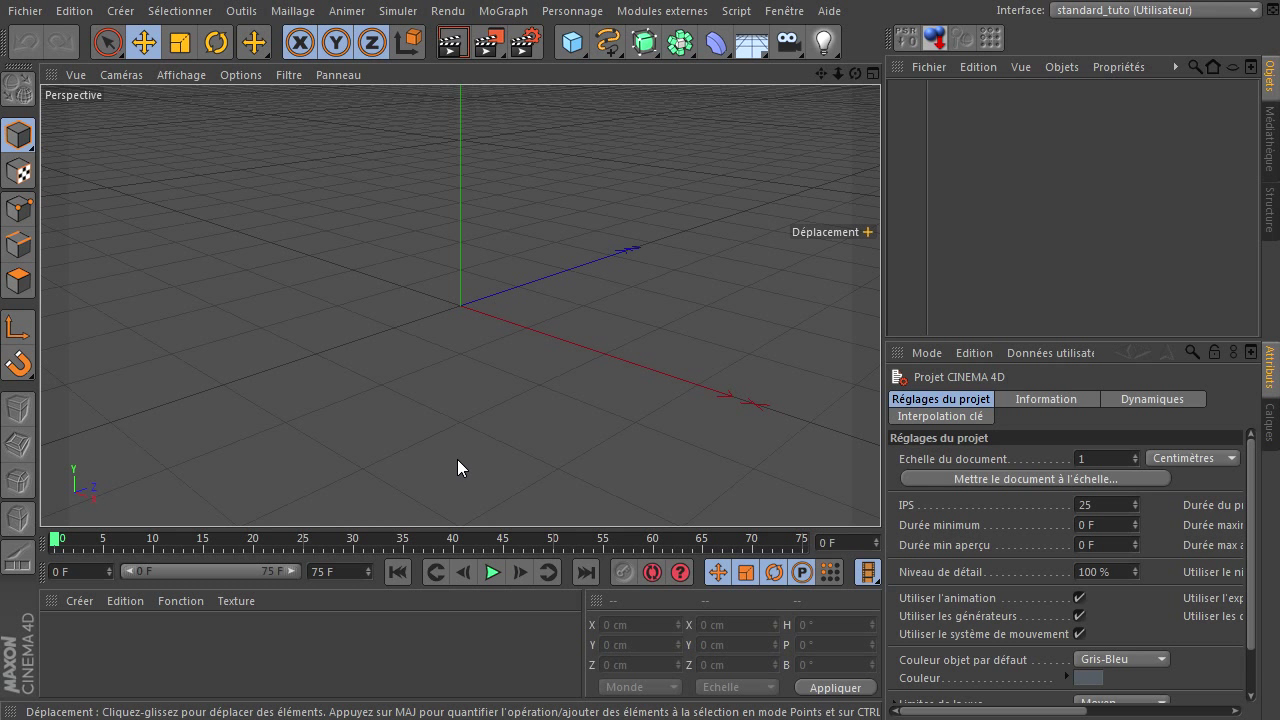
Step: Open the spline palette in Cinema 4D and dismiss it without adding a spline
{"action": "left_click", "coordinate": [607, 42]}
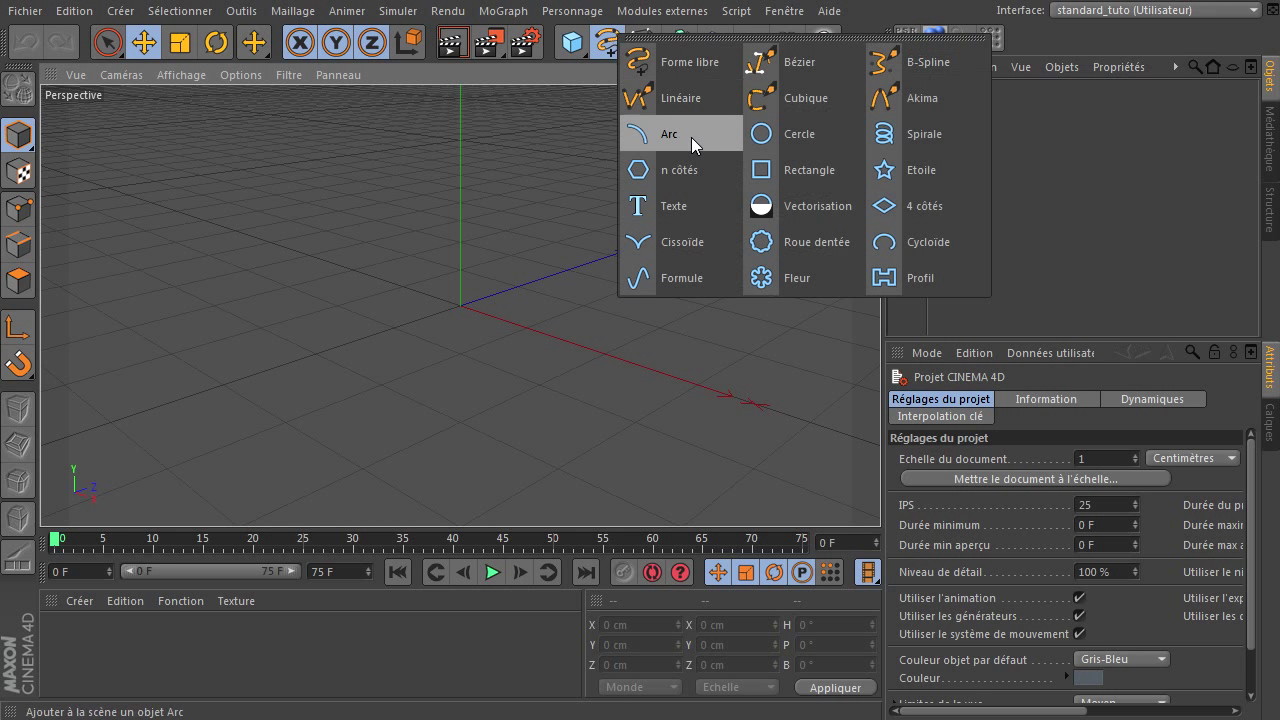
{"action": "left_click", "coordinate": [1131, 211]}
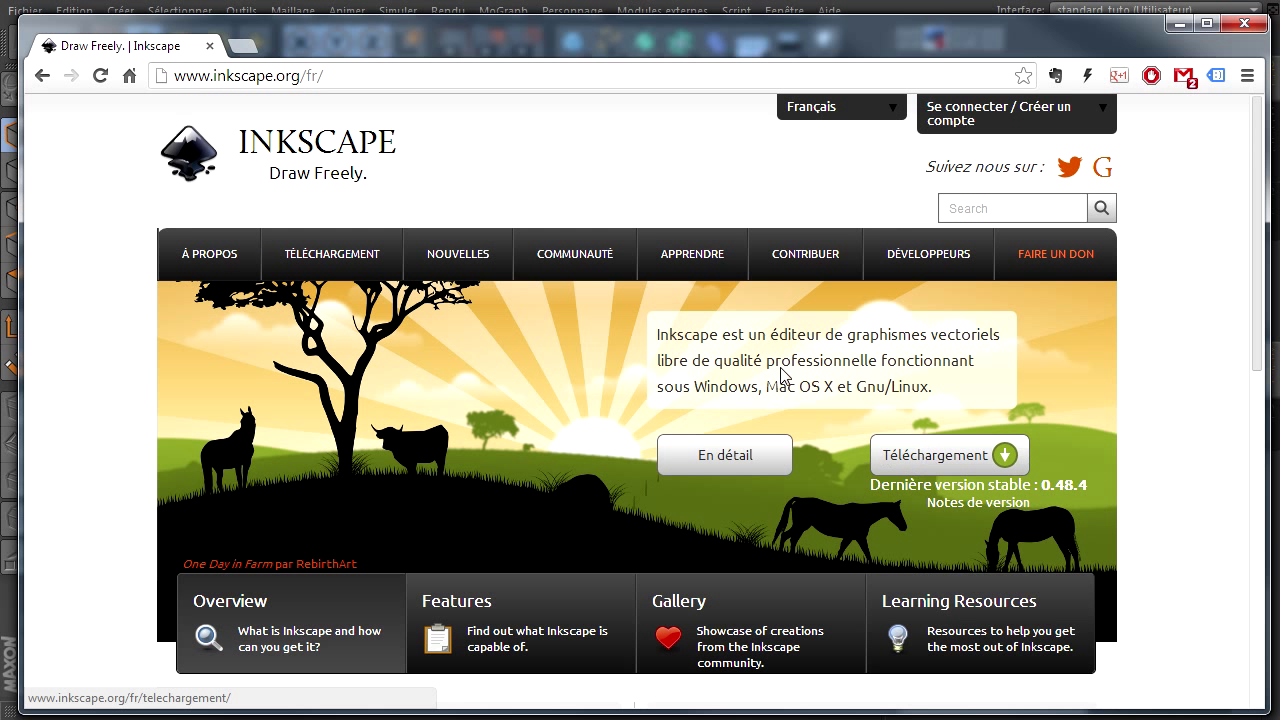
Step: Open the Inkscape Téléchargement page, look over the Linux download page, then return to it
{"action": "left_click", "coordinate": [935, 458]}
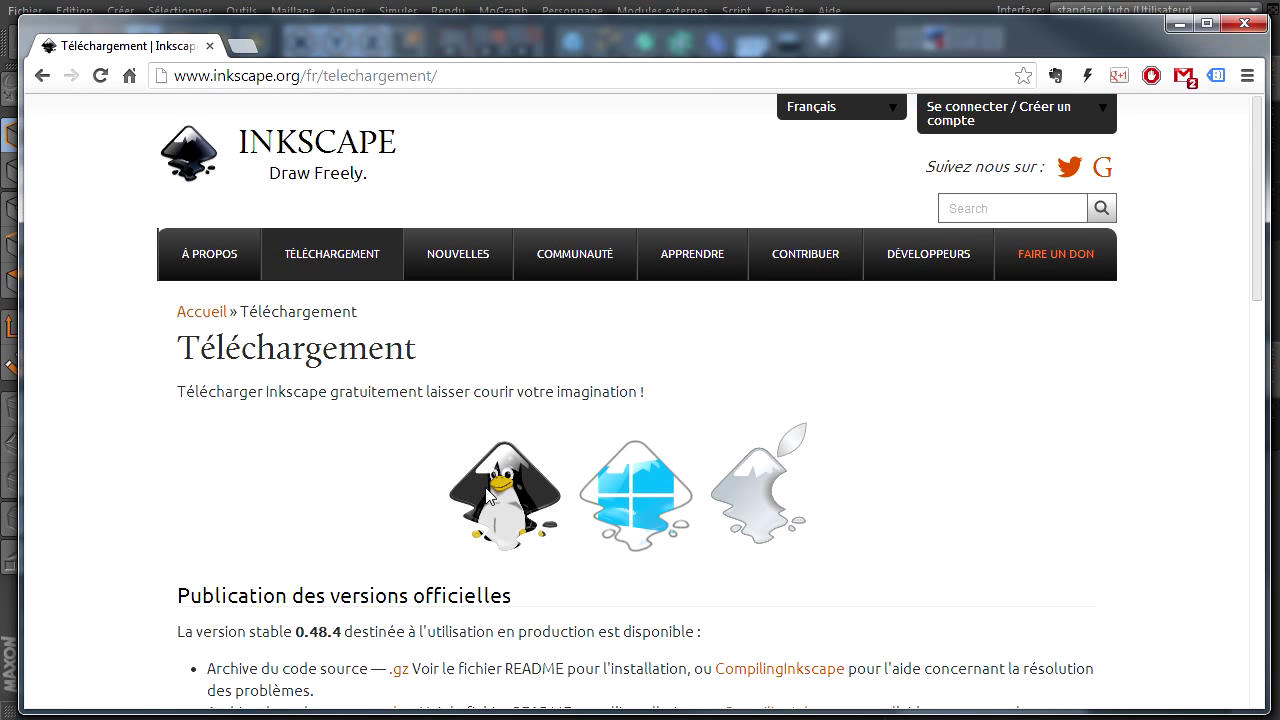
{"action": "left_click", "coordinate": [492, 492]}
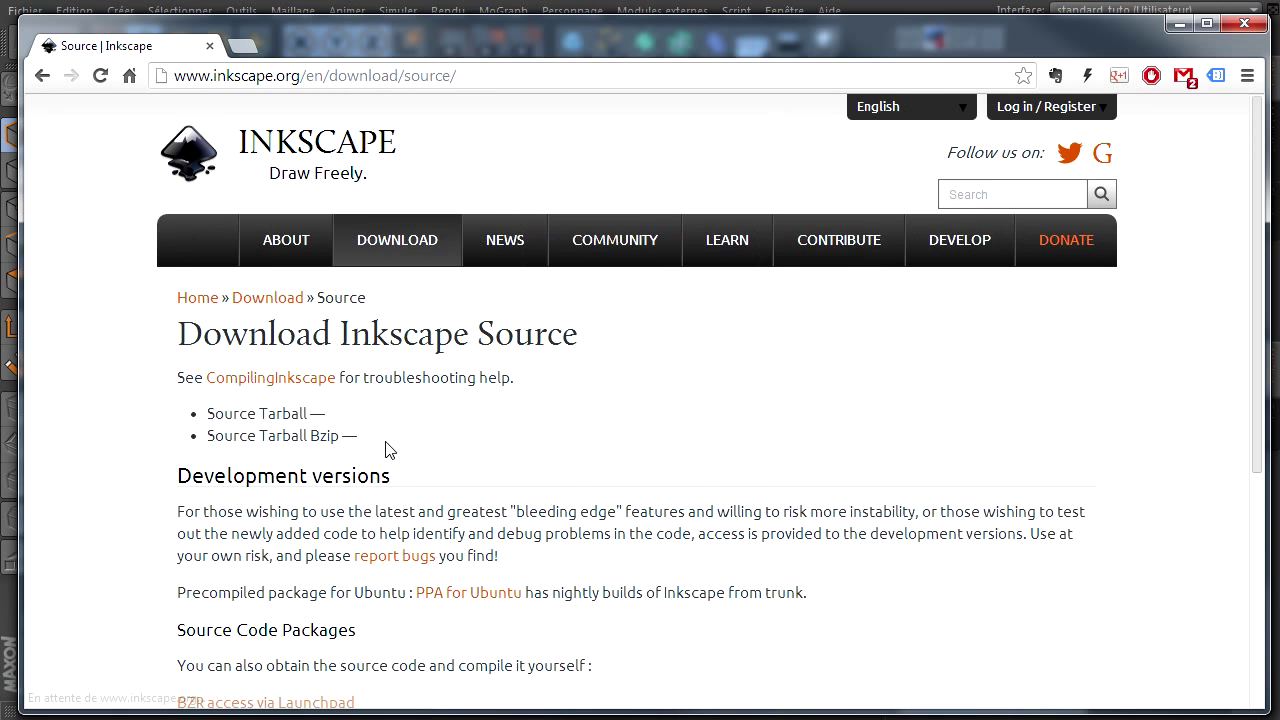
{"action": "scroll", "coordinate": [390, 450], "scroll_direction": "down", "scroll_amount": 1}
{"action": "scroll", "coordinate": [390, 450], "scroll_direction": "down", "scroll_amount": 1}
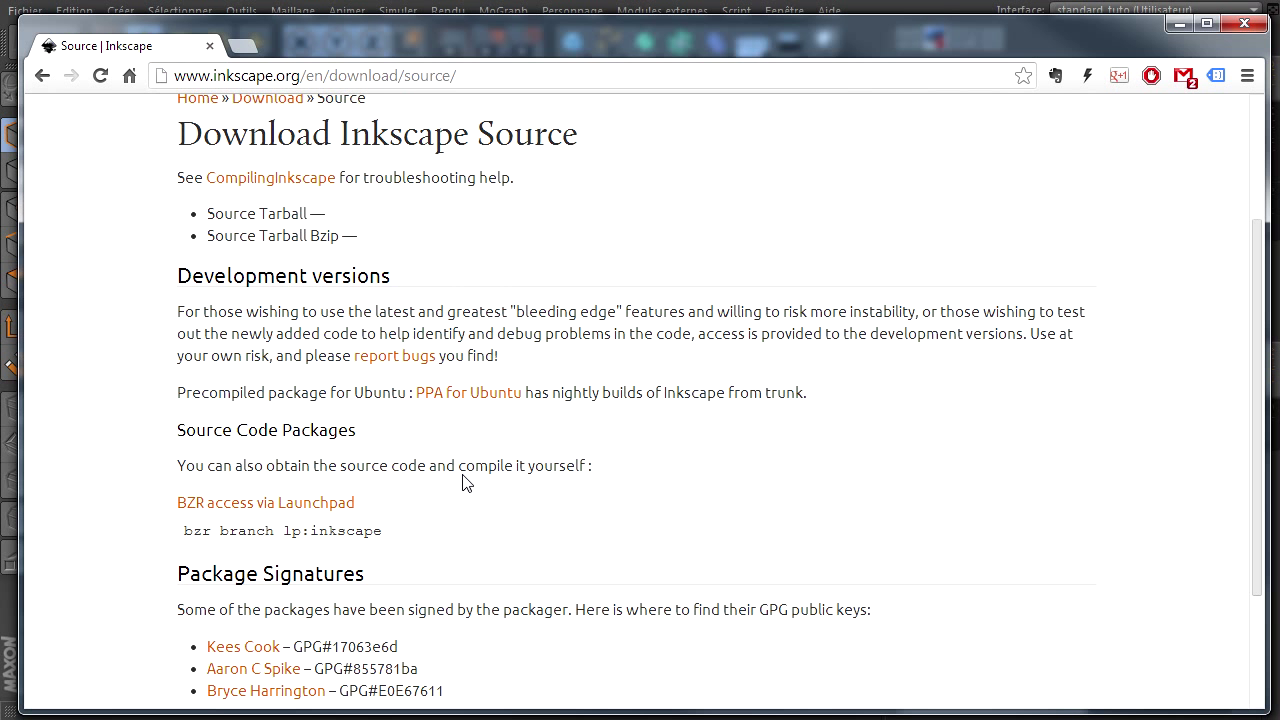
{"action": "scroll", "coordinate": [463, 478], "scroll_direction": "up", "scroll_amount": 2}
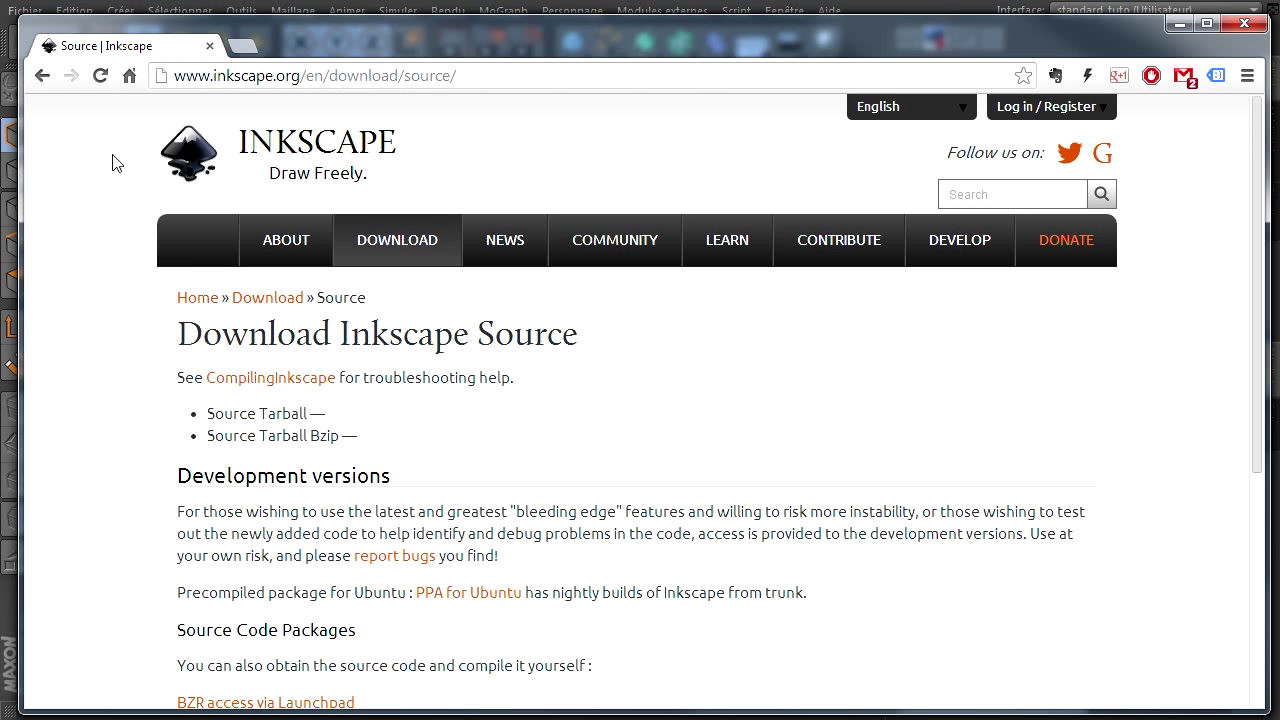
{"action": "left_click", "coordinate": [43, 77]}
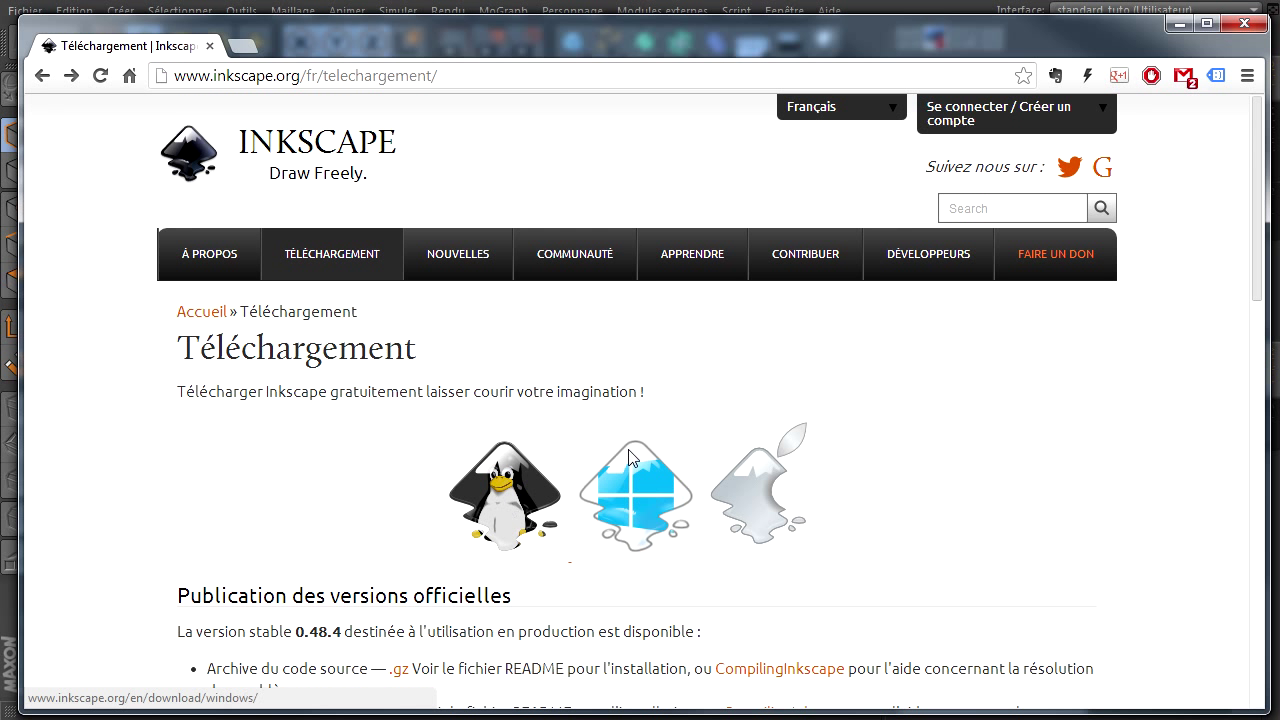
{"action": "left_click", "coordinate": [640, 501]}
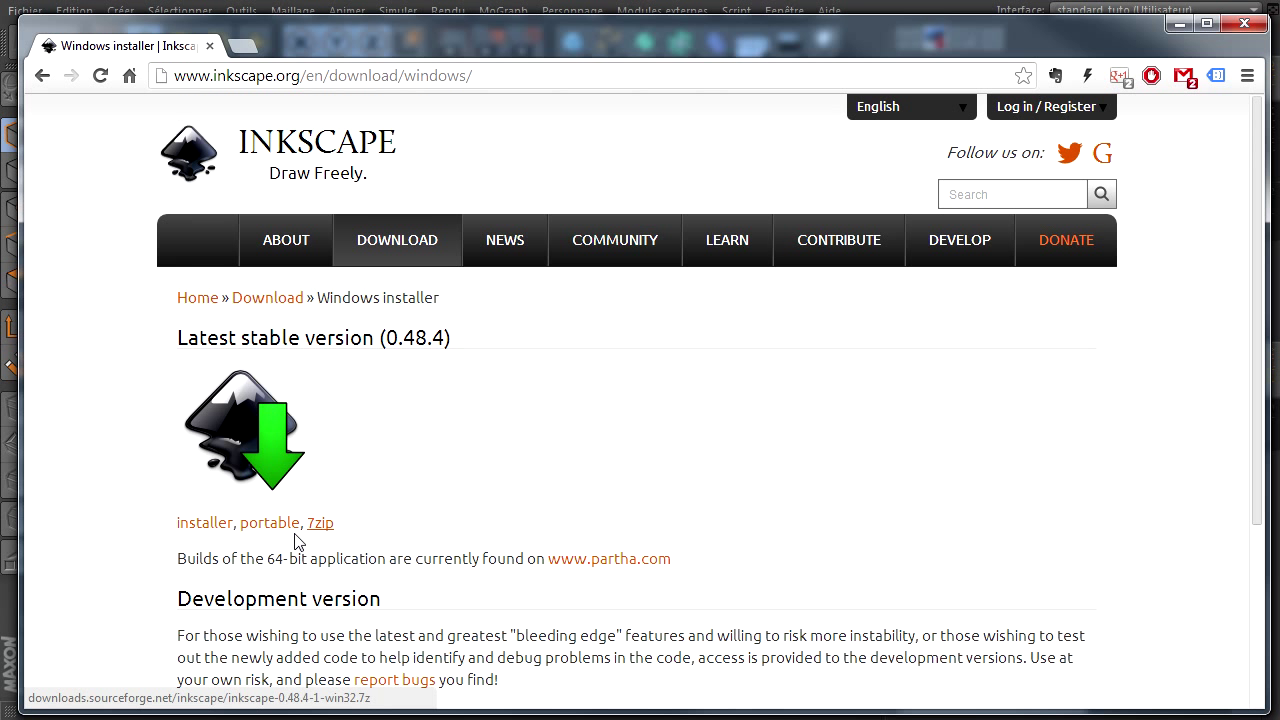
{"action": "left_click", "coordinate": [42, 78]}
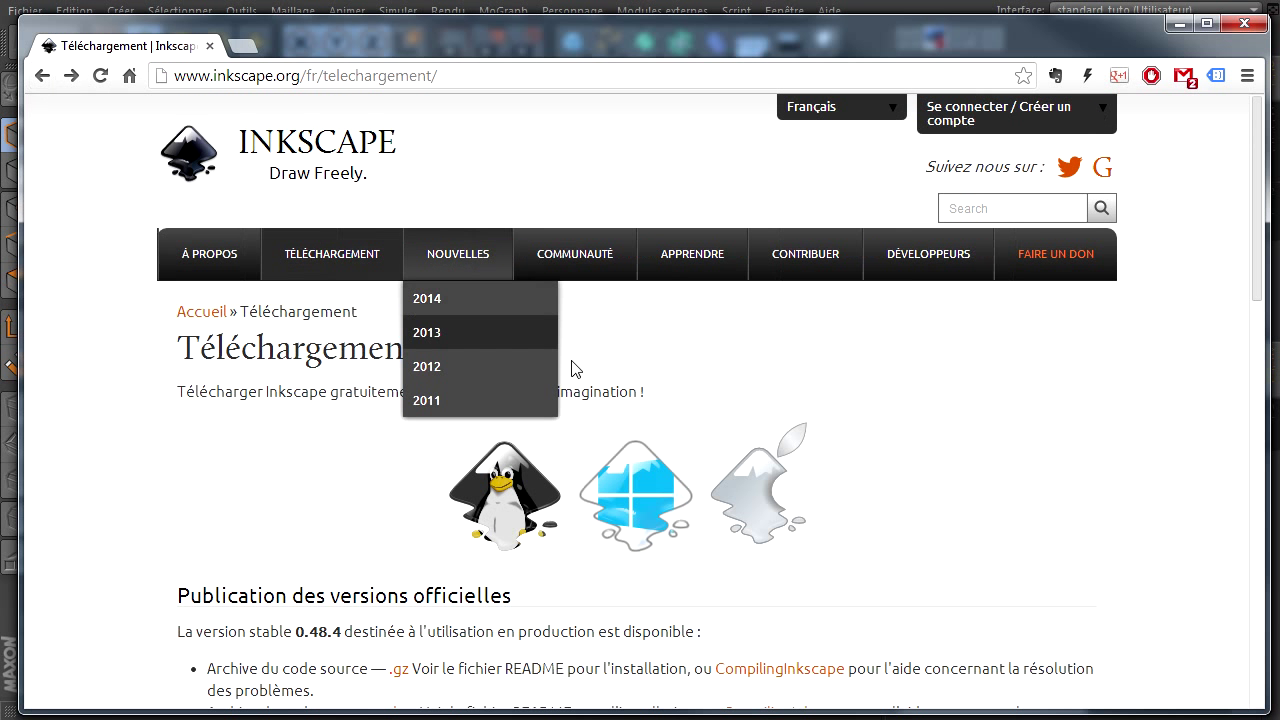
Step: Browse the Mac OS X installer page, then go back and open the Windows installer page
{"action": "left_click", "coordinate": [750, 484]}
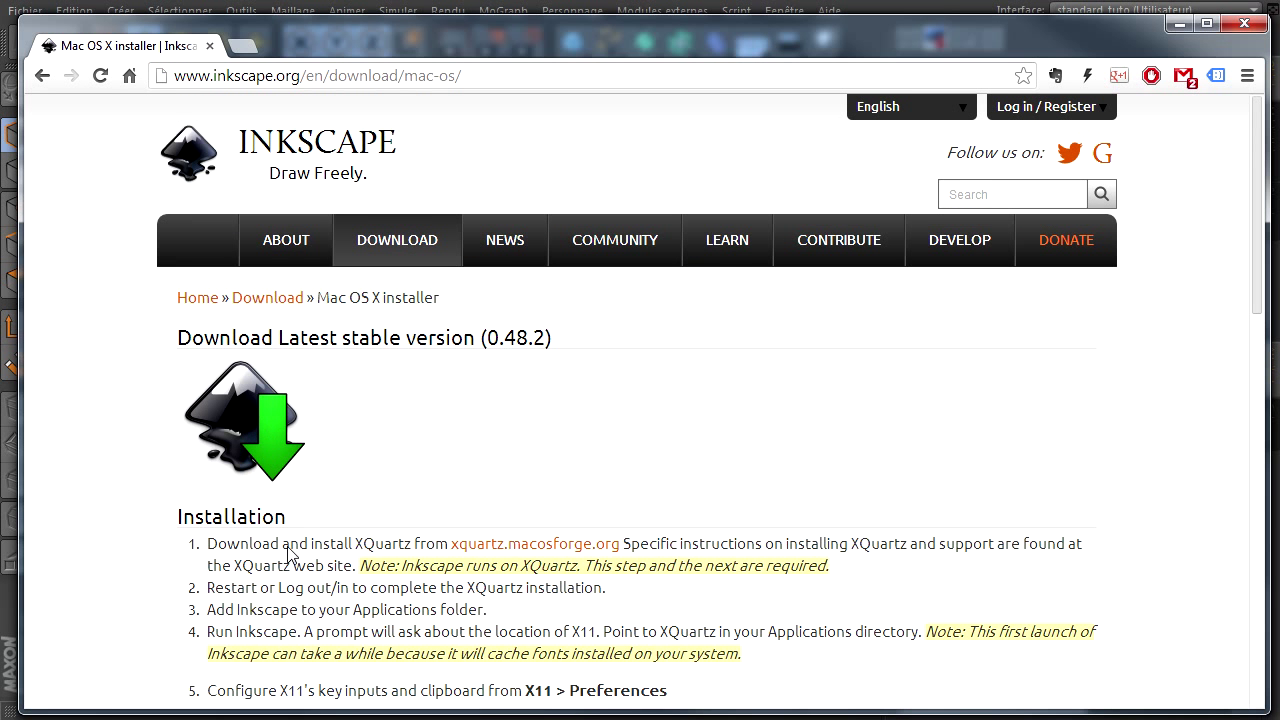
{"action": "scroll", "coordinate": [293, 556], "scroll_direction": "down", "scroll_amount": 1}
{"action": "scroll", "coordinate": [394, 560], "scroll_direction": "down", "scroll_amount": 1}
{"action": "scroll", "coordinate": [392, 586], "scroll_direction": "down", "scroll_amount": 1}
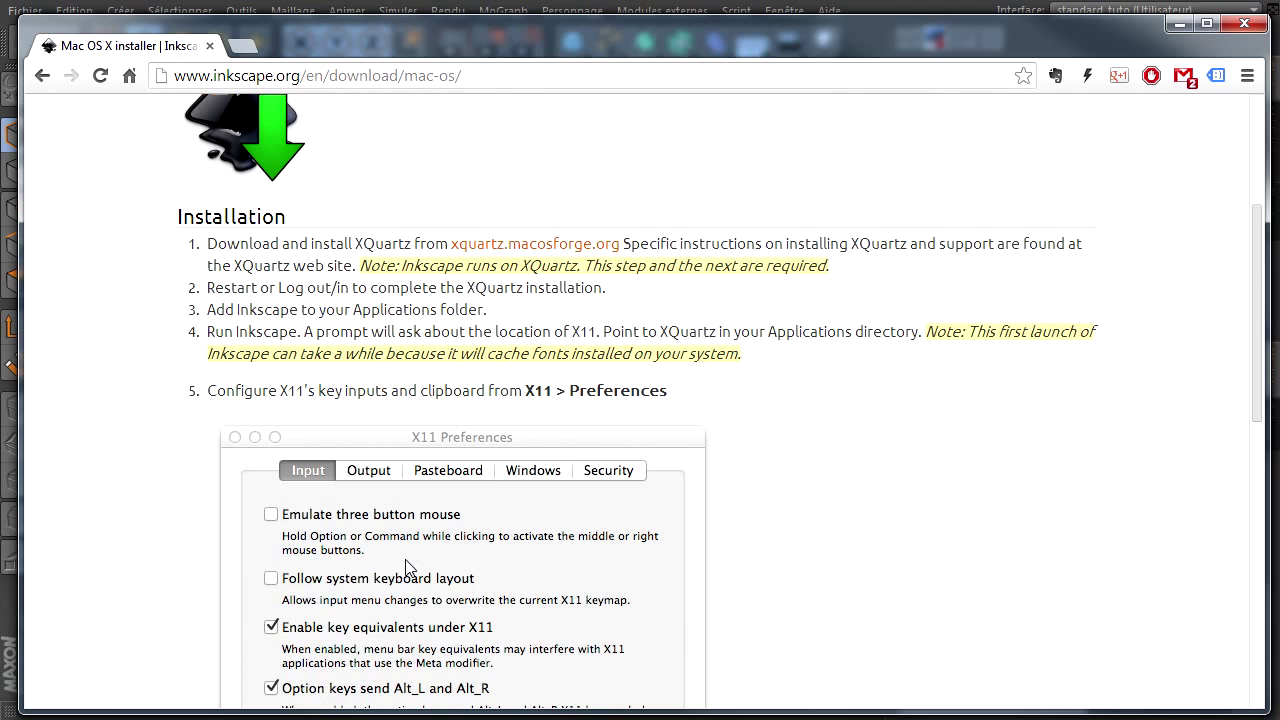
{"action": "scroll", "coordinate": [400, 585], "scroll_direction": "down", "scroll_amount": 2}
{"action": "scroll", "coordinate": [408, 585], "scroll_direction": "down", "scroll_amount": 1}
{"action": "scroll", "coordinate": [412, 584], "scroll_direction": "down", "scroll_amount": 3}
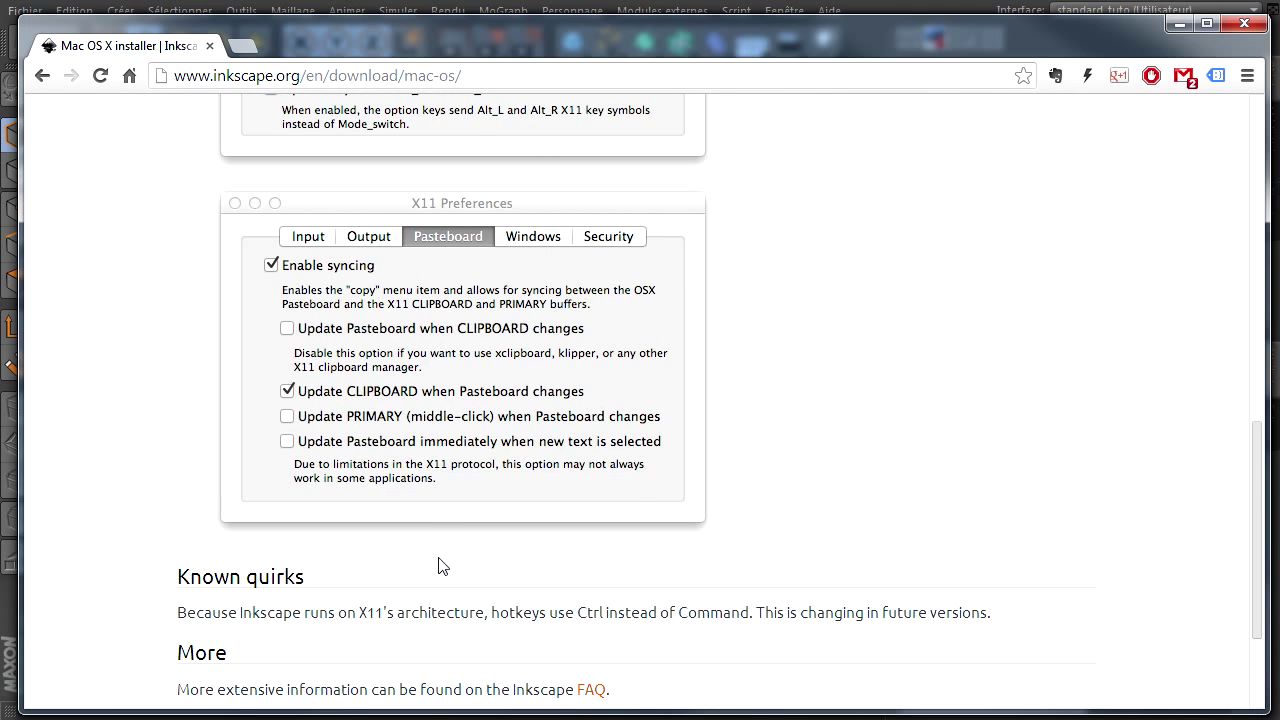
{"action": "scroll", "coordinate": [795, 520], "scroll_direction": "up", "scroll_amount": 1}
{"action": "scroll", "coordinate": [795, 520], "scroll_direction": "up", "scroll_amount": 2}
{"action": "scroll", "coordinate": [793, 520], "scroll_direction": "up", "scroll_amount": 3}
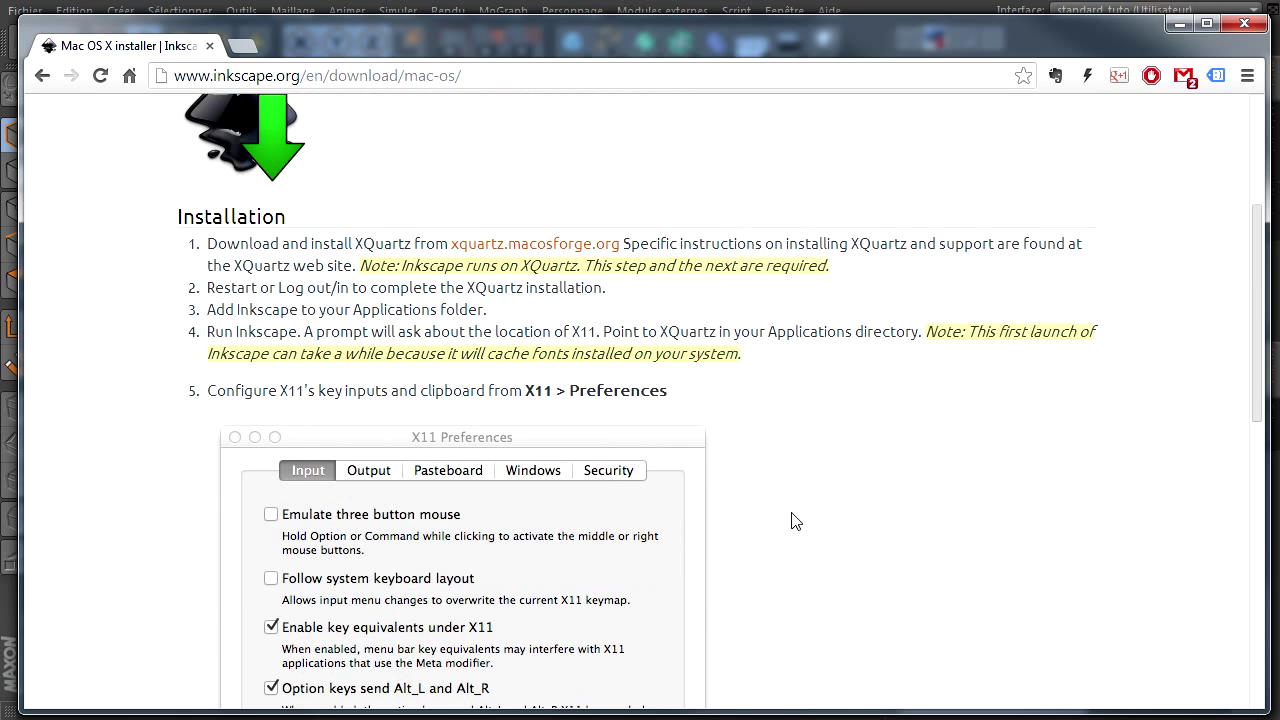
{"action": "scroll", "coordinate": [797, 521], "scroll_direction": "up", "scroll_amount": 1}
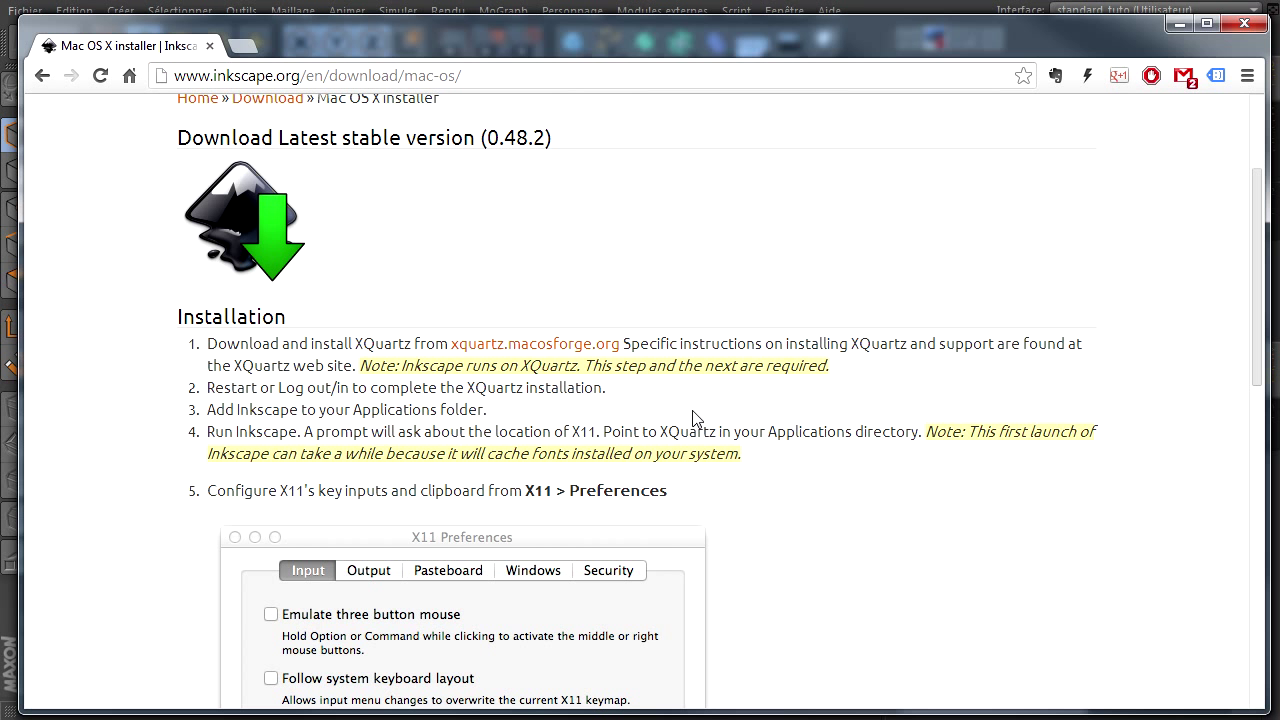
{"action": "scroll", "coordinate": [800, 473], "scroll_direction": "down", "scroll_amount": 1}
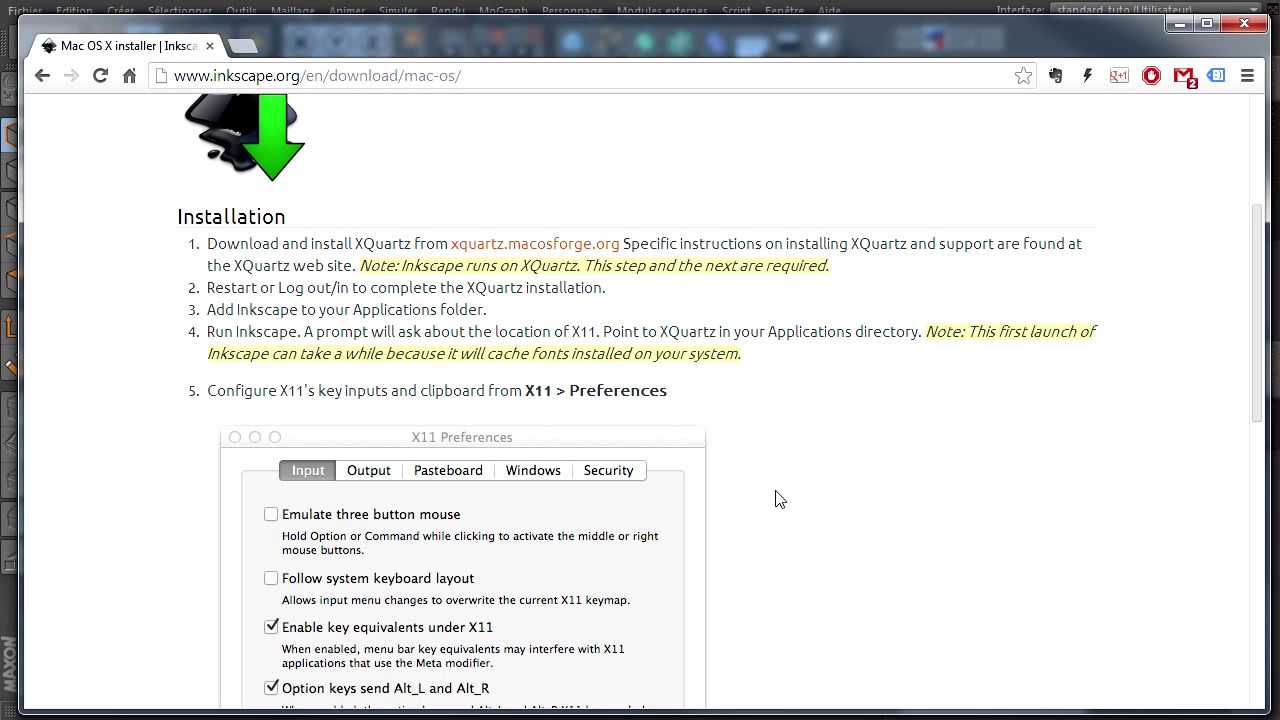
{"action": "scroll", "coordinate": [775, 499], "scroll_direction": "down", "scroll_amount": 1}
{"action": "scroll", "coordinate": [772, 500], "scroll_direction": "down", "scroll_amount": 2}
{"action": "scroll", "coordinate": [770, 501], "scroll_direction": "down", "scroll_amount": 1}
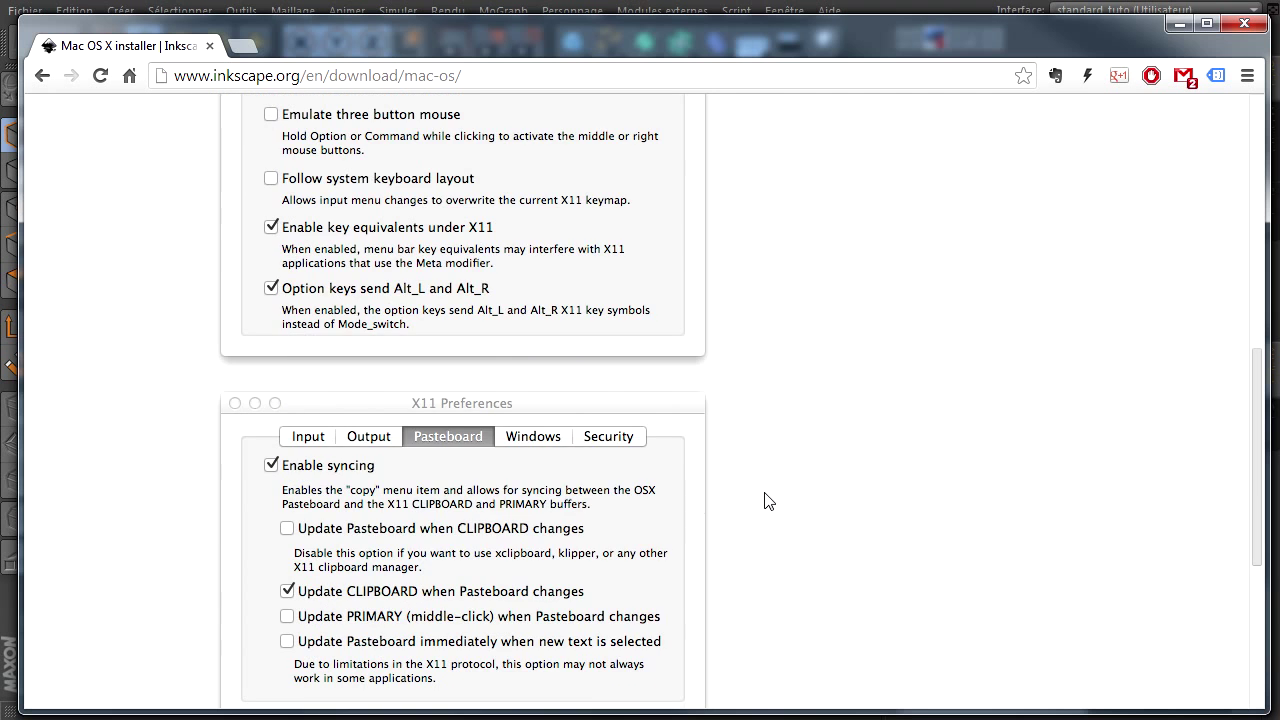
{"action": "scroll", "coordinate": [767, 500], "scroll_direction": "up", "scroll_amount": 2}
{"action": "scroll", "coordinate": [908, 408], "scroll_direction": "up", "scroll_amount": 1}
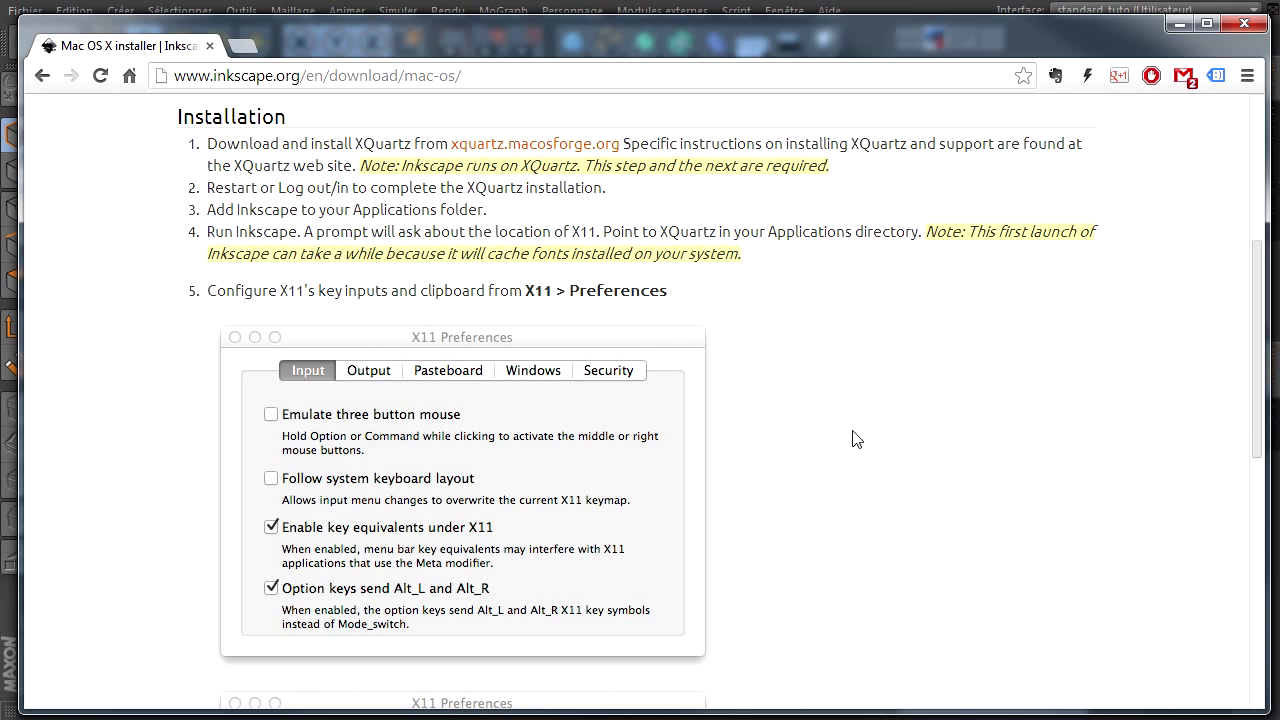
{"action": "scroll", "coordinate": [850, 447], "scroll_direction": "up", "scroll_amount": 1}
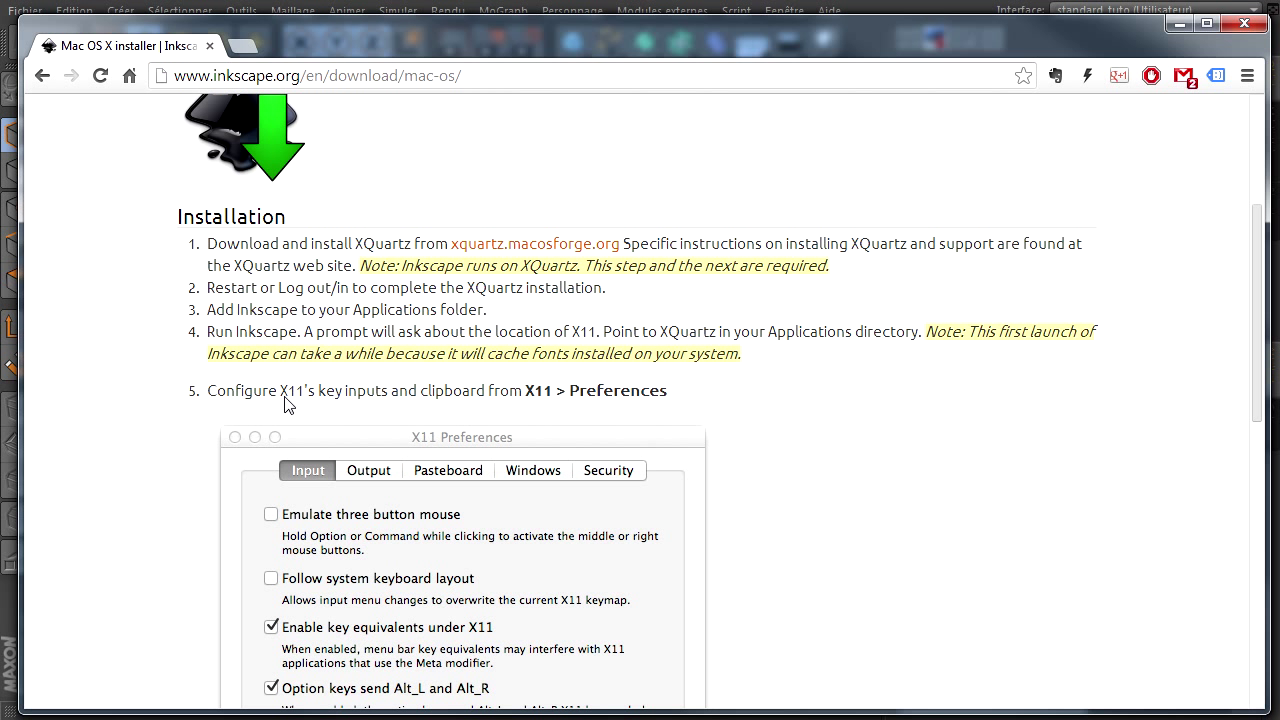
{"action": "scroll", "coordinate": [265, 300], "scroll_direction": "up", "scroll_amount": 1}
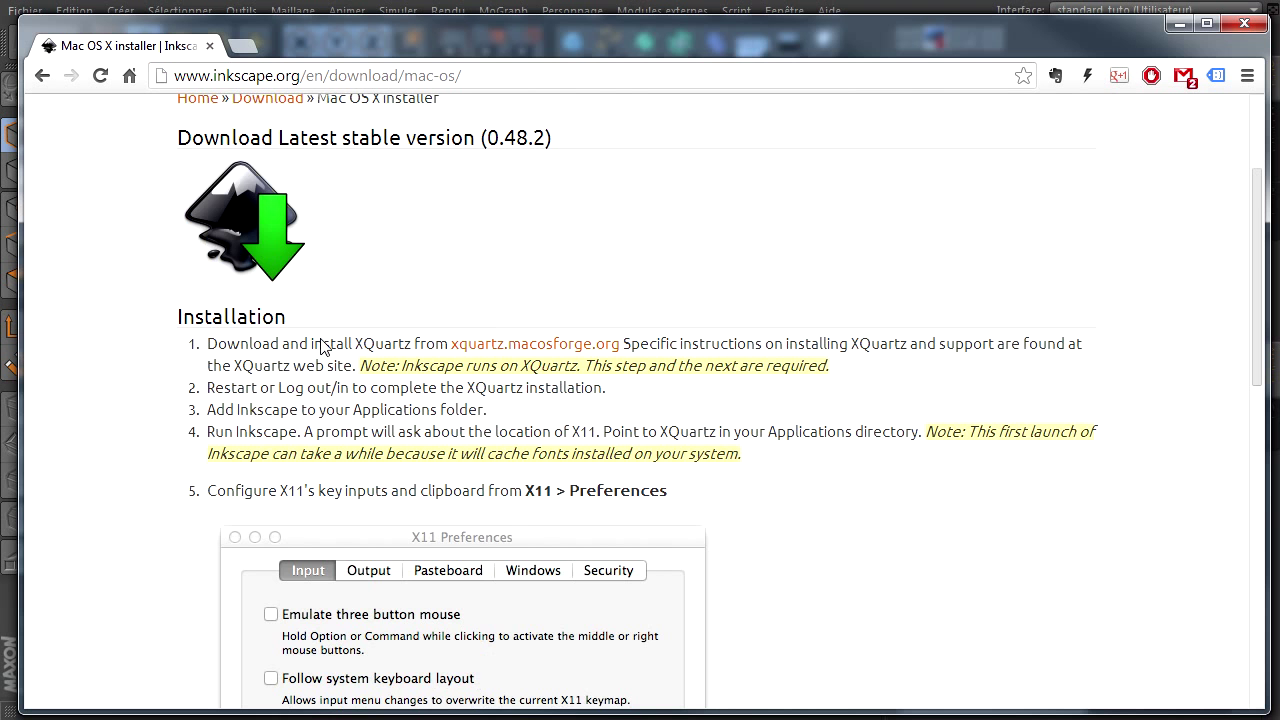
{"action": "left_click", "coordinate": [42, 76]}
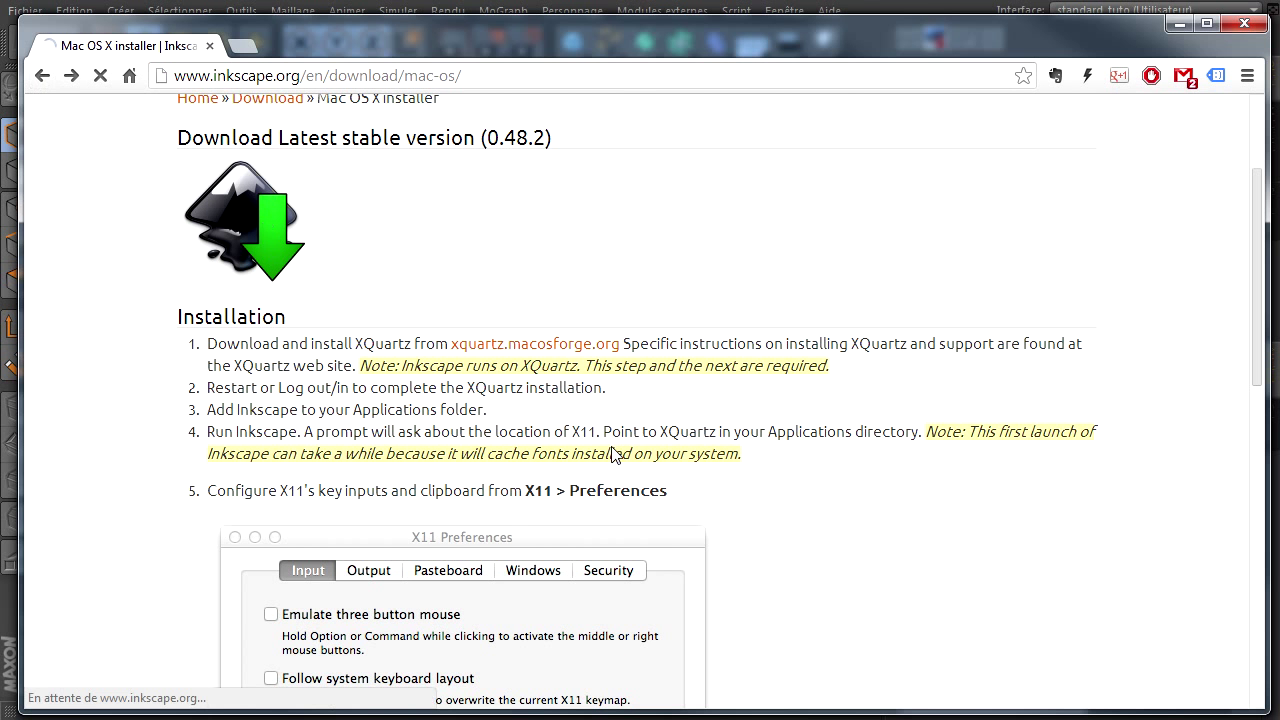
{"action": "left_click", "coordinate": [632, 493]}
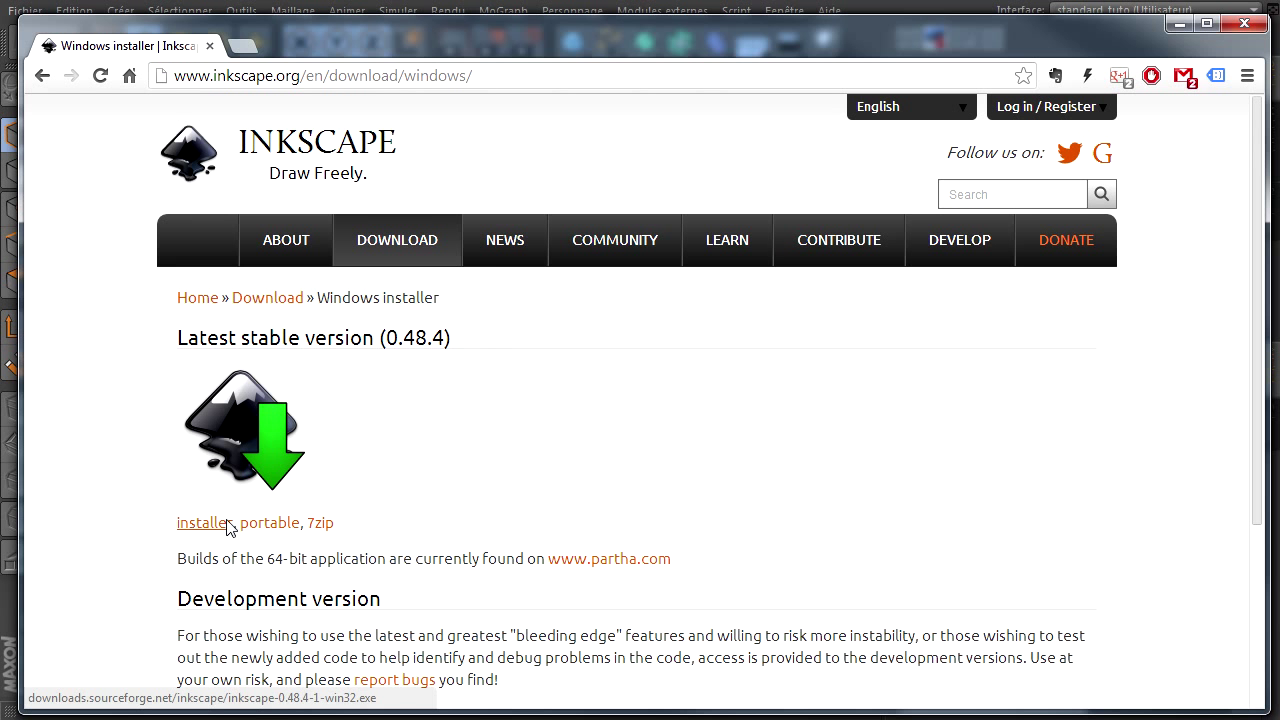
Step: Close the Chrome window to return to the empty Cinema 4D scene
{"action": "left_click", "coordinate": [1237, 30]}
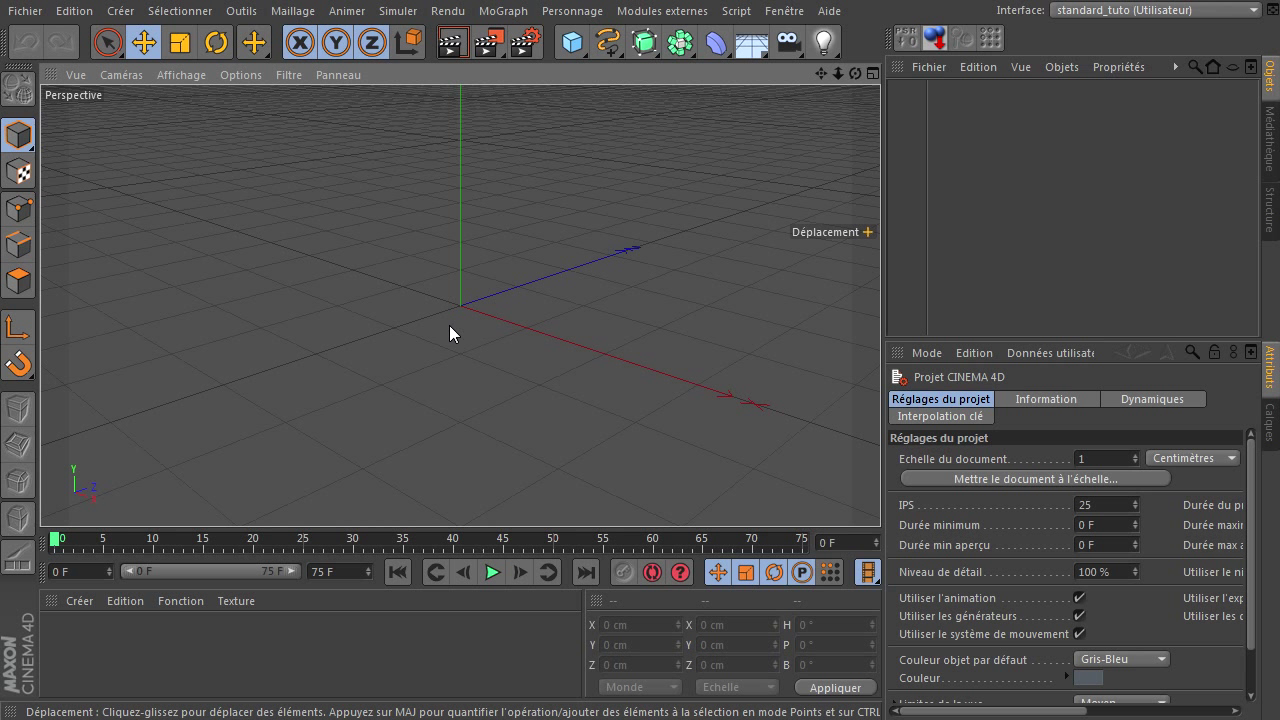
Step: Add a Disc object with 100 cm outer radius and set its orientation to -Z
{"action": "left_click", "coordinate": [572, 45]}
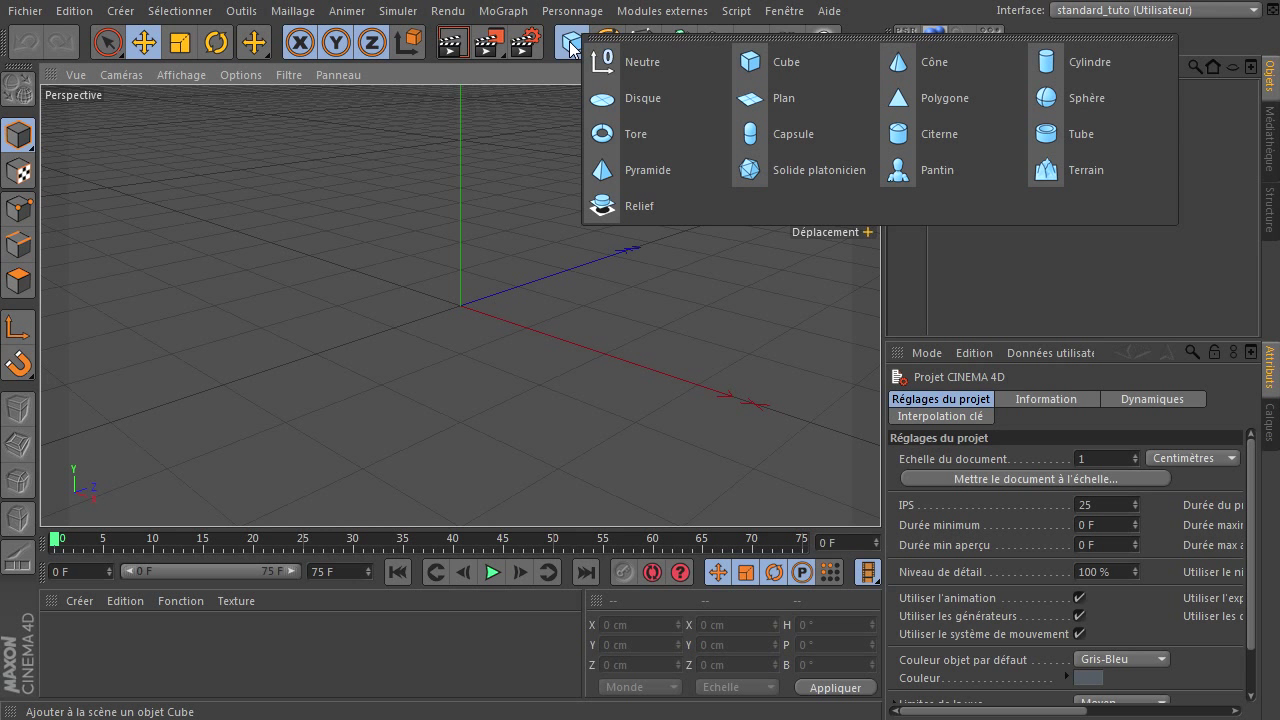
{"action": "left_click", "coordinate": [625, 98]}
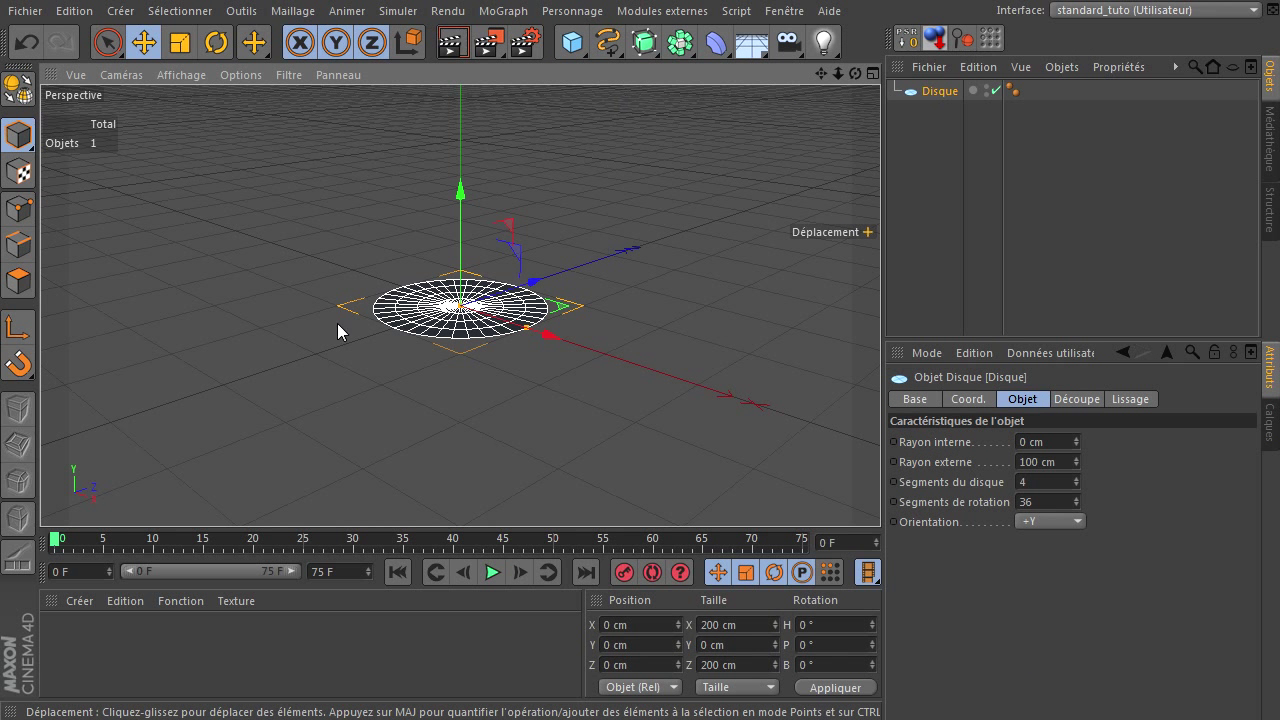
{"action": "left_click", "coordinate": [1030, 521]}
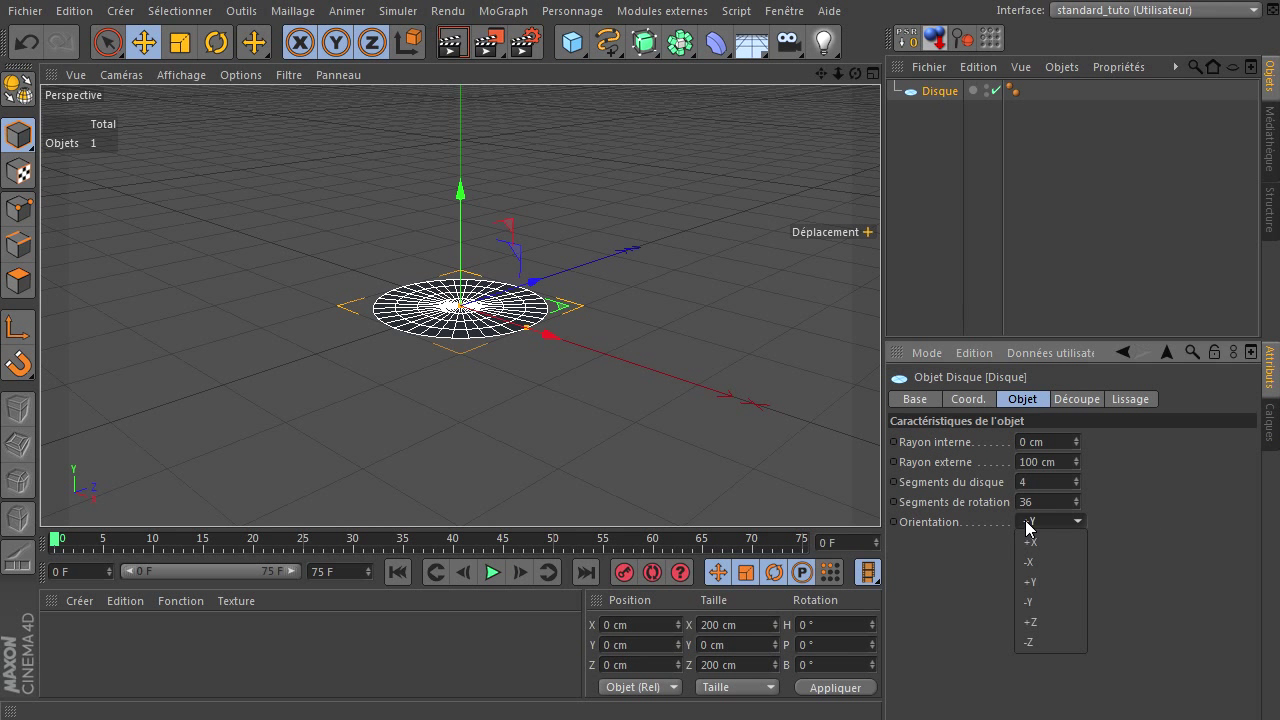
{"action": "left_click", "coordinate": [1029, 642]}
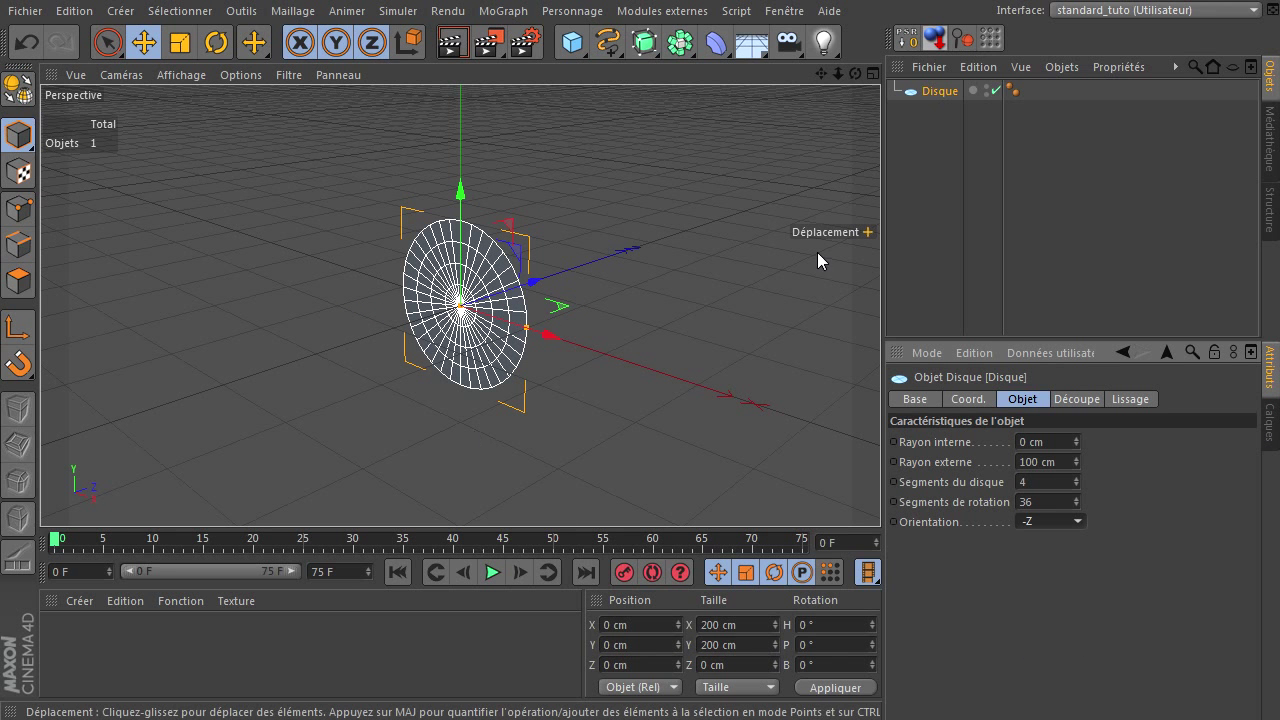
Step: Check the disc face-on in the front view, then return to the full perspective view
{"action": "mouse_move", "coordinate": [855, 74]}
{"action": "left_mouse_down"}
{"action": "mouse_move", "coordinate": [861, 482]}
{"action": "mouse_move", "coordinate": [880, 490]}
{"action": "left_mouse_up"}
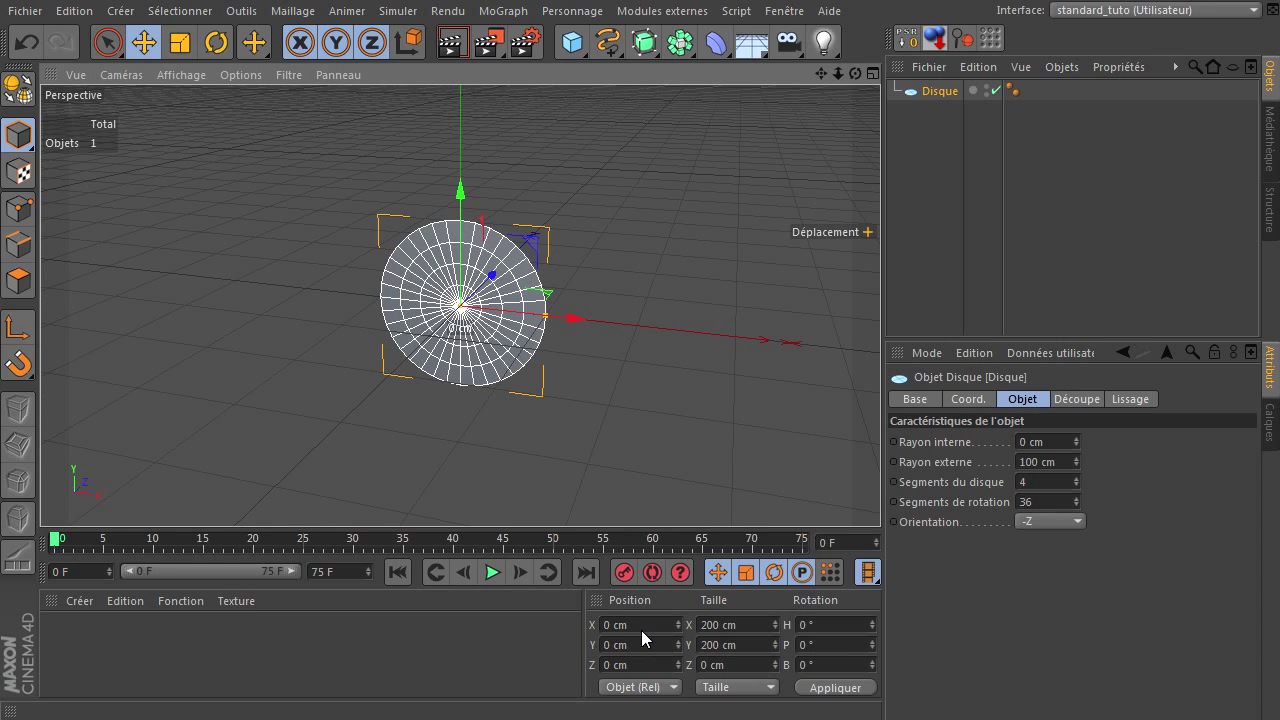
{"action": "middle_click", "coordinate": [644, 418]}
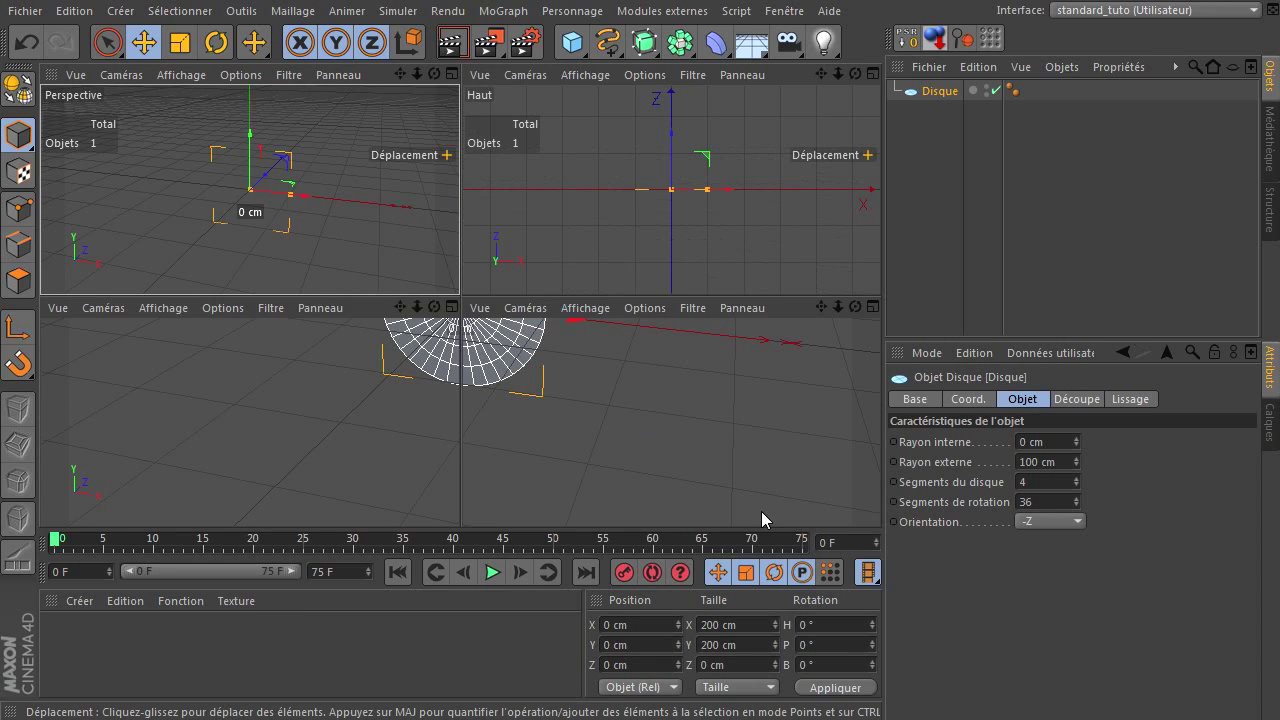
{"action": "middle_click", "coordinate": [745, 436]}
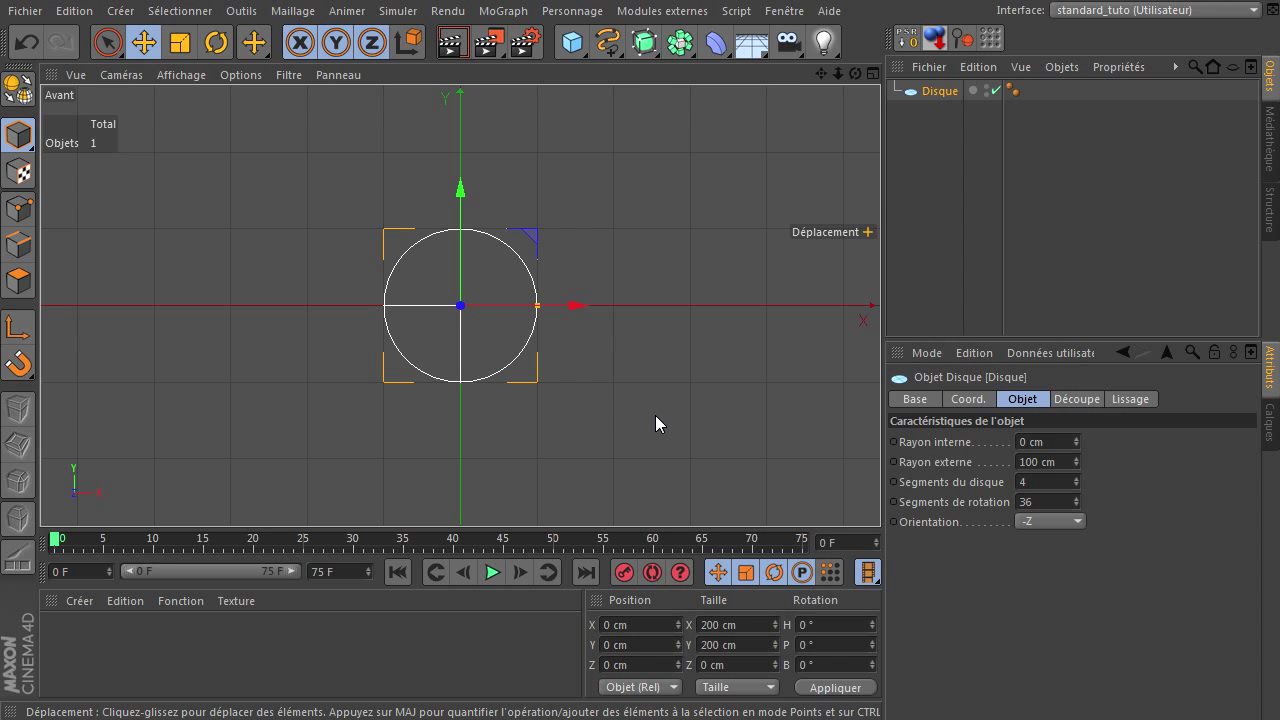
{"action": "middle_click", "coordinate": [661, 412]}
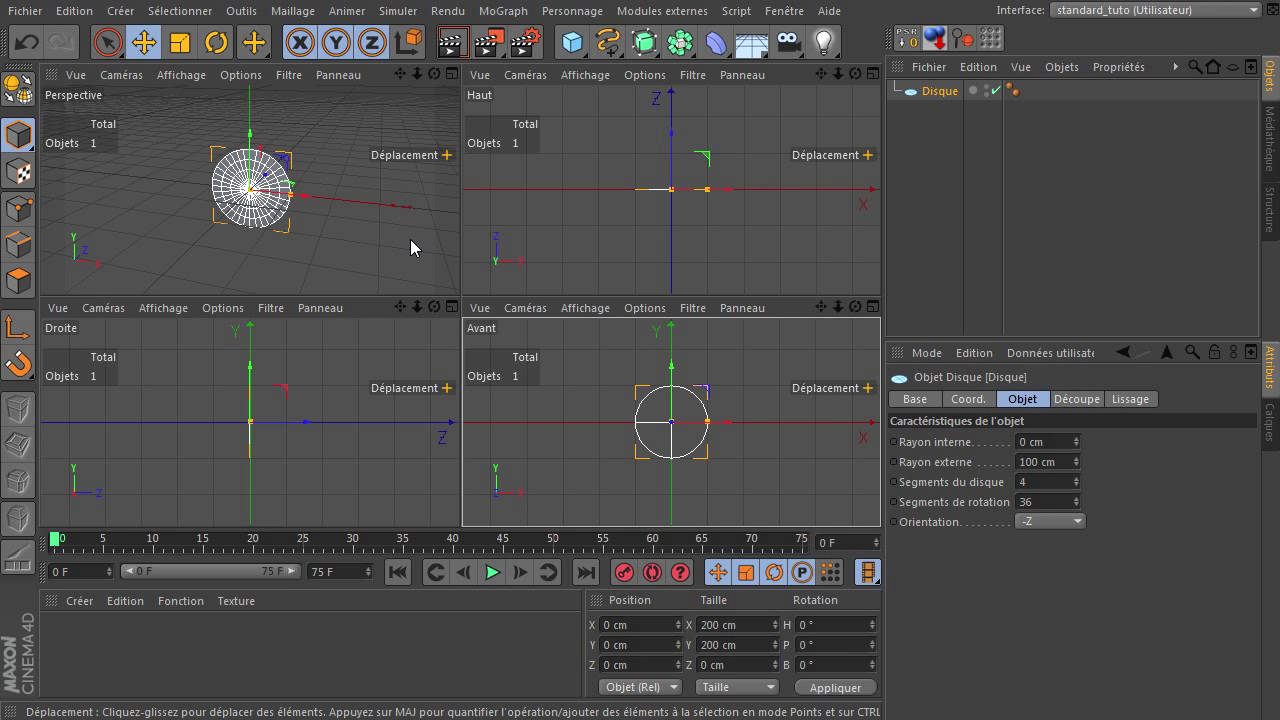
{"action": "middle_click", "coordinate": [378, 246]}
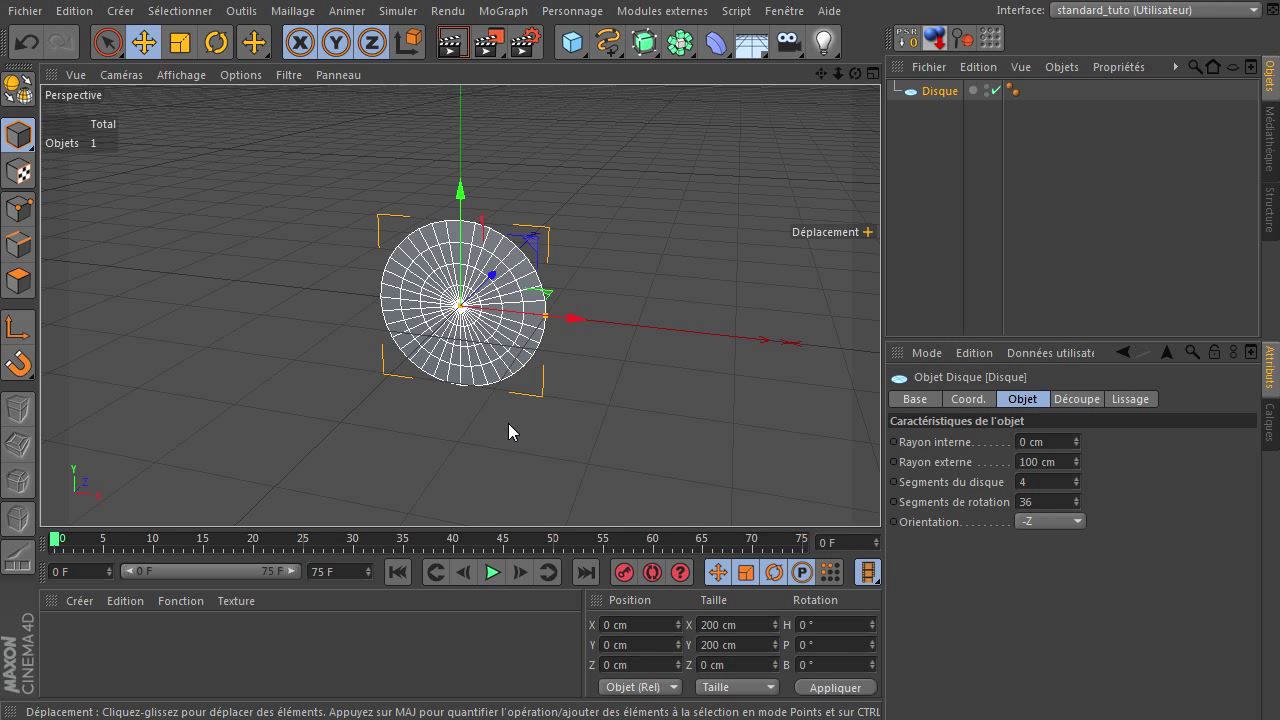
Step: Deselect the Disque by clicking empty space in the Cinema 4D interface
{"action": "left_click", "coordinate": [349, 625]}
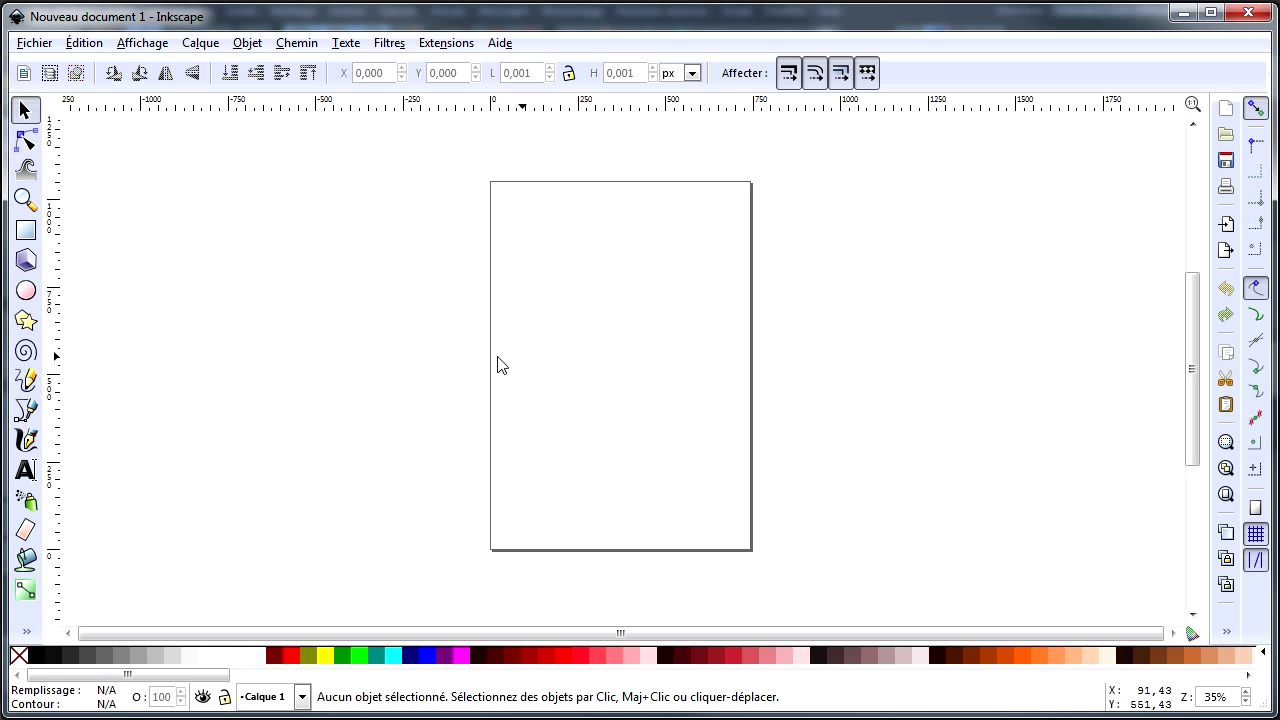
Step: Open Document Properties and turn off the page border shadow
{"action": "left_click", "coordinate": [33, 44]}
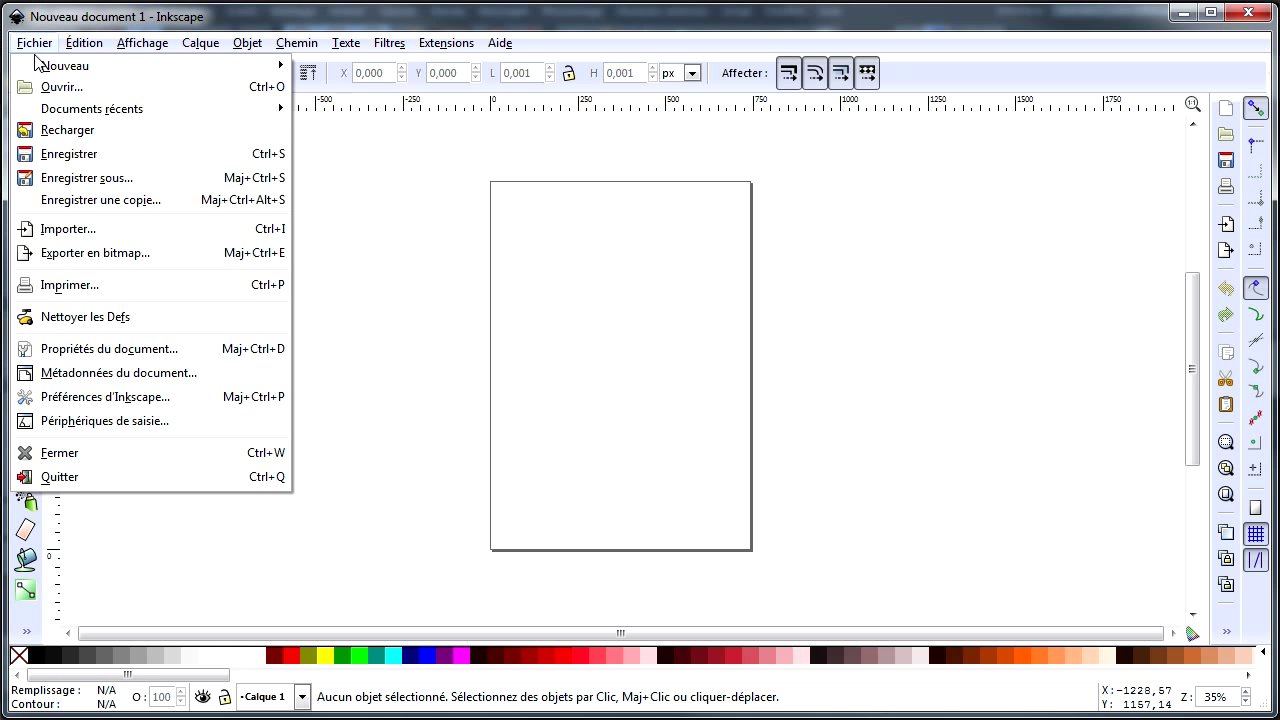
{"action": "left_click", "coordinate": [127, 349]}
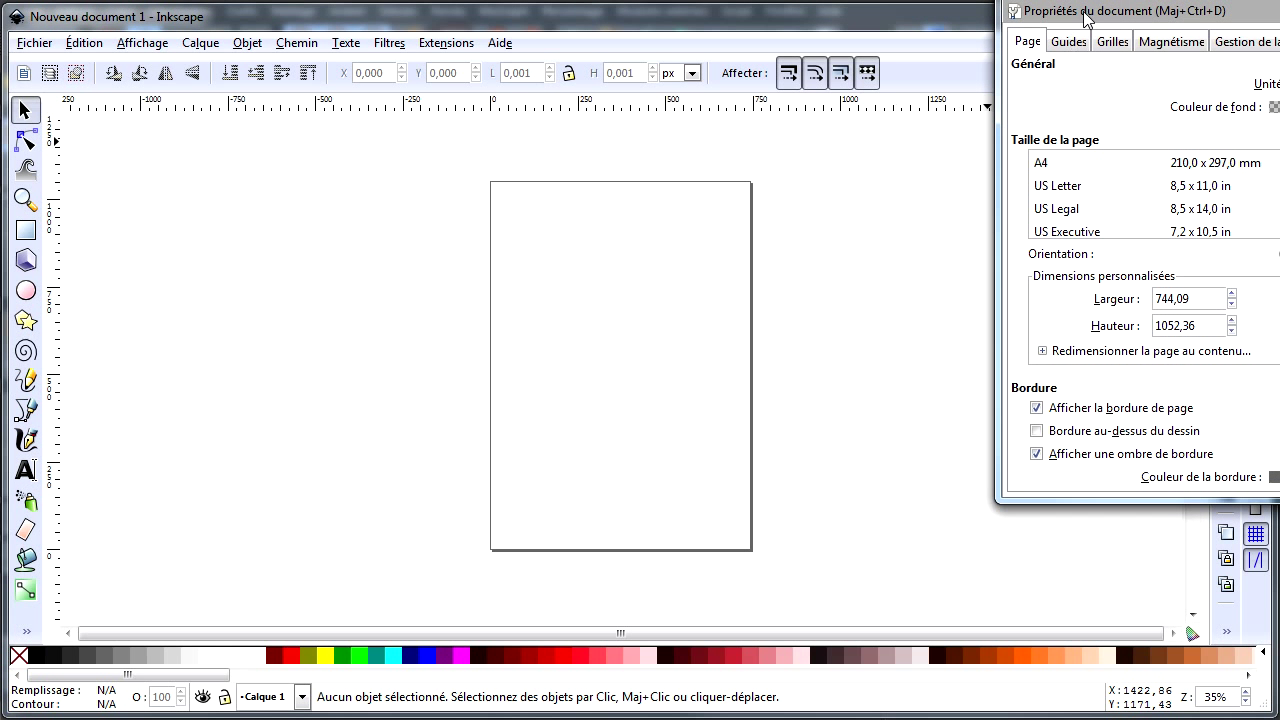
{"action": "left_click_drag", "start_coordinate": [1100, 11], "coordinate": [703, 108]}
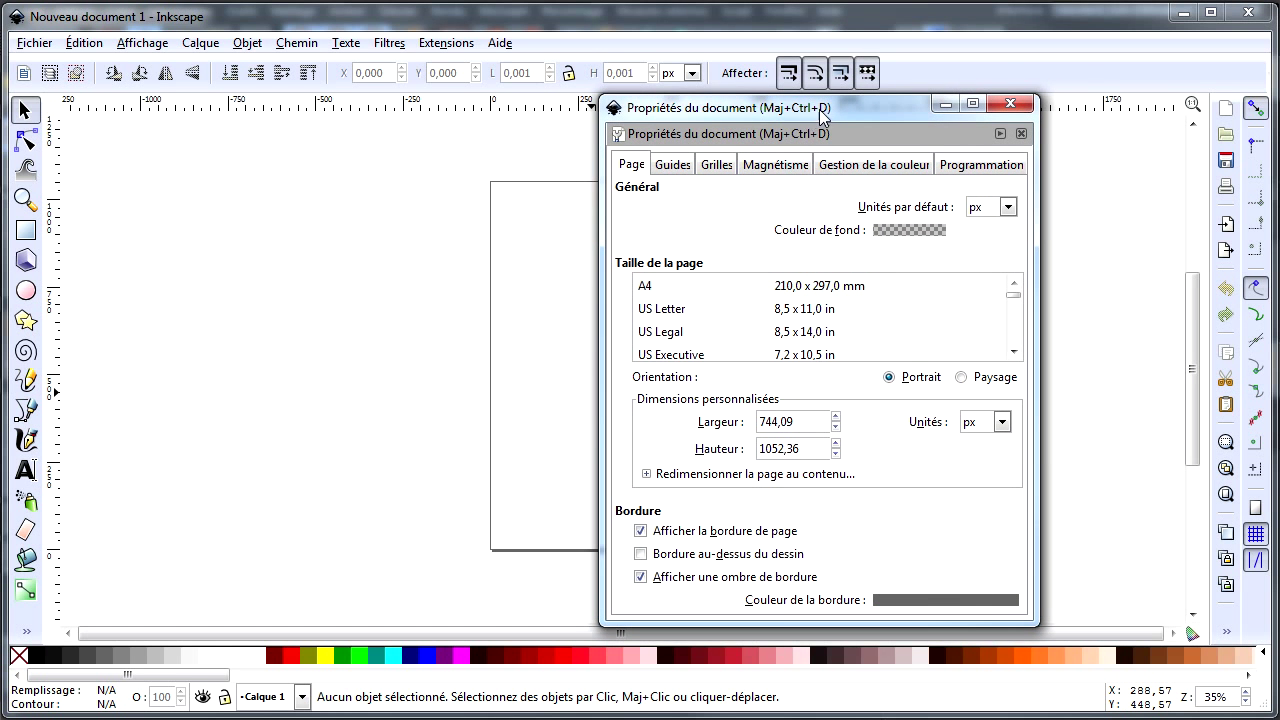
{"action": "left_click_drag", "start_coordinate": [820, 112], "coordinate": [1006, 98]}
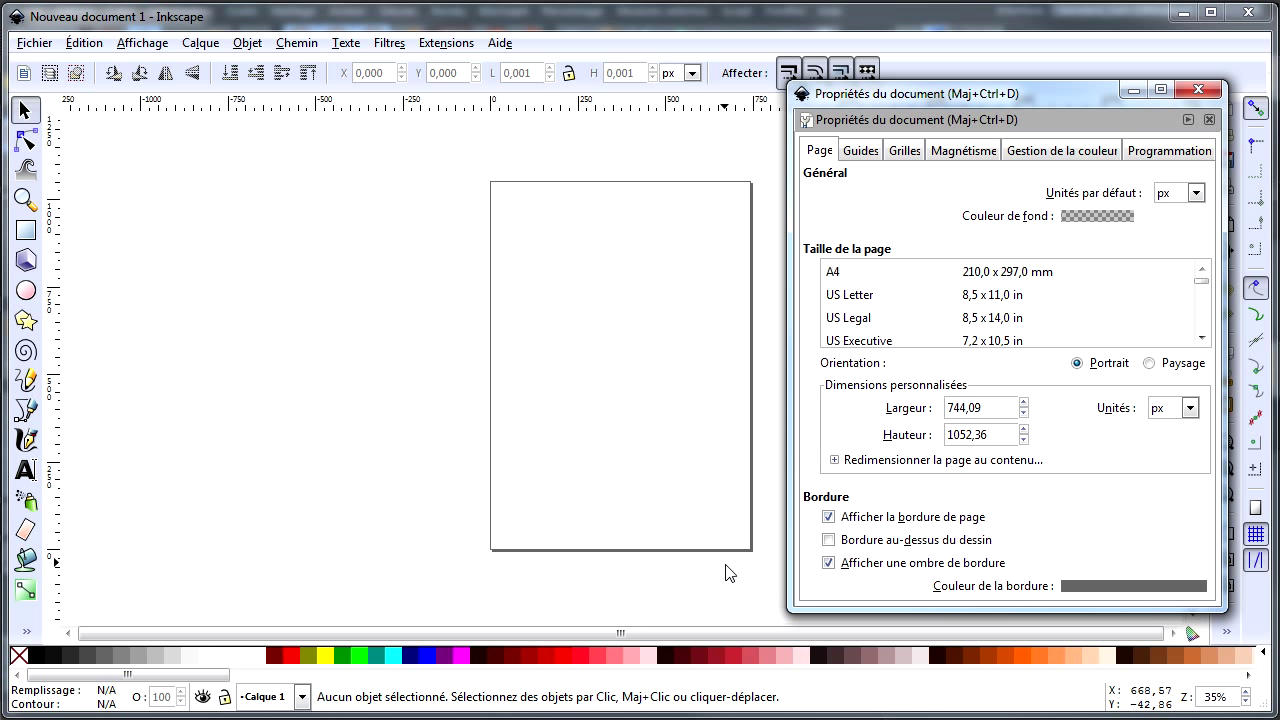
{"action": "left_click", "coordinate": [828, 563]}
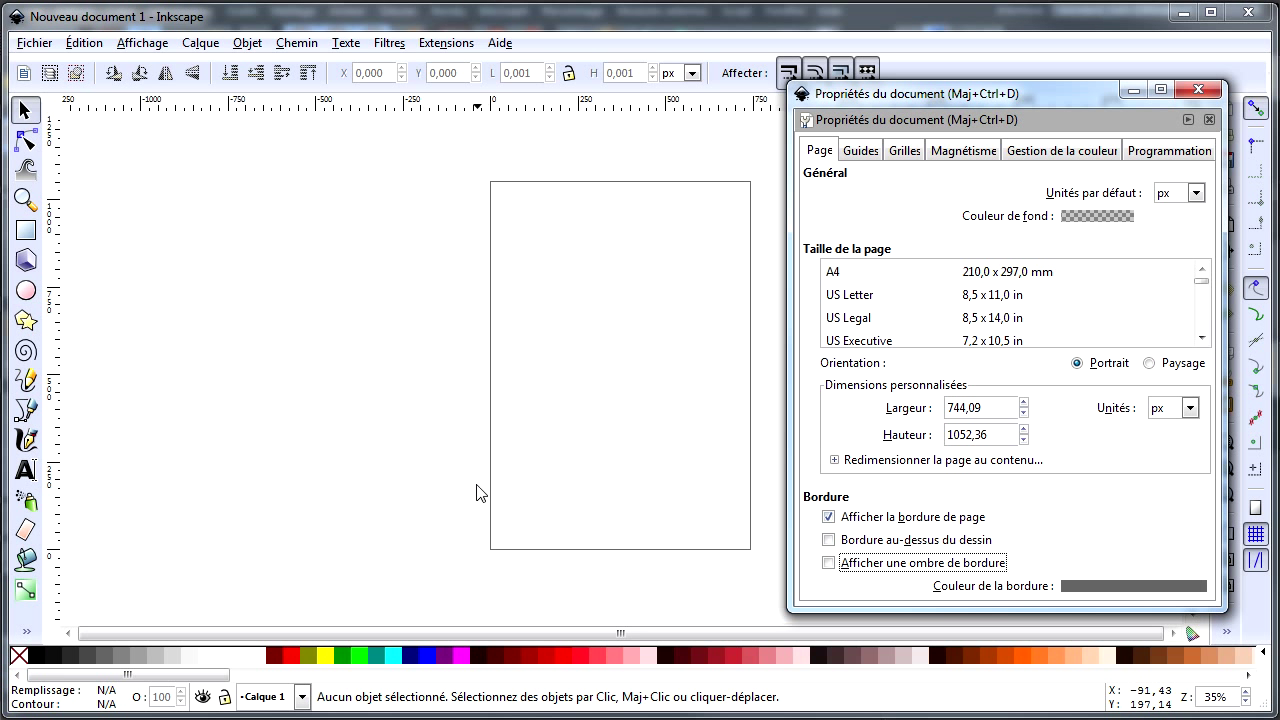
{"action": "left_click", "coordinate": [828, 518]}
{"action": "left_click", "coordinate": [828, 518]}
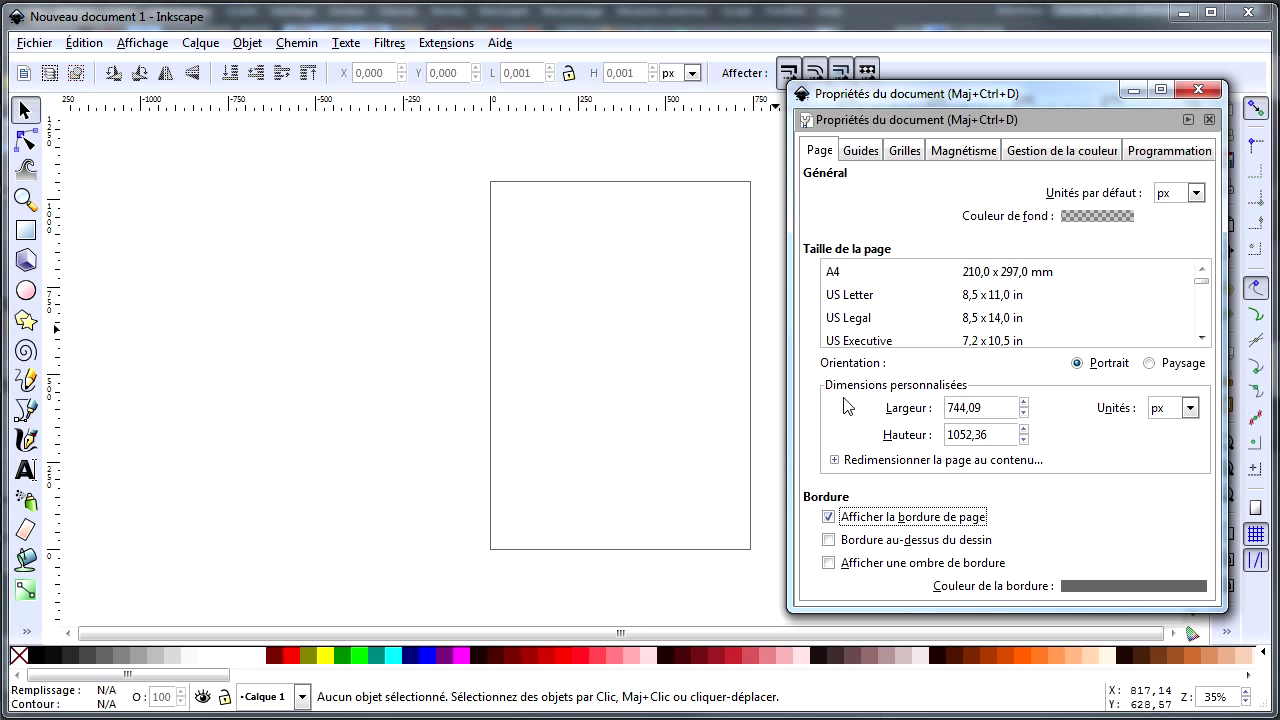
Step: Set the page width and height to 800 px
{"action": "left_click", "coordinate": [995, 408]}
{"action": "key", "text": "ctrl+a"}
{"action": "type", "text": "800"}
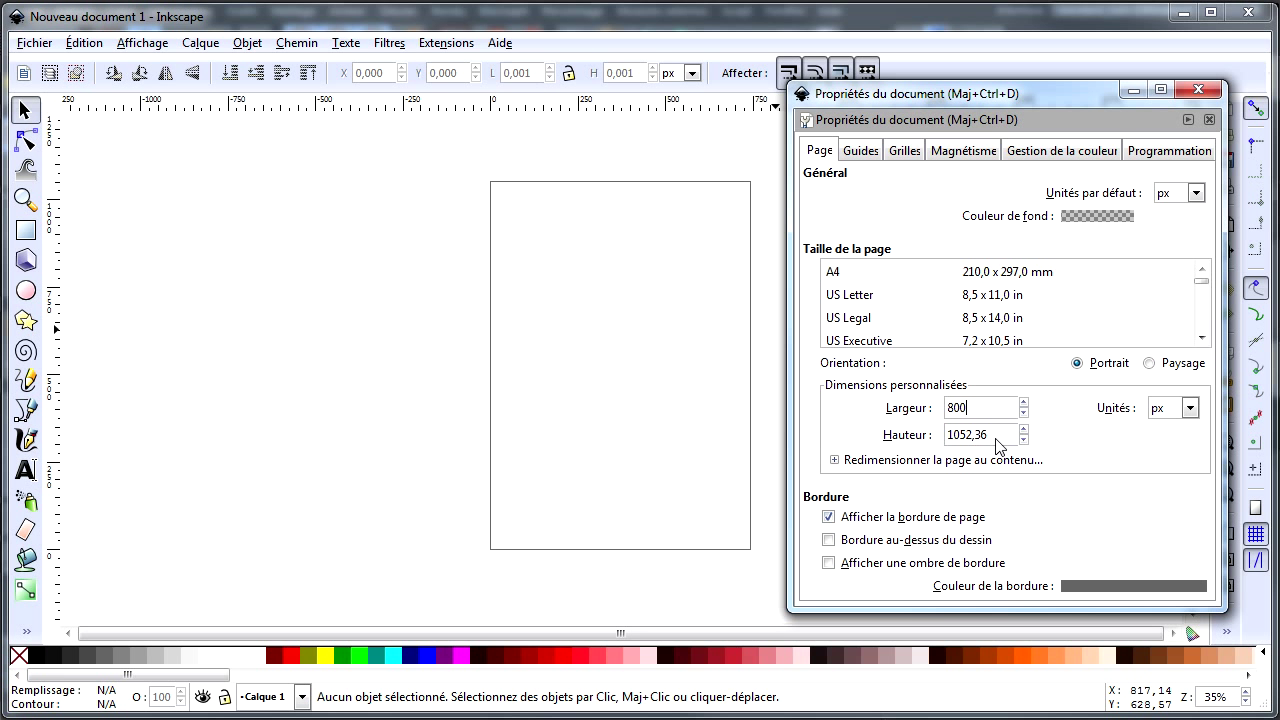
{"action": "key", "text": "Tab"}
{"action": "type", "text": "800"}
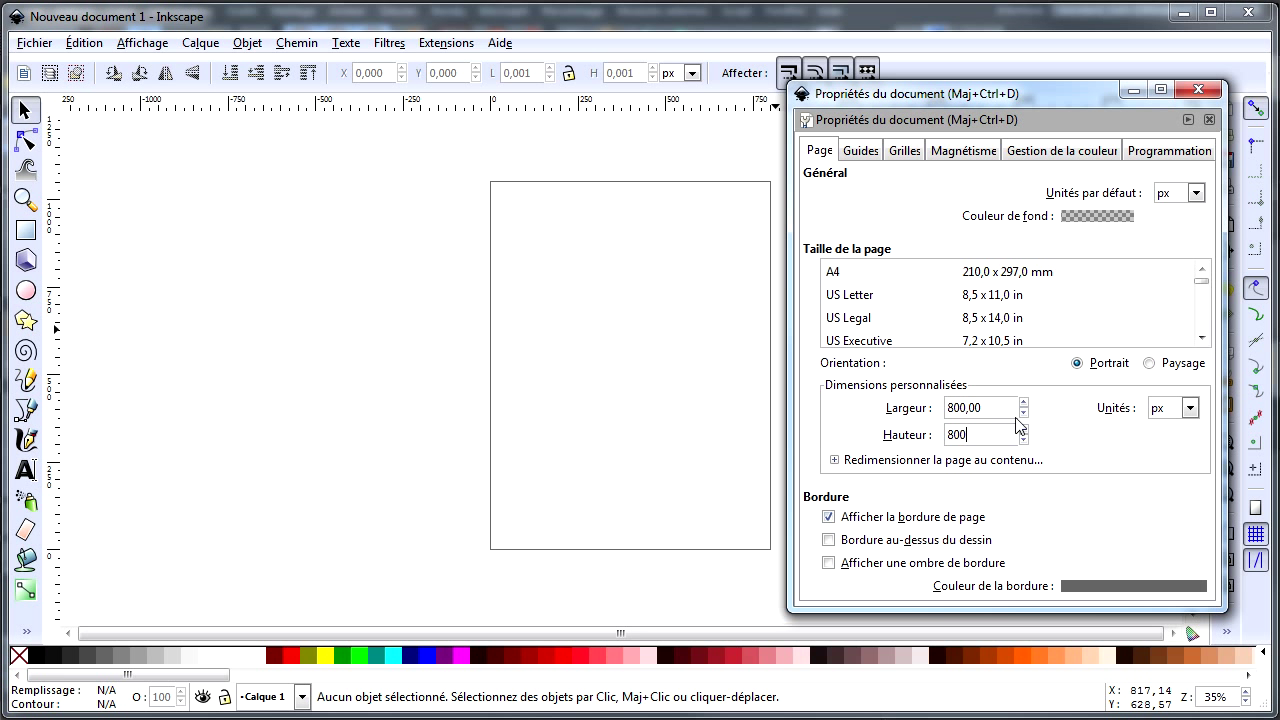
{"action": "left_click", "coordinate": [1001, 416]}
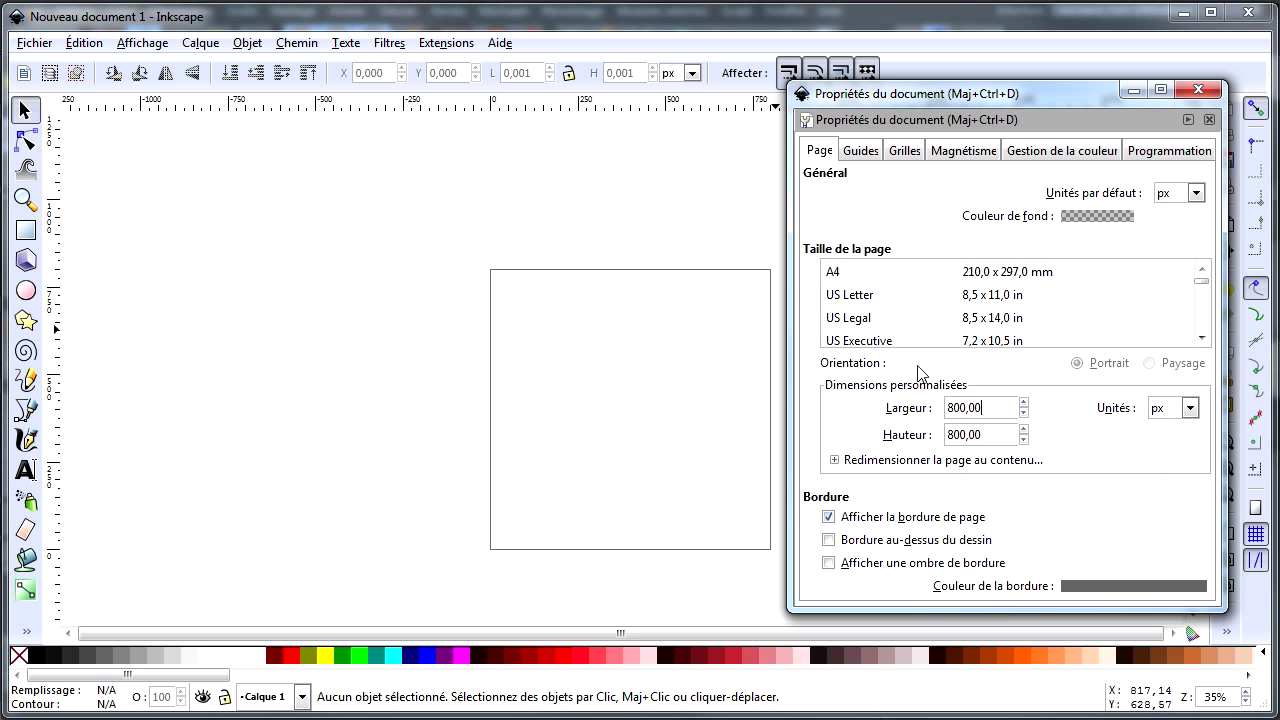
Step: Close Document Properties and zoom the canvas to 50% on the square page
{"action": "left_click", "coordinate": [1204, 92]}
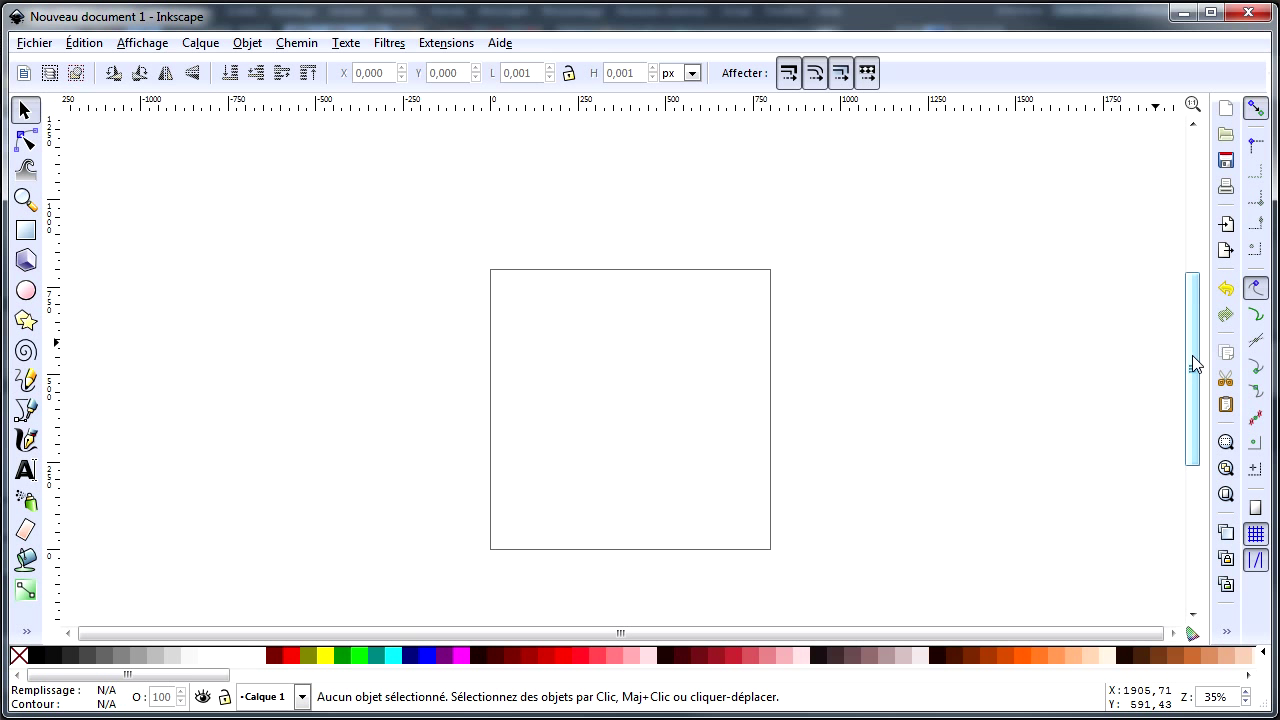
{"action": "left_click_drag", "start_coordinate": [1192, 355], "coordinate": [1190, 380]}
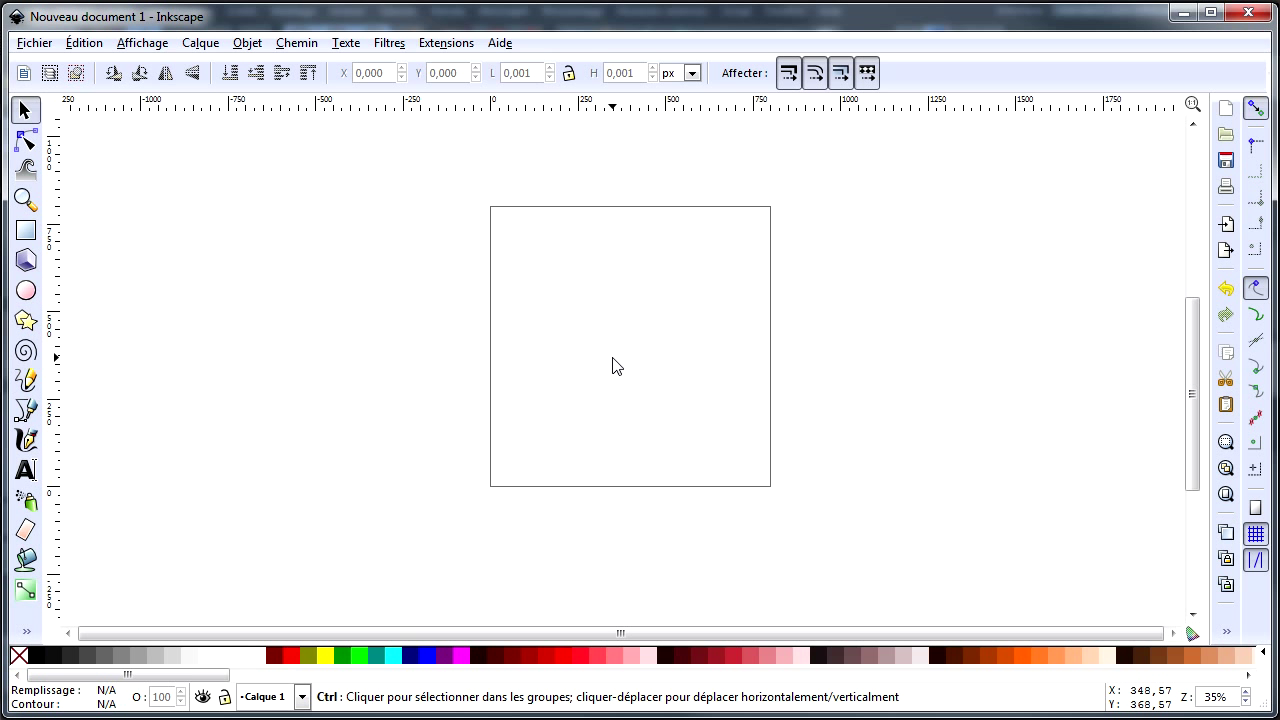
{"action": "scroll", "coordinate": [612, 366], "scroll_direction": "up", "scroll_amount": 1, "text": "ctrl"}
{"action": "scroll", "coordinate": [1194, 342], "scroll_direction": "up", "scroll_amount": 1}
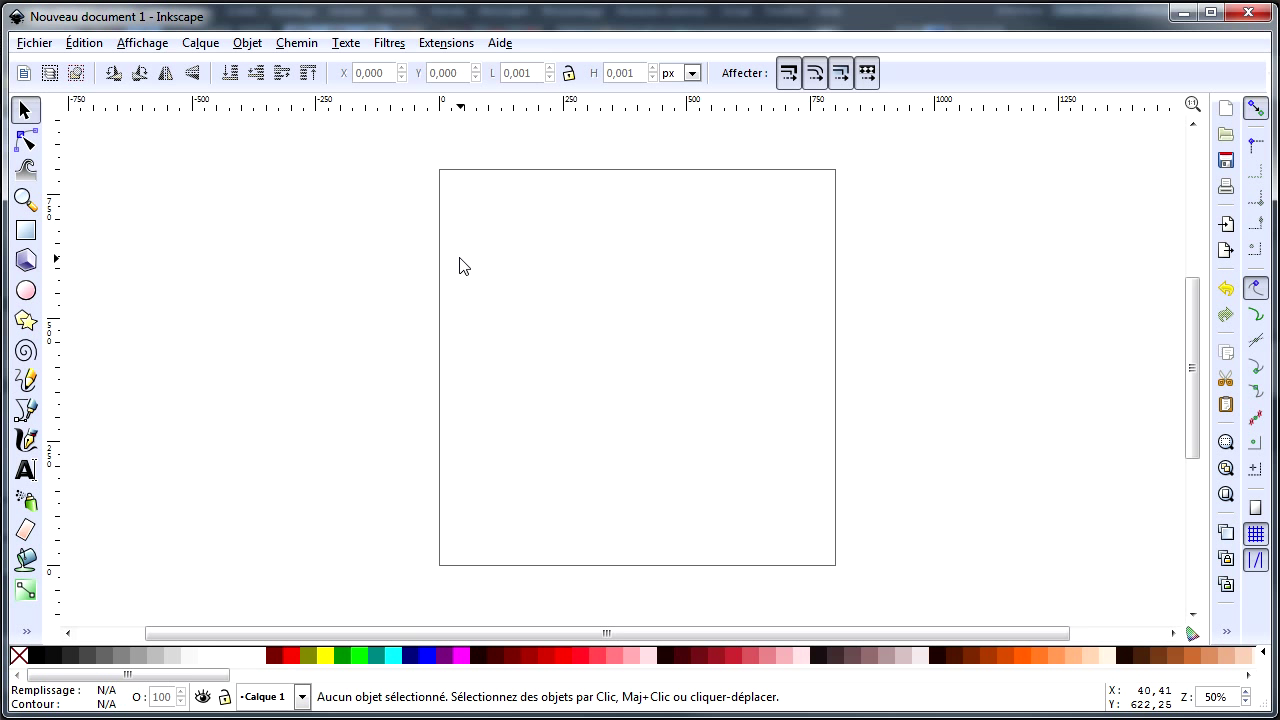
Step: Open the Layers panel and rename layer Calque 1 to Fond
{"action": "left_click", "coordinate": [190, 44]}
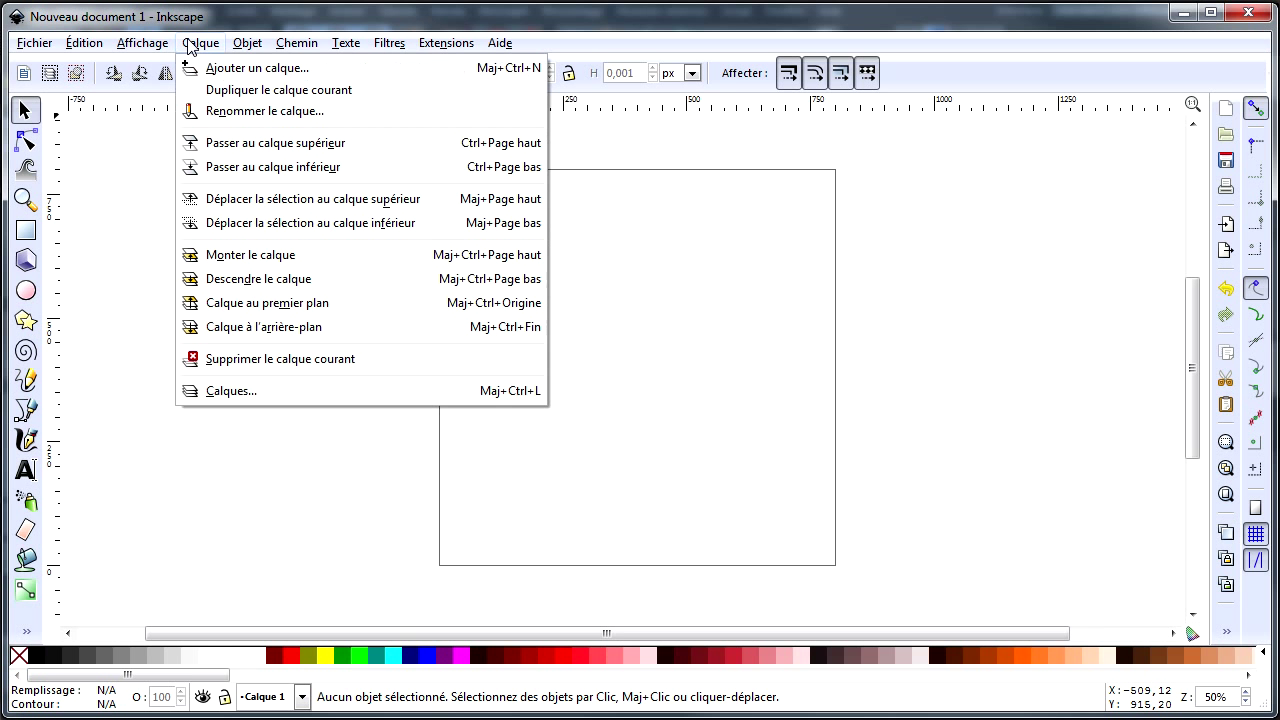
{"action": "left_click", "coordinate": [230, 391]}
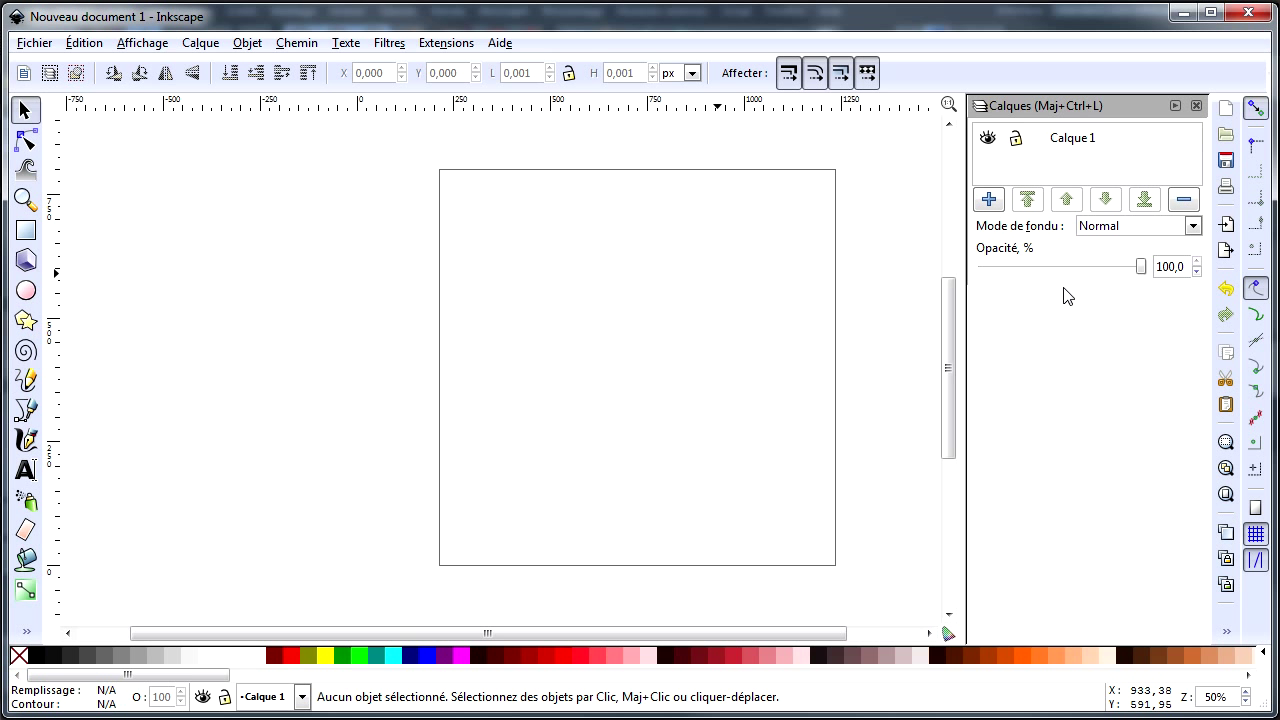
{"action": "left_click_drag", "start_coordinate": [1066, 295], "coordinate": [1073, 415]}
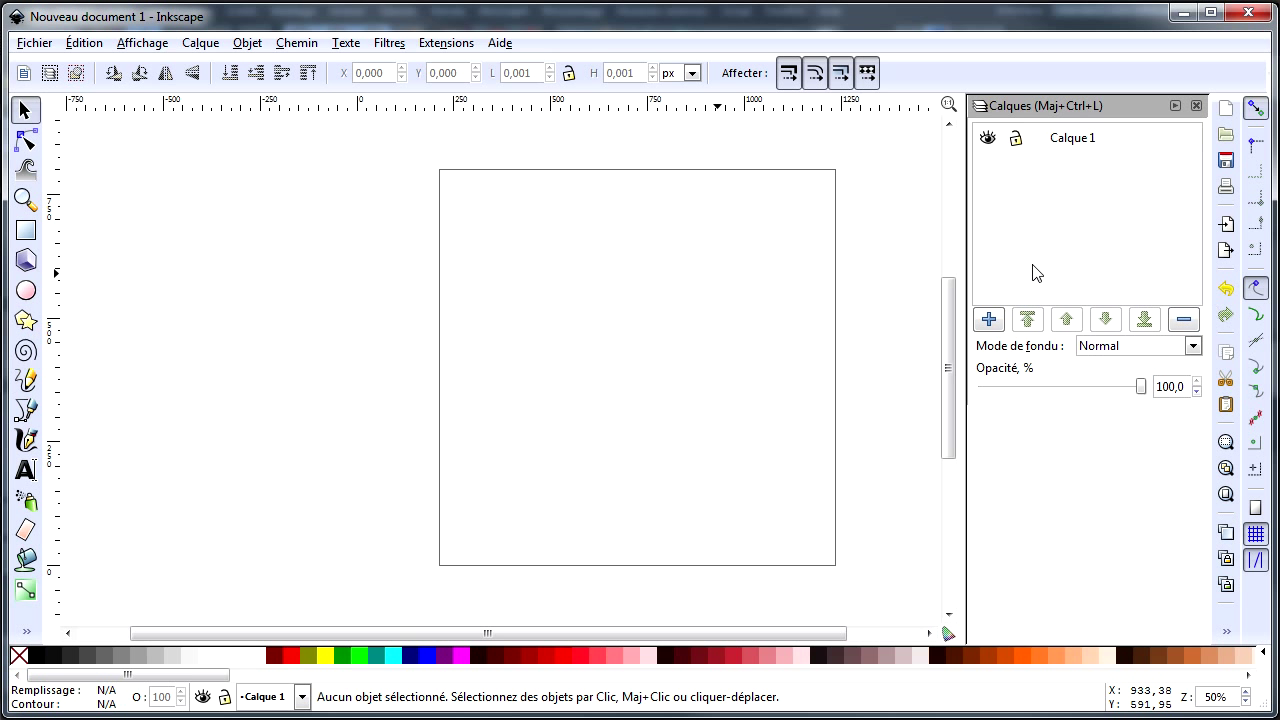
{"action": "double_click", "coordinate": [1091, 145]}
{"action": "type", "text": "Fond"}
{"action": "key", "text": "Return"}
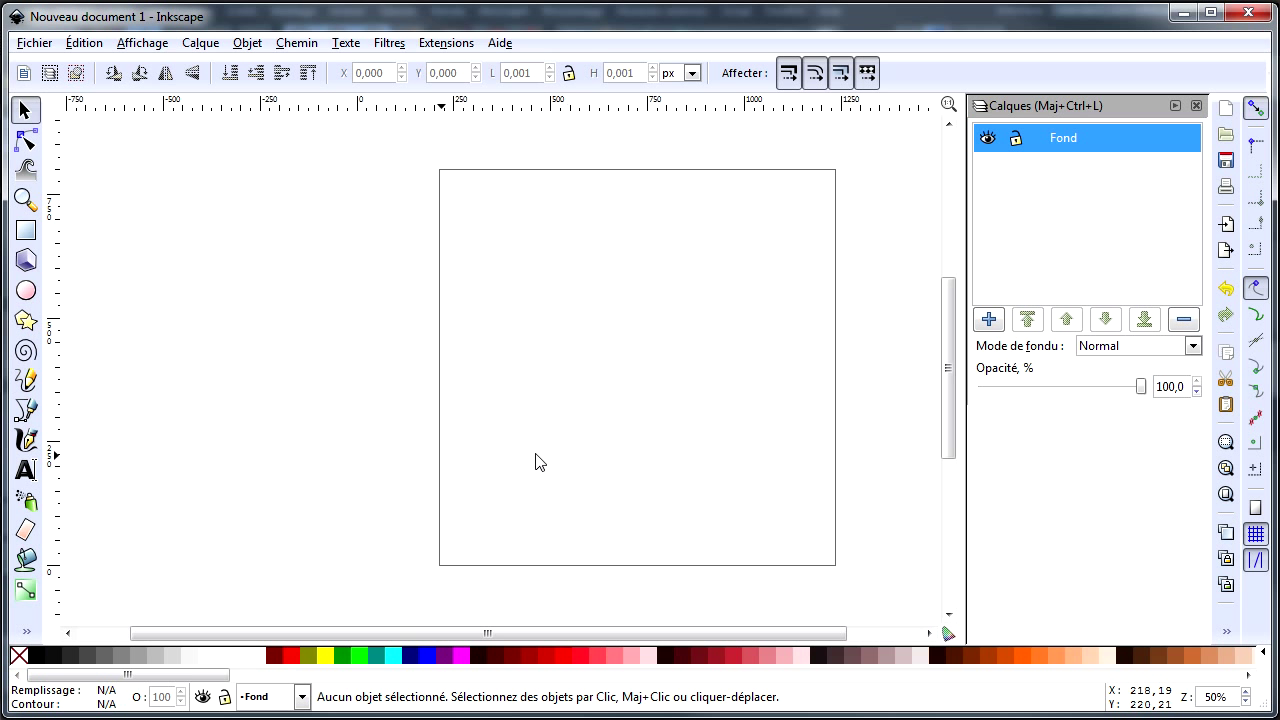
Step: Draw a rectangle beside the page with the Rectangle tool
{"action": "left_click", "coordinate": [25, 232]}
{"action": "mouse_move", "coordinate": [208, 225]}
{"action": "left_mouse_down"}
{"action": "mouse_move", "coordinate": [326, 333]}
{"action": "mouse_move", "coordinate": [328, 321]}
{"action": "left_mouse_up"}
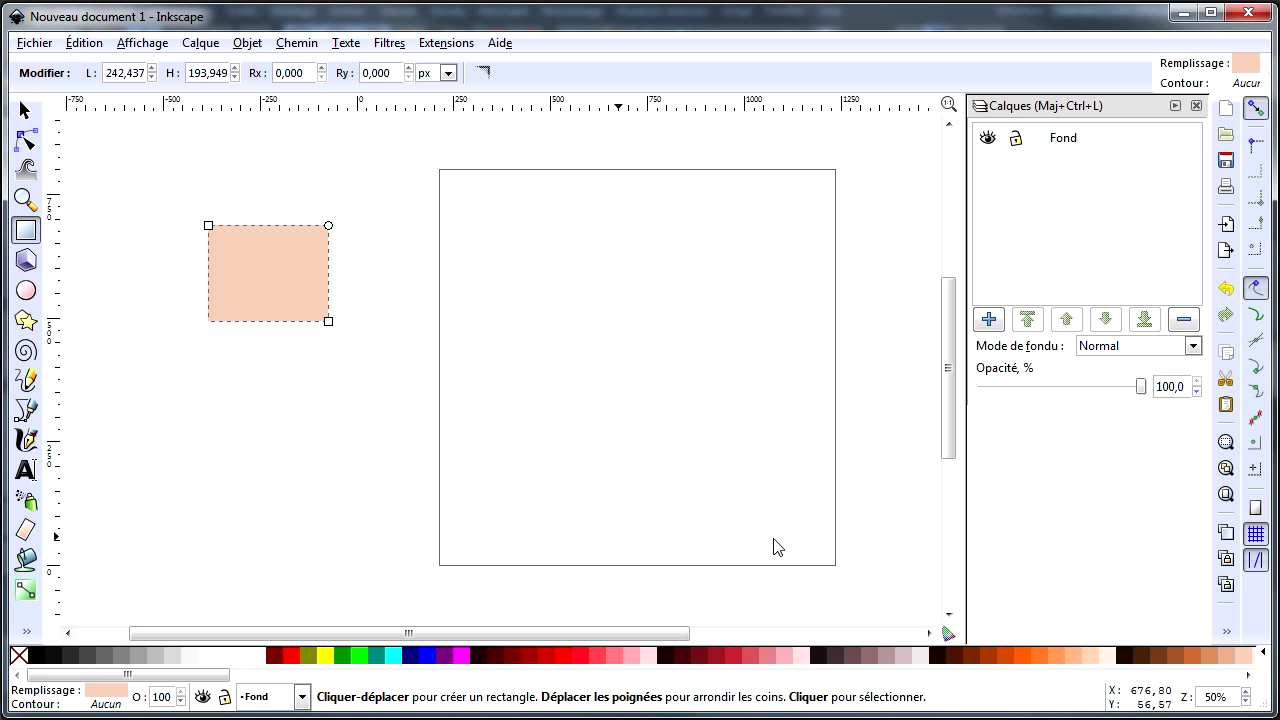
{"action": "left_click", "coordinate": [25, 113]}
{"action": "left_click_drag", "start_coordinate": [240, 264], "coordinate": [242, 280]}
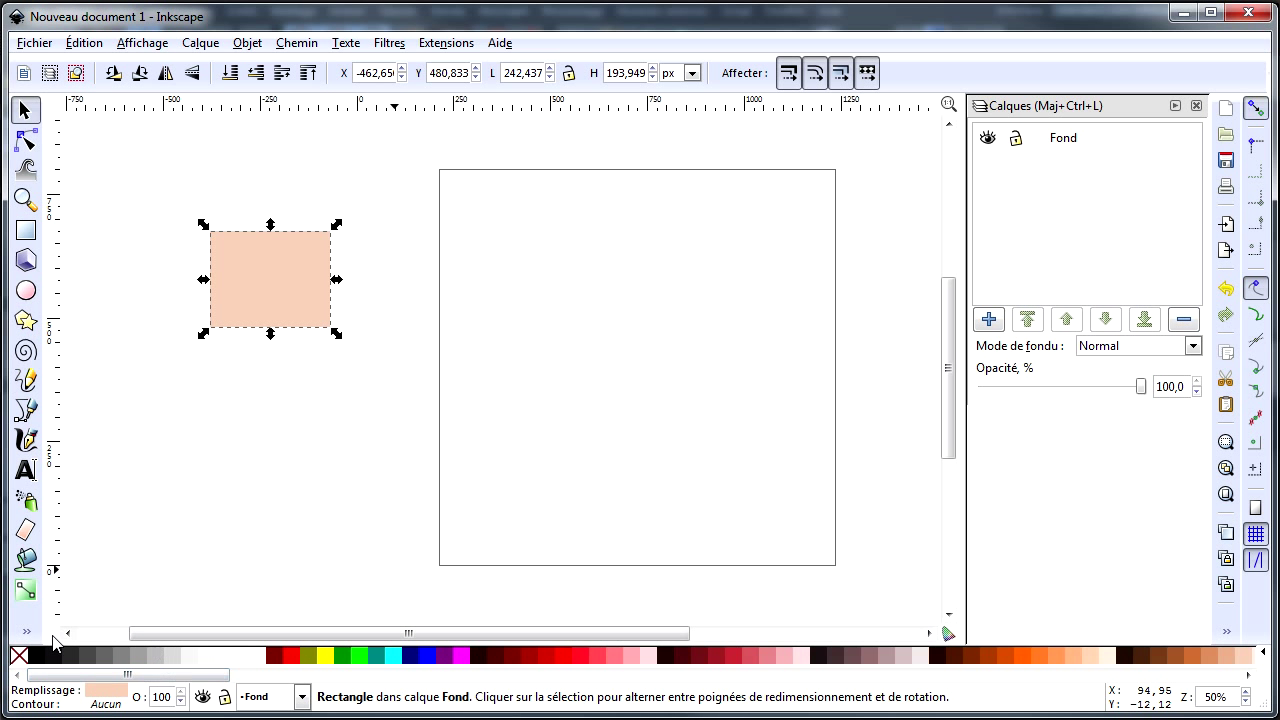
Step: Fill the rectangle with 30% grey, remove its stroke, and move it onto the page
{"action": "left_click", "coordinate": [156, 657]}
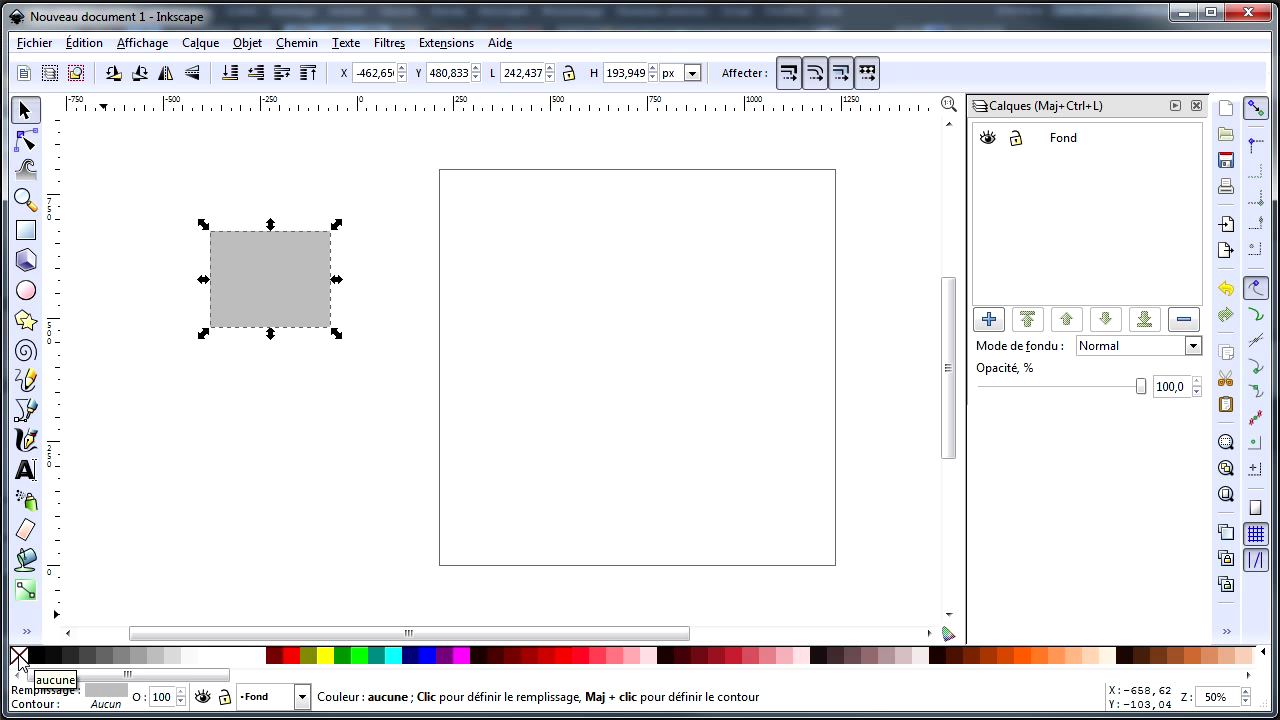
{"action": "right_click", "coordinate": [19, 659]}
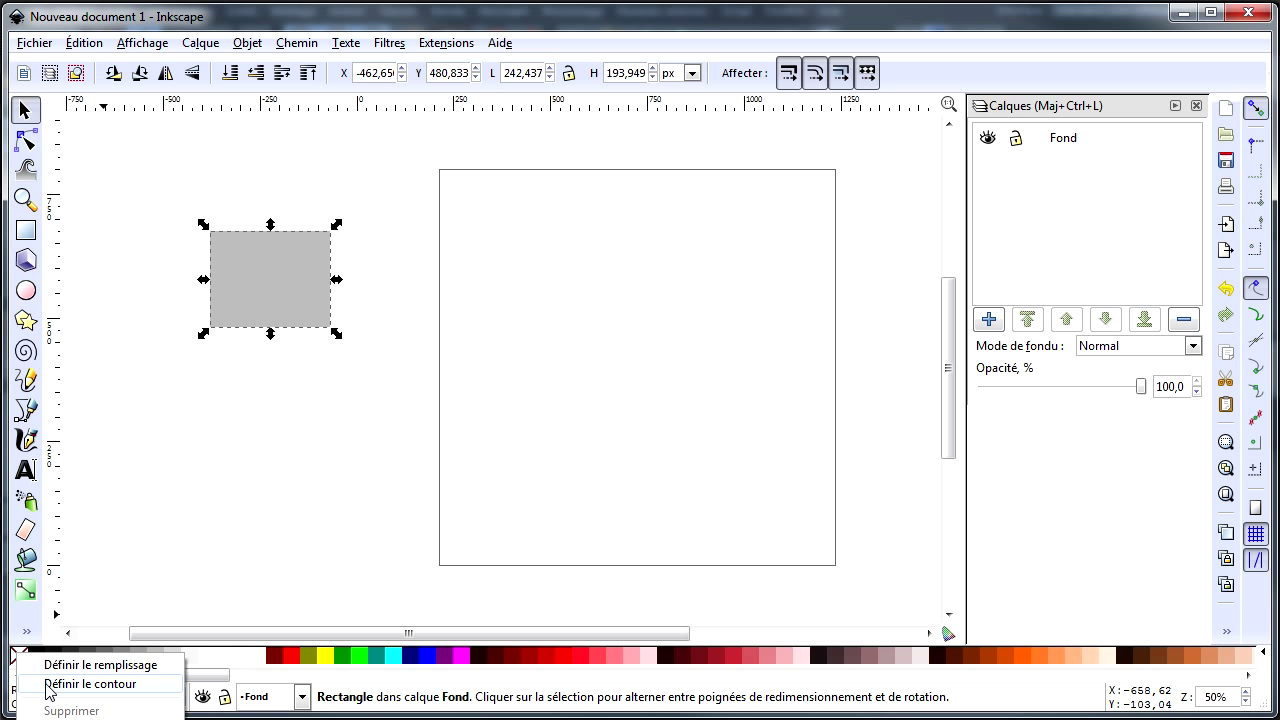
{"action": "left_click", "coordinate": [49, 688]}
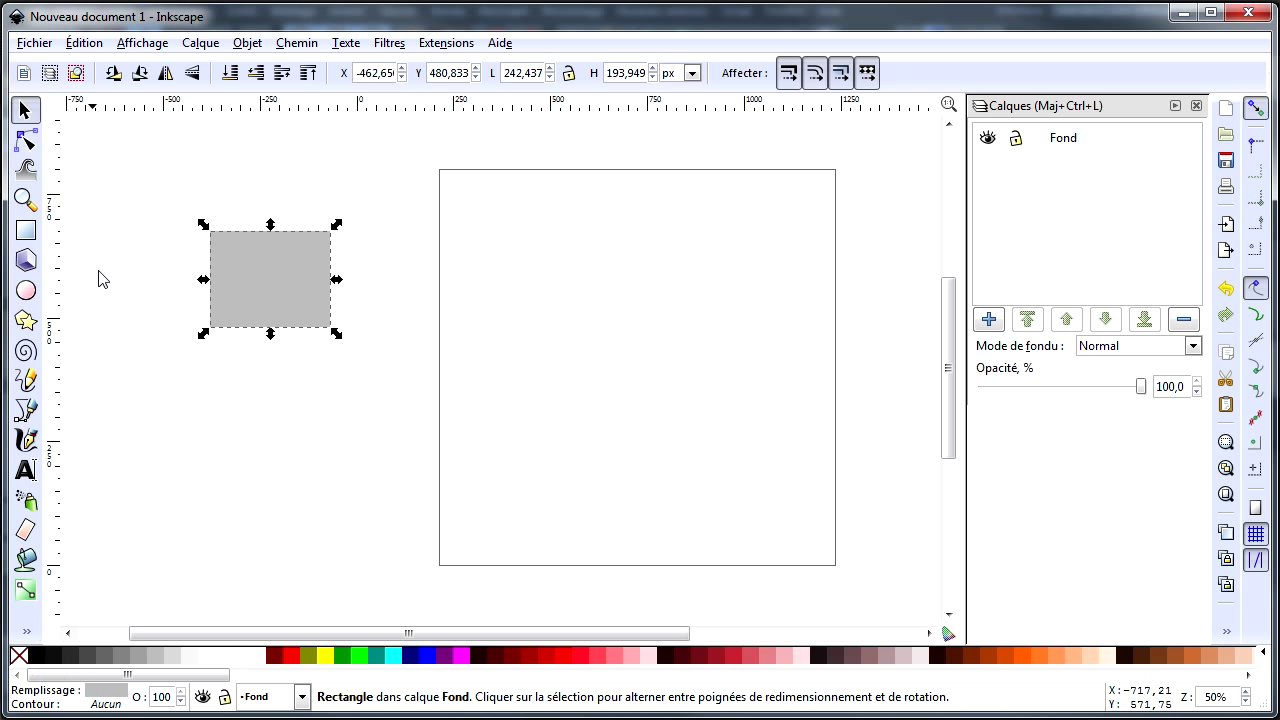
{"action": "left_click", "coordinate": [321, 394]}
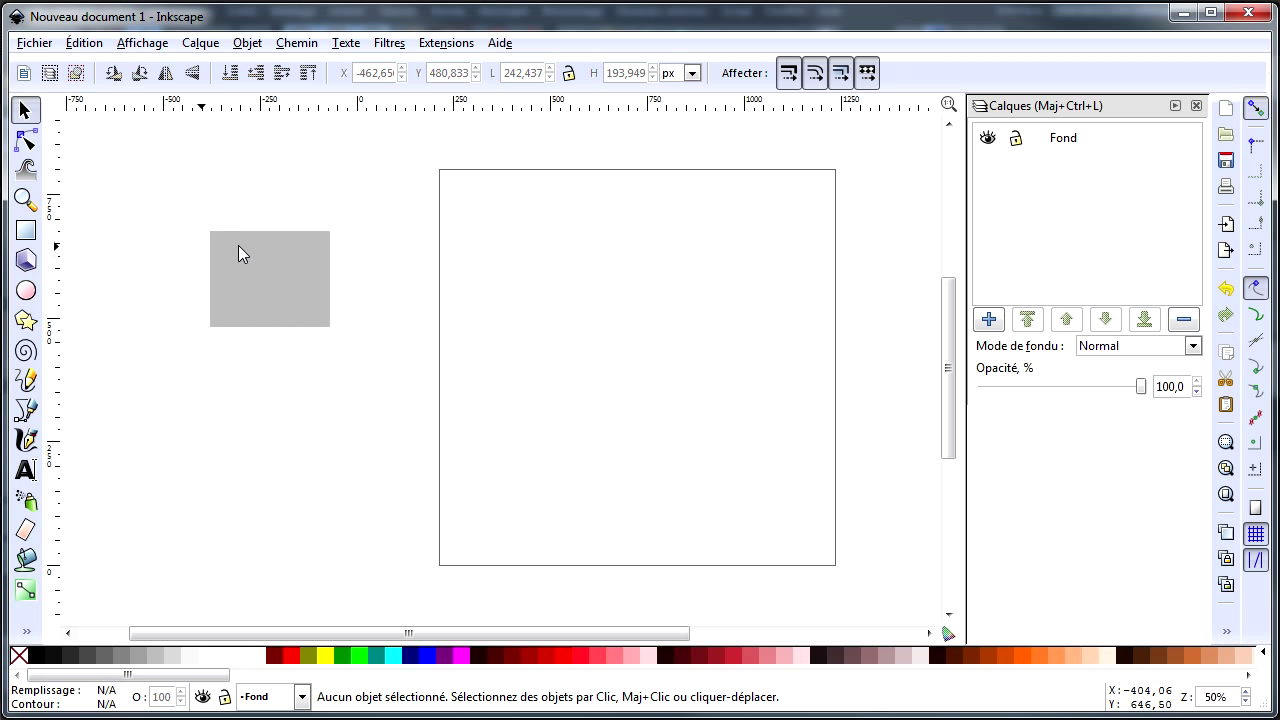
{"action": "left_click", "coordinate": [284, 277]}
{"action": "left_click_drag", "start_coordinate": [222, 269], "coordinate": [595, 264]}
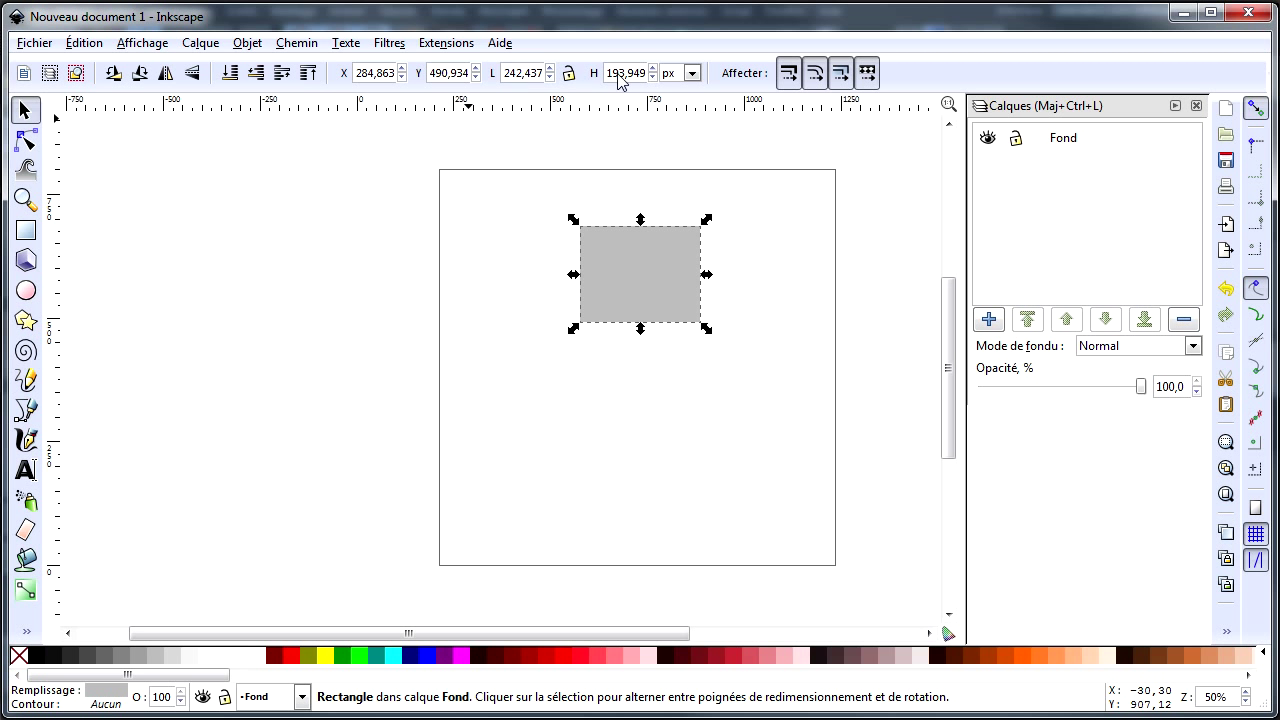
Step: Resize the grey rectangle to a 200 × 200 px square
{"action": "double_click", "coordinate": [529, 75]}
{"action": "type", "text": "200"}
{"action": "key", "text": "Return"}
{"action": "left_click", "coordinate": [642, 72]}
{"action": "triple_click", "coordinate": [642, 72]}
{"action": "type", "text": "2"}
{"action": "key", "text": "Return"}
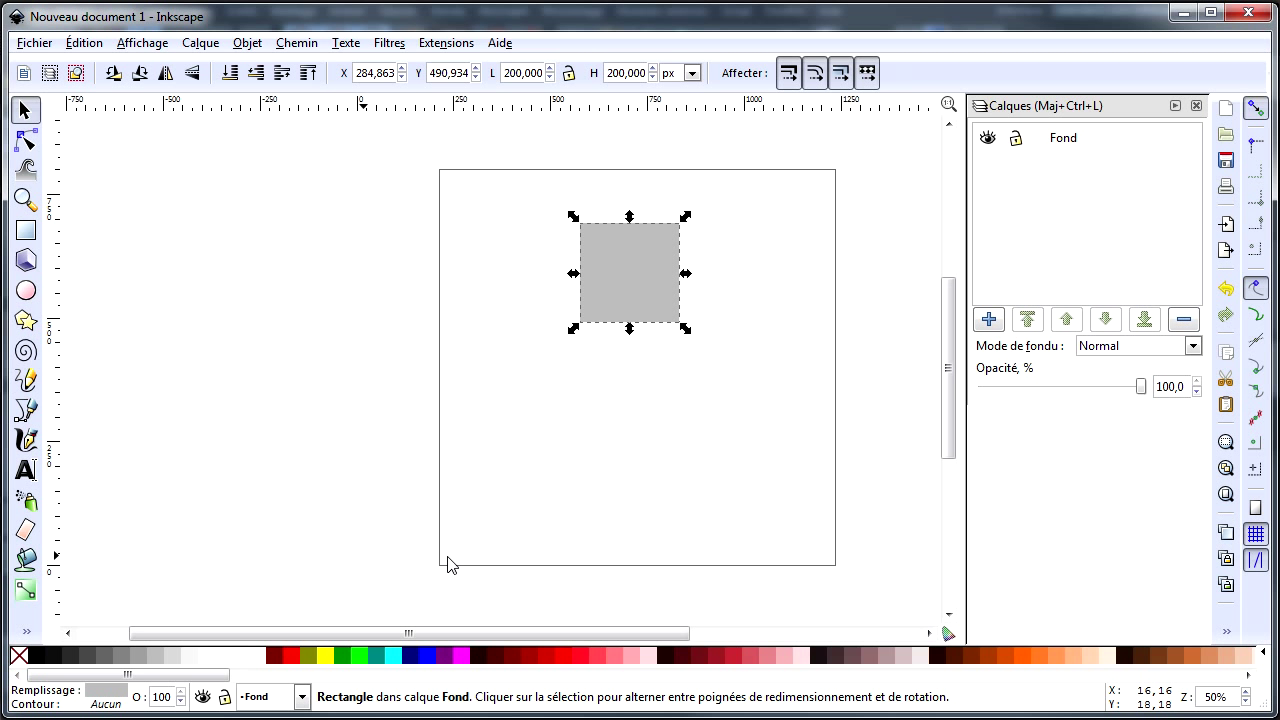
Step: Position the square at X 0, Y 0 in the page's bottom-left corner
{"action": "double_click", "coordinate": [381, 76]}
{"action": "type", "text": "0"}
{"action": "key", "text": "Return"}
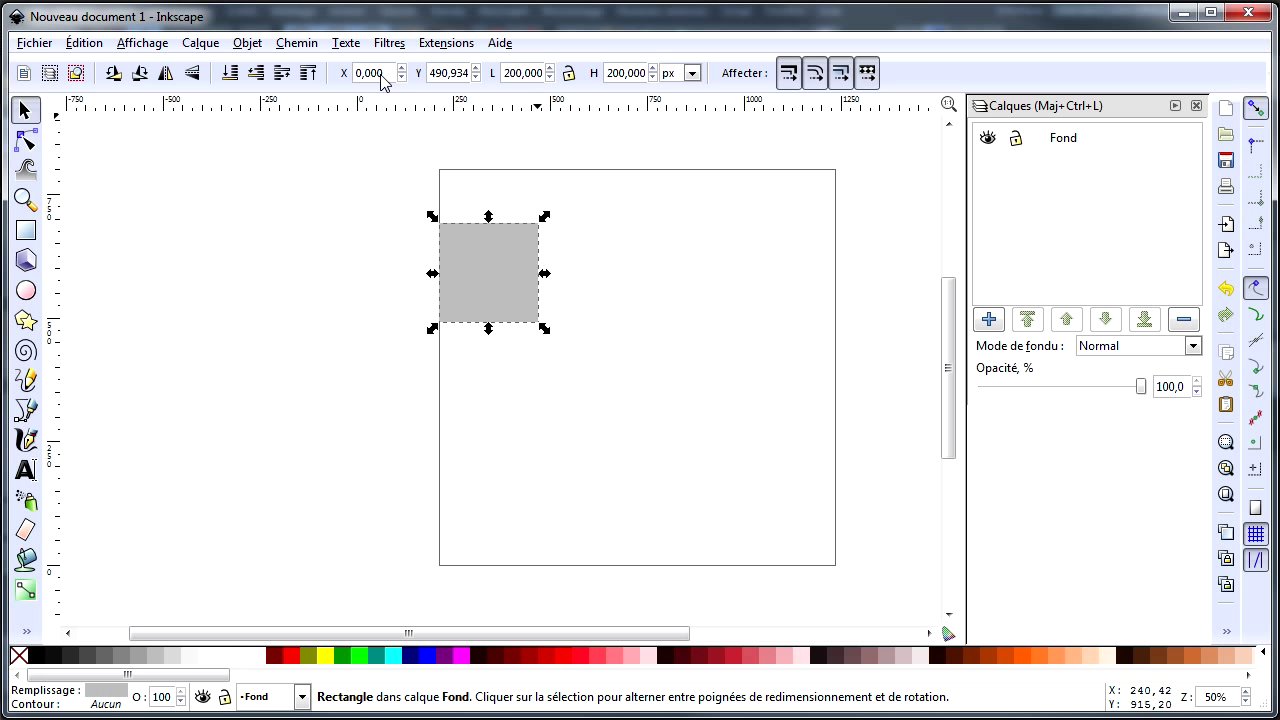
{"action": "double_click", "coordinate": [455, 74]}
{"action": "type", "text": "0"}
{"action": "key", "text": "Return"}
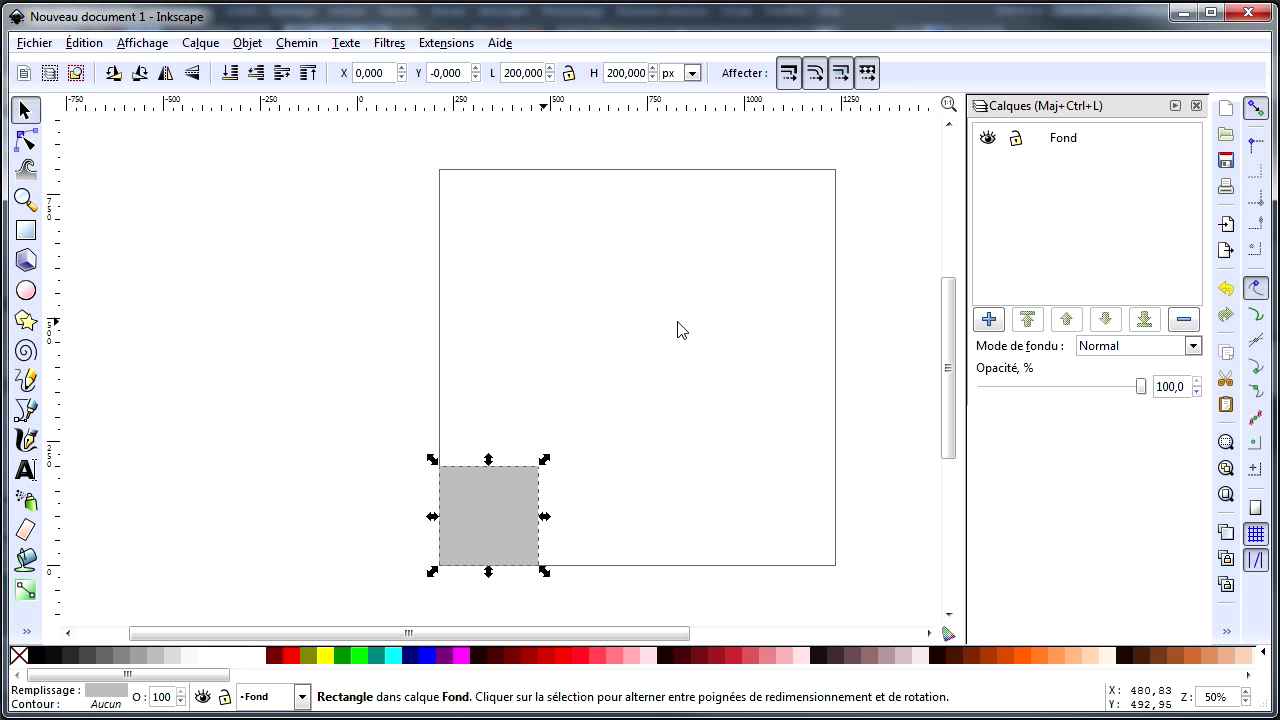
Step: Duplicate the grey square into a bottom row of four at X 0, 200, 400 and 600
{"action": "right_click", "coordinate": [457, 484]}
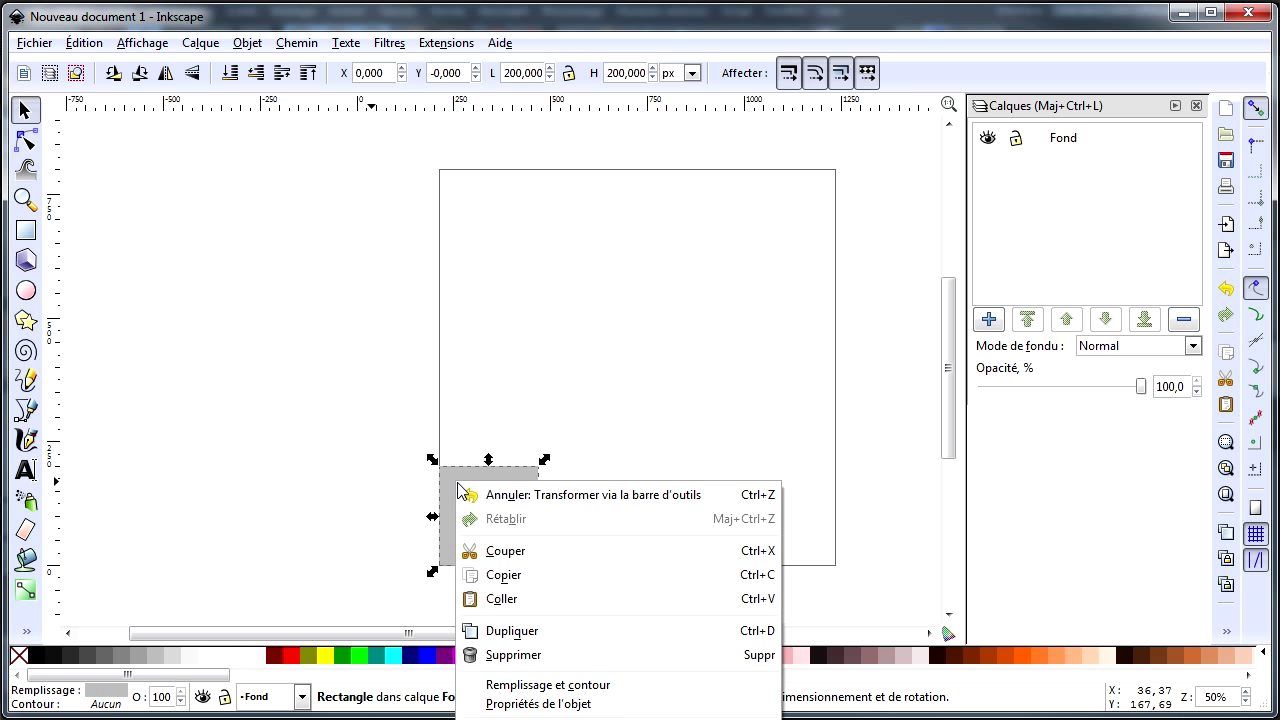
{"action": "left_click", "coordinate": [512, 631]}
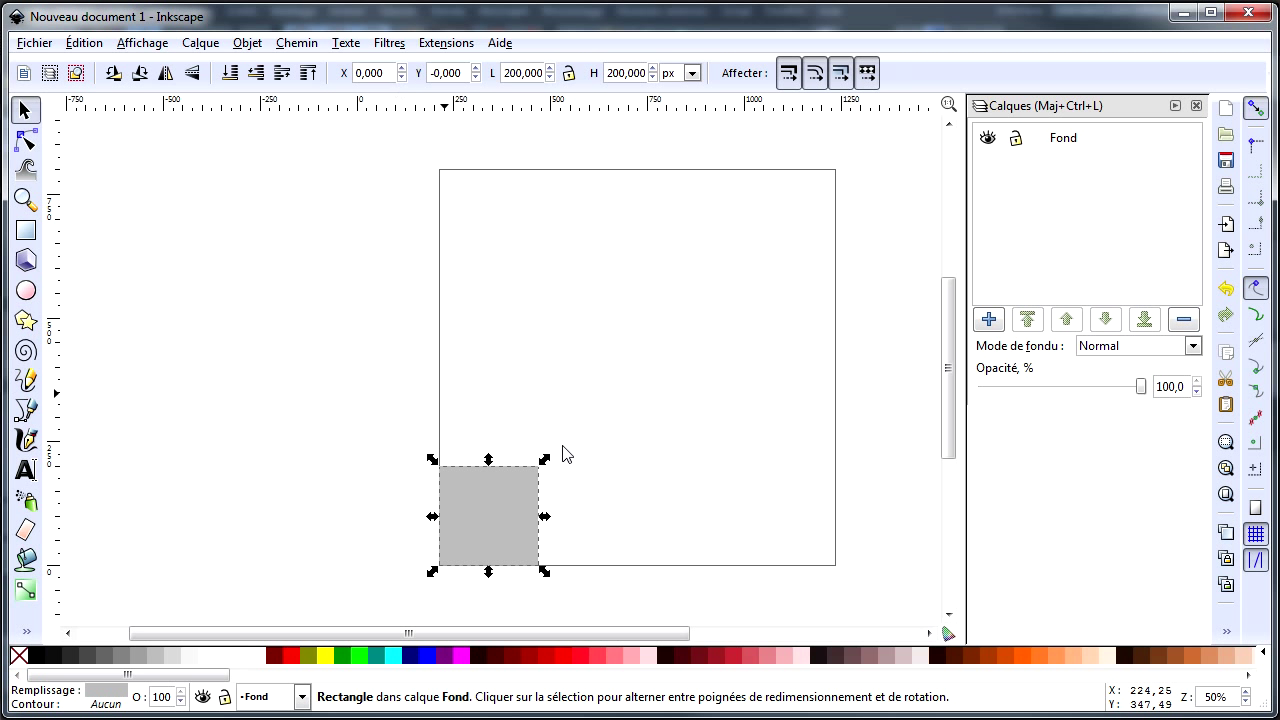
{"action": "double_click", "coordinate": [386, 72]}
{"action": "type", "text": "2"}
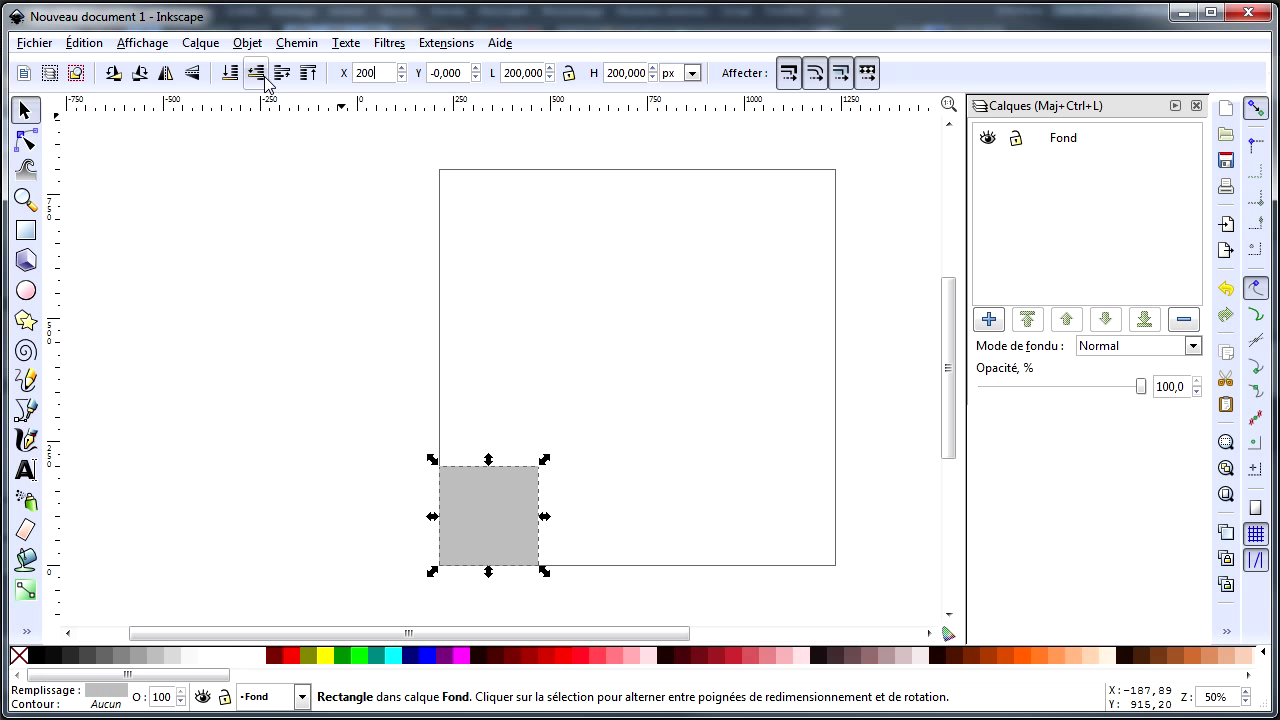
{"action": "key", "text": "Return"}
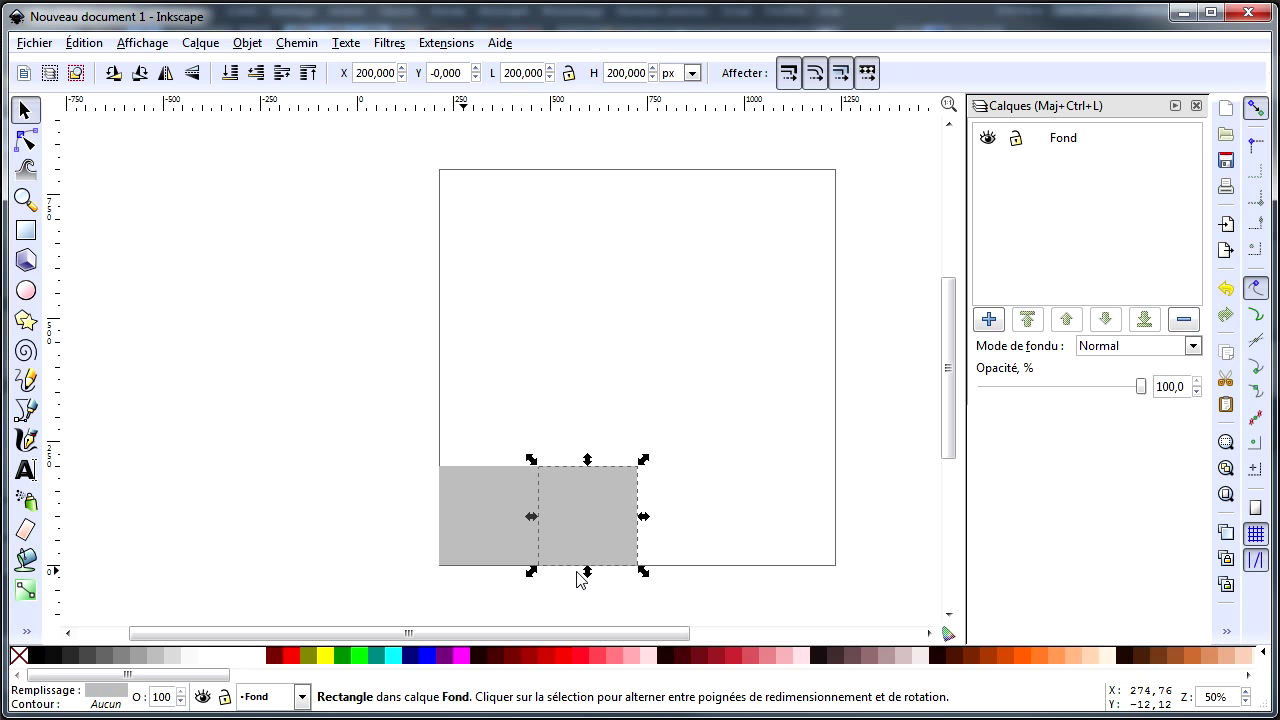
{"action": "key", "text": "ctrl+d"}
{"action": "left_click", "coordinate": [389, 80]}
{"action": "double_click", "coordinate": [389, 80]}
{"action": "type", "text": "400"}
{"action": "key", "text": "Return"}
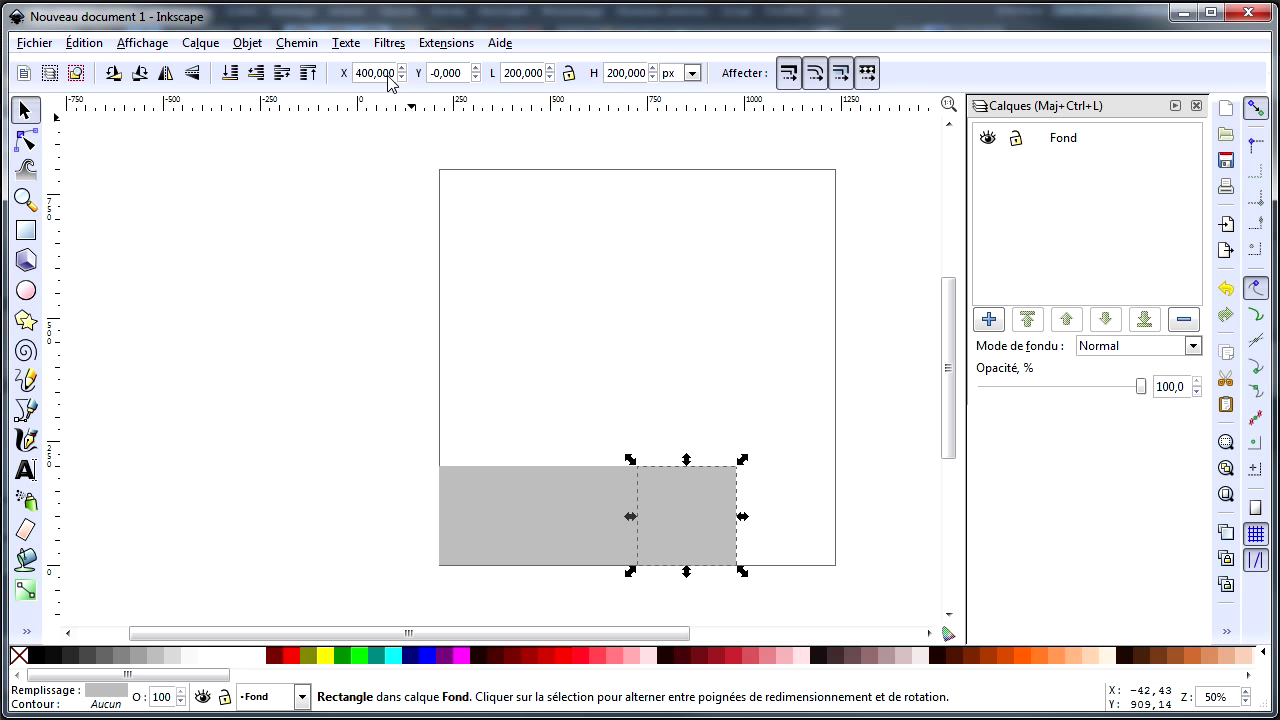
{"action": "left_click", "coordinate": [373, 73]}
{"action": "key", "text": "End"}
{"action": "key", "text": "shift+Home"}
{"action": "type", "text": "6"}
{"action": "key", "text": "Return"}
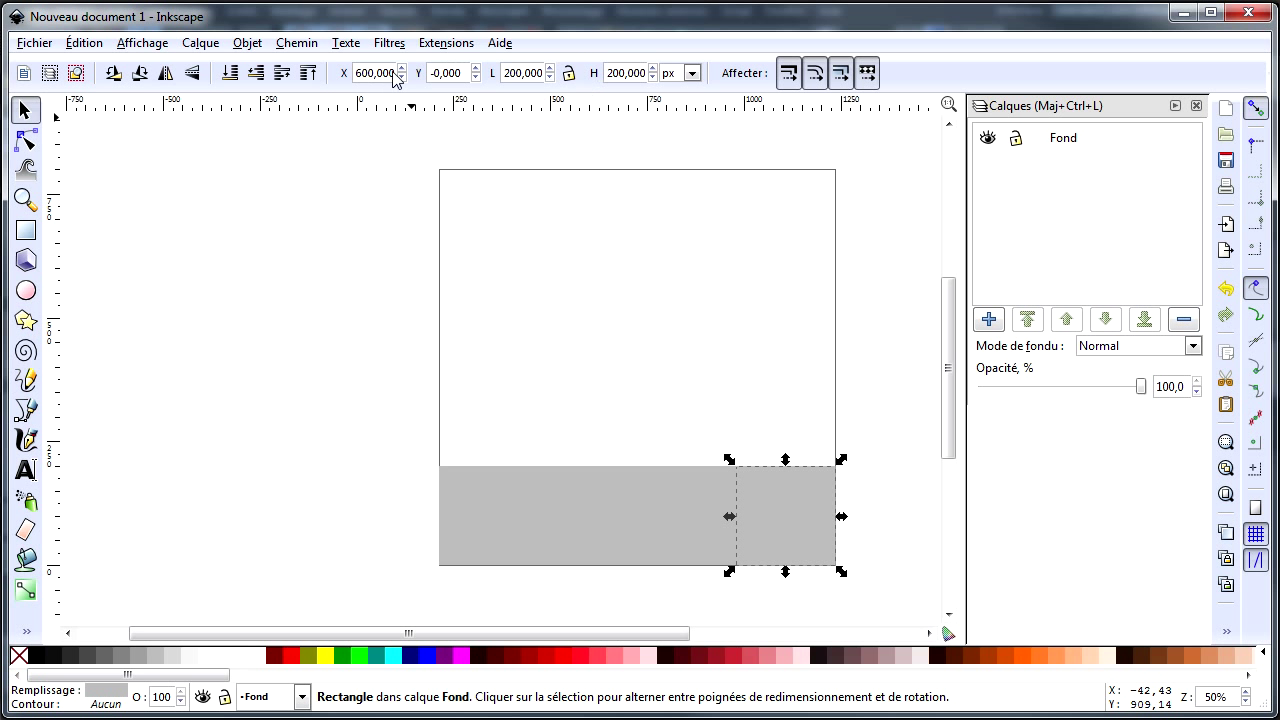
Step: Duplicate the bottom row three times, placing the copies at Y 200, 400 and 600
{"action": "left_click", "coordinate": [177, 328]}
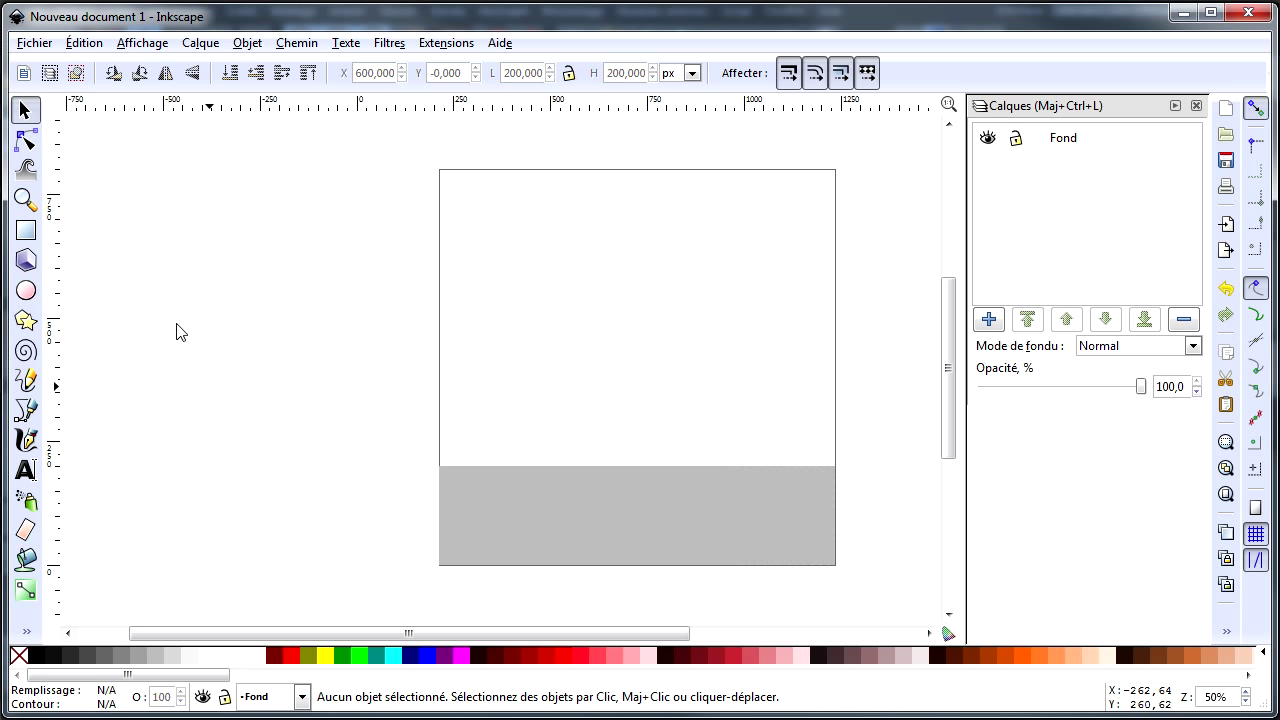
{"action": "left_click_drag", "start_coordinate": [354, 431], "coordinate": [898, 594]}
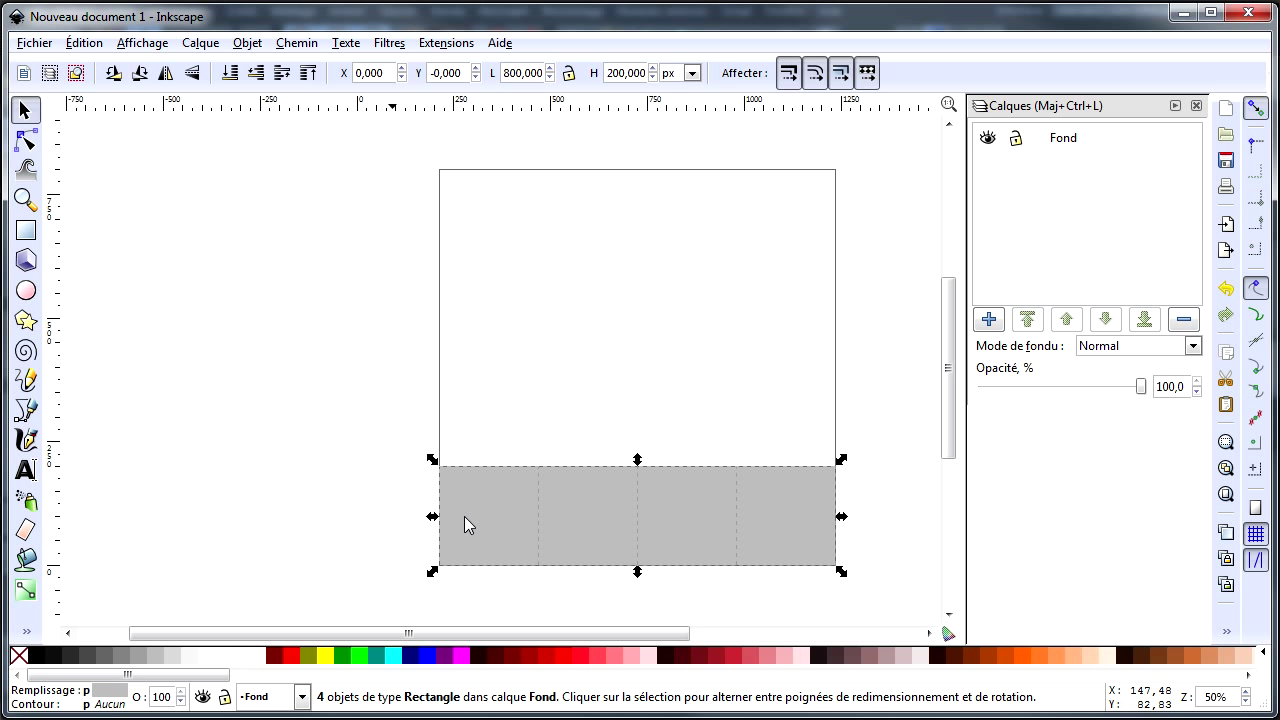
{"action": "key", "text": "ctrl"}
{"action": "left_click", "coordinate": [460, 80]}
{"action": "type", "text": "200"}
{"action": "key", "text": "Return"}
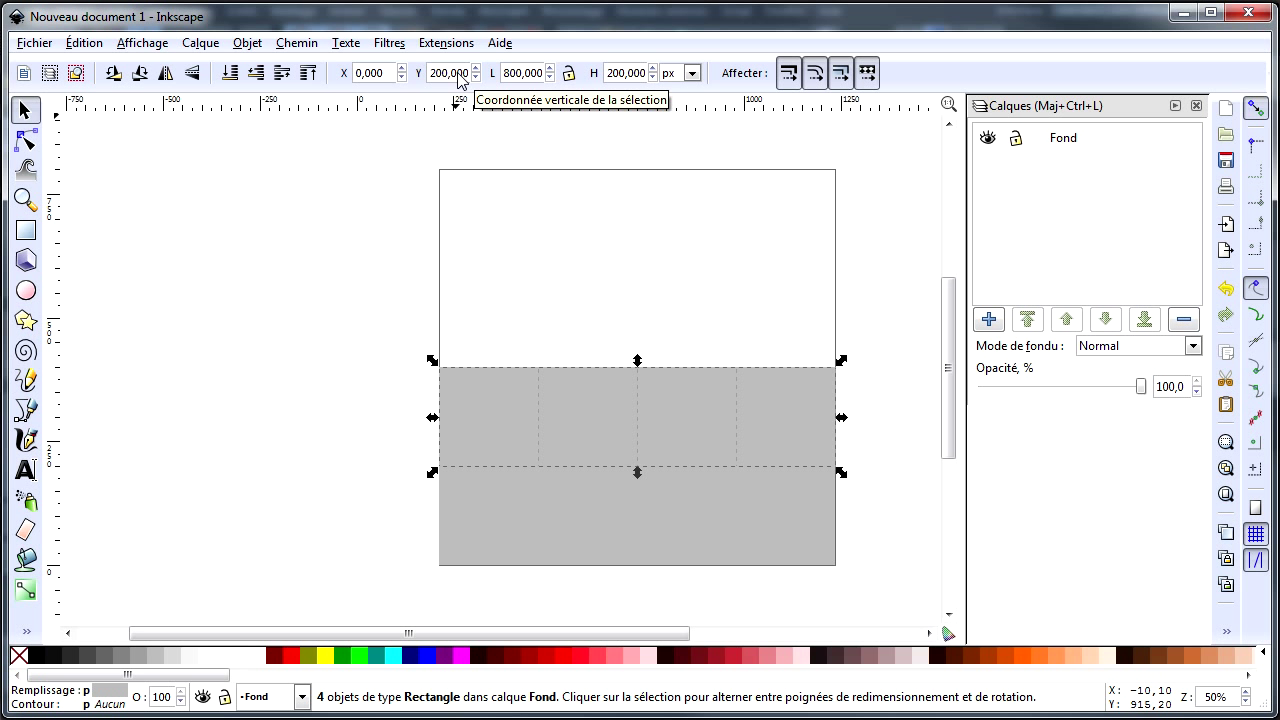
{"action": "triple_click", "coordinate": [450, 73]}
{"action": "type", "text": "4"}
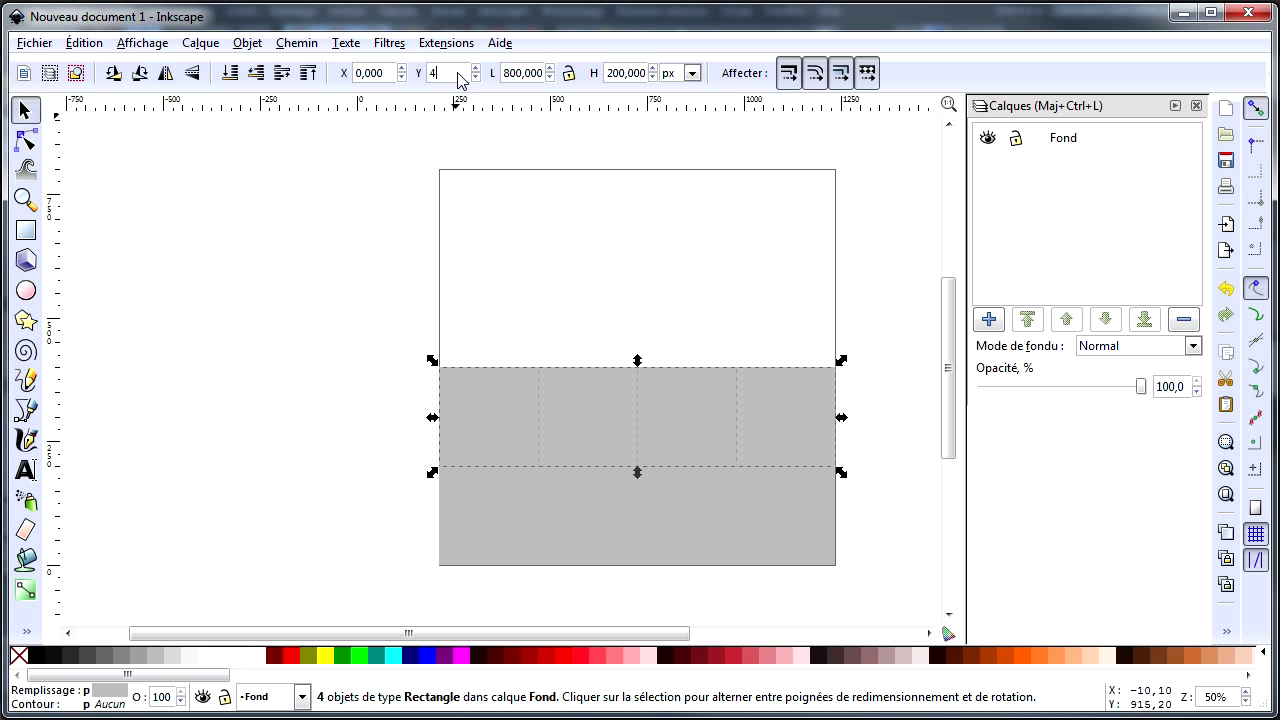
{"action": "key", "text": "Return"}
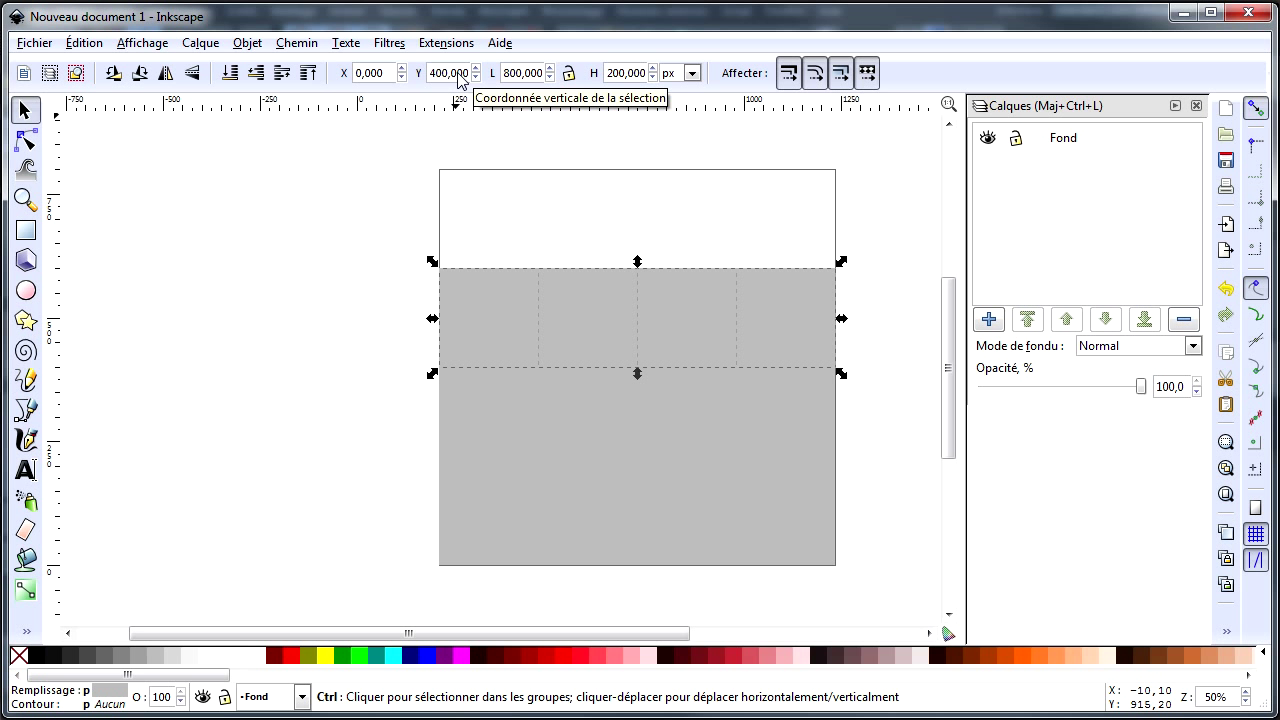
{"action": "triple_click", "coordinate": [459, 74]}
{"action": "type", "text": "6"}
{"action": "key", "text": "Return"}
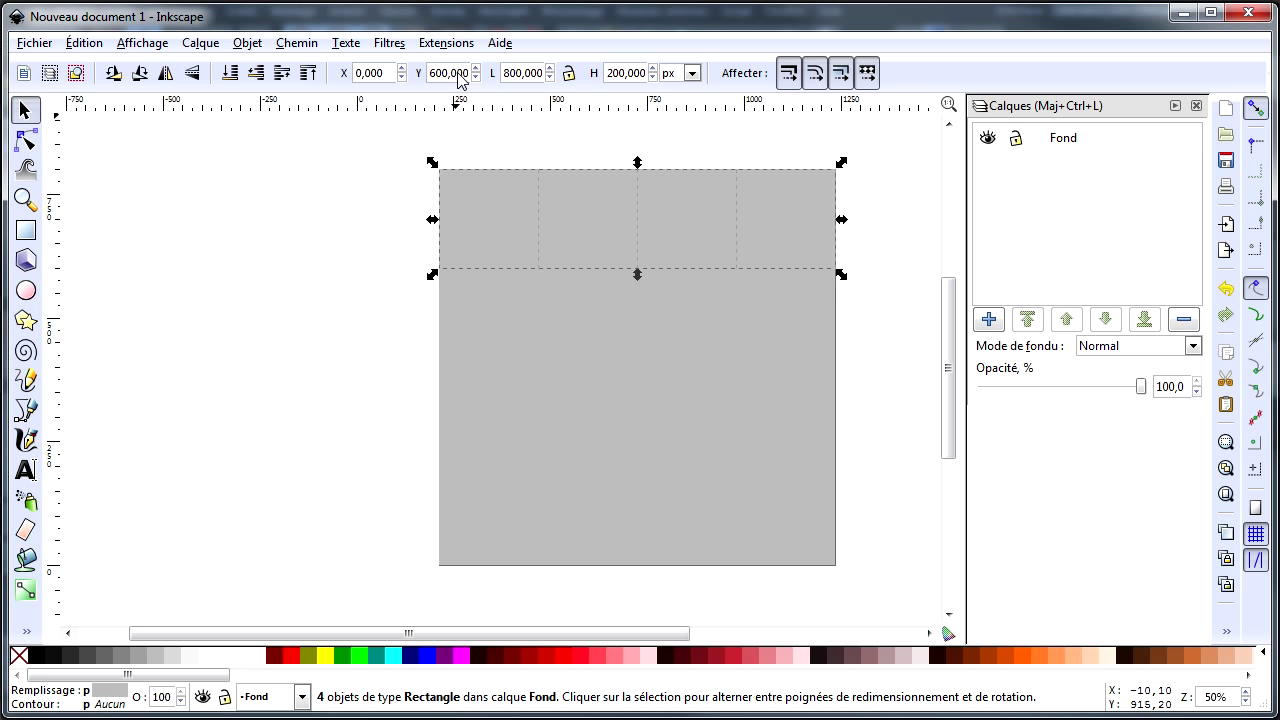
{"action": "left_click", "coordinate": [238, 305]}
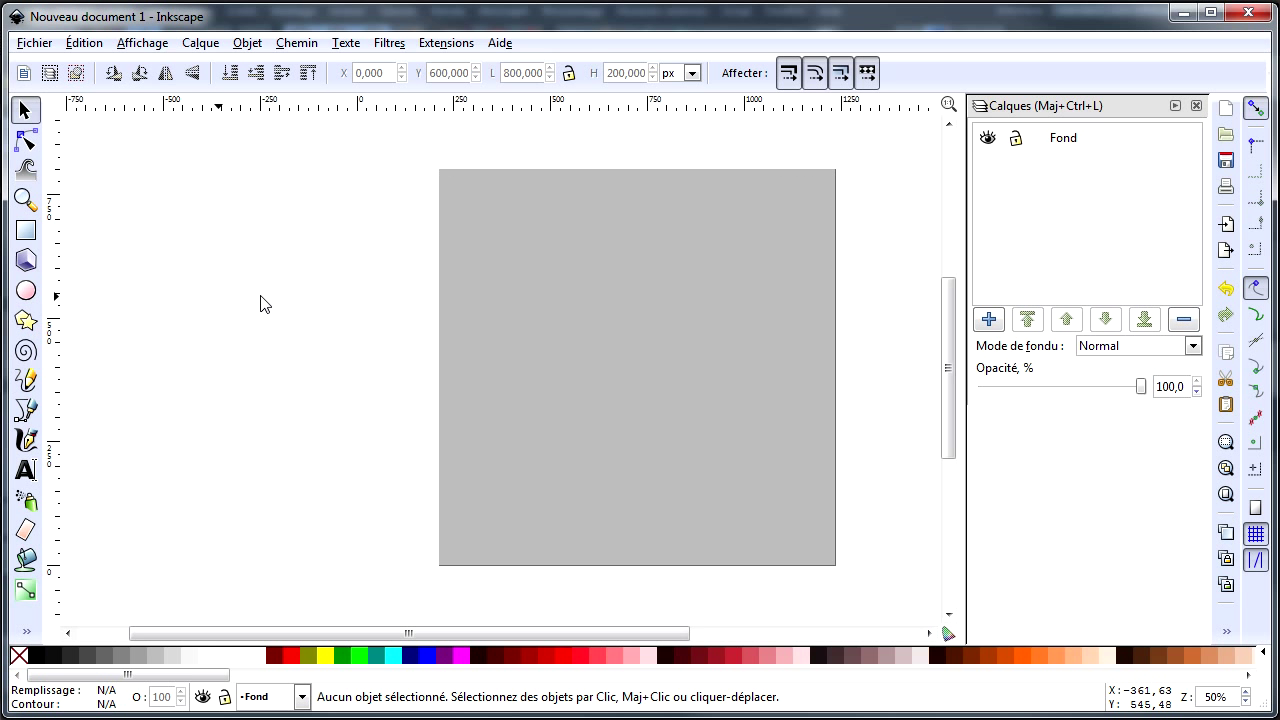
Step: Select the eight alternating squares, two per row, and fill them with 10% Gray
{"action": "left_click", "coordinate": [489, 204]}
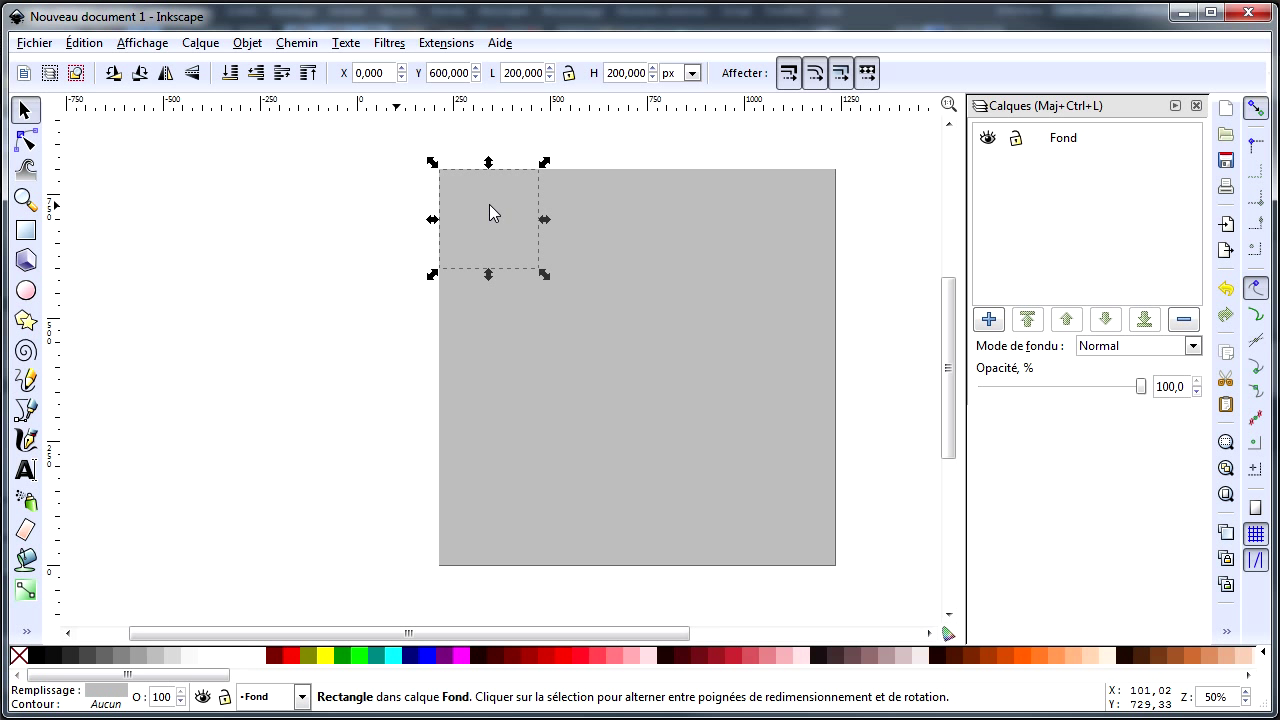
{"action": "left_click", "coordinate": [680, 216], "text": "shift"}
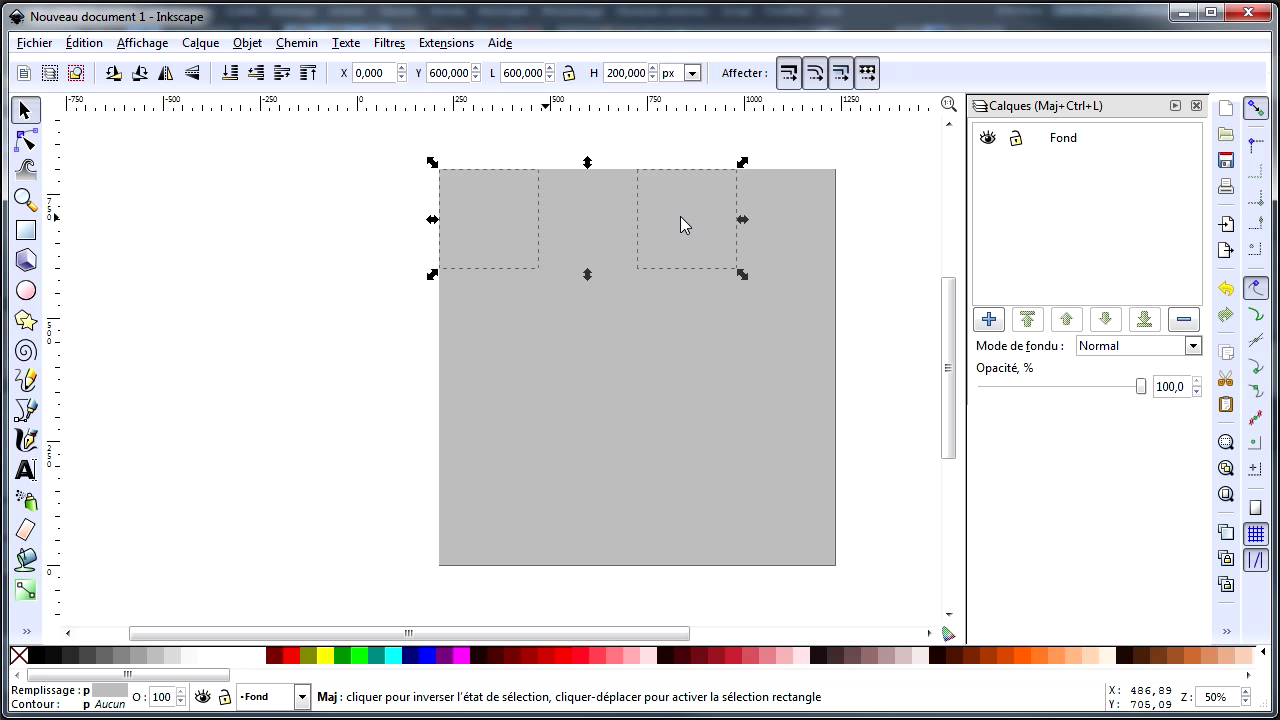
{"action": "left_click", "coordinate": [602, 326], "text": "shift"}
{"action": "left_click", "coordinate": [805, 330], "text": "shift"}
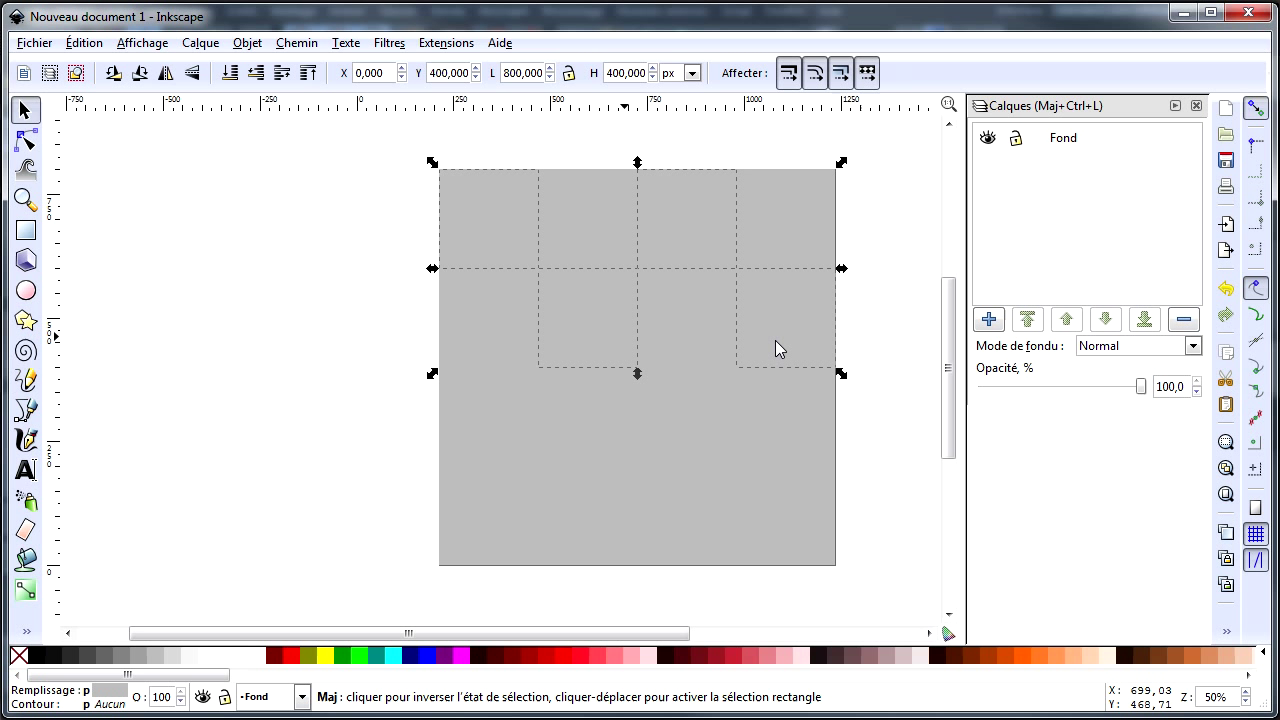
{"action": "left_click", "coordinate": [502, 407], "text": "shift"}
{"action": "left_click", "coordinate": [669, 402], "text": "shift"}
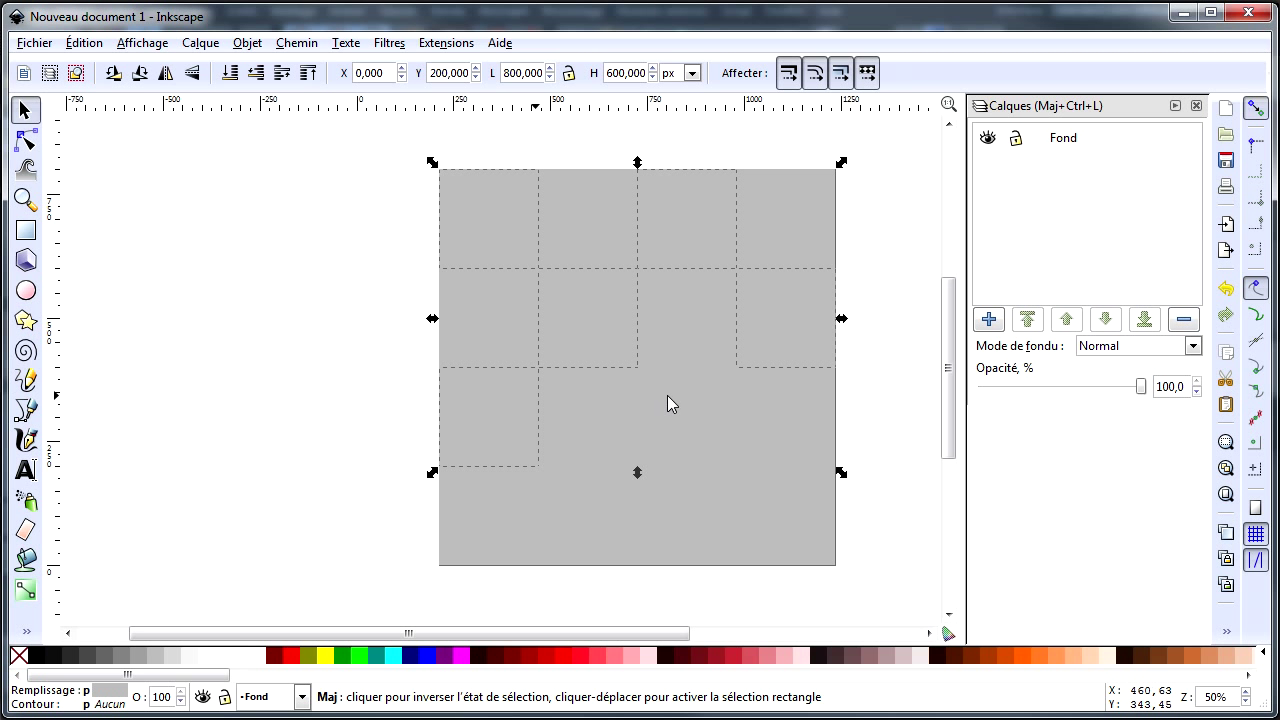
{"action": "left_click", "coordinate": [580, 527], "text": "shift"}
{"action": "left_click", "coordinate": [782, 506], "text": "shift"}
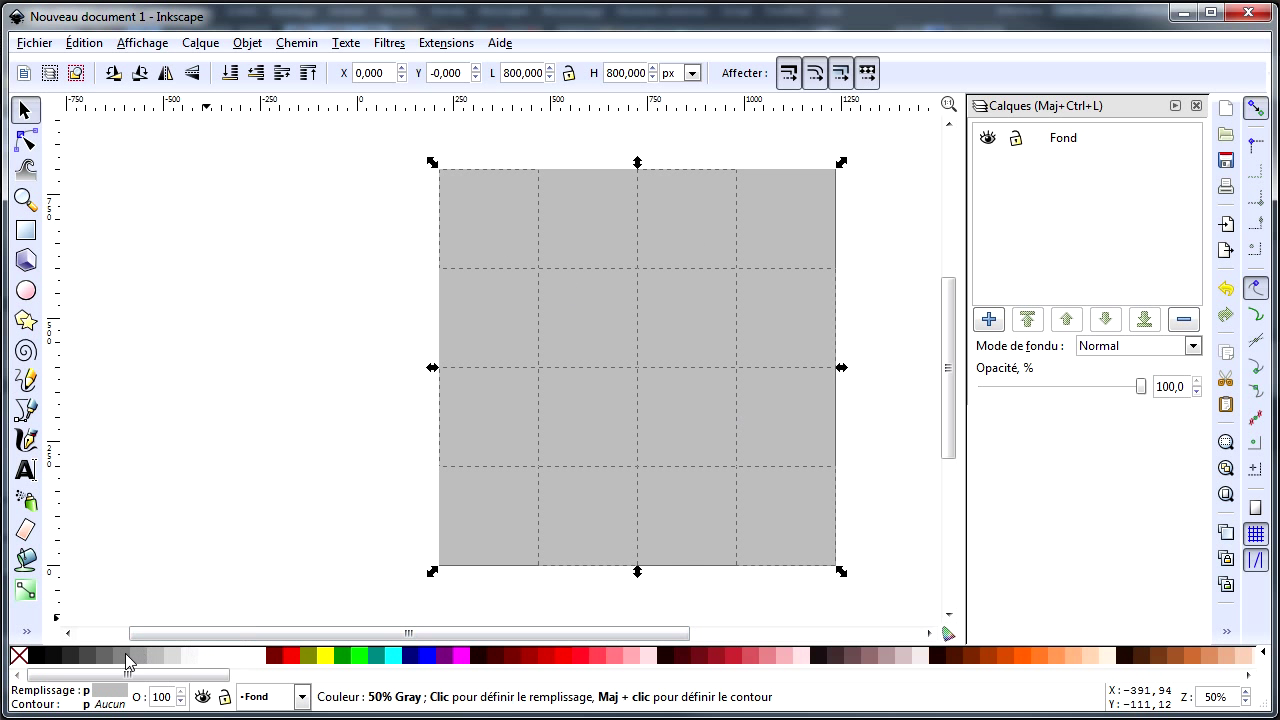
{"action": "left_click", "coordinate": [190, 658]}
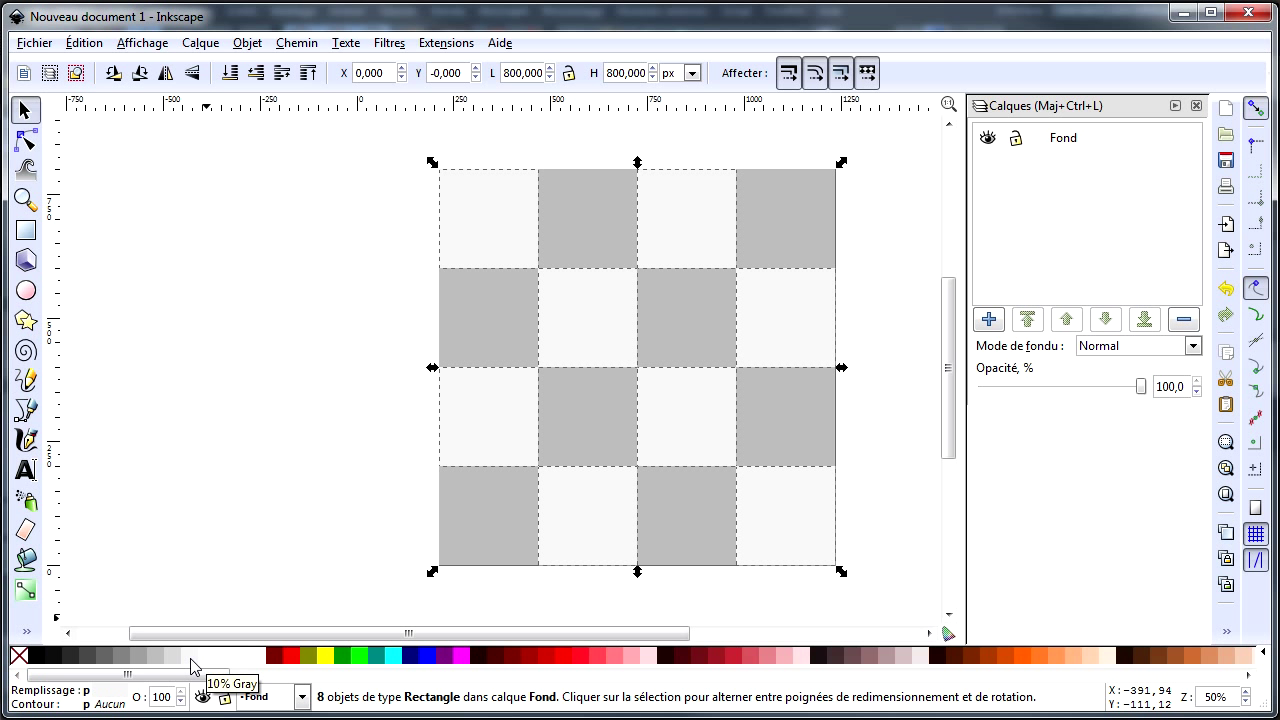
{"action": "left_click", "coordinate": [206, 226]}
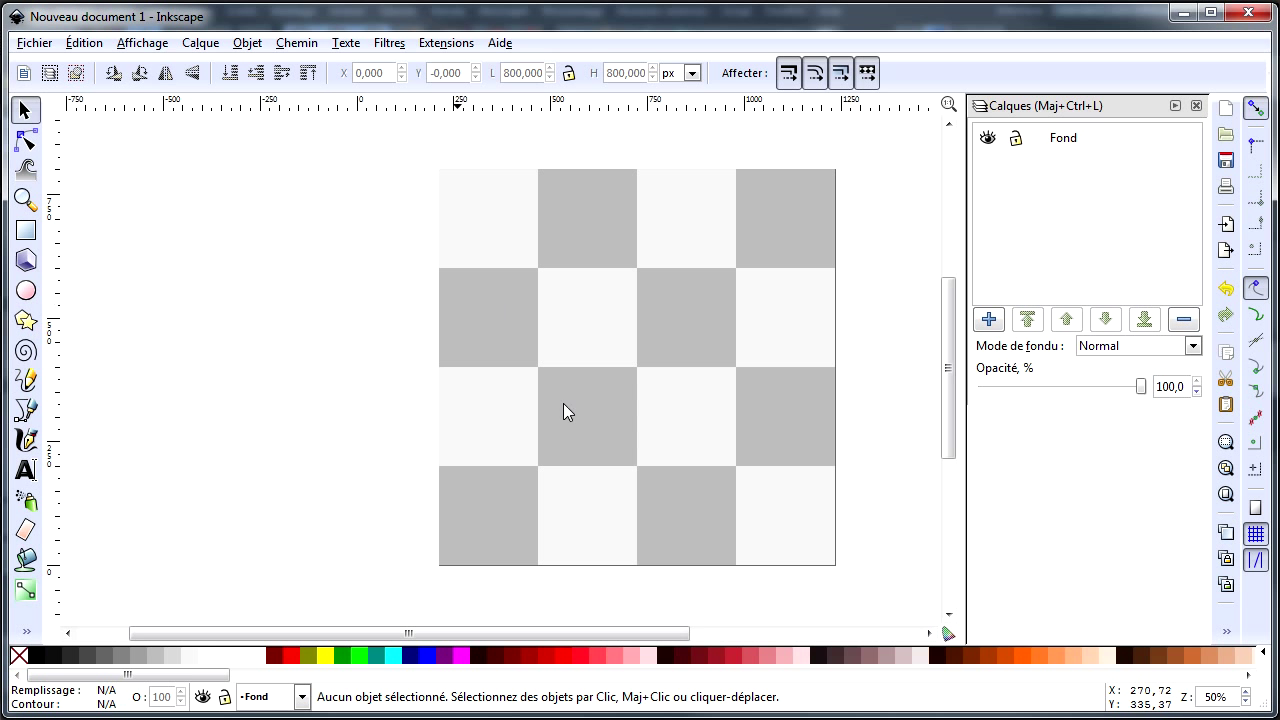
Step: Toggle the Fond layer's lock, leaving the layer unlocked
{"action": "left_click", "coordinate": [1015, 140]}
{"action": "left_click", "coordinate": [1015, 140]}
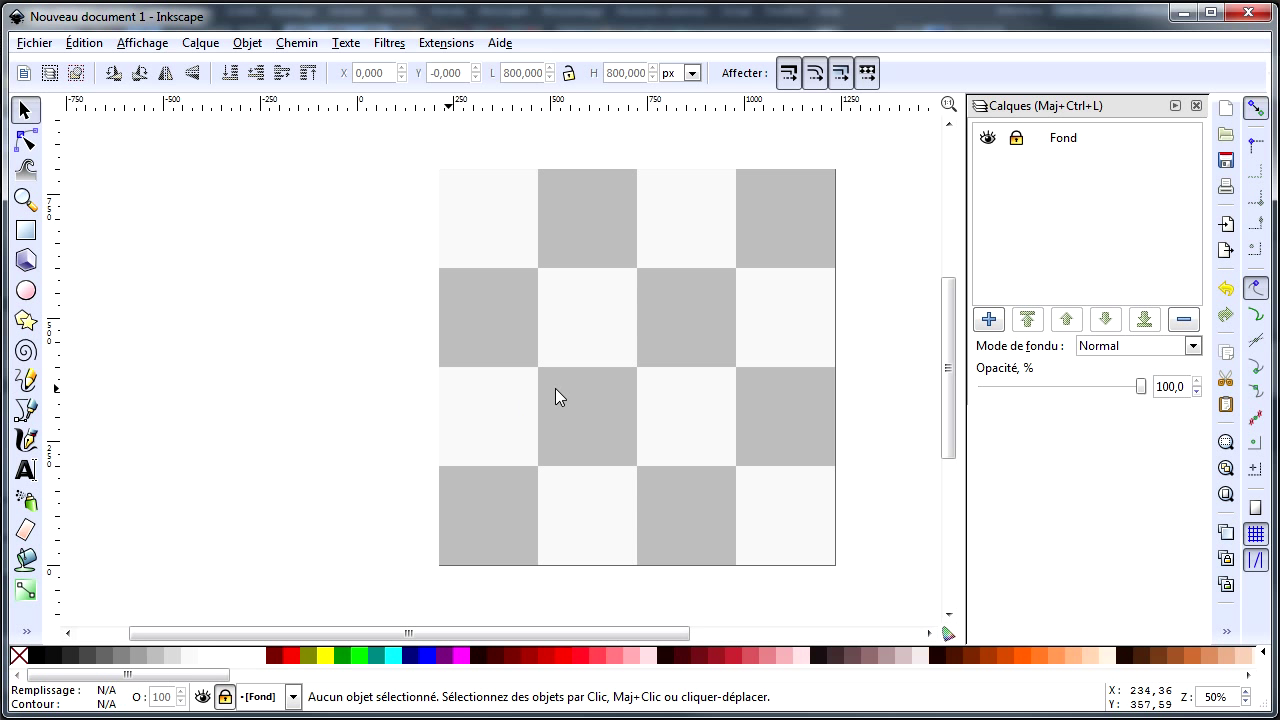
{"action": "left_click_drag", "start_coordinate": [608, 638], "coordinate": [680, 641]}
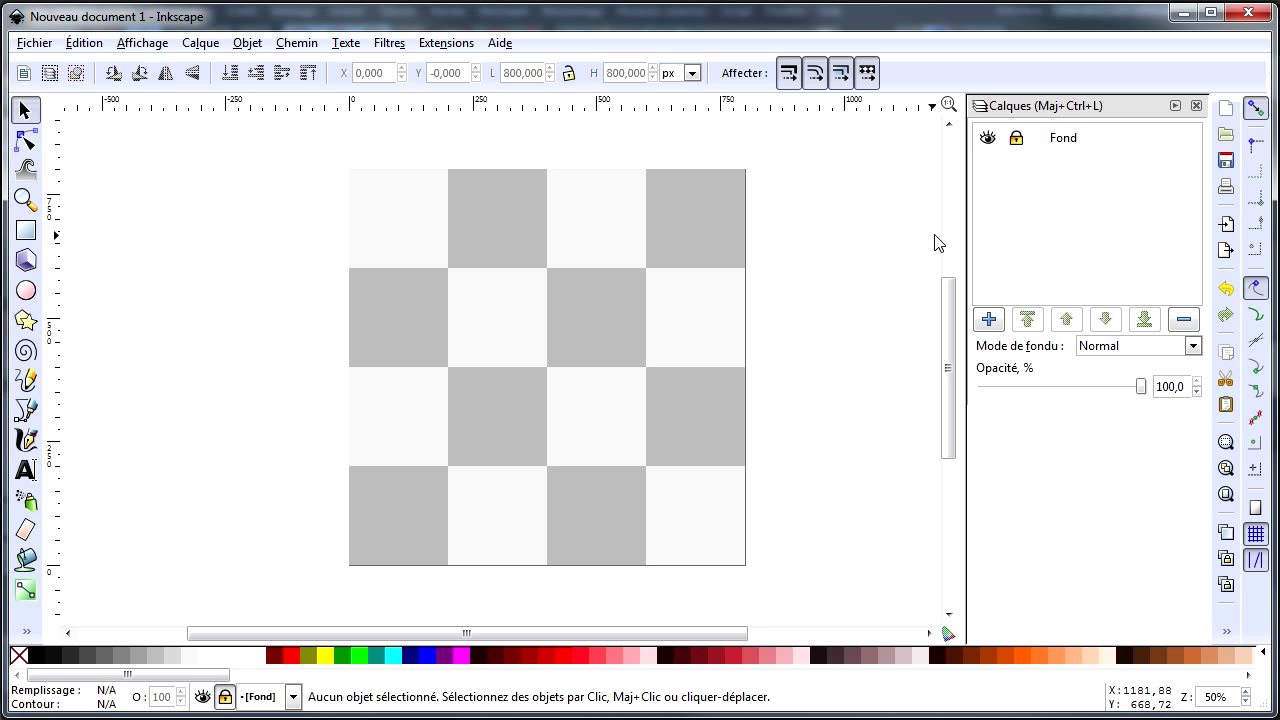
{"action": "left_click", "coordinate": [1017, 139]}
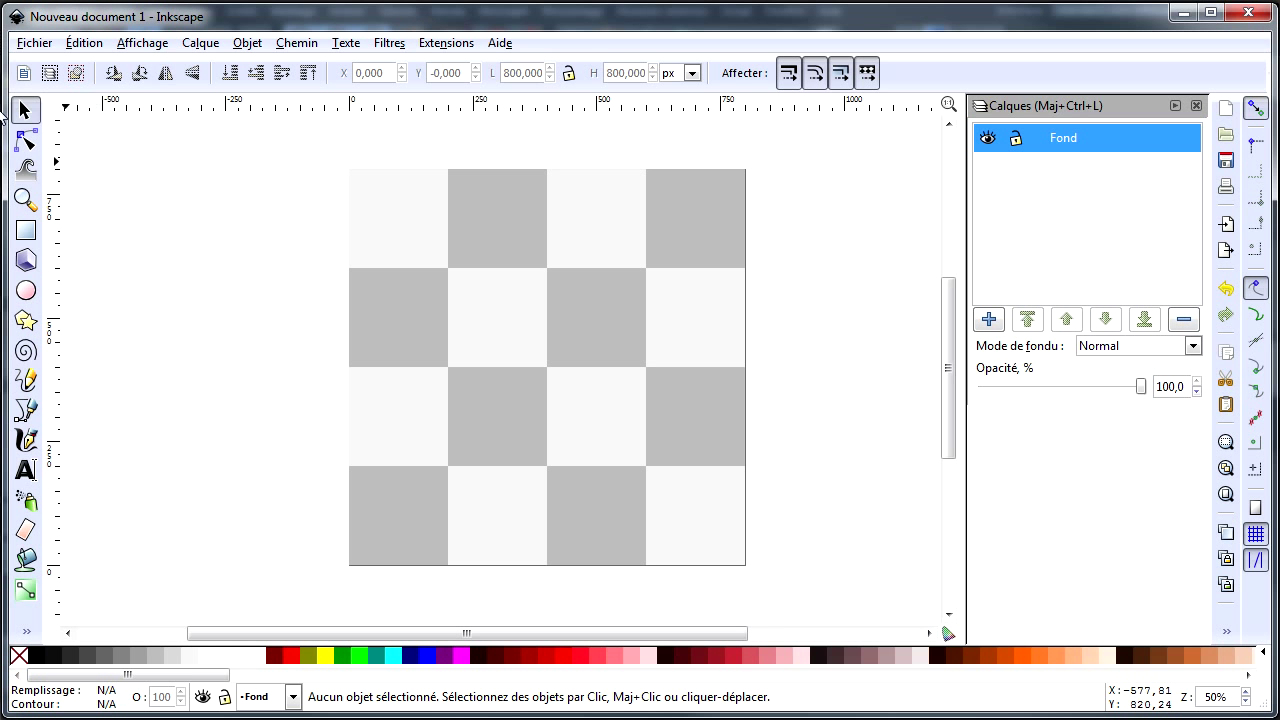
Step: Copy the four top-row squares, then lock the Fond layer again
{"action": "left_click", "coordinate": [376, 214]}
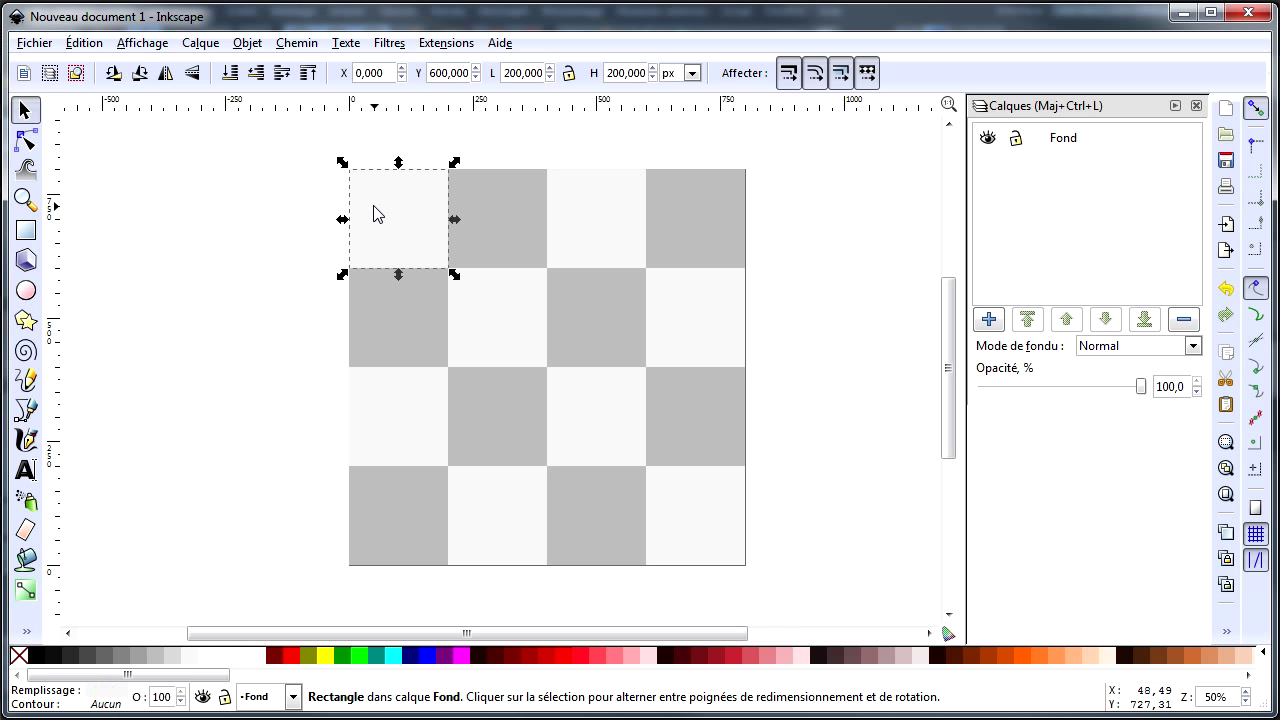
{"action": "left_click", "coordinate": [480, 219], "text": "shift"}
{"action": "left_click", "coordinate": [580, 220], "text": "shift"}
{"action": "left_click", "coordinate": [670, 219], "text": "shift"}
{"action": "key", "text": "ctrl"}
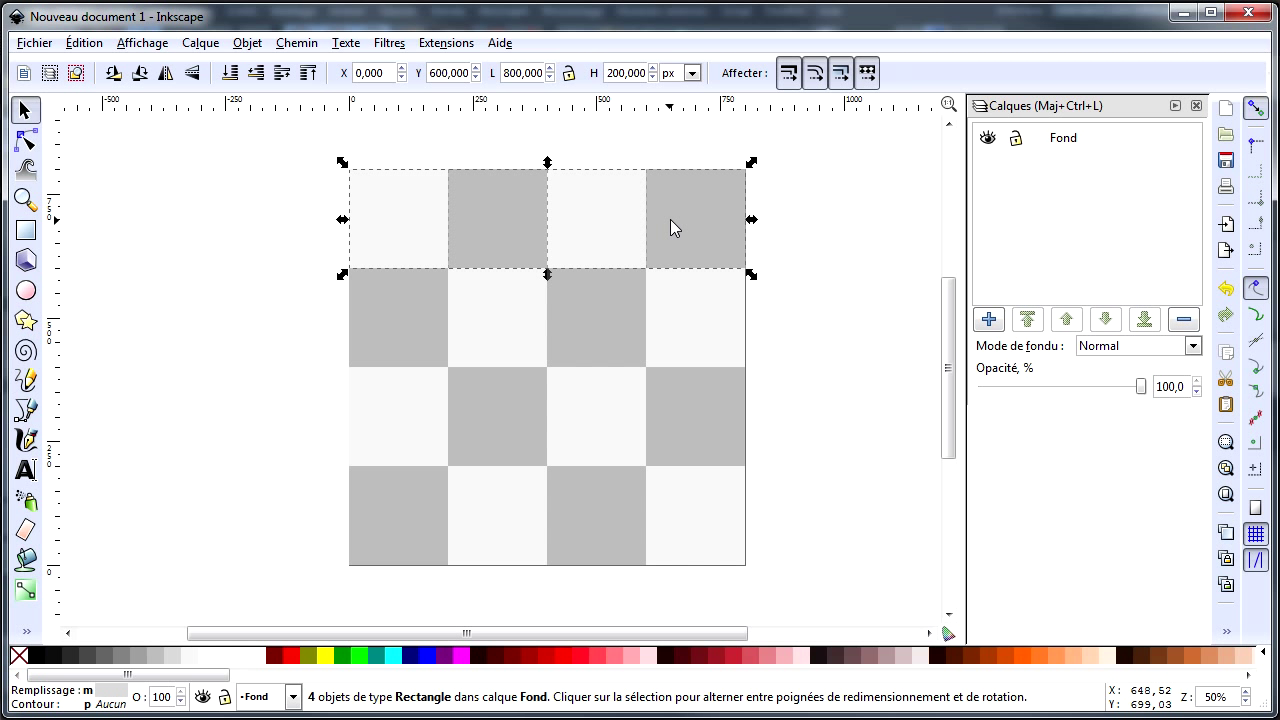
{"action": "left_click", "coordinate": [882, 266]}
{"action": "left_click", "coordinate": [1016, 141]}
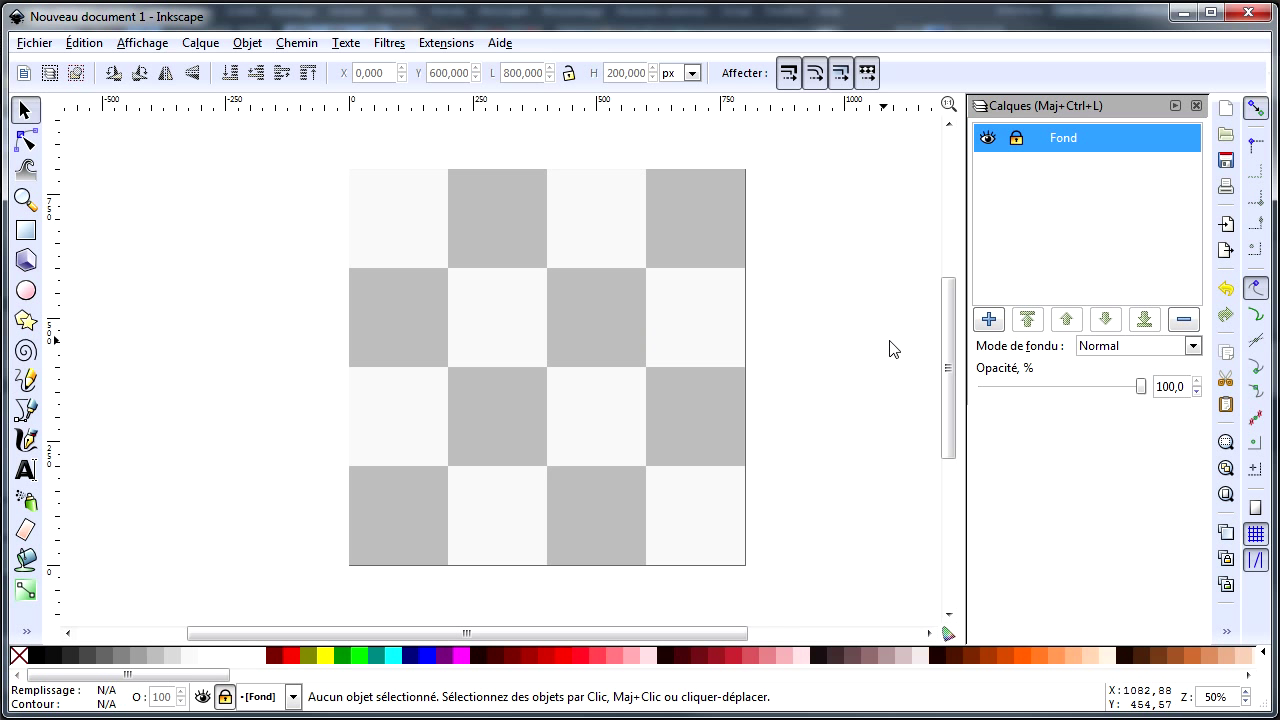
Step: Add a new layer named couleurs above Fond
{"action": "left_click", "coordinate": [989, 320]}
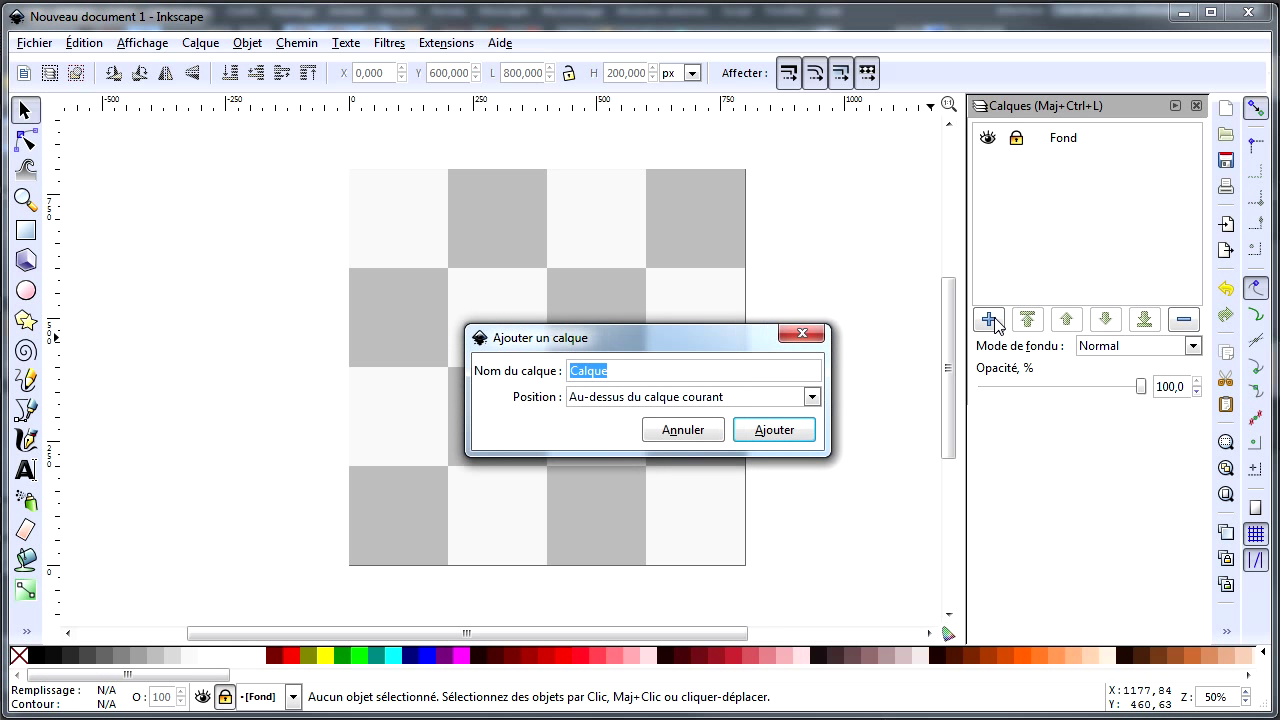
{"action": "type", "text": "couleurs"}
{"action": "left_click", "coordinate": [772, 432]}
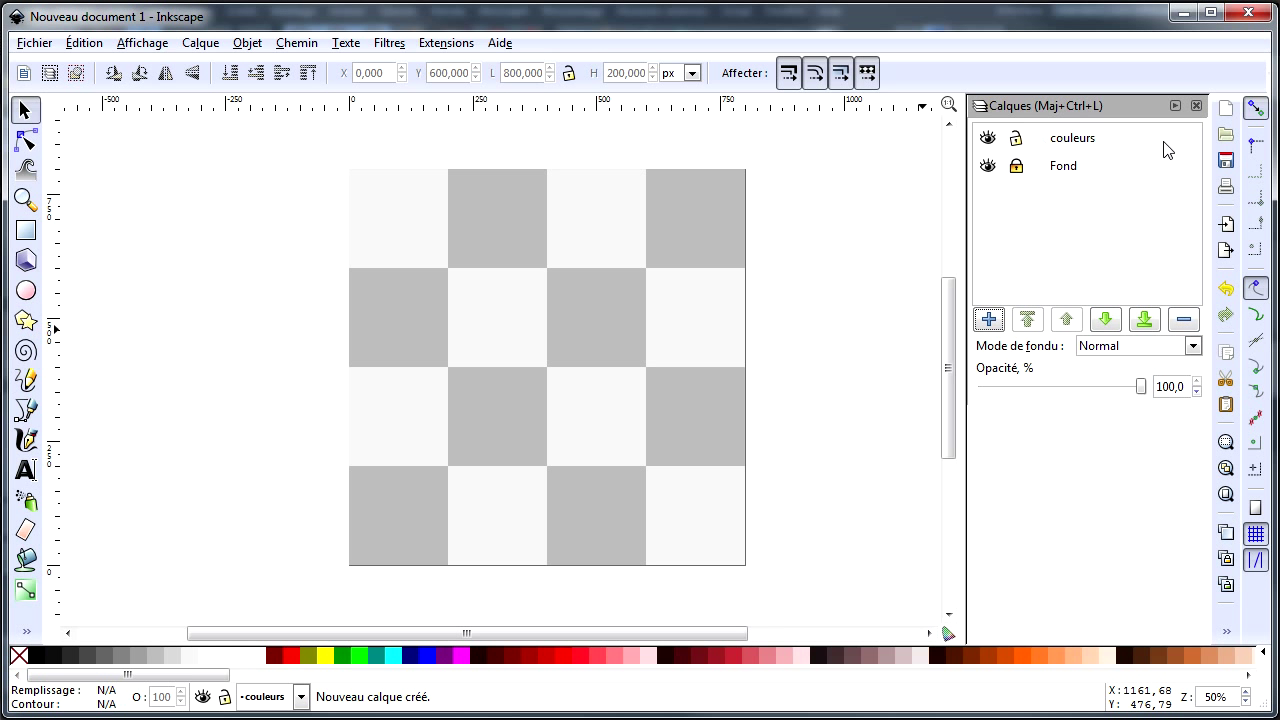
{"action": "double_click", "coordinate": [1094, 137]}
{"action": "key", "text": "Return"}
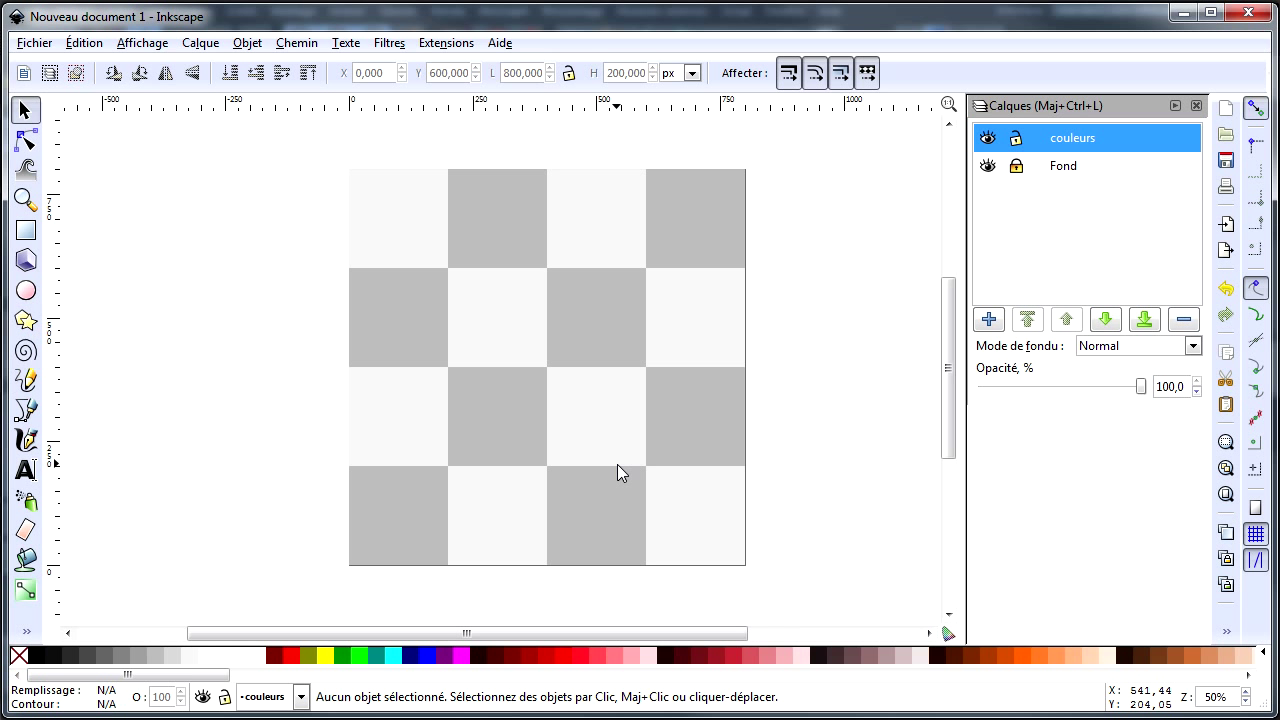
Step: Paste the copied top-row squares into couleurs and place them at X 0, Y 600
{"action": "key", "text": "ctrl+v"}
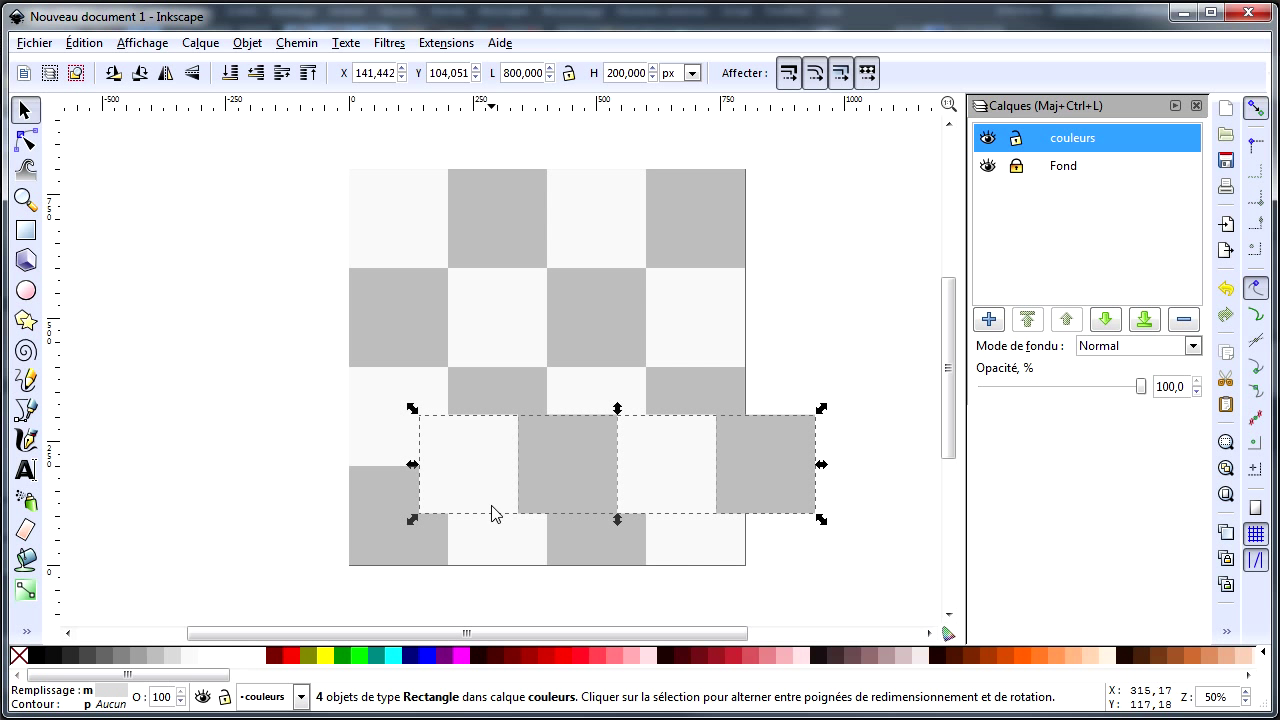
{"action": "left_click", "coordinate": [375, 79]}
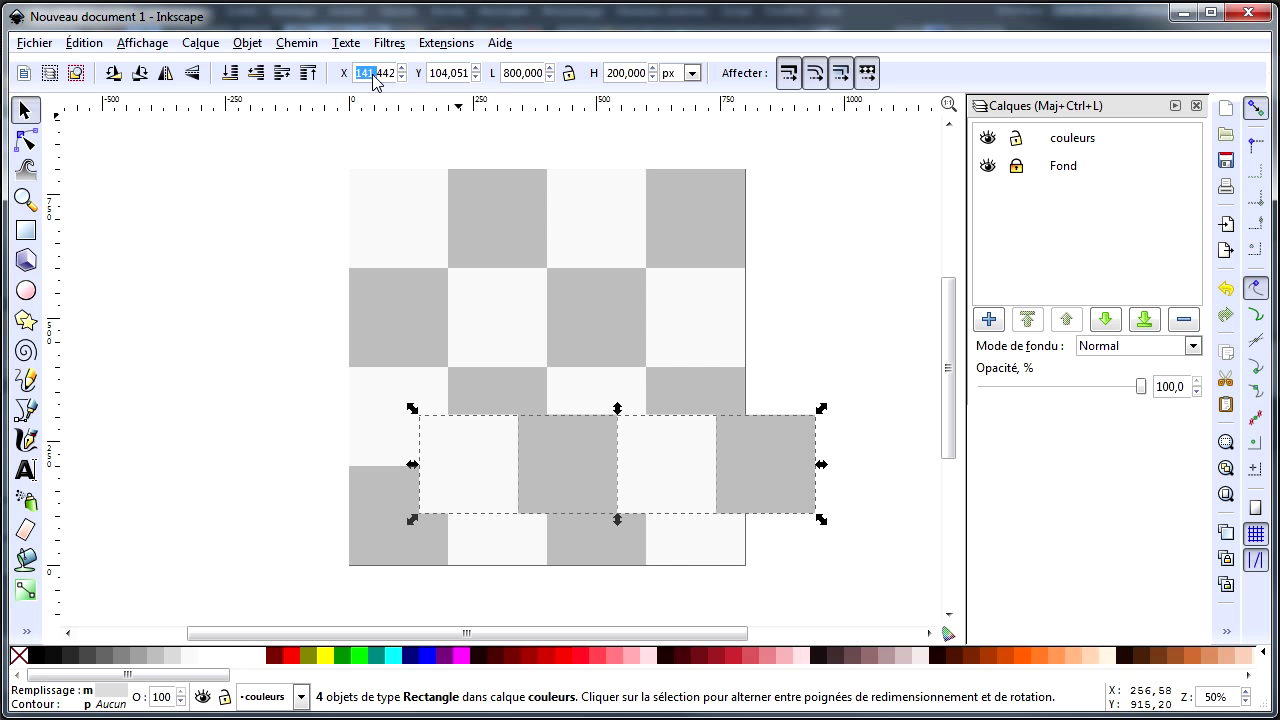
{"action": "triple_click", "coordinate": [373, 75]}
{"action": "type", "text": "0"}
{"action": "key", "text": "Return"}
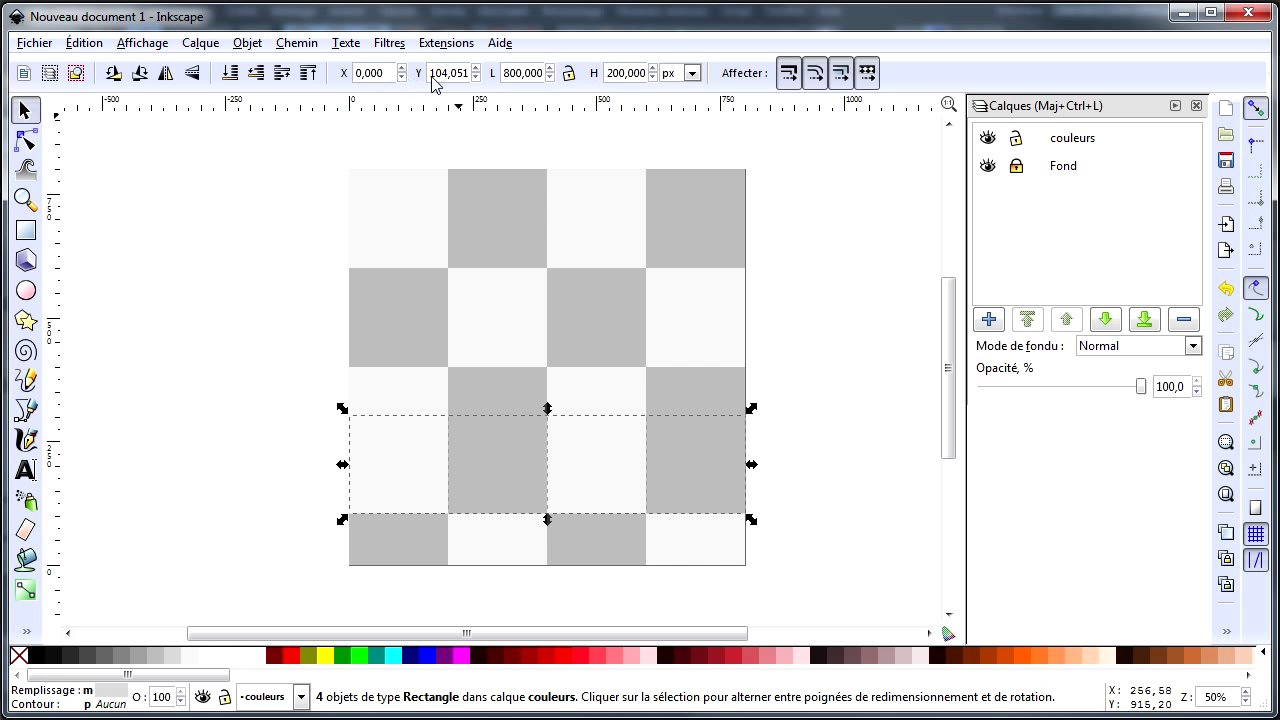
{"action": "triple_click", "coordinate": [444, 73]}
{"action": "type", "text": "600"}
{"action": "key", "text": "Return"}
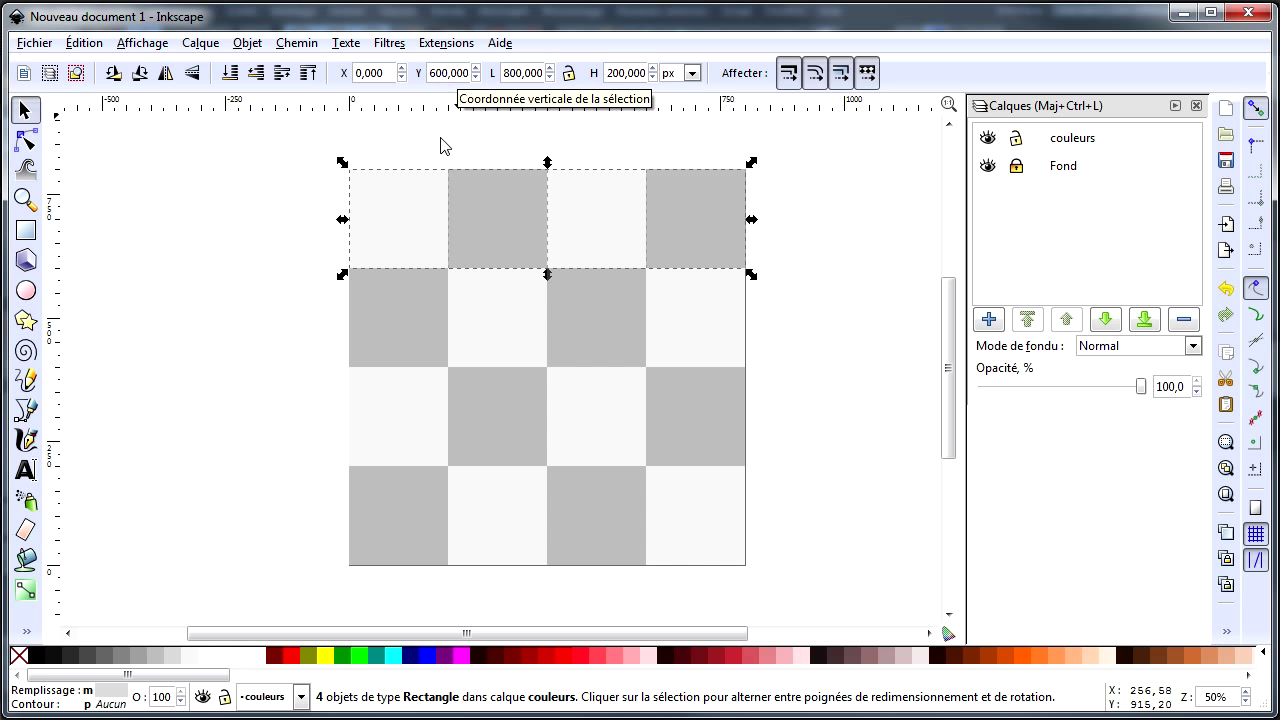
{"action": "left_click", "coordinate": [829, 302]}
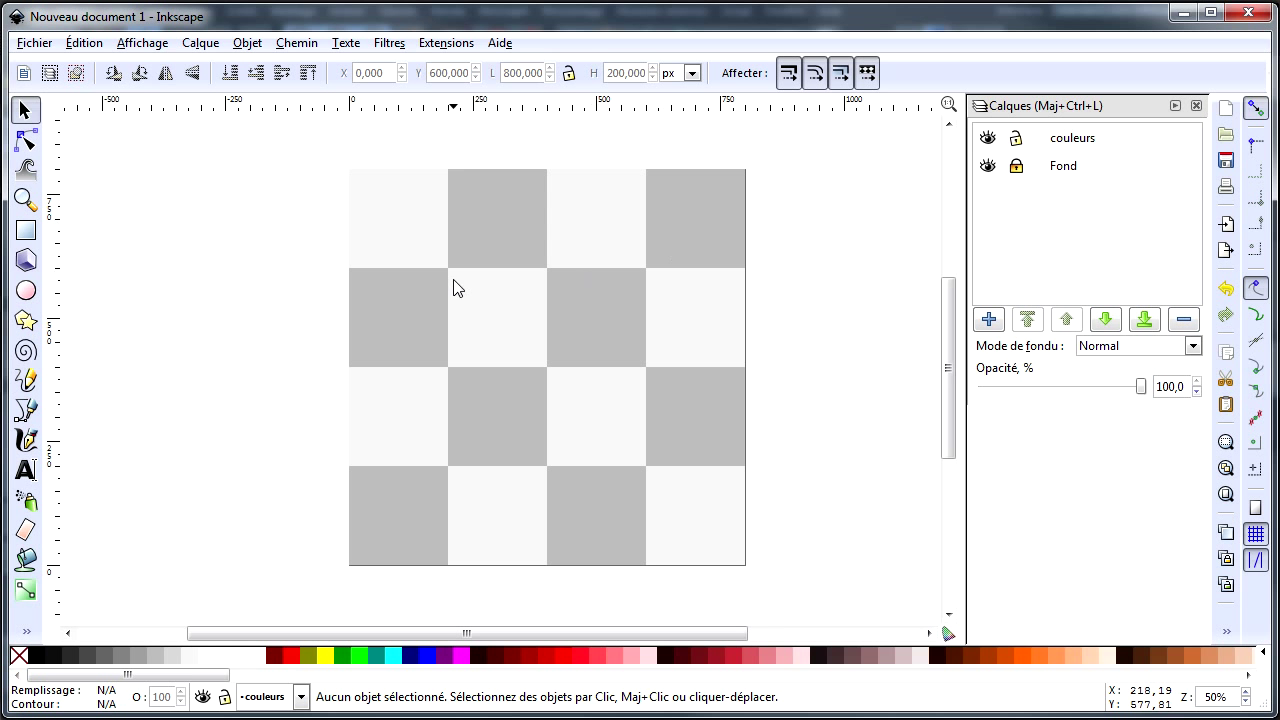
Step: Fill the four top-row squares cream, peach, dark brown and pale peach
{"action": "left_click", "coordinate": [389, 229]}
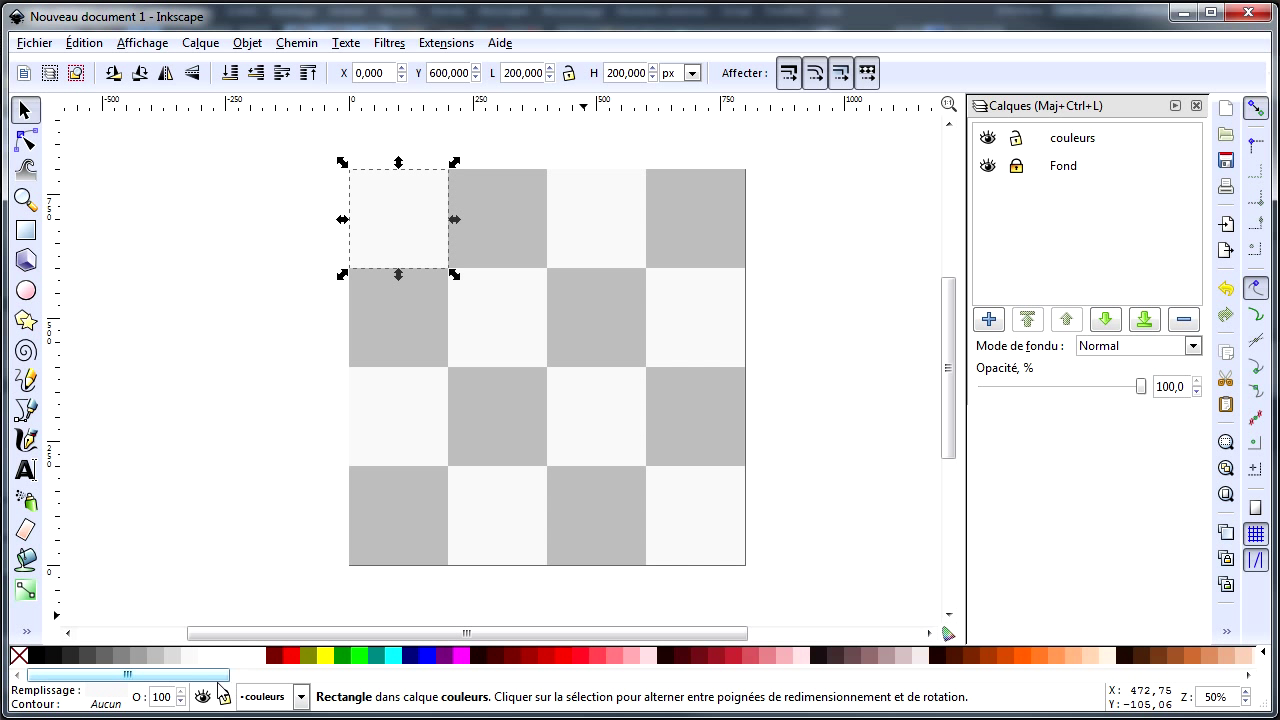
{"action": "left_click_drag", "start_coordinate": [218, 677], "coordinate": [298, 677]}
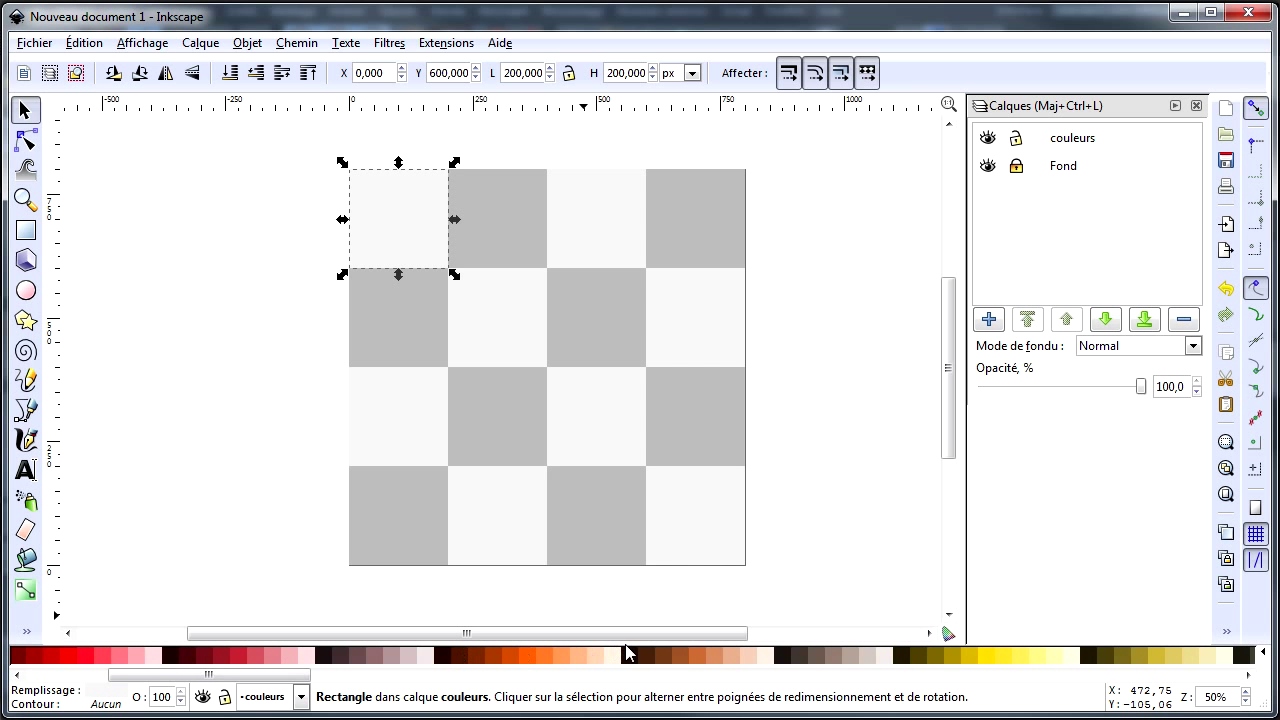
{"action": "left_click", "coordinate": [613, 665]}
{"action": "left_click", "coordinate": [511, 223]}
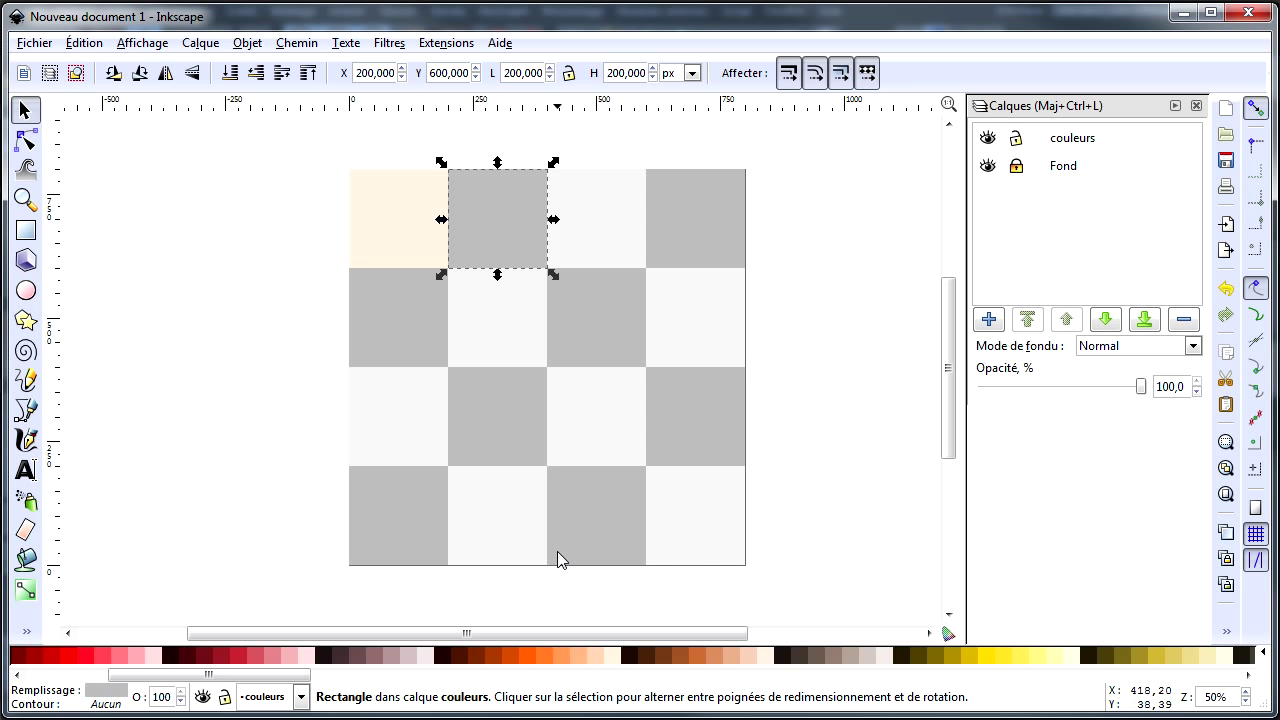
{"action": "left_click", "coordinate": [597, 665]}
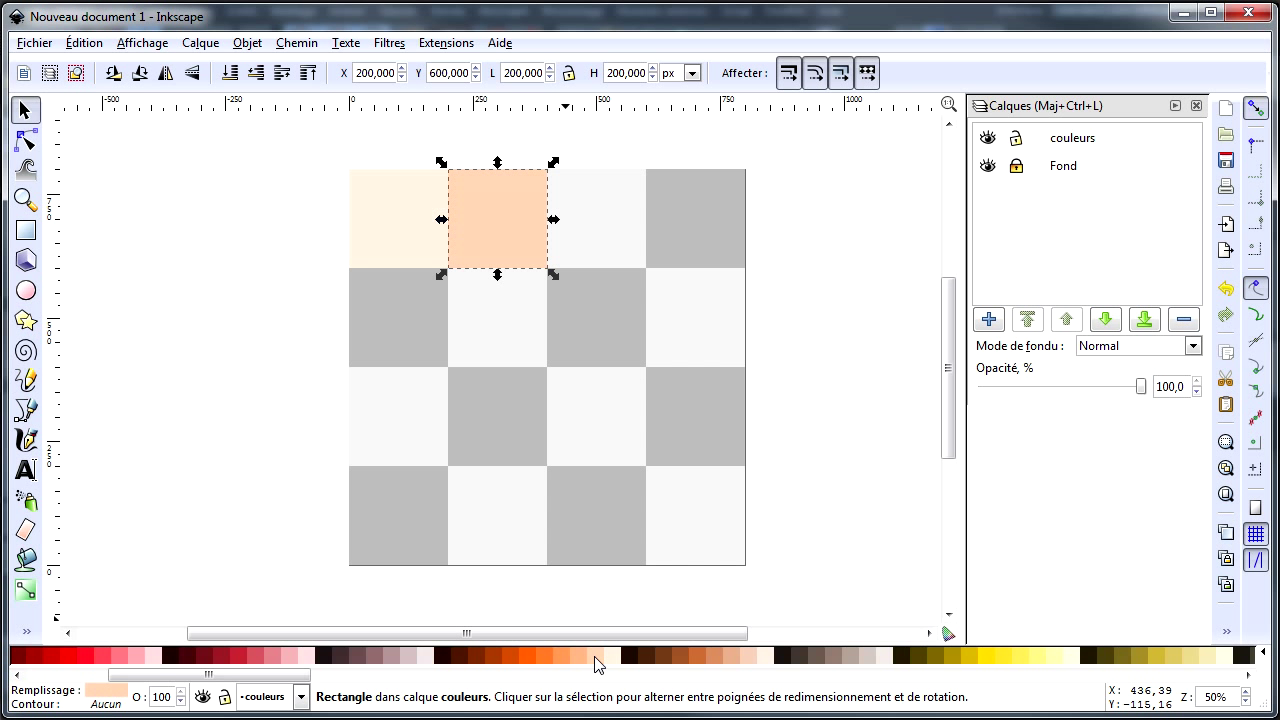
{"action": "left_click", "coordinate": [616, 240]}
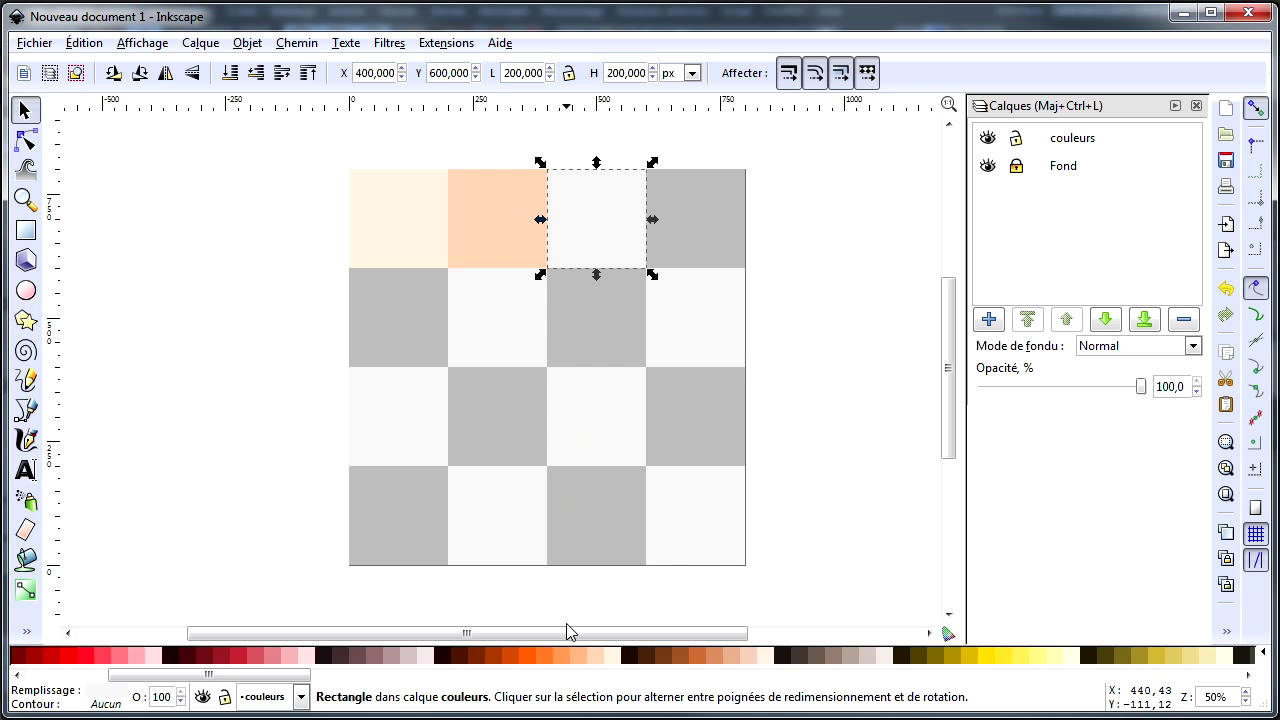
{"action": "left_click", "coordinate": [668, 665]}
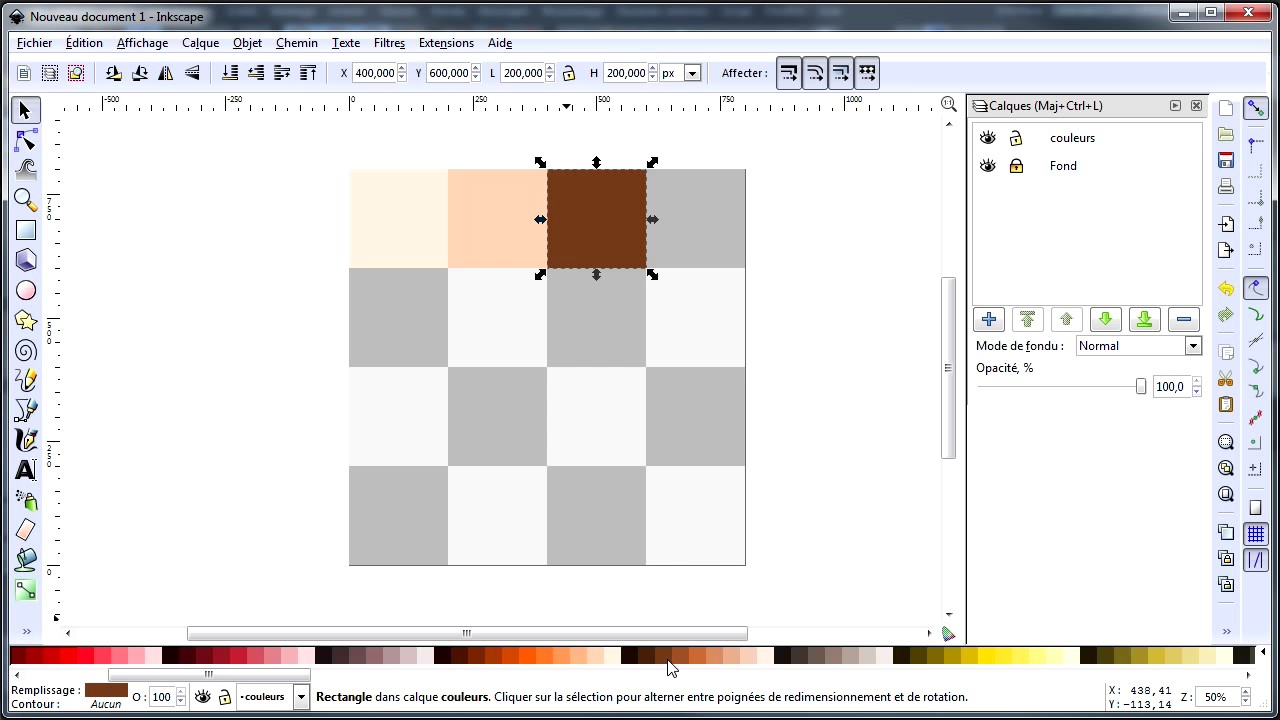
{"action": "left_click", "coordinate": [687, 204]}
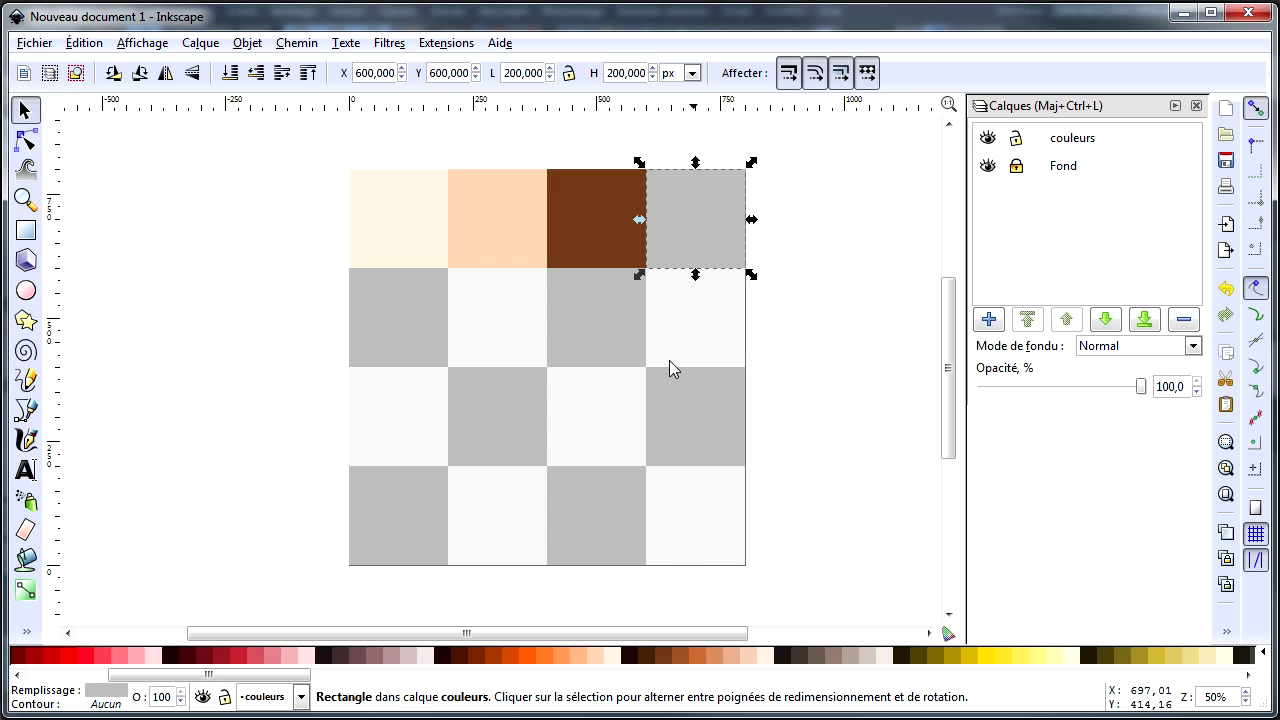
{"action": "left_click", "coordinate": [768, 661]}
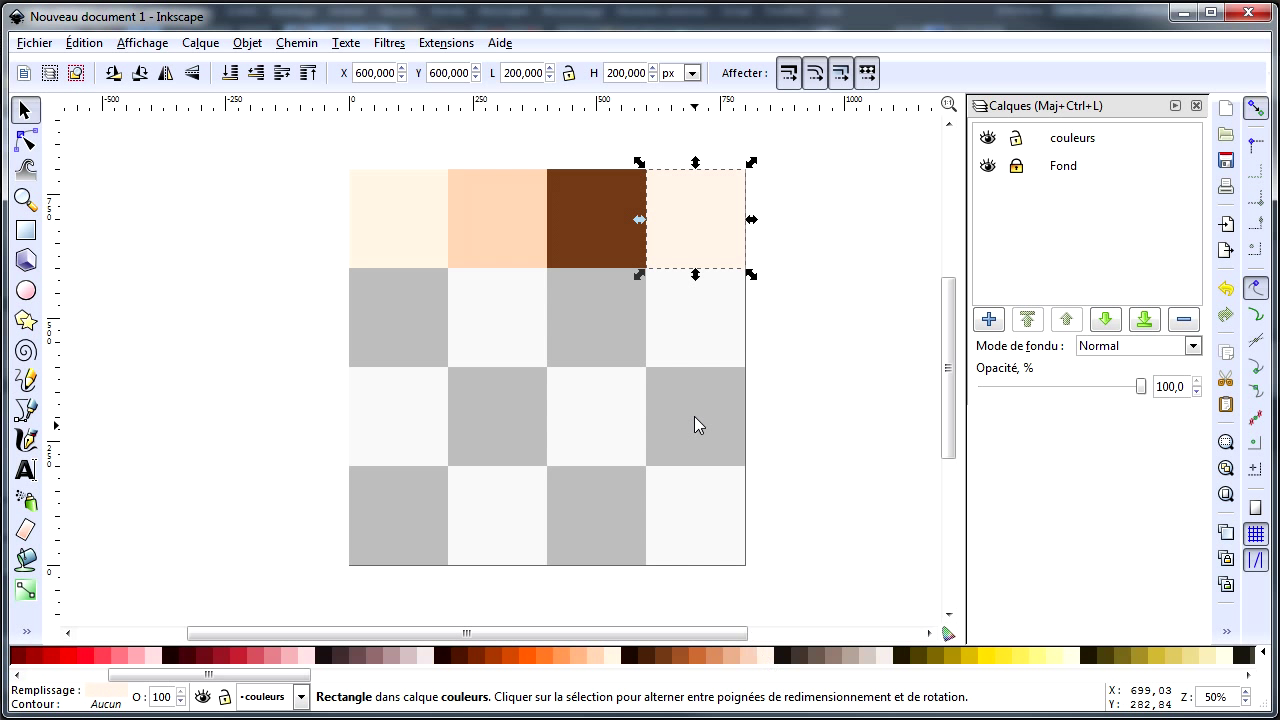
Step: Narrow the last rectangle to half width and fill it light blue
{"action": "left_click_drag", "start_coordinate": [641, 228], "coordinate": [697, 232]}
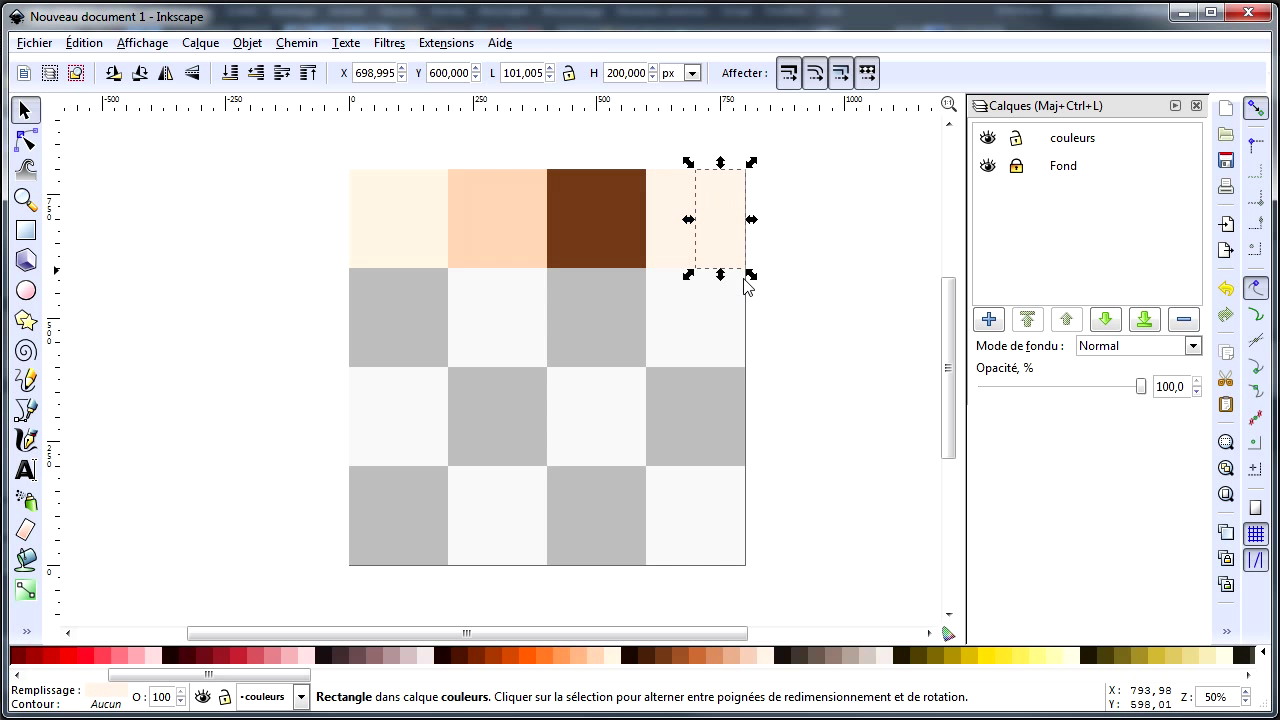
{"action": "left_click_drag", "start_coordinate": [310, 681], "coordinate": [801, 703]}
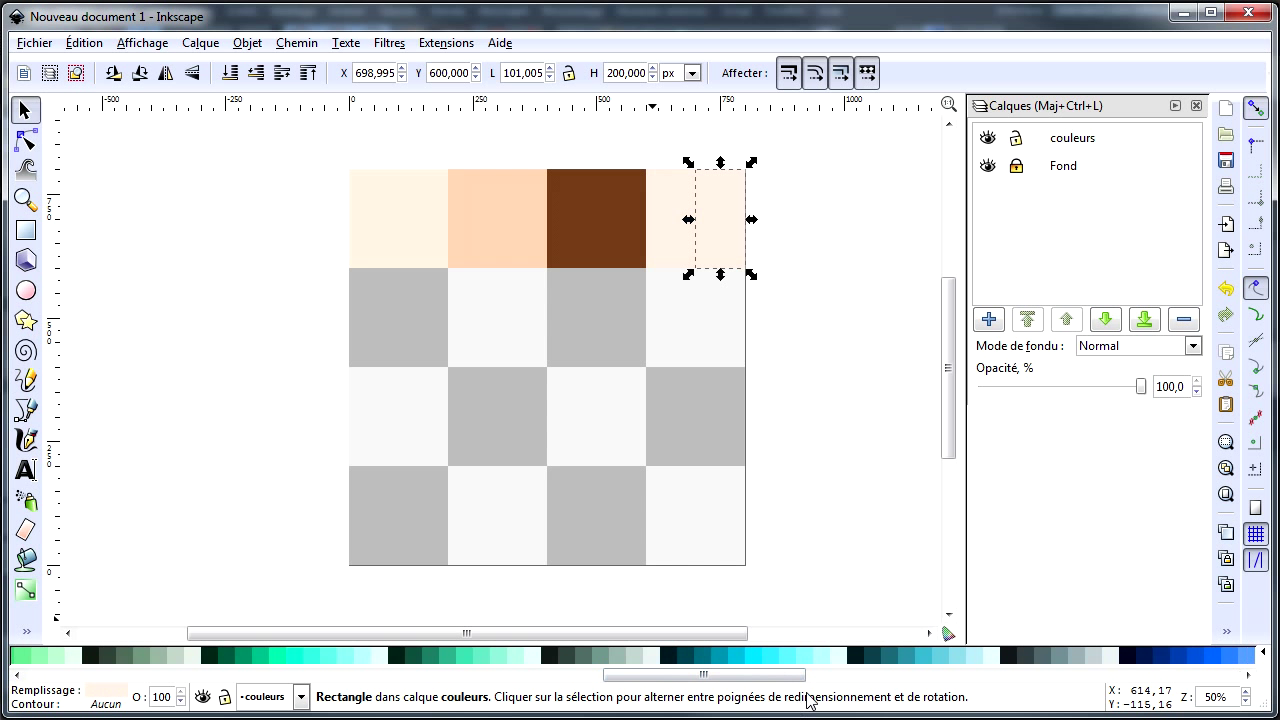
{"action": "left_click", "coordinate": [1232, 657]}
{"action": "left_click", "coordinate": [1249, 658]}
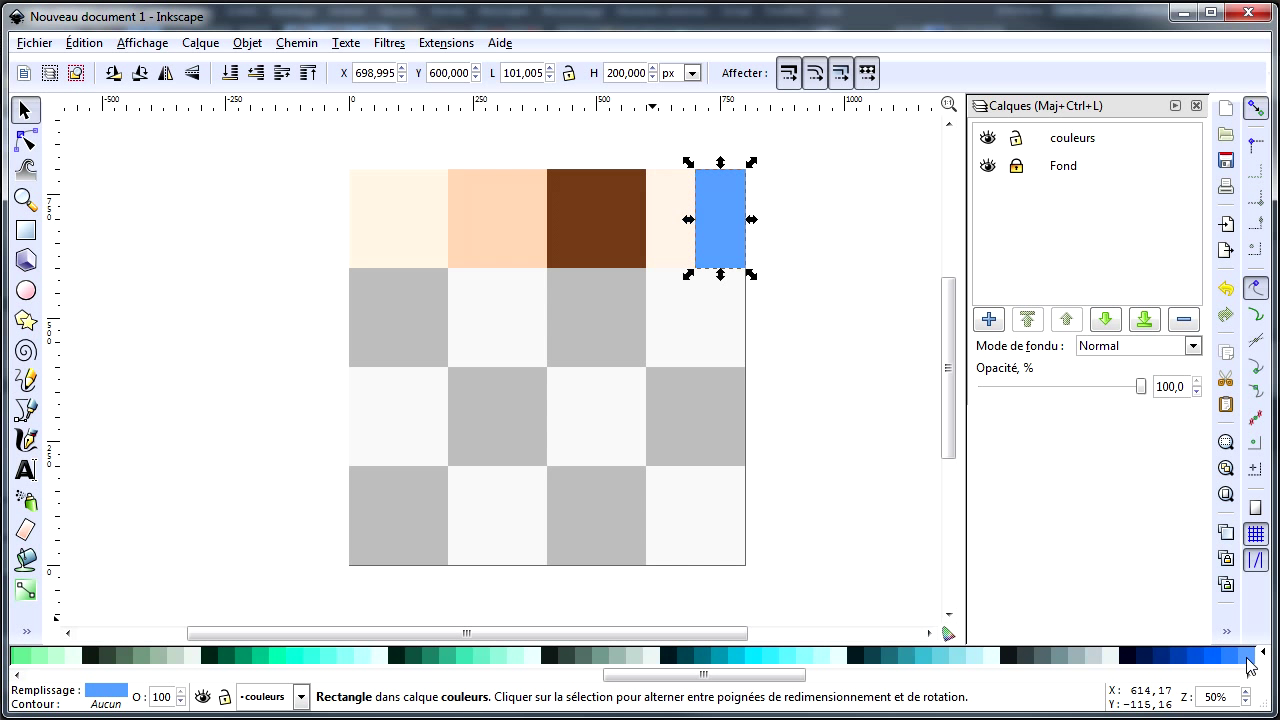
{"action": "left_click", "coordinate": [837, 478]}
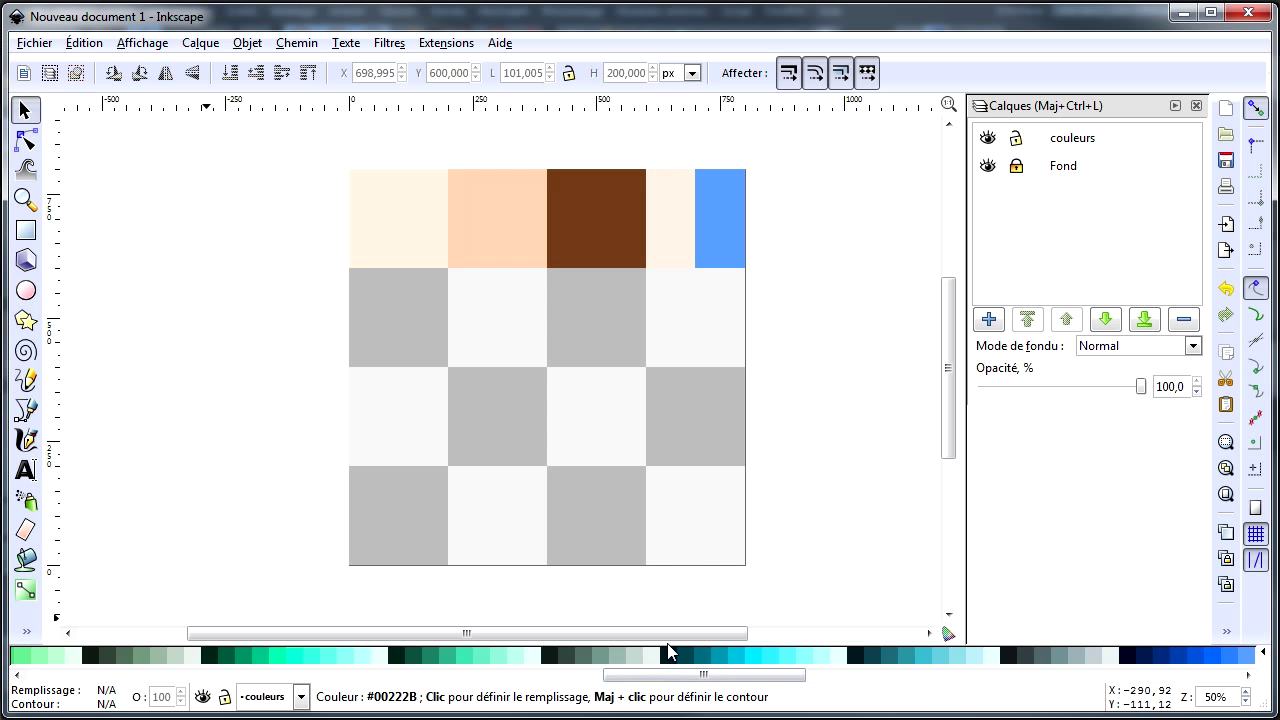
{"action": "left_click_drag", "start_coordinate": [716, 675], "coordinate": [140, 675]}
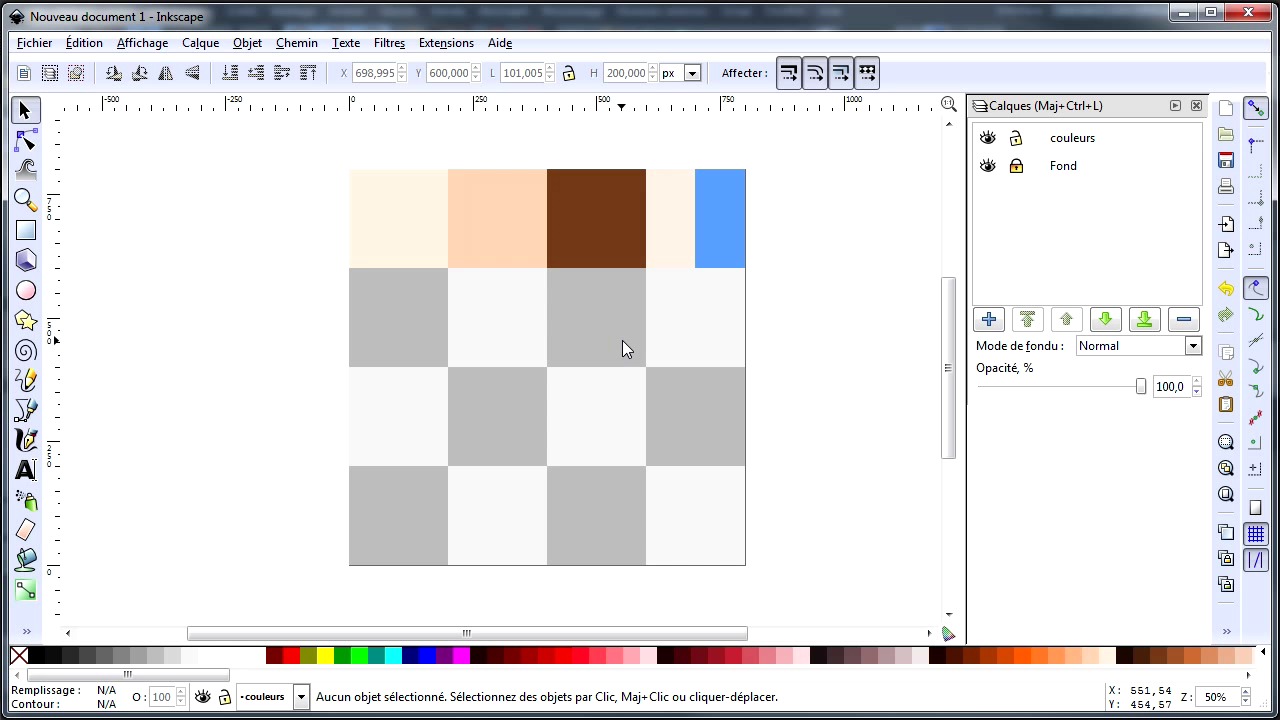
Step: Add a layer named Yeux above couleurs, then lock the couleurs layer
{"action": "key", "text": "ctrl"}
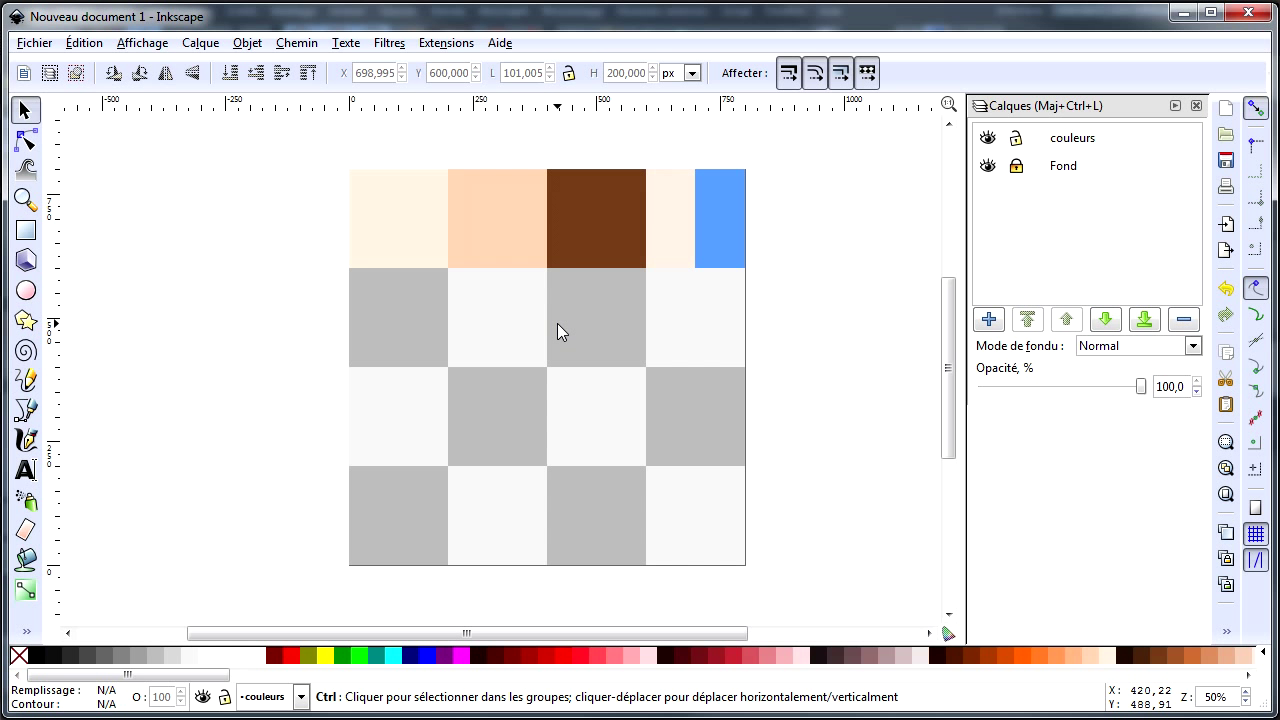
{"action": "scroll", "coordinate": [557, 323], "scroll_direction": "up", "scroll_amount": 1, "text": "ctrl"}
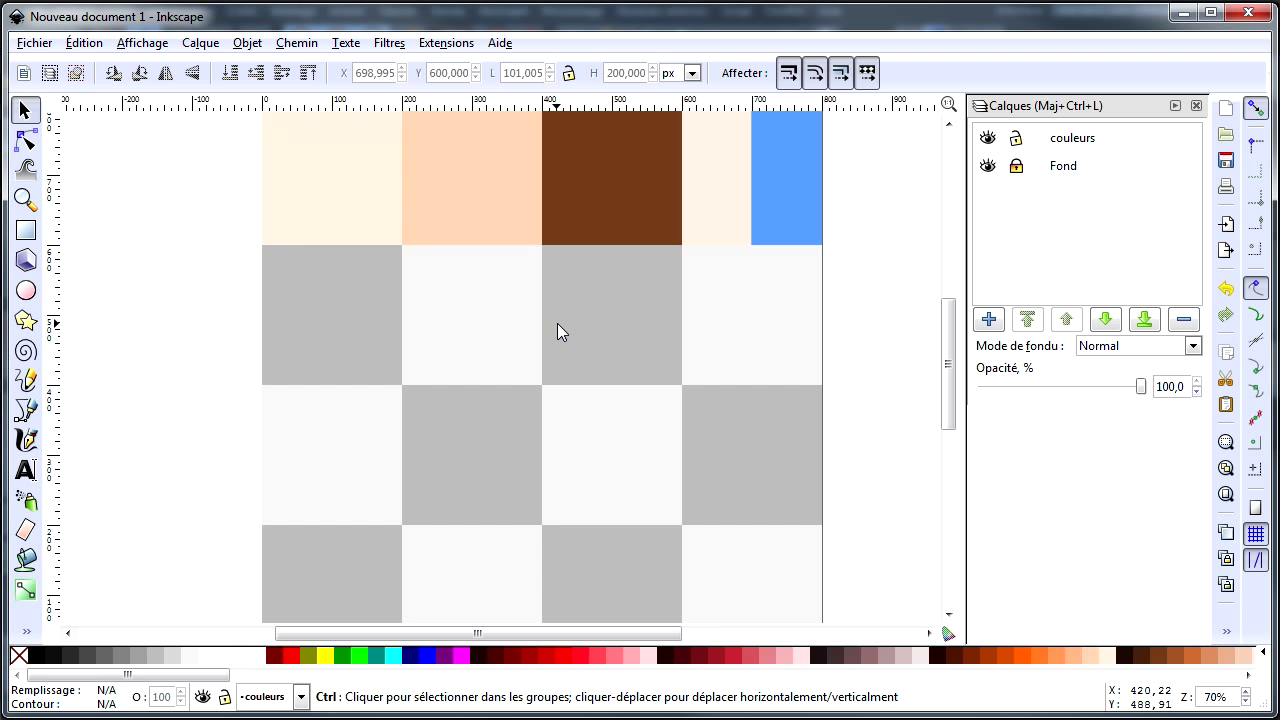
{"action": "scroll", "coordinate": [557, 323], "scroll_direction": "up", "scroll_amount": 1, "text": "ctrl"}
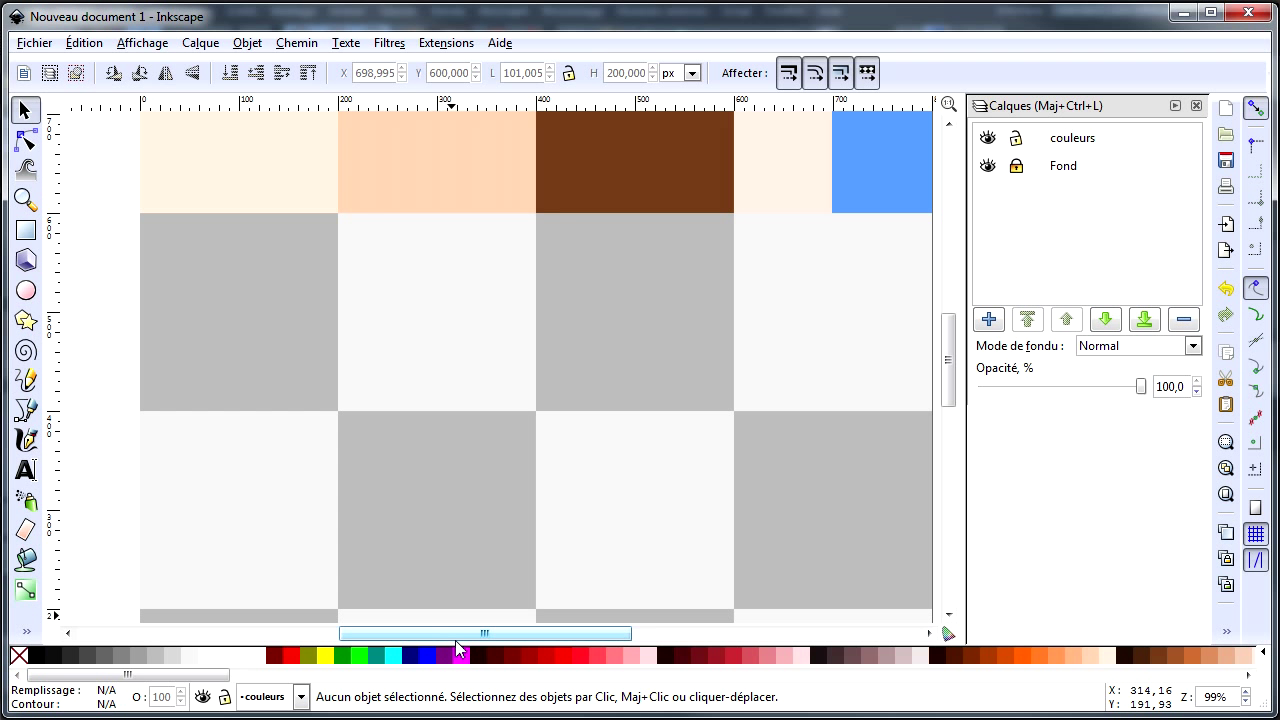
{"action": "left_click_drag", "start_coordinate": [457, 635], "coordinate": [475, 635]}
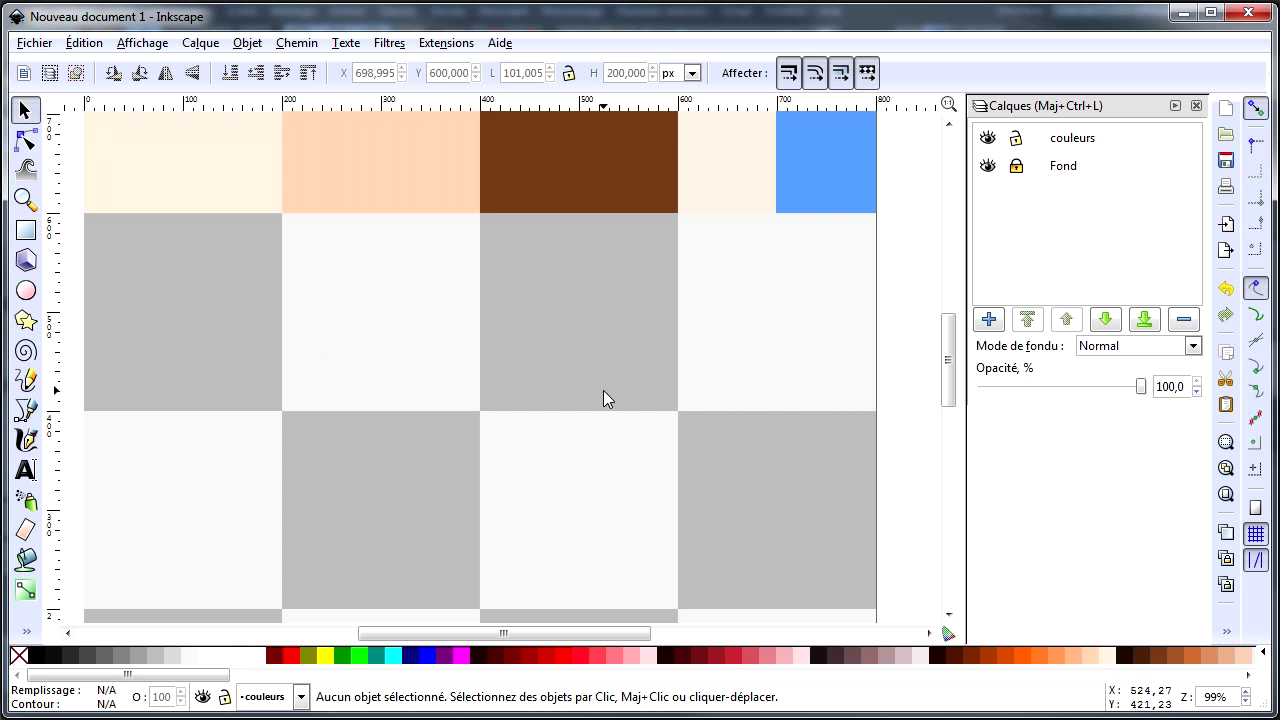
{"action": "left_click", "coordinate": [988, 320]}
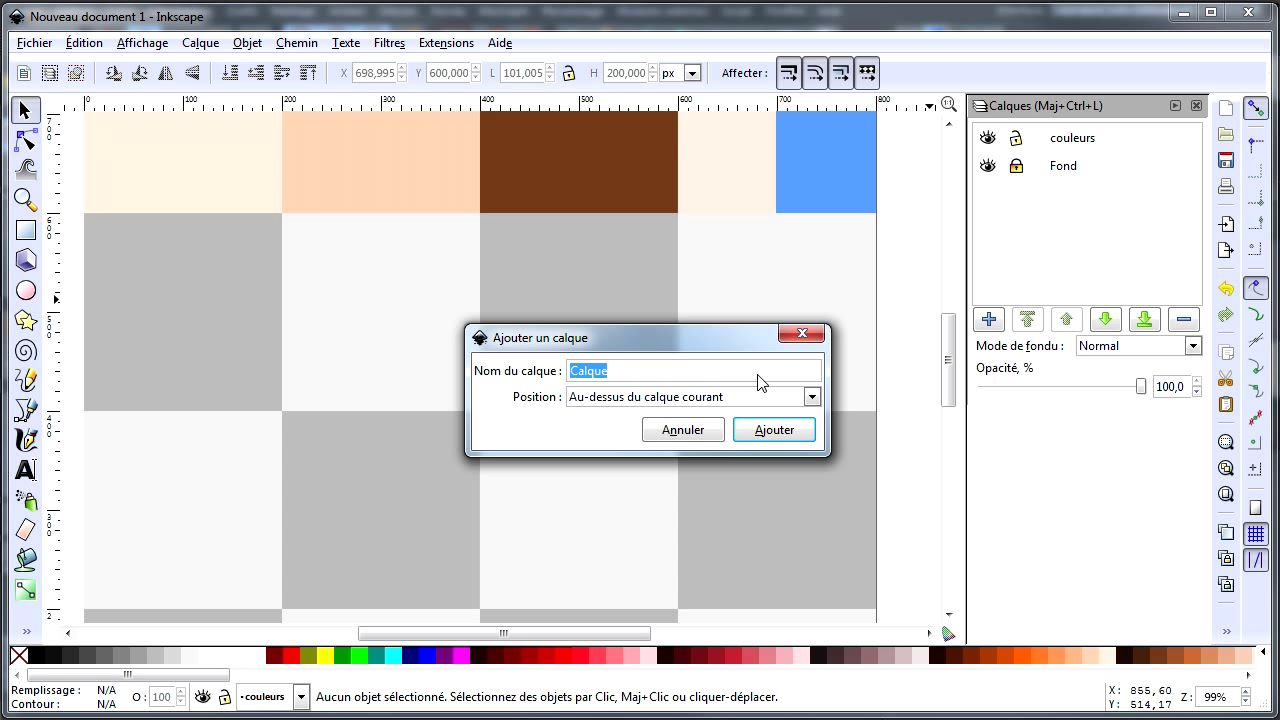
{"action": "type", "text": "Y"}
{"action": "key", "text": "Delete"}
{"action": "key", "text": "Return"}
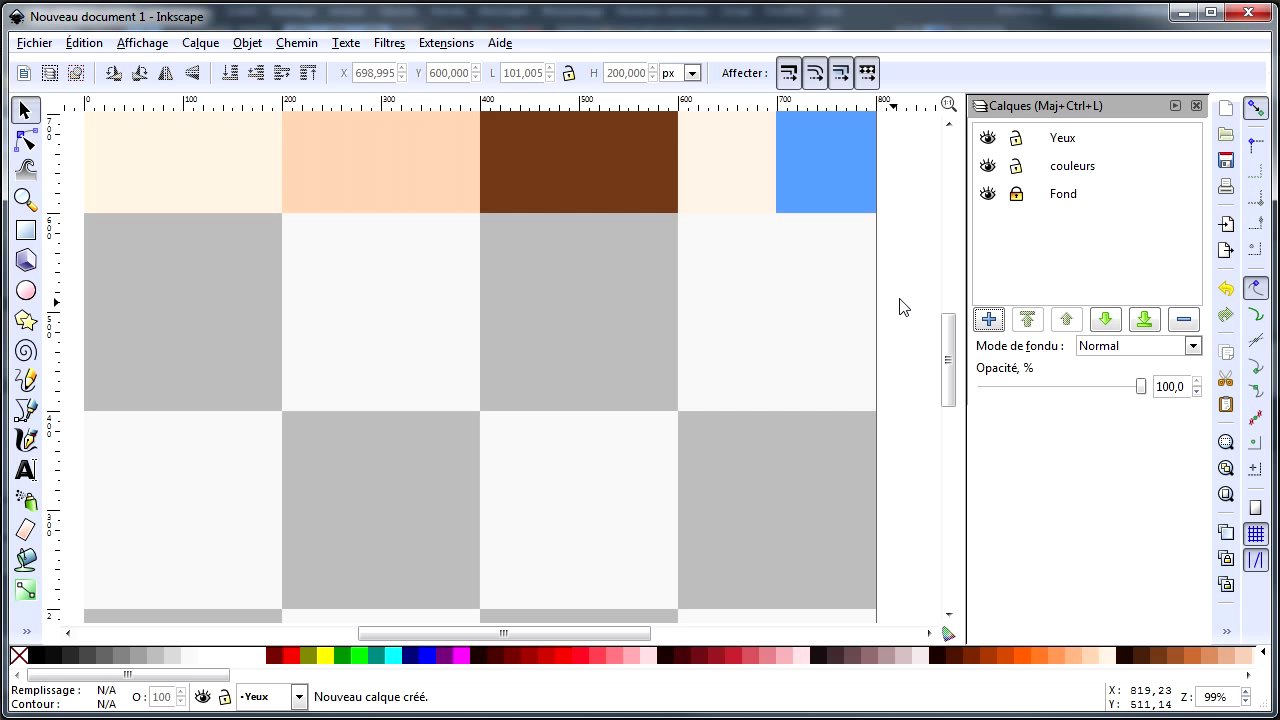
{"action": "left_click", "coordinate": [1018, 168]}
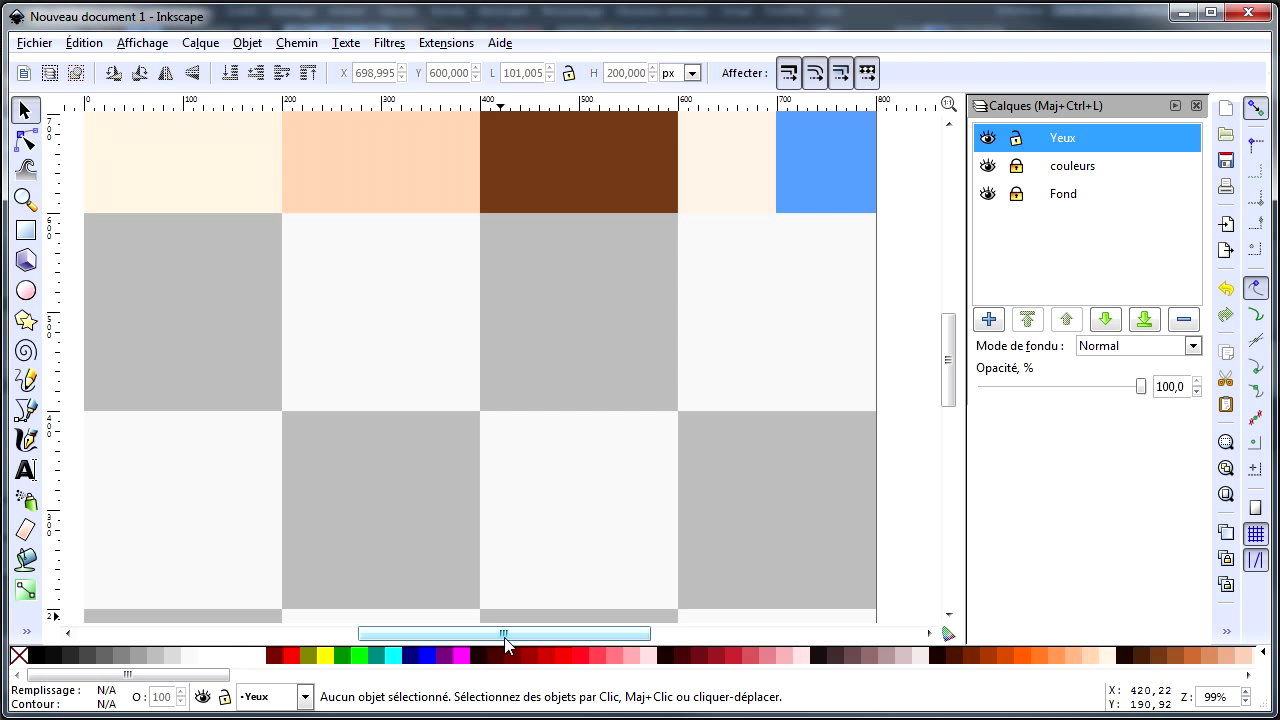
Step: Draw a white ellipse in the grey square at the left of the second row
{"action": "left_click_drag", "start_coordinate": [505, 645], "coordinate": [498, 640]}
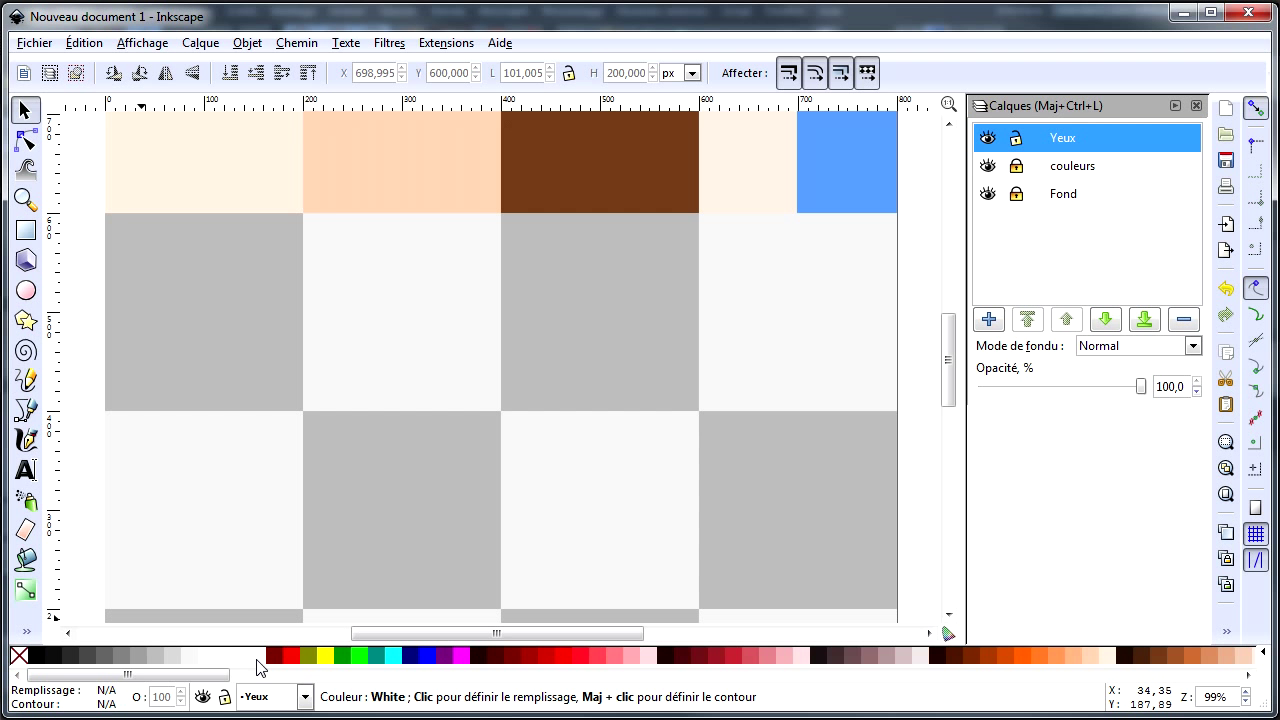
{"action": "left_click", "coordinate": [28, 292]}
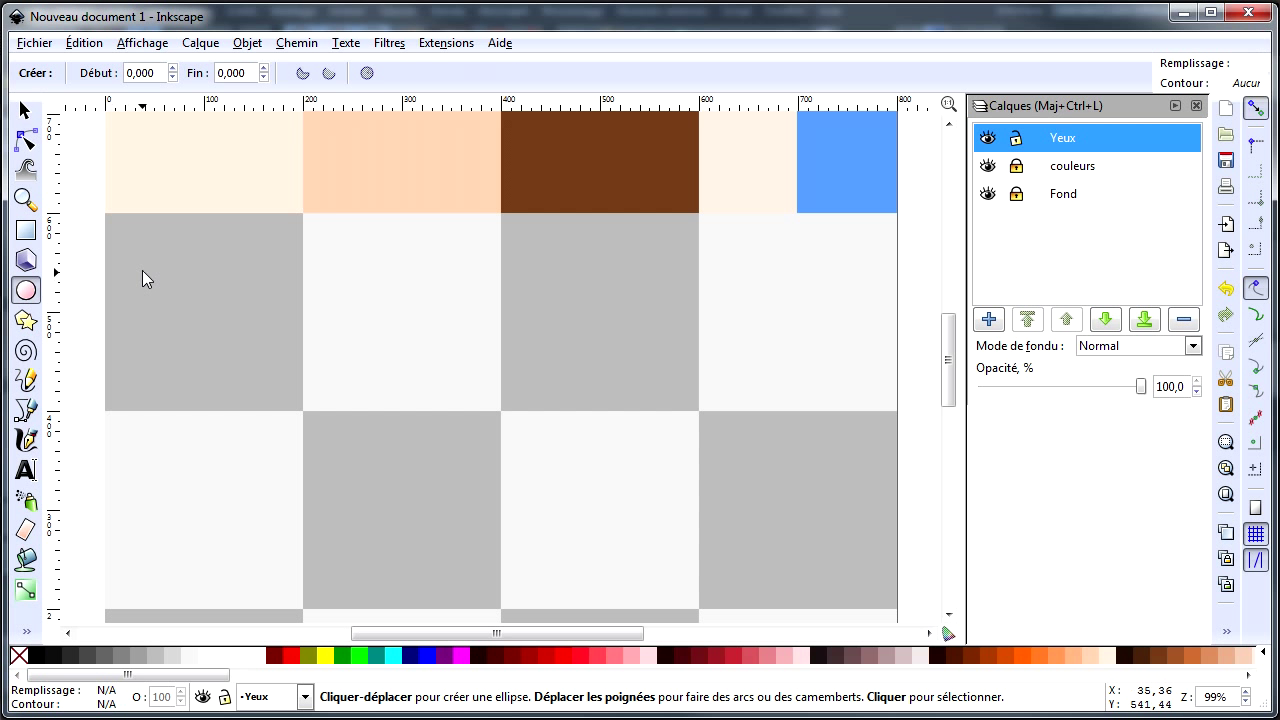
{"action": "left_click_drag", "start_coordinate": [158, 264], "coordinate": [213, 342]}
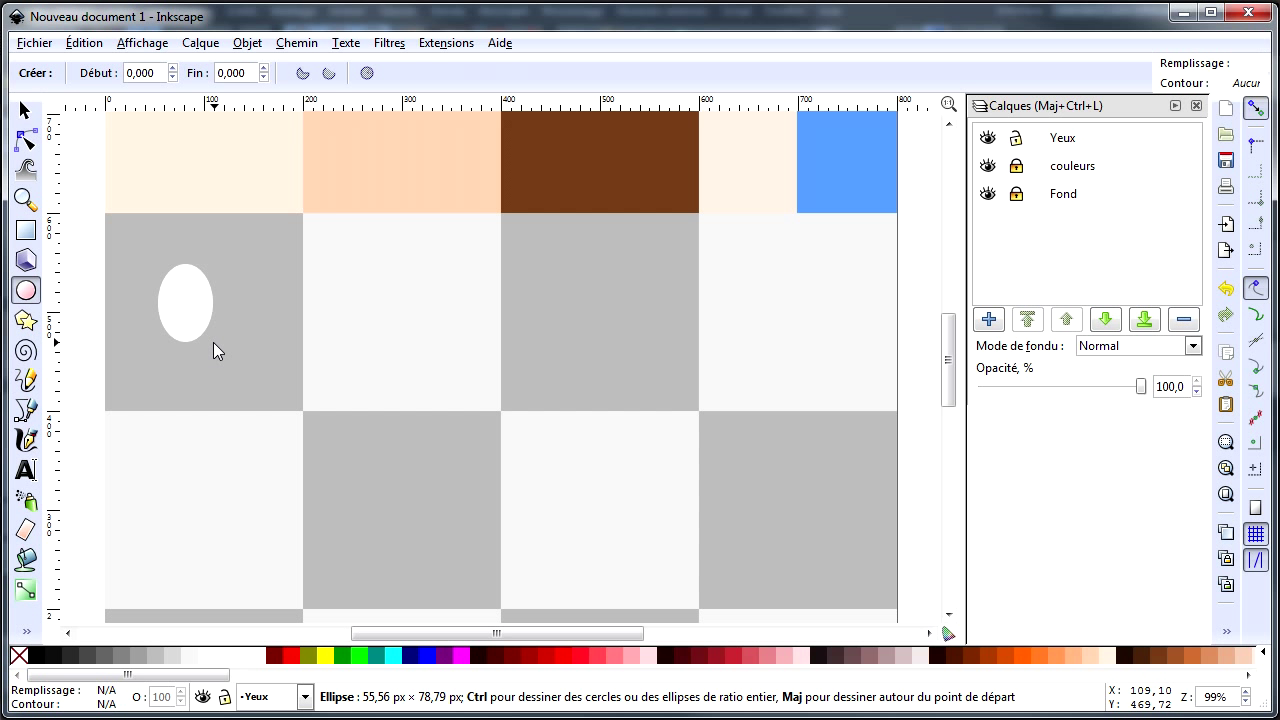
{"action": "left_click_drag", "start_coordinate": [213, 340], "coordinate": [213, 340]}
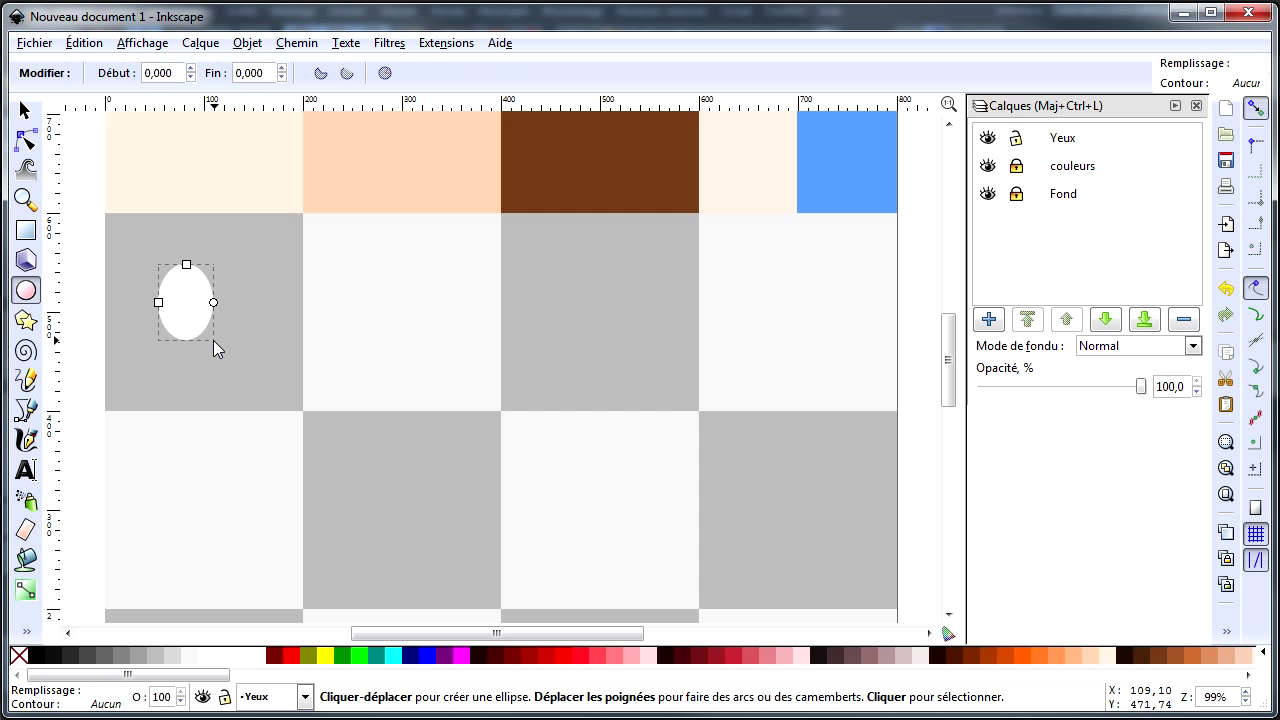
Step: Move the ellipse up and left in the square and tilt it slightly
{"action": "left_click", "coordinate": [27, 112]}
{"action": "left_click_drag", "start_coordinate": [194, 318], "coordinate": [173, 302]}
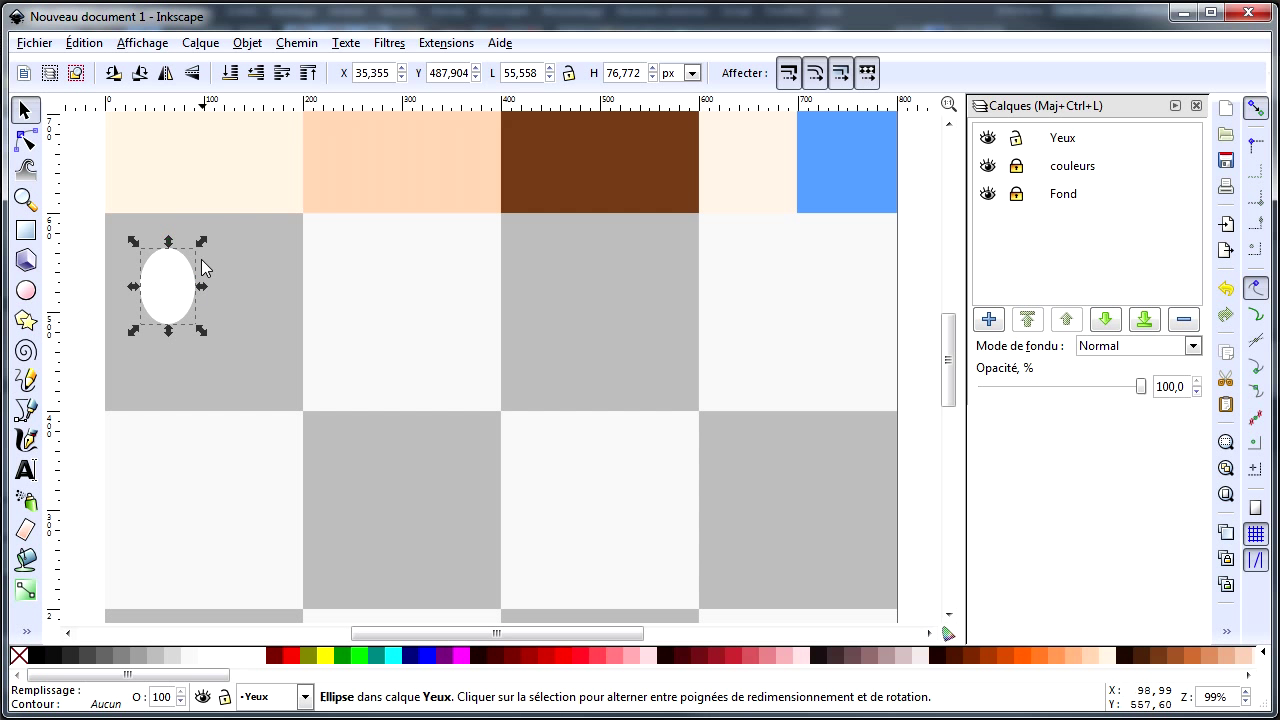
{"action": "left_click", "coordinate": [170, 302]}
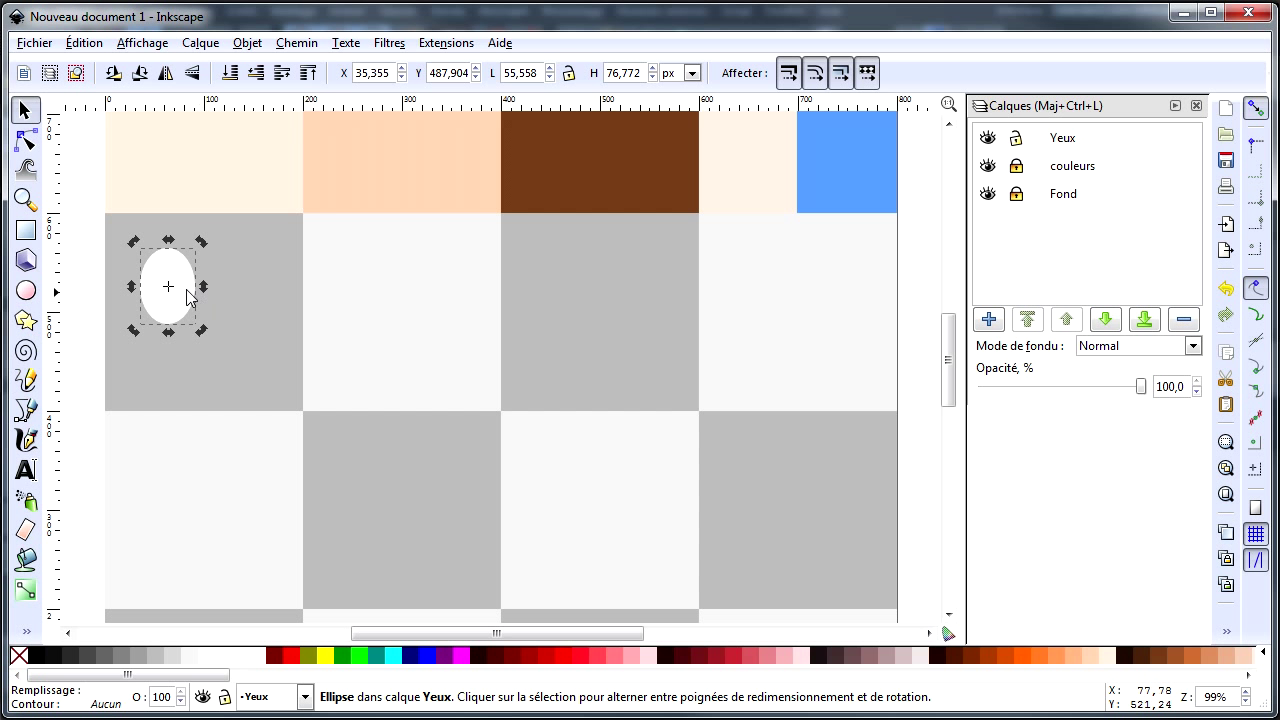
{"action": "left_click_drag", "start_coordinate": [204, 242], "coordinate": [211, 260]}
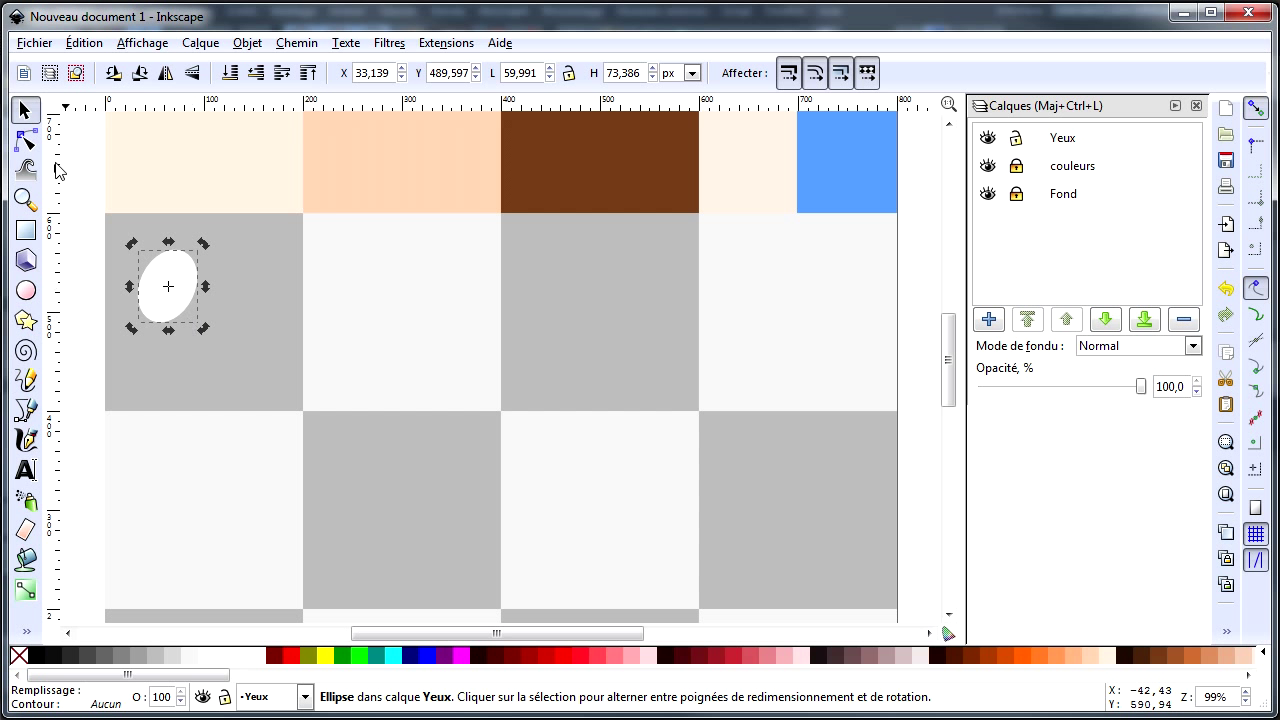
{"action": "left_click", "coordinate": [166, 311]}
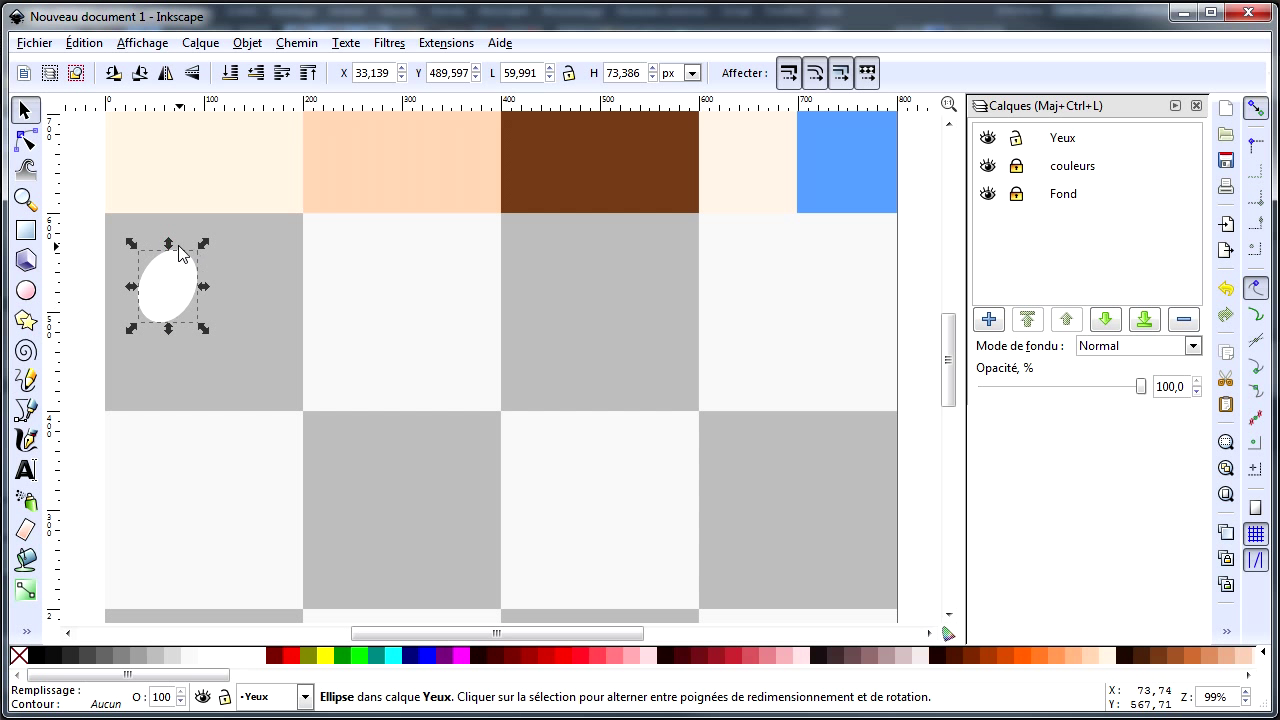
{"action": "key", "text": "ctrl"}
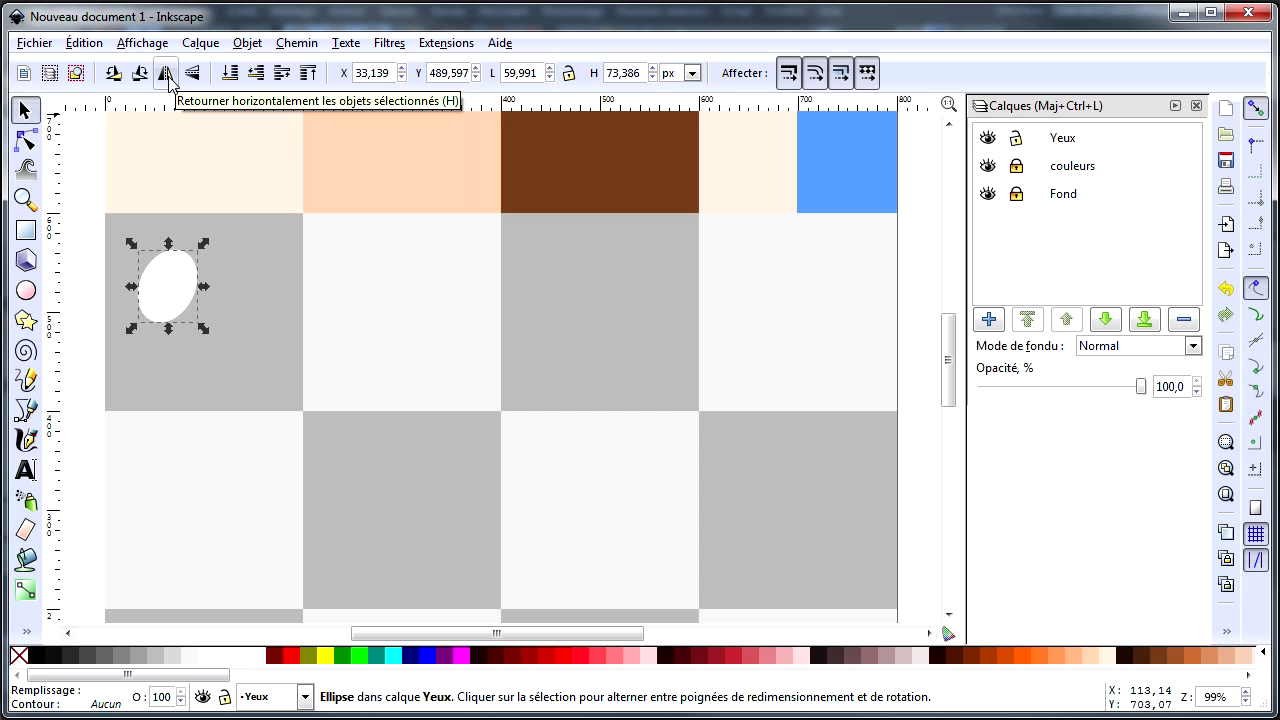
Step: Flip the ellipse and place a mirrored copy beside it as the second eye
{"action": "left_click", "coordinate": [168, 84]}
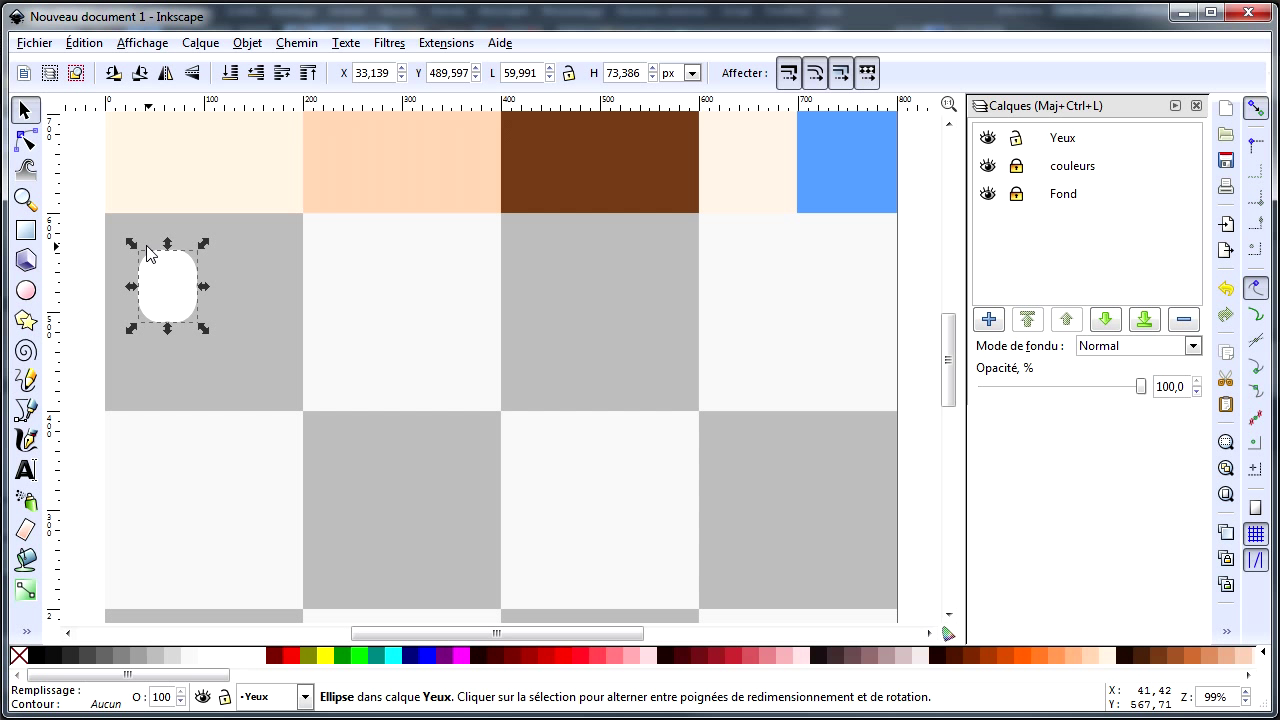
{"action": "key", "text": "Right"}
{"action": "key", "text": "Right"}
{"action": "key", "text": "Right"}
{"action": "key", "text": "Right"}
{"action": "key", "text": "Right"}
{"action": "key", "text": "Right"}
{"action": "key", "text": "Right"}
{"action": "key", "text": "Right"}
{"action": "key", "text": "Right"}
{"action": "key", "text": "Right"}
{"action": "key", "text": "Right"}
{"action": "key", "text": "Right"}
{"action": "key", "text": "Right"}
{"action": "key", "text": "Right"}
{"action": "key", "text": "Right"}
{"action": "key", "text": "Right"}
{"action": "key", "text": "Right"}
{"action": "key", "text": "Right"}
{"action": "key", "text": "Right"}
{"action": "key", "text": "Left"}
{"action": "key", "text": "Left"}
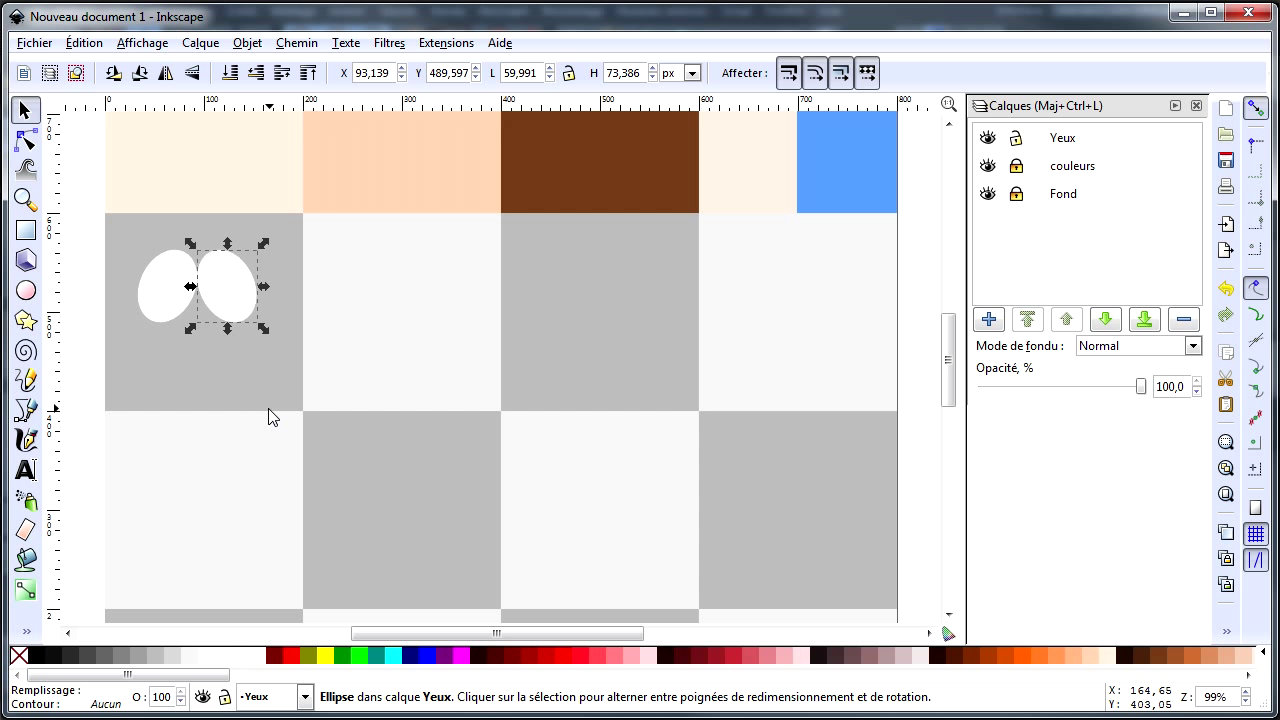
Step: Nudge both eye ellipses right and group them with Objet > Grouper
{"action": "left_click", "coordinate": [264, 378]}
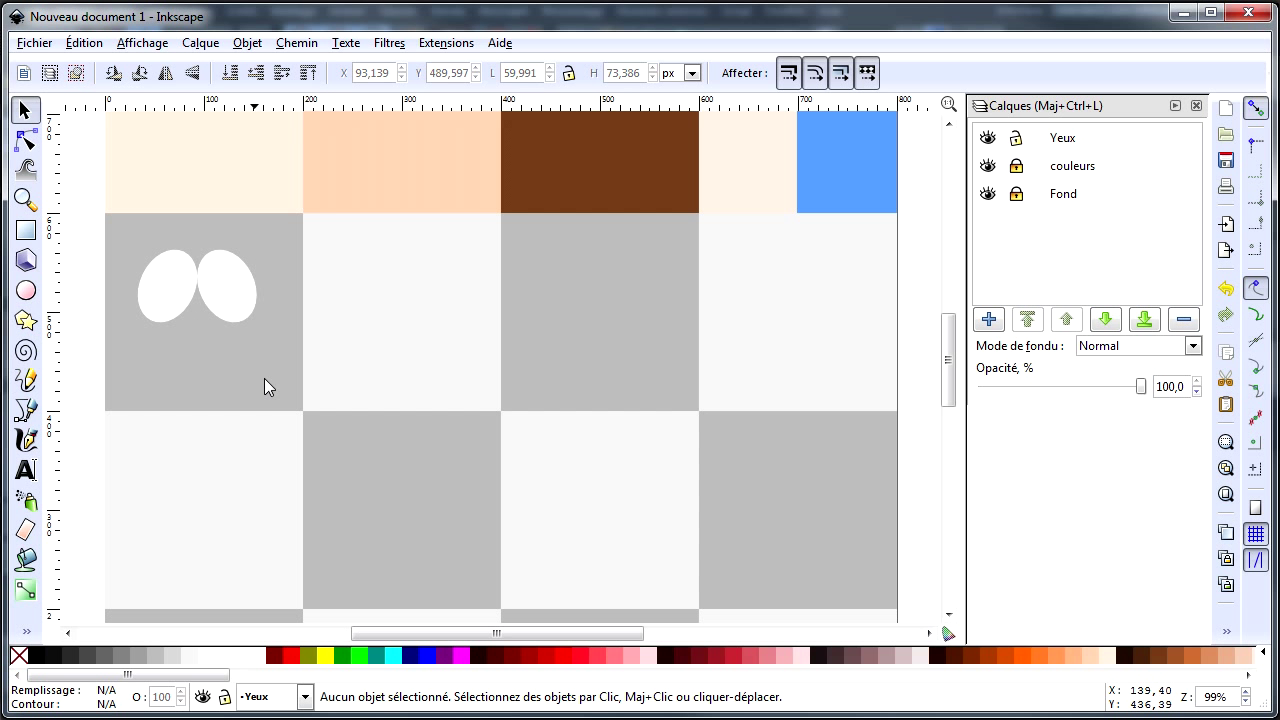
{"action": "left_click", "coordinate": [180, 290]}
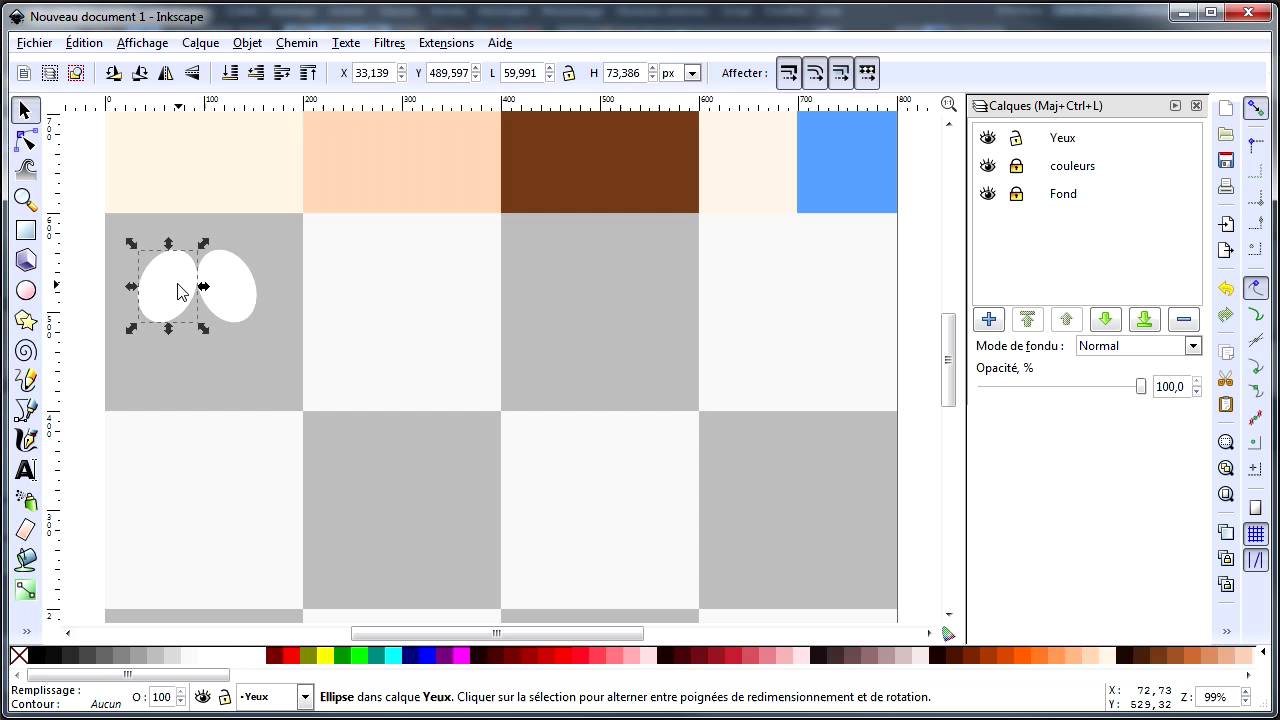
{"action": "left_click", "coordinate": [240, 294], "text": "shift"}
{"action": "key", "text": "Right"}
{"action": "key", "text": "Right"}
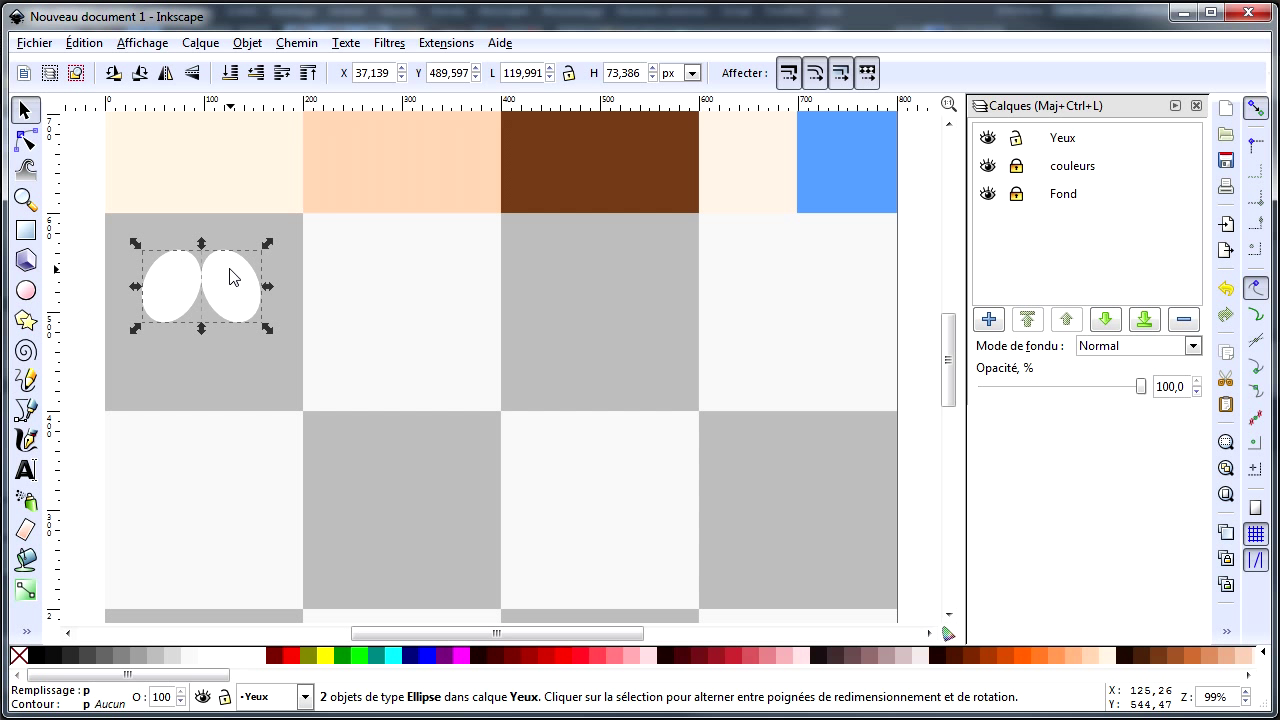
{"action": "right_click", "coordinate": [229, 269]}
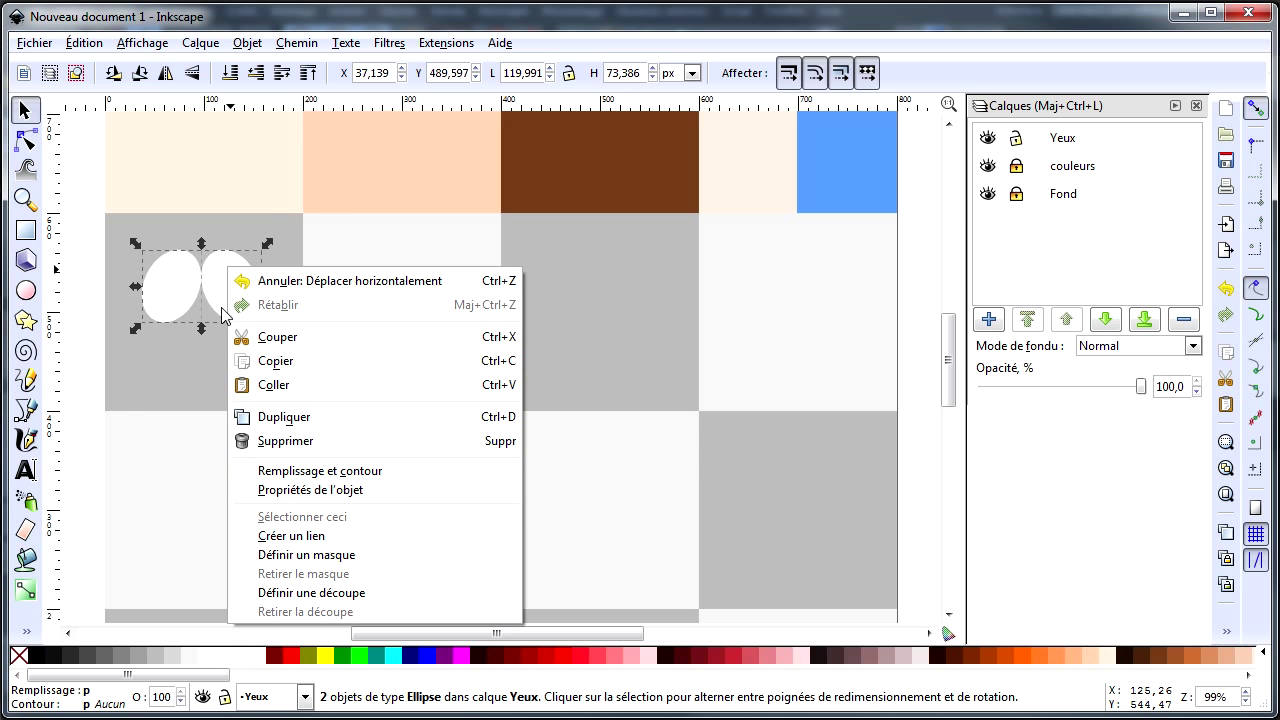
{"action": "left_click", "coordinate": [258, 44]}
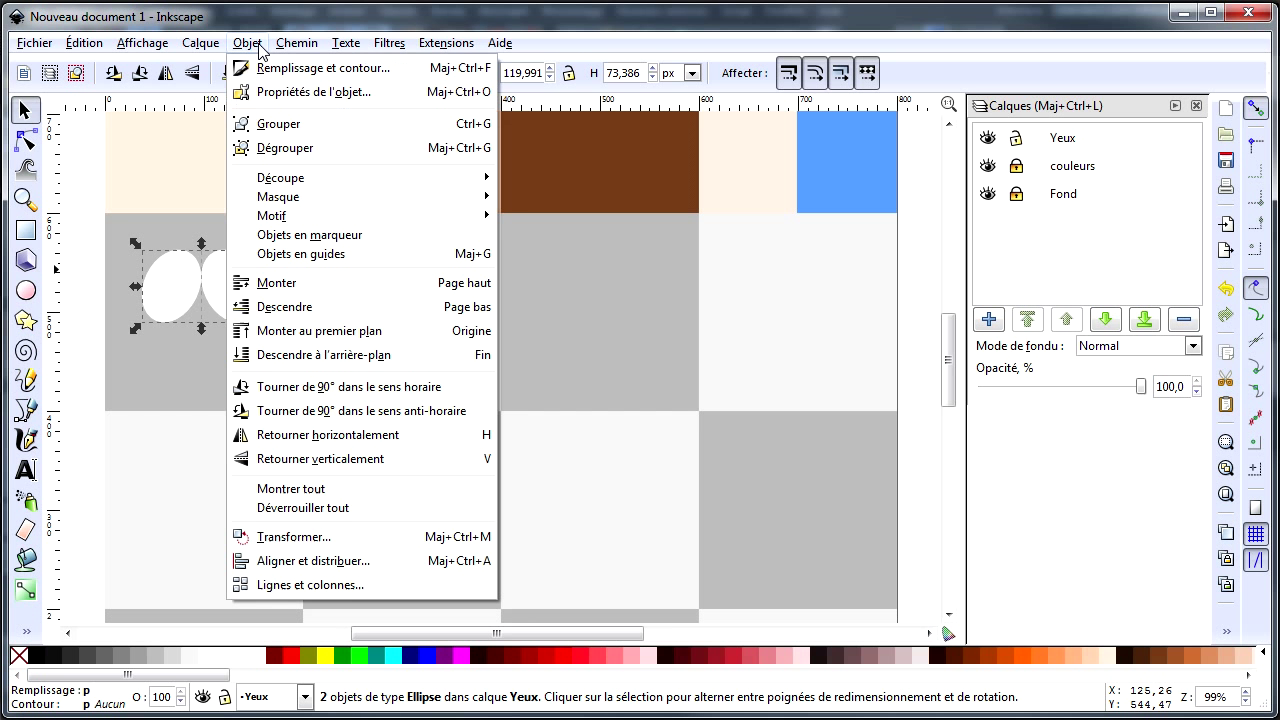
{"action": "left_click", "coordinate": [272, 124]}
{"action": "left_click", "coordinate": [74, 386]}
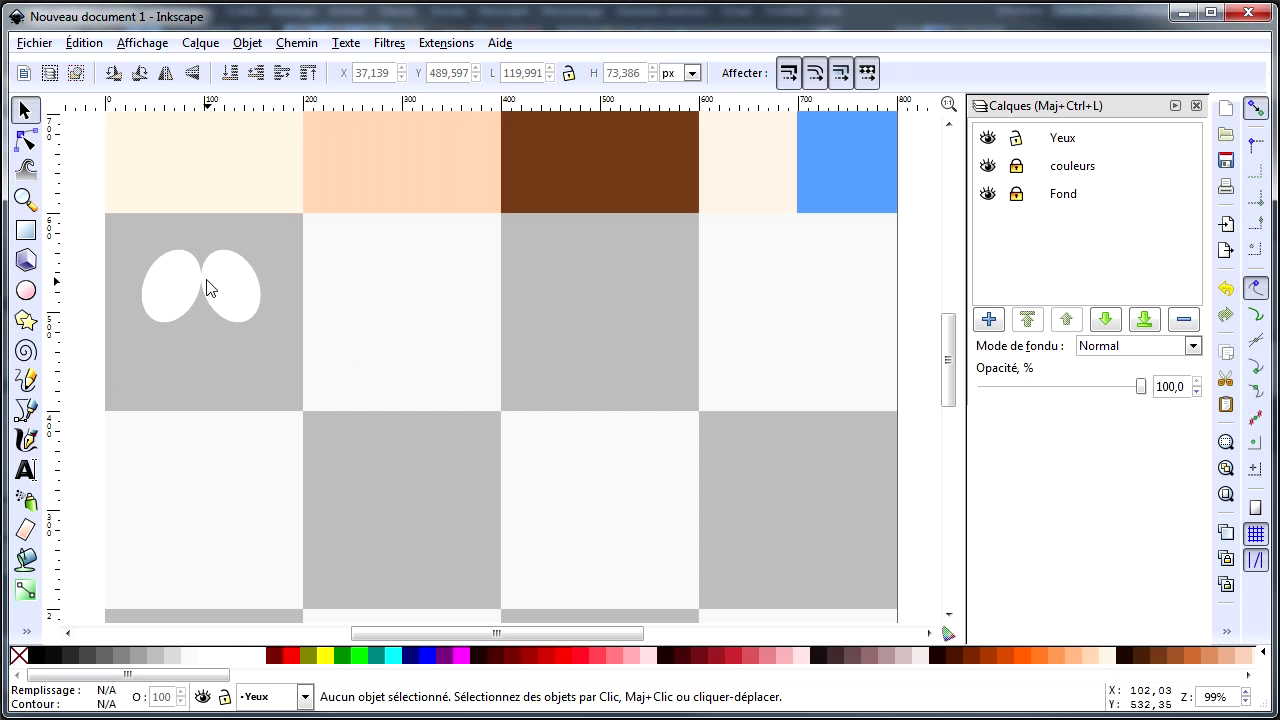
Step: Duplicate the eye group into the second and third squares, the last copy at X 357.139
{"action": "left_click", "coordinate": [177, 288]}
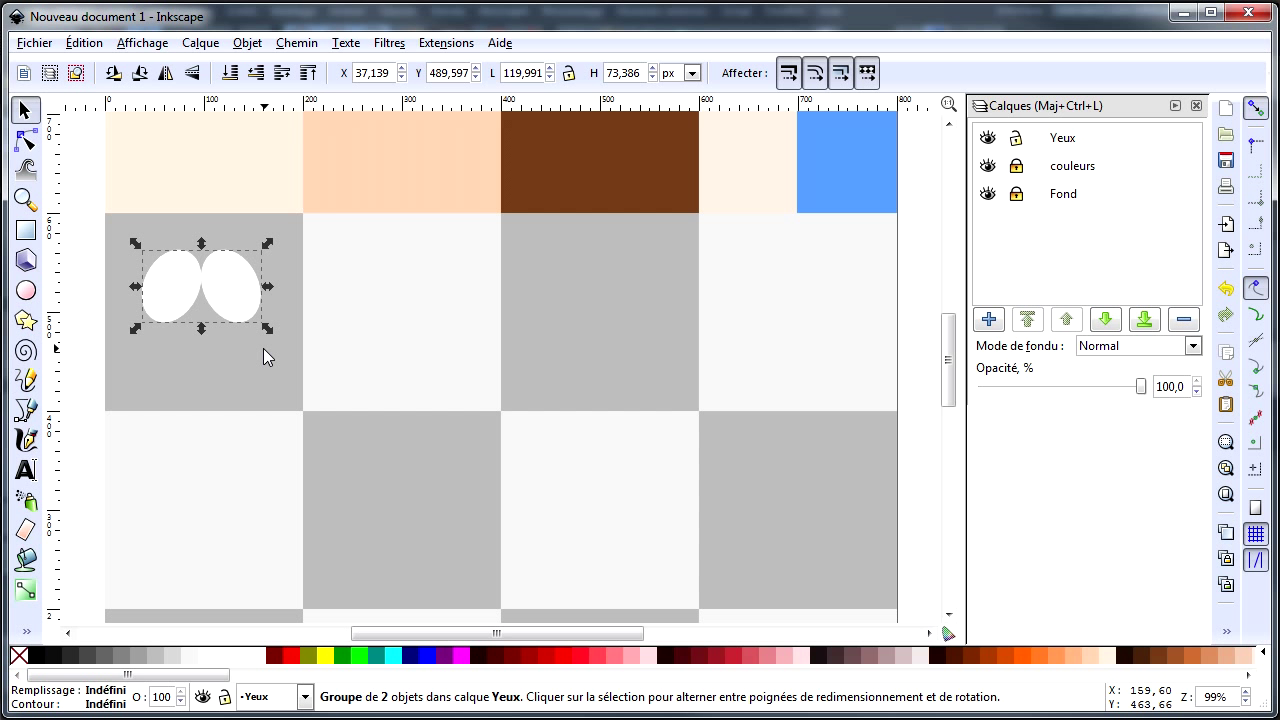
{"action": "key", "text": "Right"}
{"action": "key", "text": "Right"}
{"action": "key", "text": "Right"}
{"action": "key", "text": "Right"}
{"action": "key", "text": "Right"}
{"action": "key", "text": "Right"}
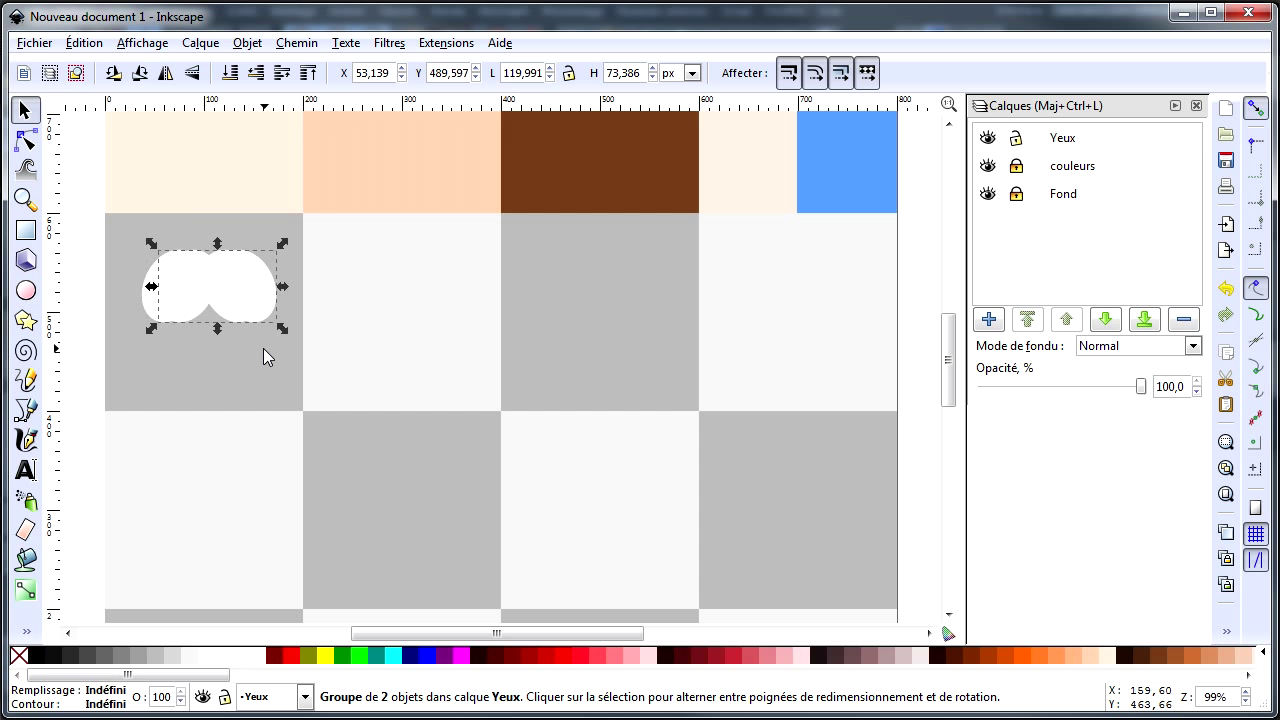
{"action": "key", "text": "Right"}
{"action": "key", "text": "Right"}
{"action": "key", "text": "Right"}
{"action": "key", "text": "Right"}
{"action": "key", "text": "Right"}
{"action": "key", "text": "Right"}
{"action": "key", "text": "shift+Right"}
{"action": "key", "text": "shift+Right"}
{"action": "key", "text": "shift+Right"}
{"action": "key", "text": "shift+Right"}
{"action": "key", "text": "shift+Right"}
{"action": "key", "text": "shift+Right"}
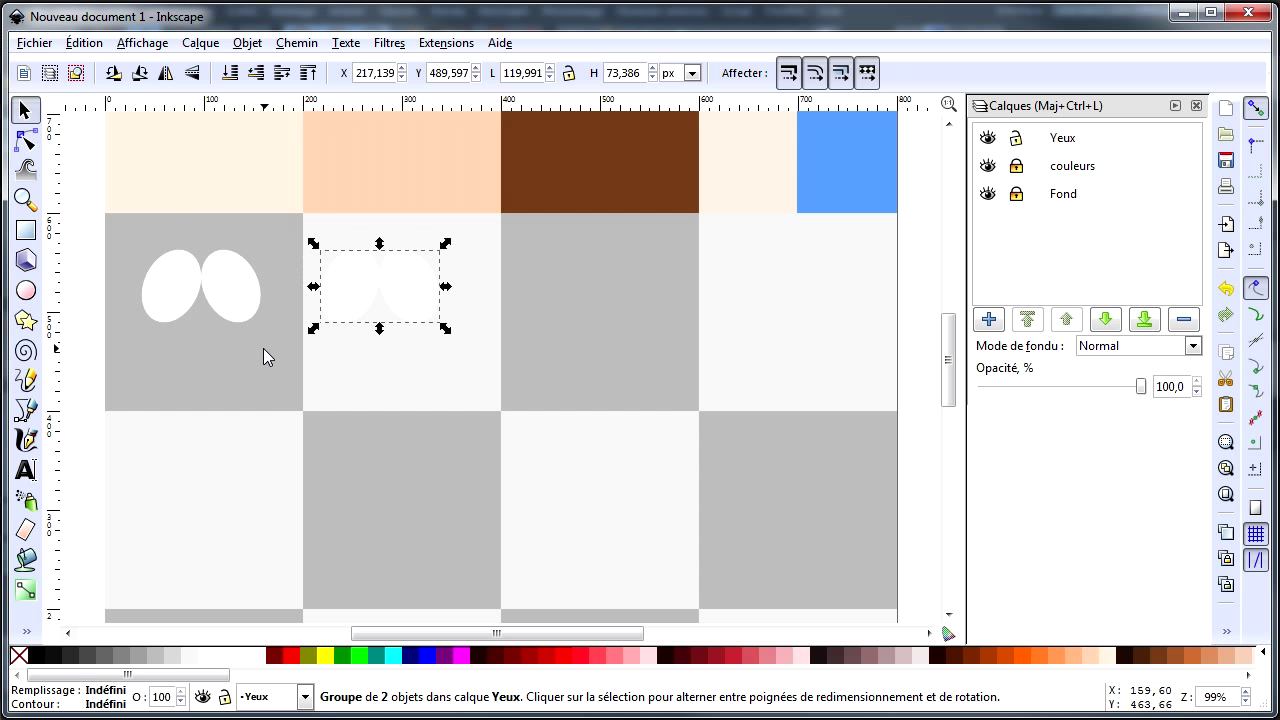
{"action": "key", "text": "shift+Right"}
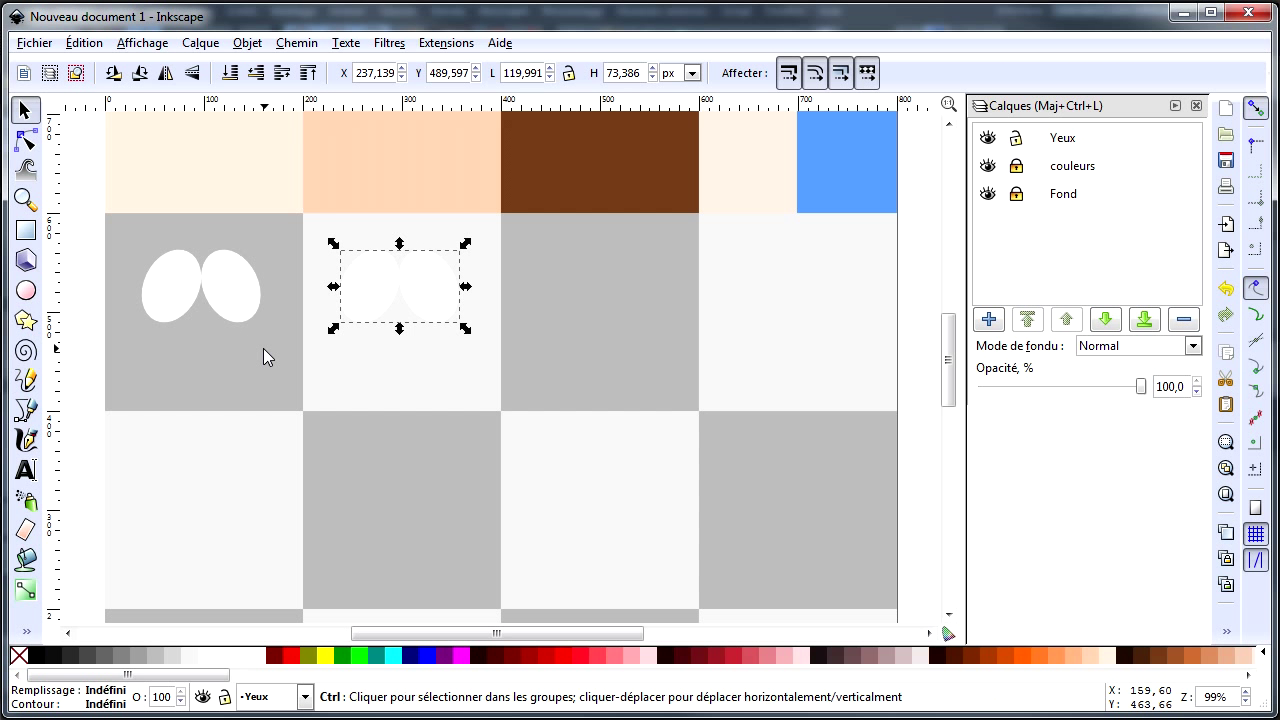
{"action": "key", "text": "shift+Right"}
{"action": "key", "text": "shift+Right"}
{"action": "key", "text": "shift+Right"}
{"action": "key", "text": "shift+Right"}
{"action": "key", "text": "shift+Right"}
{"action": "key", "text": "shift+Right"}
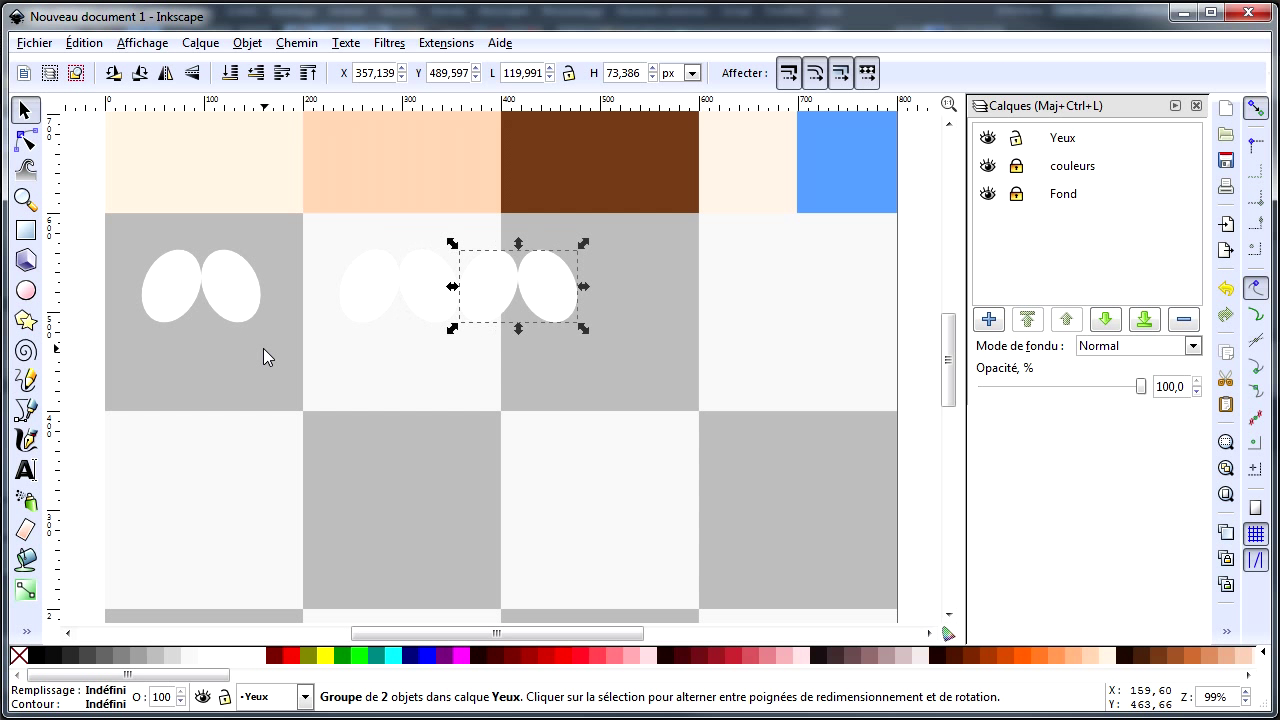
{"action": "key", "text": "shift+Right"}
{"action": "key", "text": "shift+Right"}
{"action": "key", "text": "shift+Right"}
{"action": "key", "text": "shift+Right"}
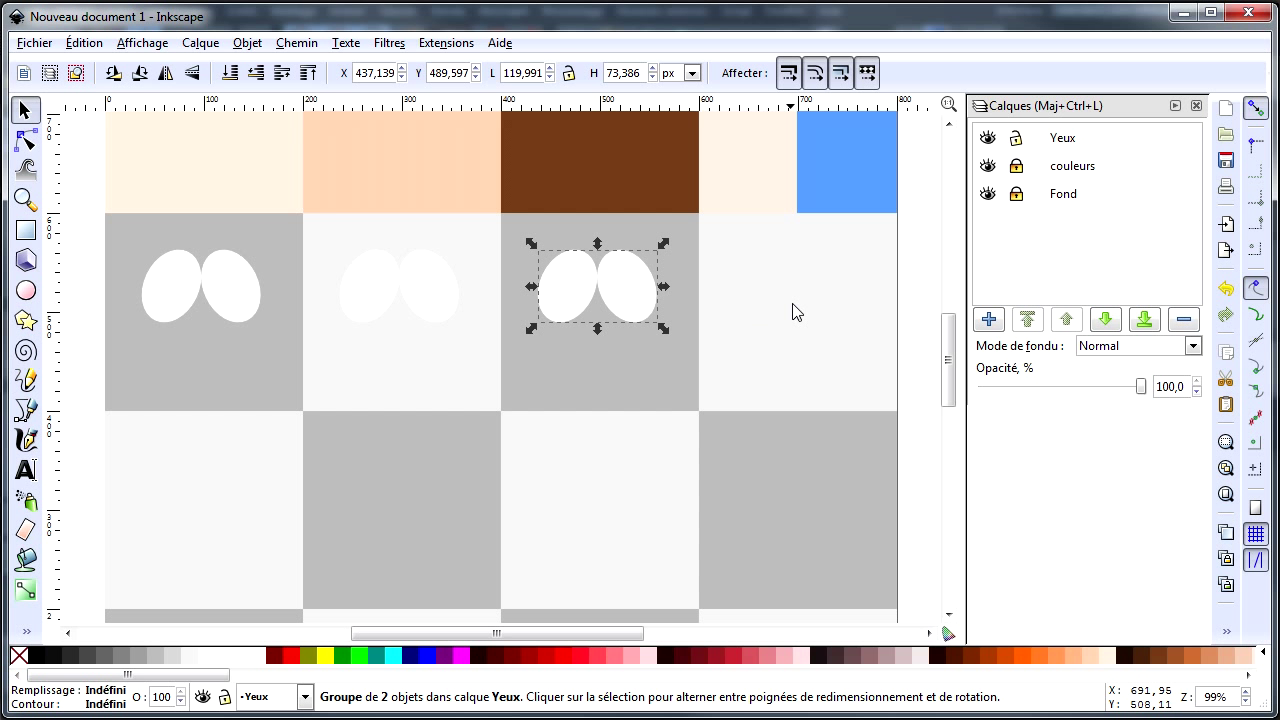
Step: Draw two three-point angled lines forming '> <' closed eyes in the fourth square
{"action": "left_click", "coordinate": [27, 410]}
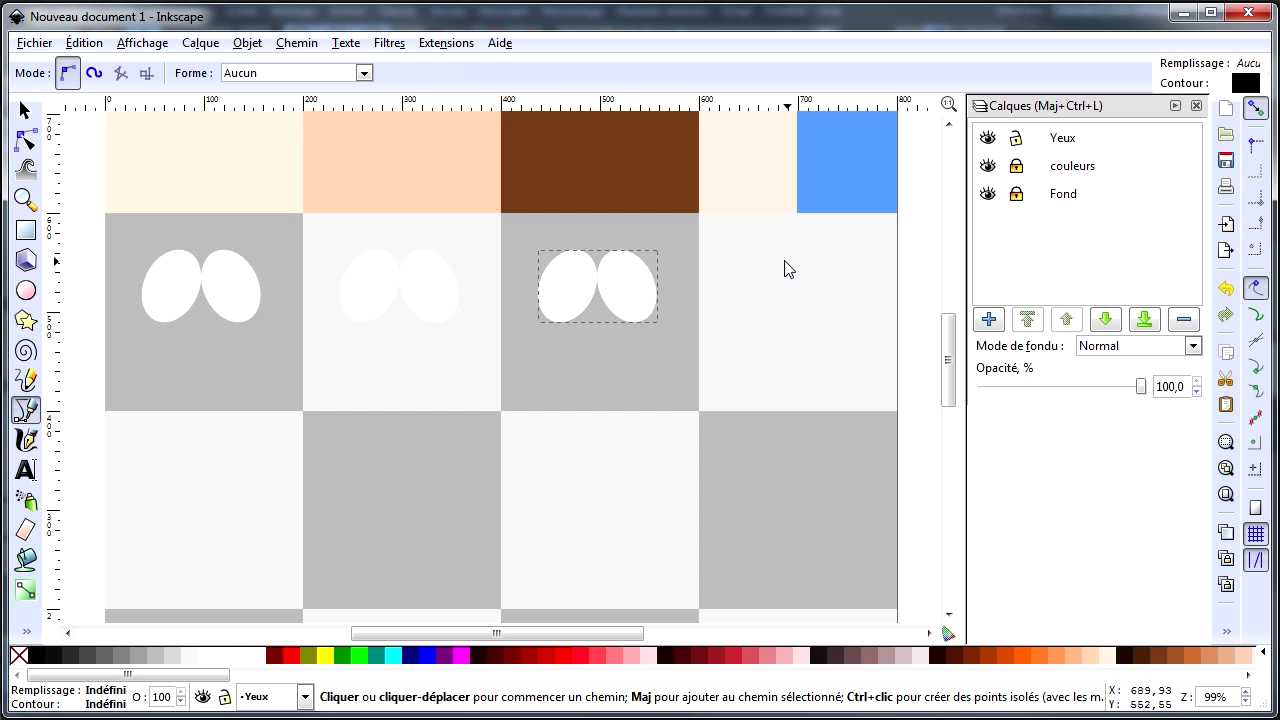
{"action": "left_click", "coordinate": [716, 256]}
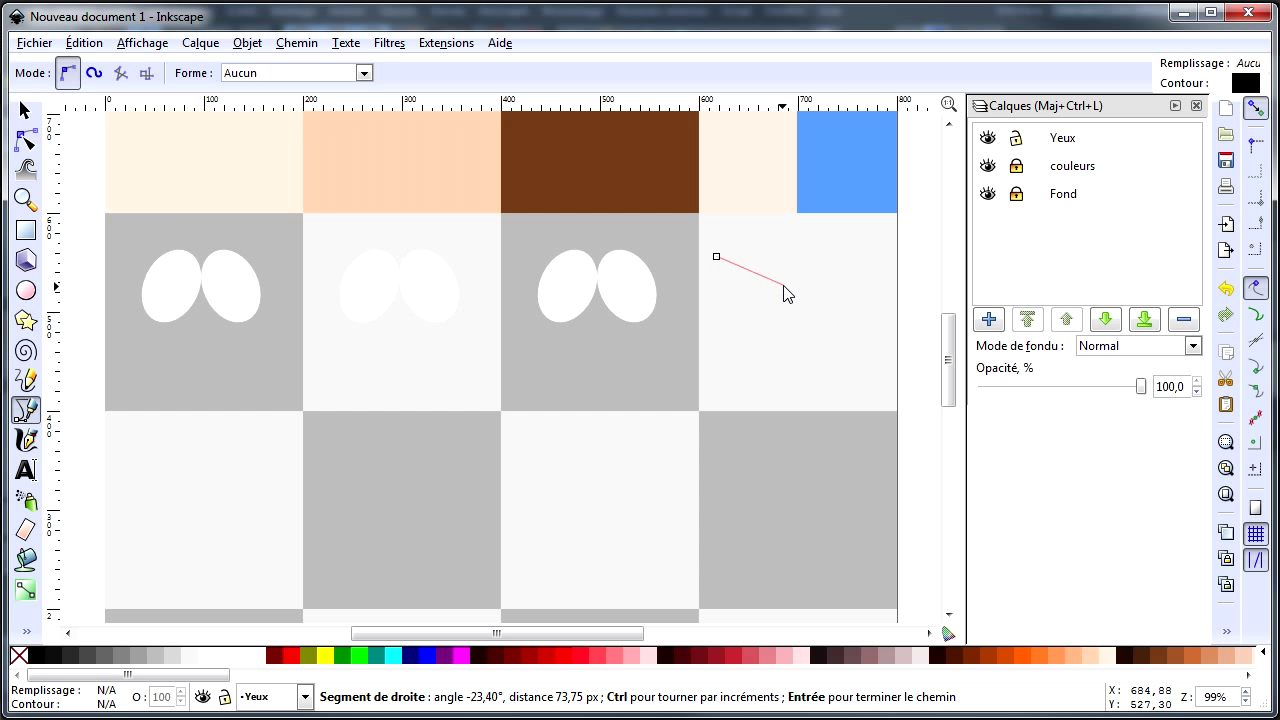
{"action": "left_click", "coordinate": [719, 316]}
{"action": "key", "text": "Return"}
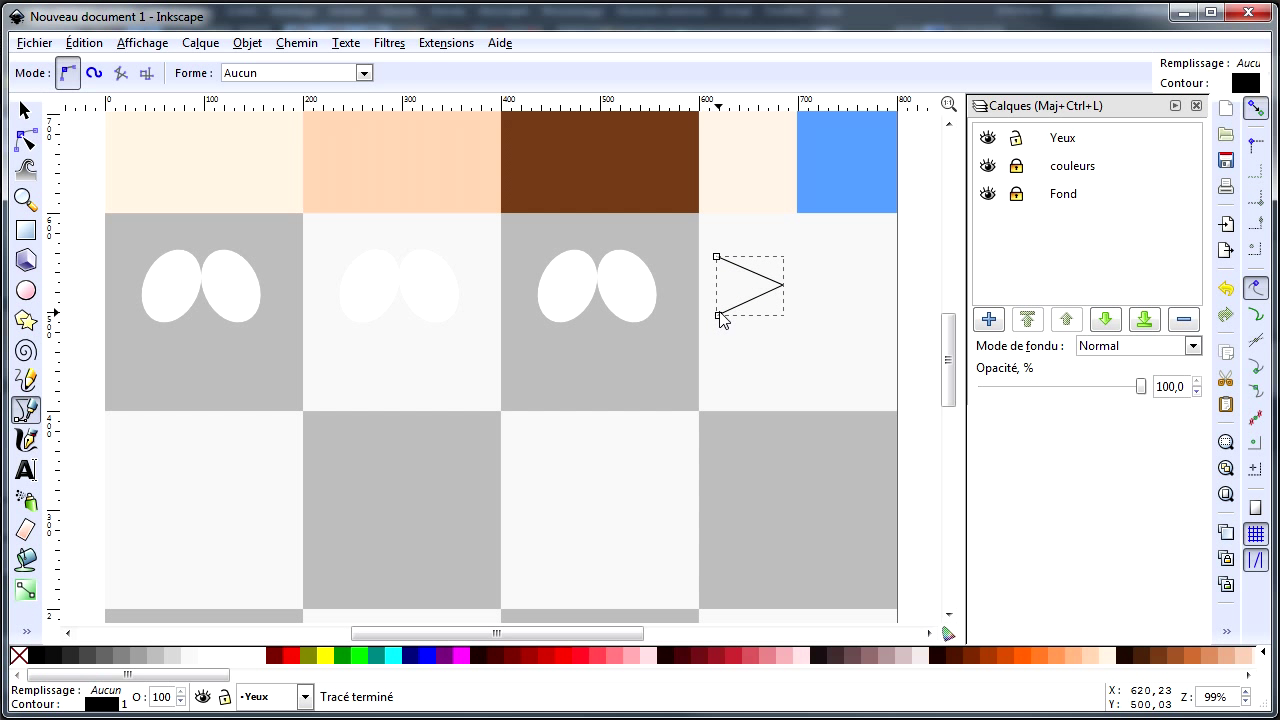
{"action": "left_click", "coordinate": [872, 260]}
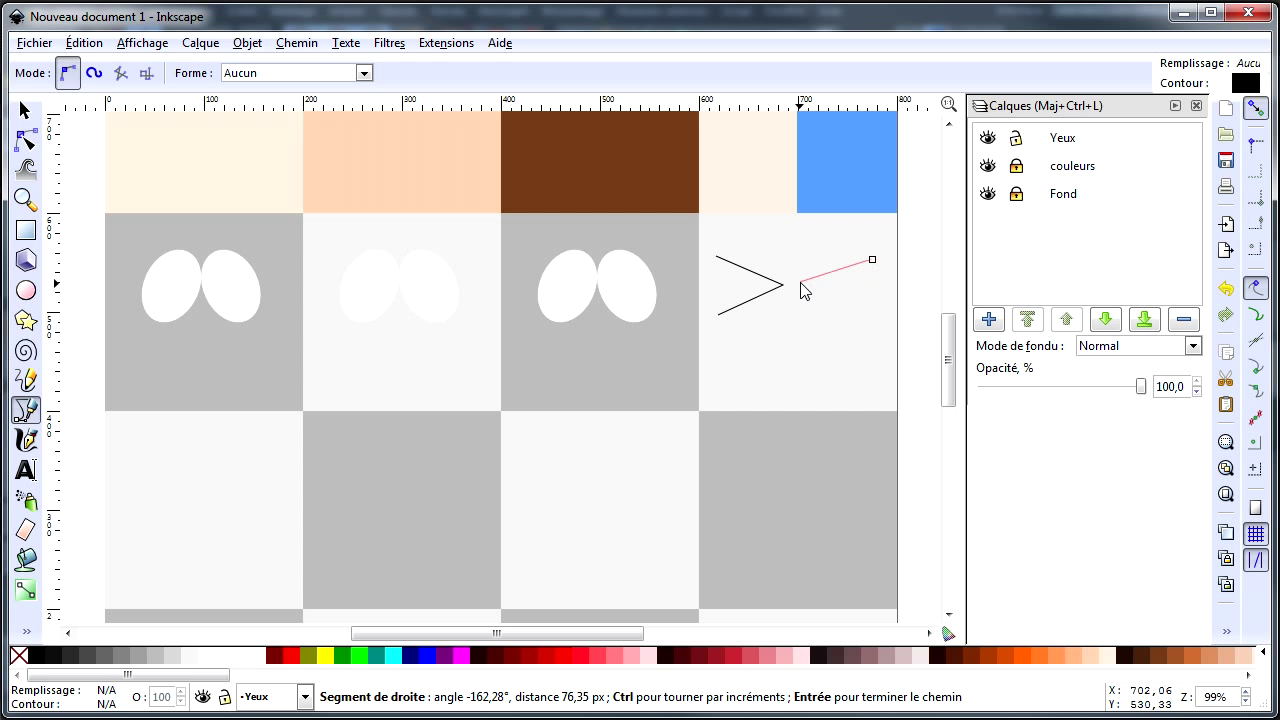
{"action": "left_click", "coordinate": [792, 287]}
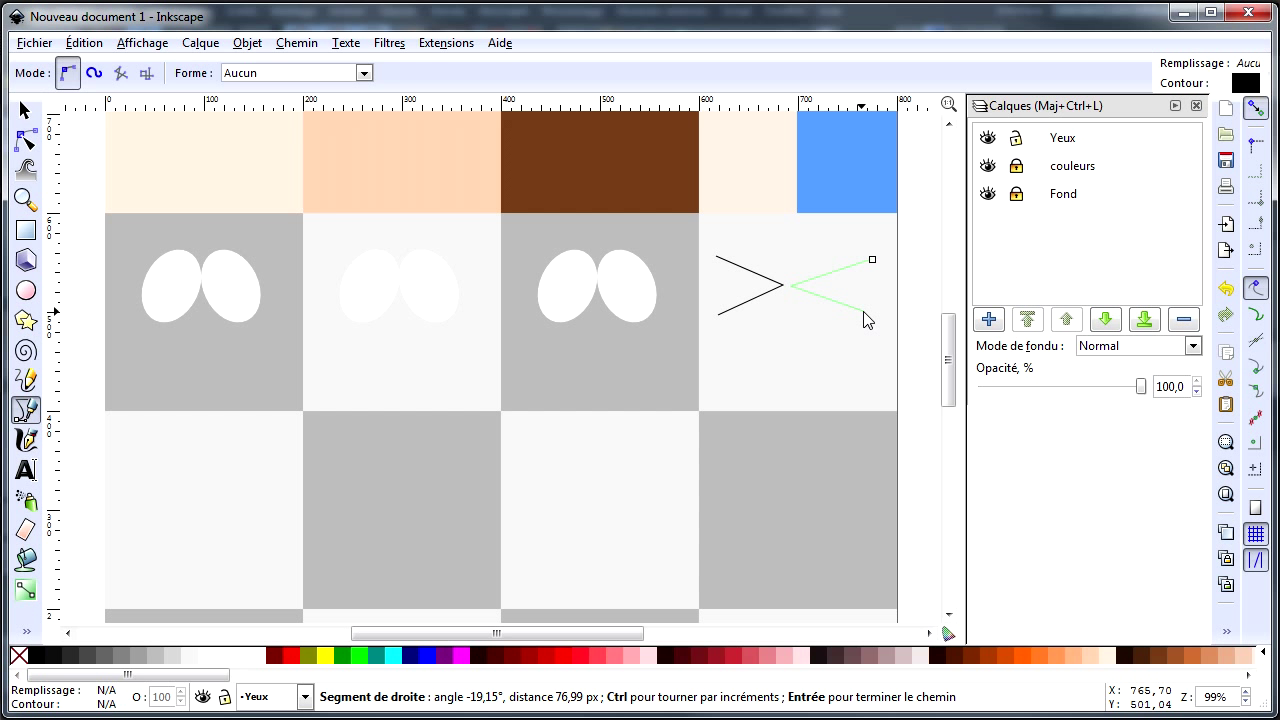
{"action": "key", "text": "Return"}
Step: Adjust the end nodes of both angled lines, then nudge the pair into place
{"action": "left_click", "coordinate": [25, 110]}
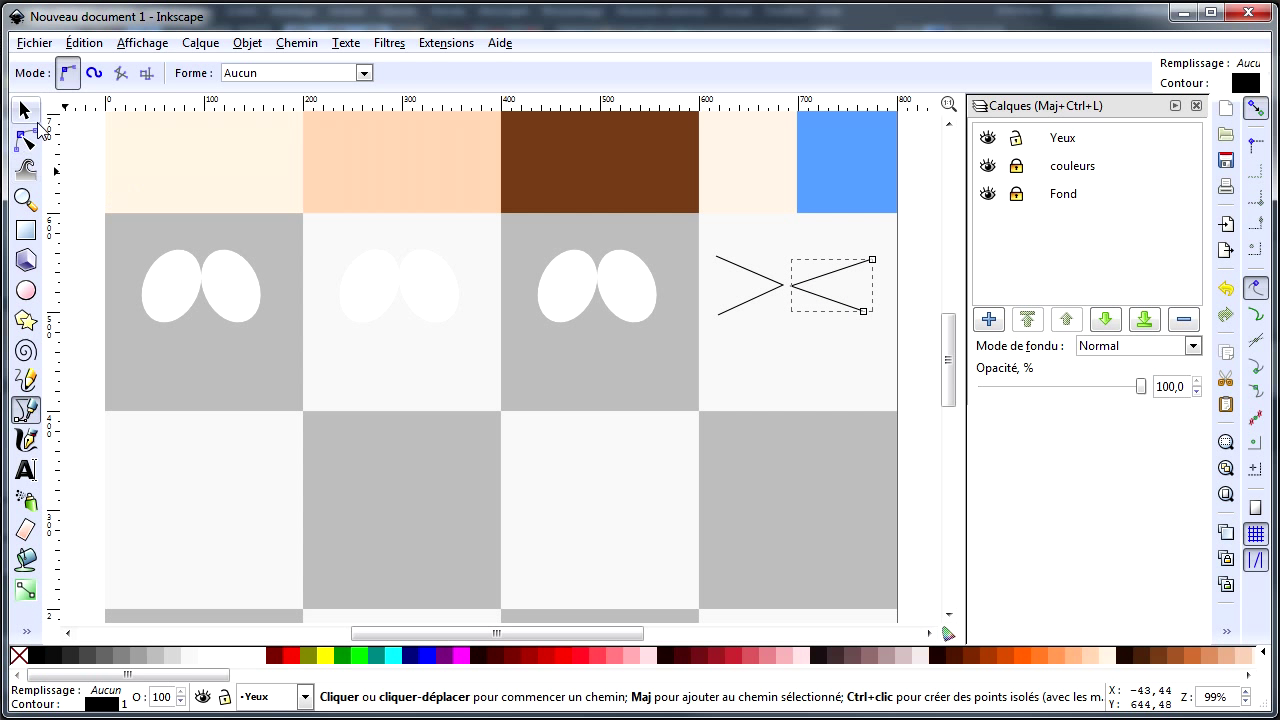
{"action": "left_click", "coordinate": [927, 375]}
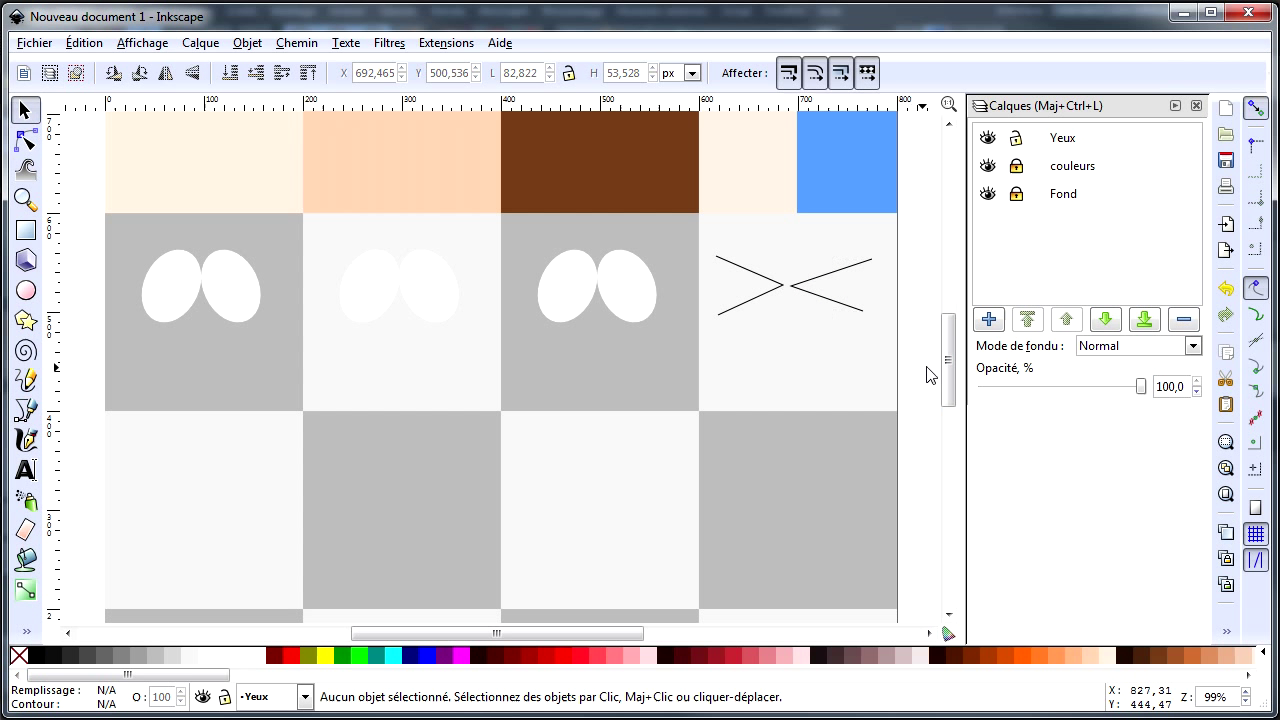
{"action": "left_click", "coordinate": [812, 298]}
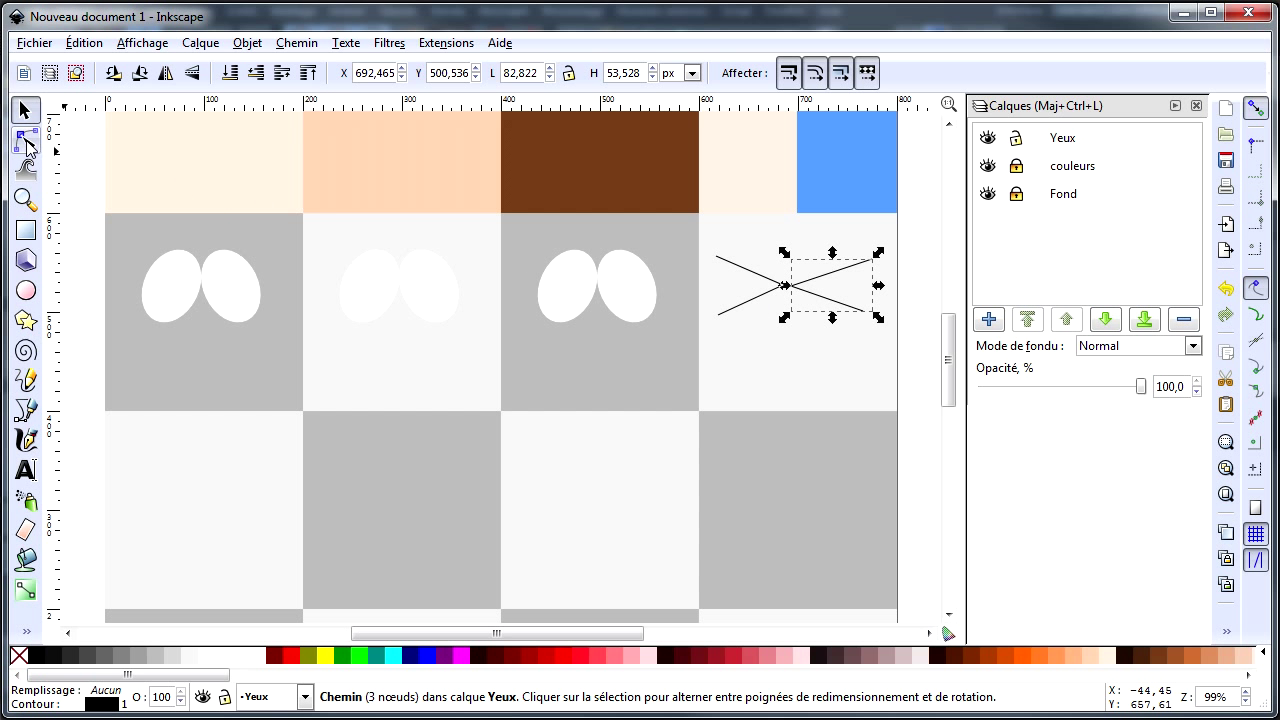
{"action": "left_click", "coordinate": [27, 145]}
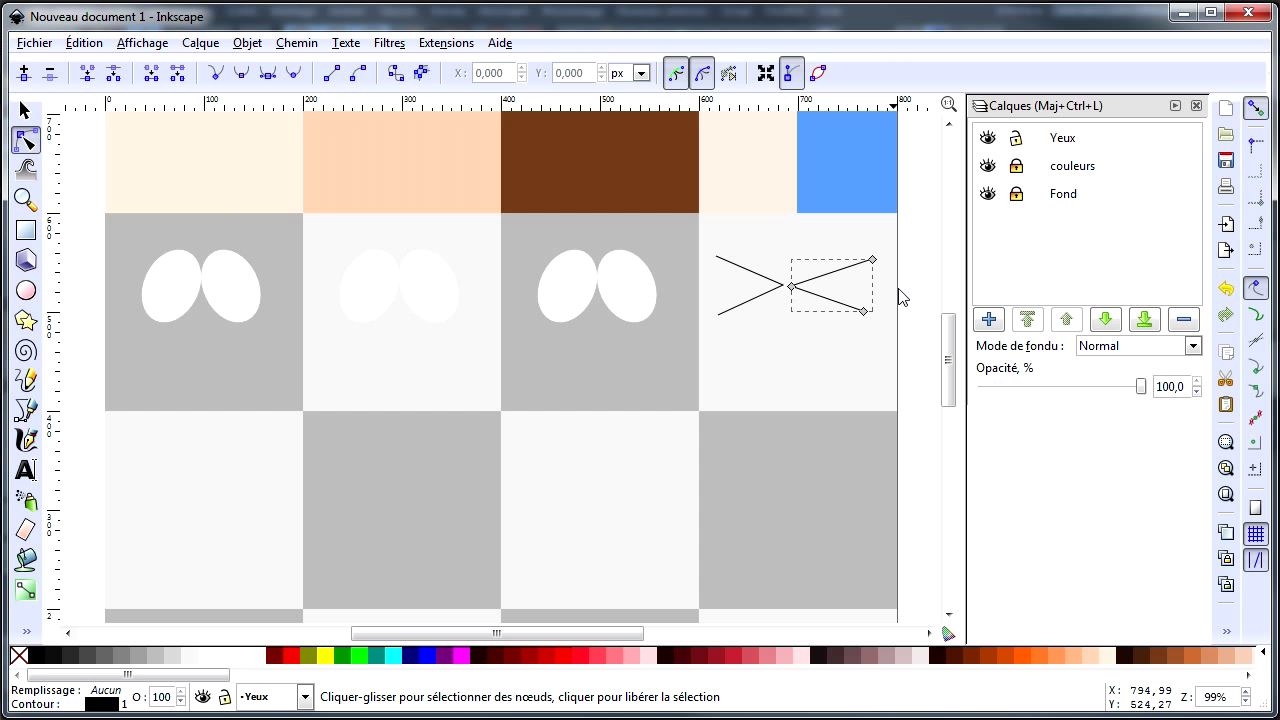
{"action": "left_click_drag", "start_coordinate": [870, 263], "coordinate": [866, 270]}
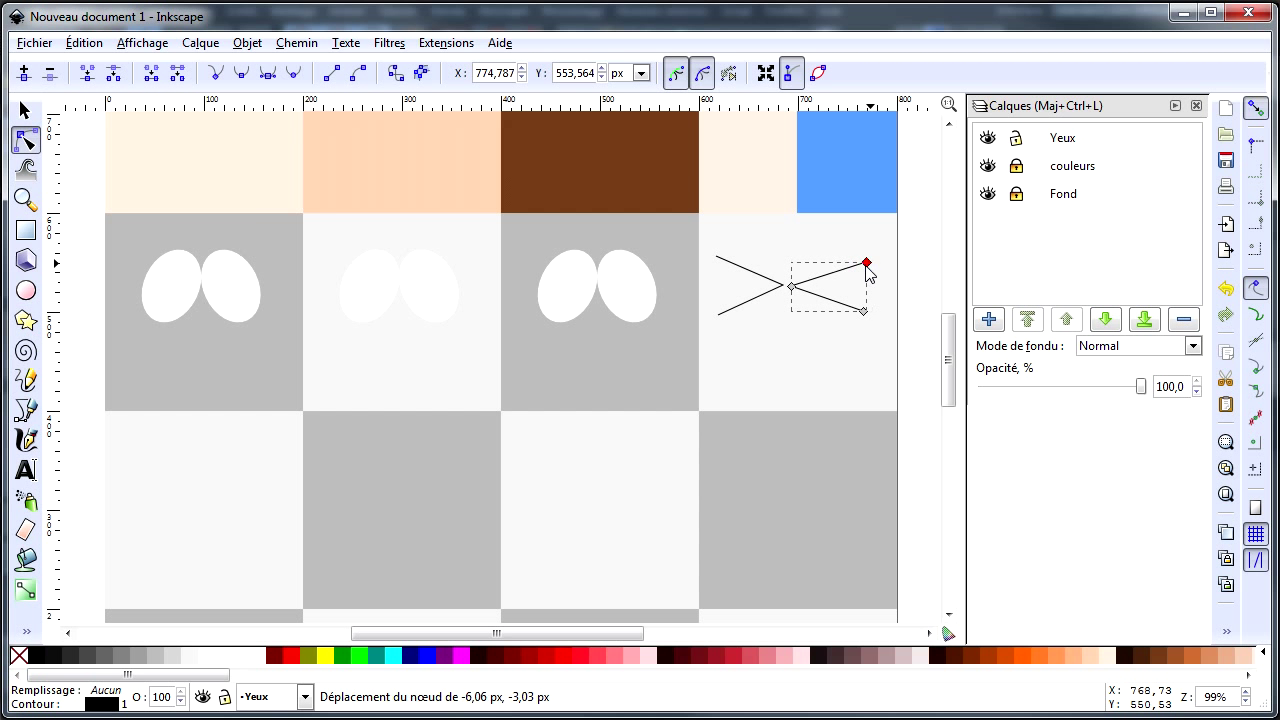
{"action": "left_click", "coordinate": [762, 277]}
{"action": "left_click_drag", "start_coordinate": [717, 258], "coordinate": [720, 262]}
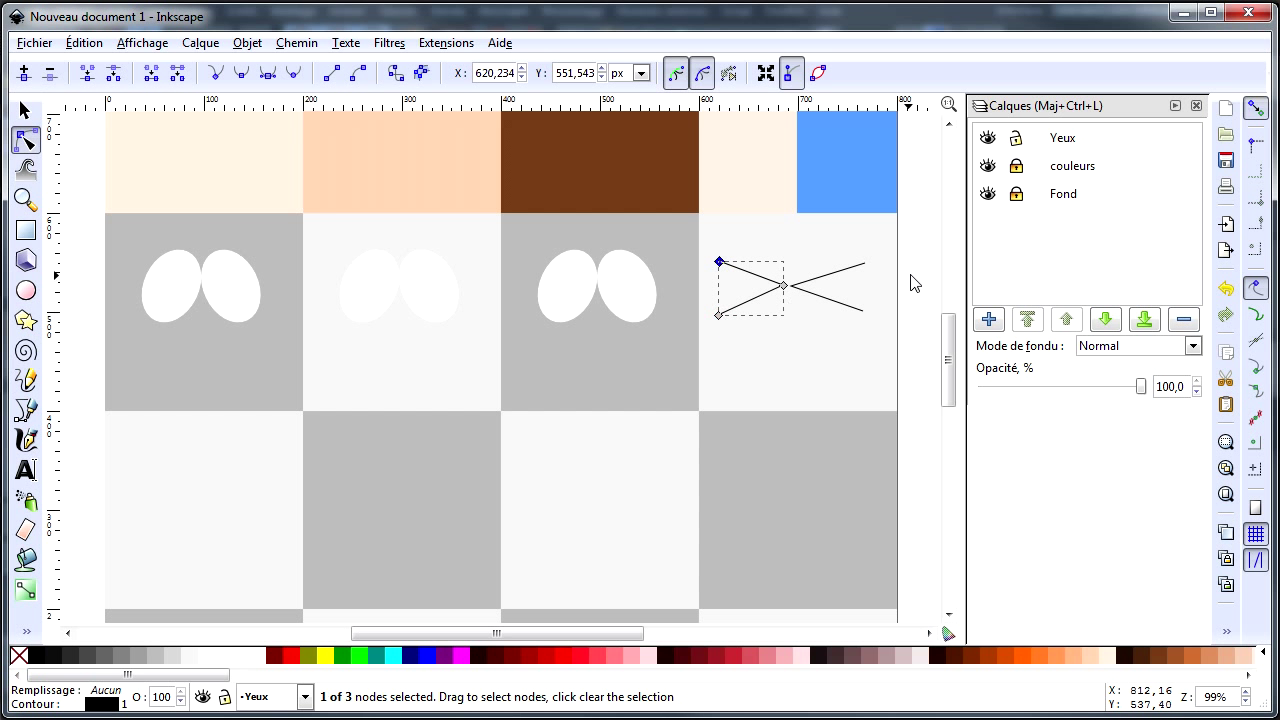
{"action": "left_click", "coordinate": [25, 110]}
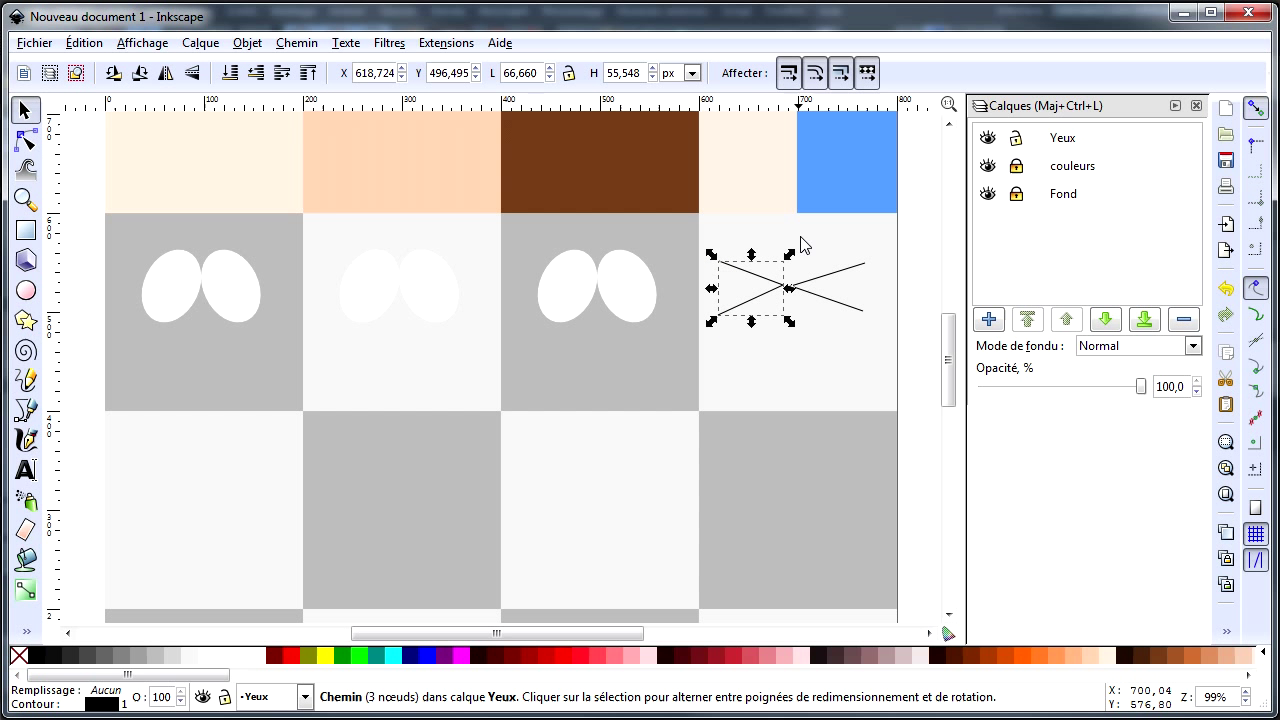
{"action": "left_click", "coordinate": [826, 282], "text": "shift"}
{"action": "key", "text": "Right"}
{"action": "key", "text": "Right"}
{"action": "key", "text": "Right"}
{"action": "key", "text": "Right"}
{"action": "key", "text": "Left"}
{"action": "key", "text": "Escape"}
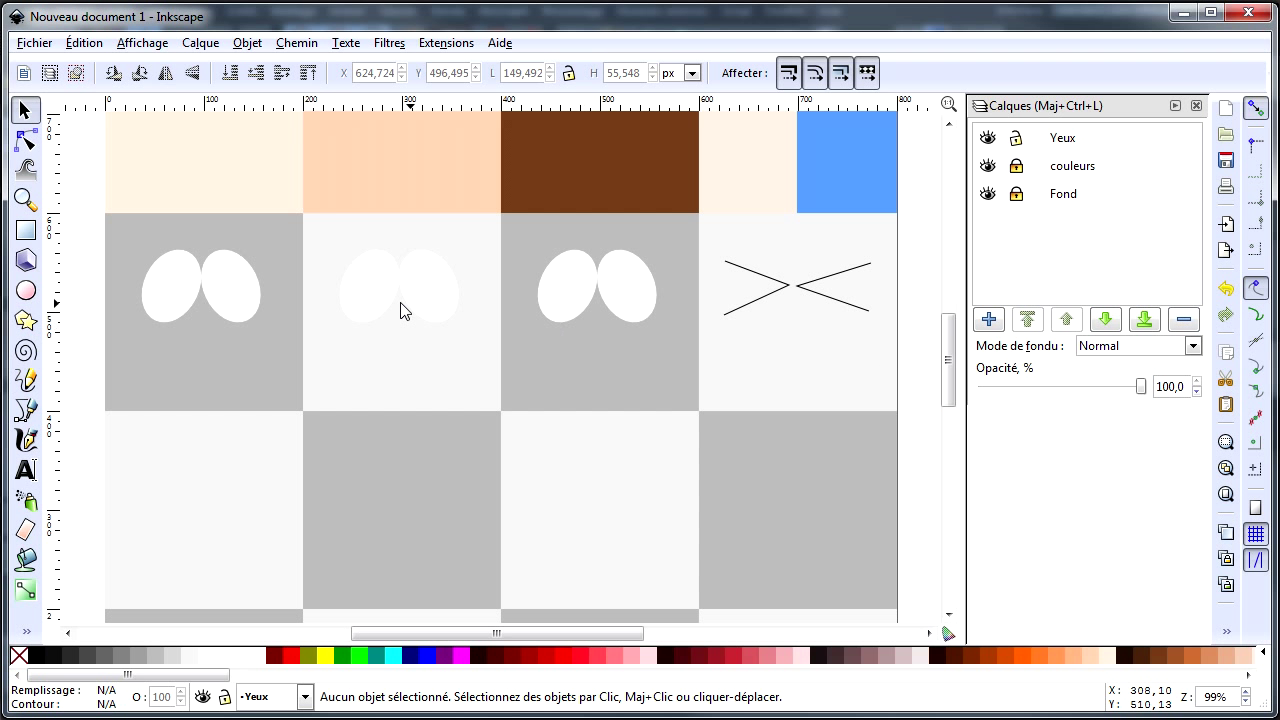
Step: Draw a small black oval pupil beside the page
{"action": "left_click", "coordinate": [26, 290]}
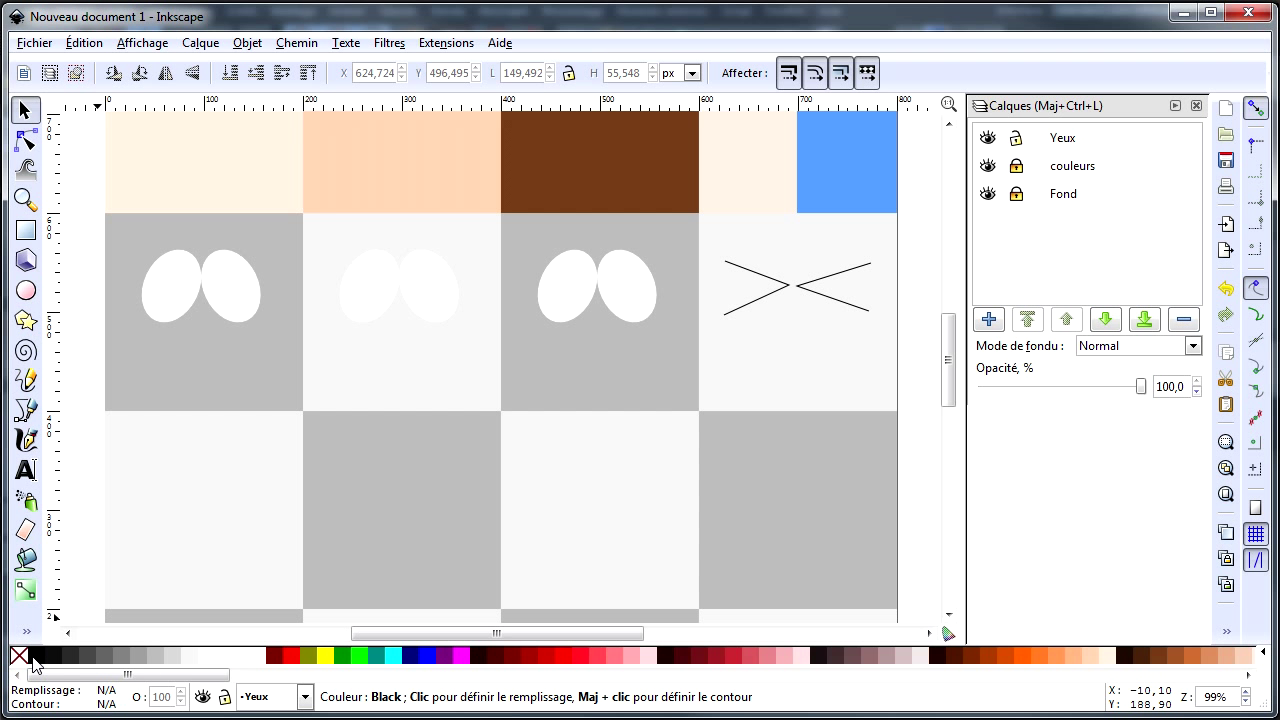
{"action": "left_click", "coordinate": [26, 290]}
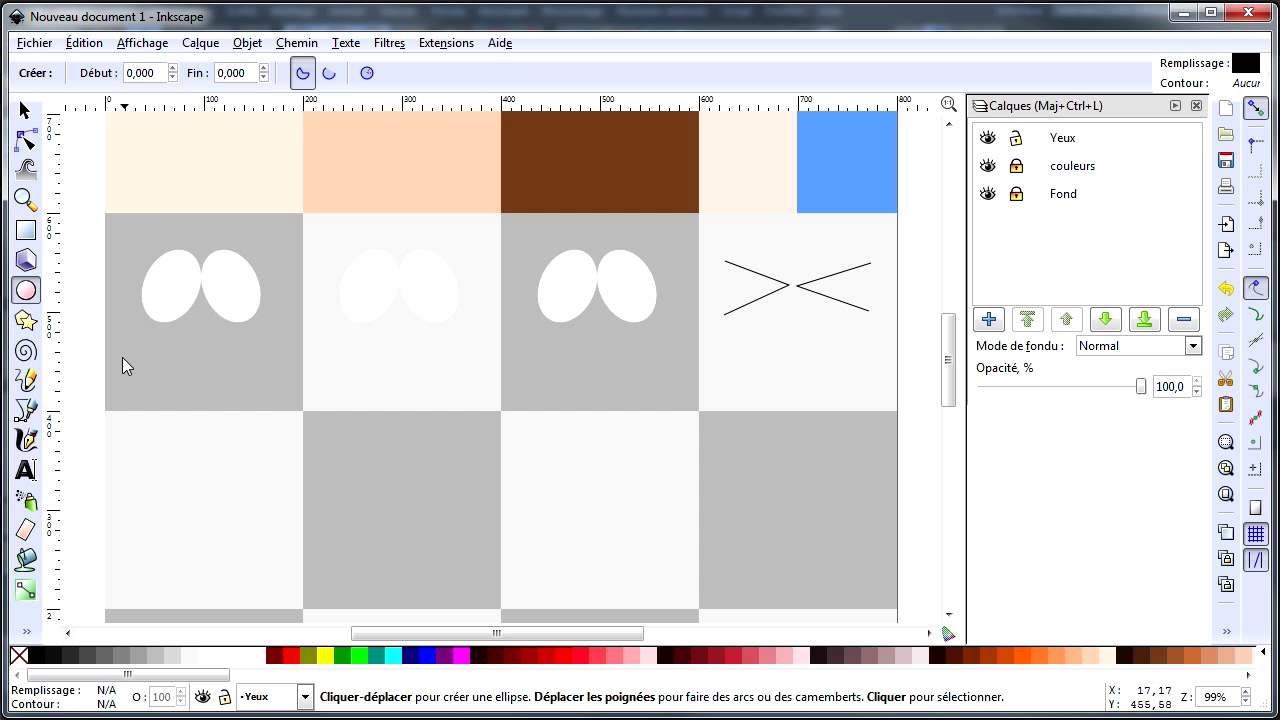
{"action": "left_click_drag", "start_coordinate": [66, 362], "coordinate": [73, 373]}
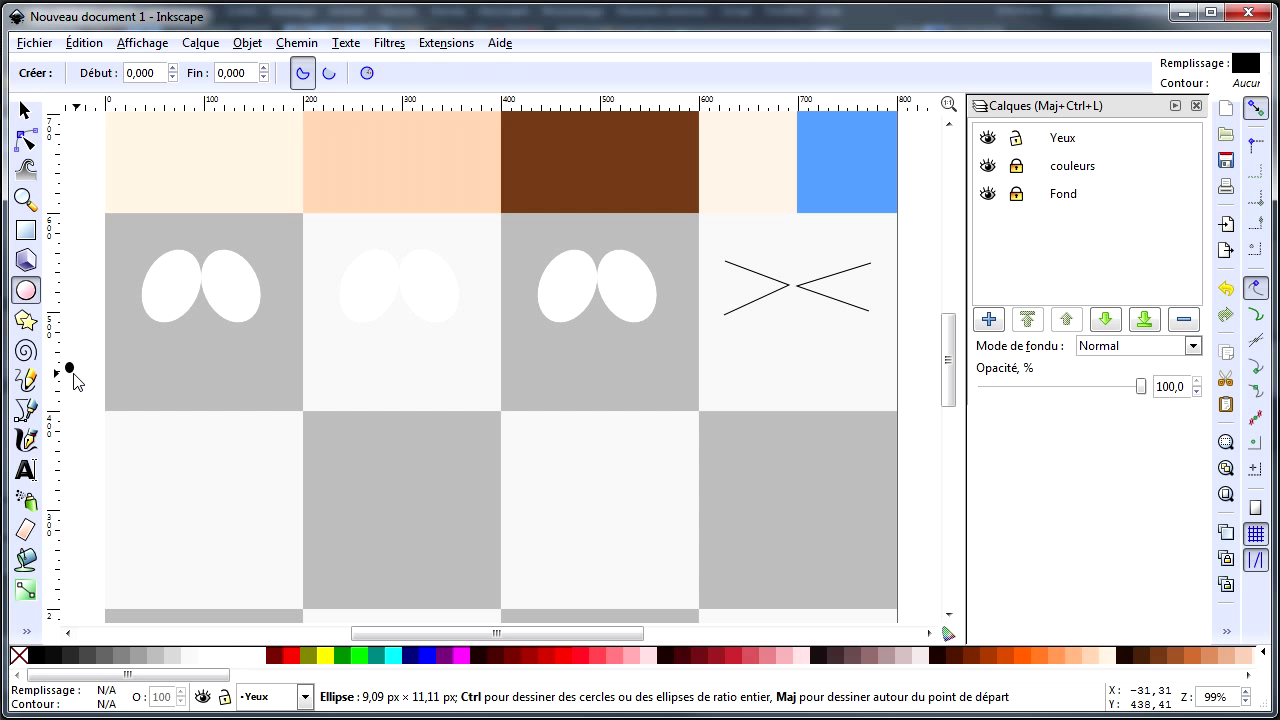
{"action": "left_click_drag", "start_coordinate": [73, 373], "coordinate": [70, 369], "text": "ctrl"}
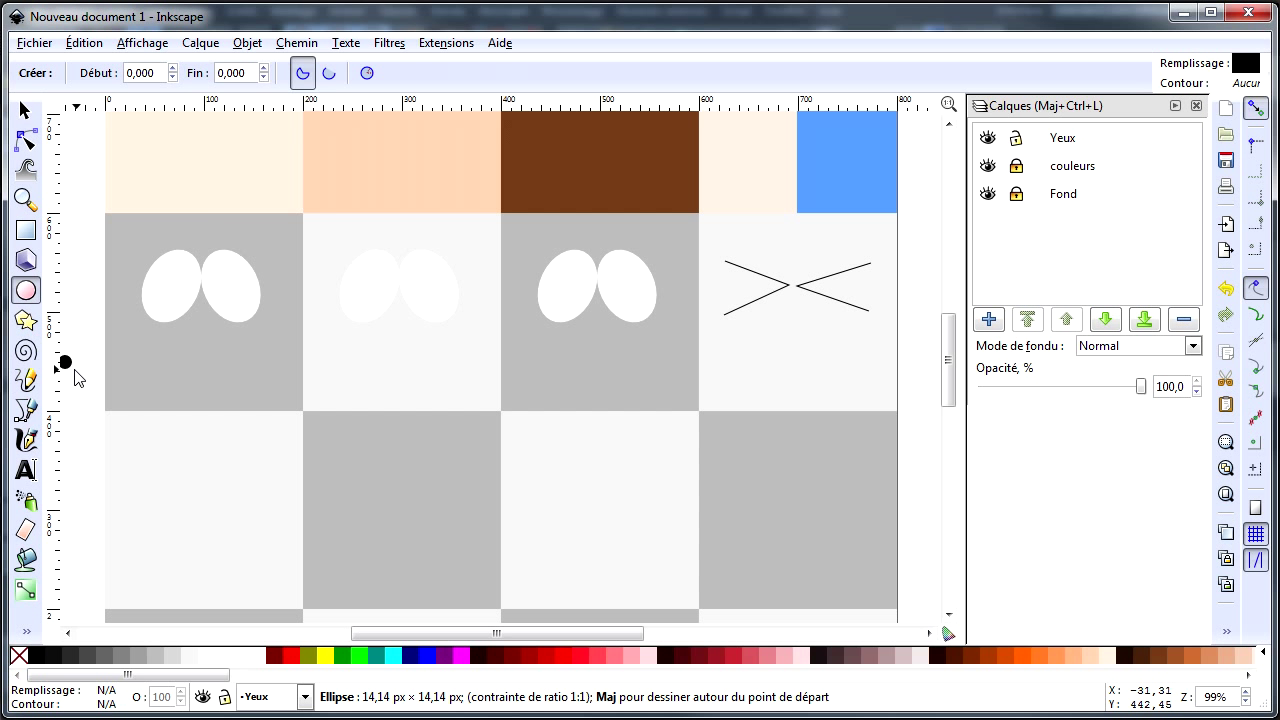
{"action": "left_click_drag", "start_coordinate": [70, 369], "coordinate": [68, 369], "text": "ctrl"}
{"action": "left_click", "coordinate": [24, 110]}
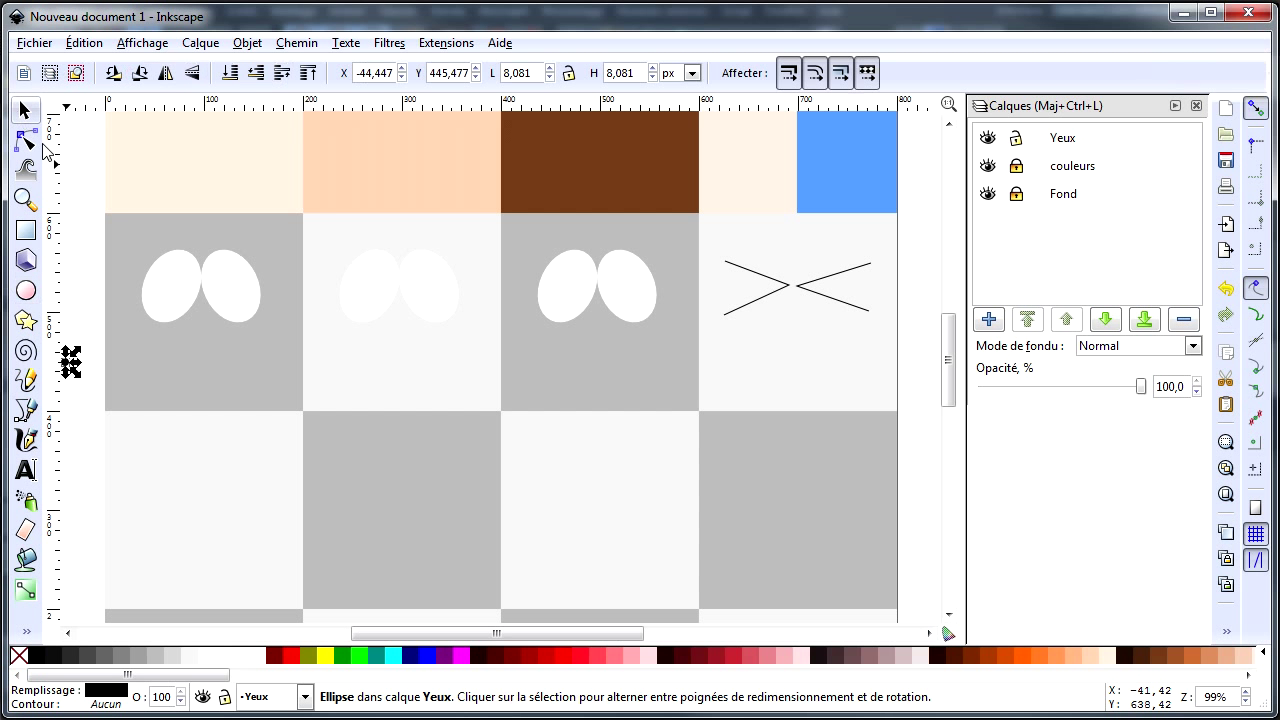
Step: Move the pupil into the first face's left eye and duplicate it into the right eye
{"action": "left_click_drag", "start_coordinate": [416, 633], "coordinate": [388, 633]}
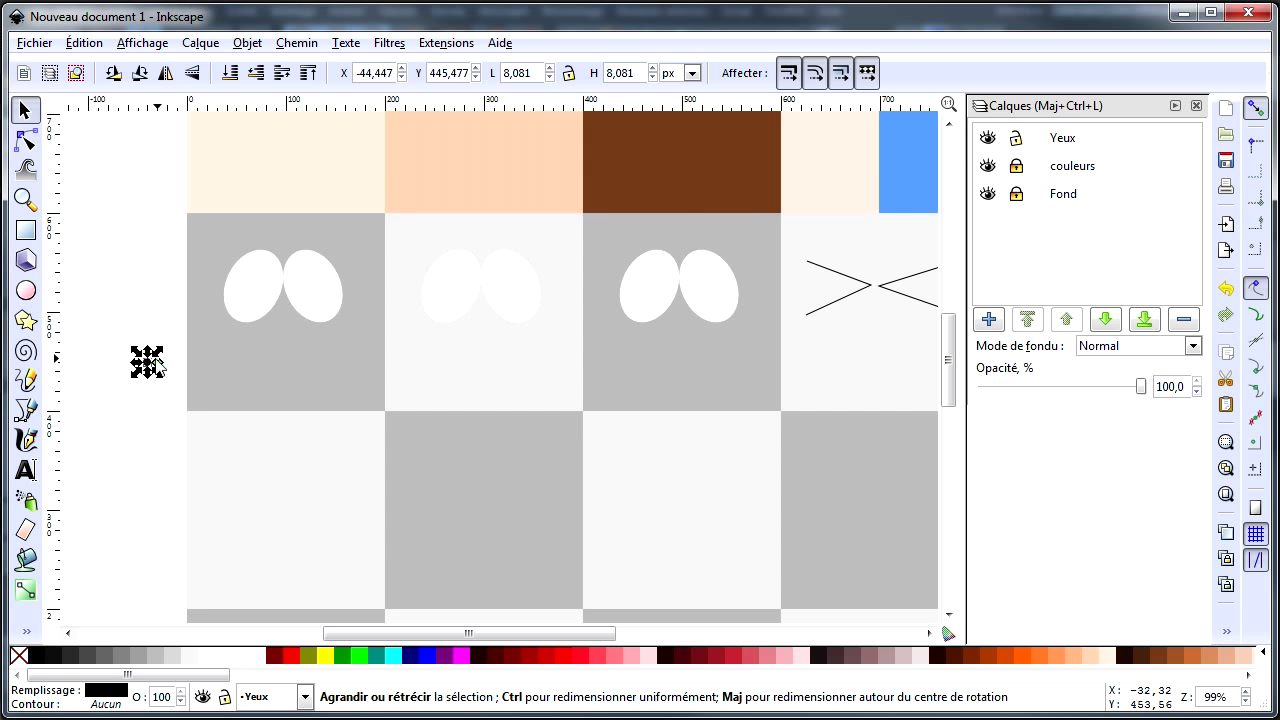
{"action": "scroll", "coordinate": [152, 356], "scroll_direction": "up", "scroll_amount": 2, "text": "ctrl"}
{"action": "left_click", "coordinate": [155, 428]}
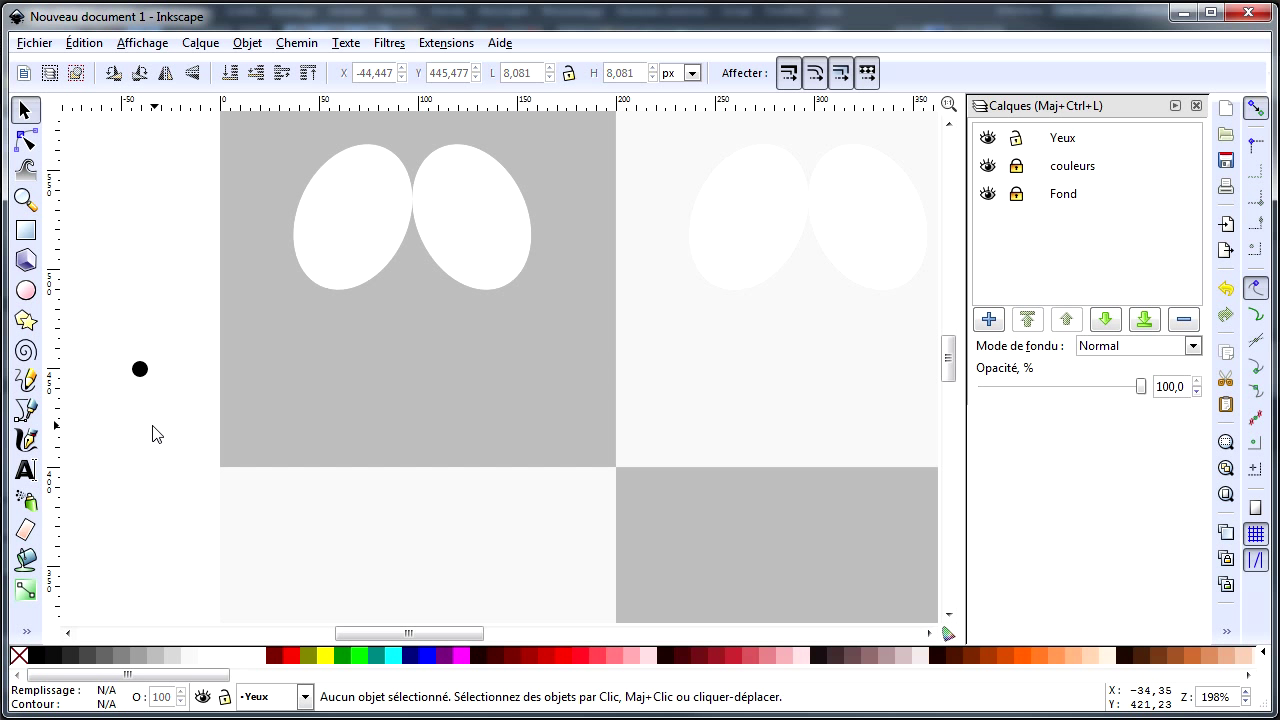
{"action": "left_click", "coordinate": [144, 374]}
{"action": "left_click_drag", "start_coordinate": [145, 377], "coordinate": [387, 219]}
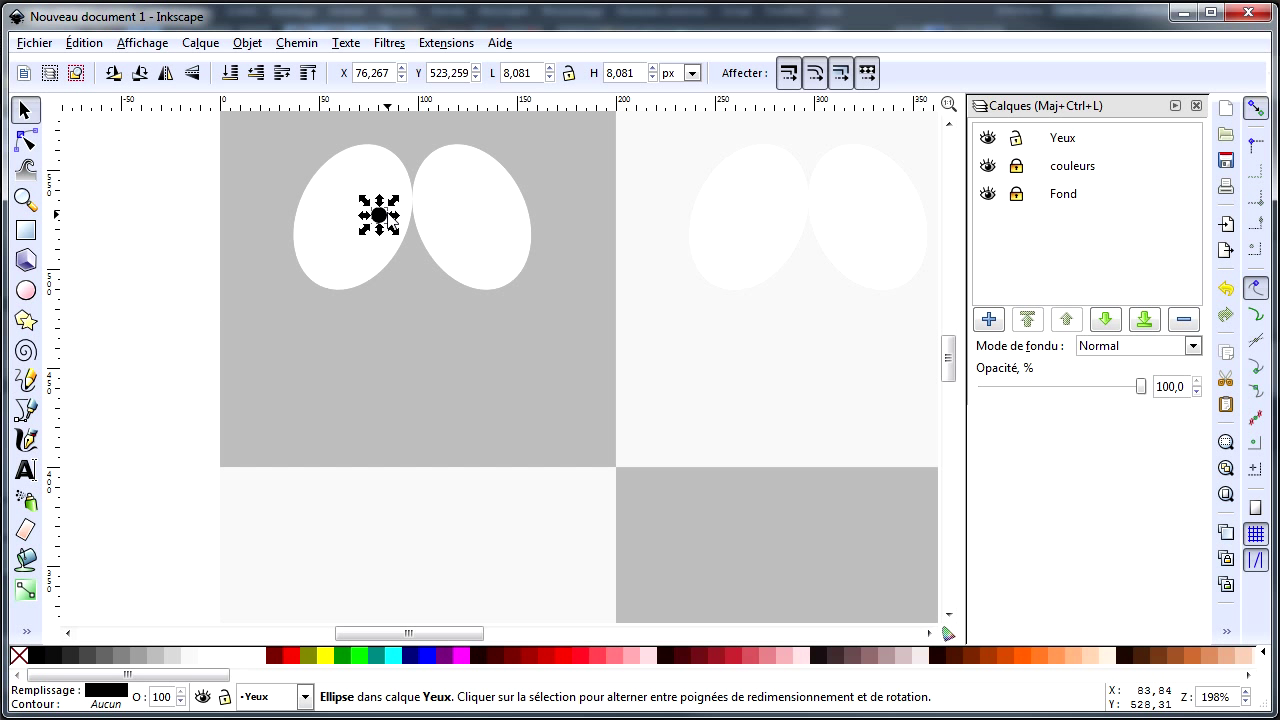
{"action": "key", "text": "ctrl+d"}
{"action": "key", "text": "shift+Right"}
{"action": "key", "text": "shift+Right"}
{"action": "key", "text": "Left"}
{"action": "key", "text": "Left"}
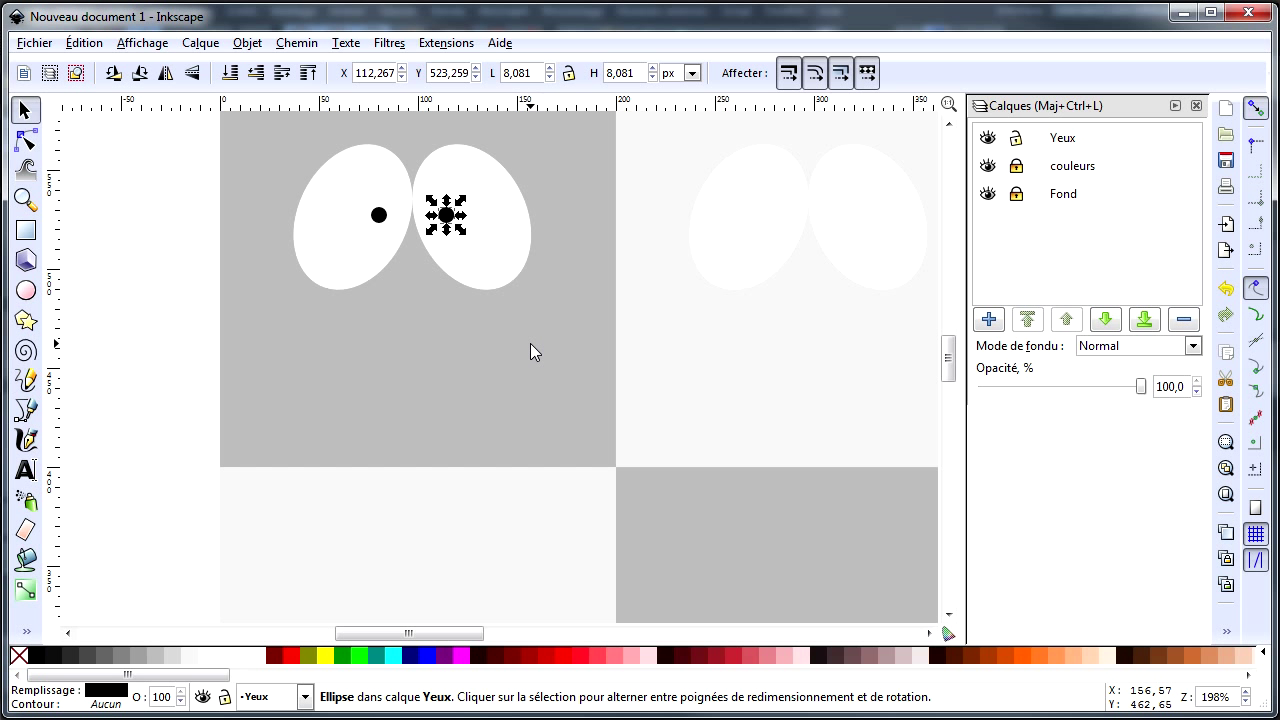
{"action": "left_click", "coordinate": [176, 411]}
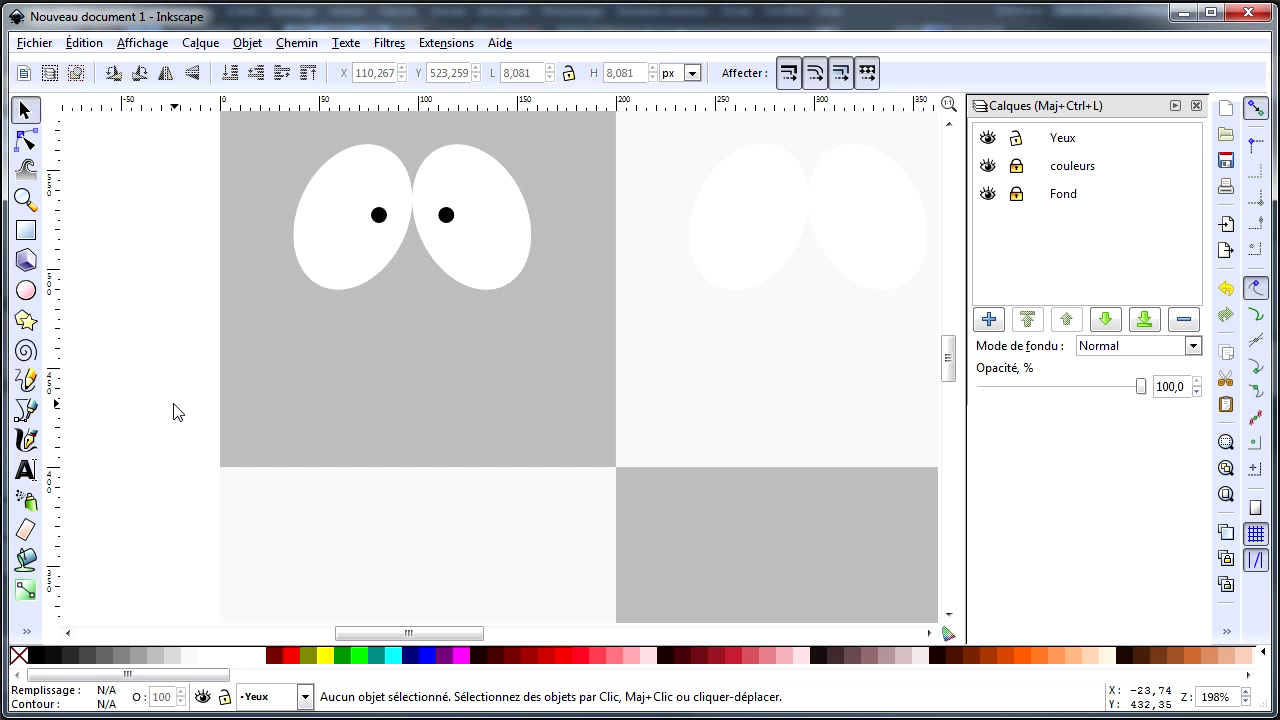
Step: Duplicate and nudge pupils into both eyes of the second and third faces
{"action": "left_click", "coordinate": [446, 218]}
{"action": "key", "text": "ctrl+d"}
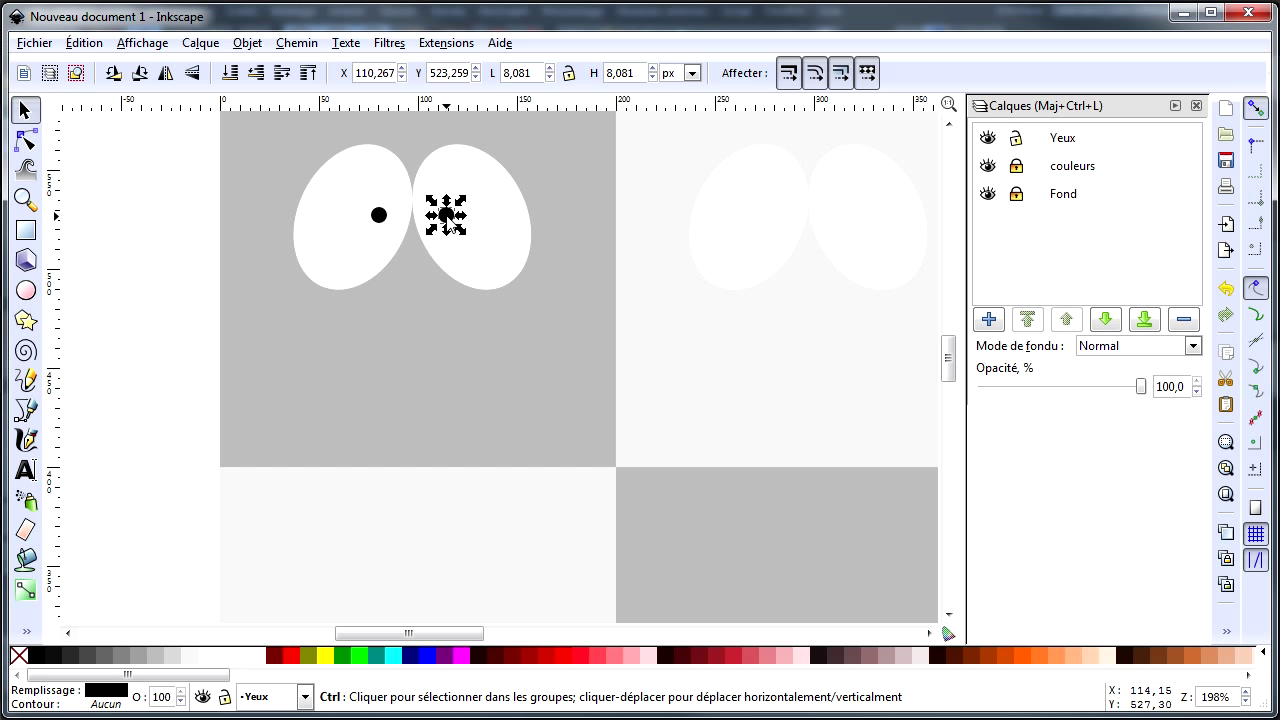
{"action": "key", "text": "shift+Right"}
{"action": "key", "text": "shift+Right"}
{"action": "key", "text": "shift+Right"}
{"action": "key", "text": "shift+Right"}
{"action": "key", "text": "shift+Right"}
{"action": "key", "text": "shift+Right"}
{"action": "key", "text": "shift+Right"}
{"action": "key", "text": "ctrl+d"}
{"action": "key", "text": "shift+Right"}
{"action": "key", "text": "shift+Right"}
{"action": "key", "text": "shift+Right"}
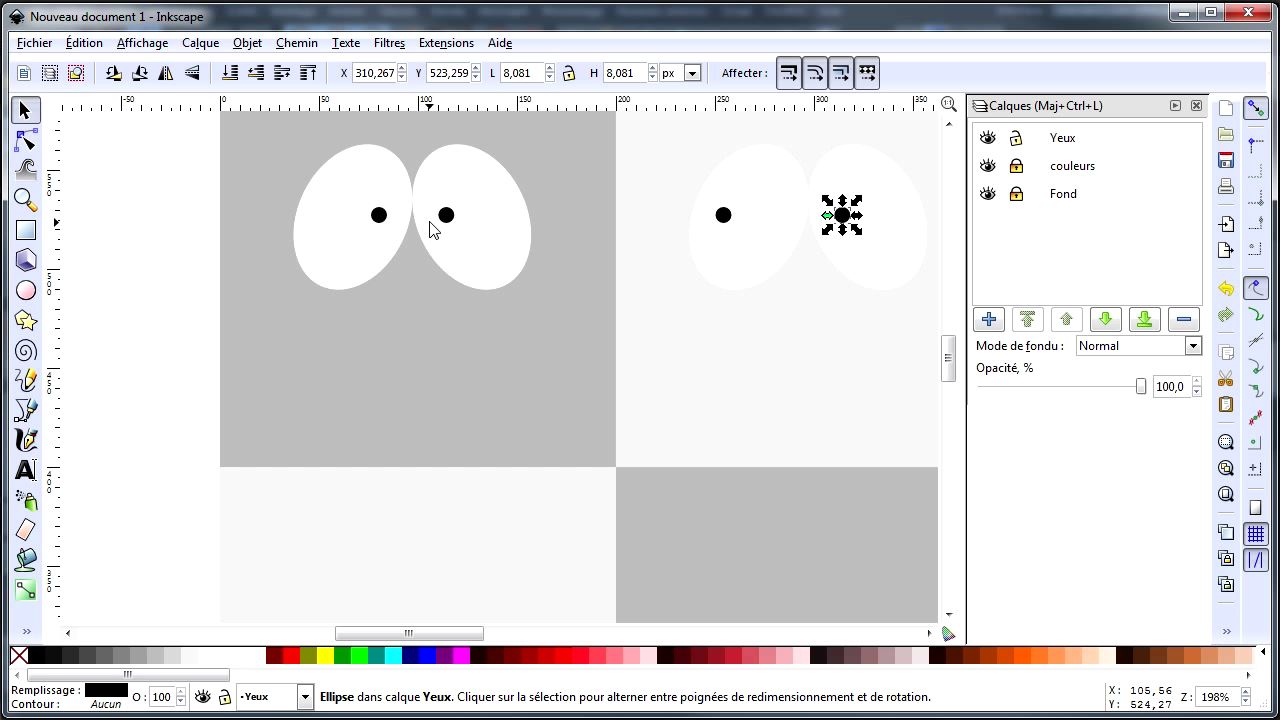
{"action": "left_click_drag", "start_coordinate": [398, 634], "coordinate": [500, 648]}
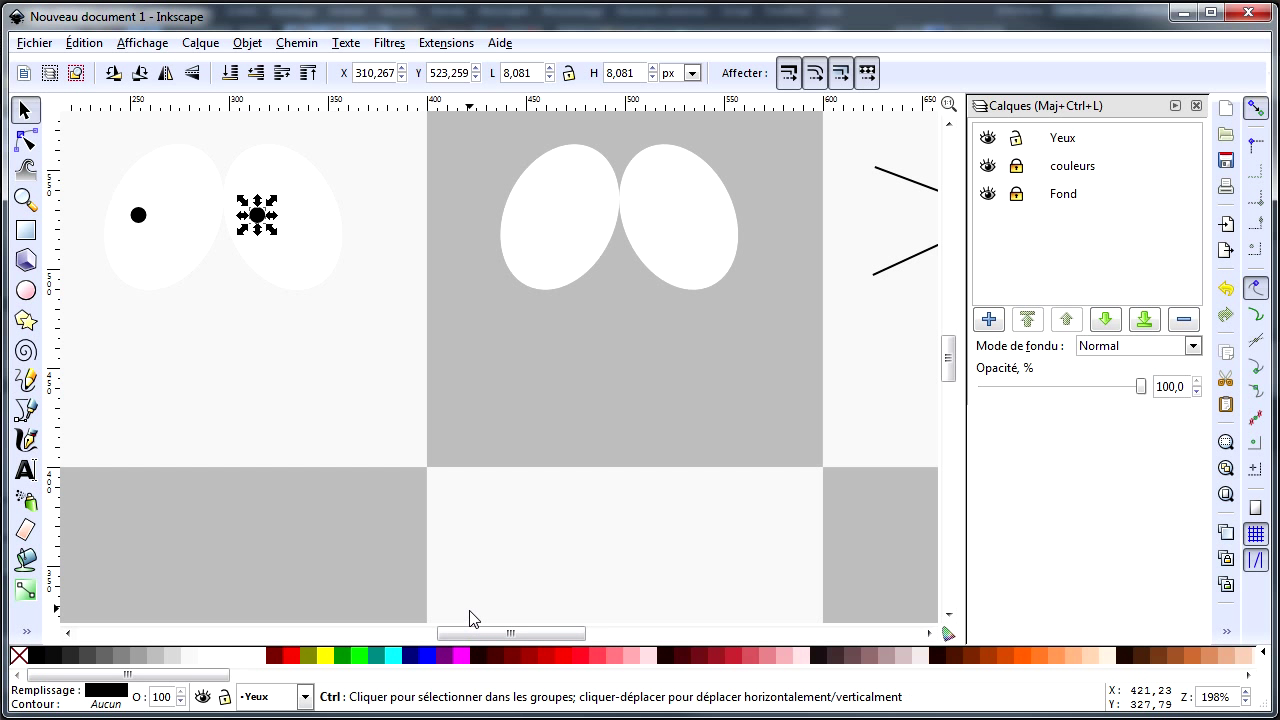
{"action": "key", "text": "shift+Right"}
{"action": "key", "text": "shift+Right"}
{"action": "key", "text": "shift+Right"}
{"action": "key", "text": "shift+Right"}
{"action": "key", "text": "shift+Right"}
{"action": "key", "text": "shift+Right"}
{"action": "key", "text": "shift+Right"}
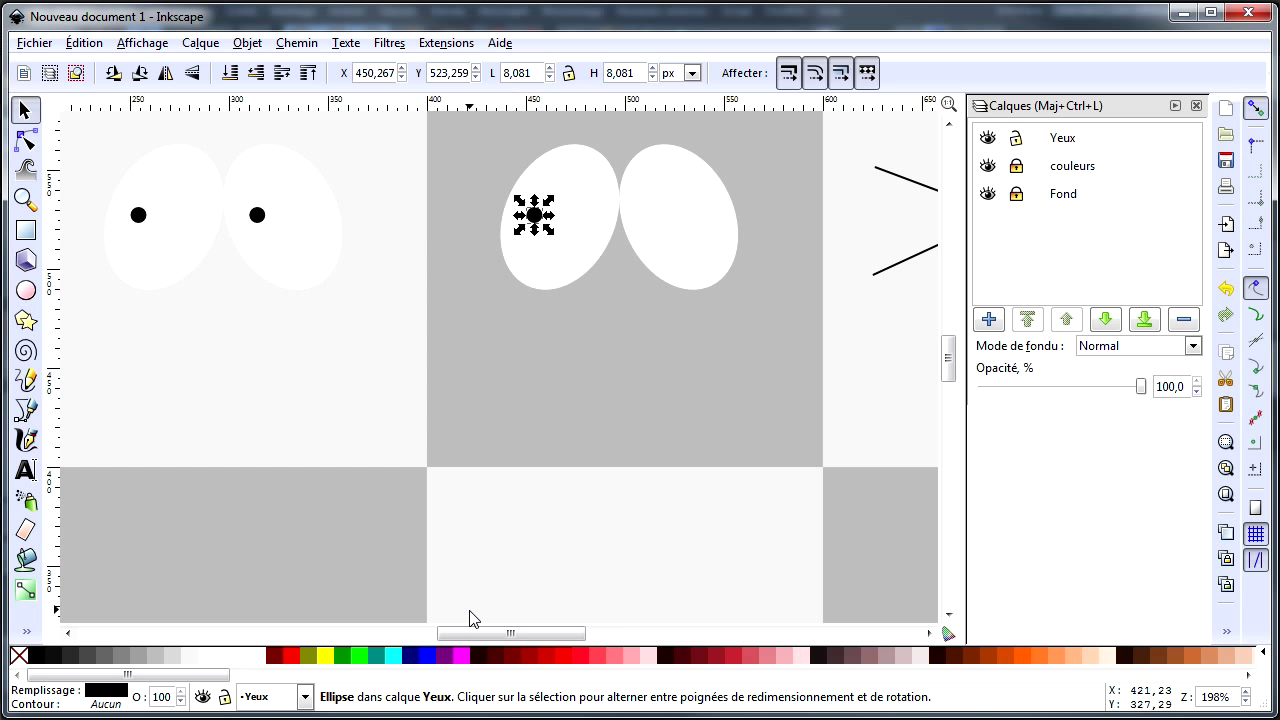
{"action": "key", "text": "shift+Right"}
{"action": "key", "text": "Right"}
{"action": "key", "text": "Right"}
{"action": "key", "text": "Right"}
{"action": "key", "text": "ctrl+d"}
{"action": "key", "text": "shift+Right"}
{"action": "key", "text": "shift+Right"}
{"action": "key", "text": "shift+Right"}
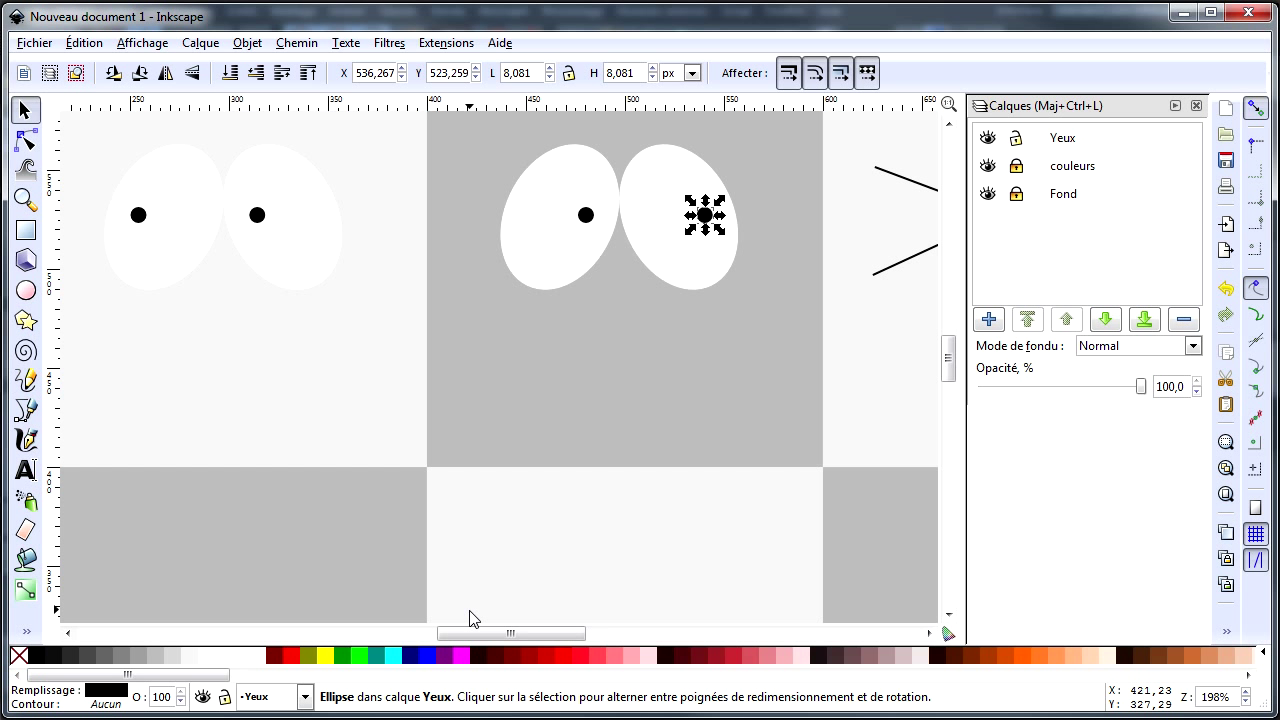
{"action": "left_click", "coordinate": [460, 515]}
Step: Lock the Yeux layer in the Layers panel
{"action": "scroll", "coordinate": [426, 521], "scroll_direction": "down", "scroll_amount": 1, "text": "ctrl"}
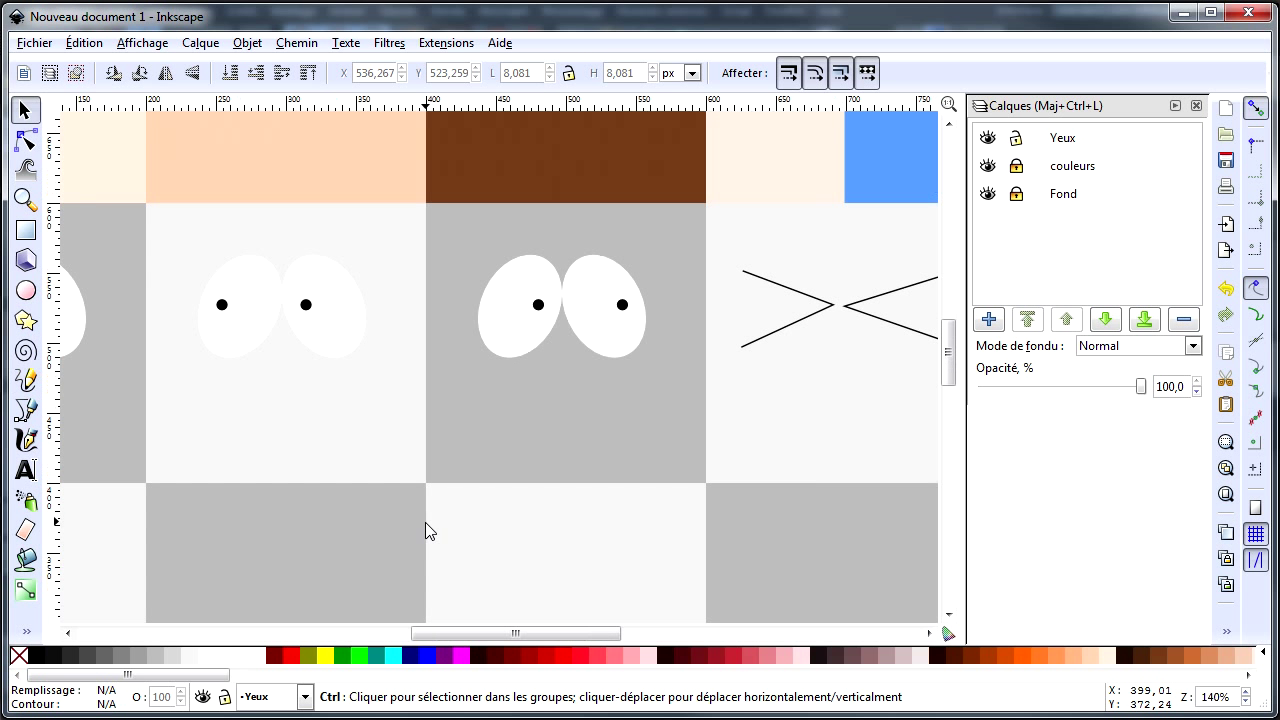
{"action": "scroll", "coordinate": [426, 521], "scroll_direction": "down", "scroll_amount": 2, "text": "ctrl"}
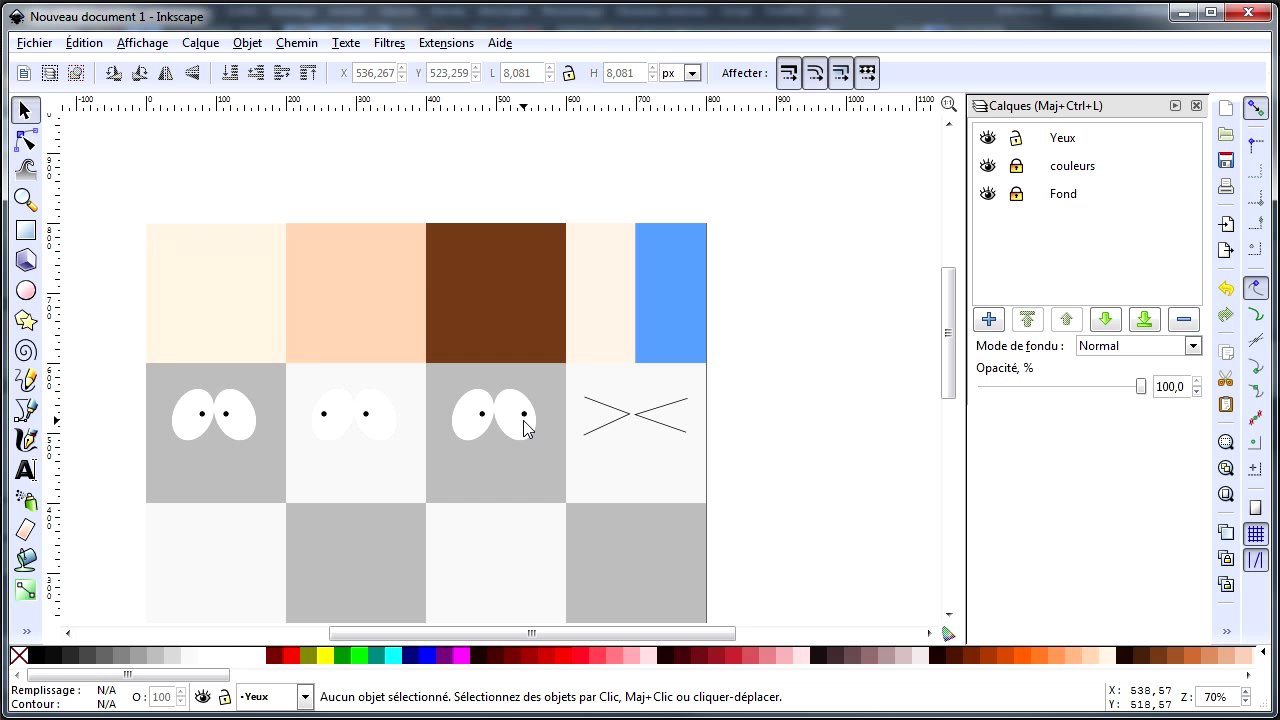
{"action": "left_click", "coordinate": [1016, 141]}
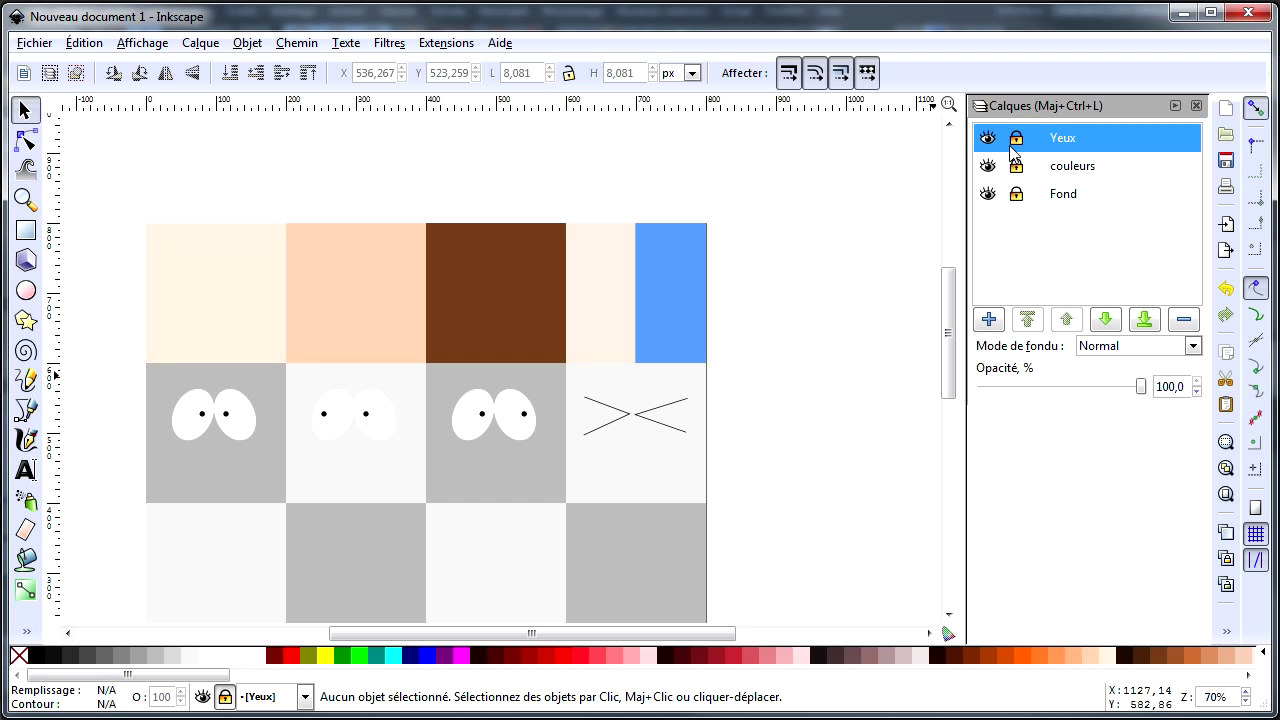
{"action": "left_click_drag", "start_coordinate": [944, 318], "coordinate": [944, 345]}
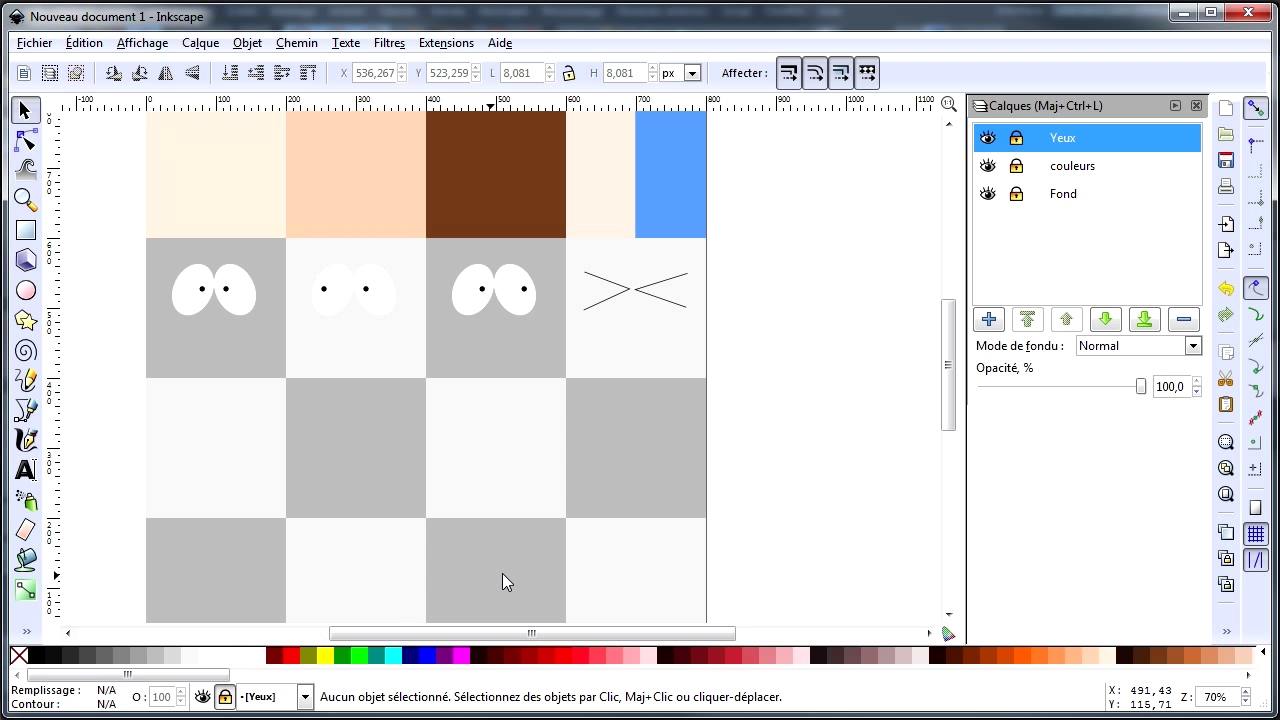
{"action": "scroll", "coordinate": [431, 462], "scroll_direction": "up", "scroll_amount": 1, "text": "ctrl"}
{"action": "left_click_drag", "start_coordinate": [498, 633], "coordinate": [461, 633]}
{"action": "left_click_drag", "start_coordinate": [948, 366], "coordinate": [948, 390]}
{"action": "left_click_drag", "start_coordinate": [585, 634], "coordinate": [599, 634]}
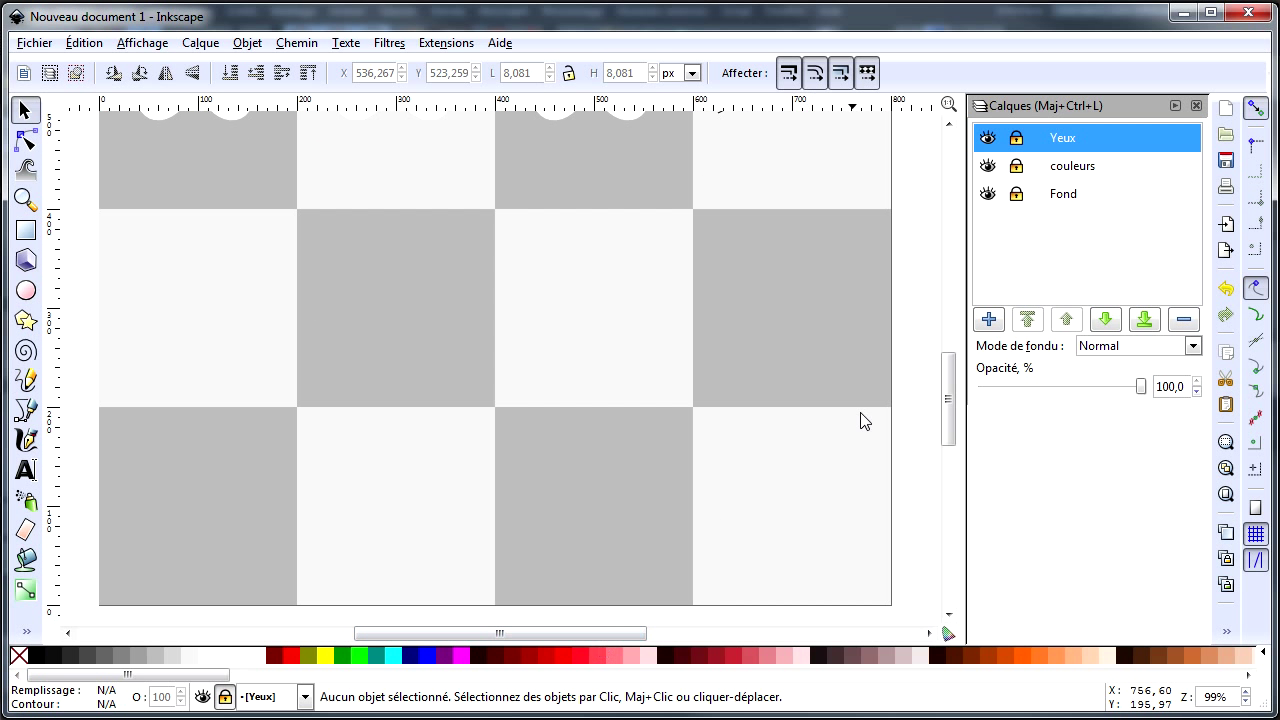
{"action": "left_click_drag", "start_coordinate": [947, 400], "coordinate": [946, 391]}
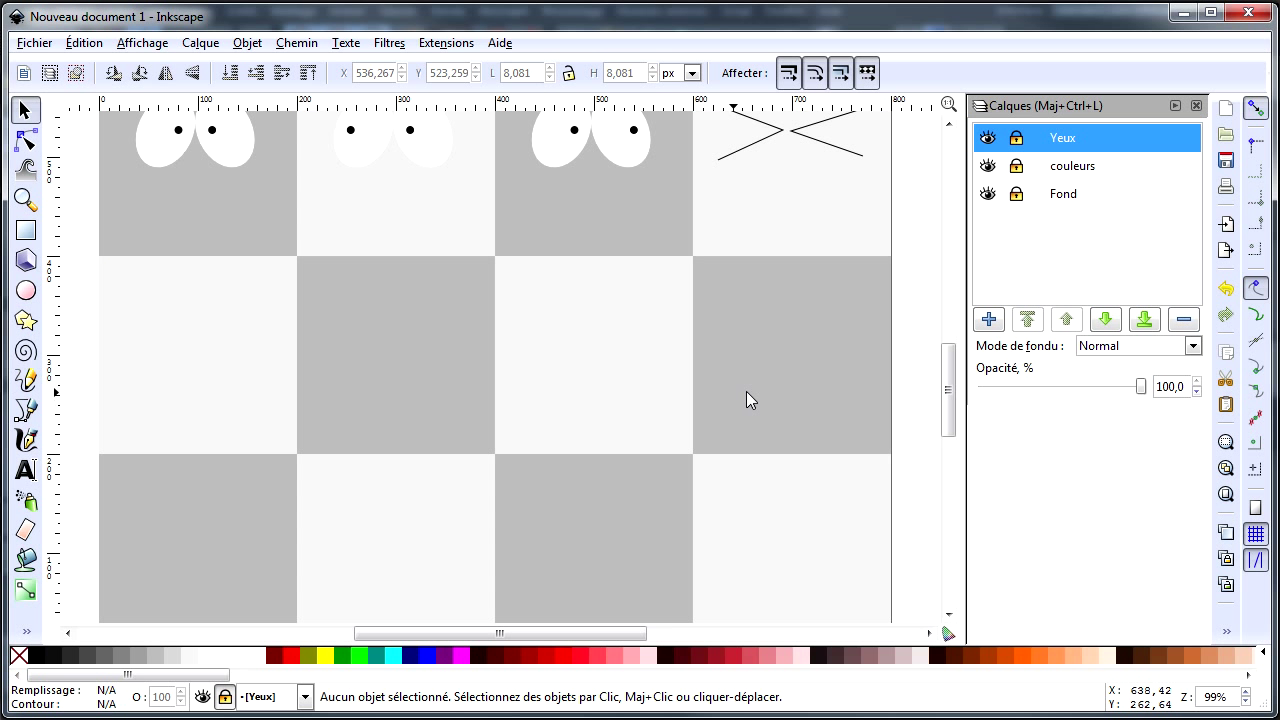
Step: Try starting a mouth line with the pen, then return to the selector
{"action": "left_click", "coordinate": [27, 410]}
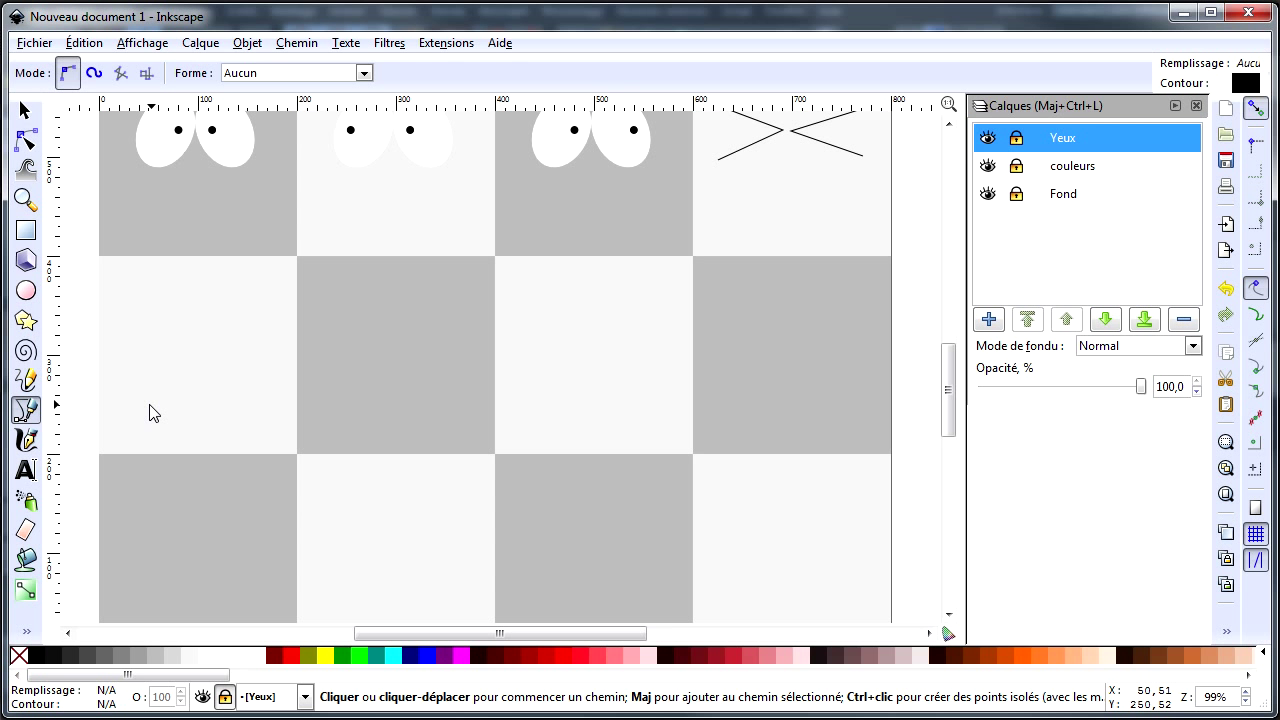
{"action": "left_click", "coordinate": [153, 414]}
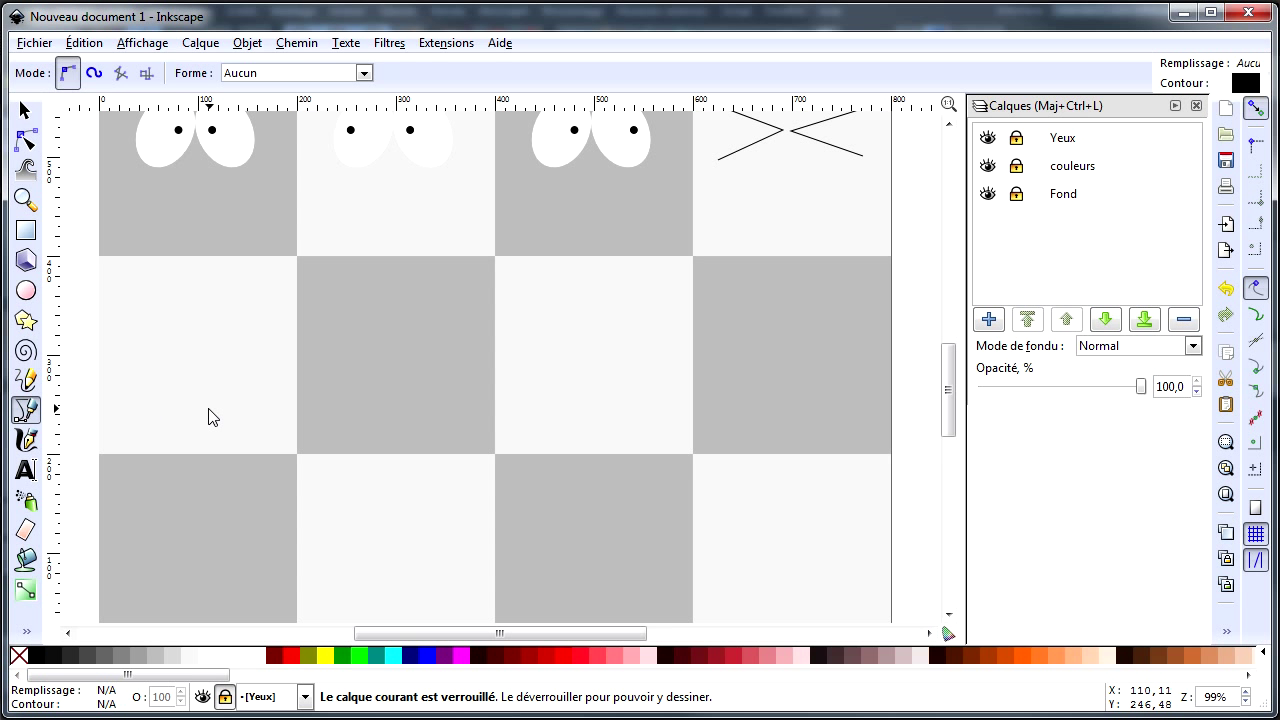
{"action": "left_click", "coordinate": [25, 110]}
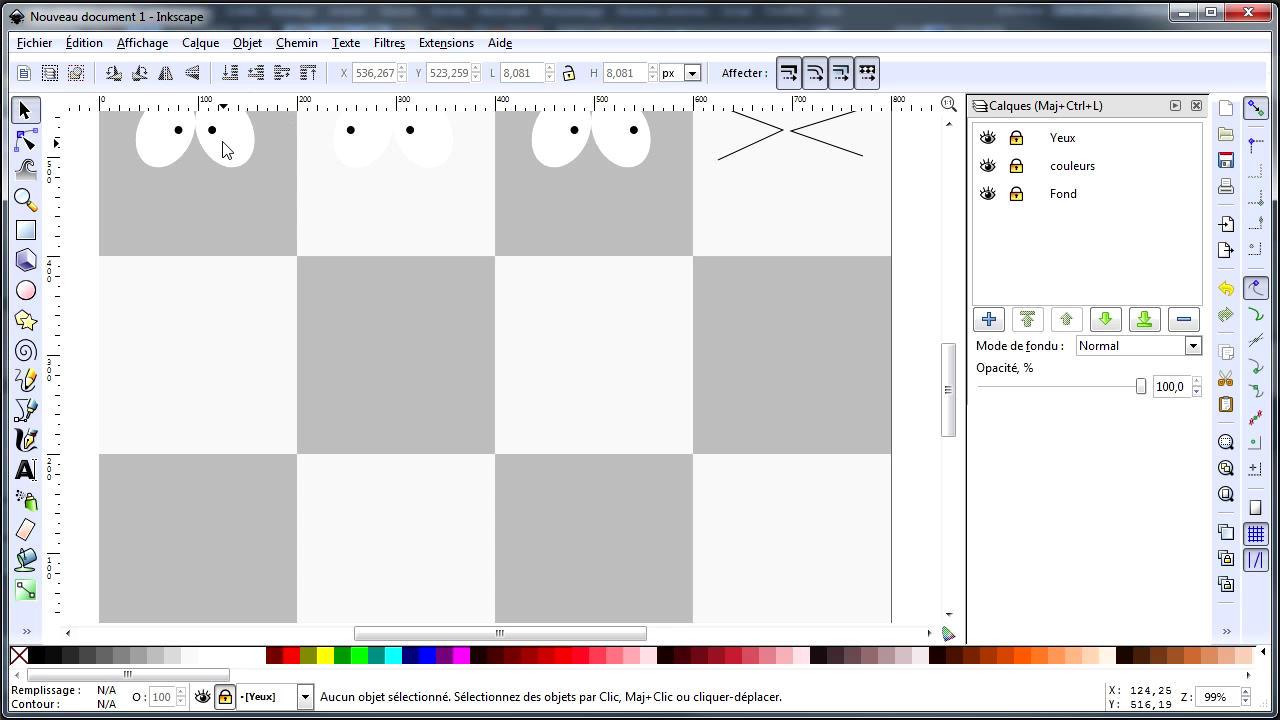
Step: Create a Bouches layer and draw a smile curve under the first face's eyes
{"action": "left_click", "coordinate": [988, 319]}
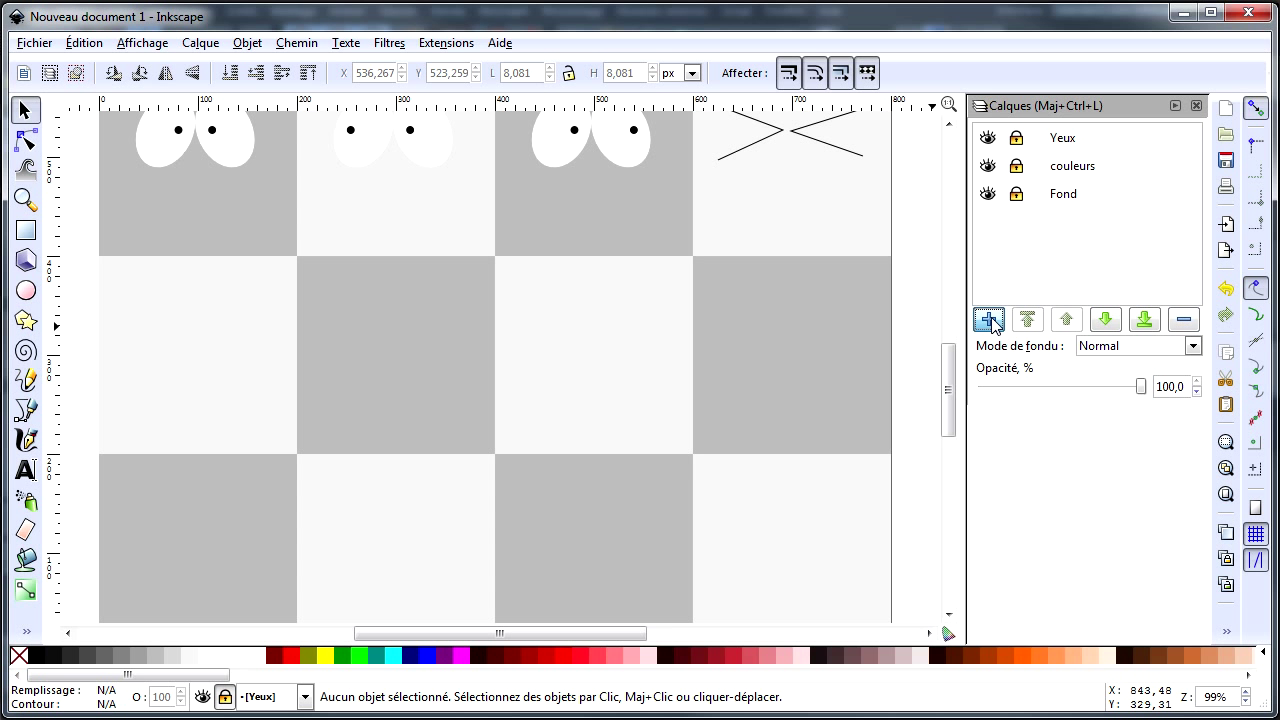
{"action": "type", "text": "B"}
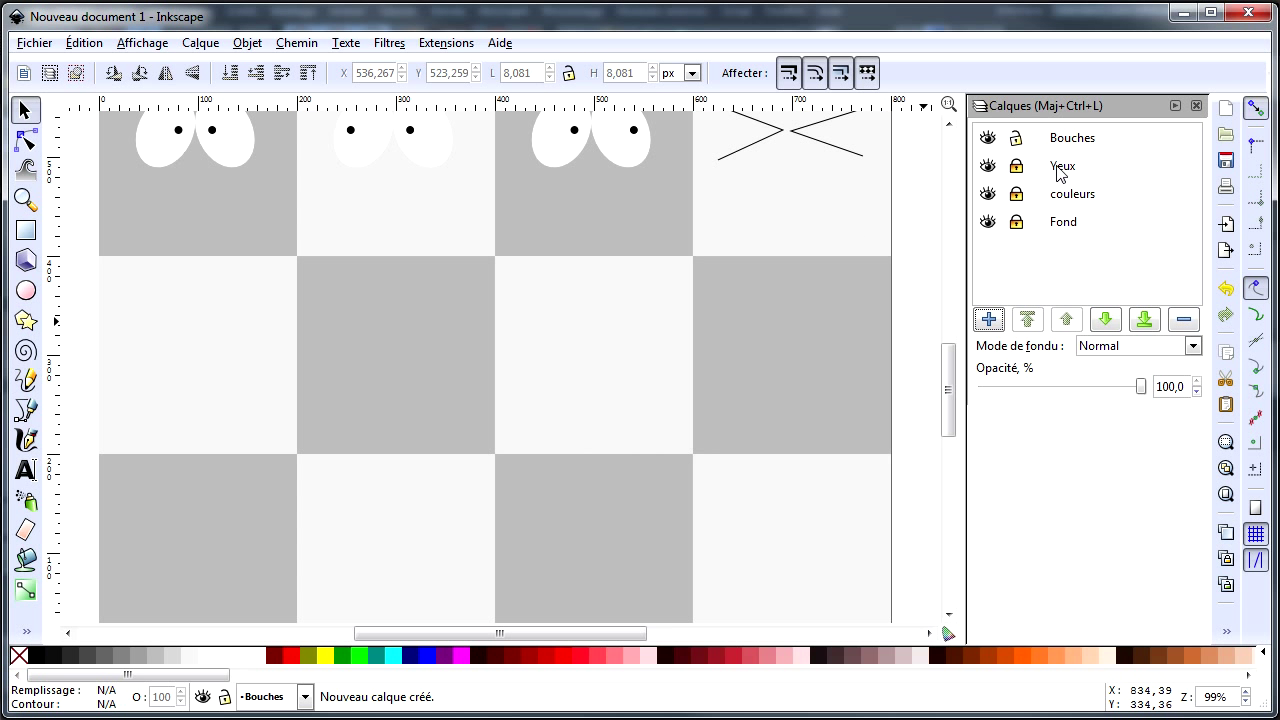
{"action": "left_click", "coordinate": [1036, 144]}
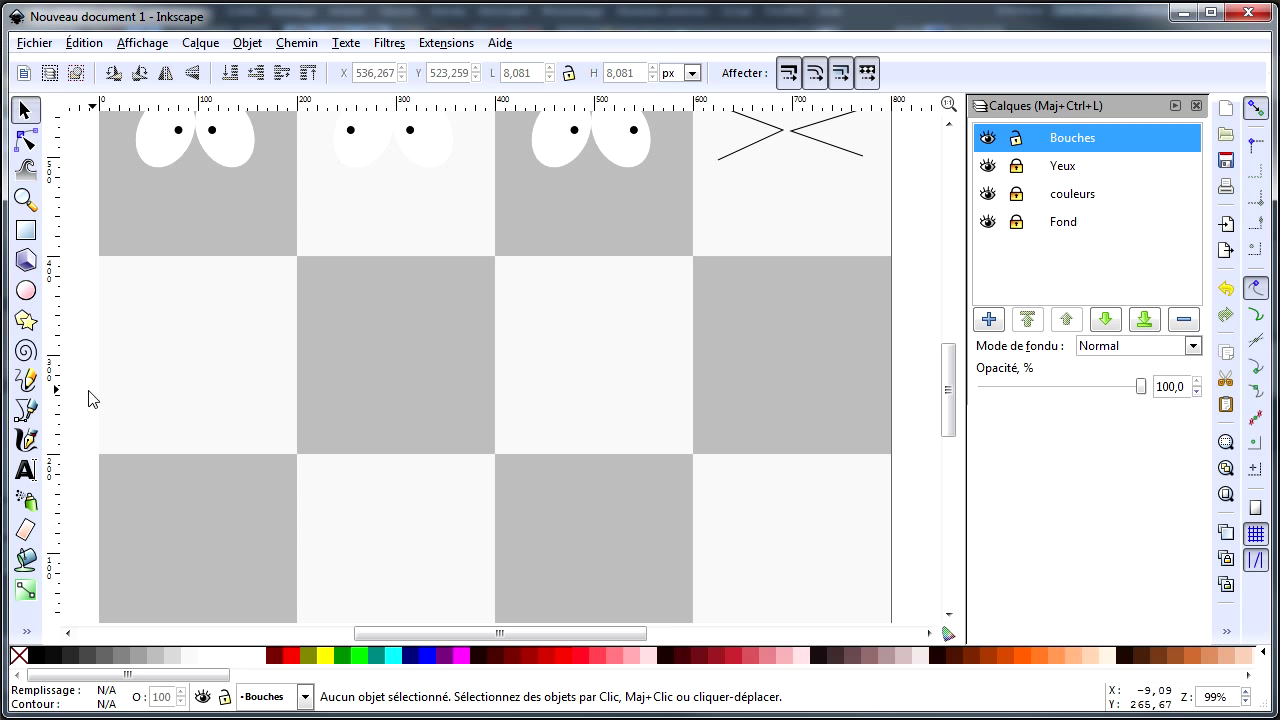
{"action": "left_click", "coordinate": [26, 410]}
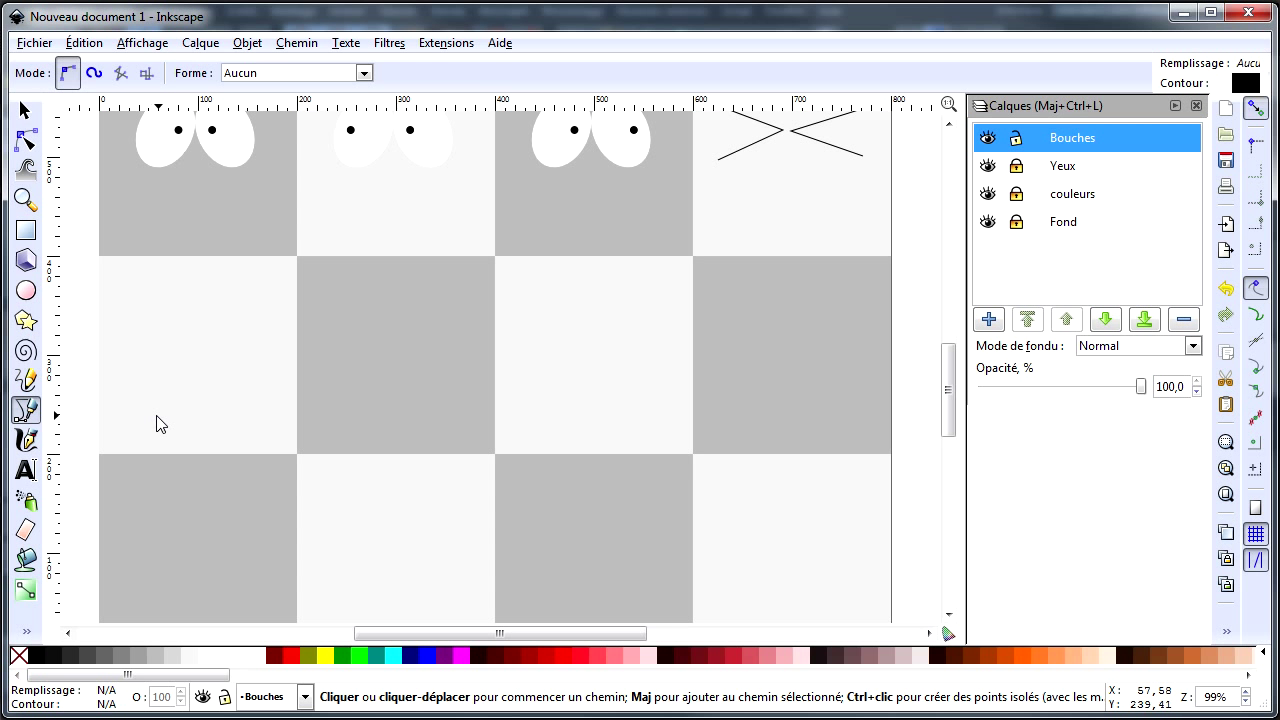
{"action": "left_click", "coordinate": [158, 412]}
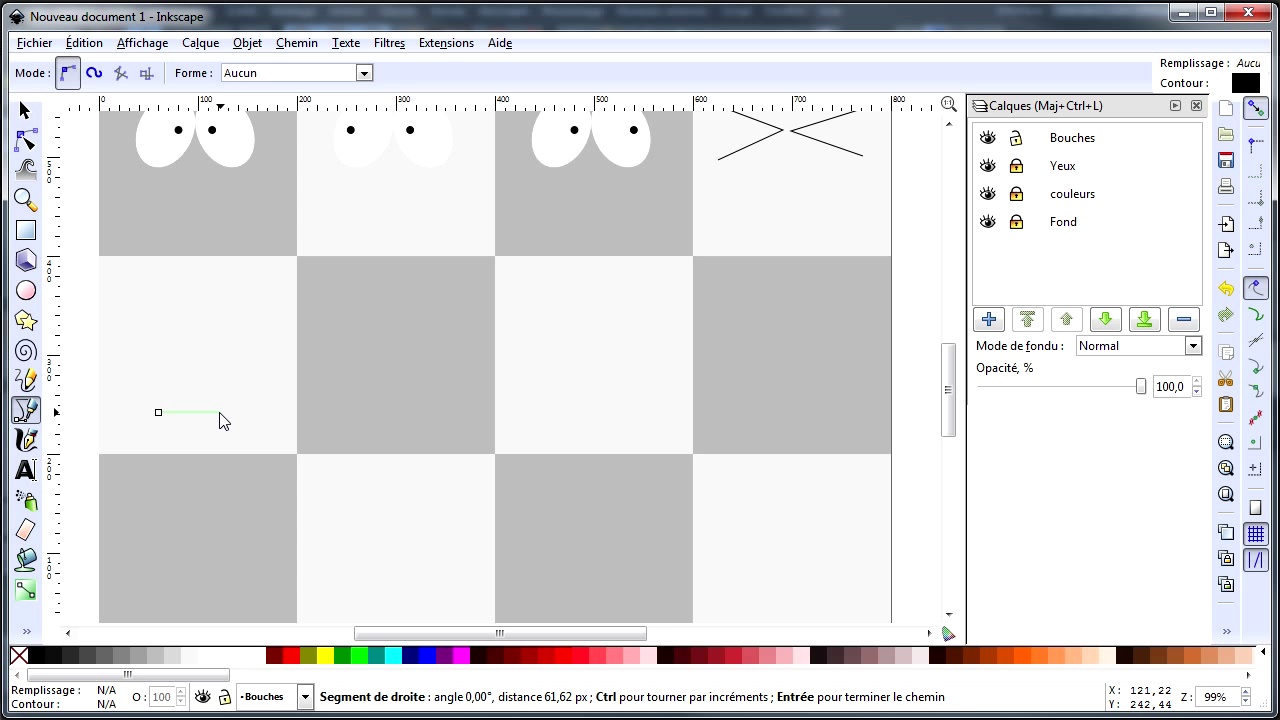
{"action": "key", "text": "Return"}
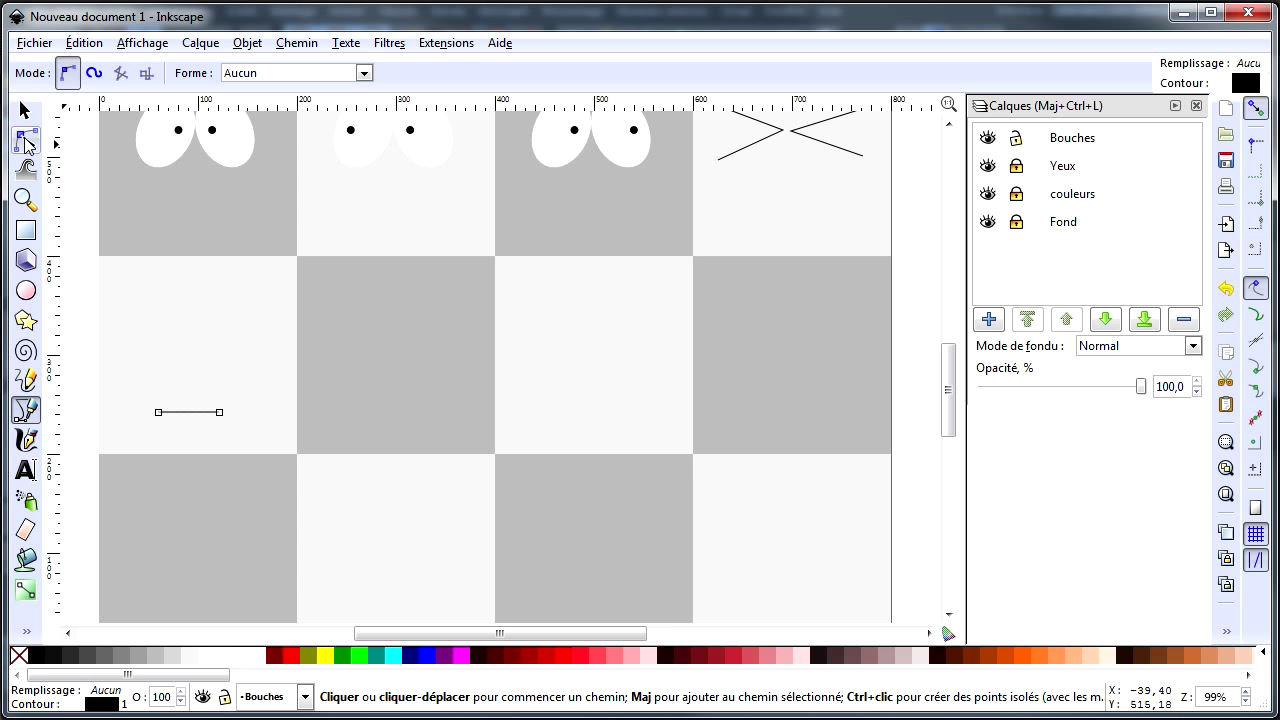
{"action": "left_click", "coordinate": [26, 141]}
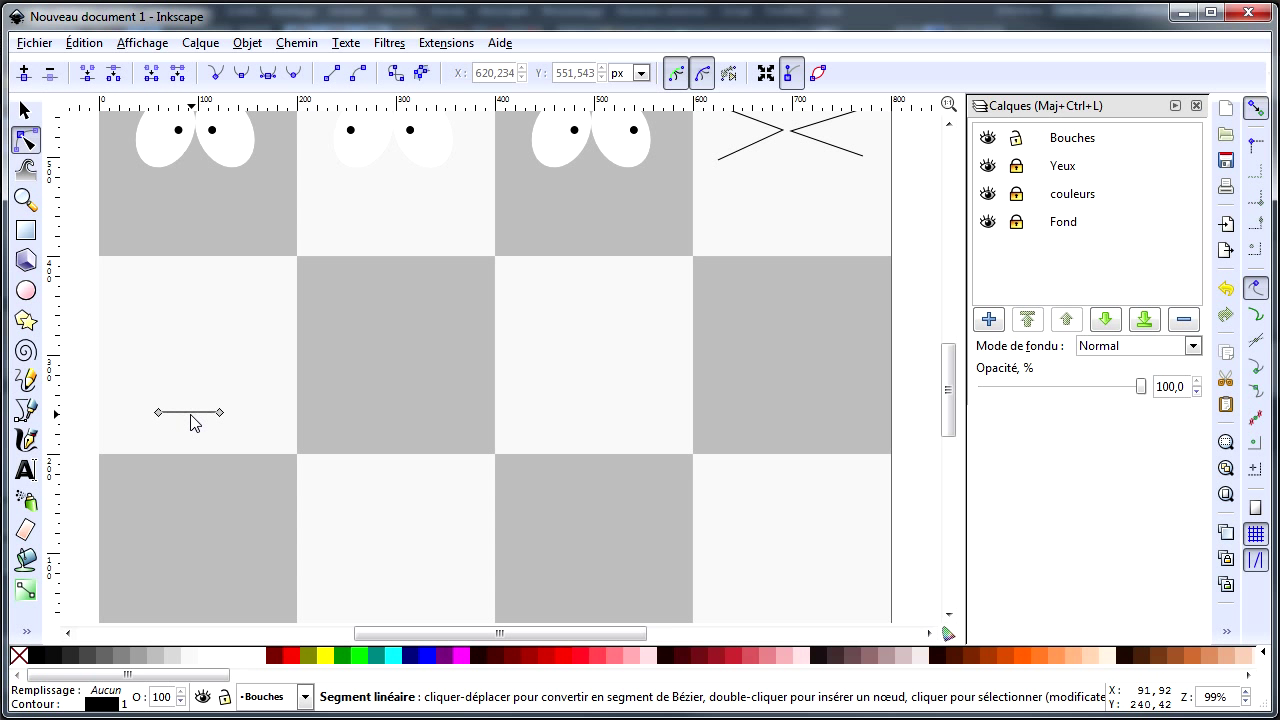
{"action": "left_click_drag", "start_coordinate": [193, 419], "coordinate": [193, 427]}
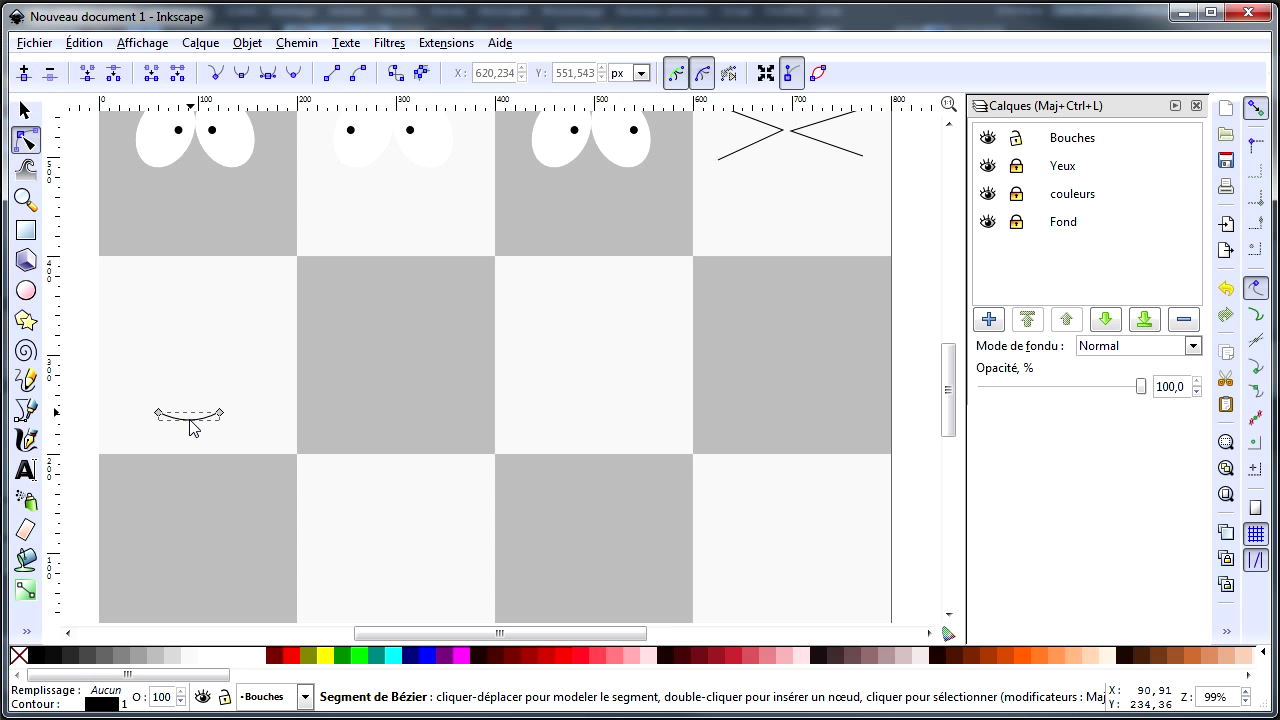
{"action": "left_click", "coordinate": [88, 444]}
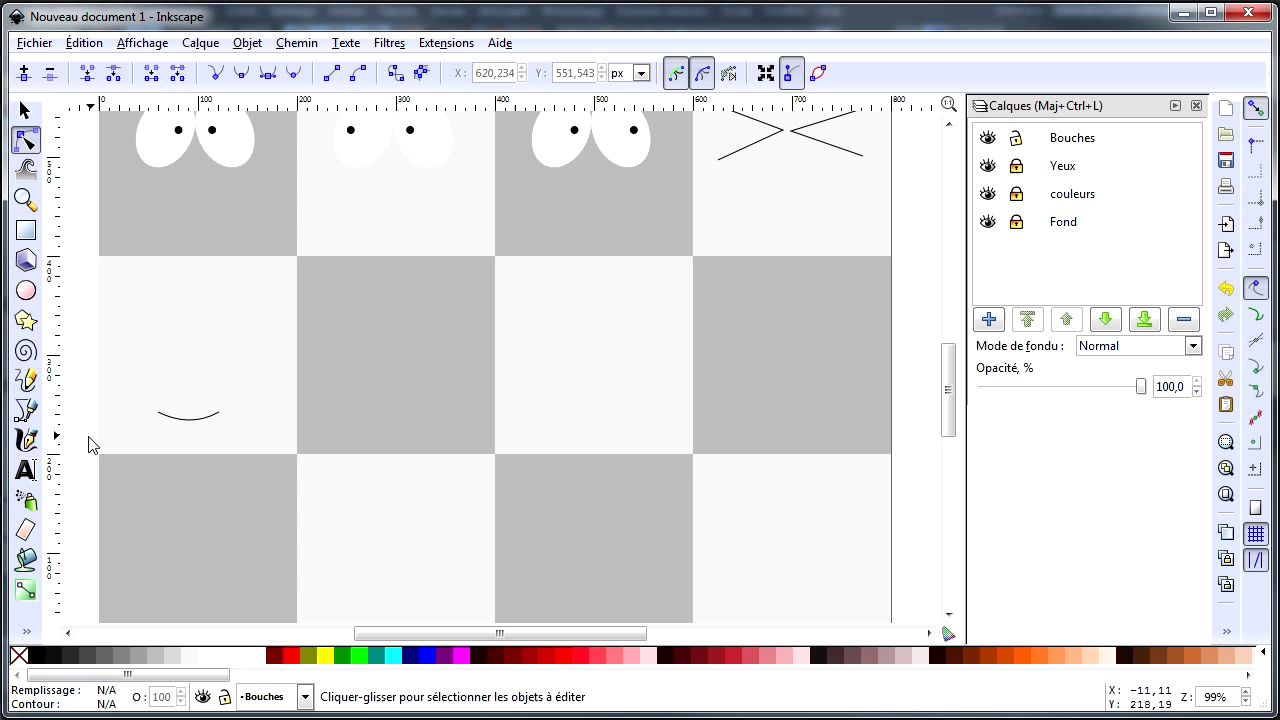
Step: Duplicate the smile into the second mouth cell and bend it into a frown
{"action": "left_click", "coordinate": [25, 110]}
{"action": "left_click", "coordinate": [206, 418]}
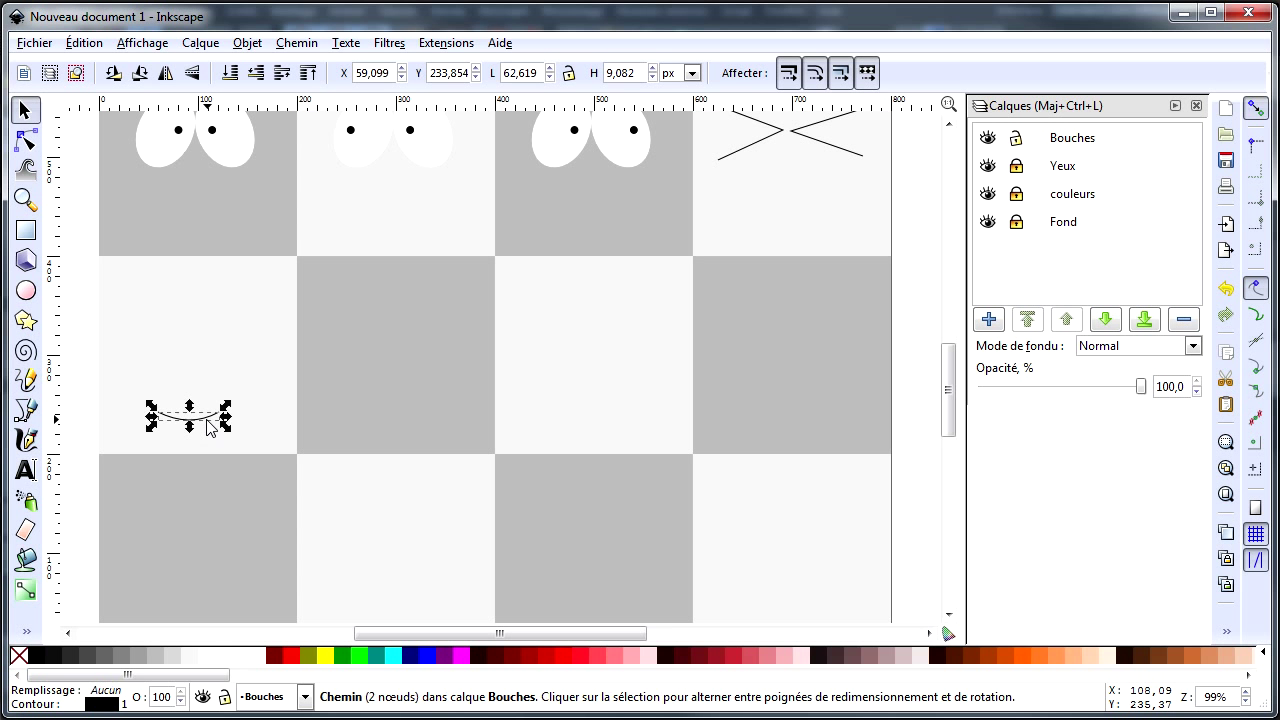
{"action": "key", "text": "ctrl+d"}
{"action": "key", "text": "shift+Right"}
{"action": "key", "text": "shift+Right"}
{"action": "key", "text": "shift+Right"}
{"action": "key", "text": "shift+Right"}
{"action": "key", "text": "shift+Right"}
{"action": "key", "text": "shift+Right"}
{"action": "key", "text": "shift+Right"}
{"action": "key", "text": "shift+Right"}
{"action": "key", "text": "shift+Right"}
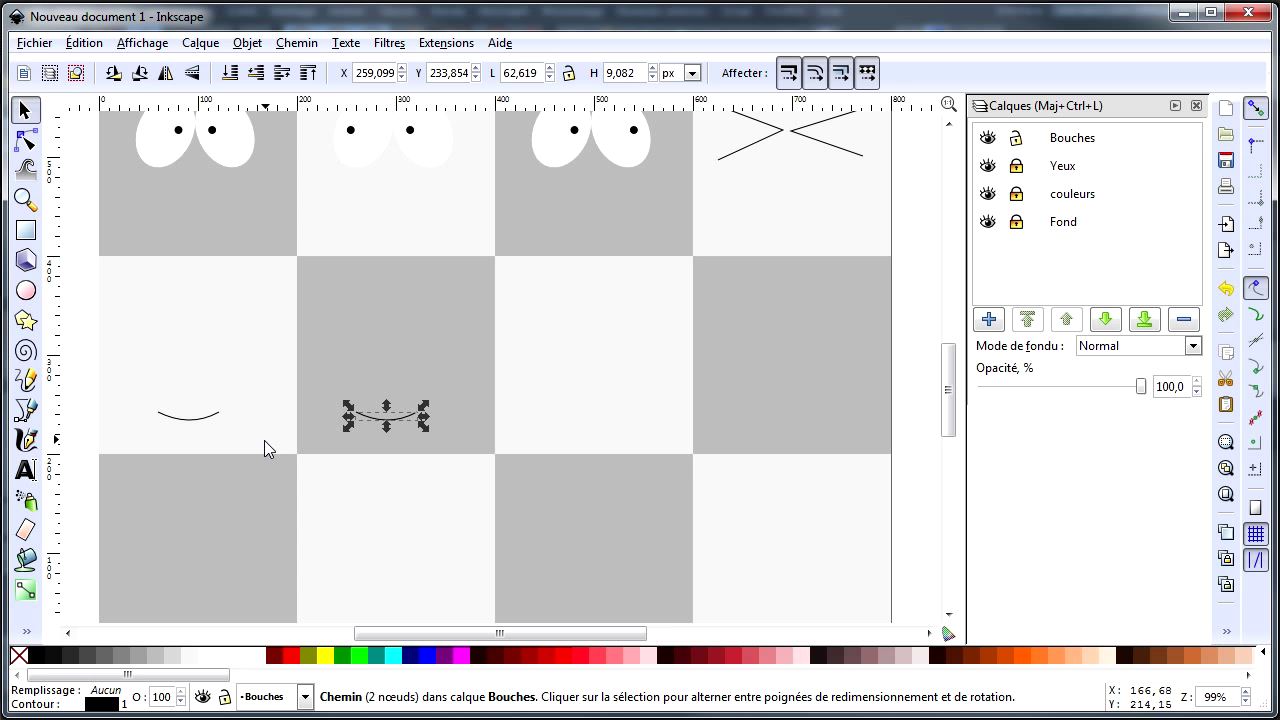
{"action": "key", "text": "shift+Right"}
{"action": "key", "text": "Left"}
{"action": "key", "text": "Left"}
{"action": "key", "text": "Left"}
{"action": "key", "text": "Left"}
{"action": "key", "text": "Left"}
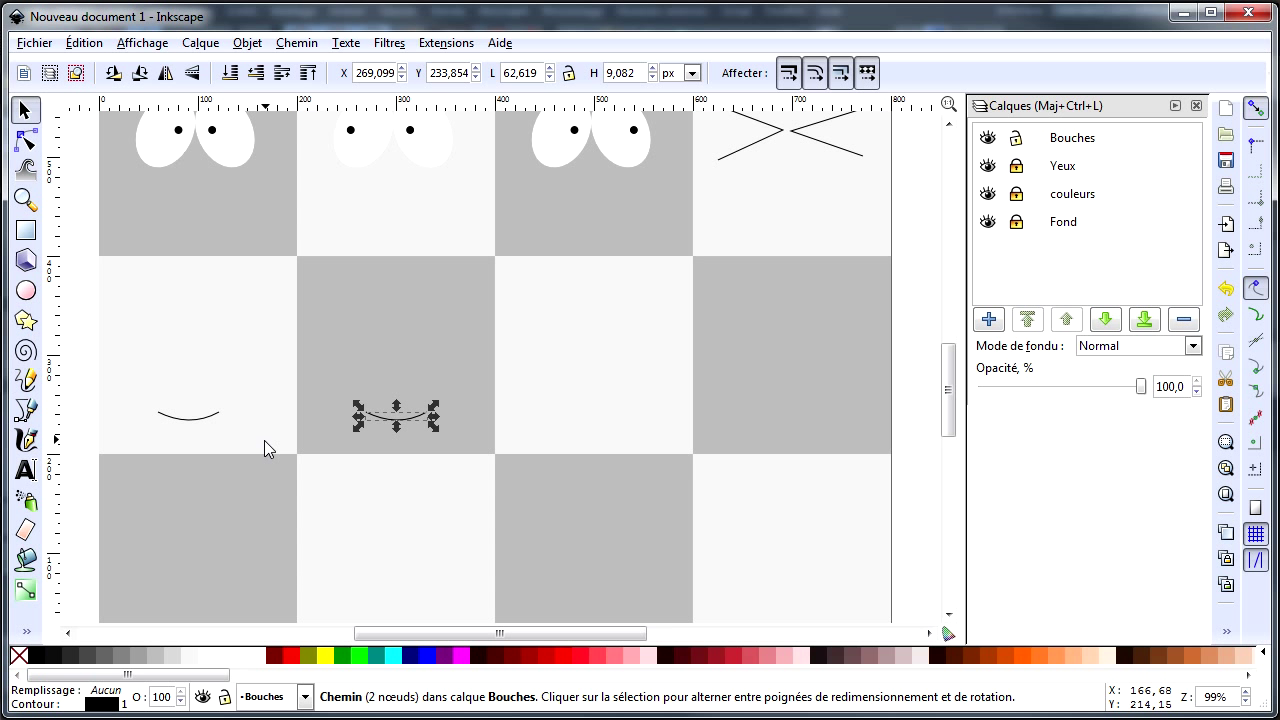
{"action": "left_click", "coordinate": [25, 140]}
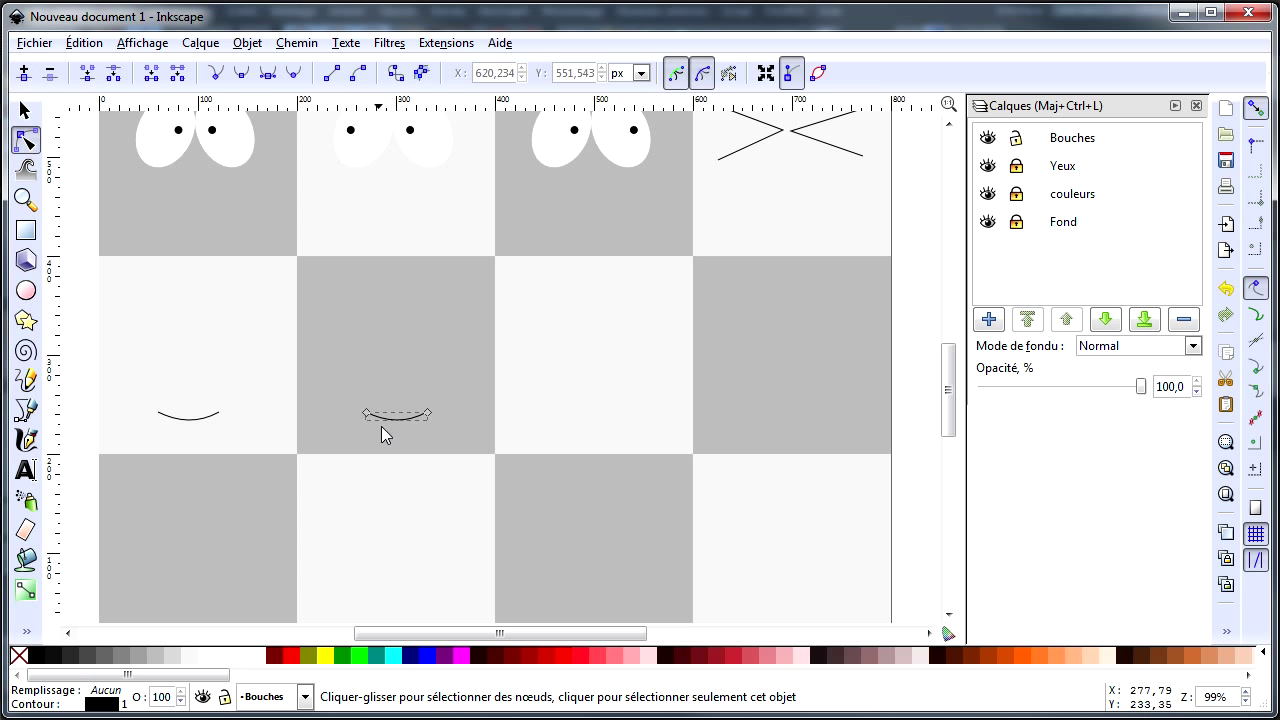
{"action": "left_click_drag", "start_coordinate": [395, 422], "coordinate": [398, 405]}
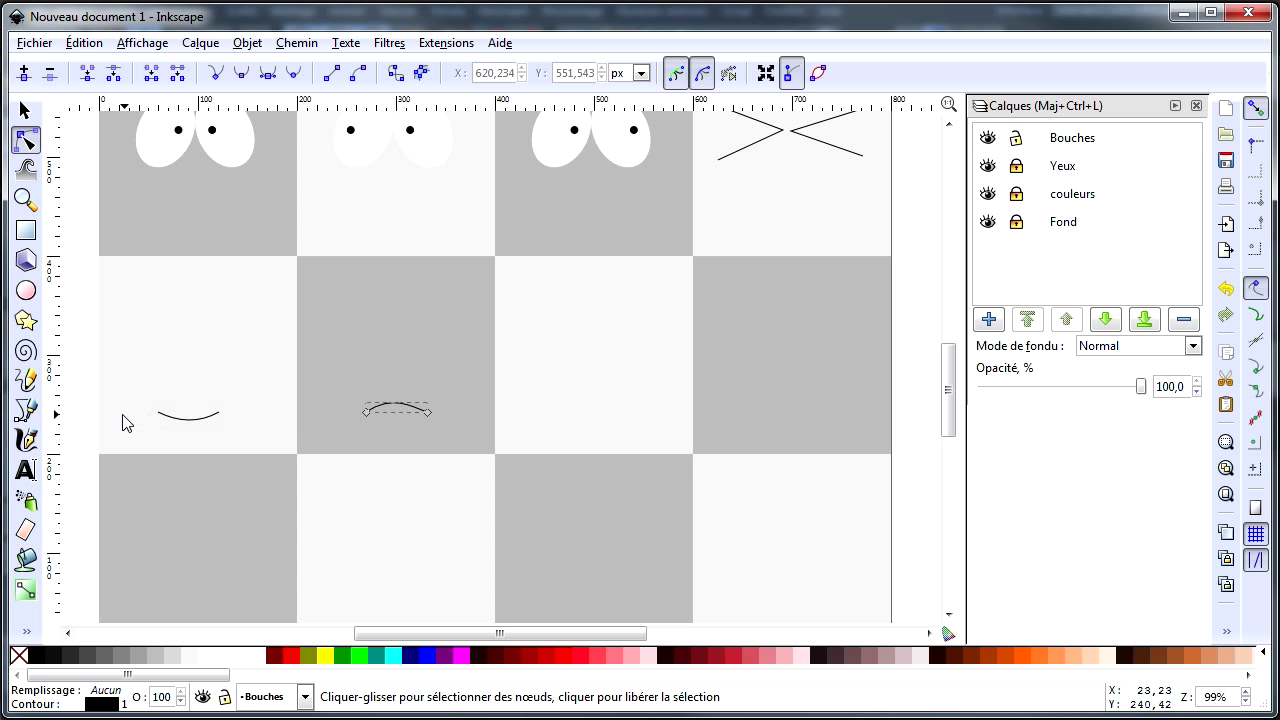
{"action": "left_click", "coordinate": [80, 402]}
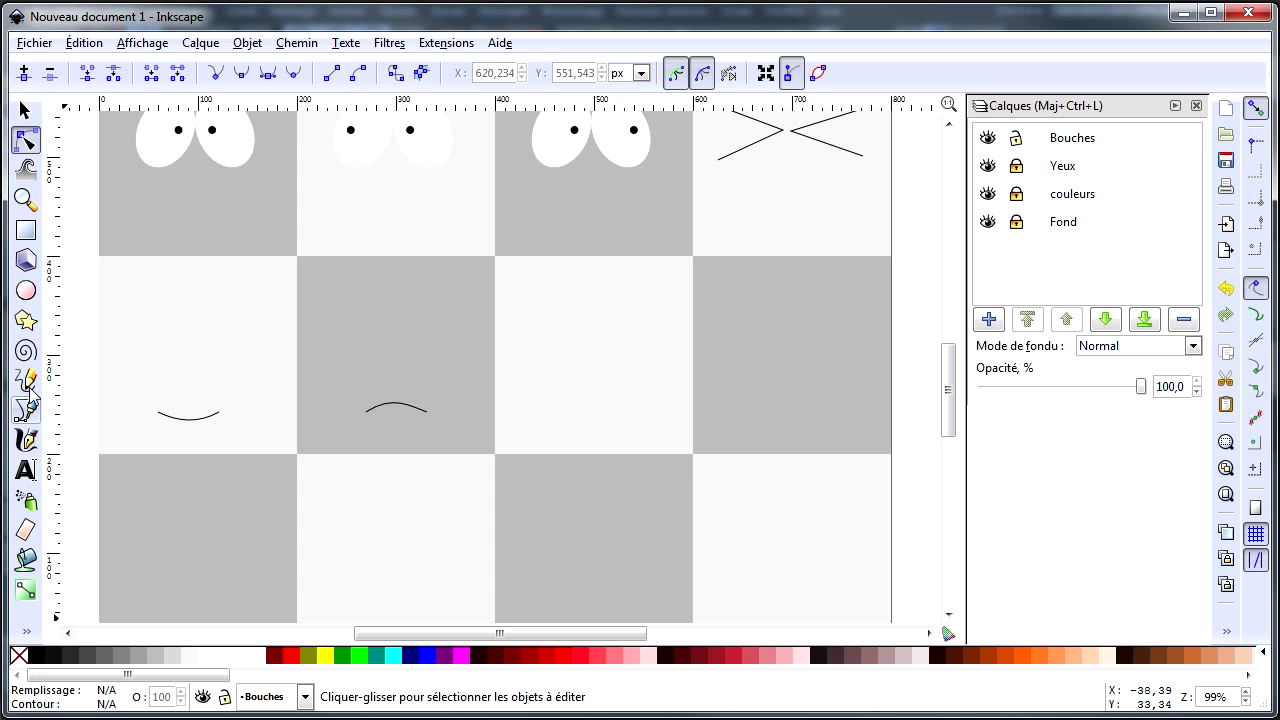
Step: Draw a black oval mouth in the third mouth cell
{"action": "left_click", "coordinate": [26, 290]}
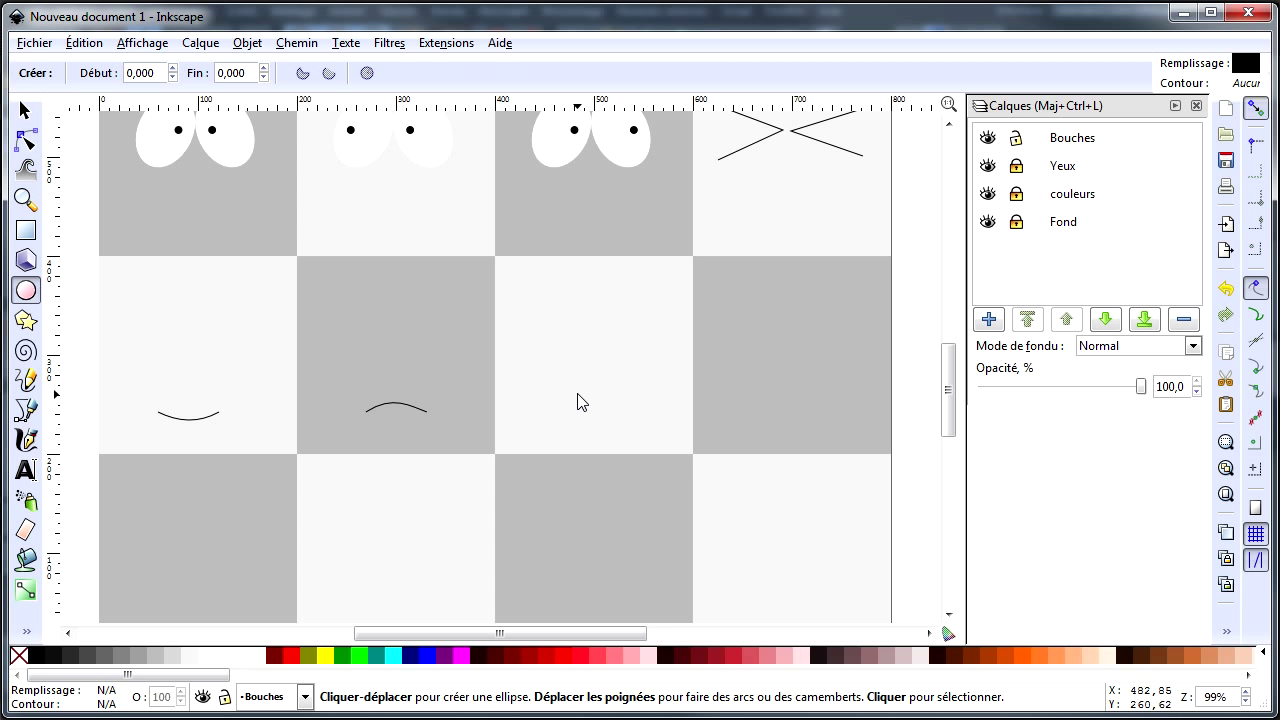
{"action": "left_click_drag", "start_coordinate": [566, 396], "coordinate": [621, 427]}
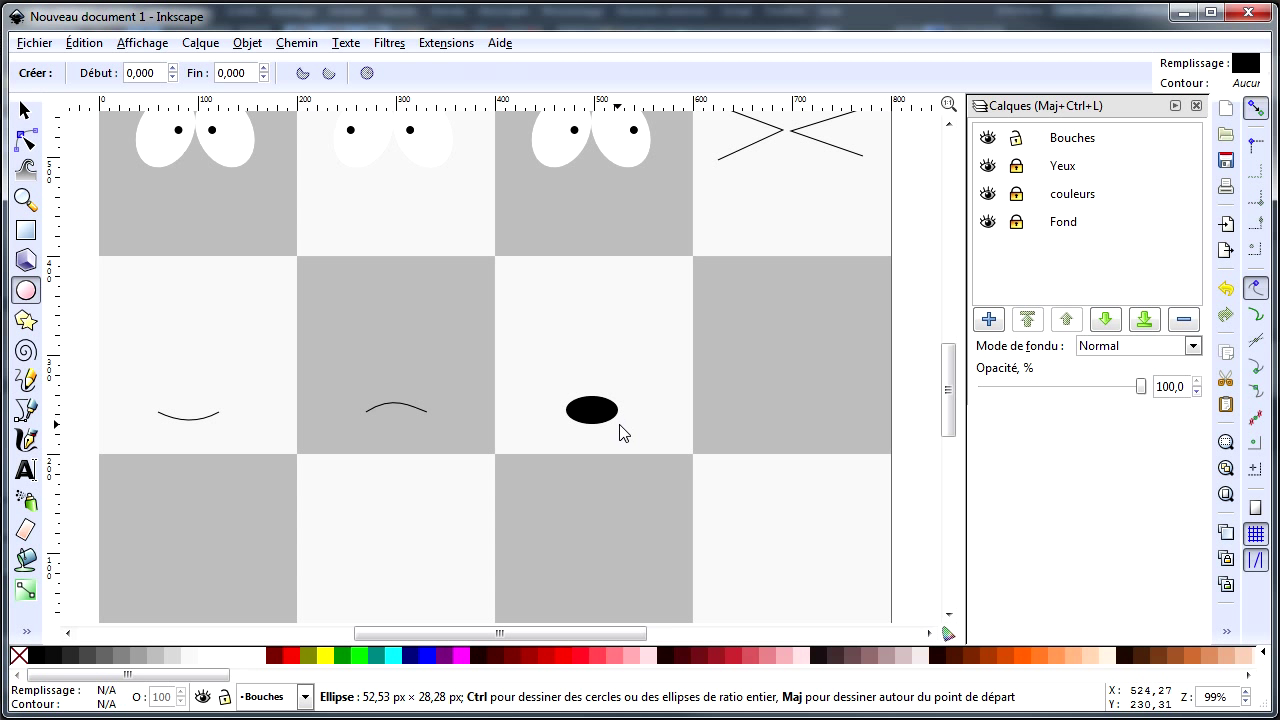
{"action": "key", "text": "s"}
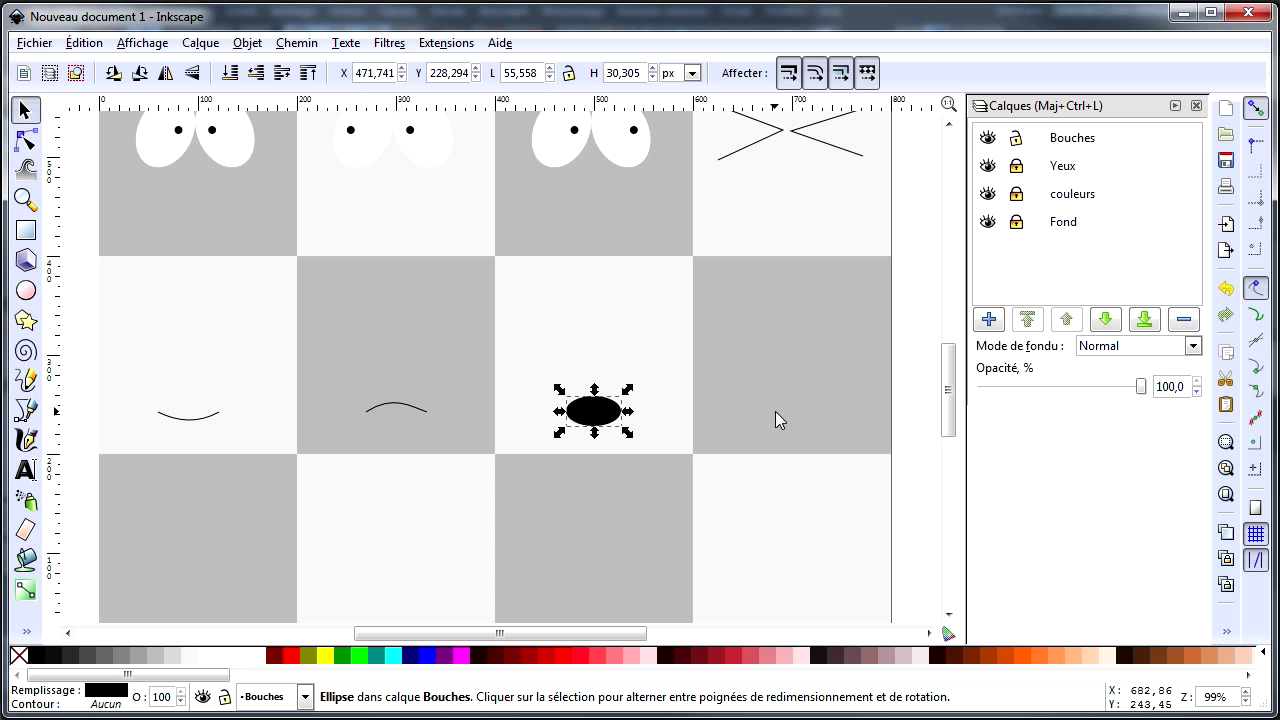
Step: Draw a closed triangle mouth in the fourth cell, fill it black, and nudge it left
{"action": "left_click", "coordinate": [26, 410]}
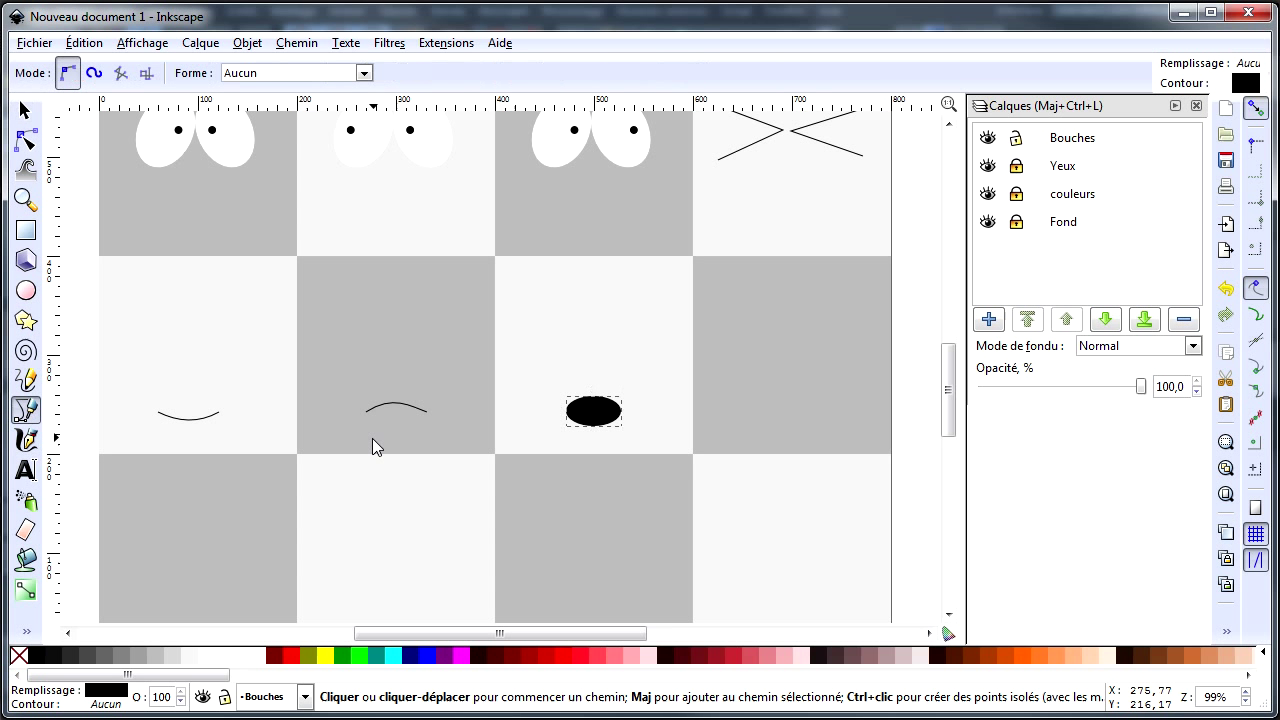
{"action": "left_click", "coordinate": [768, 393]}
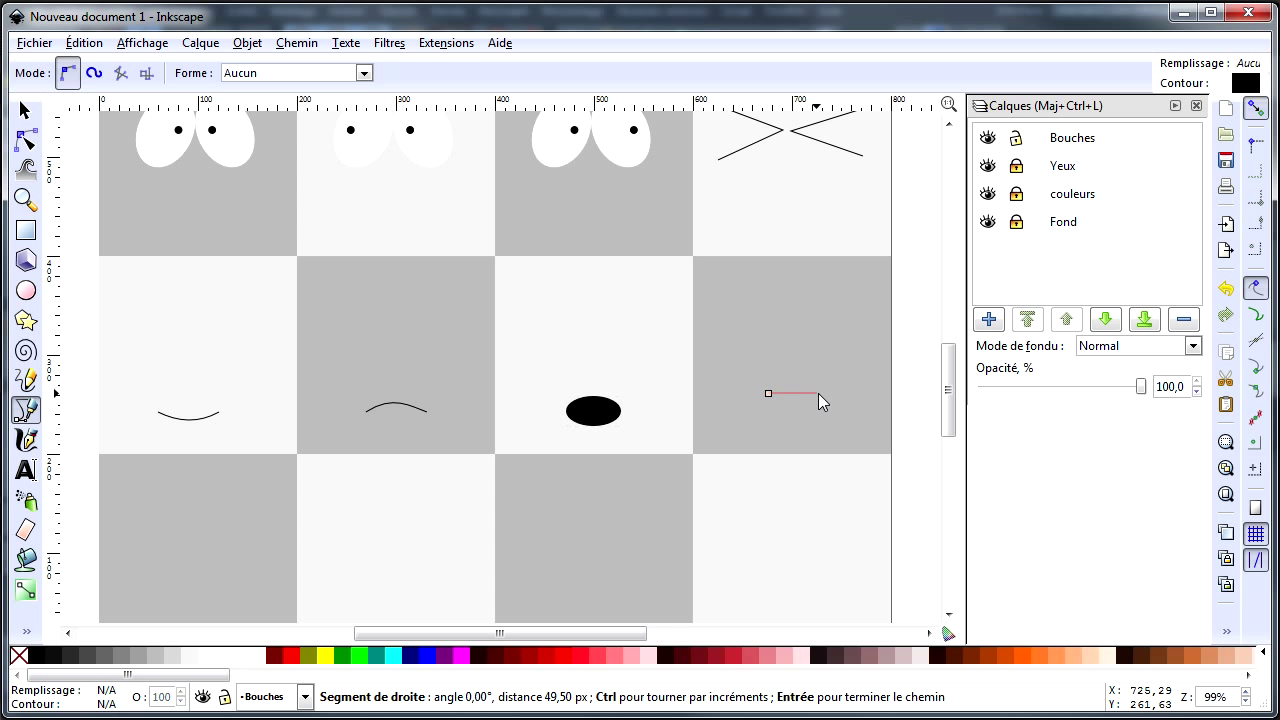
{"action": "left_click", "coordinate": [832, 396]}
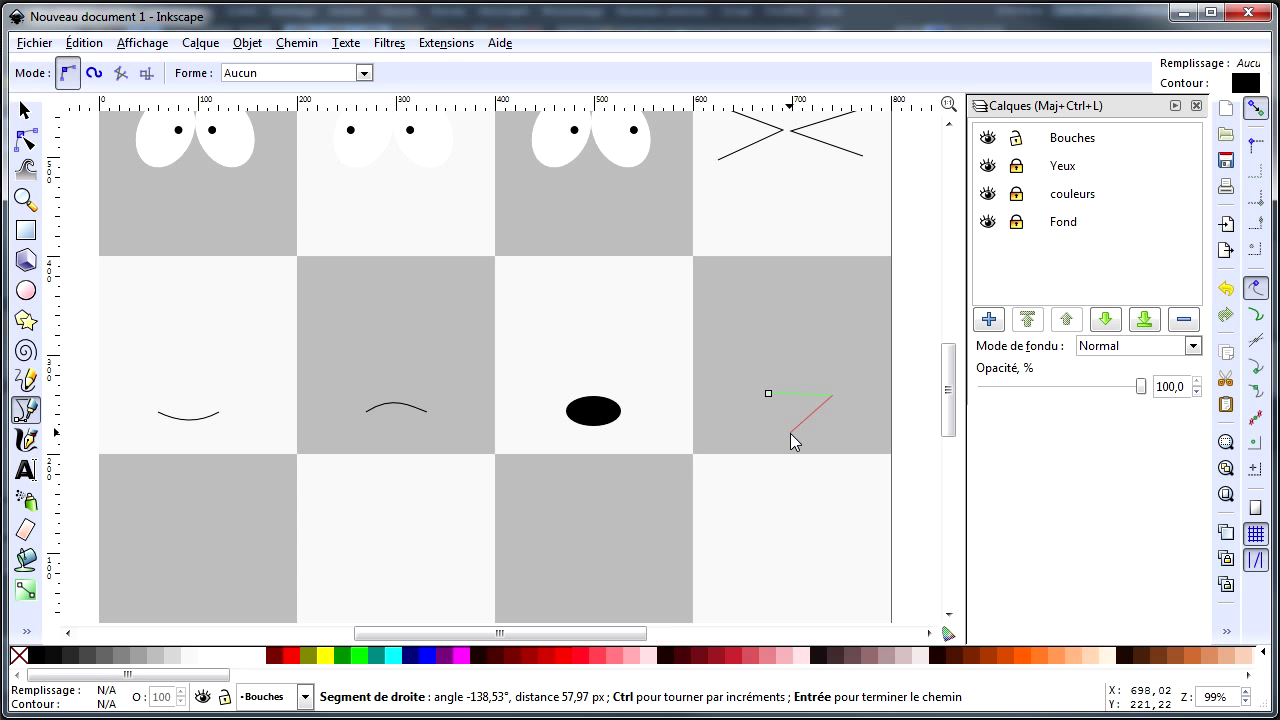
{"action": "left_click", "coordinate": [790, 432]}
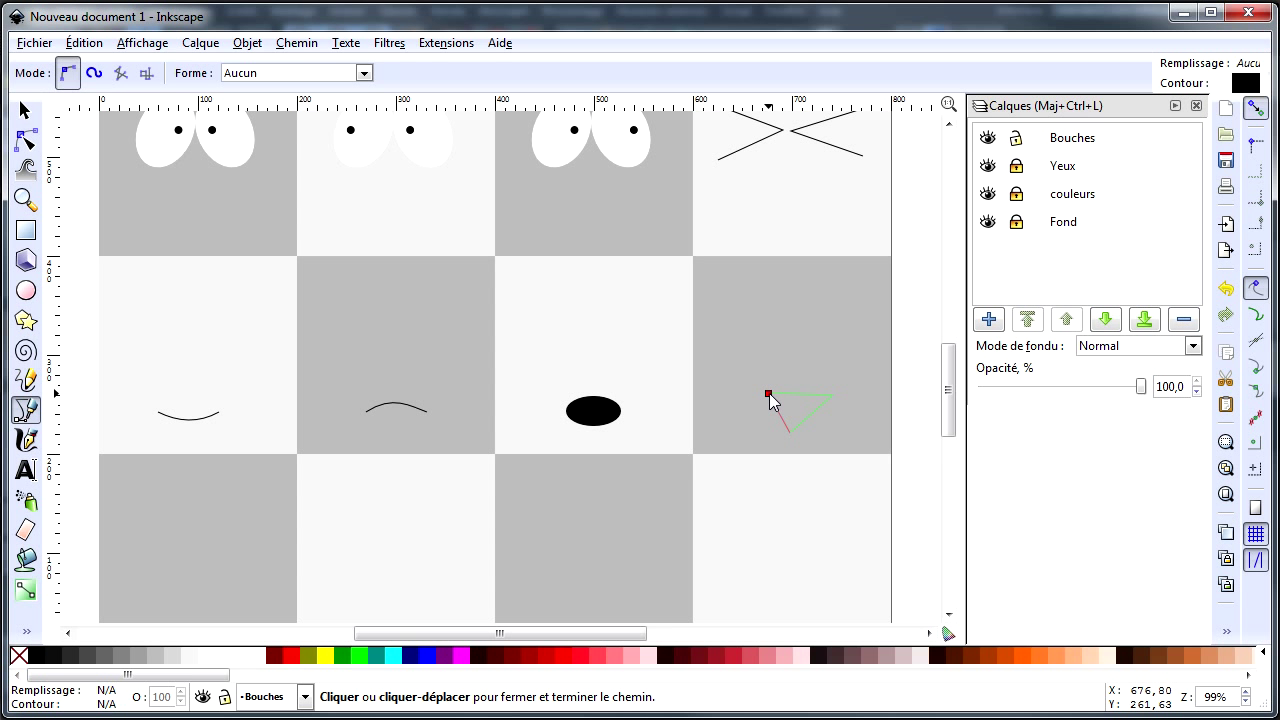
{"action": "left_click", "coordinate": [768, 395]}
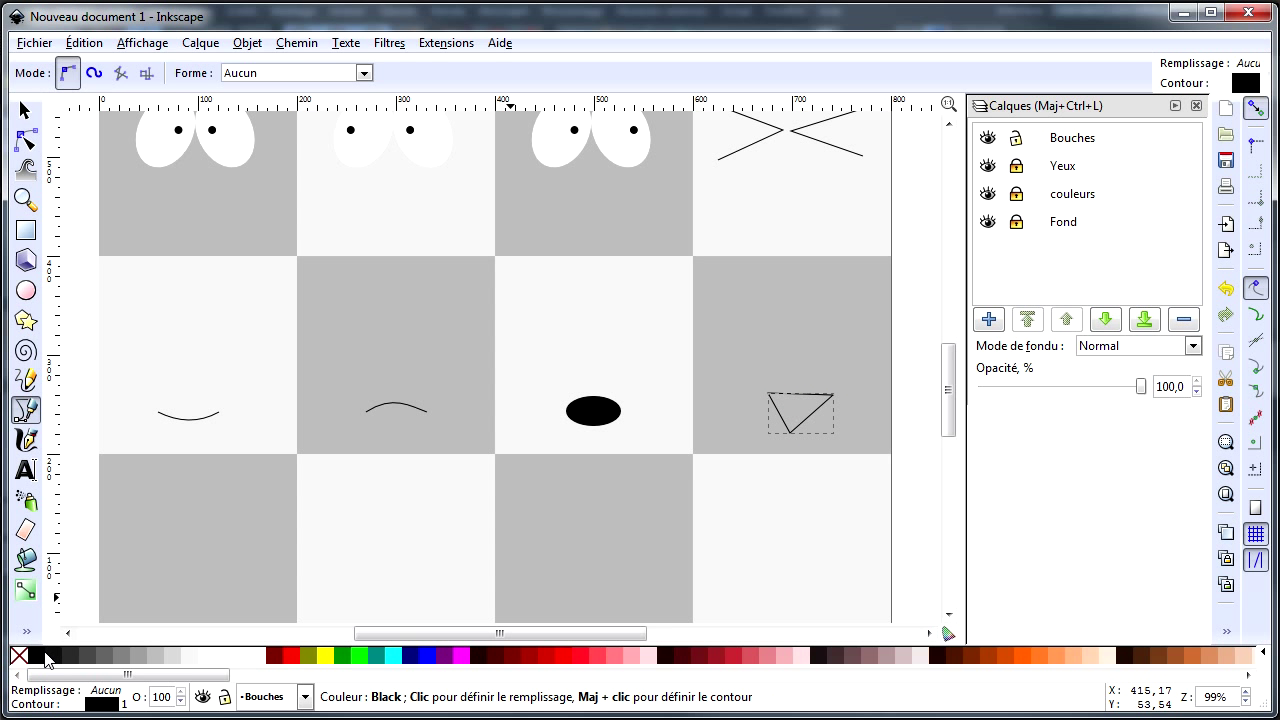
{"action": "left_click", "coordinate": [37, 657]}
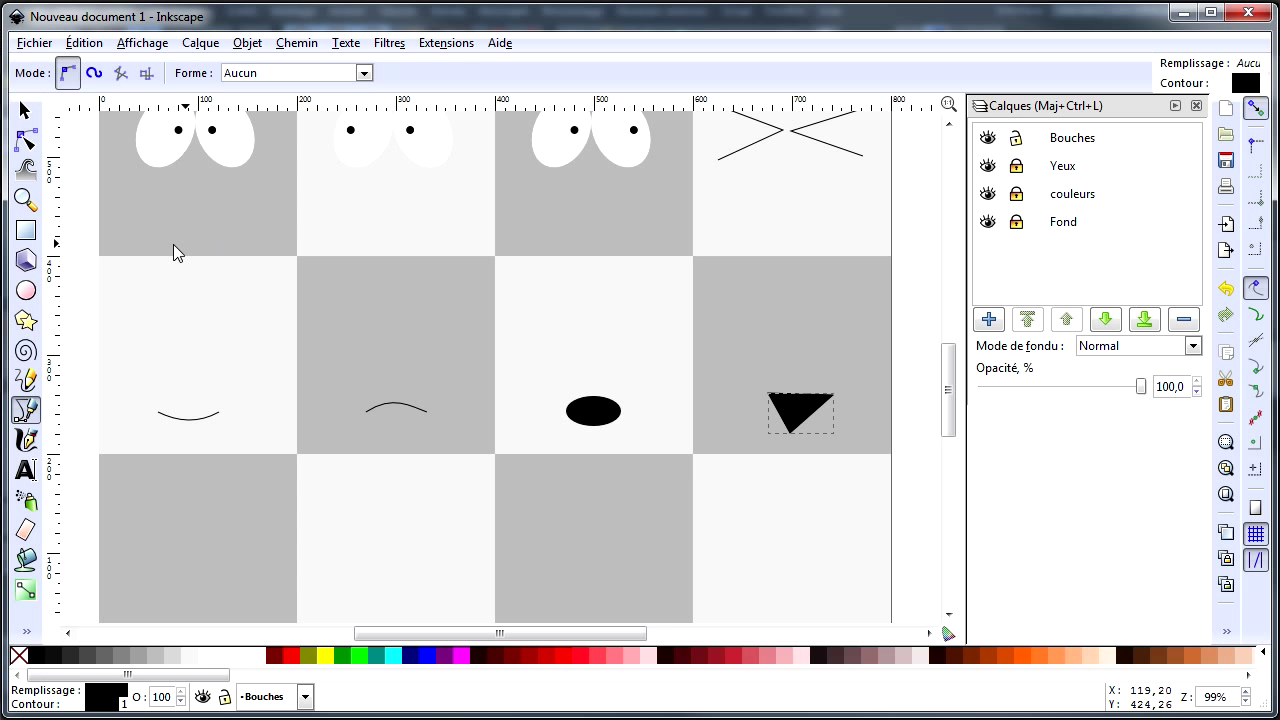
{"action": "left_click", "coordinate": [25, 110]}
{"action": "left_click", "coordinate": [808, 413]}
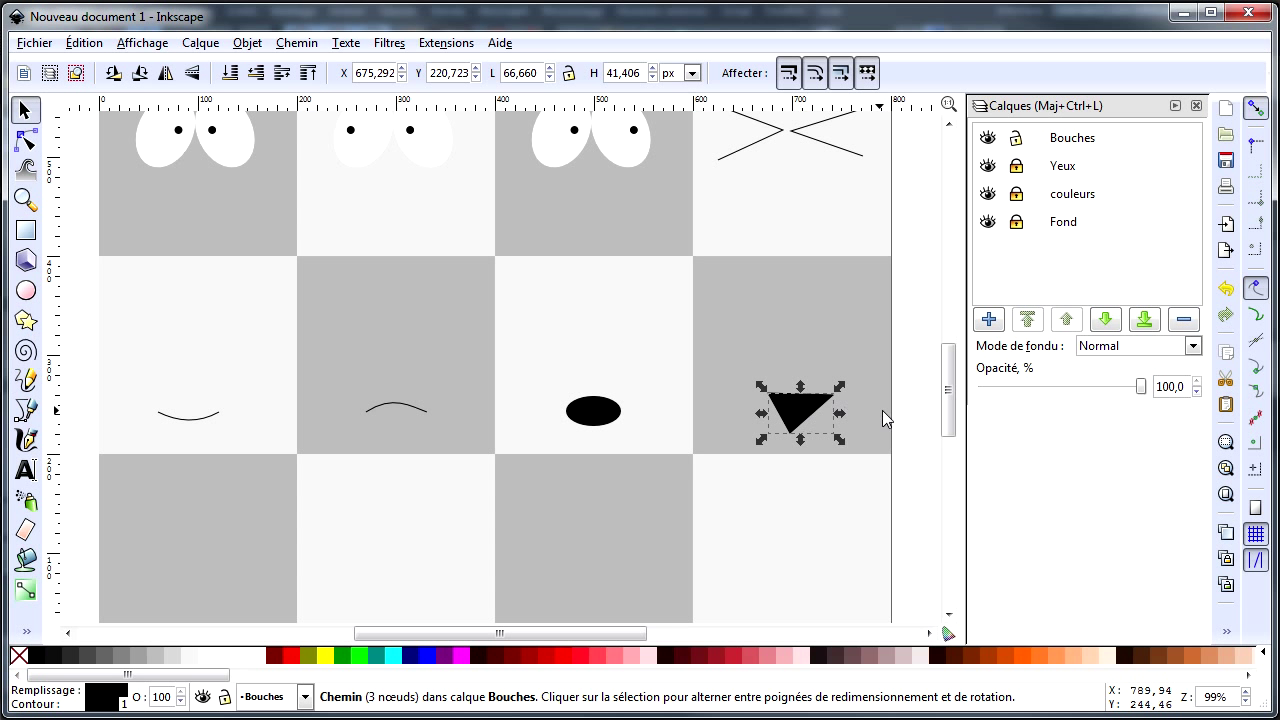
{"action": "left_click", "coordinate": [905, 430]}
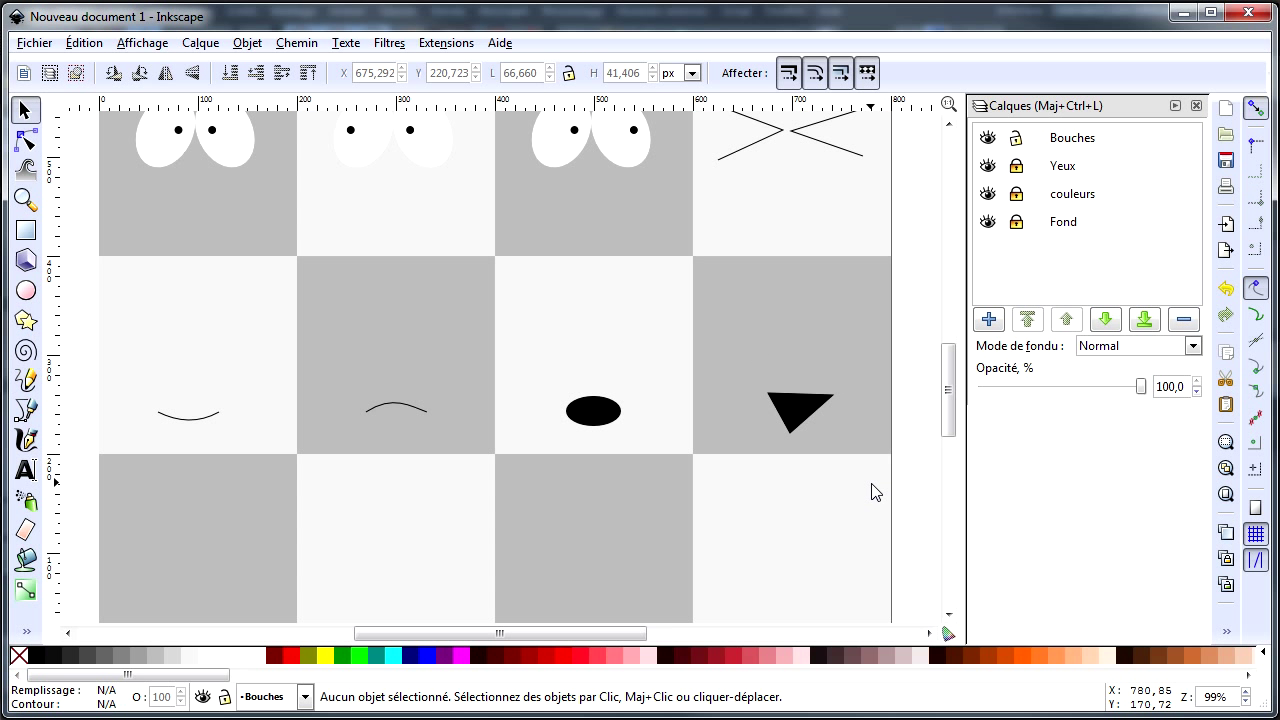
{"action": "left_click_drag", "start_coordinate": [801, 412], "coordinate": [797, 412]}
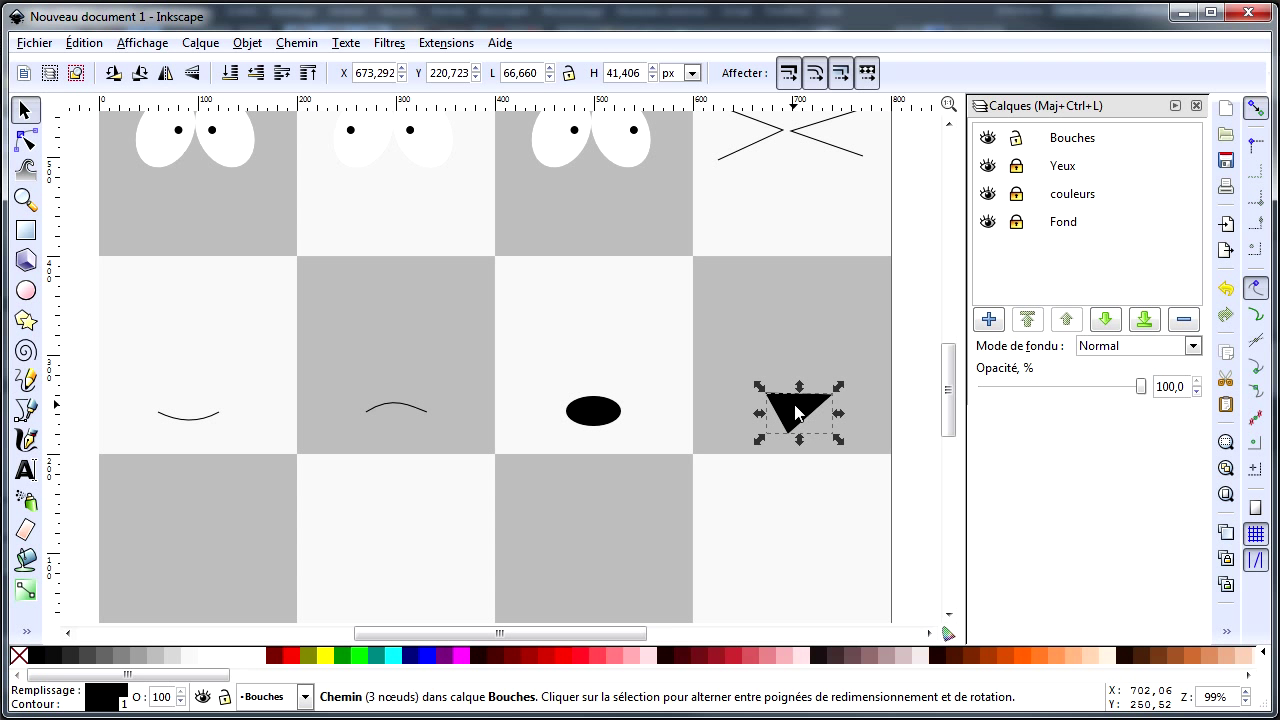
{"action": "left_click", "coordinate": [918, 455]}
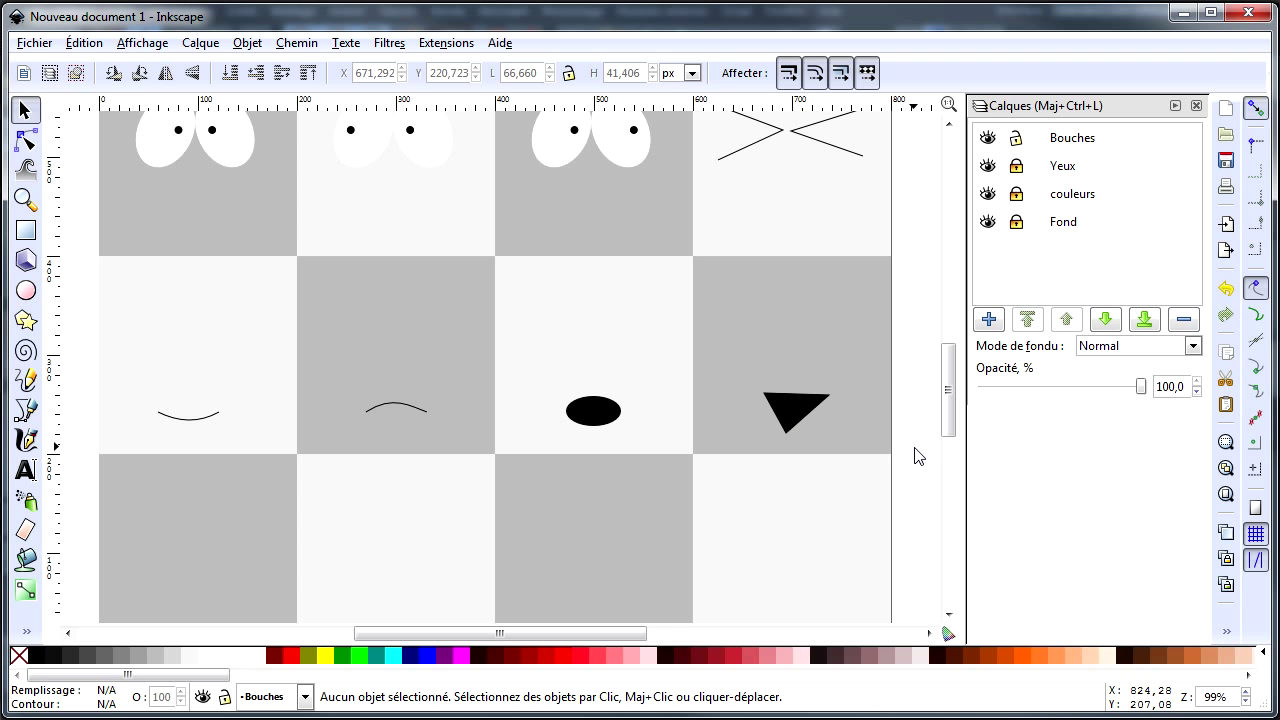
Step: Zoom out to 50% and hide the Fond checkerboard layer
{"action": "scroll", "coordinate": [826, 481], "scroll_direction": "down", "scroll_amount": 1}
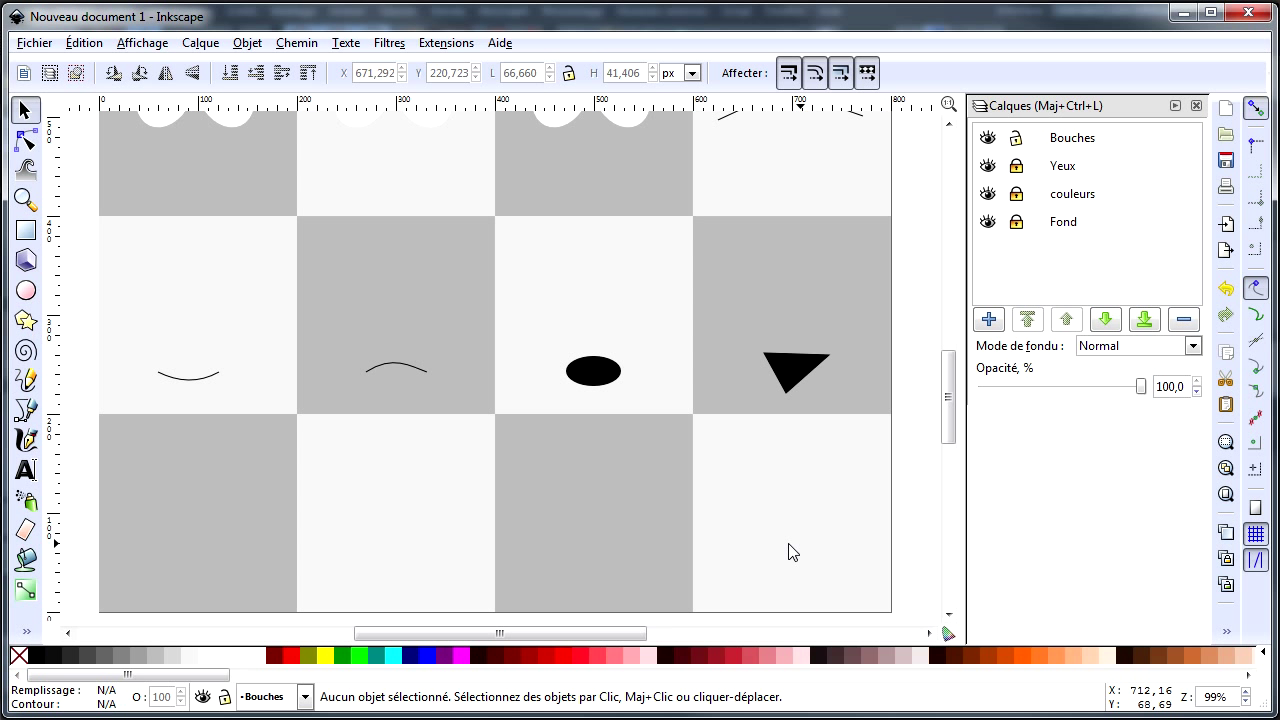
{"action": "scroll", "coordinate": [789, 549], "scroll_direction": "down", "scroll_amount": 1, "text": "ctrl"}
{"action": "scroll", "coordinate": [789, 549], "scroll_direction": "down", "scroll_amount": 1, "text": "ctrl"}
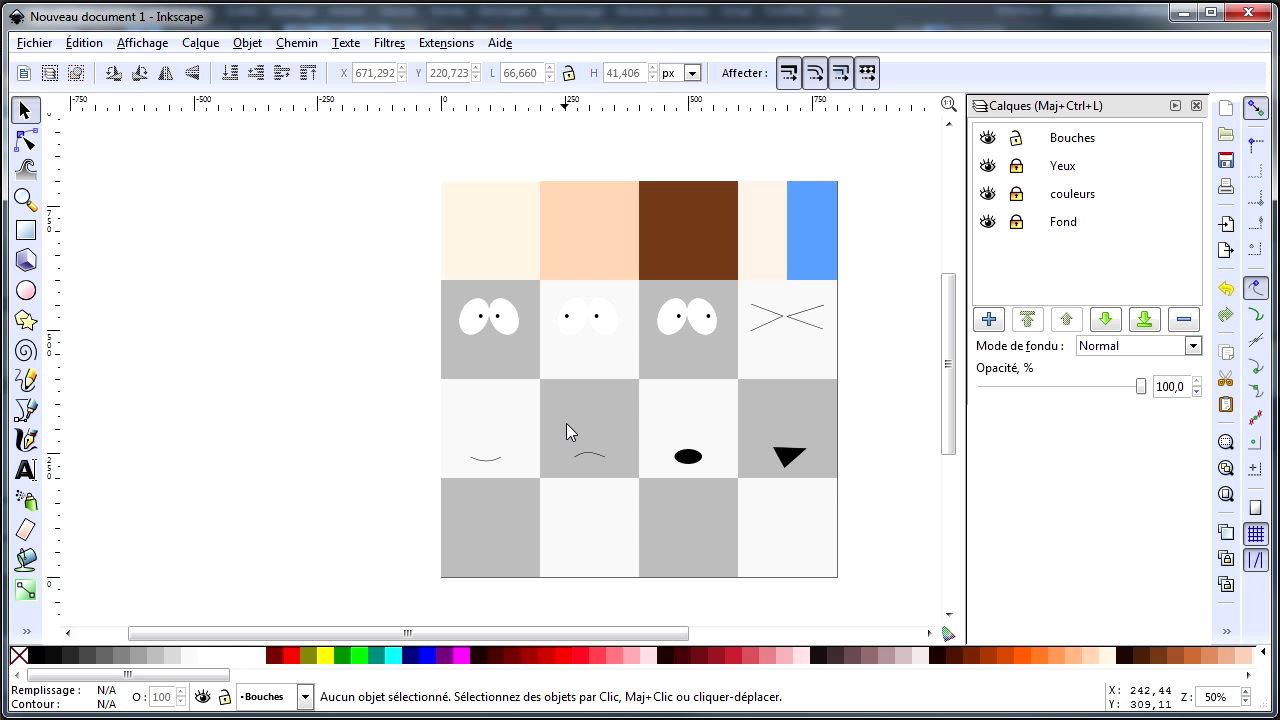
{"action": "left_click", "coordinate": [988, 223]}
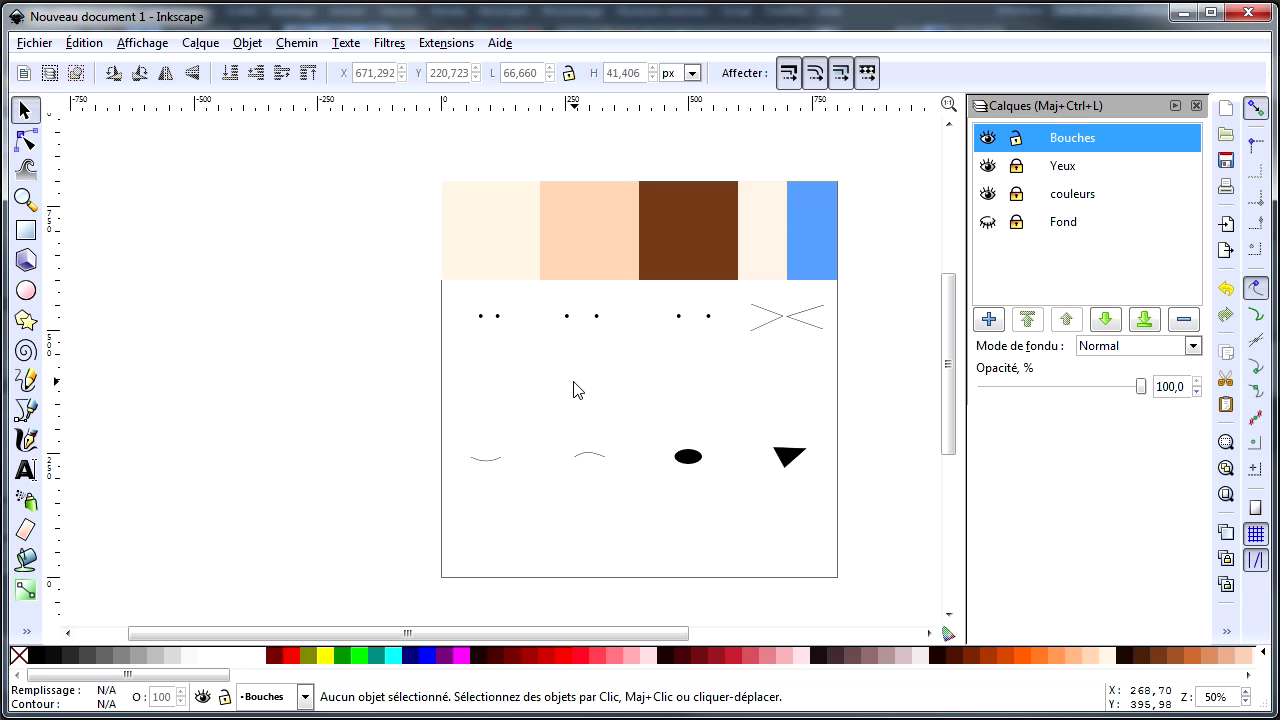
Step: Open the Fichier menu and close it again without choosing anything
{"action": "left_click", "coordinate": [44, 44]}
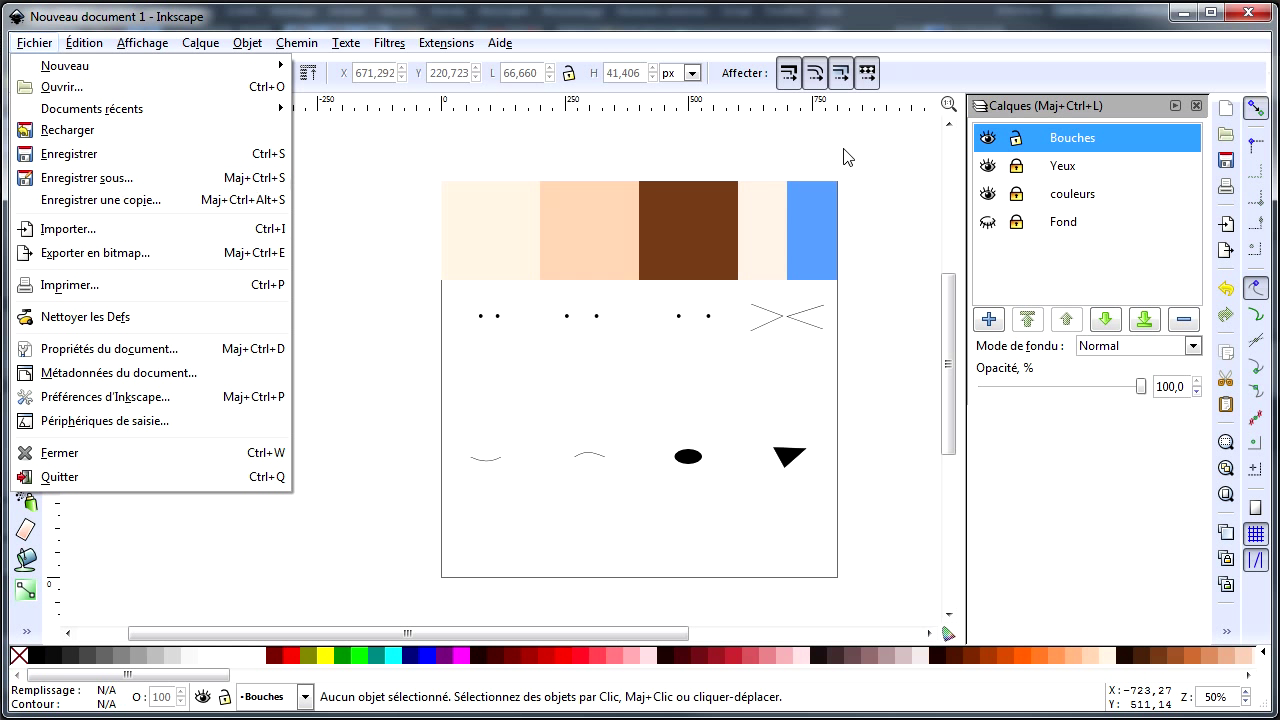
{"action": "key", "text": "Escape"}
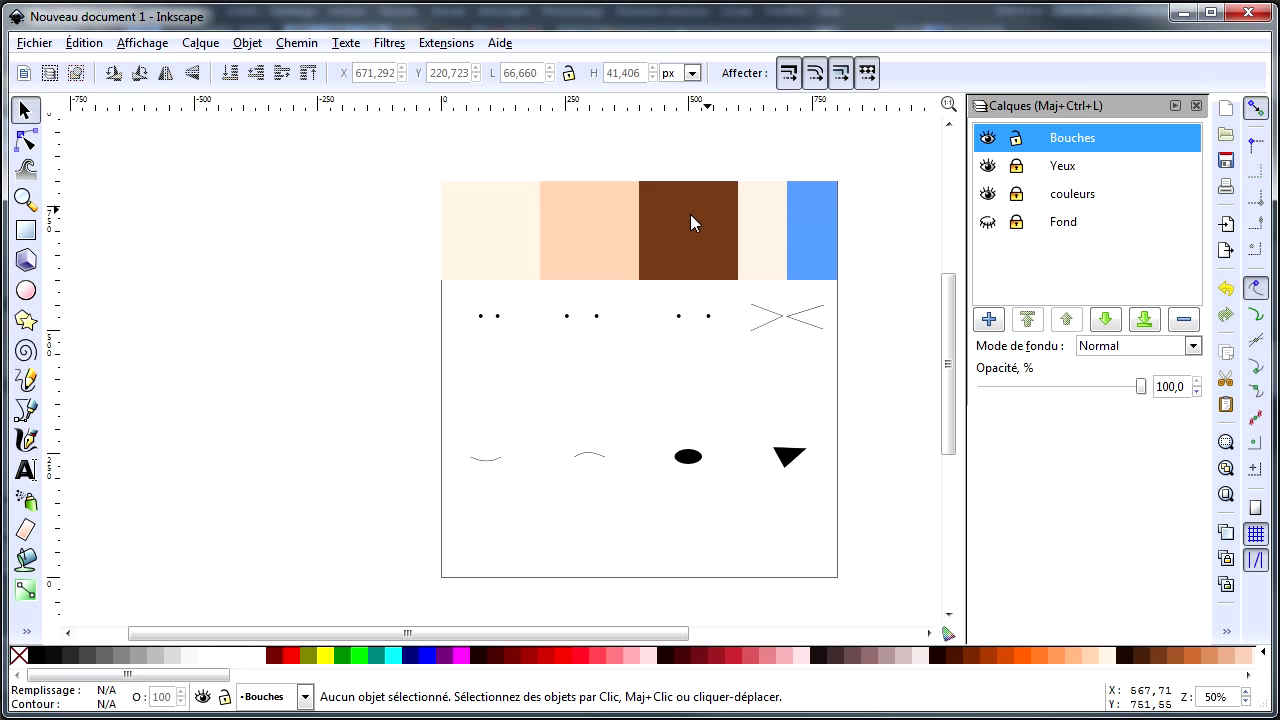
{"action": "left_click_drag", "start_coordinate": [569, 634], "coordinate": [644, 634]}
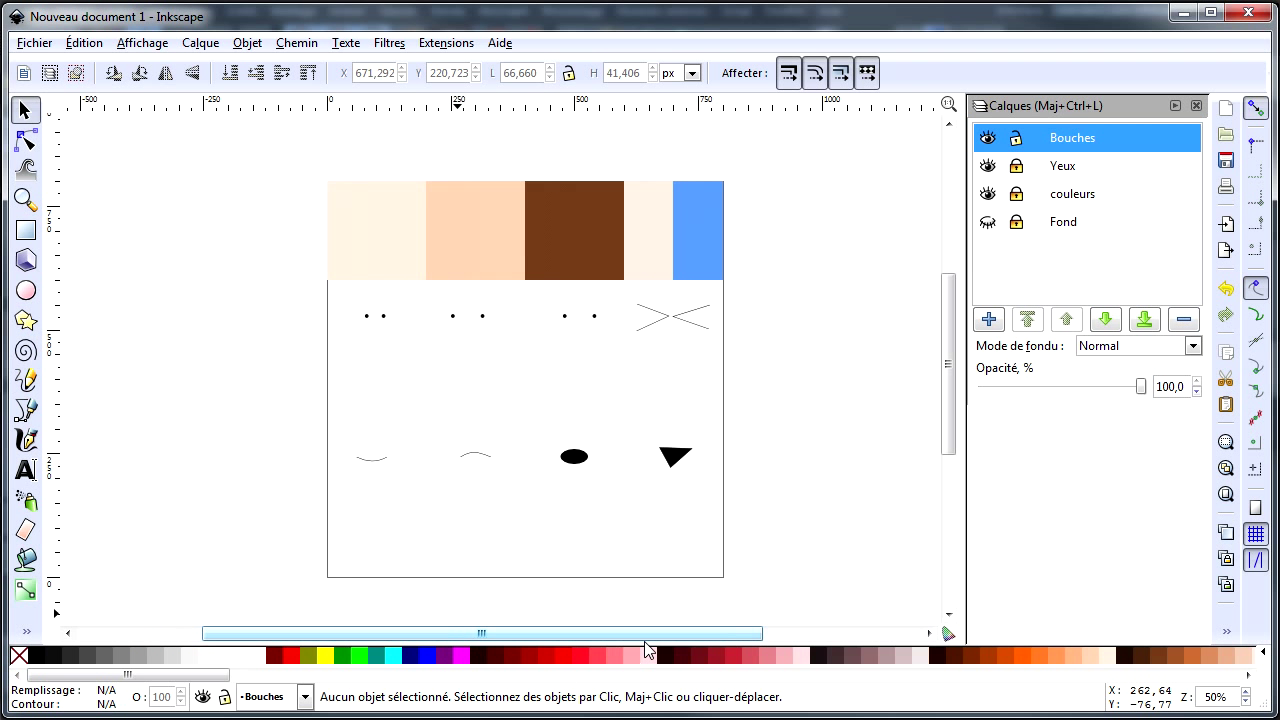
{"action": "left_click_drag", "start_coordinate": [950, 385], "coordinate": [951, 395]}
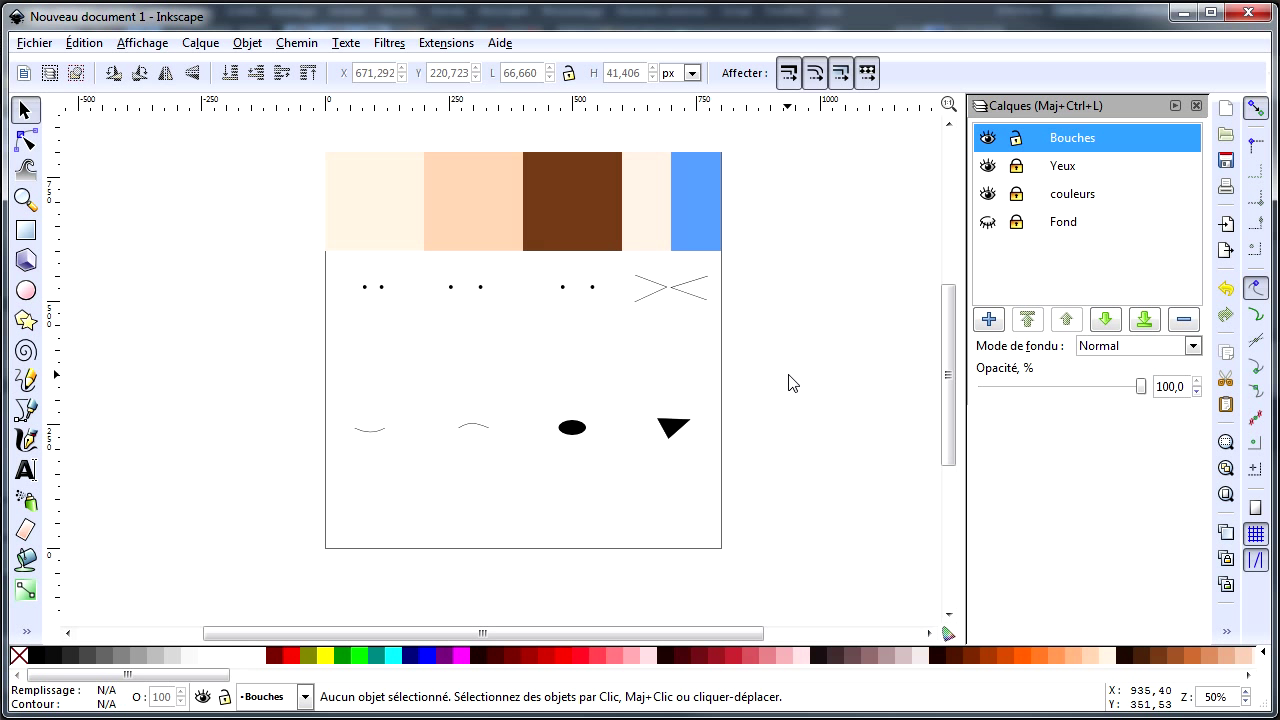
Step: Set the Export Bitmap area to the whole page at 800 × 800 pixels
{"action": "left_click", "coordinate": [45, 42]}
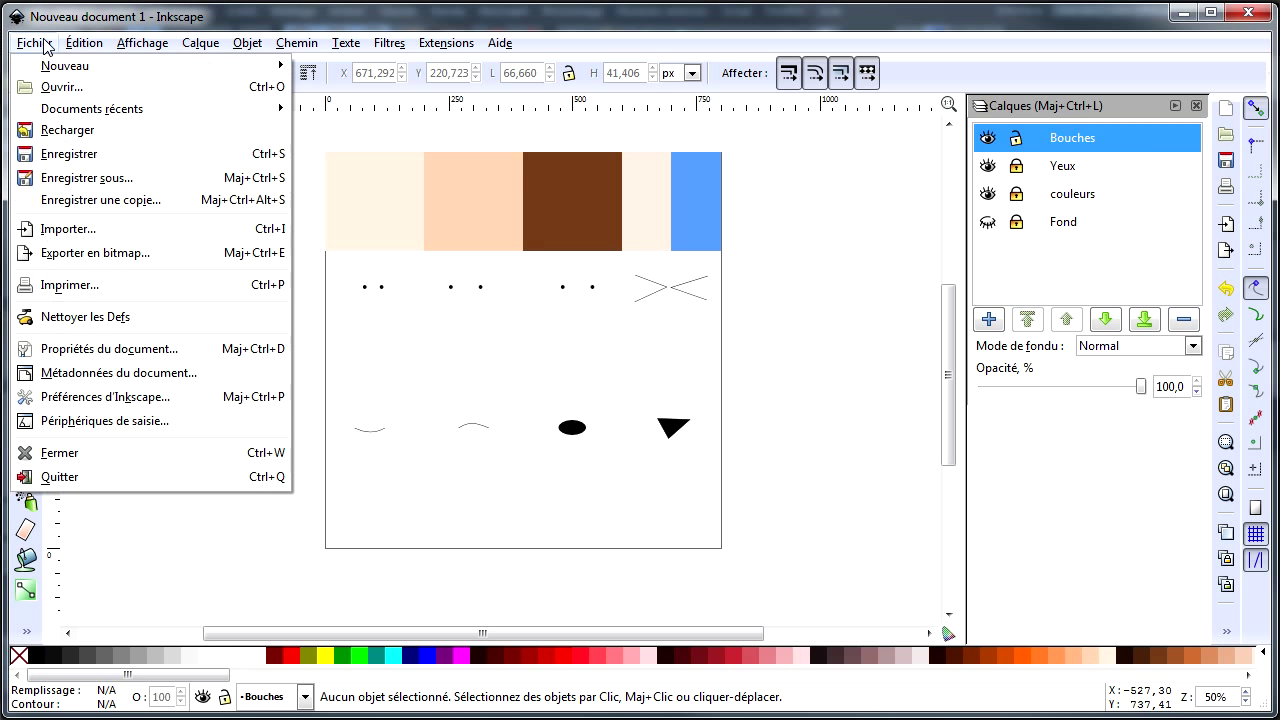
{"action": "left_click", "coordinate": [105, 259]}
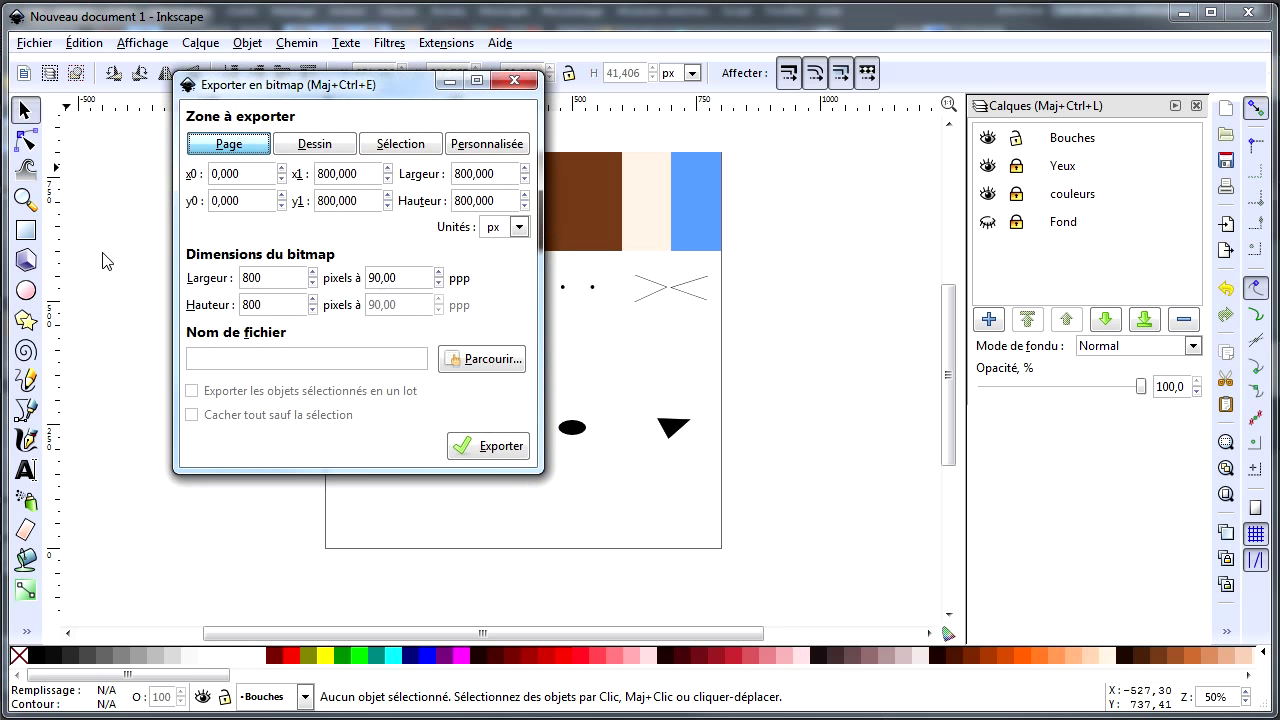
{"action": "left_click_drag", "start_coordinate": [358, 86], "coordinate": [314, 140]}
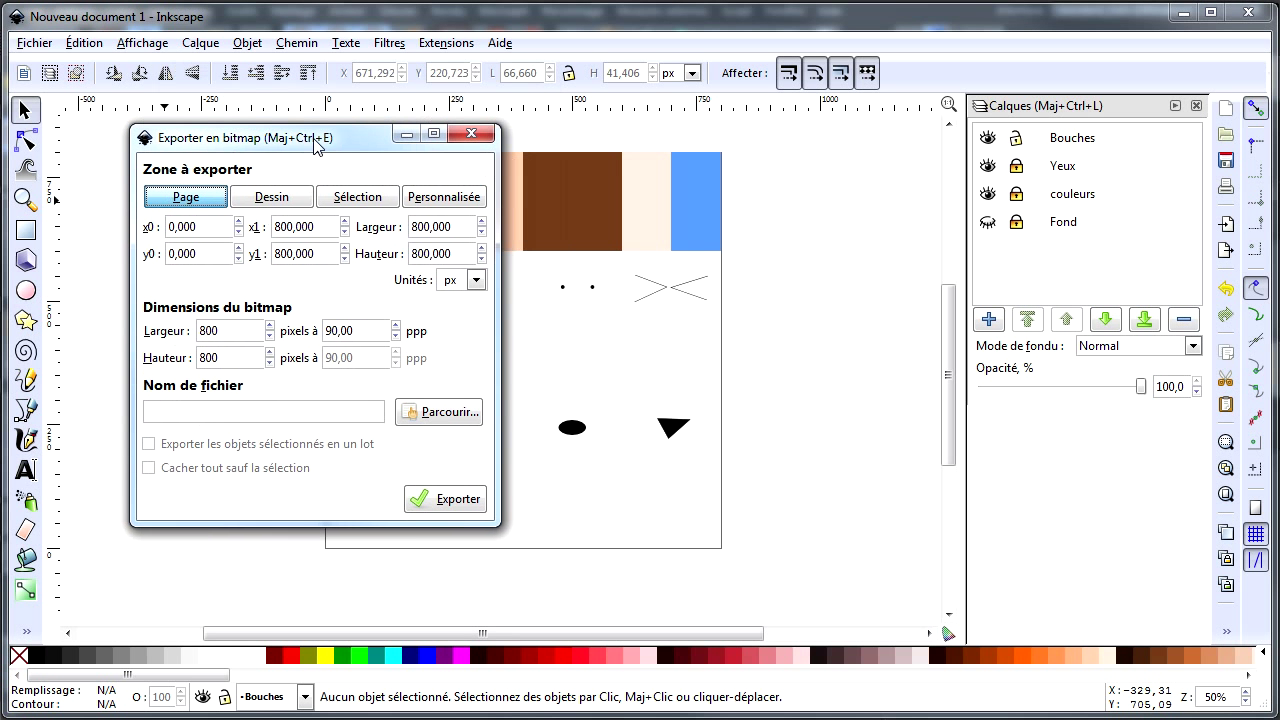
{"action": "left_click", "coordinate": [184, 199]}
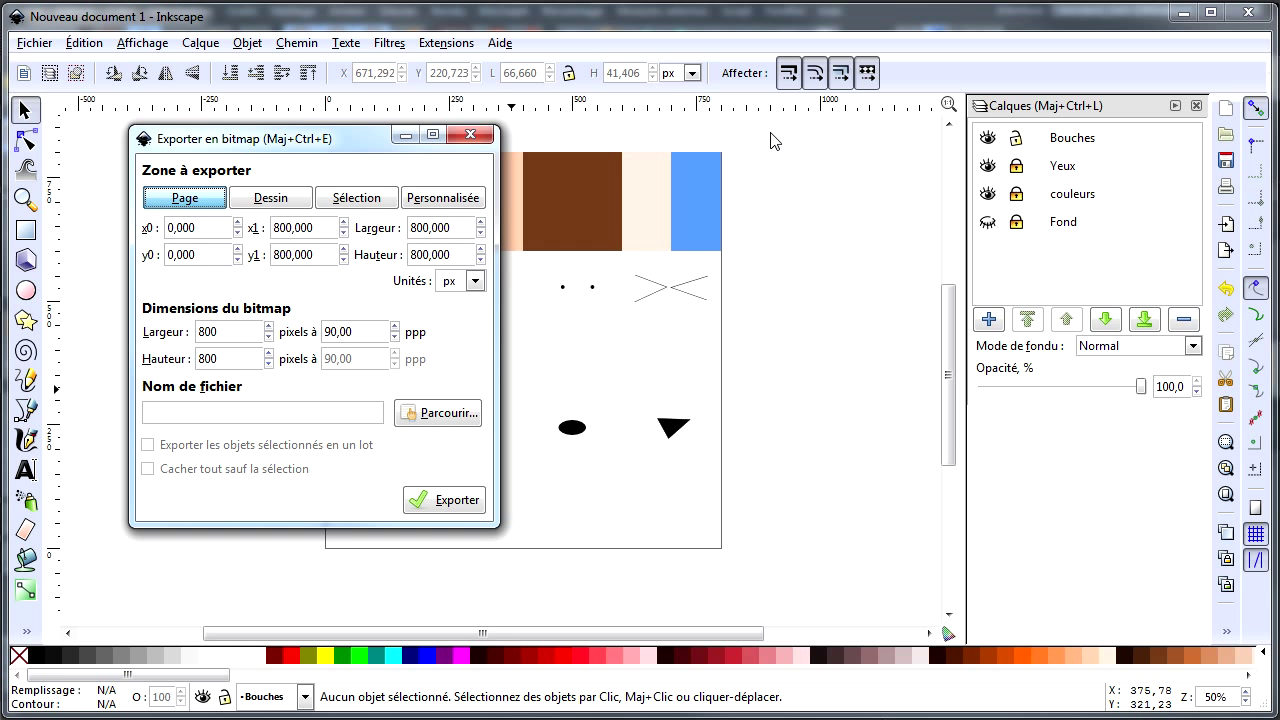
{"action": "left_click", "coordinate": [228, 333]}
{"action": "left_click", "coordinate": [236, 362]}
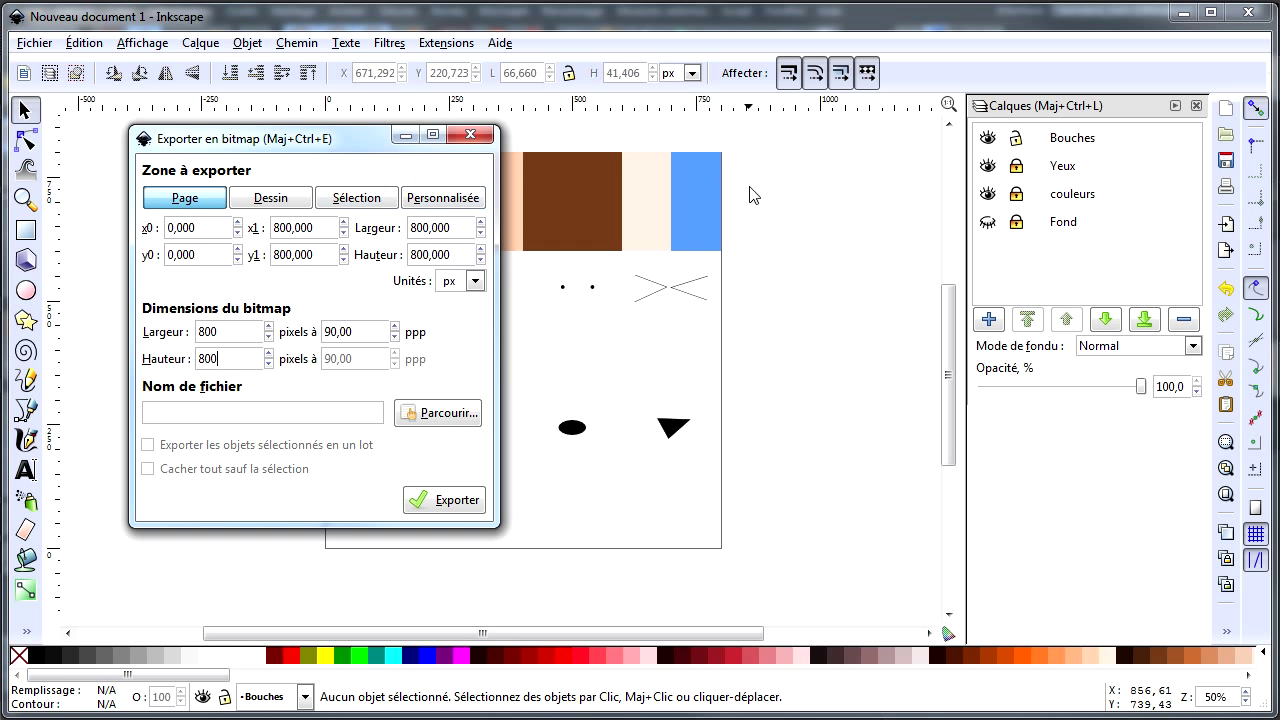
Step: Name the export file bitmap as PNG in textureetxpresso and export it
{"action": "left_click", "coordinate": [458, 419]}
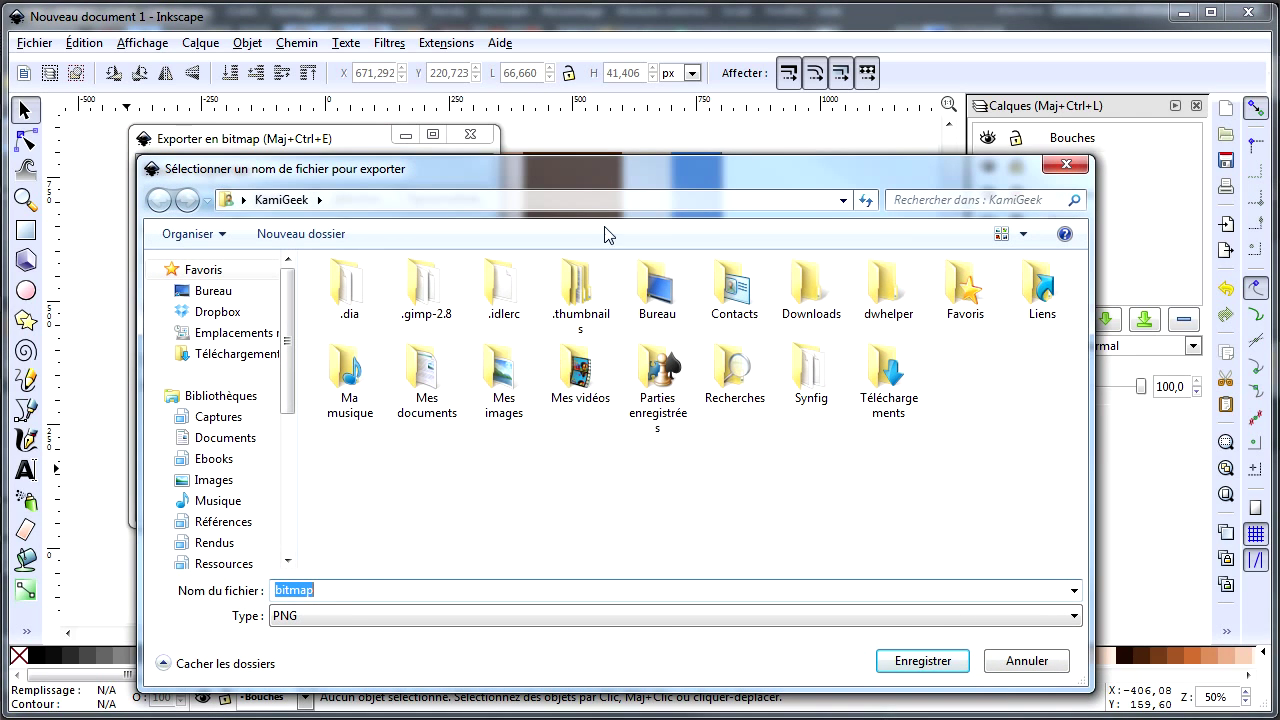
{"action": "left_click_drag", "start_coordinate": [516, 178], "coordinate": [1279, 260]}
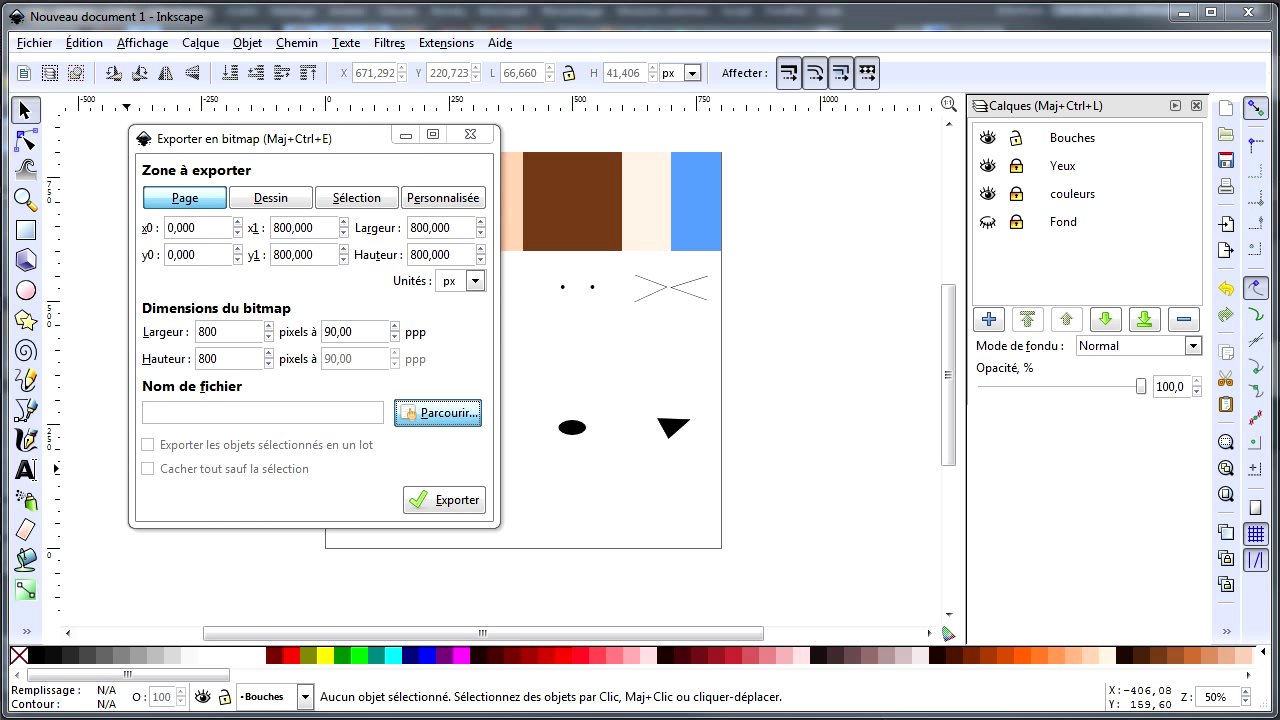
{"action": "left_click", "coordinate": [410, 412]}
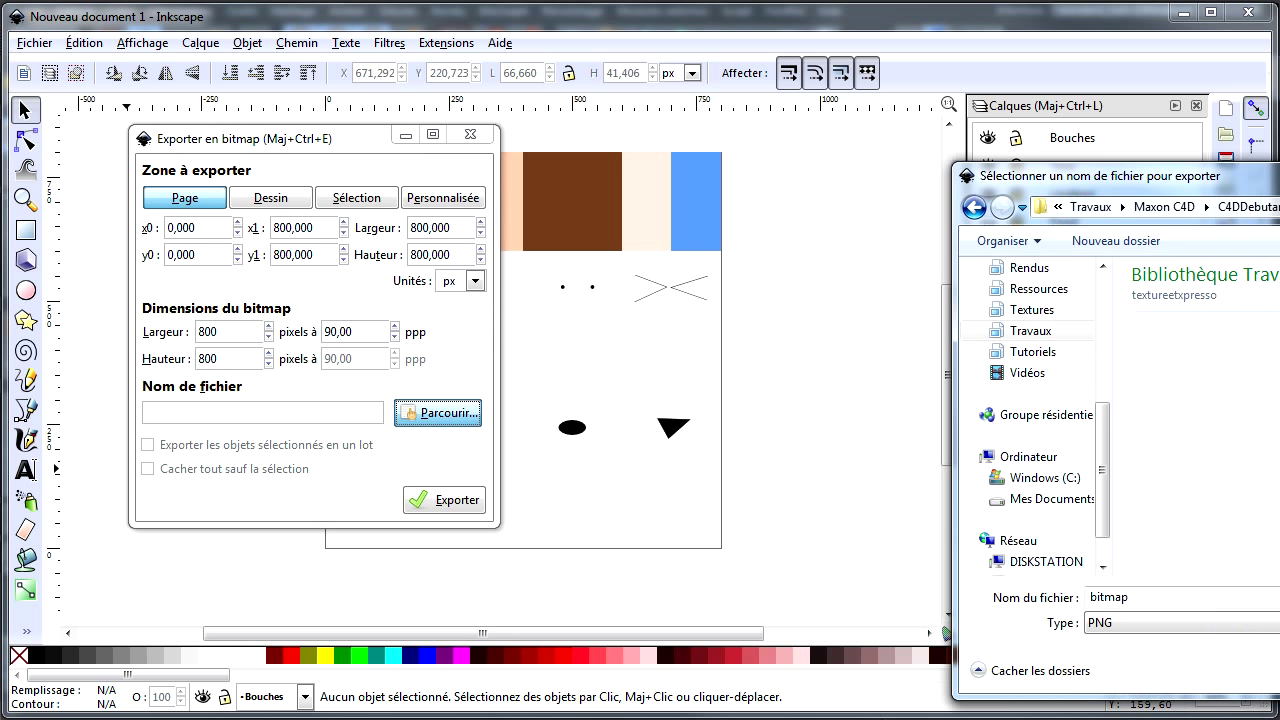
{"action": "double_click", "coordinate": [503, 524]}
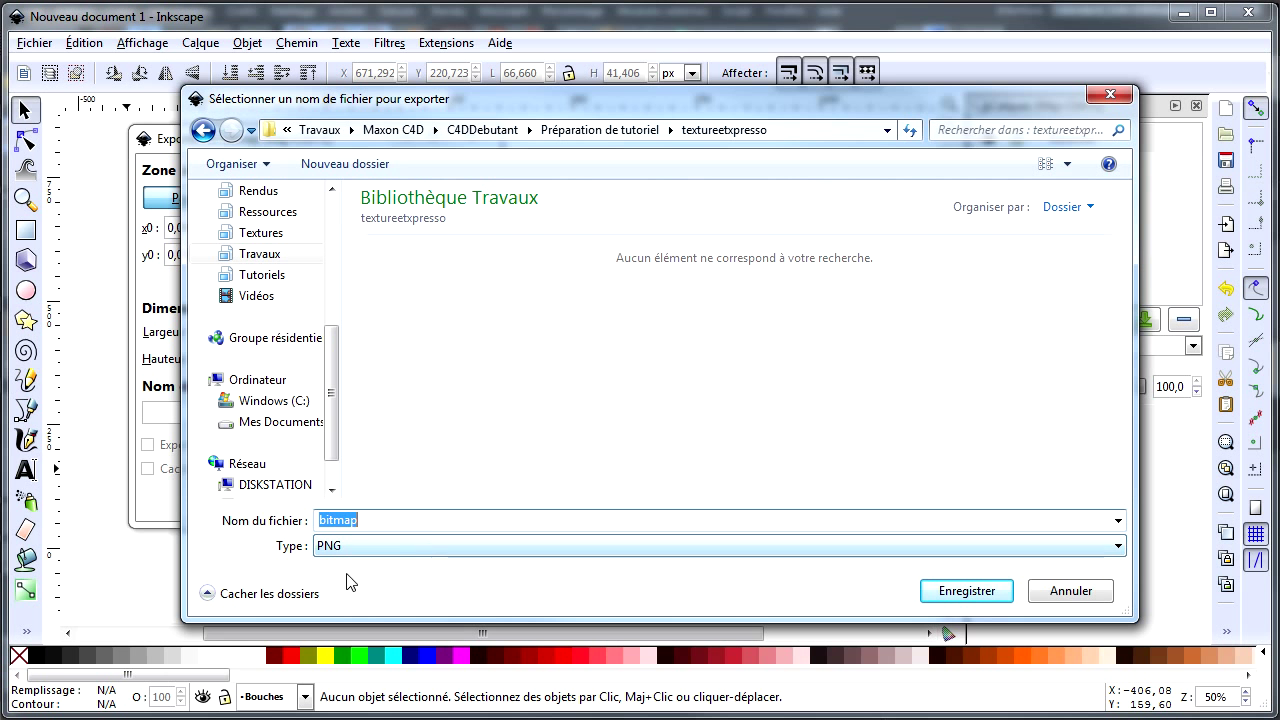
{"action": "left_click", "coordinate": [365, 546]}
{"action": "left_click", "coordinate": [362, 549]}
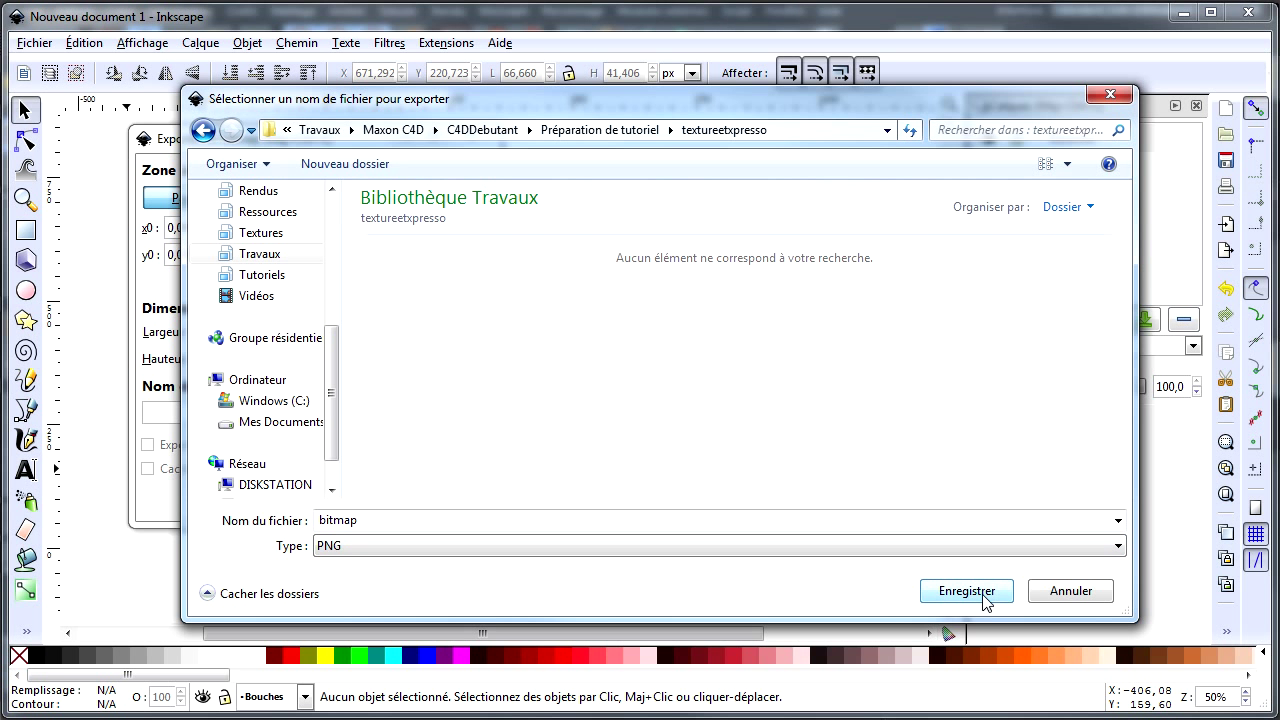
{"action": "left_click", "coordinate": [966, 591]}
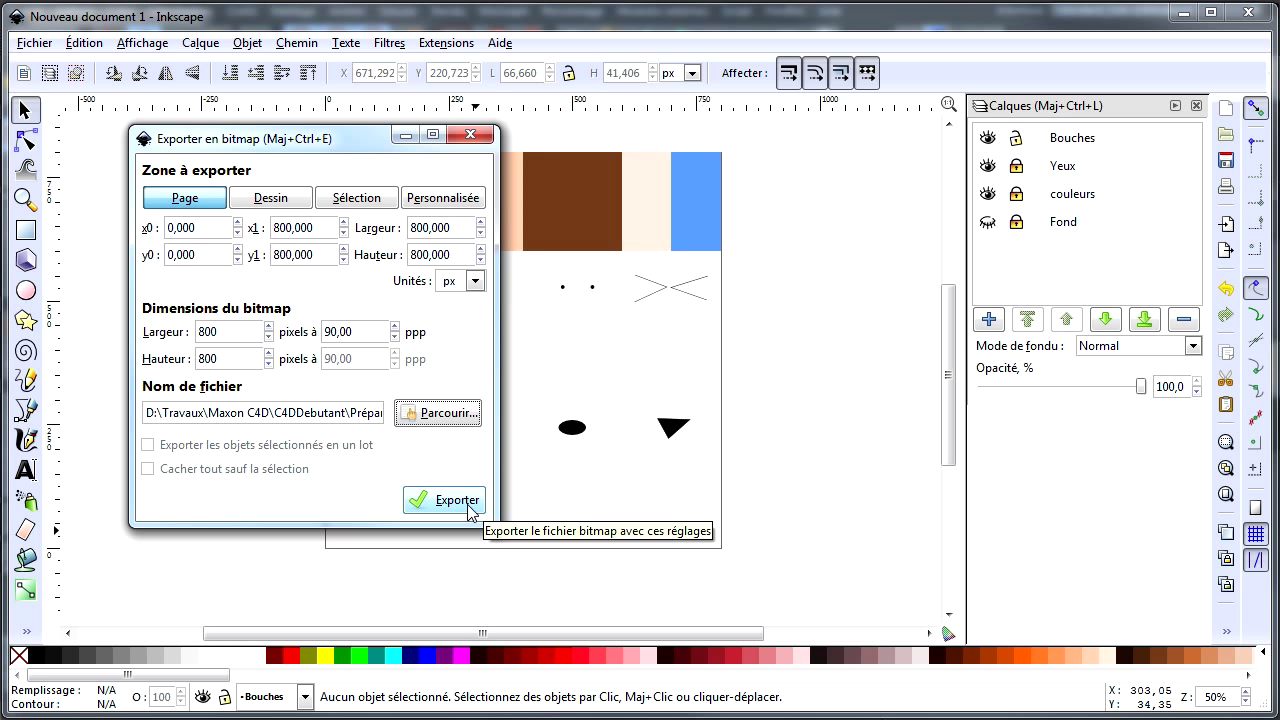
{"action": "left_click", "coordinate": [470, 510]}
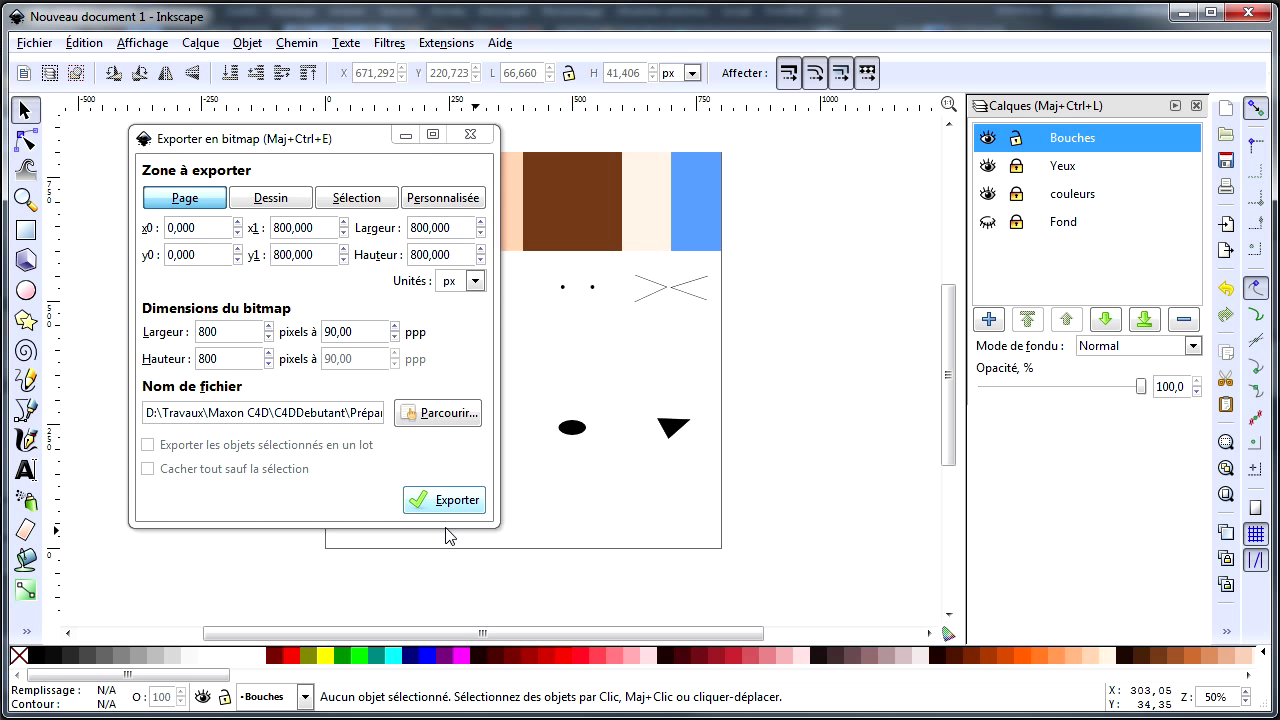
Step: Close the export dialog and preview bitmap.png in the image viewer, then close it
{"action": "left_click", "coordinate": [470, 136]}
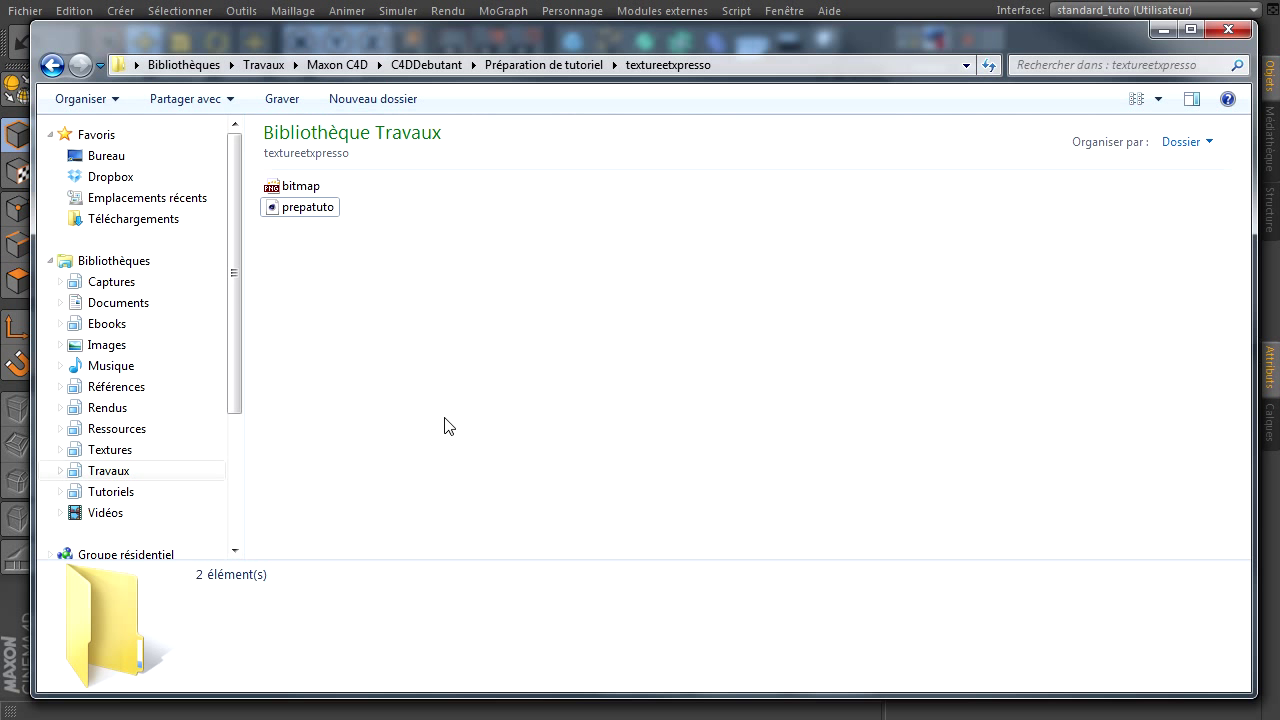
{"action": "left_click", "coordinate": [309, 189]}
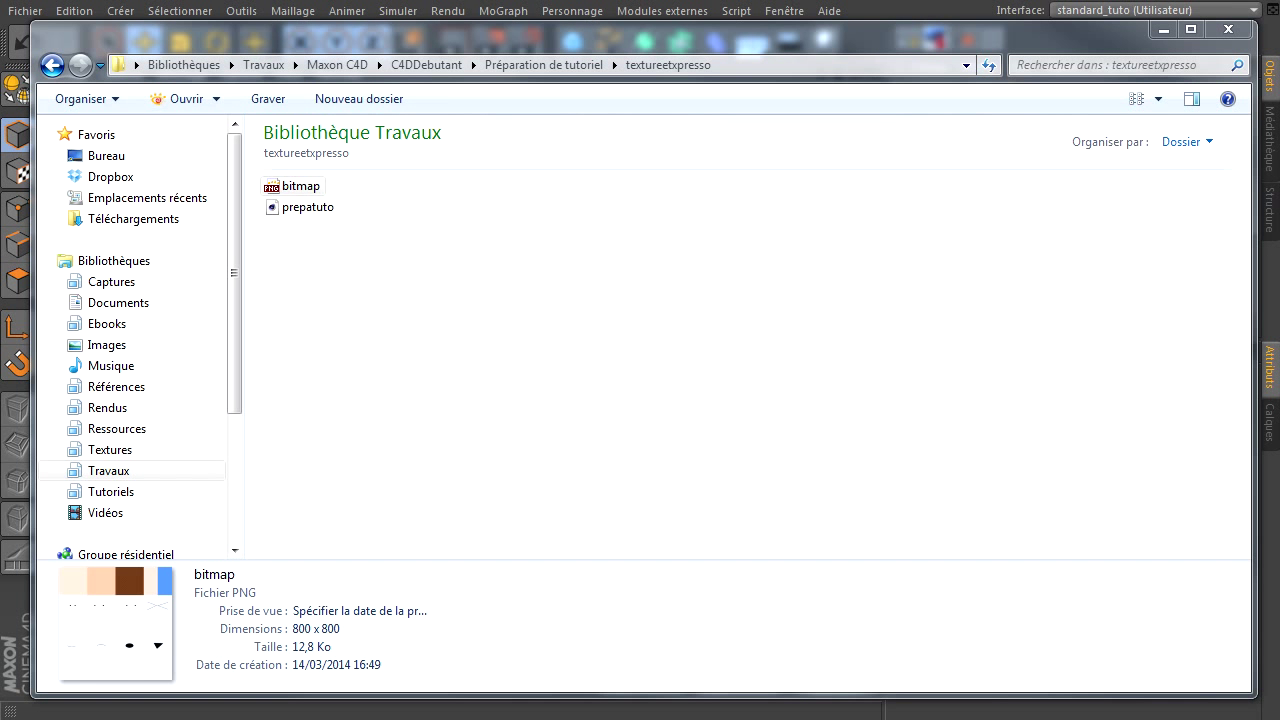
{"action": "key", "text": "Return"}
{"action": "left_click_drag", "start_coordinate": [686, 57], "coordinate": [509, 34]}
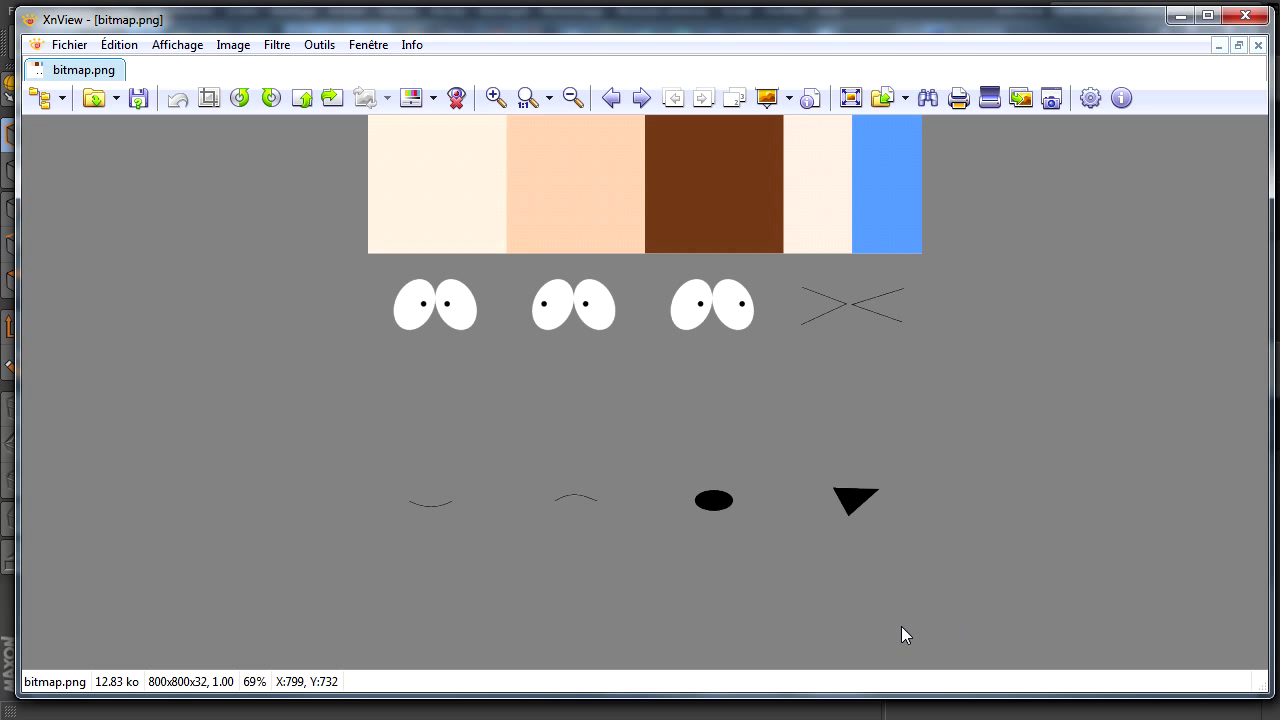
{"action": "left_click", "coordinate": [1247, 17]}
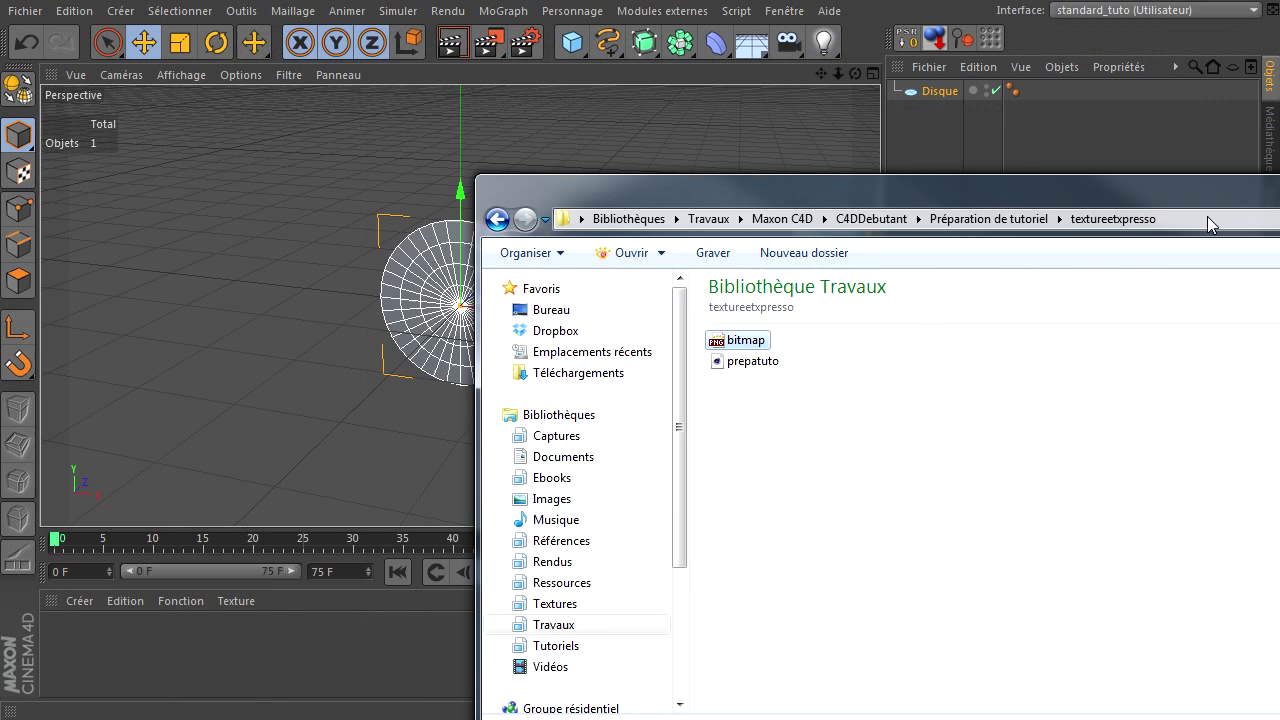
Step: Create a new material Mat and turn off its Spécularité channel in the editor
{"action": "left_click_drag", "start_coordinate": [1207, 216], "coordinate": [1251, 354]}
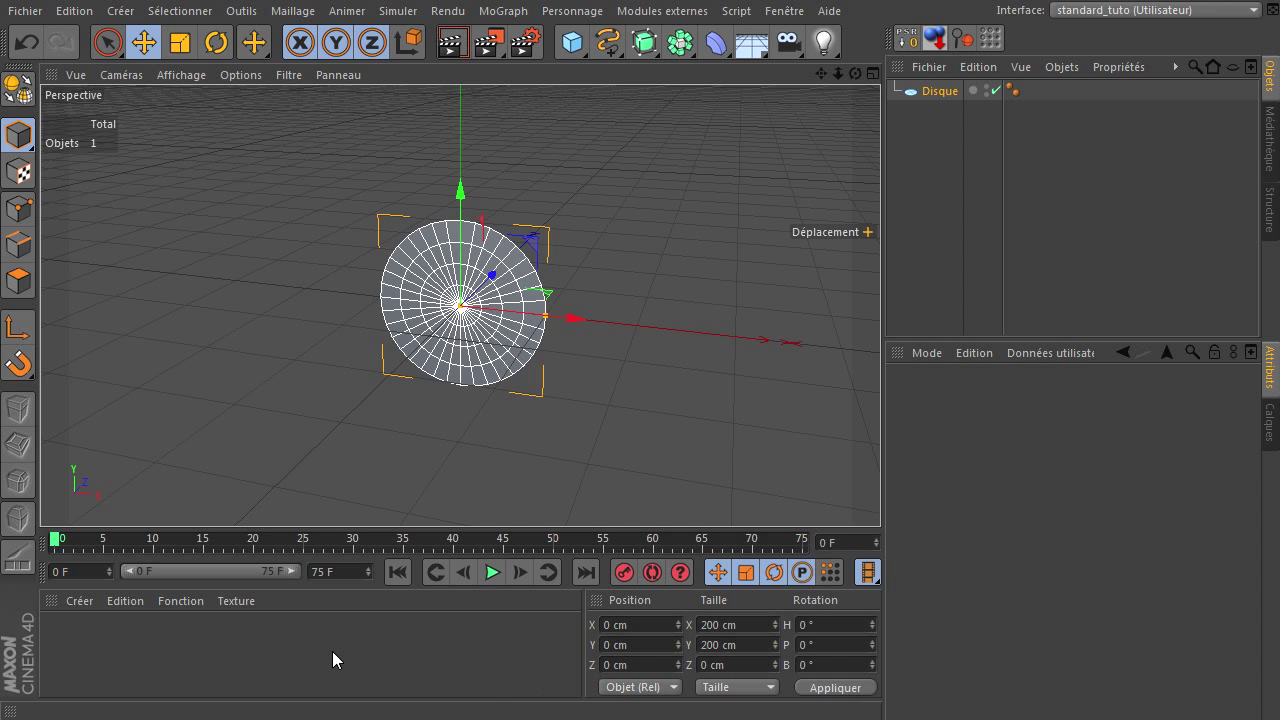
{"action": "double_click", "coordinate": [279, 635]}
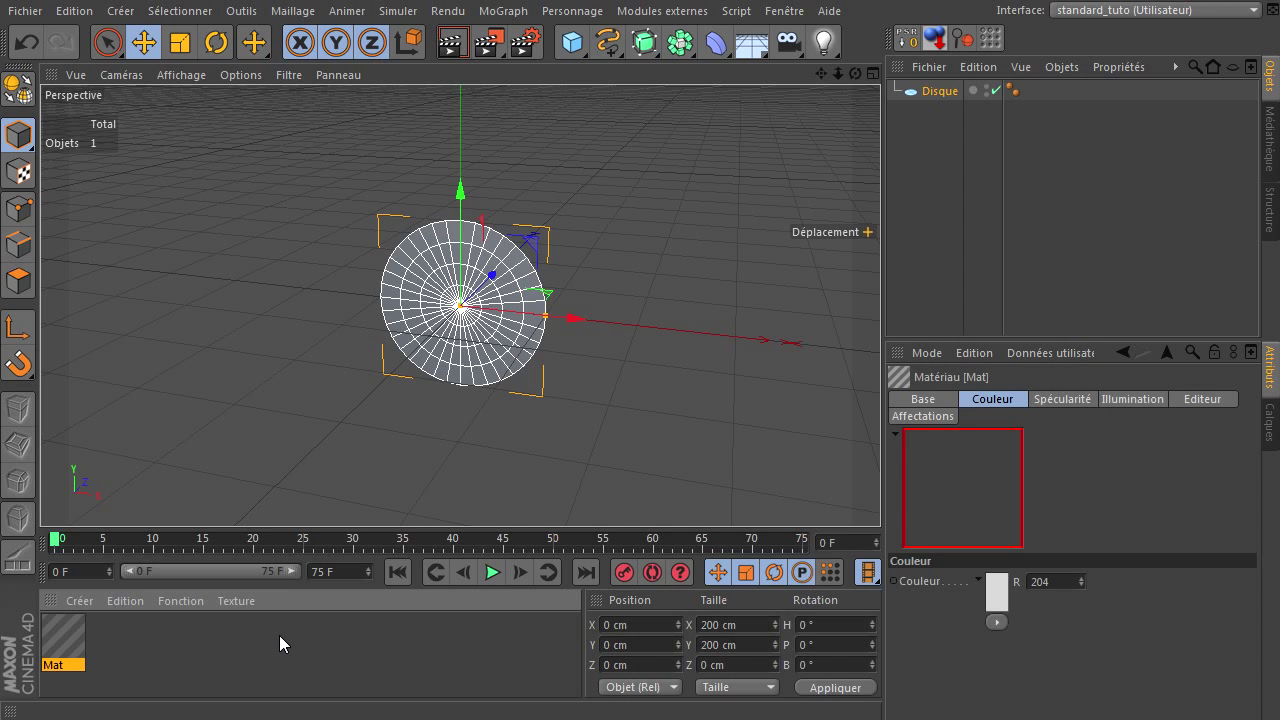
{"action": "double_click", "coordinate": [63, 638]}
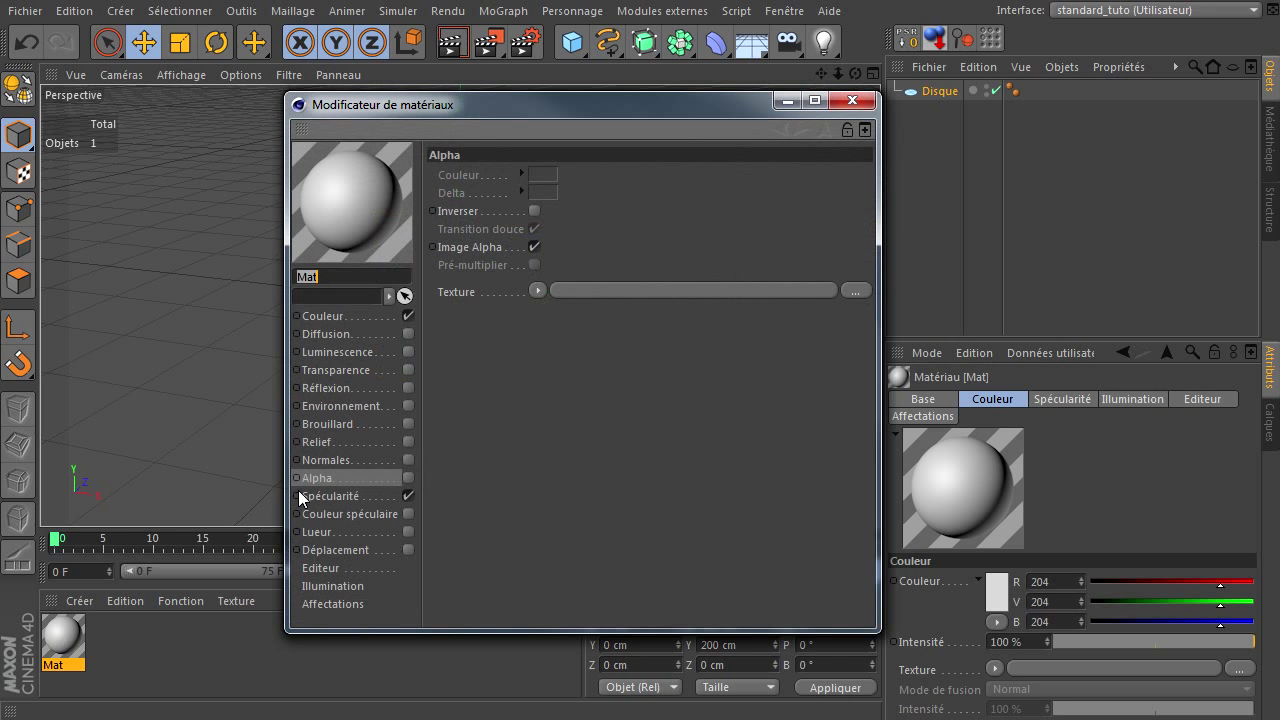
{"action": "left_click", "coordinate": [408, 495]}
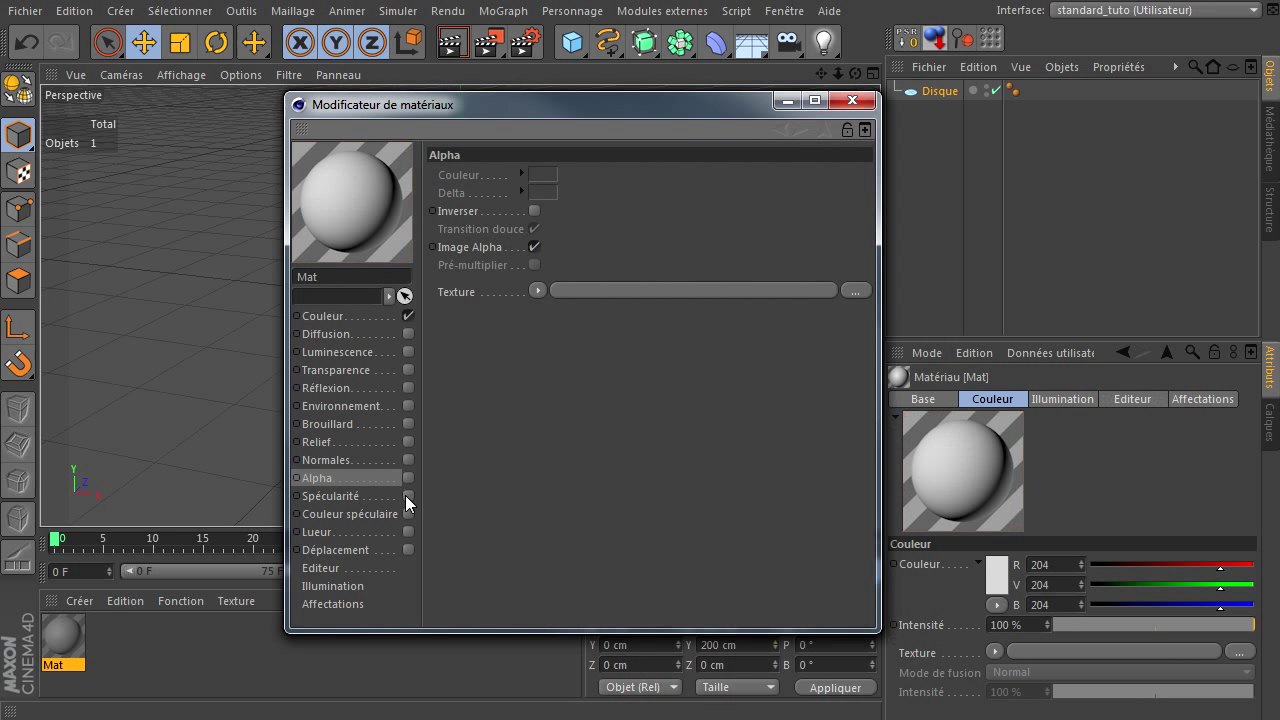
{"action": "left_click", "coordinate": [365, 317]}
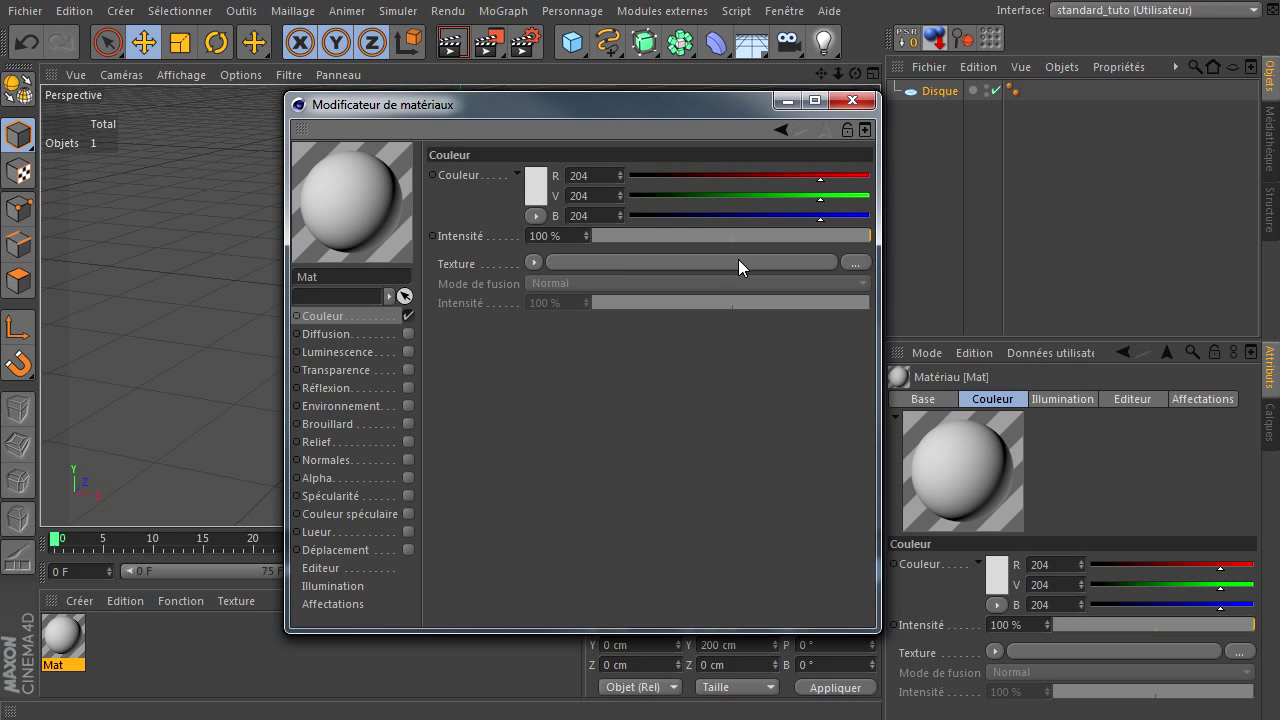
Step: Load bitmap.png as the Couleur texture with Sans sampling, and enable Alpha
{"action": "left_click_drag", "start_coordinate": [619, 118], "coordinate": [392, 51]}
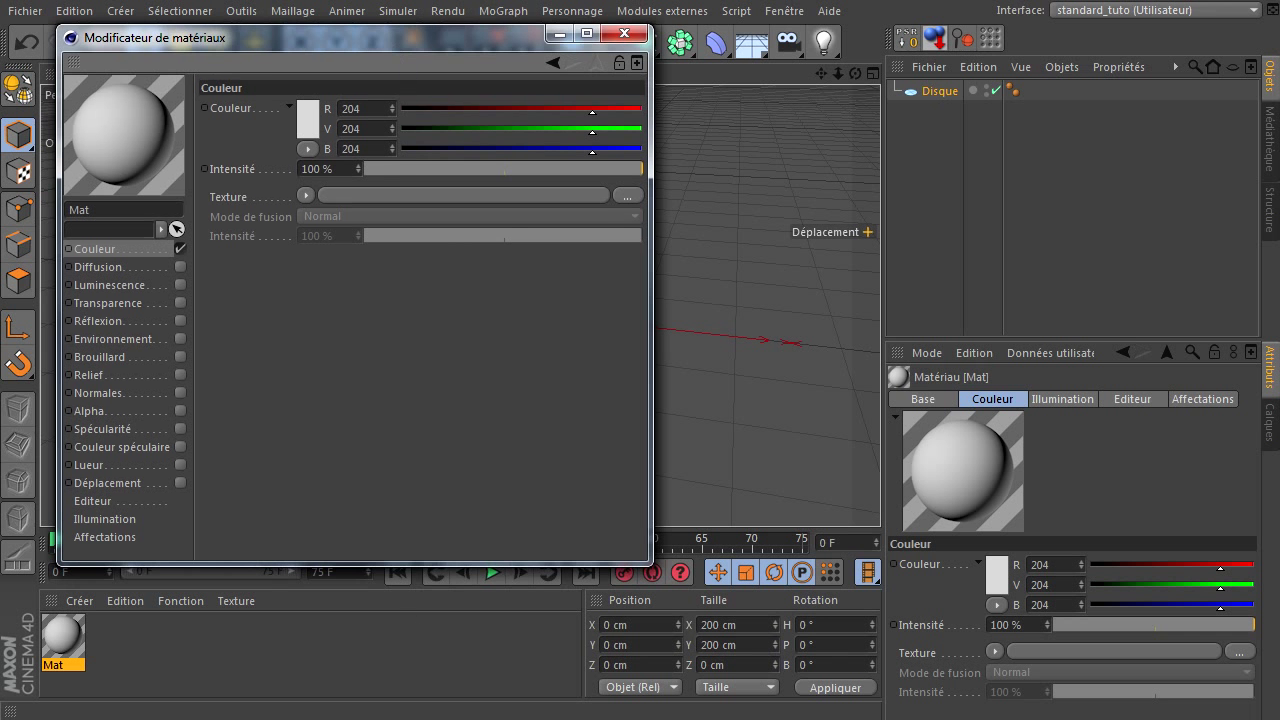
{"action": "key", "text": "alt+Tab"}
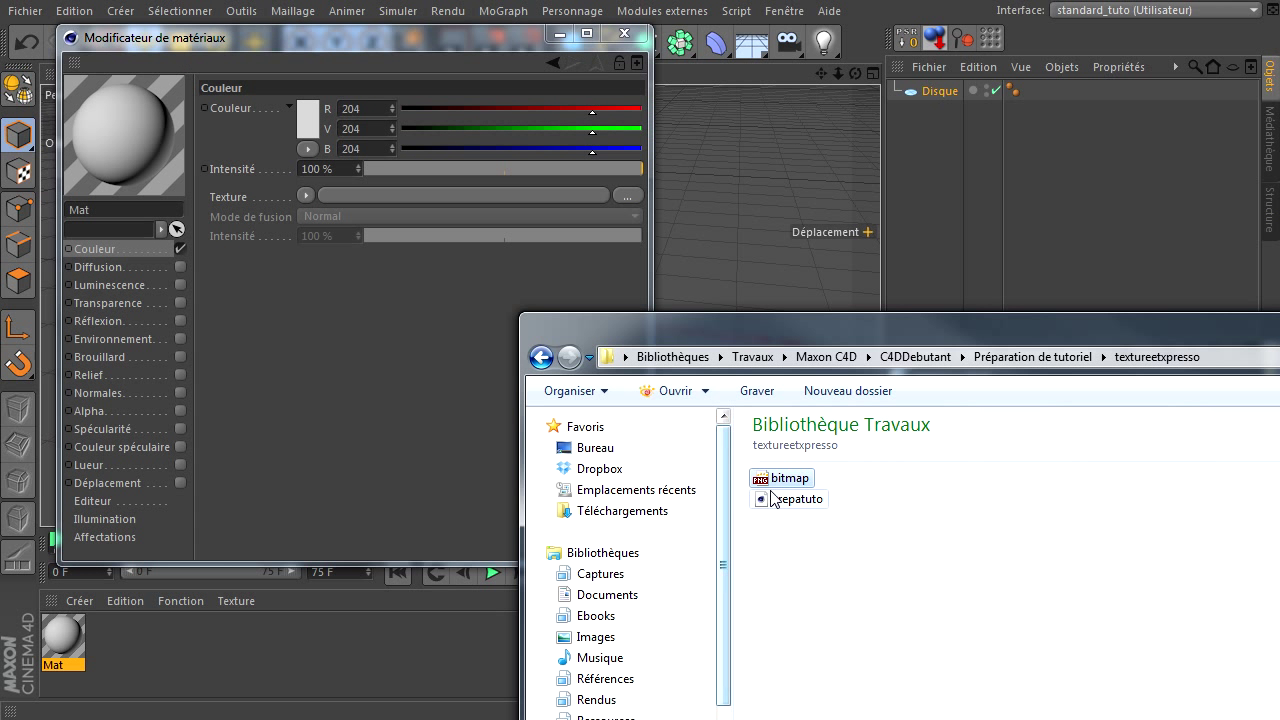
{"action": "left_click_drag", "start_coordinate": [775, 482], "coordinate": [452, 197]}
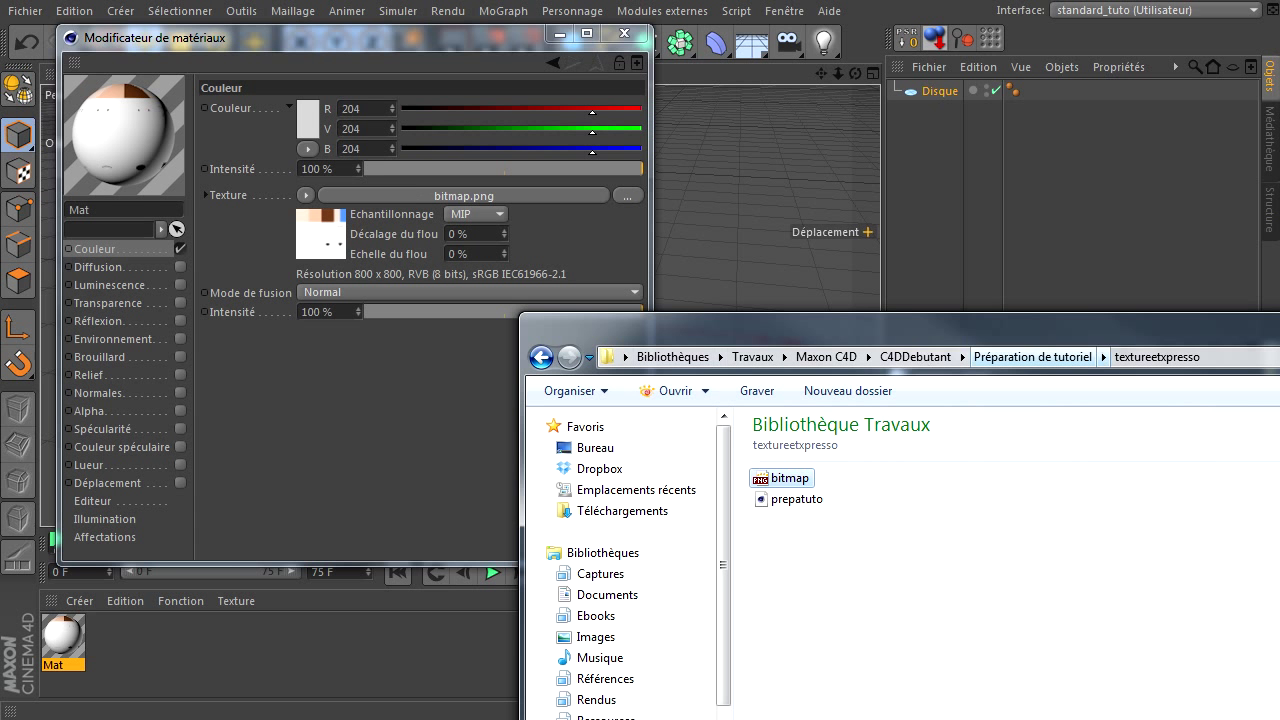
{"action": "left_click", "coordinate": [643, 202]}
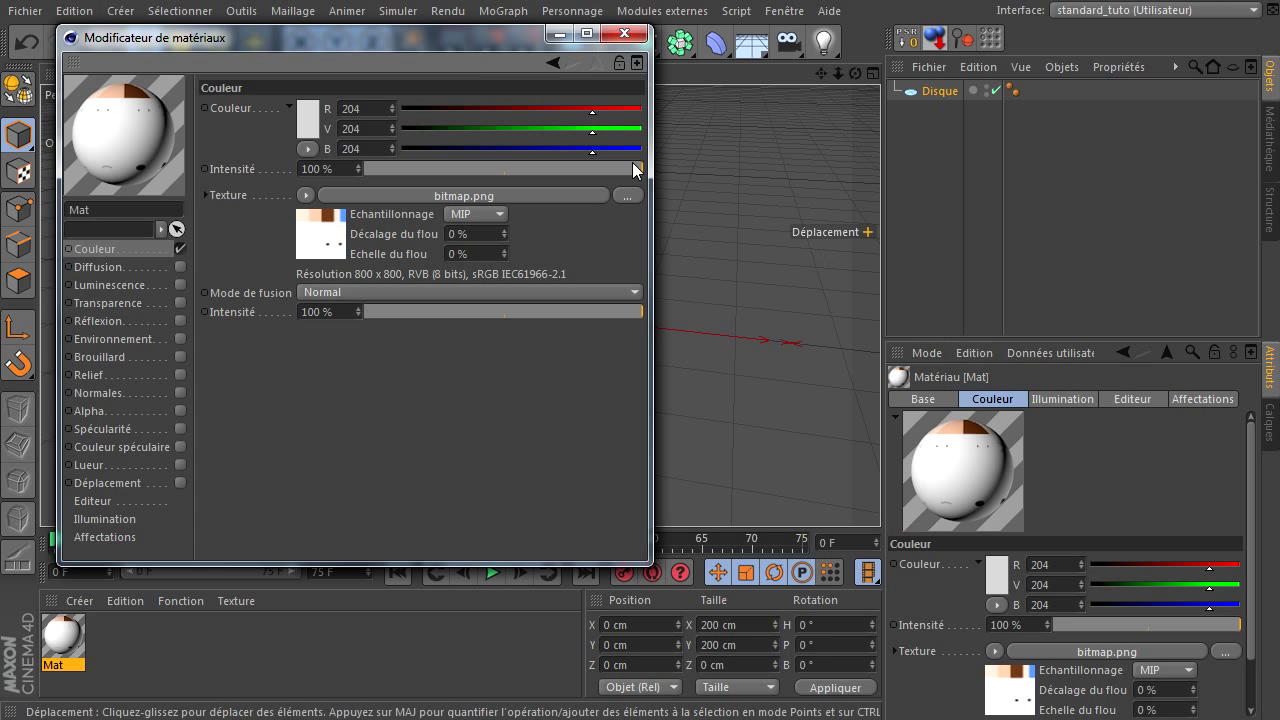
{"action": "left_click_drag", "start_coordinate": [430, 37], "coordinate": [768, 98]}
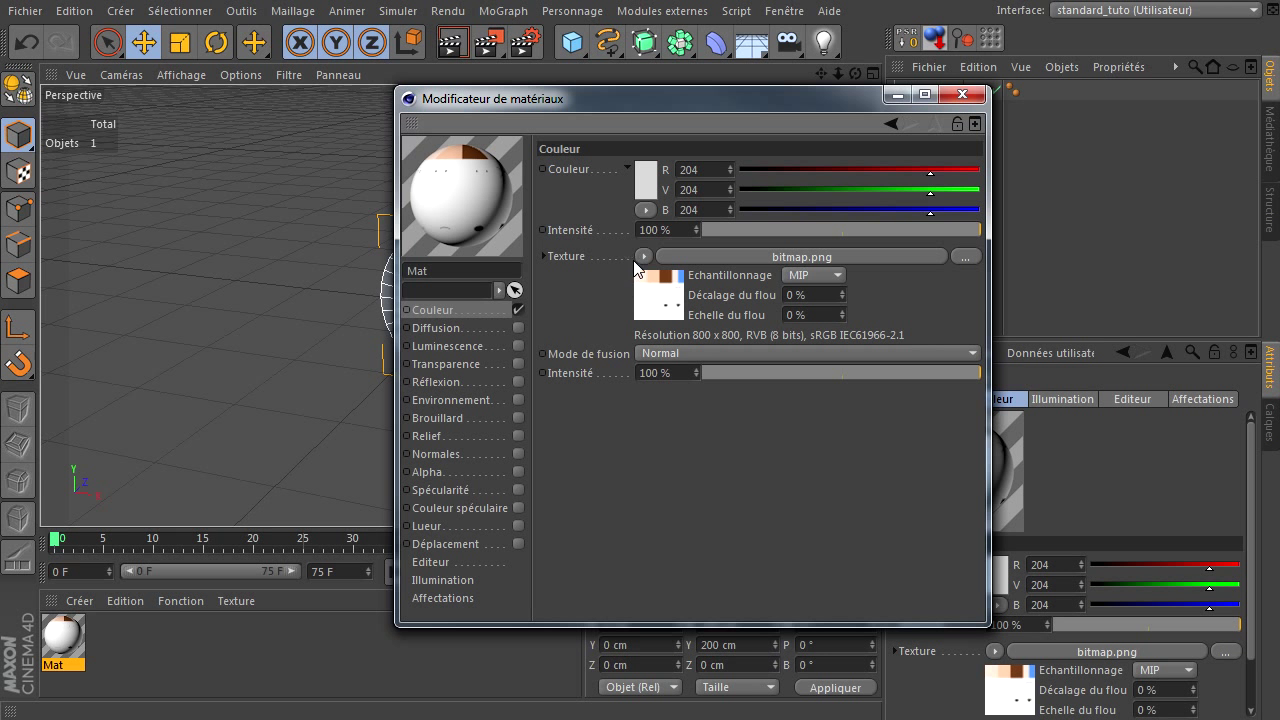
{"action": "left_click", "coordinate": [836, 277]}
{"action": "left_click", "coordinate": [822, 296]}
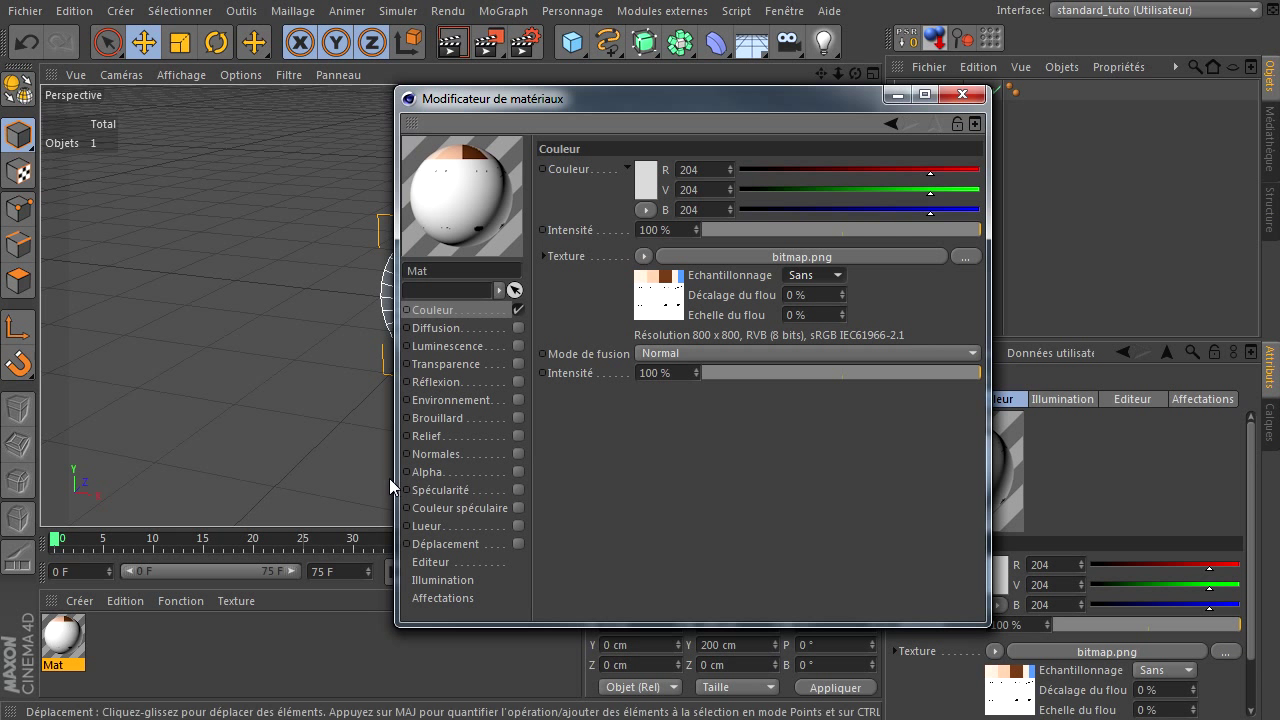
{"action": "left_click", "coordinate": [517, 469]}
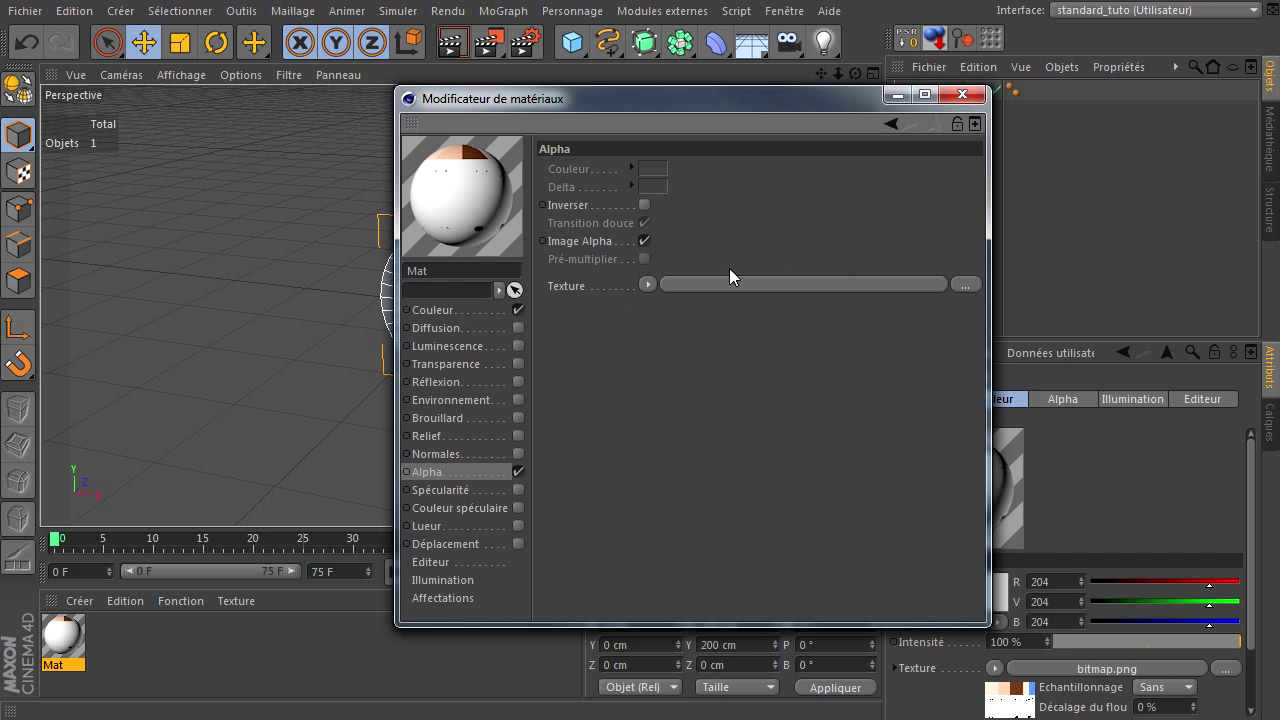
Step: Load bitmap.png as Mat's Alpha texture with Sans sampling, then close the material editor
{"action": "left_click", "coordinate": [648, 285]}
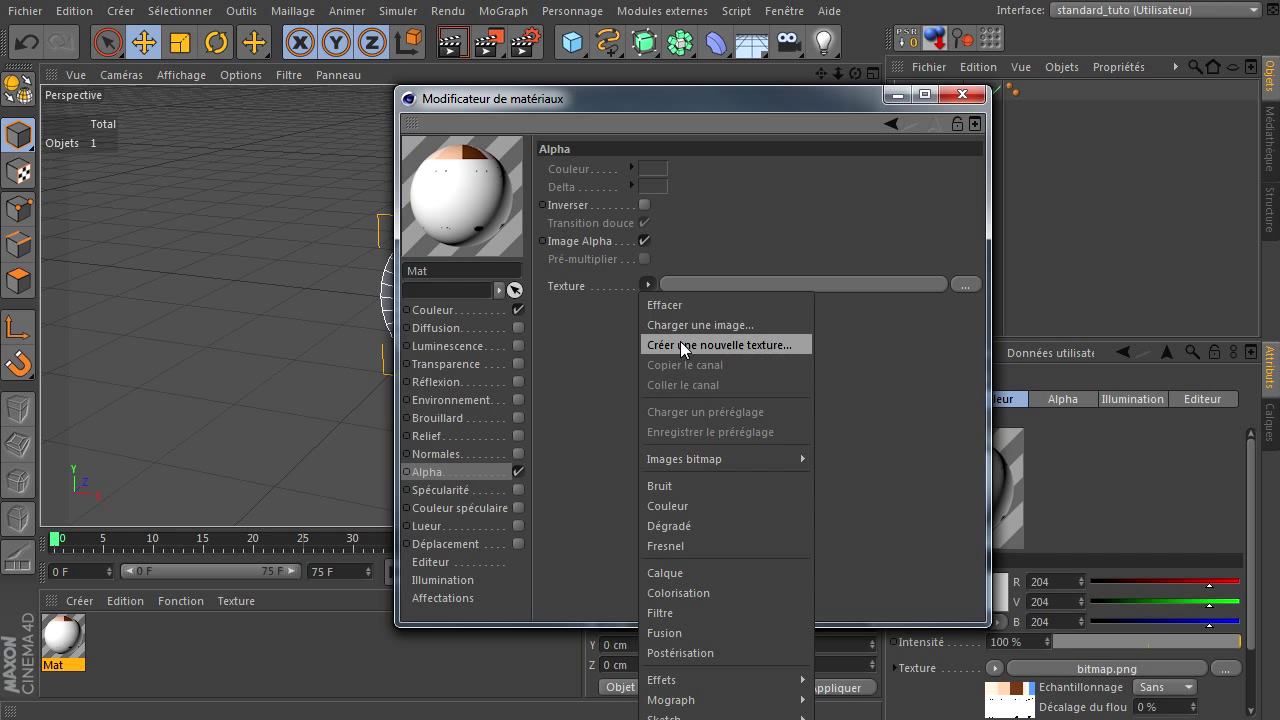
{"action": "mouse_move", "coordinate": [724, 459]}
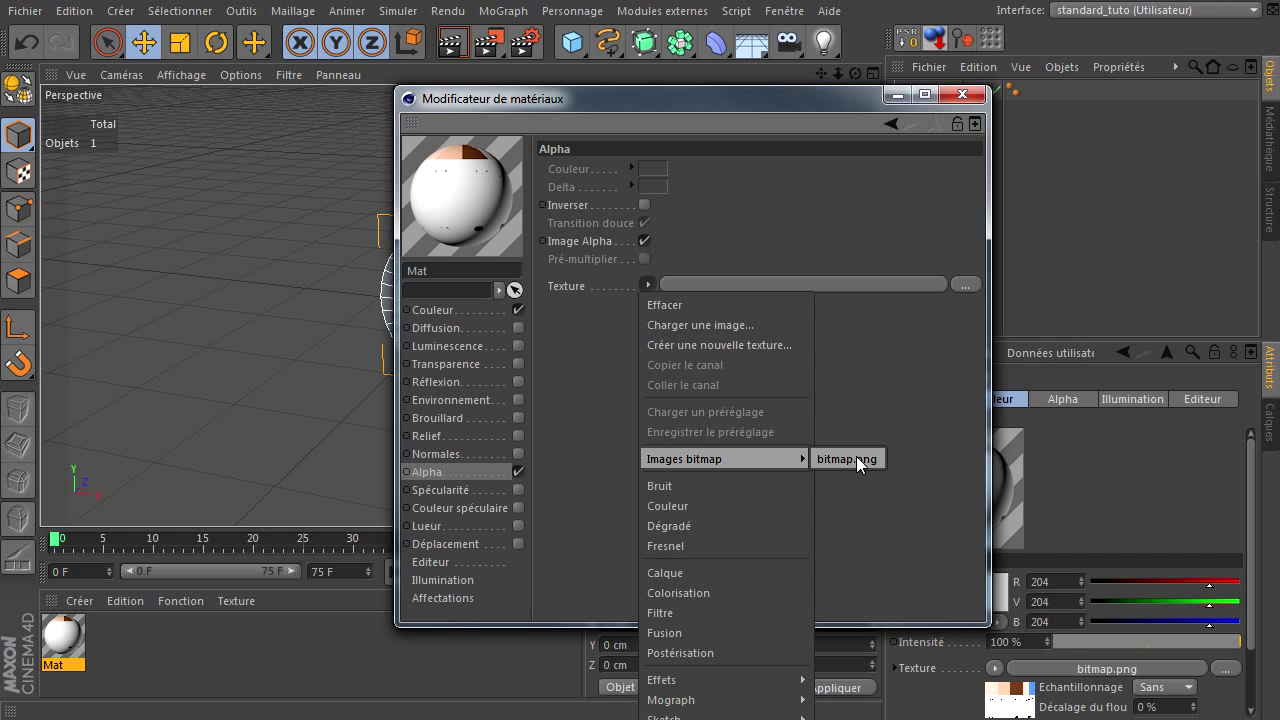
{"action": "left_click", "coordinate": [856, 459]}
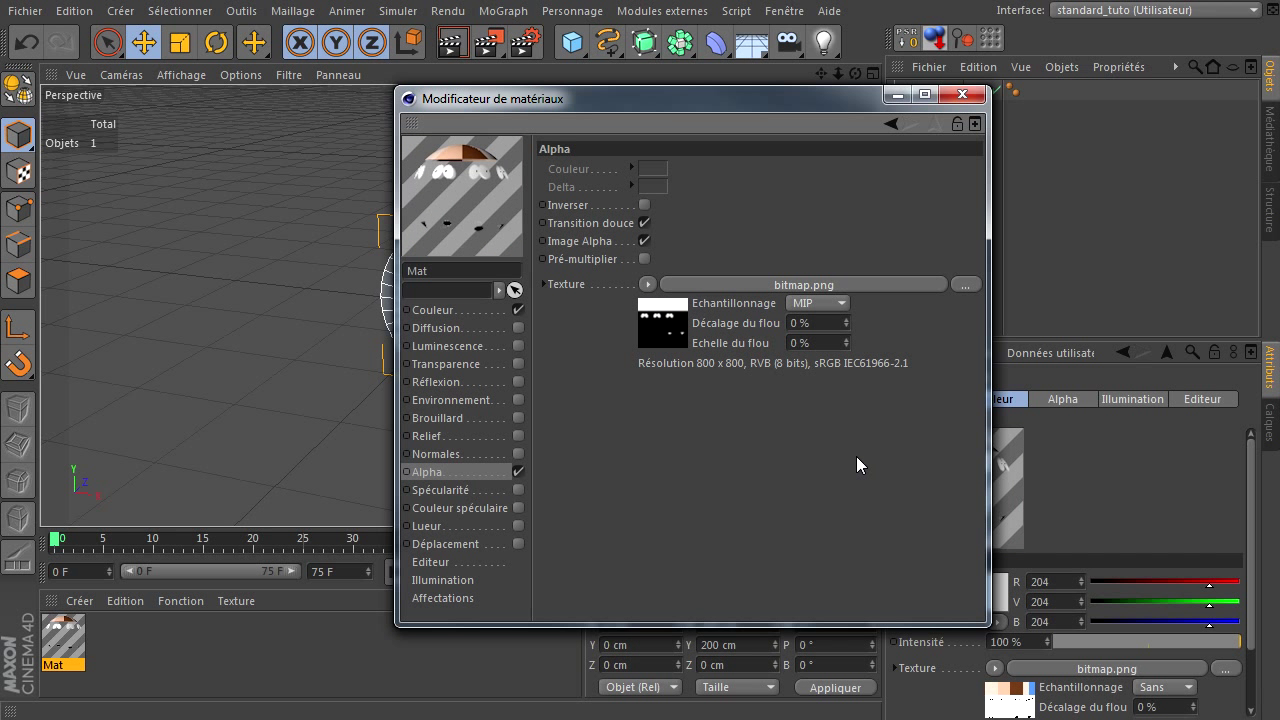
{"action": "left_click", "coordinate": [813, 305]}
{"action": "left_click", "coordinate": [813, 323]}
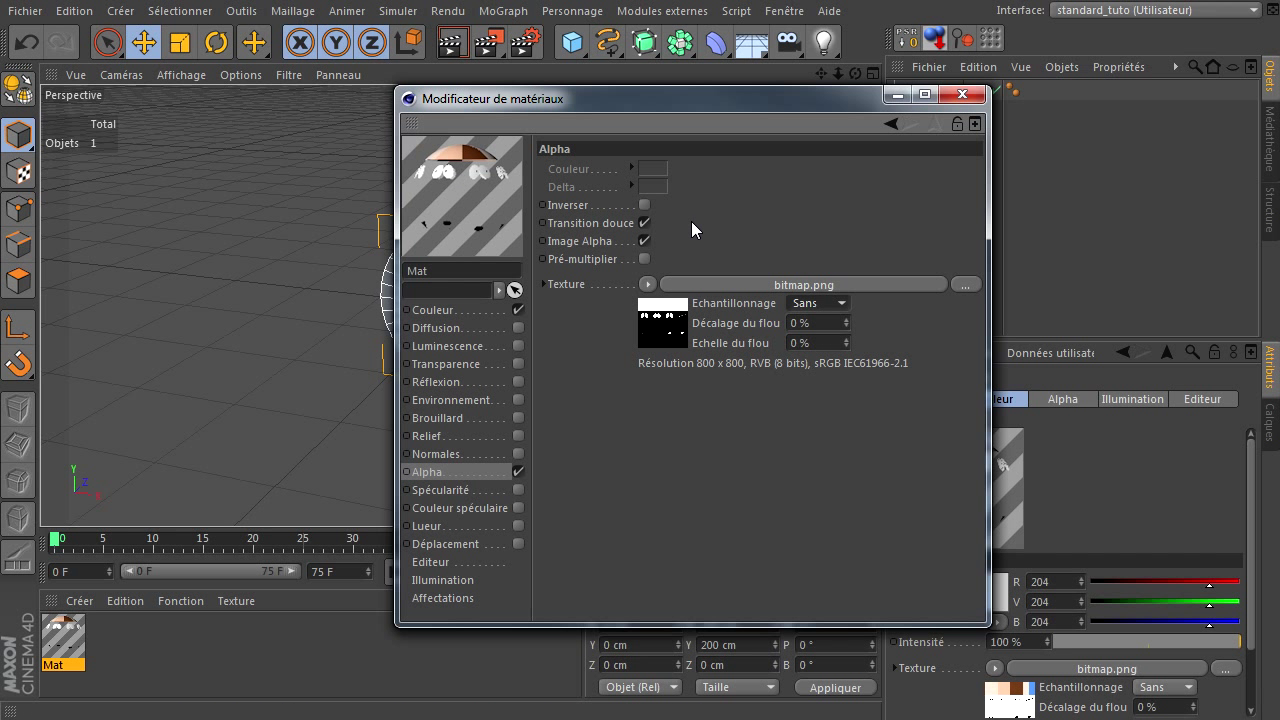
{"action": "left_click", "coordinate": [641, 224]}
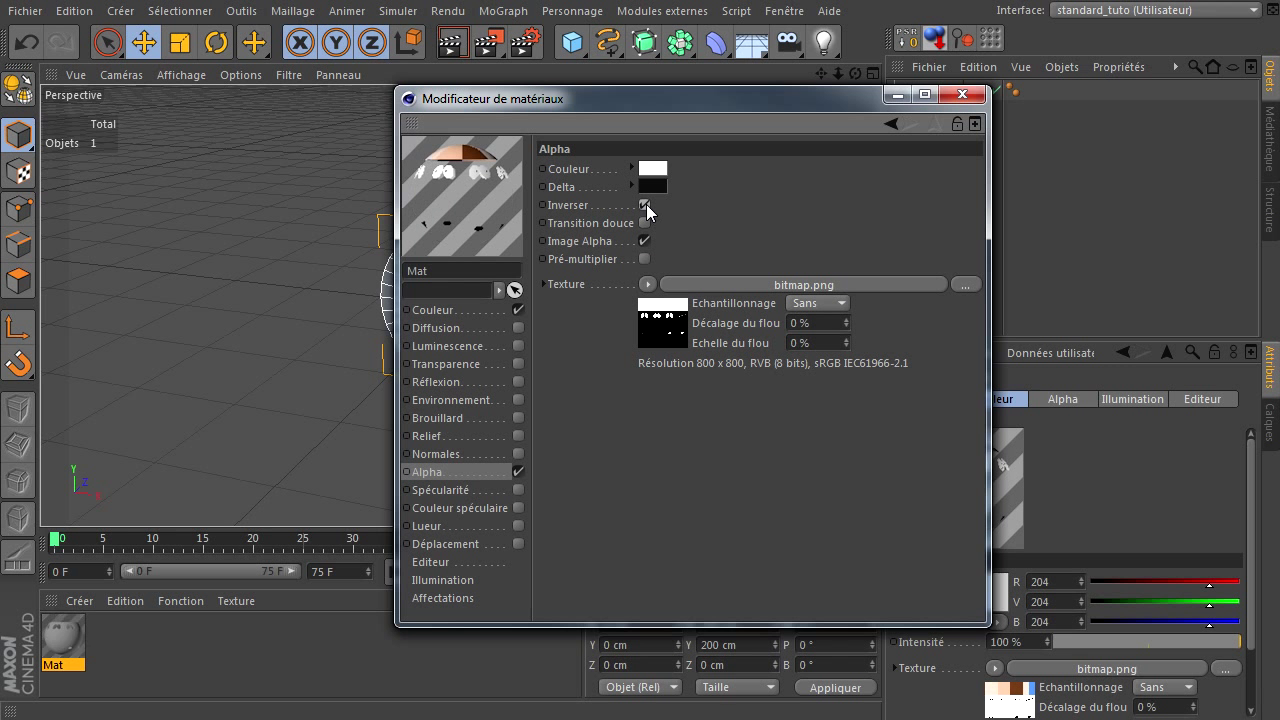
{"action": "left_click", "coordinate": [645, 221]}
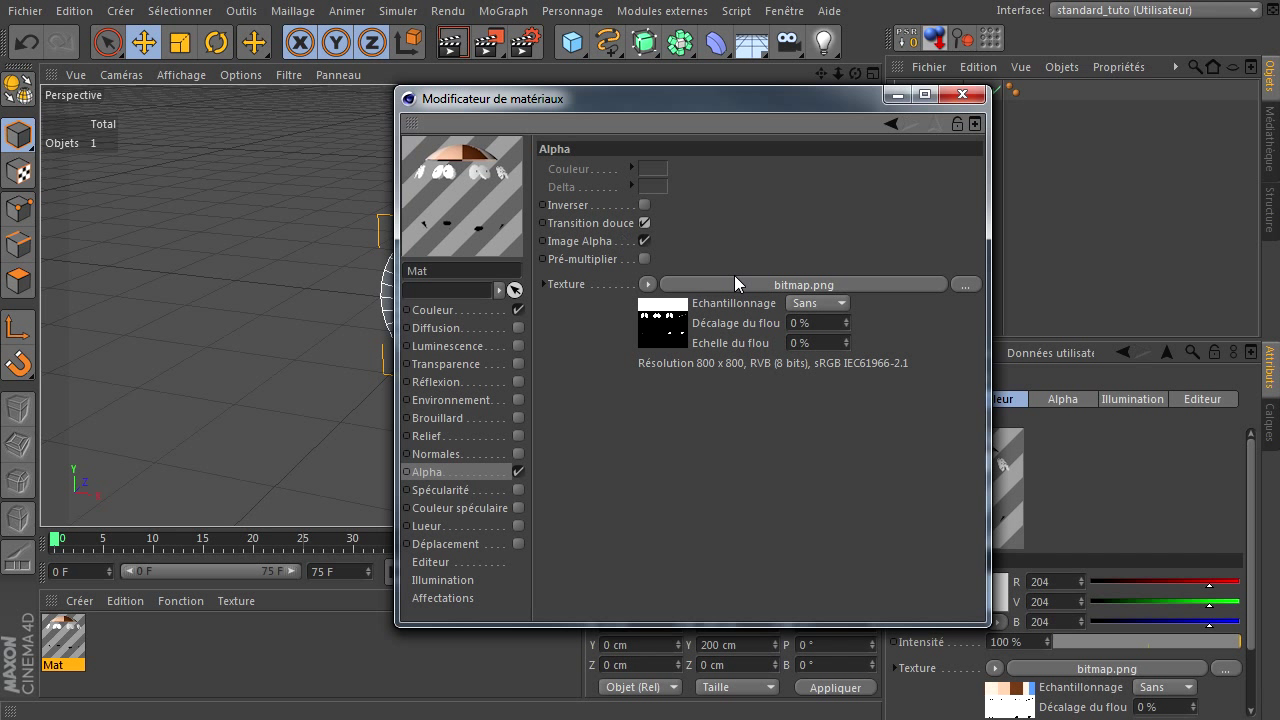
{"action": "left_click", "coordinate": [644, 223]}
{"action": "left_click", "coordinate": [644, 223]}
{"action": "left_click", "coordinate": [962, 95]}
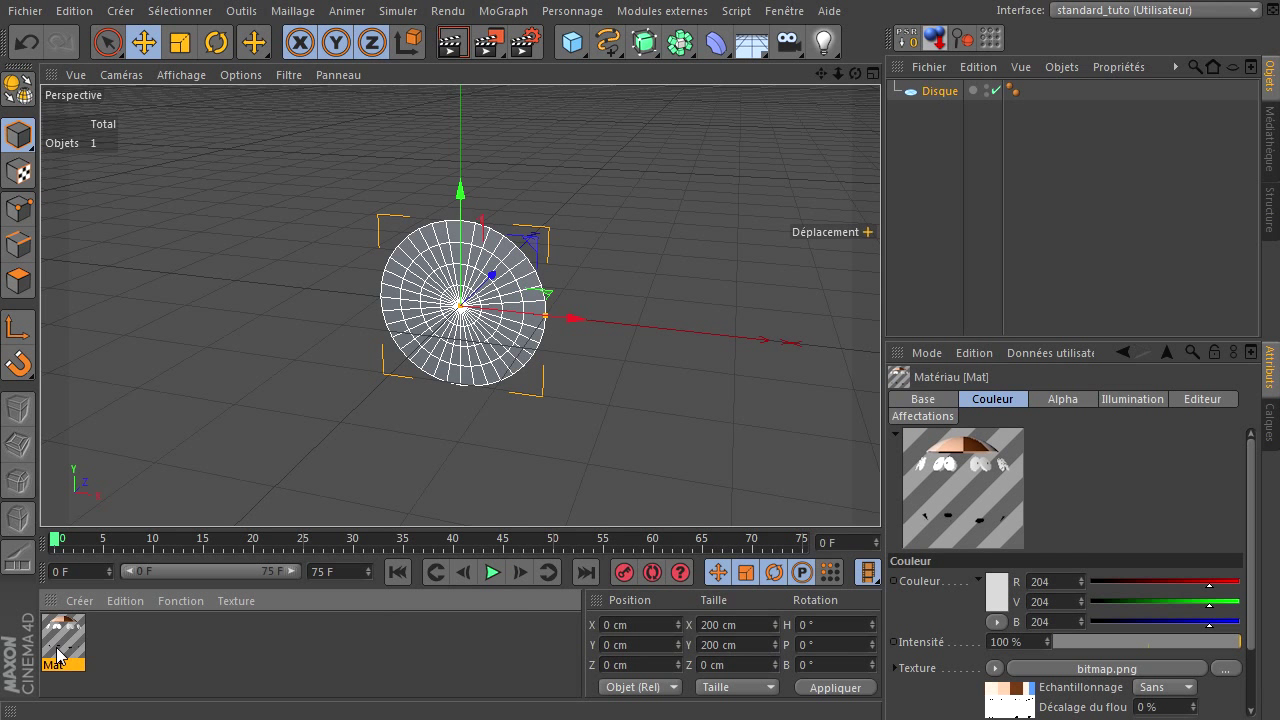
Step: Rename the Disque object to tête and drag the Mat material onto it
{"action": "double_click", "coordinate": [945, 91]}
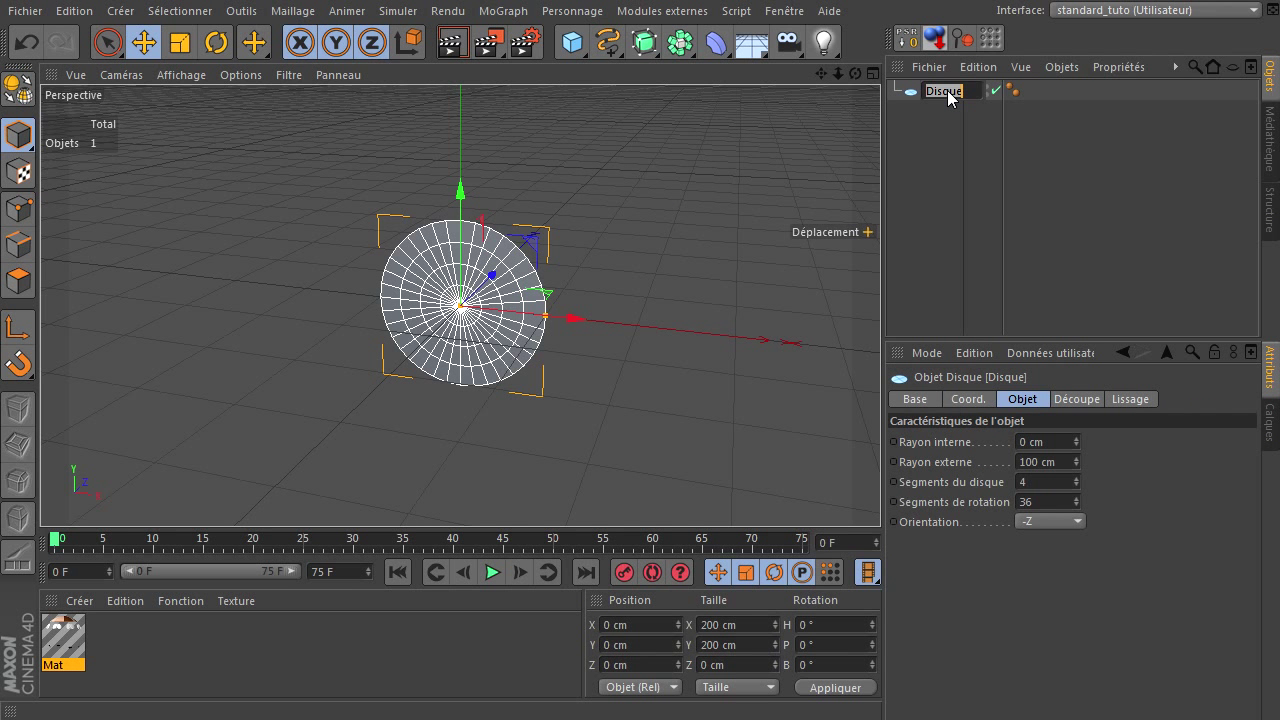
{"action": "type", "text": "tete"}
{"action": "key", "text": "Return"}
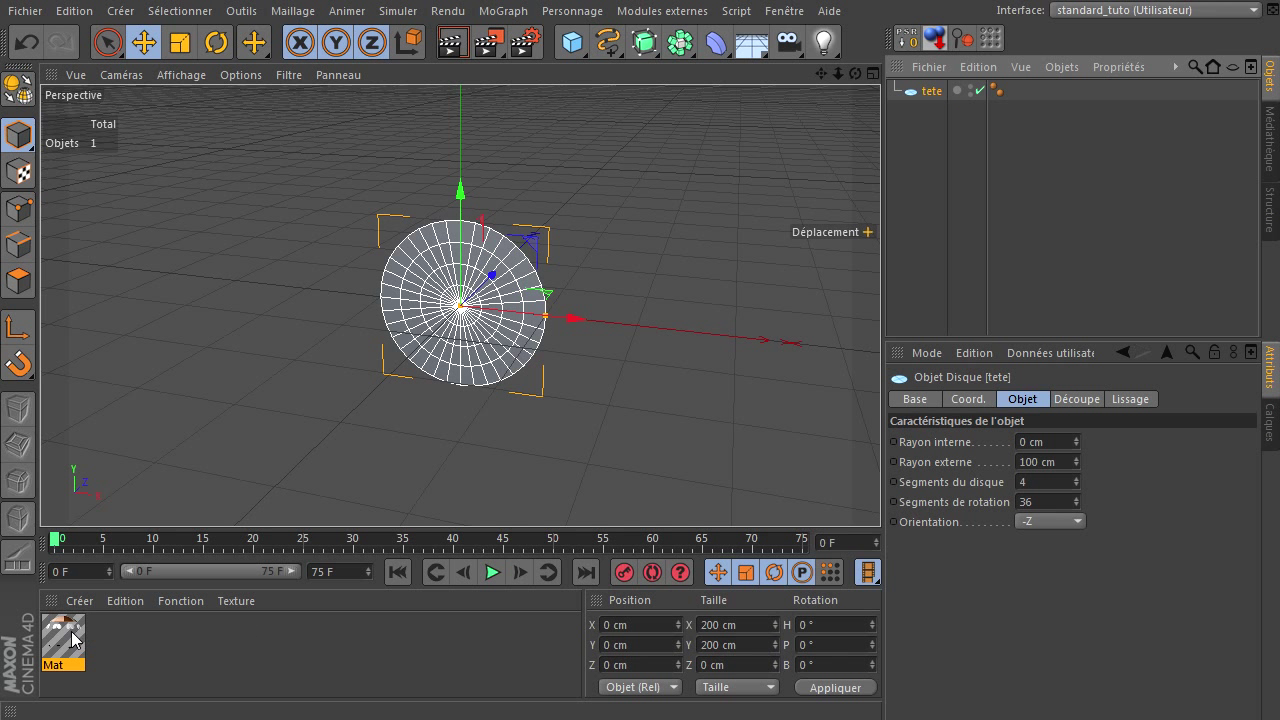
{"action": "double_click", "coordinate": [933, 92]}
{"action": "left_click", "coordinate": [933, 92]}
{"action": "key", "text": "Left"}
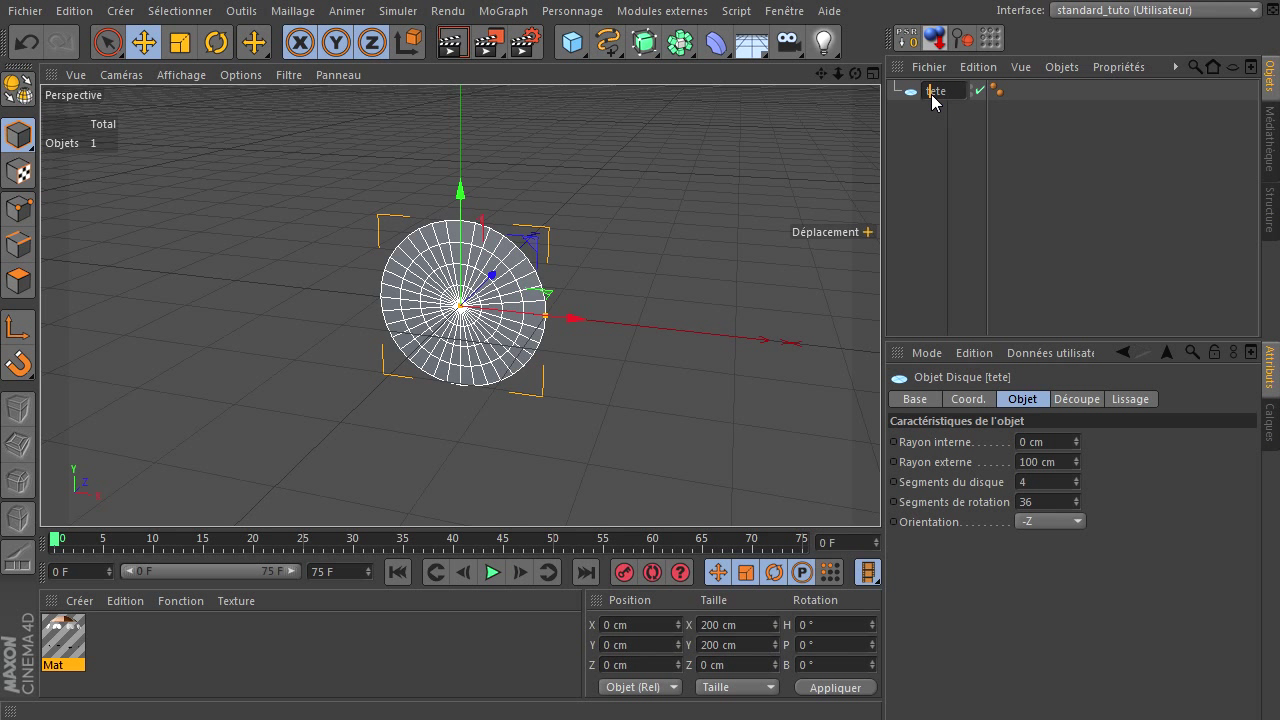
{"action": "type", "text": "ê"}
{"action": "key", "text": "Delete"}
{"action": "key", "text": "Return"}
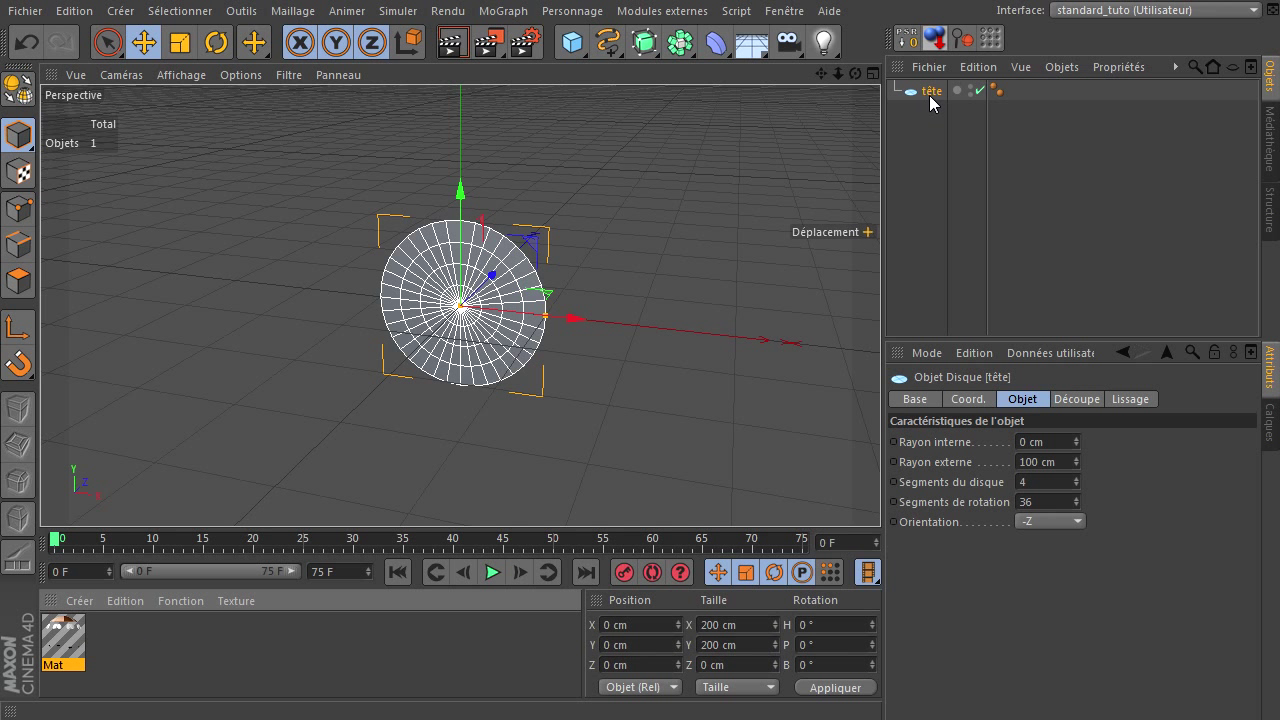
{"action": "left_click_drag", "start_coordinate": [63, 640], "coordinate": [930, 100]}
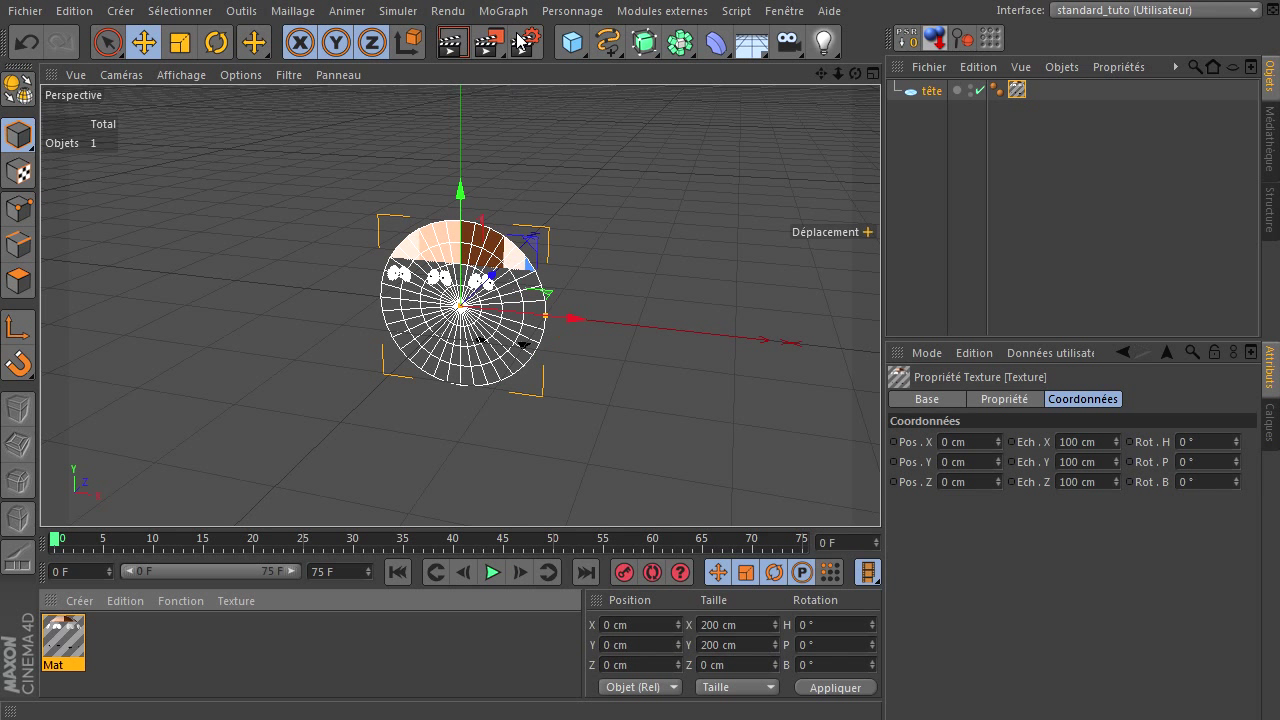
Step: Preview a render, then set the tête texture tag's projection type to Planaire
{"action": "left_click", "coordinate": [452, 42]}
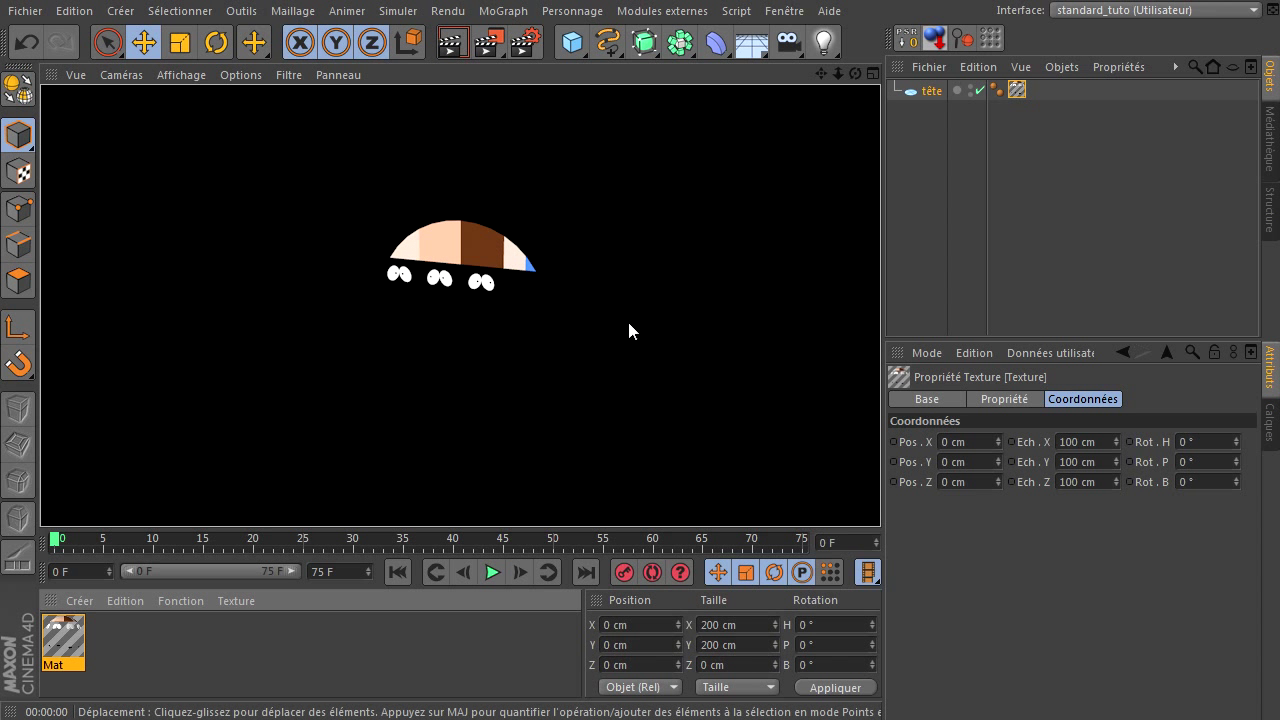
{"action": "left_click", "coordinate": [693, 305]}
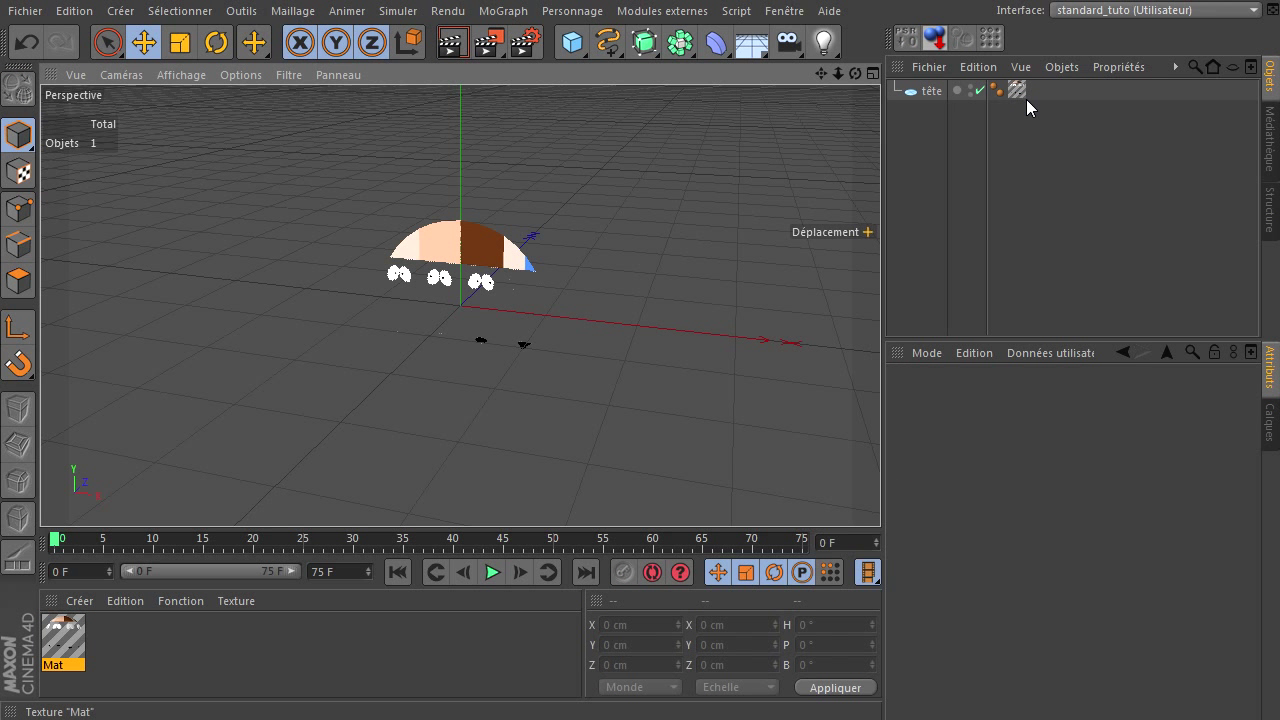
{"action": "left_click", "coordinate": [1017, 90]}
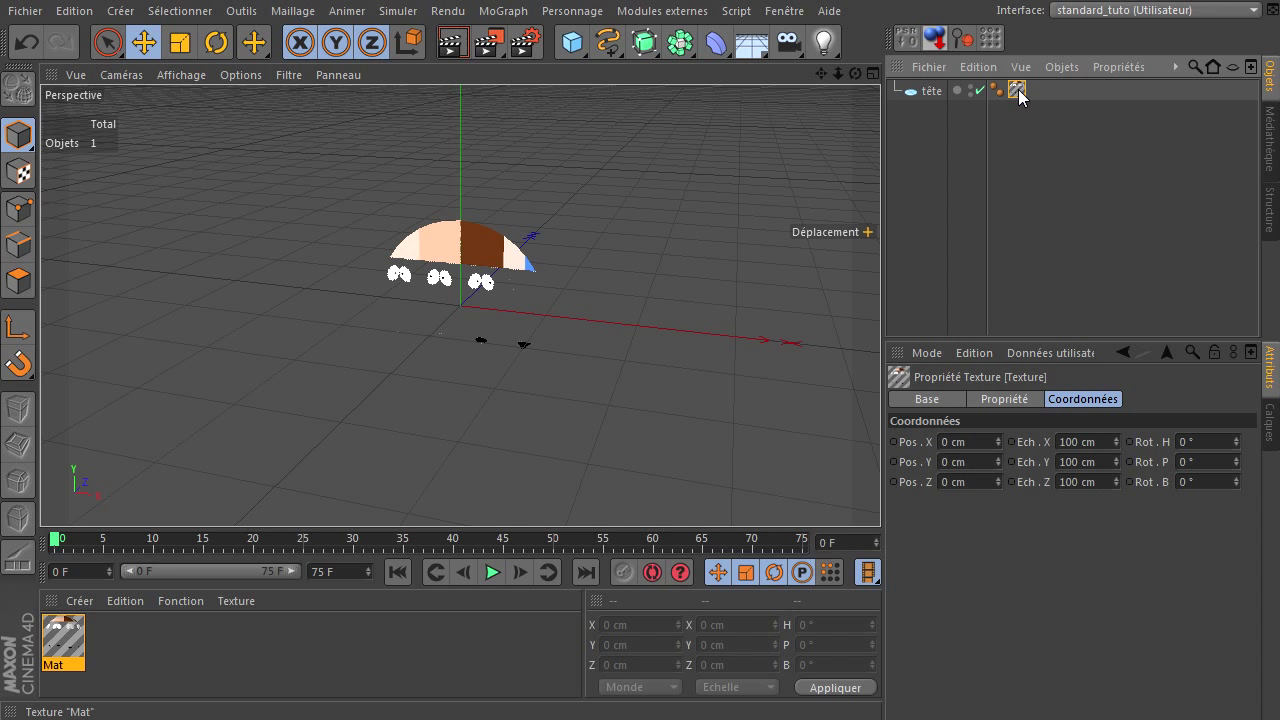
{"action": "left_click", "coordinate": [1031, 398]}
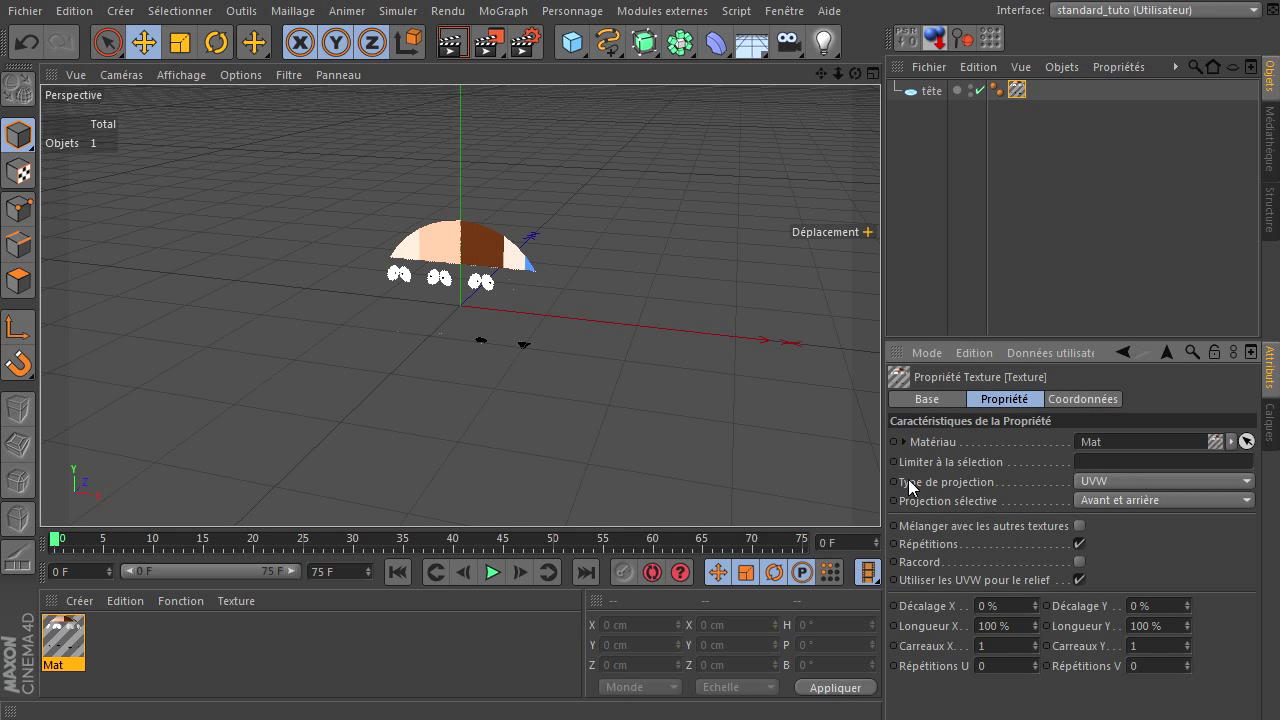
{"action": "left_click", "coordinate": [1103, 485]}
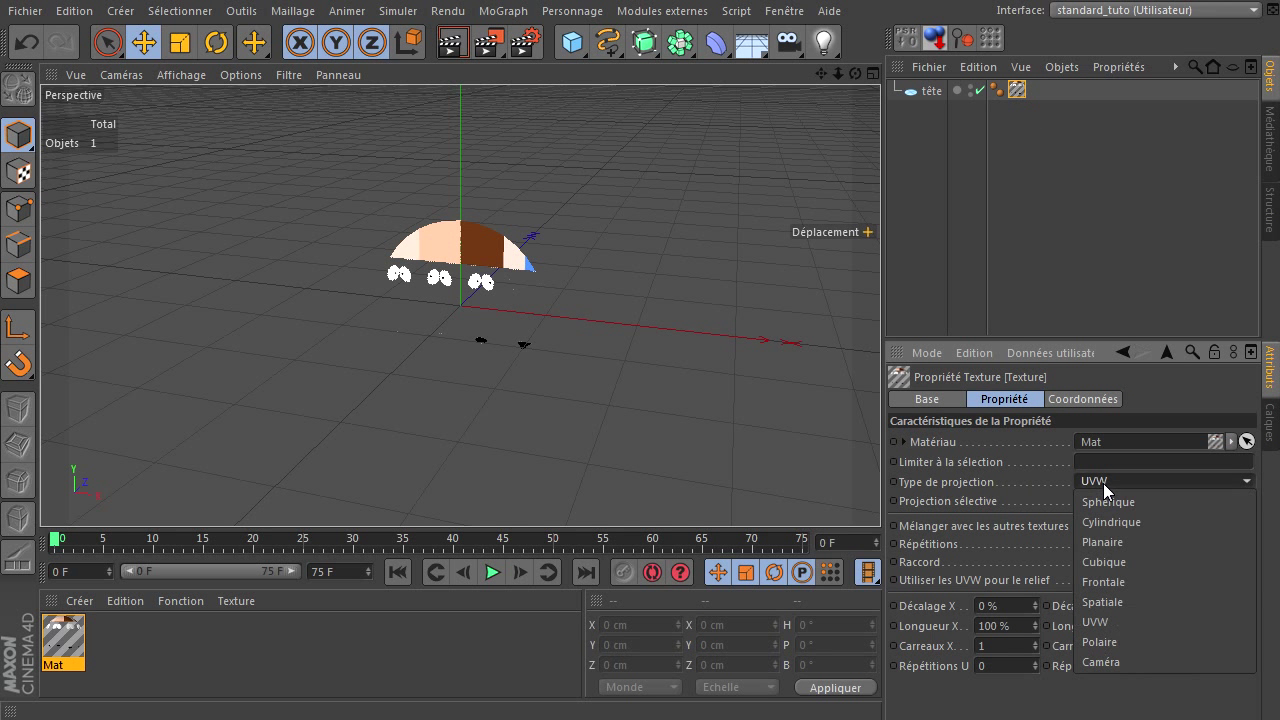
{"action": "left_click", "coordinate": [1113, 542]}
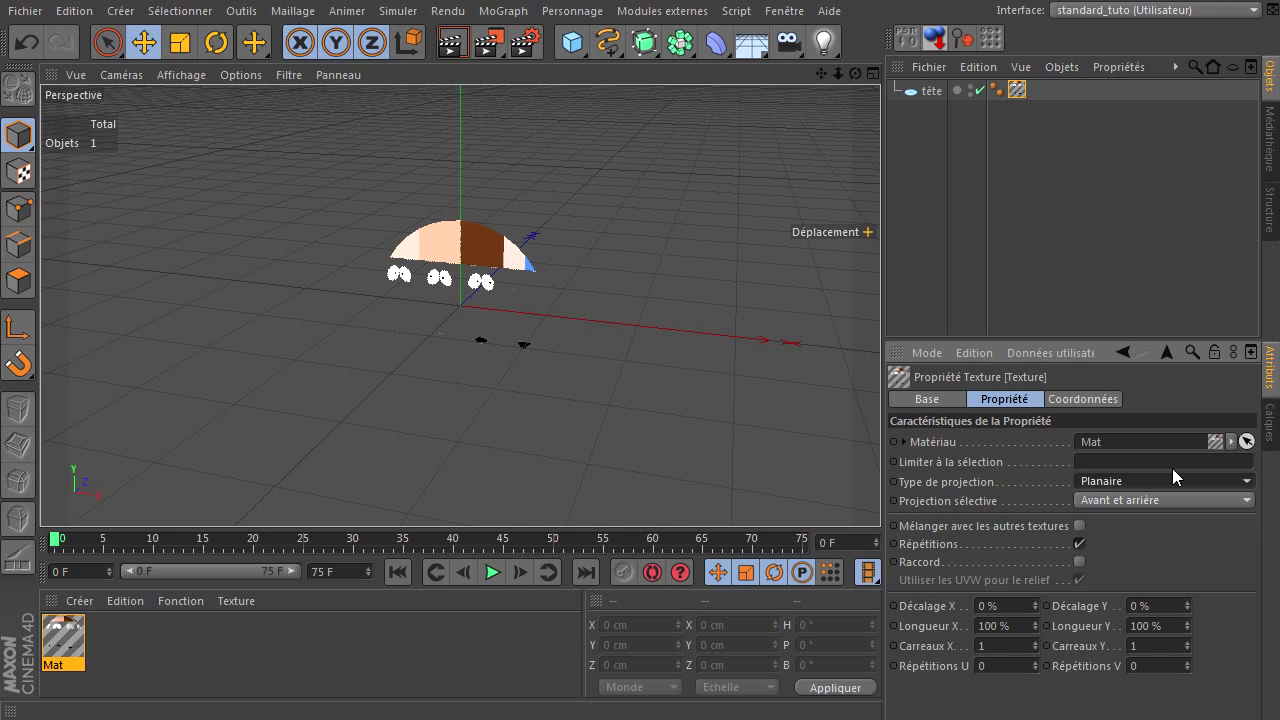
Step: Show the texture tag's Coordonnées position and scale fields in a taller attributes panel
{"action": "left_click", "coordinate": [1081, 398]}
{"action": "left_click_drag", "start_coordinate": [1053, 340], "coordinate": [1050, 252]}
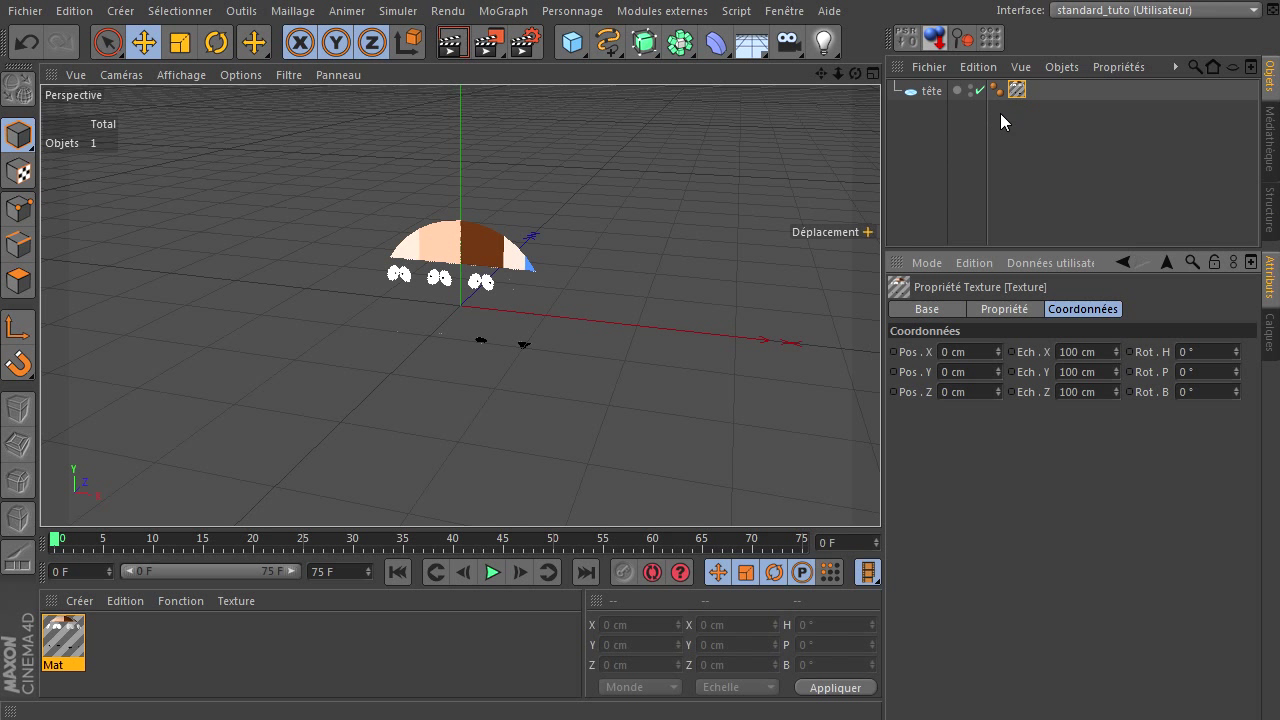
{"action": "left_click", "coordinate": [932, 91]}
{"action": "left_click", "coordinate": [1018, 91]}
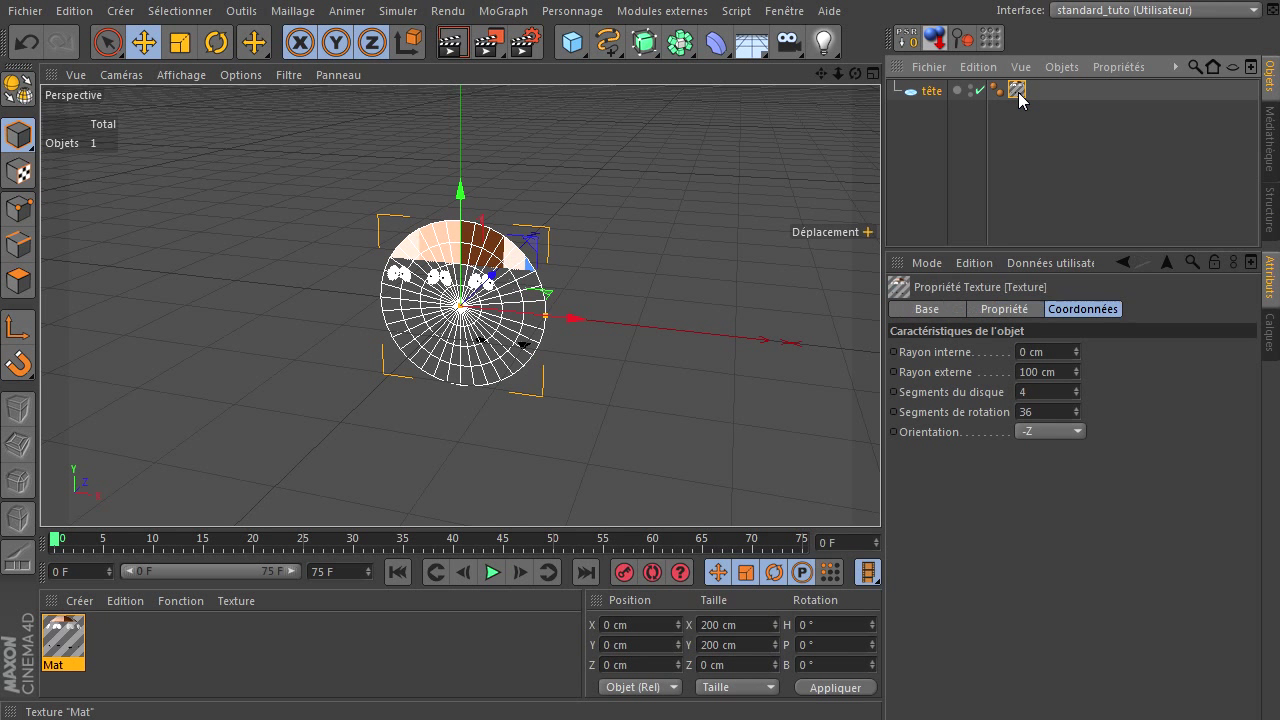
Step: In Texture axis mode, scale the planar texture to 400 cm in X and Y
{"action": "left_click", "coordinate": [20, 172]}
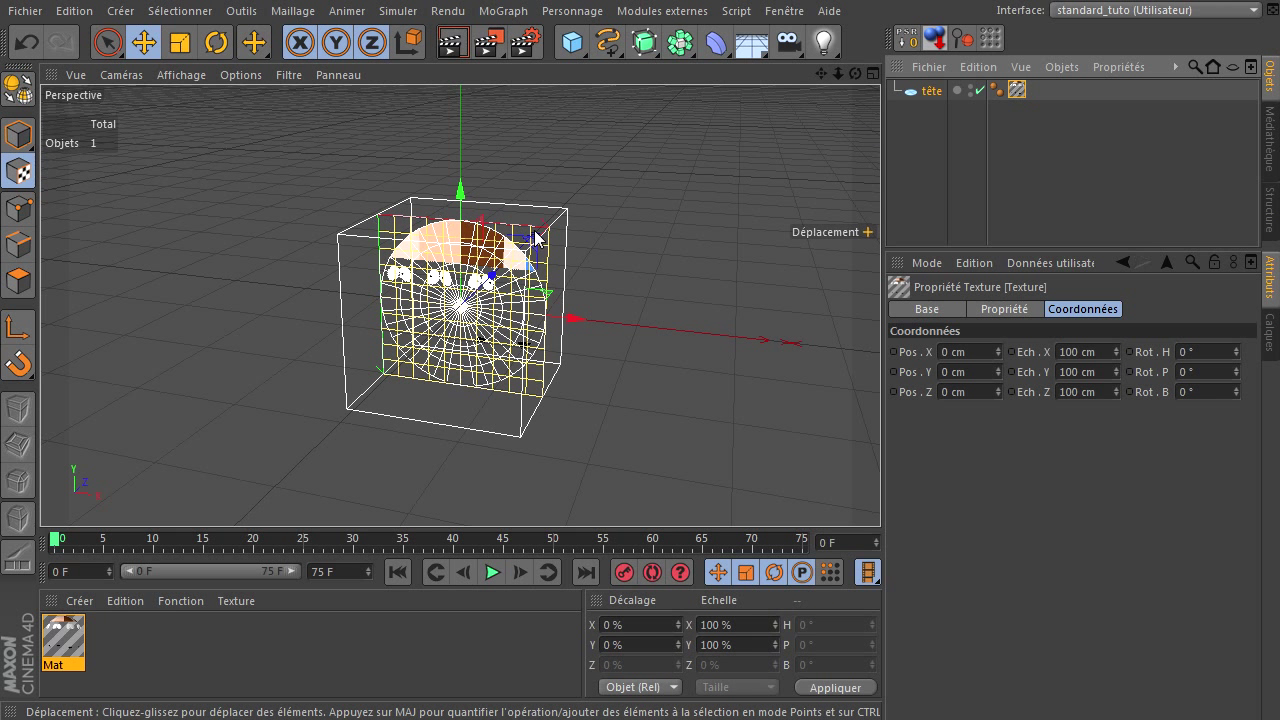
{"action": "scroll", "coordinate": [646, 348], "scroll_direction": "up", "scroll_amount": 2}
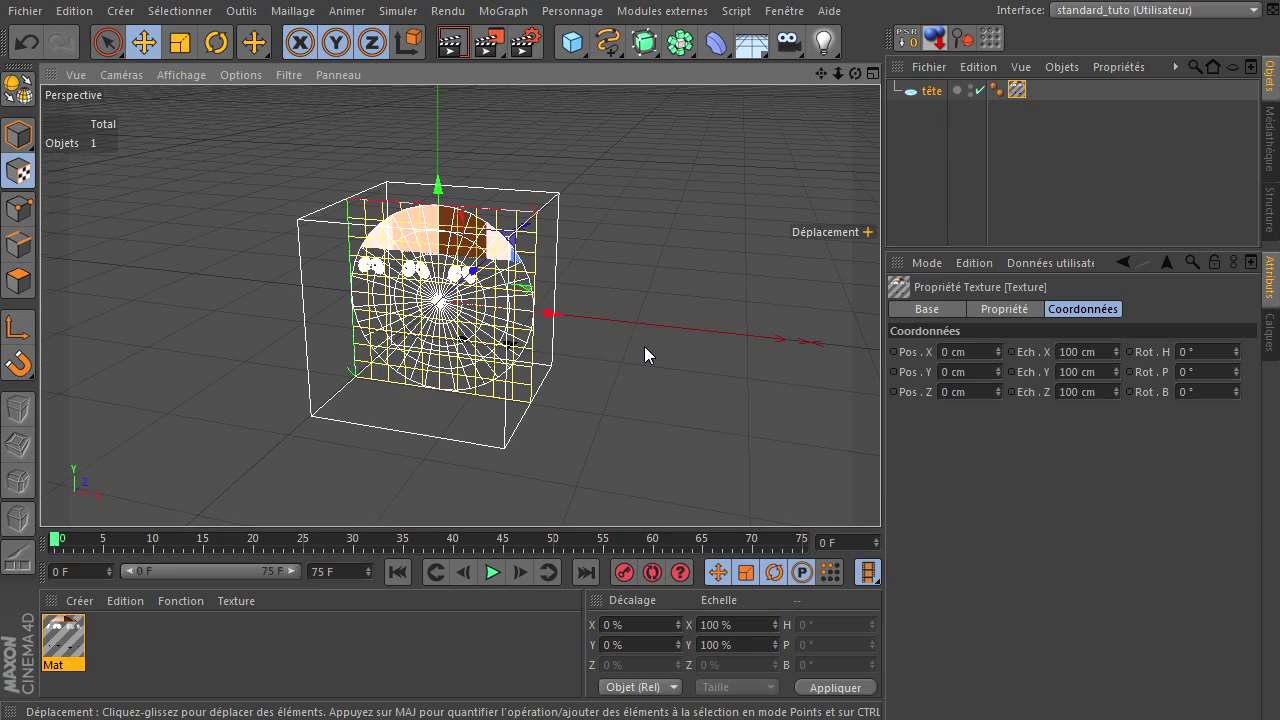
{"action": "scroll", "coordinate": [644, 346], "scroll_direction": "up", "scroll_amount": 1}
{"action": "left_click_drag", "start_coordinate": [820, 73], "coordinate": [896, 493]}
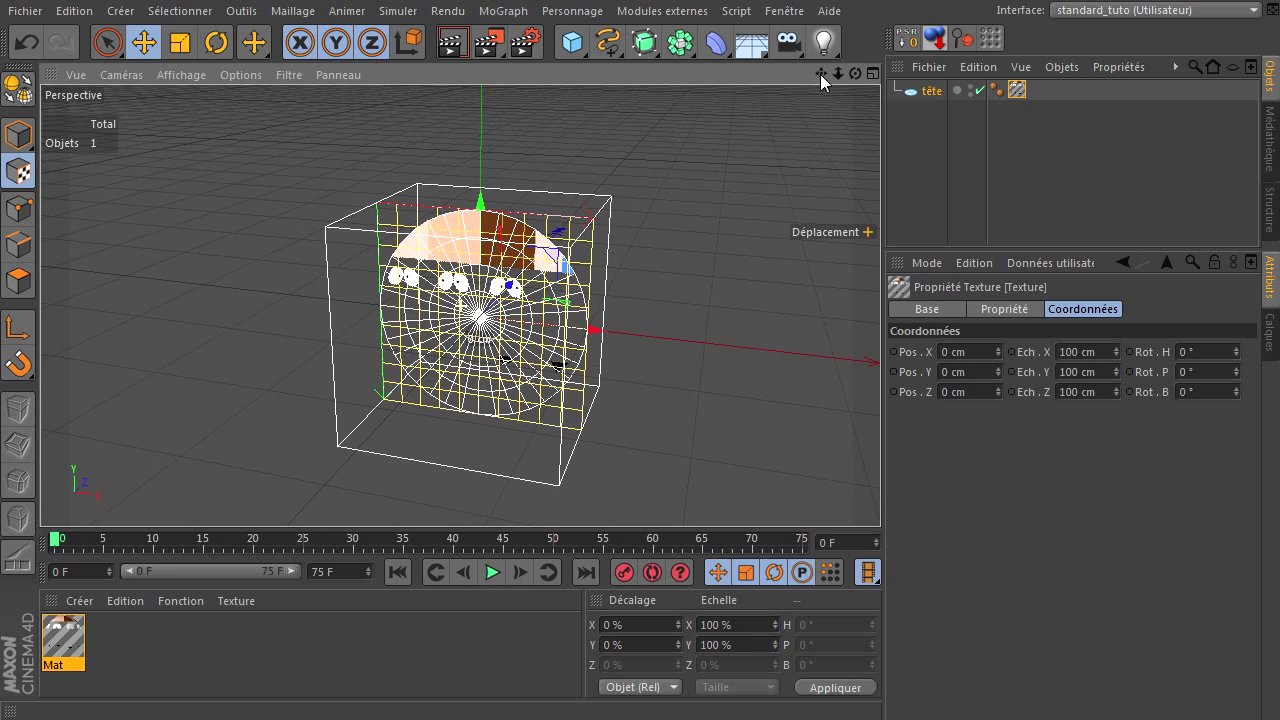
{"action": "left_click_drag", "start_coordinate": [859, 84], "coordinate": [877, 492]}
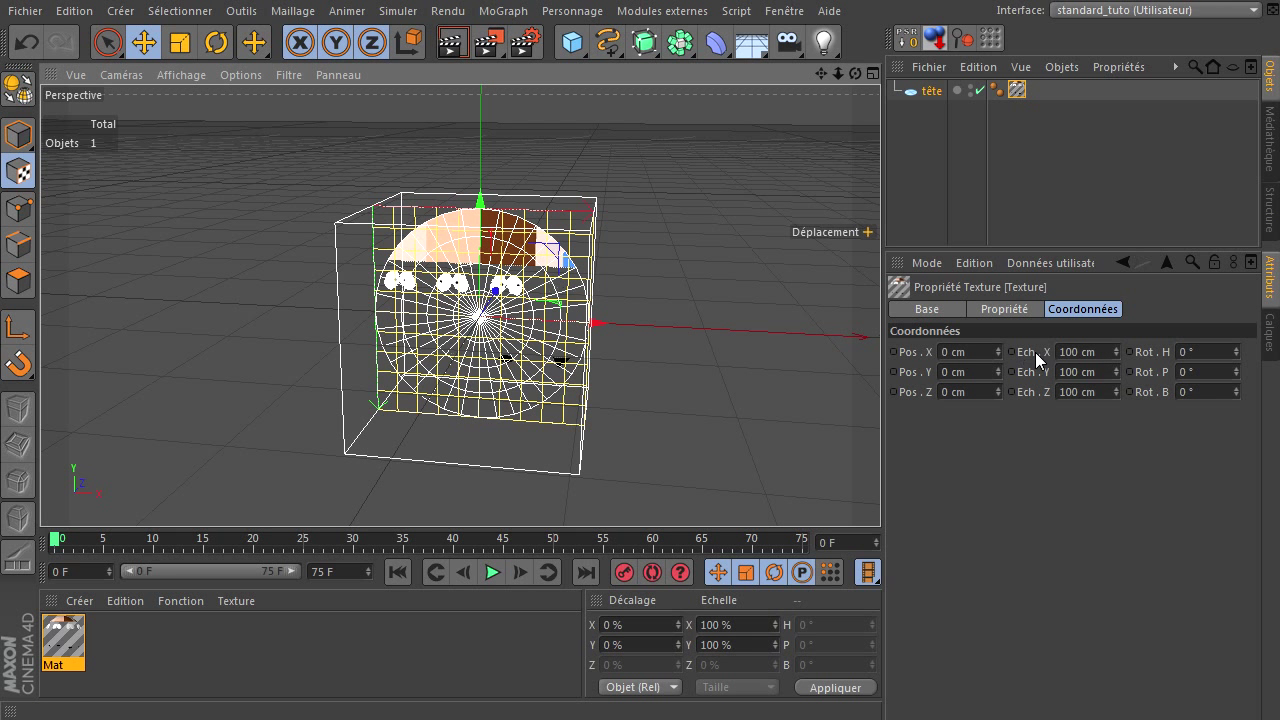
{"action": "left_click", "coordinate": [1093, 354]}
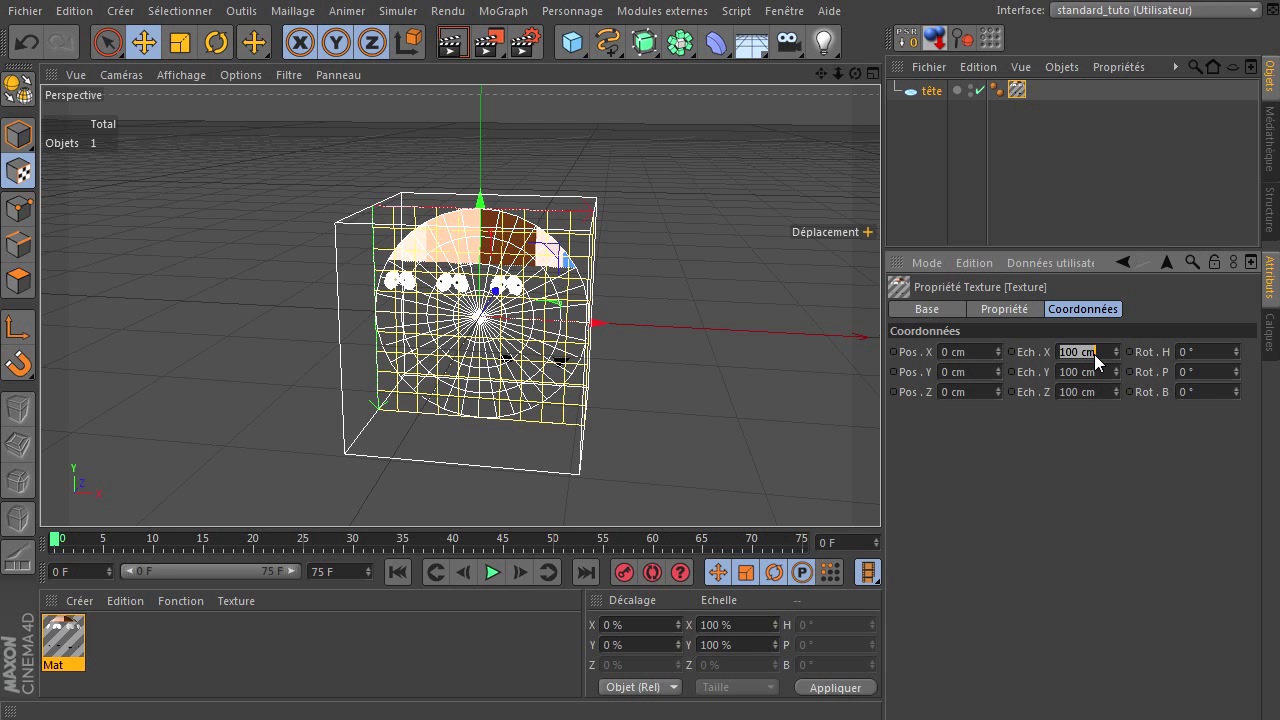
{"action": "type", "text": "400"}
{"action": "left_click", "coordinate": [1093, 371]}
{"action": "type", "text": "400"}
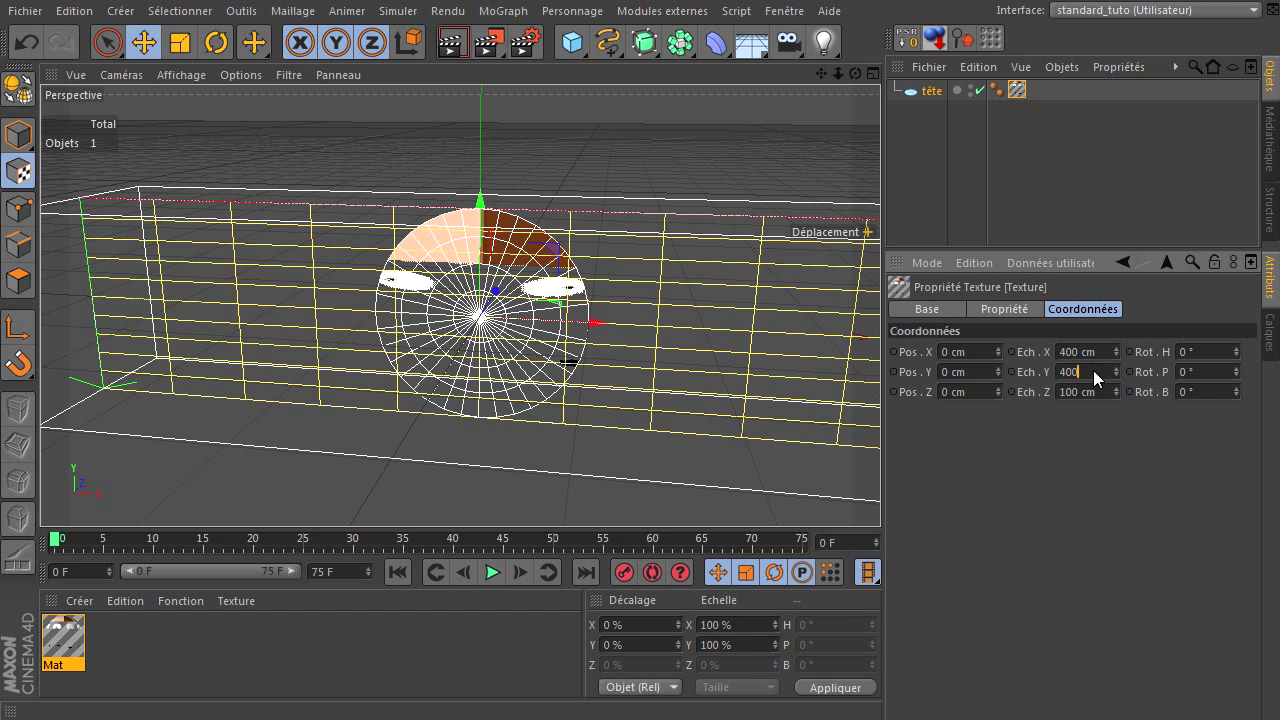
{"action": "key", "text": "Return"}
Step: Recentre the view on the texture cage and render it to check the result
{"action": "scroll", "coordinate": [686, 317], "scroll_direction": "down", "scroll_amount": 3}
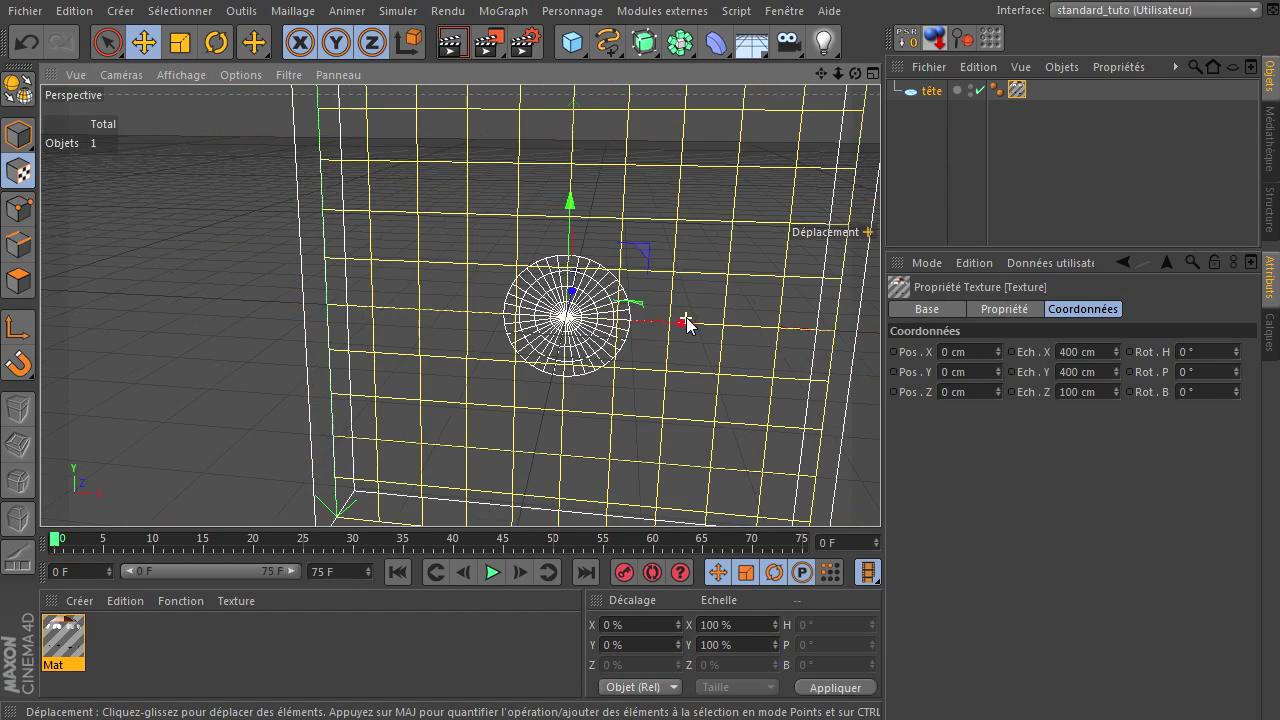
{"action": "scroll", "coordinate": [686, 317], "scroll_direction": "down", "scroll_amount": 3}
{"action": "left_click_drag", "start_coordinate": [819, 73], "coordinate": [880, 497]}
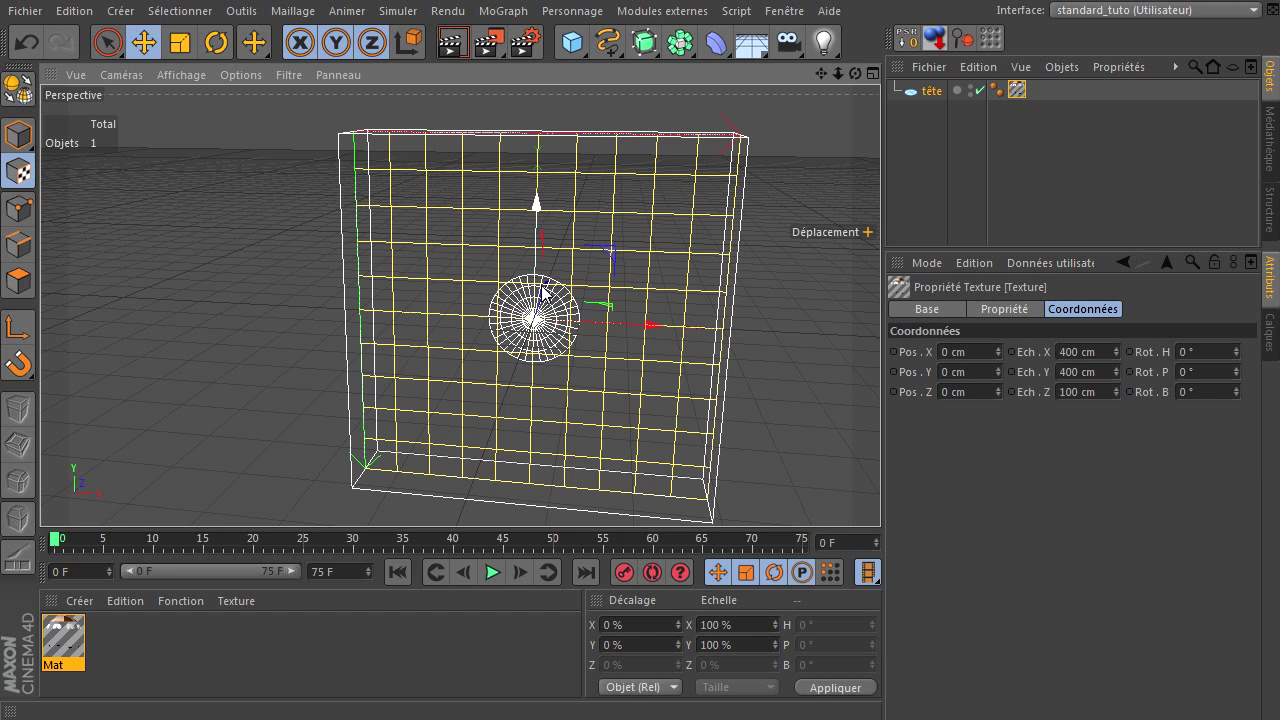
{"action": "left_click", "coordinate": [452, 42]}
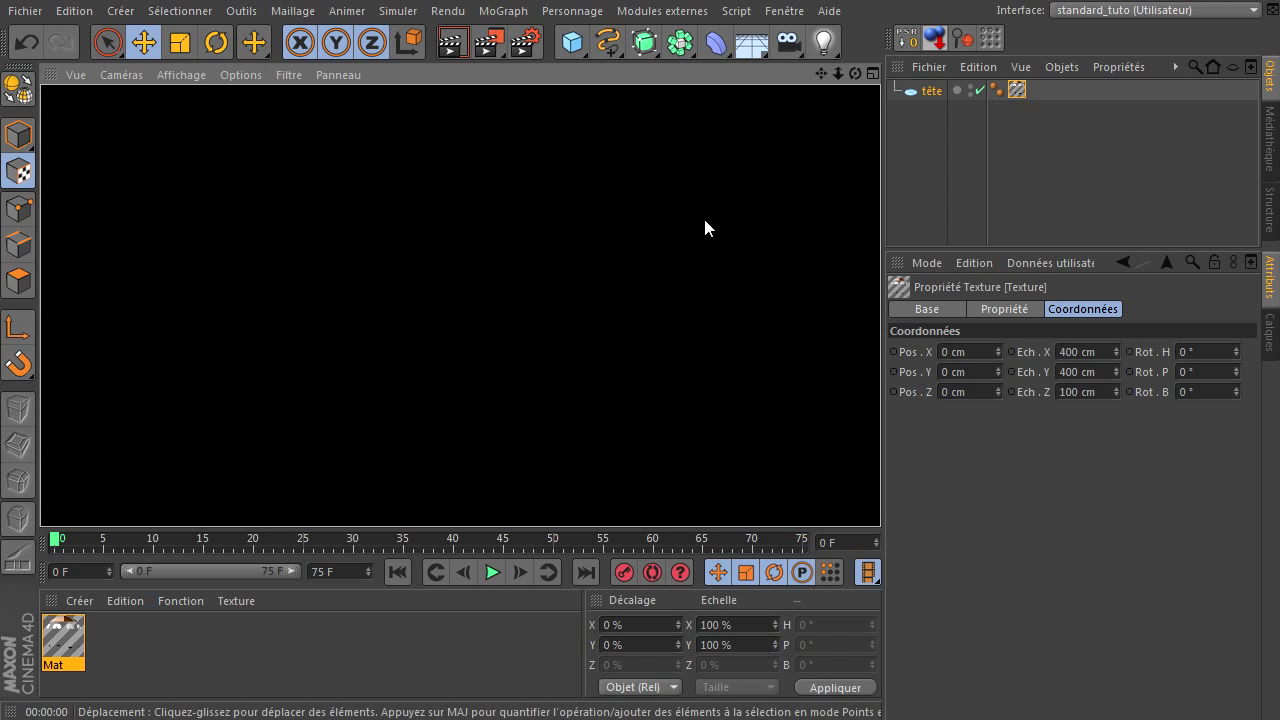
Step: Offset the tête texture tag to 300 cm X and -300 cm Y
{"action": "left_click", "coordinate": [916, 117]}
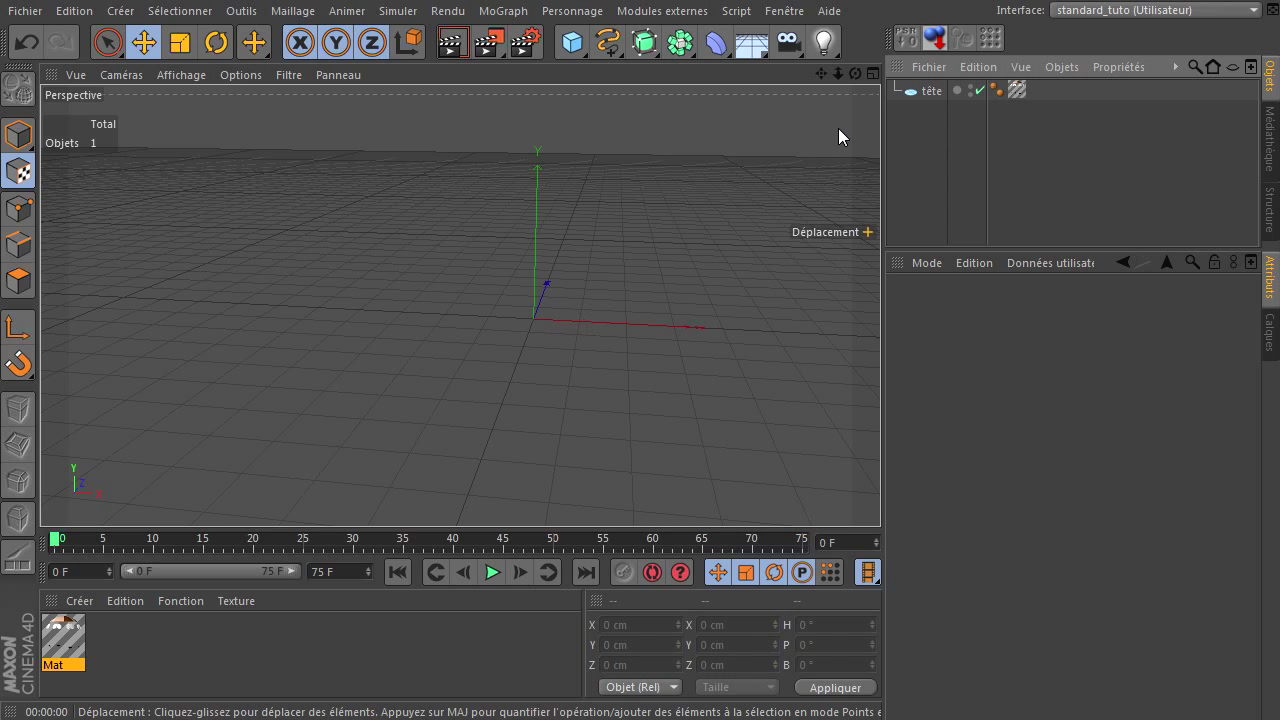
{"action": "left_click", "coordinate": [930, 91]}
{"action": "left_click", "coordinate": [1017, 90]}
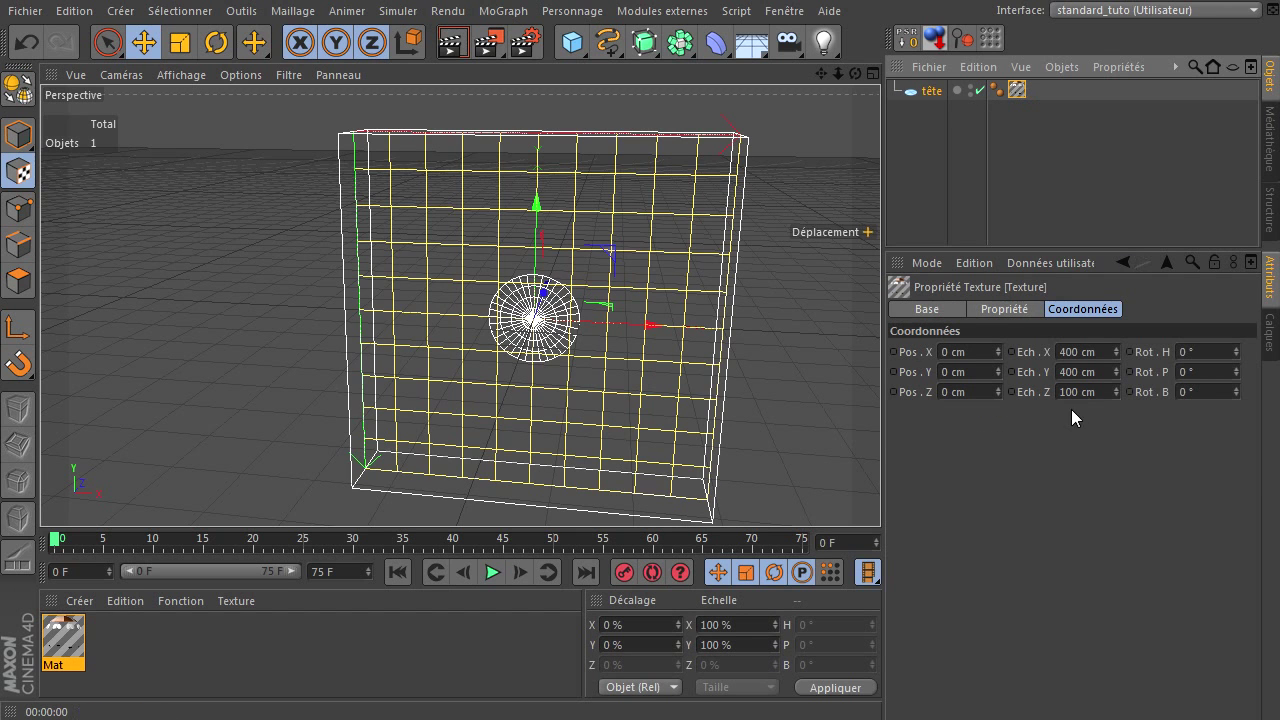
{"action": "left_click_drag", "start_coordinate": [998, 350], "coordinate": [1001, 348]}
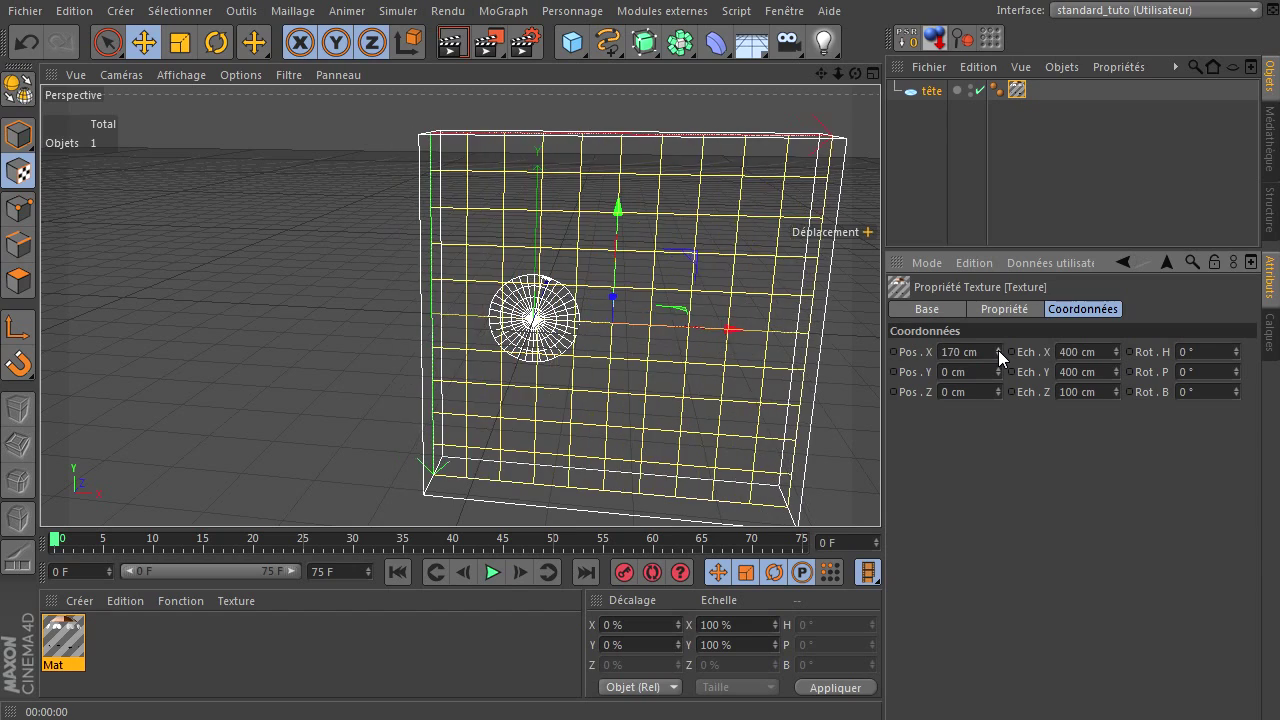
{"action": "left_click_drag", "start_coordinate": [996, 369], "coordinate": [996, 369]}
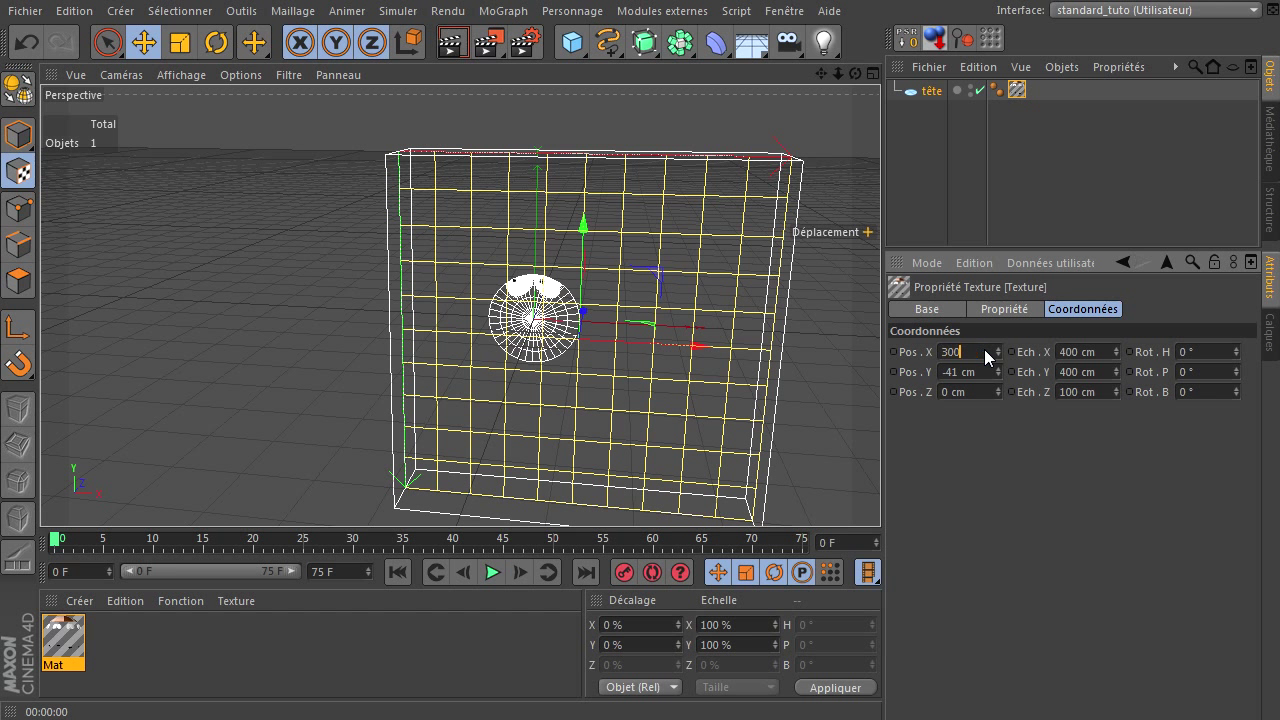
{"action": "type", "text": "300"}
{"action": "key", "text": "Return"}
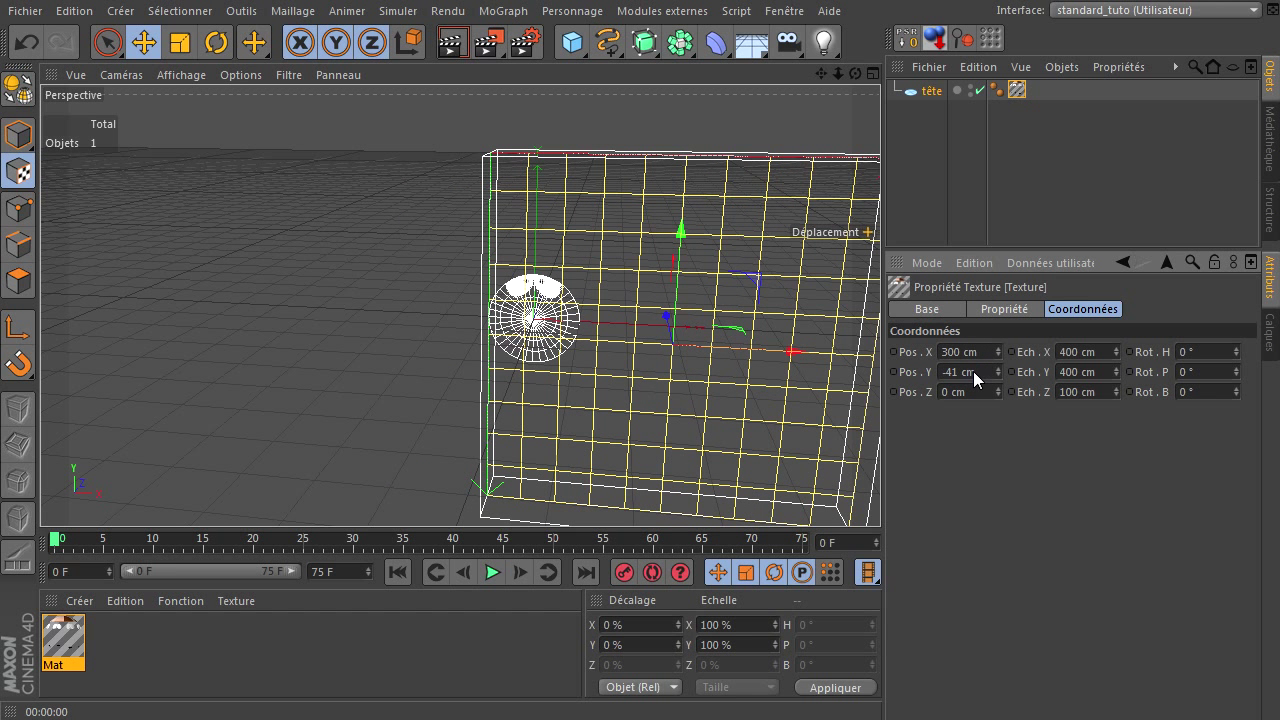
{"action": "type", "text": "-30"}
{"action": "key", "text": "Return"}
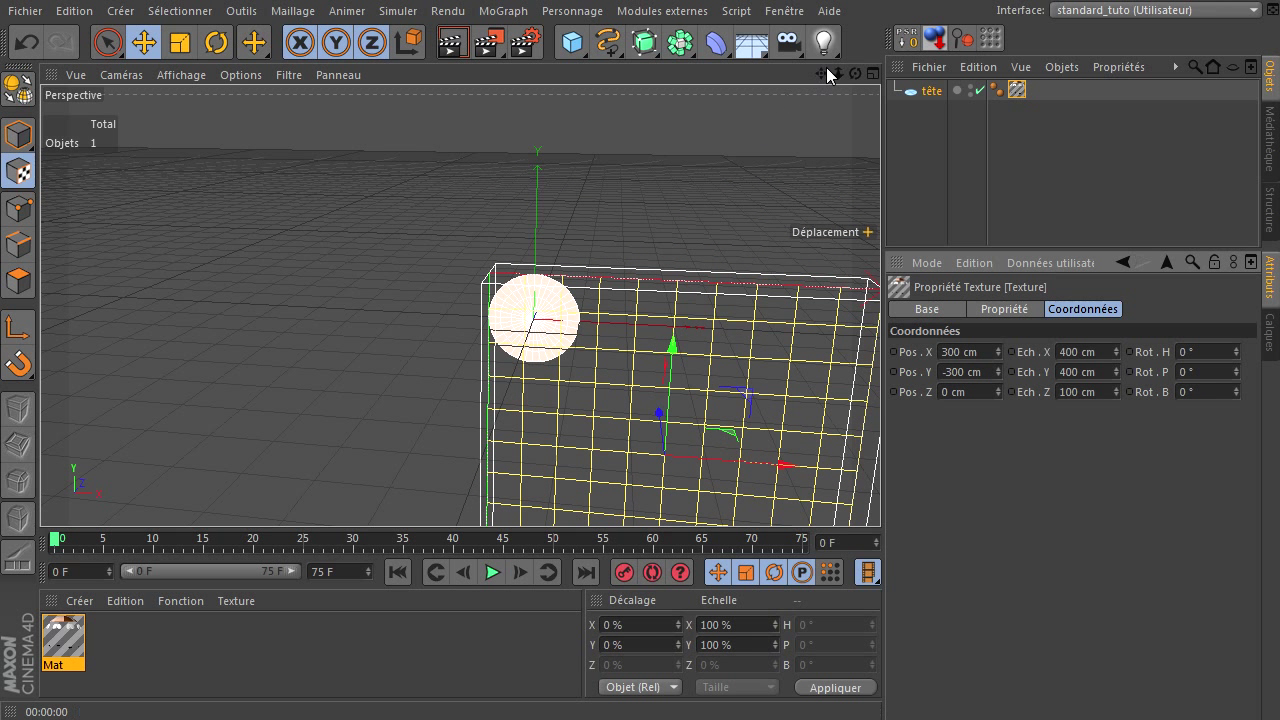
Step: Frame the disc and texture cage, then open bitmap.png in XnView for reference
{"action": "left_click_drag", "start_coordinate": [821, 73], "coordinate": [872, 487]}
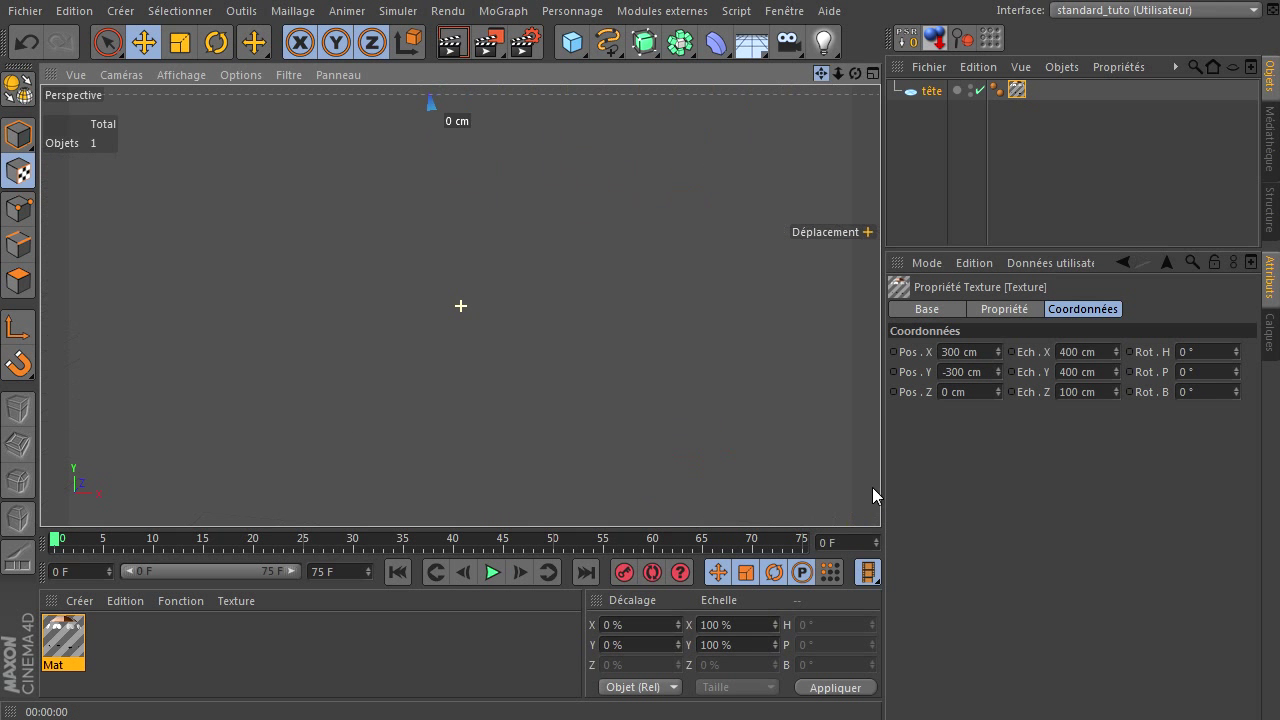
{"action": "left_click", "coordinate": [931, 90]}
{"action": "key", "text": "h"}
{"action": "scroll", "coordinate": [557, 279], "scroll_direction": "down", "scroll_amount": 3}
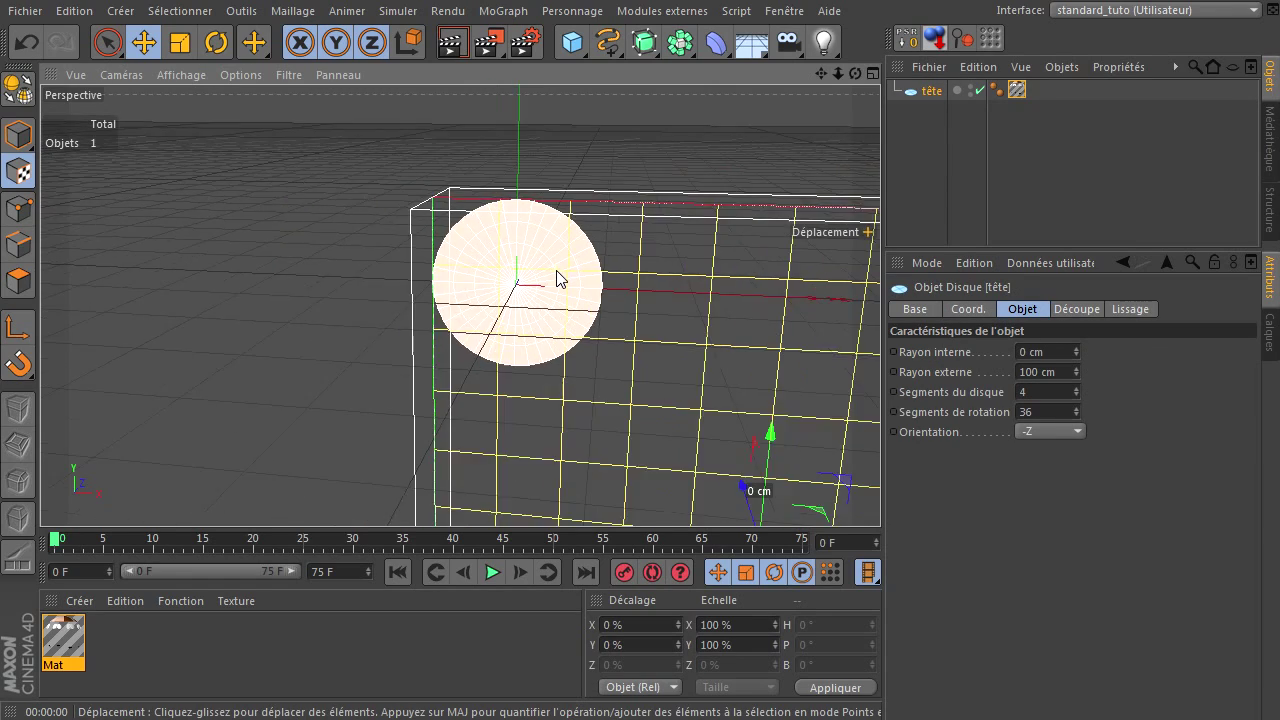
{"action": "scroll", "coordinate": [557, 279], "scroll_direction": "down", "scroll_amount": 2}
{"action": "left_click_drag", "start_coordinate": [818, 72], "coordinate": [375, 300]}
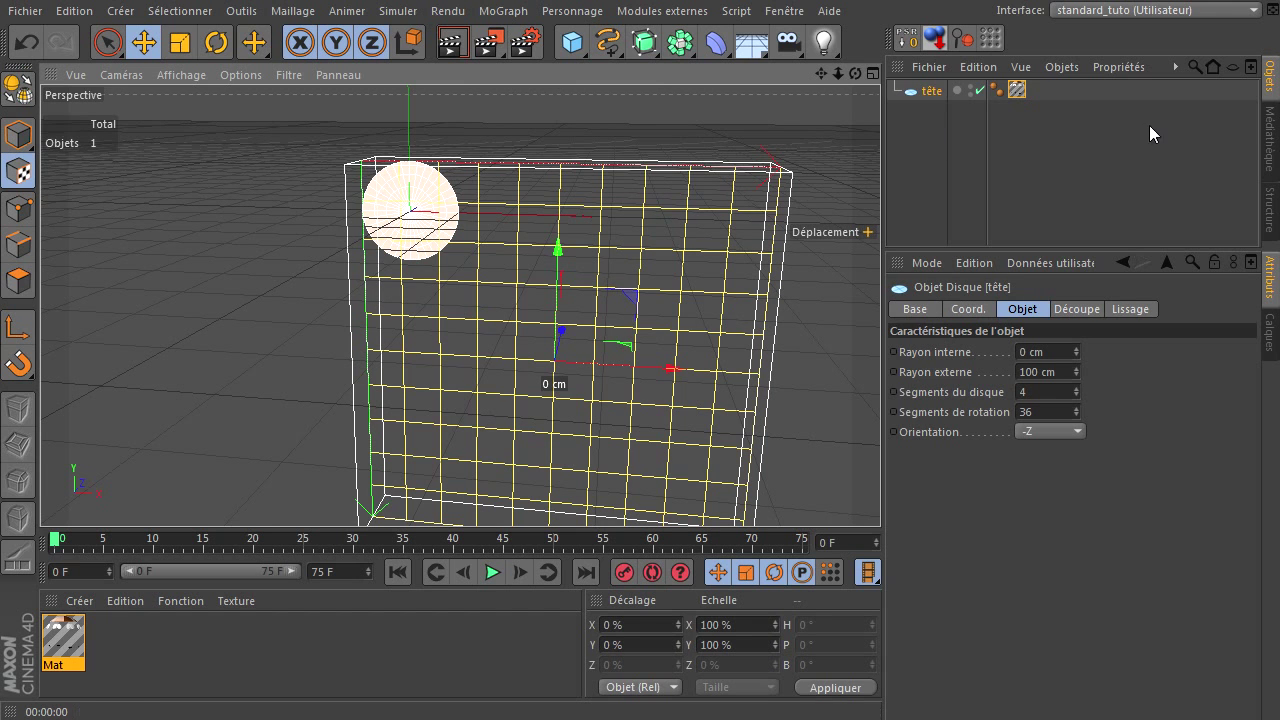
{"action": "left_click_drag", "start_coordinate": [880, 497], "coordinate": [551, 143]}
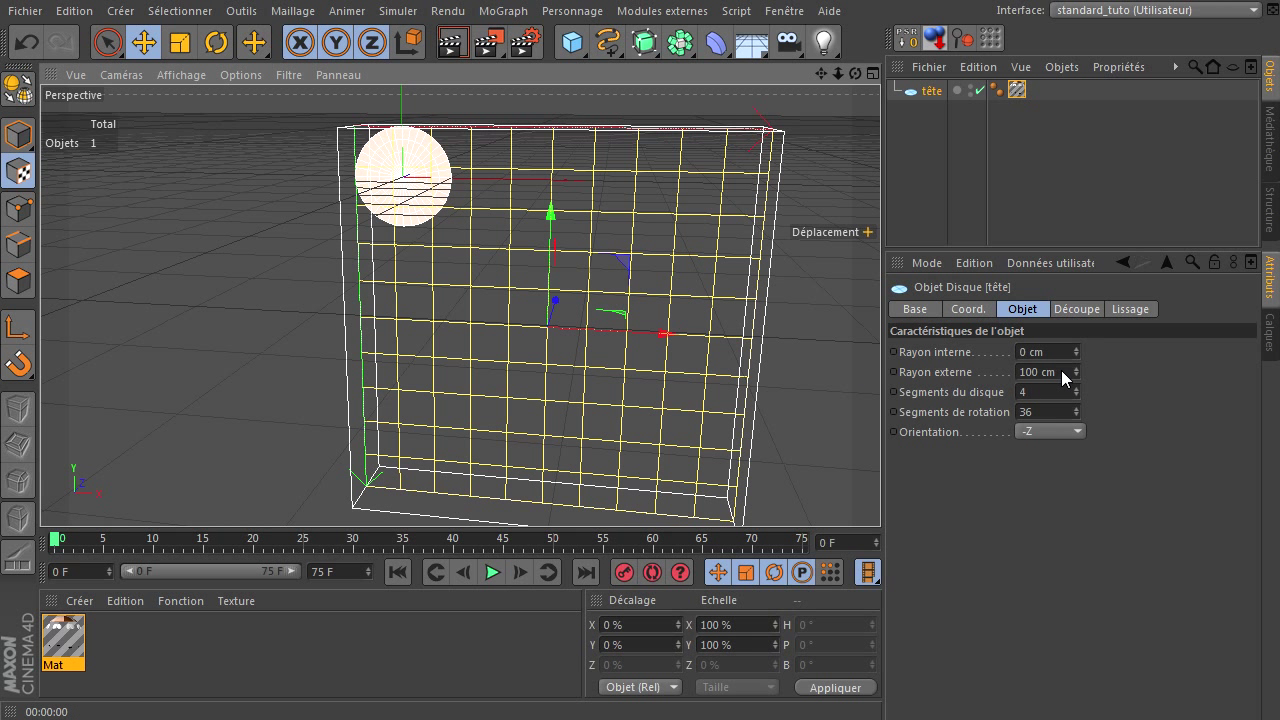
{"action": "left_click", "coordinate": [1017, 90]}
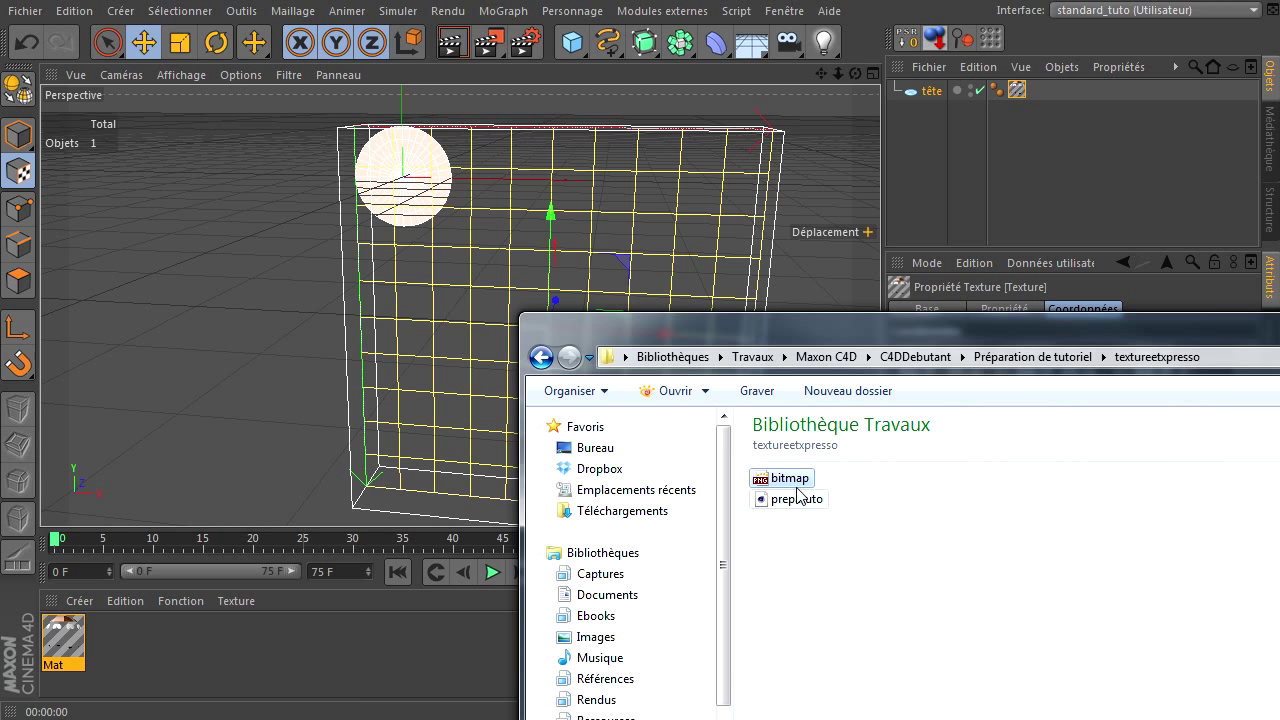
{"action": "double_click", "coordinate": [783, 478]}
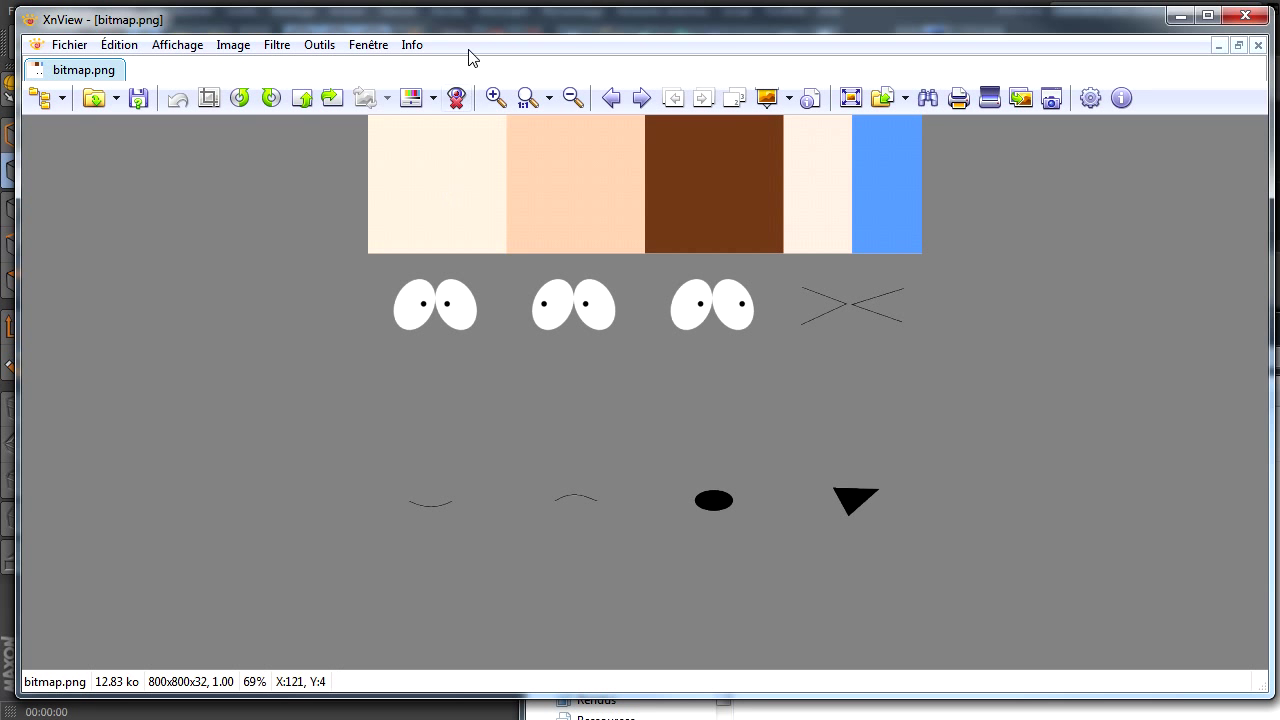
Step: Move the XnView window aside, browse the folder and bring bitmap.png back into the viewer
{"action": "mouse_move", "coordinate": [483, 30]}
{"action": "left_mouse_down"}
{"action": "mouse_move", "coordinate": [800, 280]}
{"action": "mouse_move", "coordinate": [784, 344]}
{"action": "left_mouse_up"}
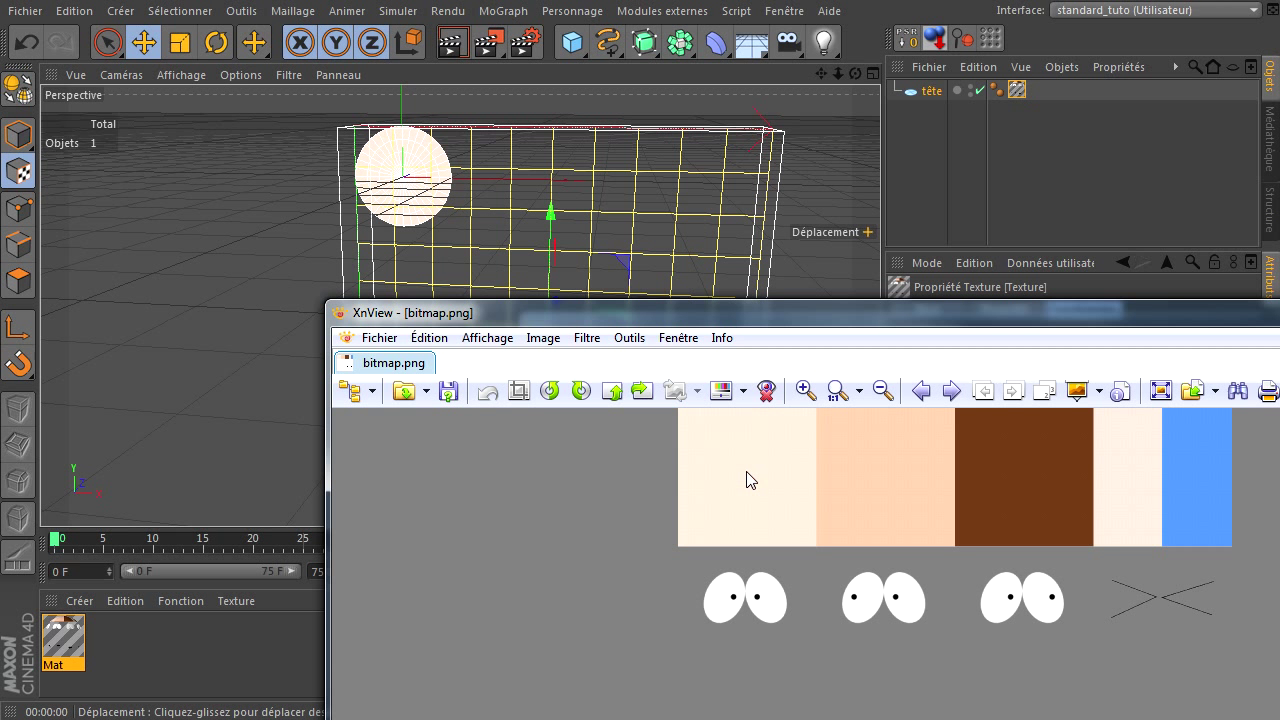
{"action": "double_click", "coordinate": [746, 473]}
{"action": "left_click", "coordinate": [749, 477]}
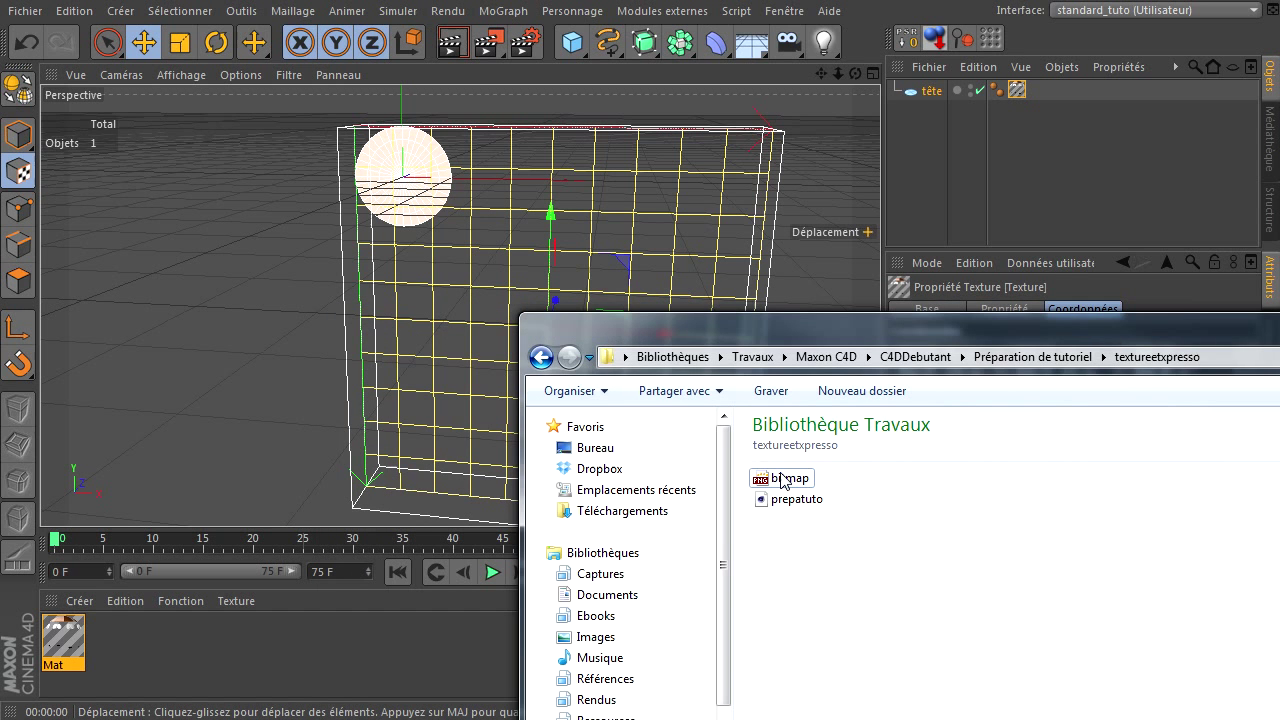
{"action": "left_click_drag", "start_coordinate": [772, 480], "coordinate": [783, 480]}
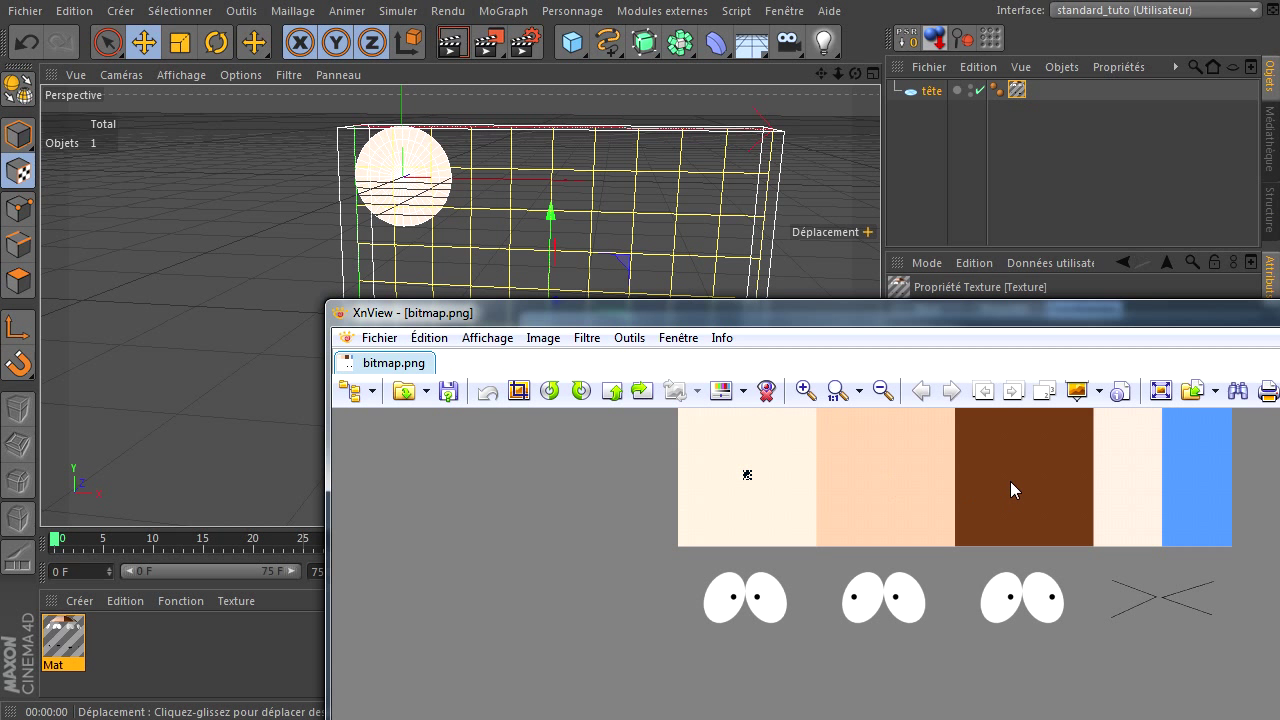
Step: Close the XnView and folder windows and set the texture tag's Pos. Y to -100 cm
{"action": "key", "text": "alt+F4"}
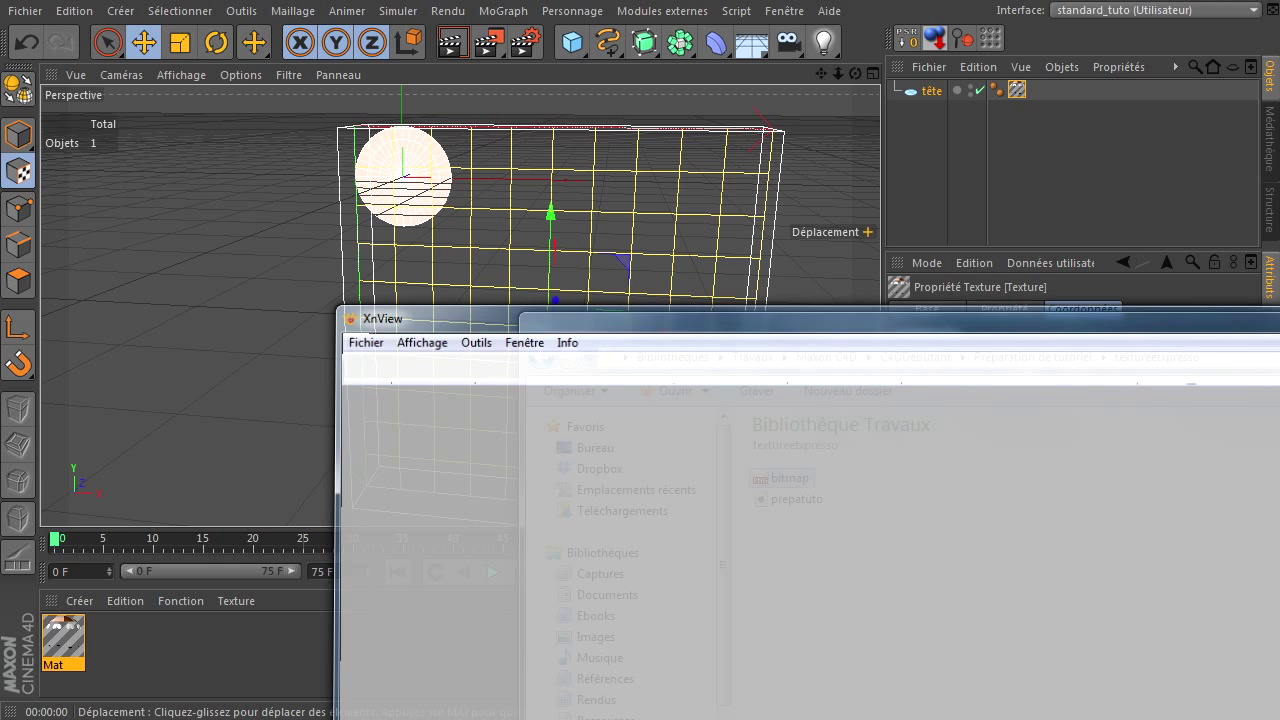
{"action": "key", "text": "alt+F4"}
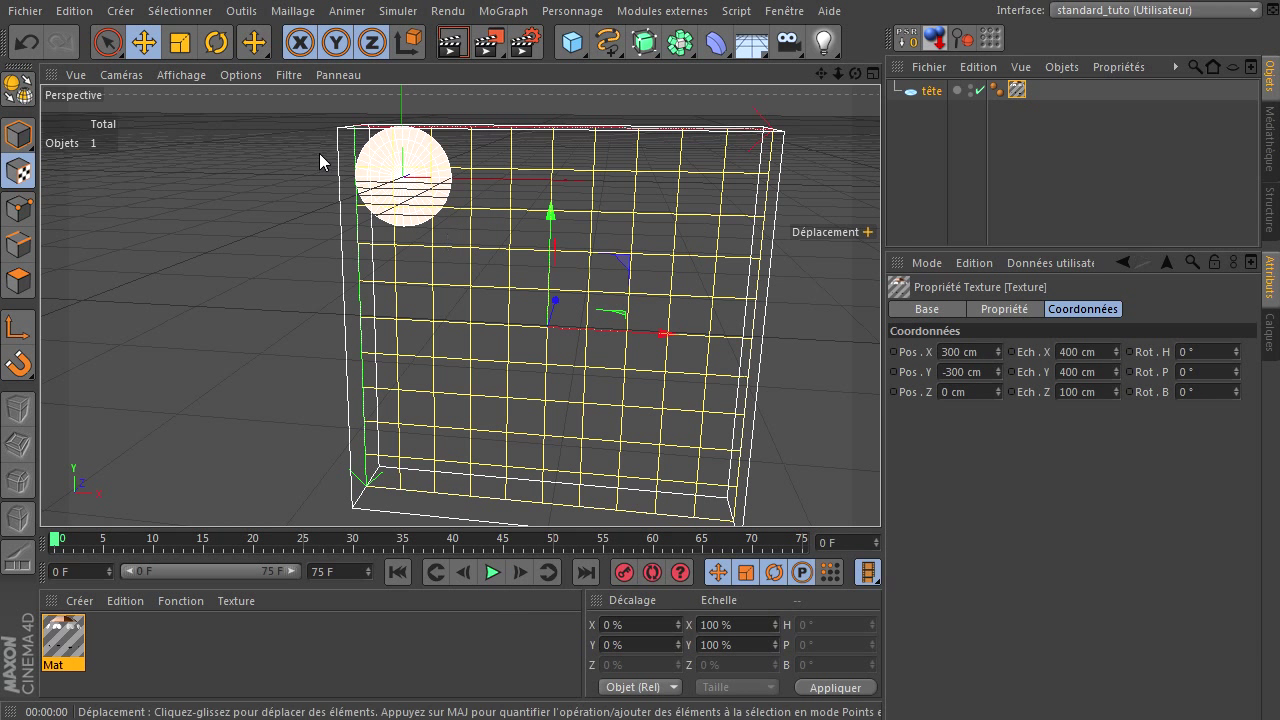
{"action": "left_click", "coordinate": [984, 372]}
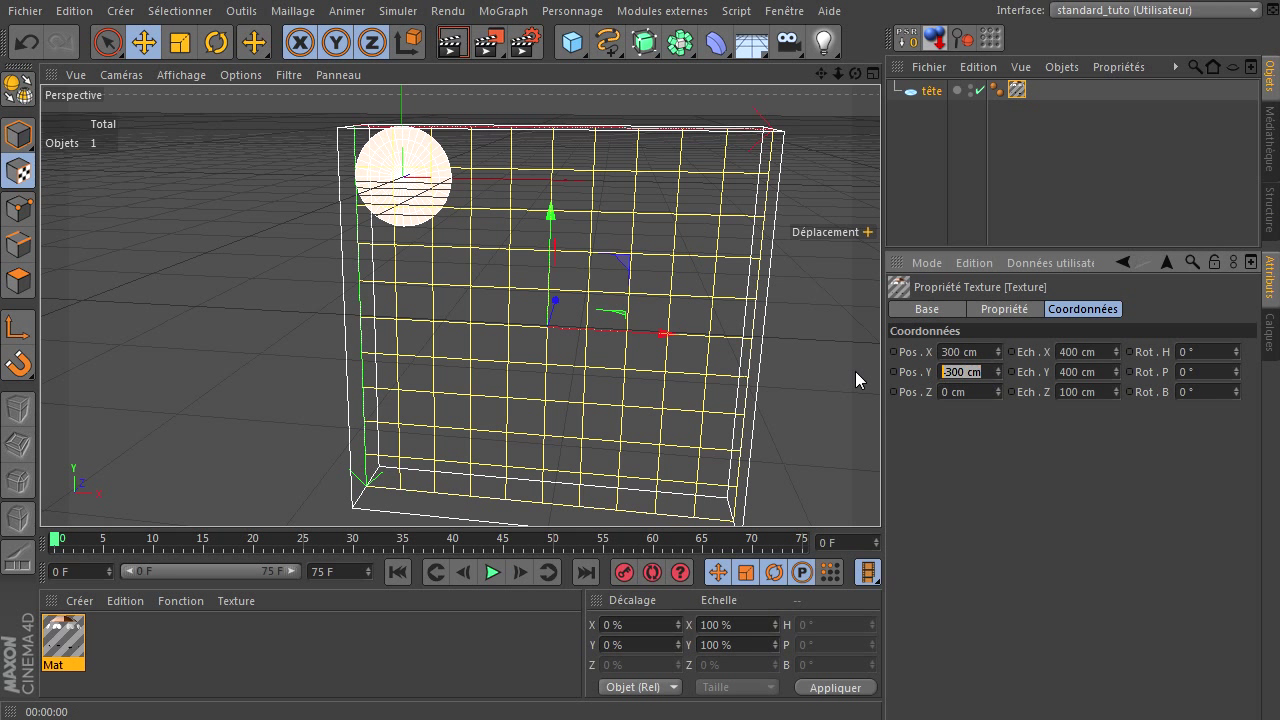
{"action": "type", "text": "-100 cm"}
{"action": "key", "text": "Return"}
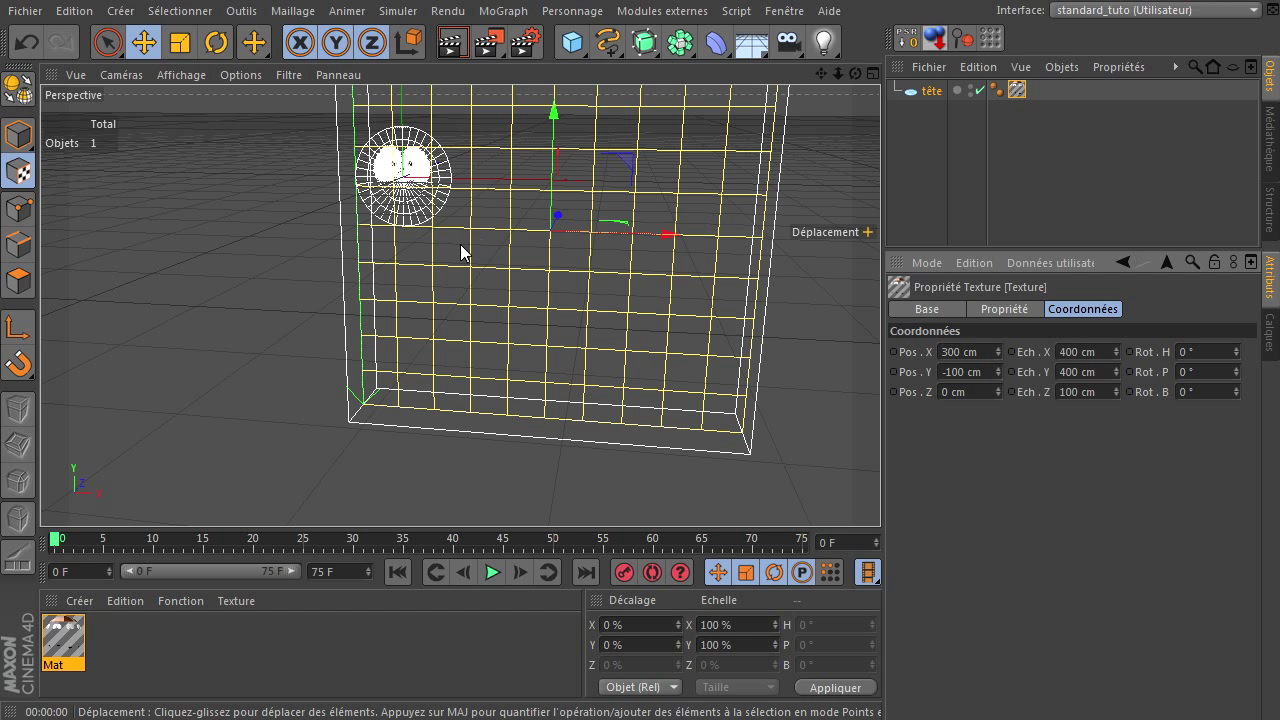
Step: Change the texture tag's Pos. Y to 100 cm
{"action": "left_click_drag", "start_coordinate": [991, 367], "coordinate": [889, 365]}
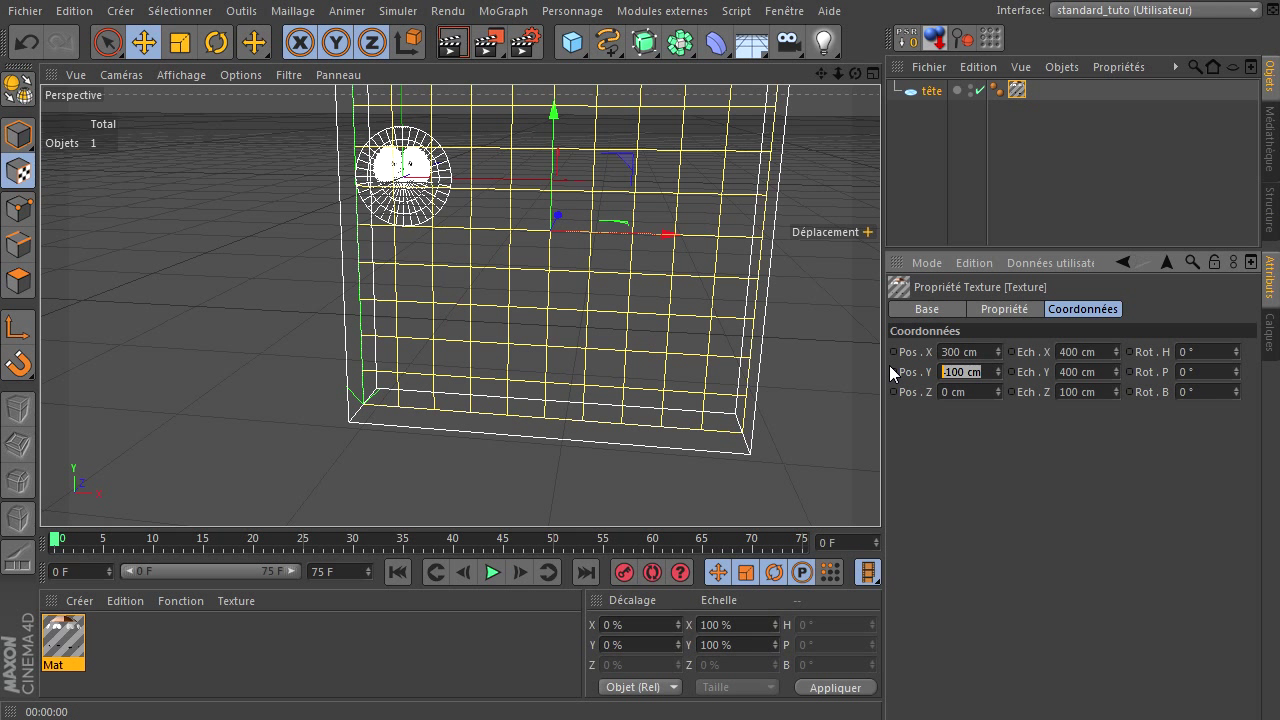
{"action": "type", "text": "100"}
{"action": "key", "text": "Return"}
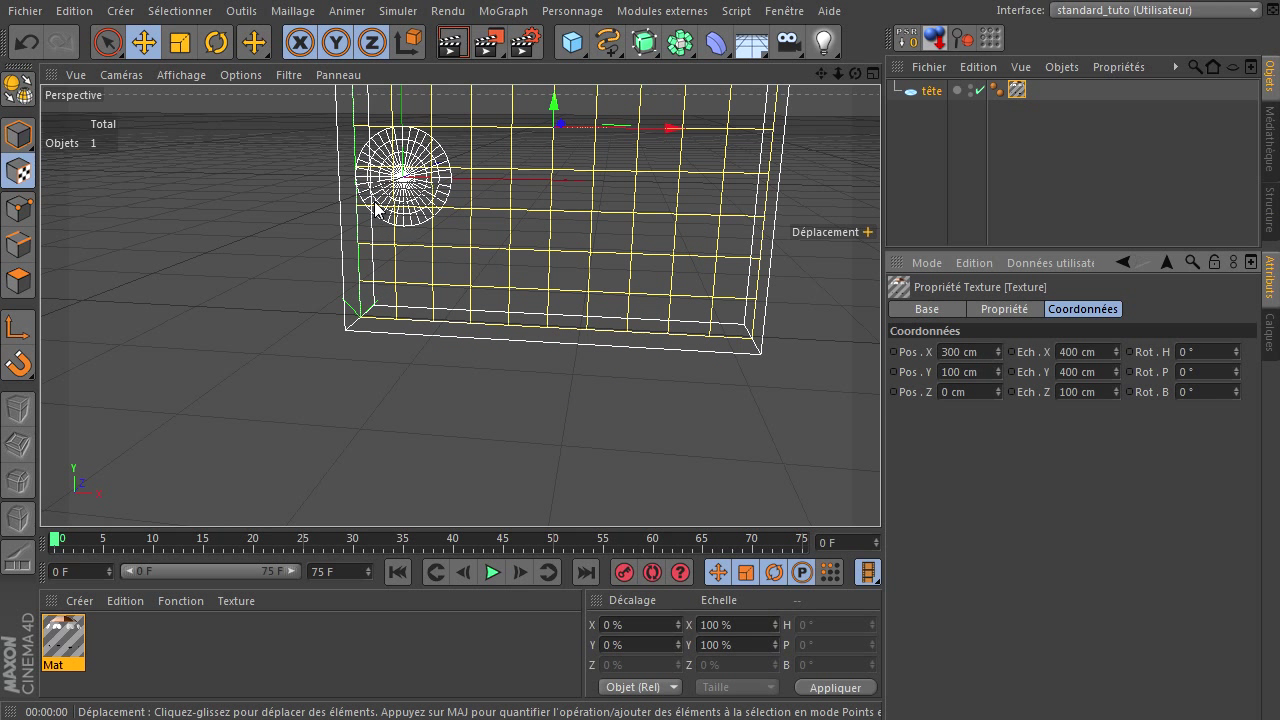
{"action": "scroll", "coordinate": [404, 212], "scroll_direction": "up", "scroll_amount": 3}
{"action": "scroll", "coordinate": [403, 206], "scroll_direction": "up", "scroll_amount": 2}
{"action": "scroll", "coordinate": [403, 206], "scroll_direction": "up", "scroll_amount": 1}
{"action": "scroll", "coordinate": [403, 206], "scroll_direction": "up", "scroll_amount": 2}
{"action": "scroll", "coordinate": [403, 206], "scroll_direction": "up", "scroll_amount": 1}
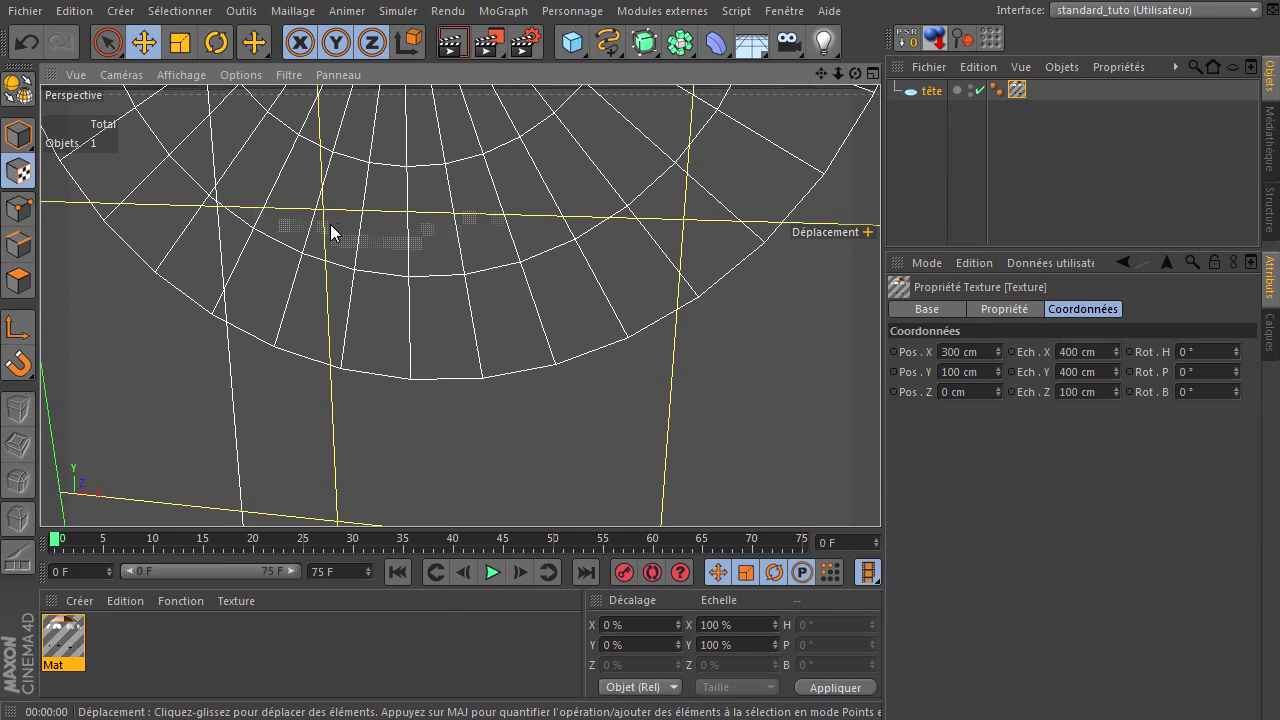
{"action": "scroll", "coordinate": [471, 277], "scroll_direction": "down", "scroll_amount": 1}
{"action": "scroll", "coordinate": [468, 268], "scroll_direction": "down", "scroll_amount": 2}
{"action": "scroll", "coordinate": [467, 262], "scroll_direction": "down", "scroll_amount": 2}
{"action": "scroll", "coordinate": [467, 262], "scroll_direction": "down", "scroll_amount": 2}
{"action": "scroll", "coordinate": [466, 256], "scroll_direction": "down", "scroll_amount": 1}
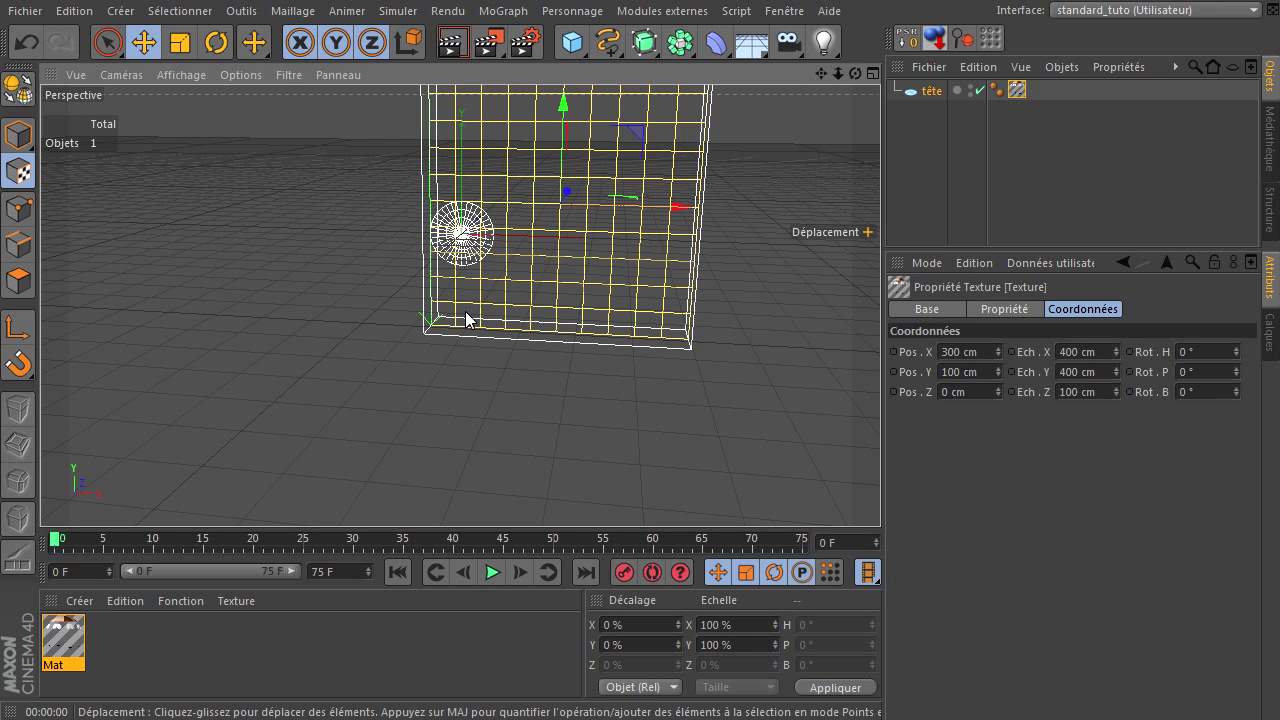
Step: Set the texture tag's Pos. Y to -300 cm
{"action": "left_click_drag", "start_coordinate": [820, 73], "coordinate": [820, 140]}
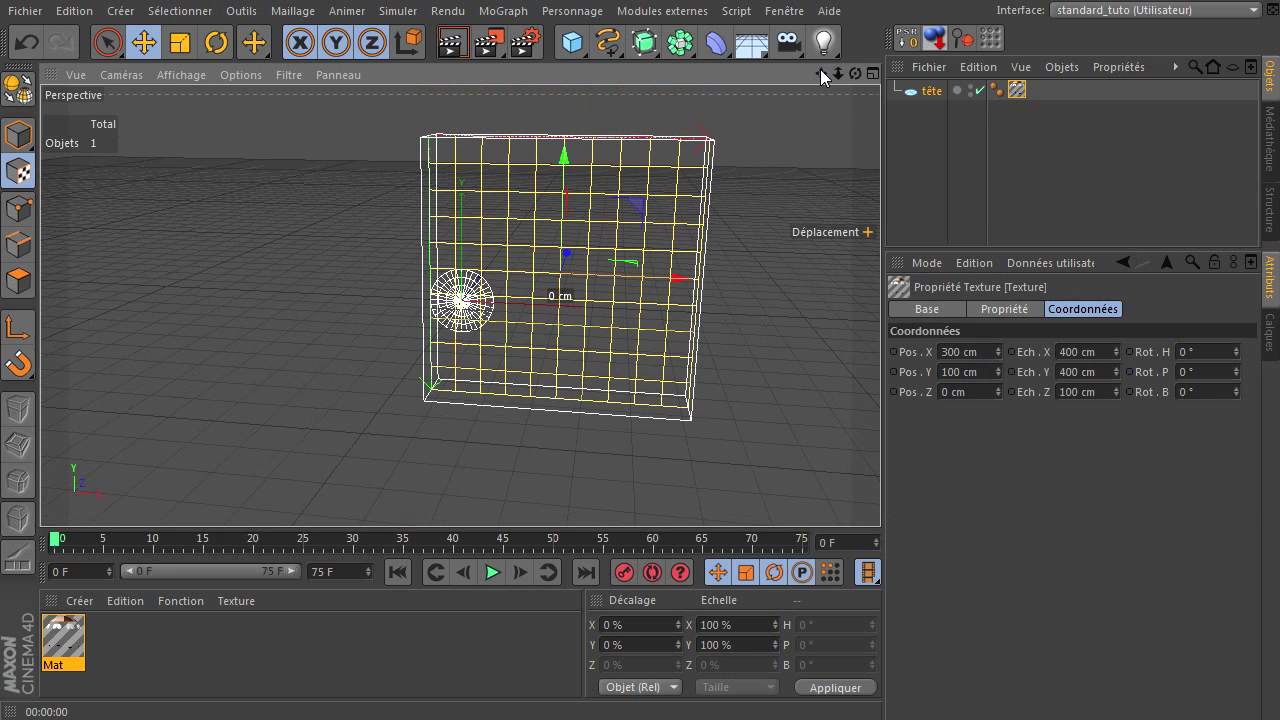
{"action": "double_click", "coordinate": [958, 364]}
{"action": "key", "text": "BackSpace"}
{"action": "type", "text": "-30"}
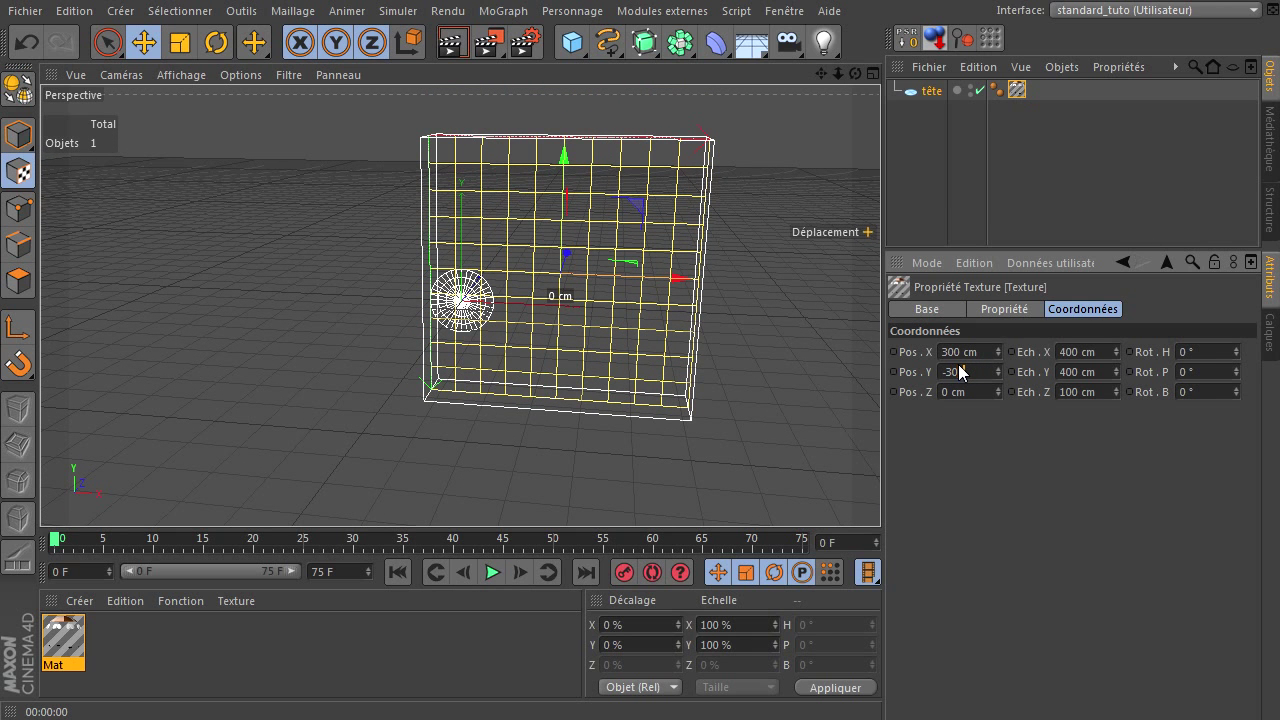
{"action": "key", "text": "Return"}
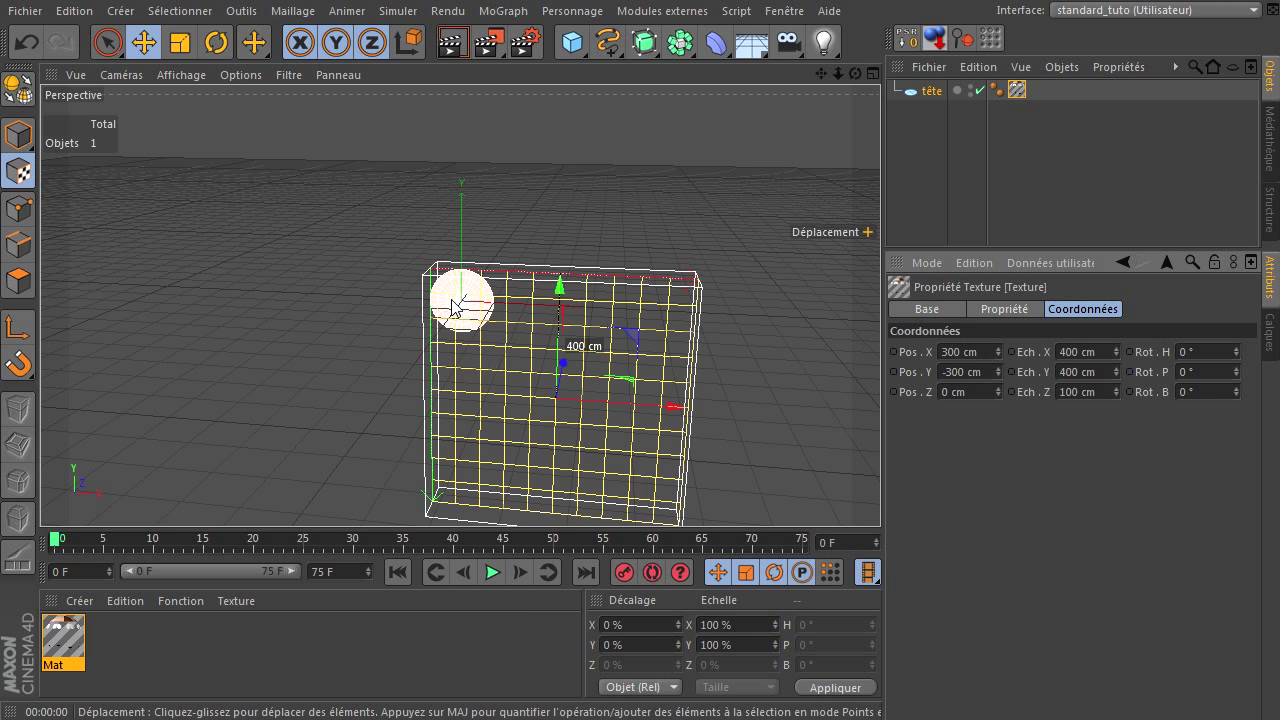
Step: Try texture Pos. X values of 100, -100 and -300 cm
{"action": "double_click", "coordinate": [979, 351]}
{"action": "type", "text": "100"}
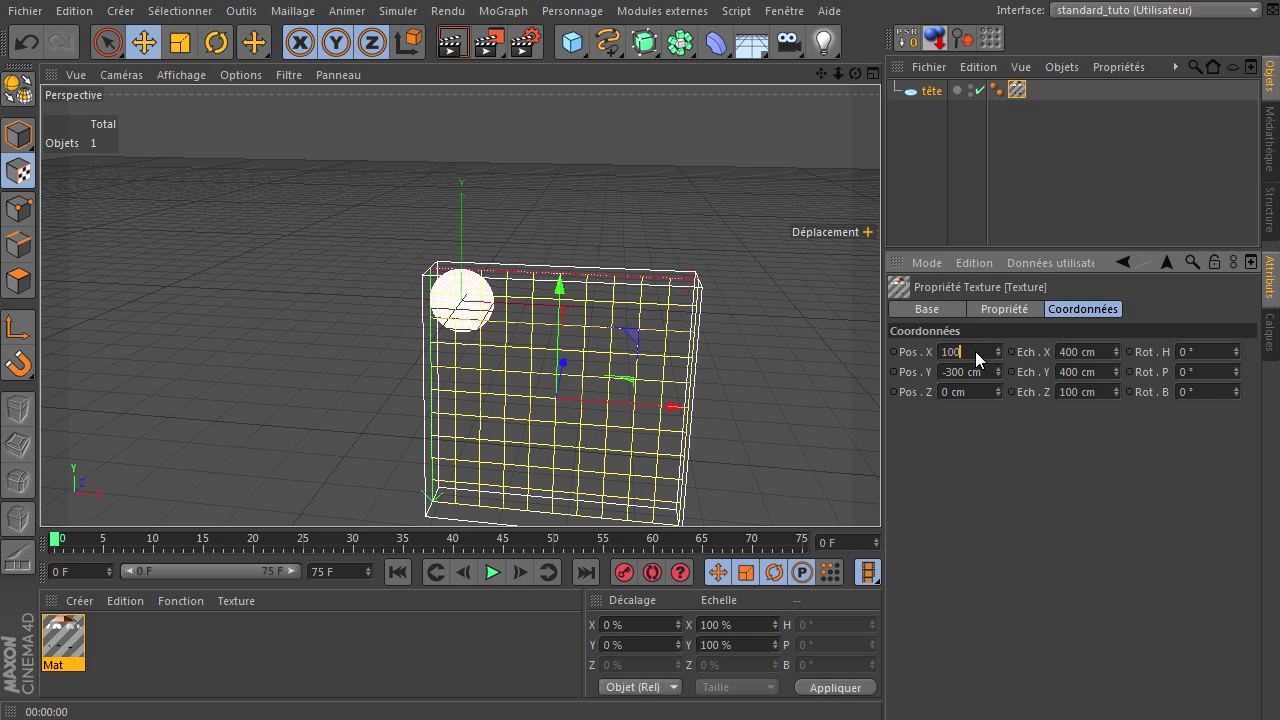
{"action": "key", "text": "Return"}
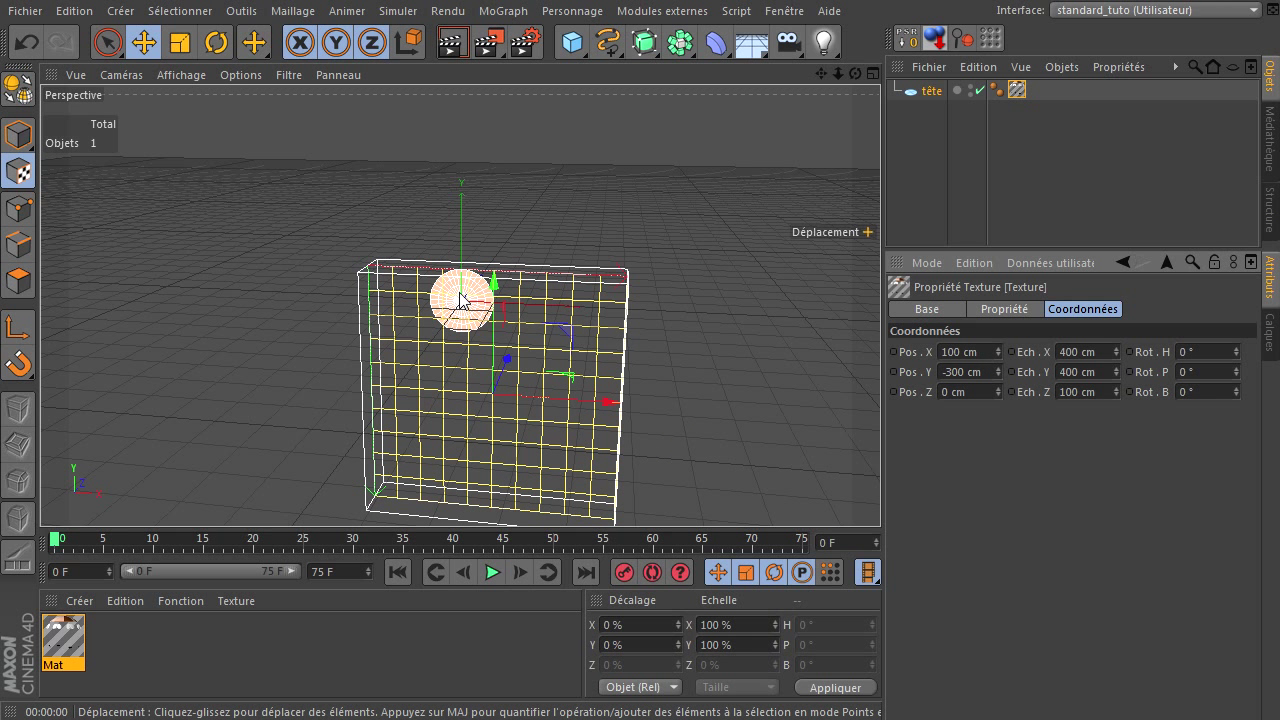
{"action": "left_click", "coordinate": [989, 350]}
{"action": "type", "text": "-100"}
{"action": "key", "text": "Return"}
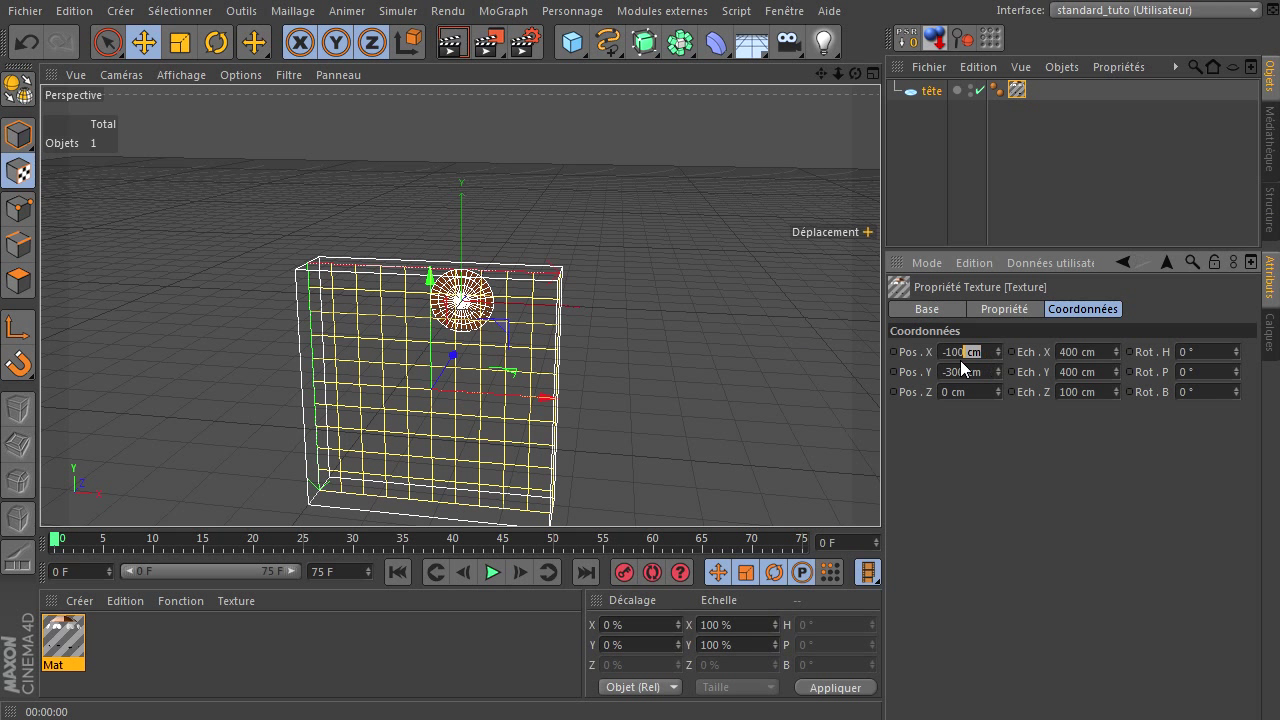
{"action": "key", "text": "BackSpace"}
{"action": "type", "text": "-300"}
{"action": "key", "text": "Return"}
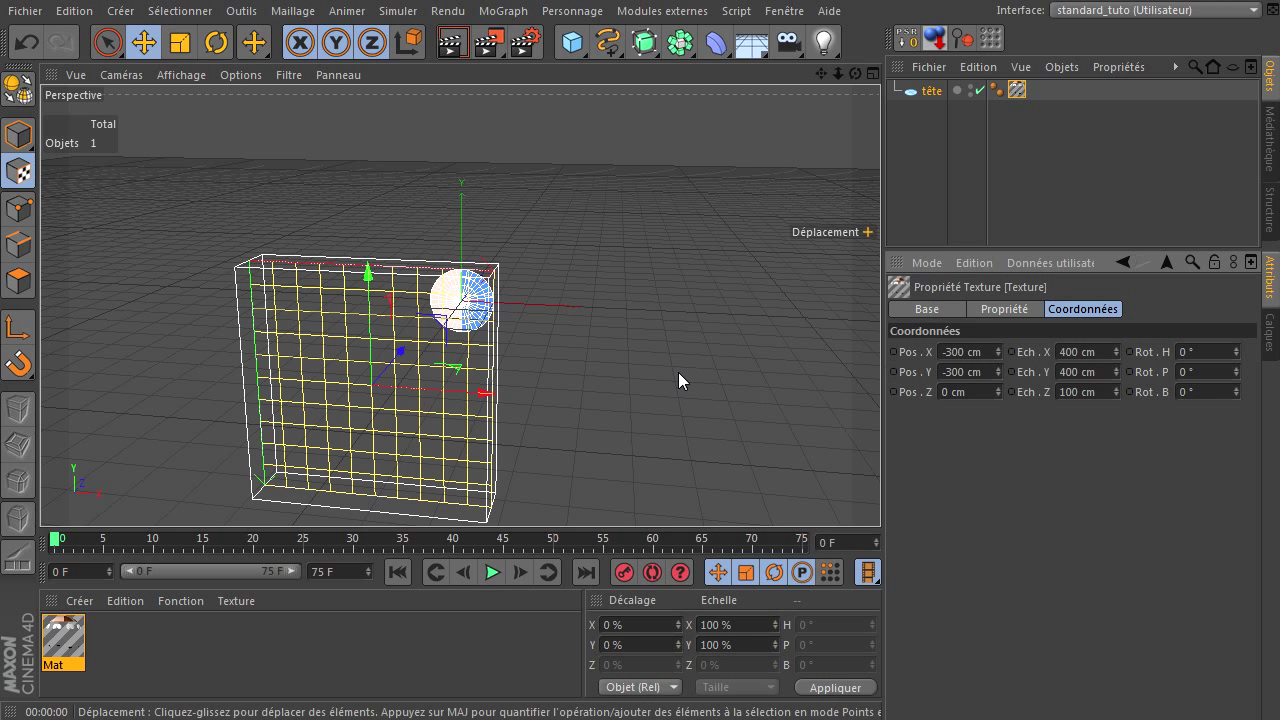
Step: Restore the texture tag's Pos. X to 300 cm
{"action": "scroll", "coordinate": [480, 313], "scroll_direction": "up", "scroll_amount": 2}
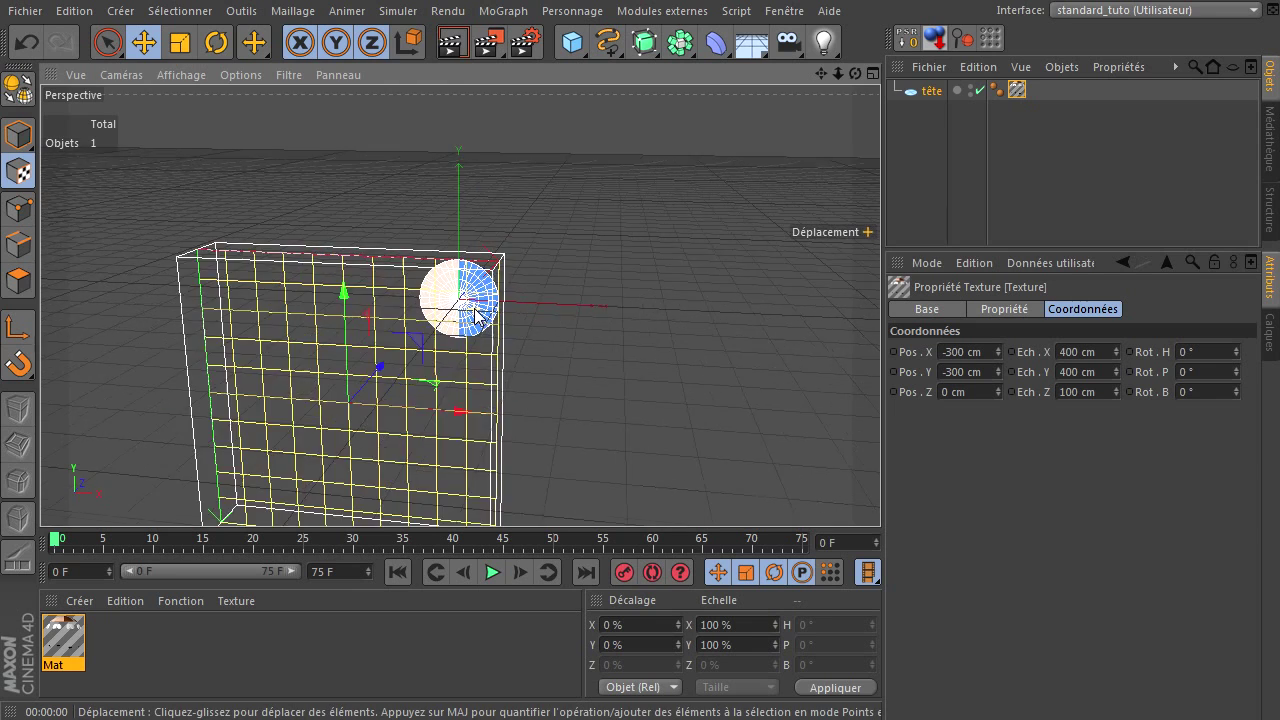
{"action": "scroll", "coordinate": [472, 295], "scroll_direction": "up", "scroll_amount": 3}
{"action": "scroll", "coordinate": [472, 295], "scroll_direction": "down", "scroll_amount": 1}
{"action": "scroll", "coordinate": [472, 295], "scroll_direction": "down", "scroll_amount": 2}
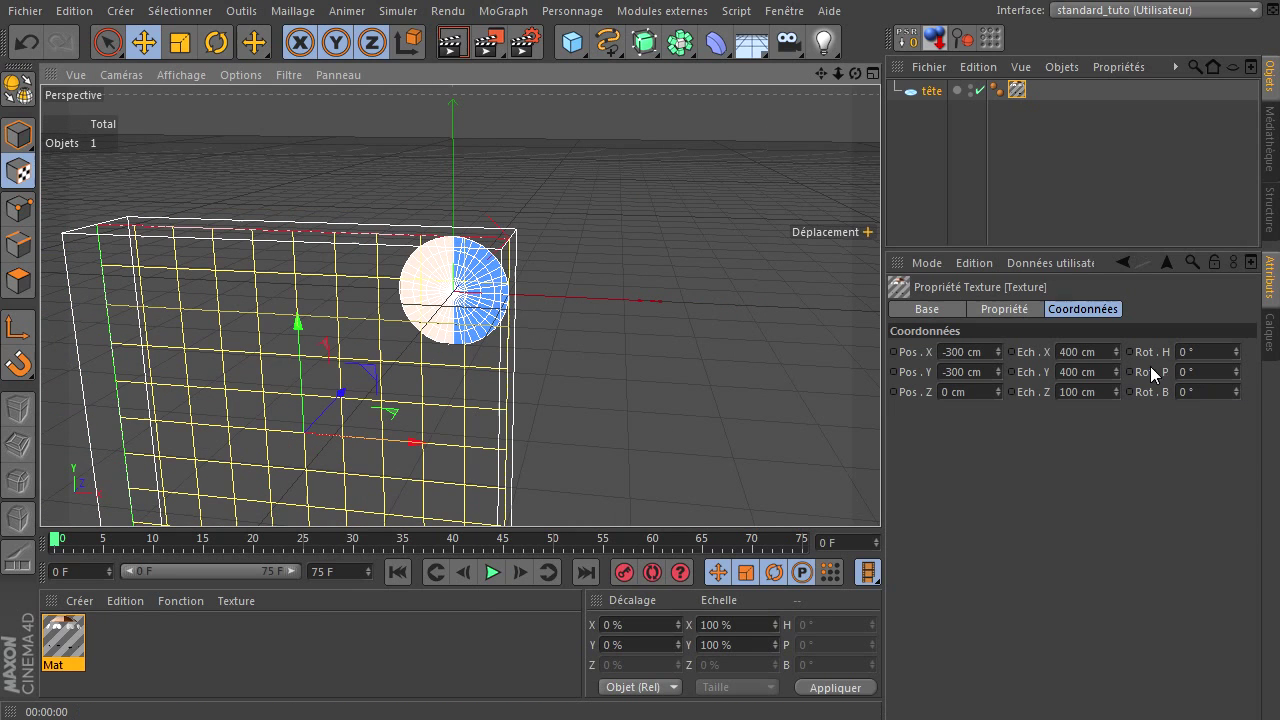
{"action": "double_click", "coordinate": [982, 352]}
{"action": "type", "text": "30"}
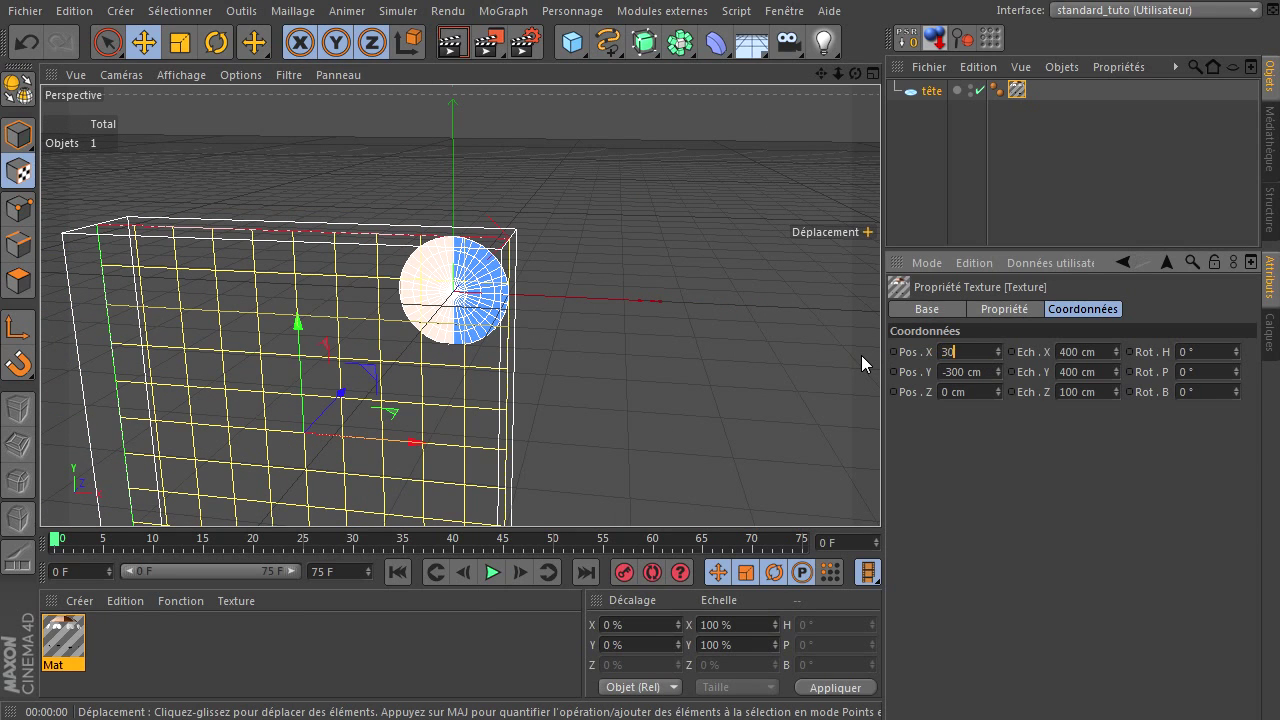
{"action": "type", "text": "0"}
{"action": "key", "text": "Return"}
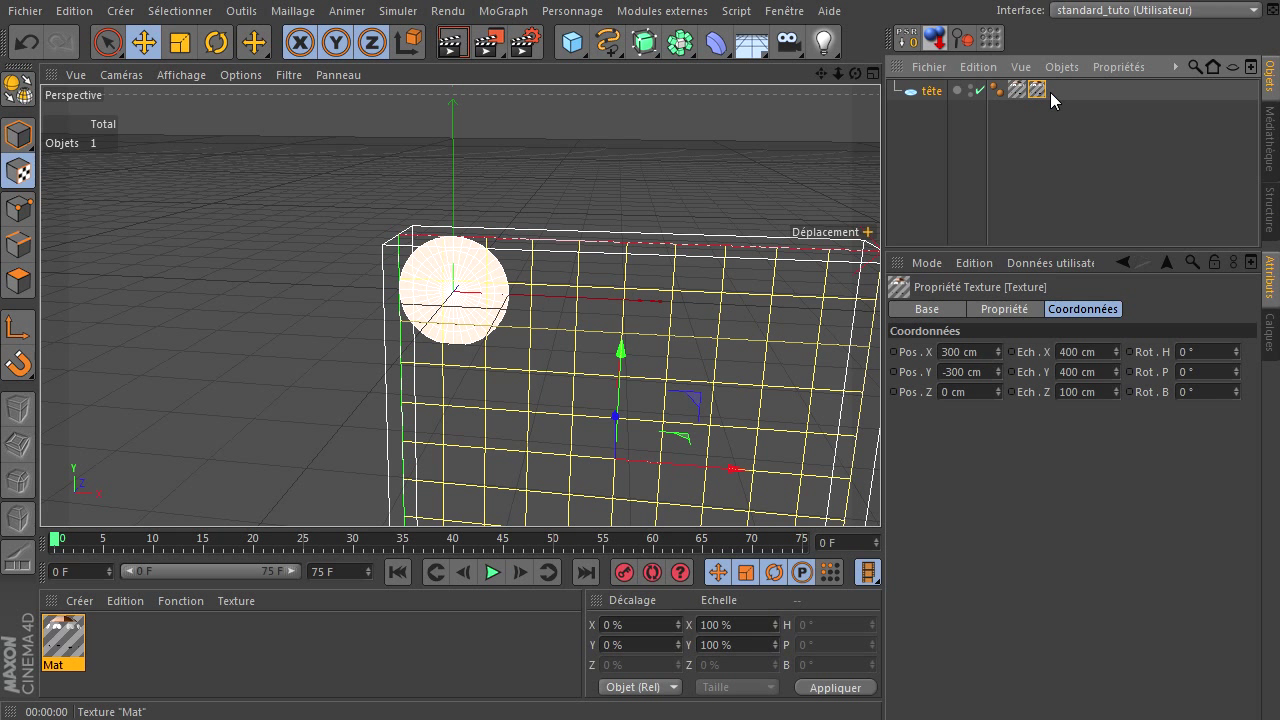
Step: Inspect each of the three texture tags on tête, then deselect the tag
{"action": "left_click", "coordinate": [1016, 90]}
{"action": "left_click", "coordinate": [1037, 90]}
{"action": "left_click", "coordinate": [1057, 90]}
{"action": "left_click", "coordinate": [984, 310]}
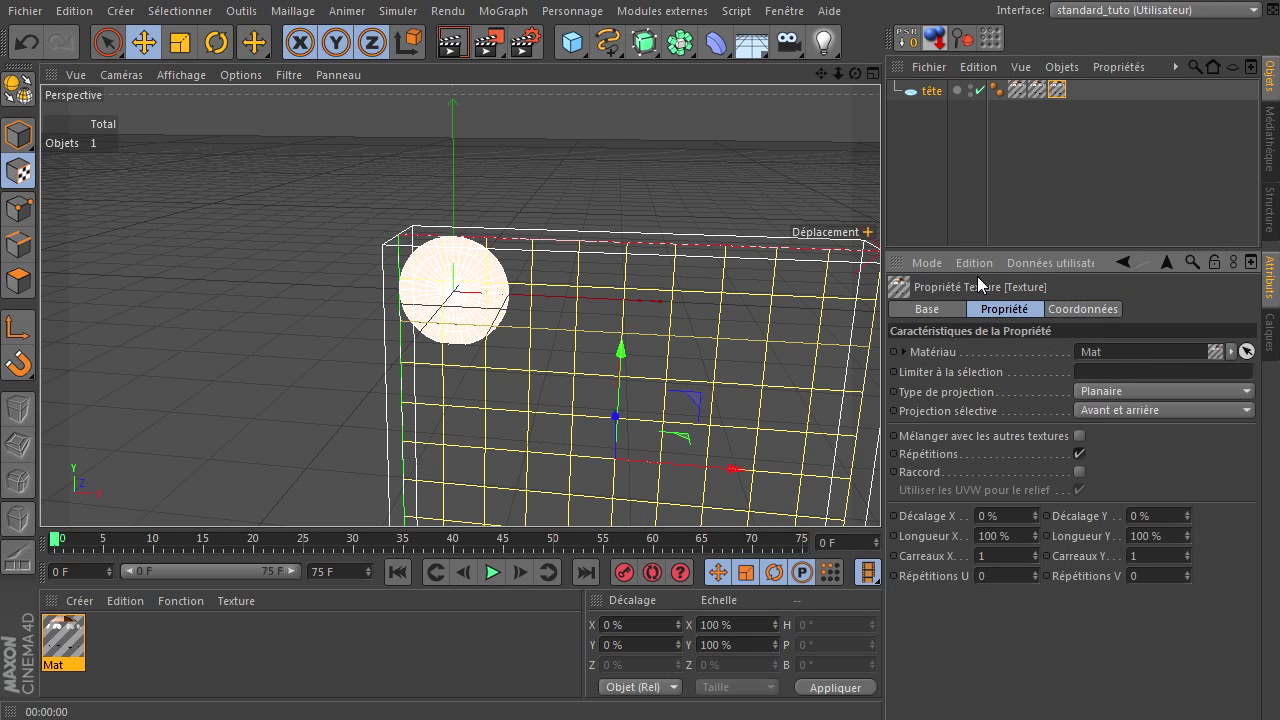
{"action": "left_click", "coordinate": [930, 172]}
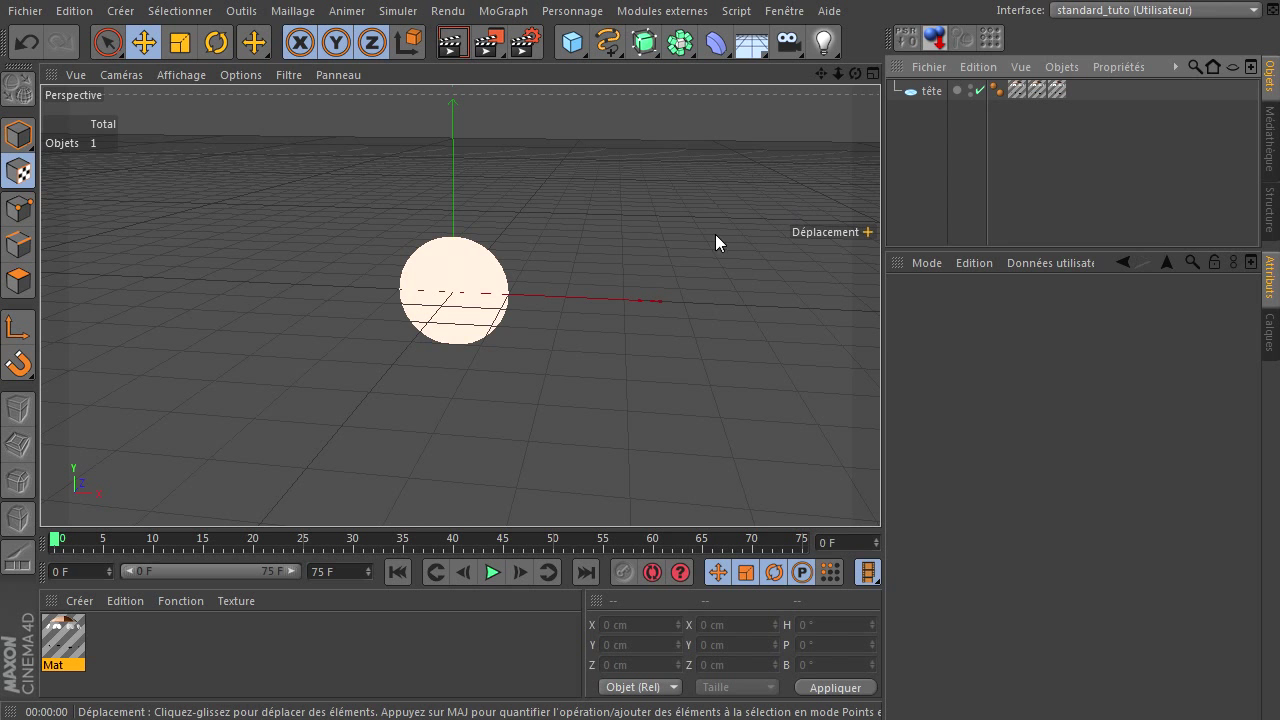
Step: Select the tête disc in Model mode and open its Données utilisateur menu
{"action": "scroll", "coordinate": [492, 286], "scroll_direction": "up", "scroll_amount": 3}
{"action": "scroll", "coordinate": [492, 286], "scroll_direction": "up", "scroll_amount": 3}
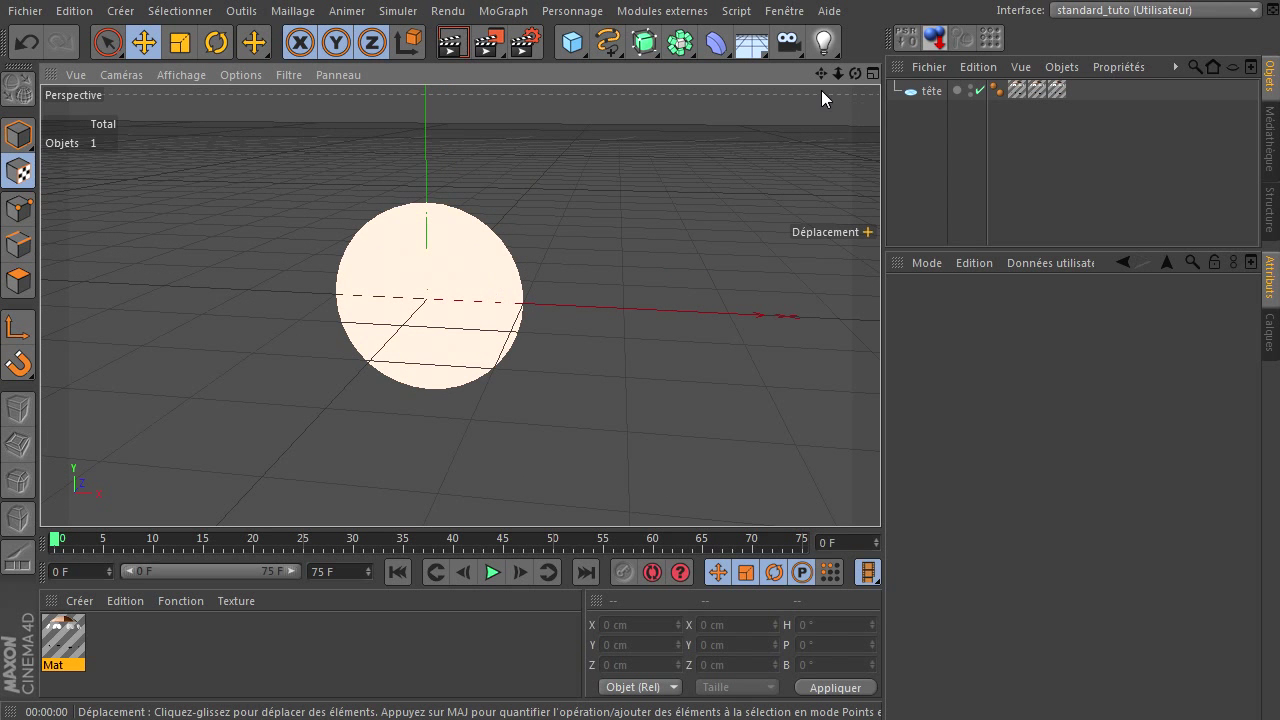
{"action": "left_click_drag", "start_coordinate": [855, 73], "coordinate": [880, 490]}
{"action": "left_click", "coordinate": [917, 92]}
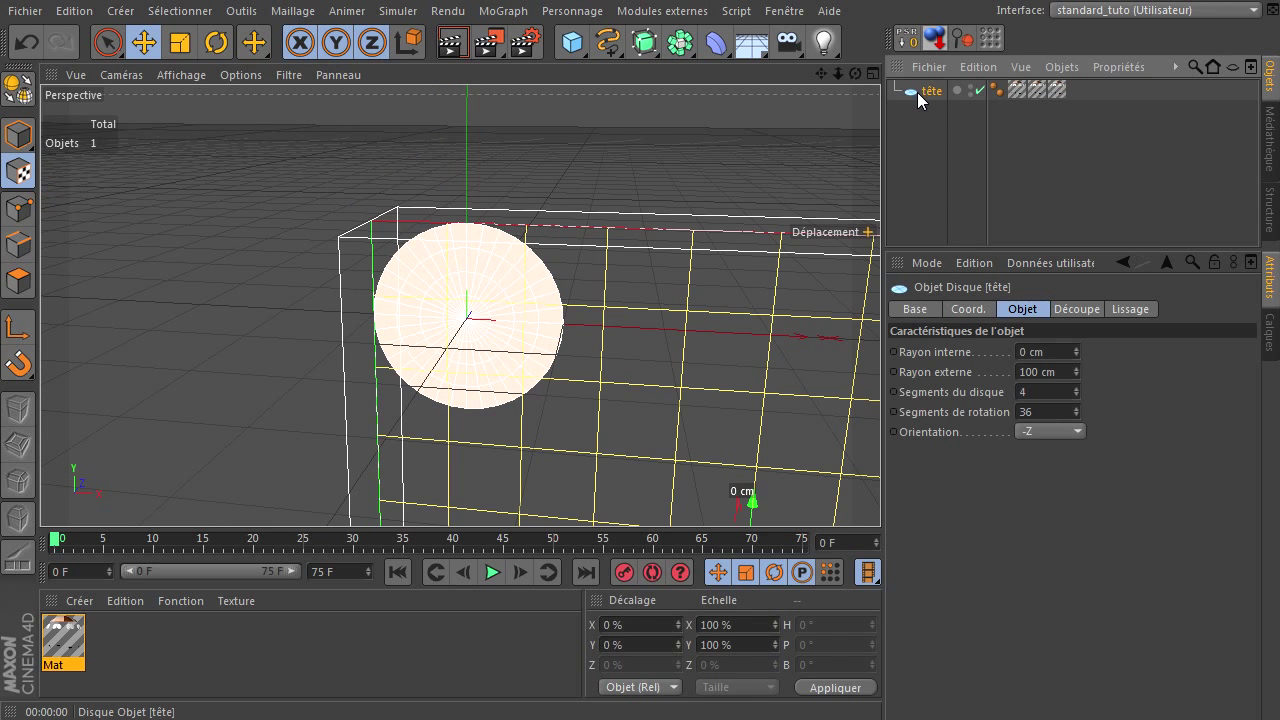
{"action": "left_click", "coordinate": [22, 133]}
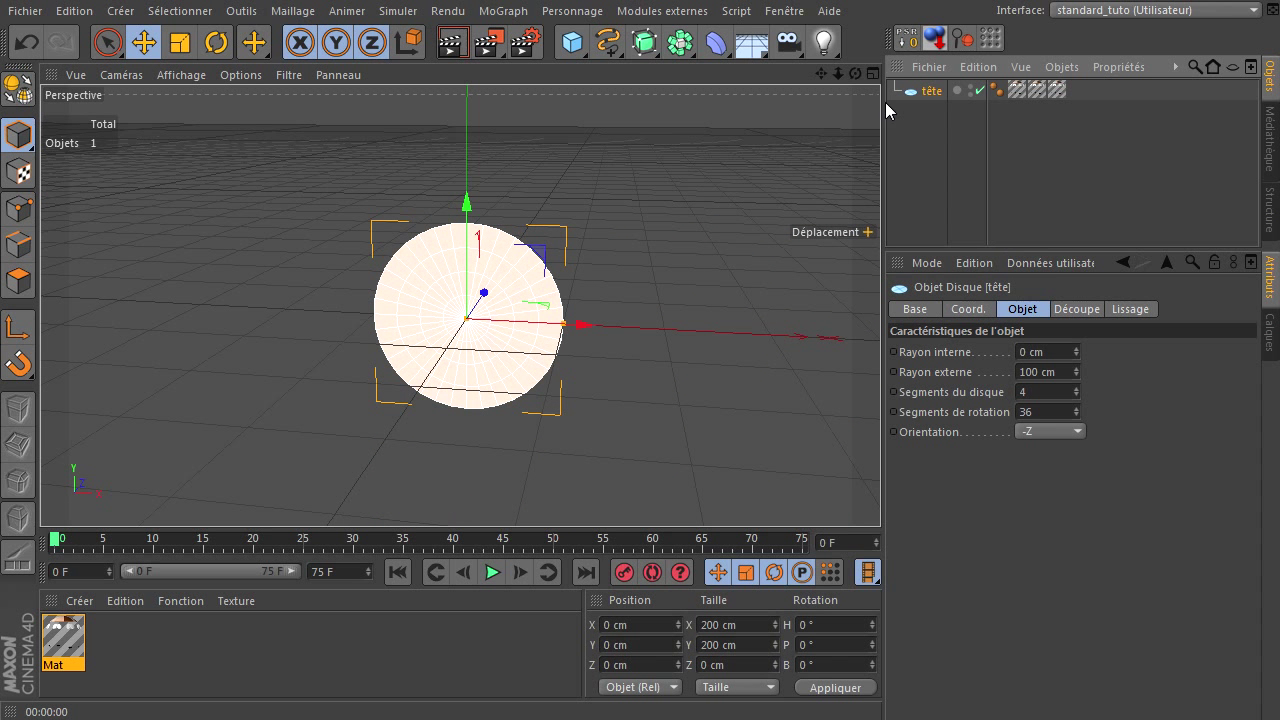
{"action": "left_click", "coordinate": [1050, 263]}
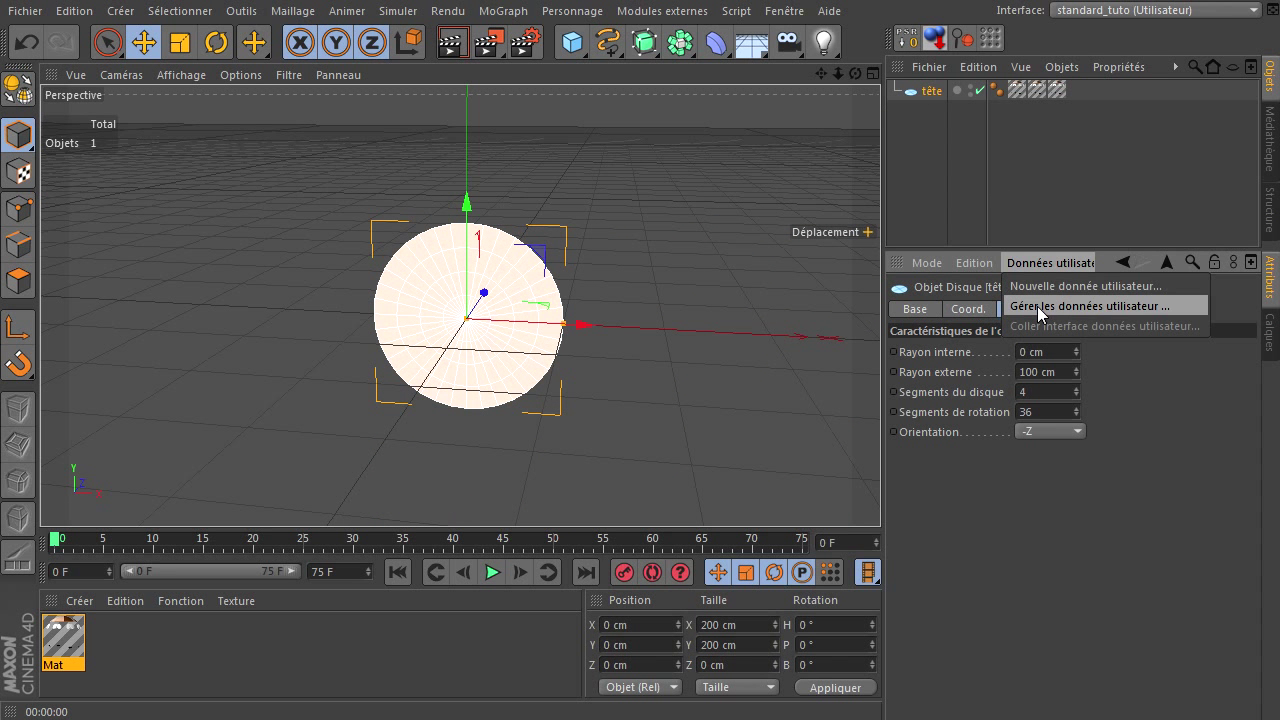
Step: In the user data manager, add a top-level group named Reglages
{"action": "left_click", "coordinate": [1038, 308]}
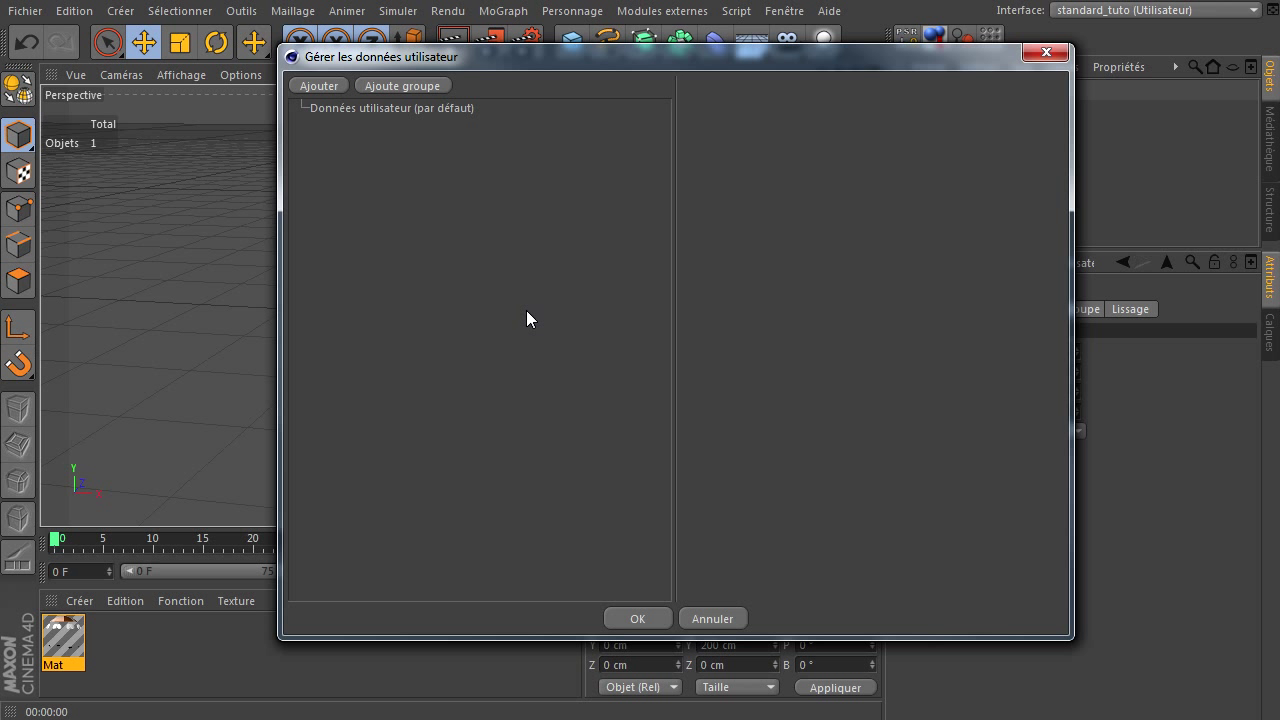
{"action": "left_click_drag", "start_coordinate": [634, 61], "coordinate": [403, 96]}
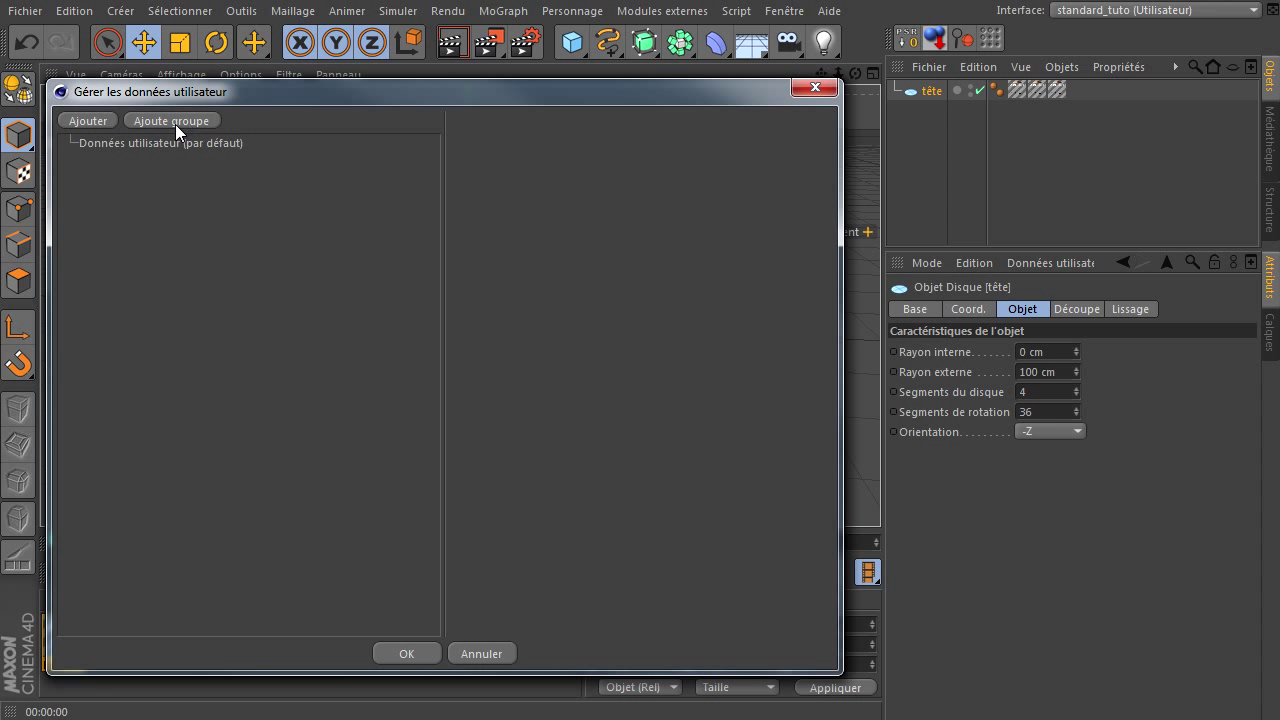
{"action": "left_click", "coordinate": [175, 124]}
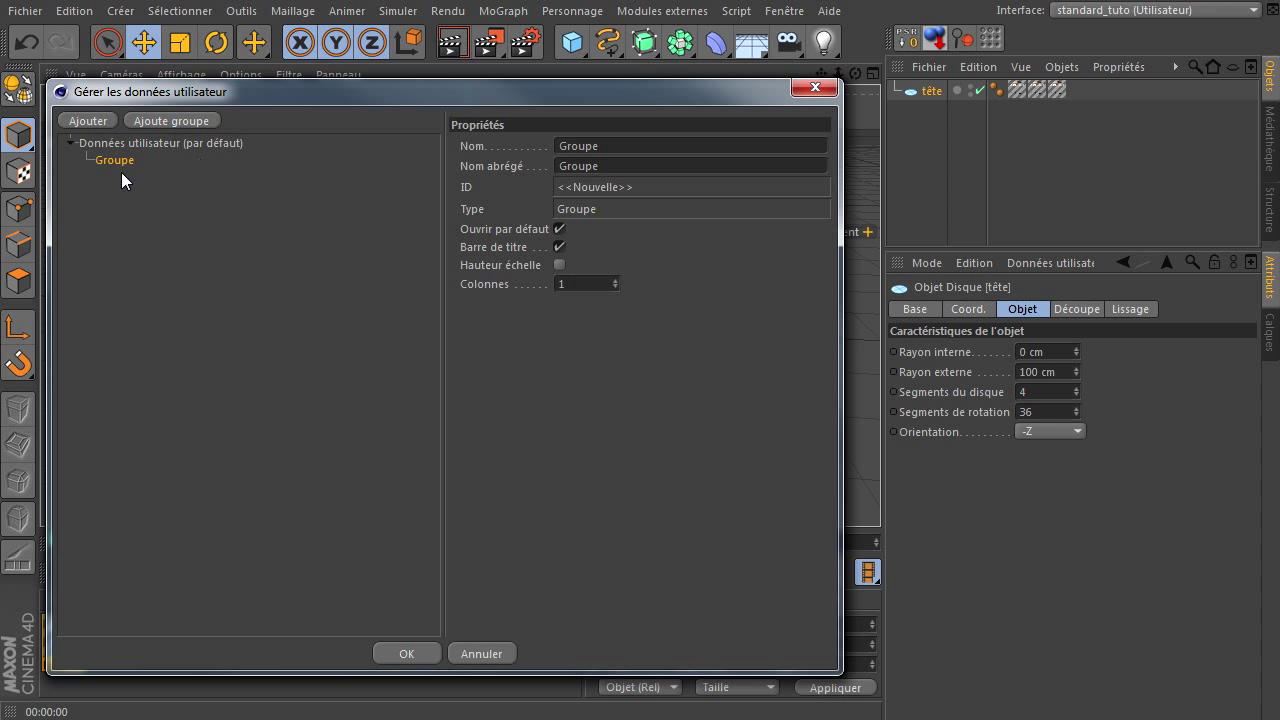
{"action": "left_click_drag", "start_coordinate": [114, 160], "coordinate": [111, 138]}
{"action": "double_click", "coordinate": [679, 146]}
{"action": "type", "text": "Reg"}
{"action": "type", "text": "lages"}
{"action": "key", "text": "Return"}
Step: Add a Couleurs subgroup under Reglages containing a new Donnée entry
{"action": "left_click", "coordinate": [180, 121]}
{"action": "left_click", "coordinate": [69, 161]}
{"action": "left_click", "coordinate": [625, 152]}
{"action": "type", "text": "Couleurs"}
{"action": "key", "text": "Return"}
{"action": "left_click", "coordinate": [89, 121]}
{"action": "left_click", "coordinate": [86, 178]}
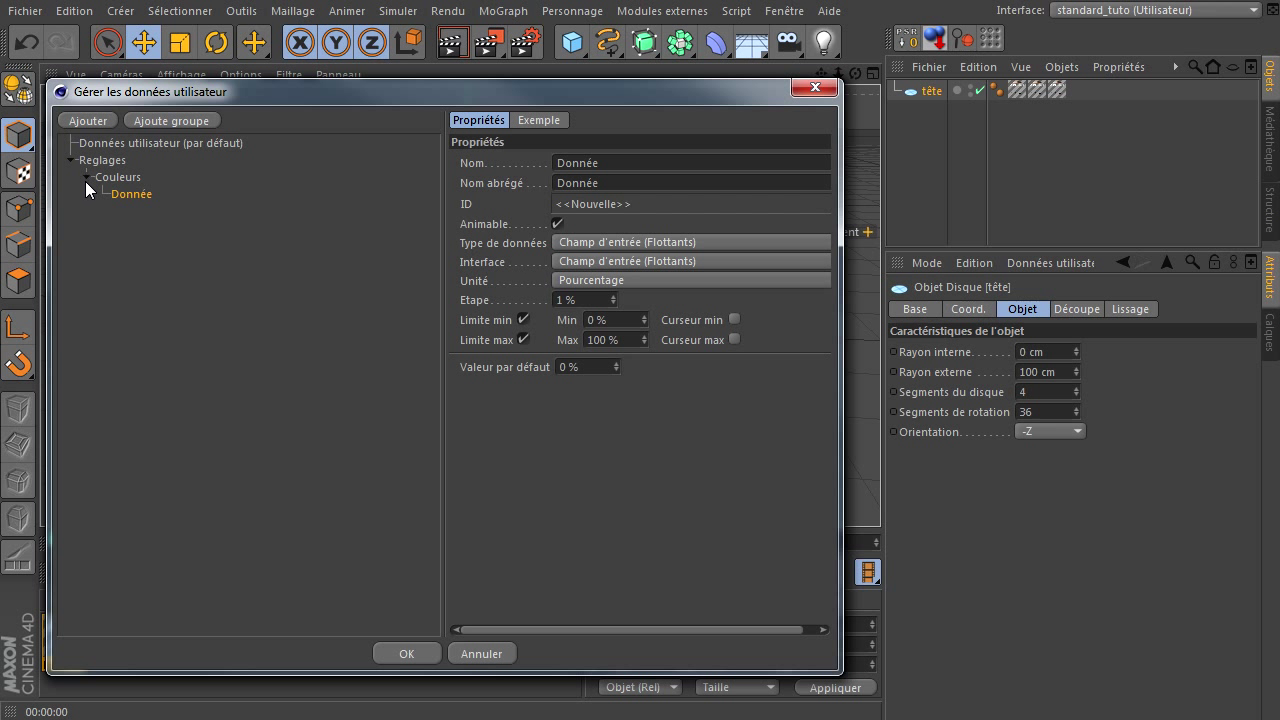
{"action": "left_click", "coordinate": [665, 248]}
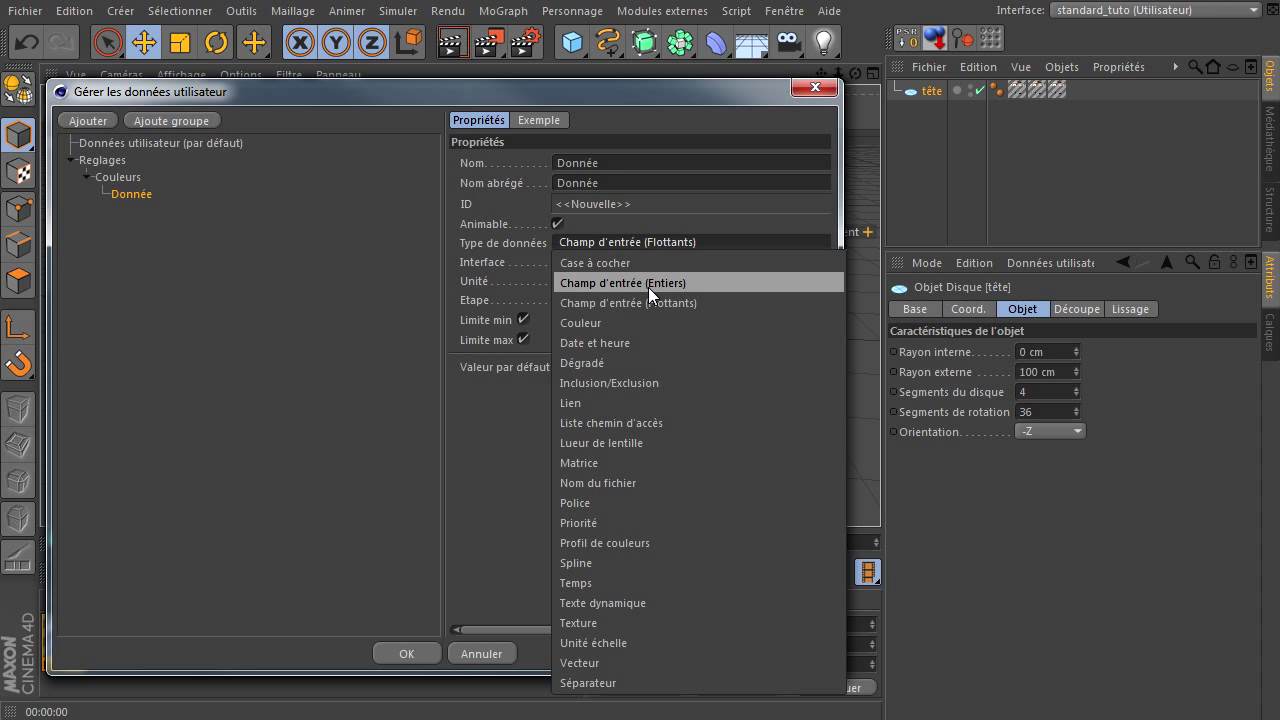
Step: Make Donnée an integer radio-button field with options couleur 1, couleur 2, couleur 3, braveheart
{"action": "left_click", "coordinate": [648, 287]}
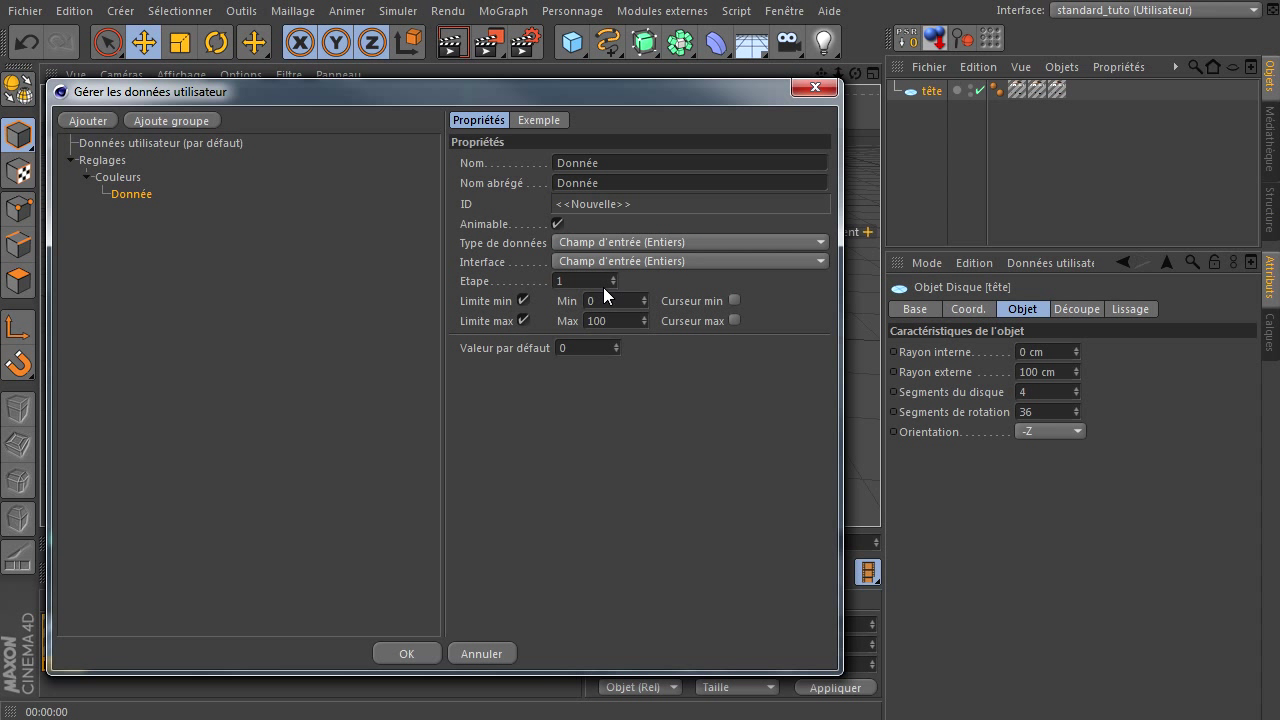
{"action": "left_click", "coordinate": [638, 267]}
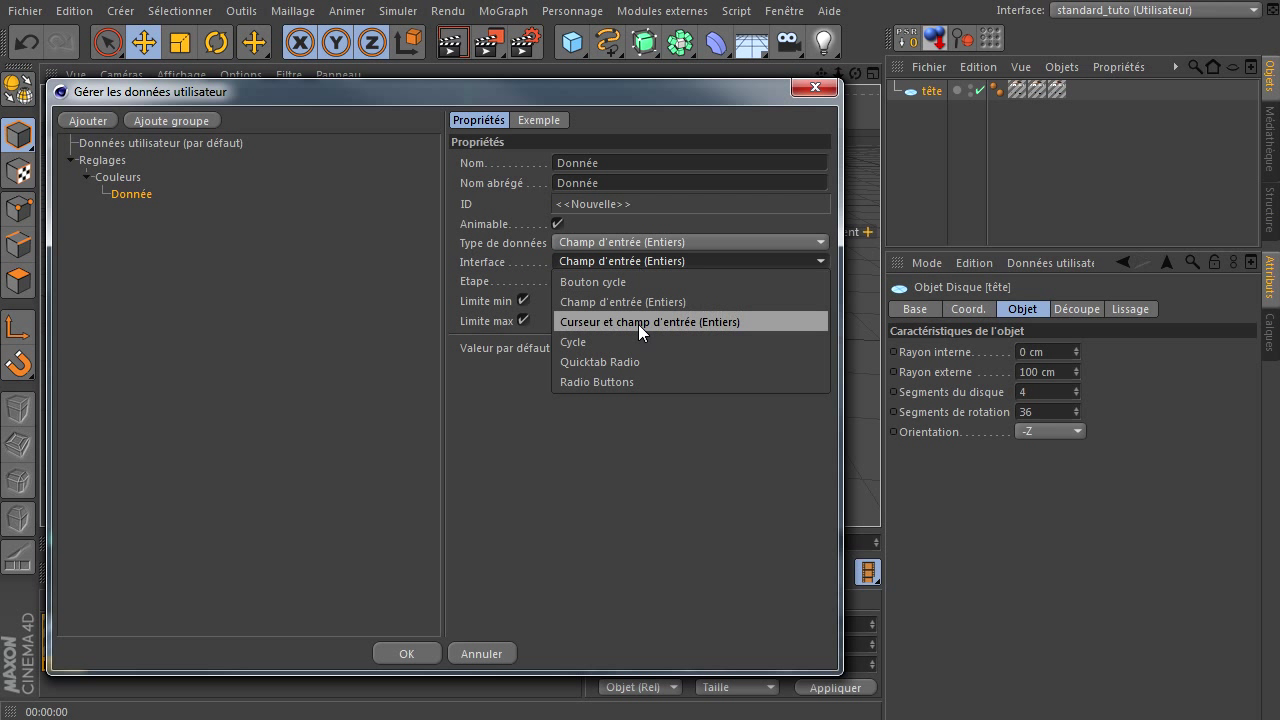
{"action": "left_click", "coordinate": [623, 382]}
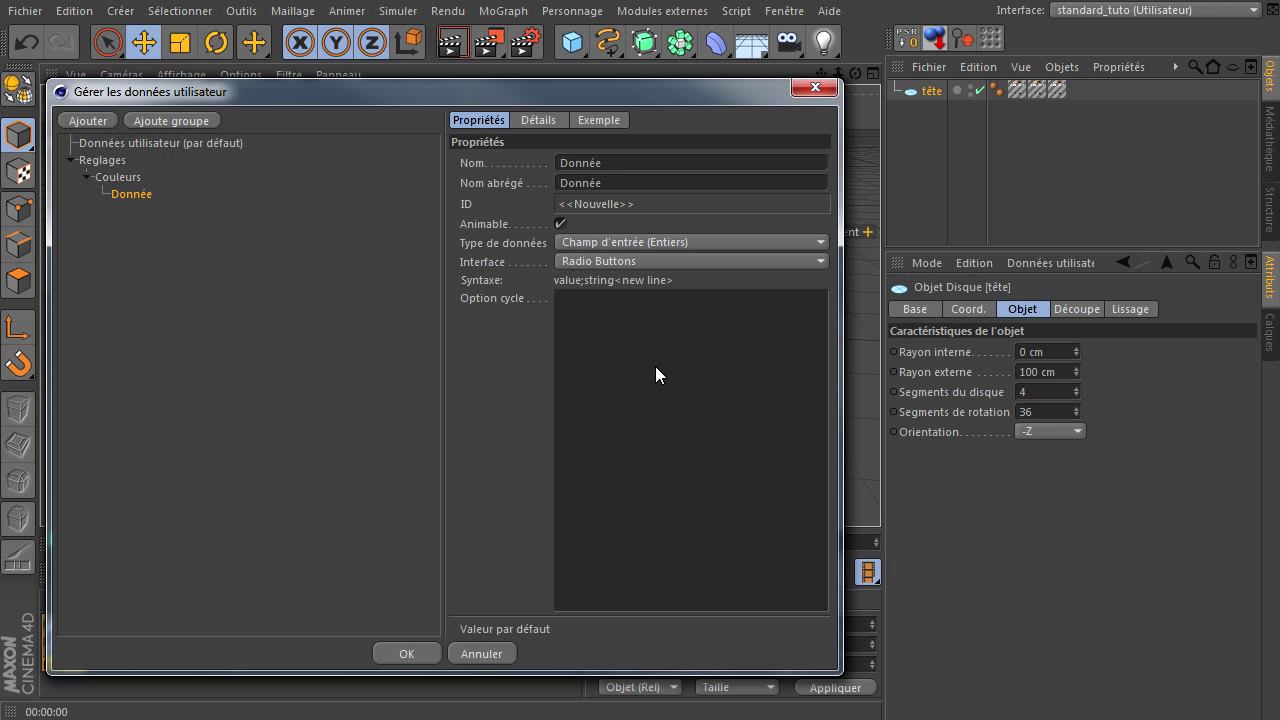
{"action": "left_click", "coordinate": [655, 366]}
{"action": "type", "text": "0"}
{"action": "type", "text": ";"}
{"action": "type", "text": "couleur 1"}
{"action": "key", "text": "Return"}
{"action": "type", "text": "1;"}
{"action": "type", "text": "cou"}
{"action": "key", "text": "Return"}
{"action": "type", "text": "2"}
{"action": "type", "text": ";couleur "}
{"action": "type", "text": "3"}
{"action": "key", "text": "Return"}
{"action": "type", "text": "3;braveheart"}
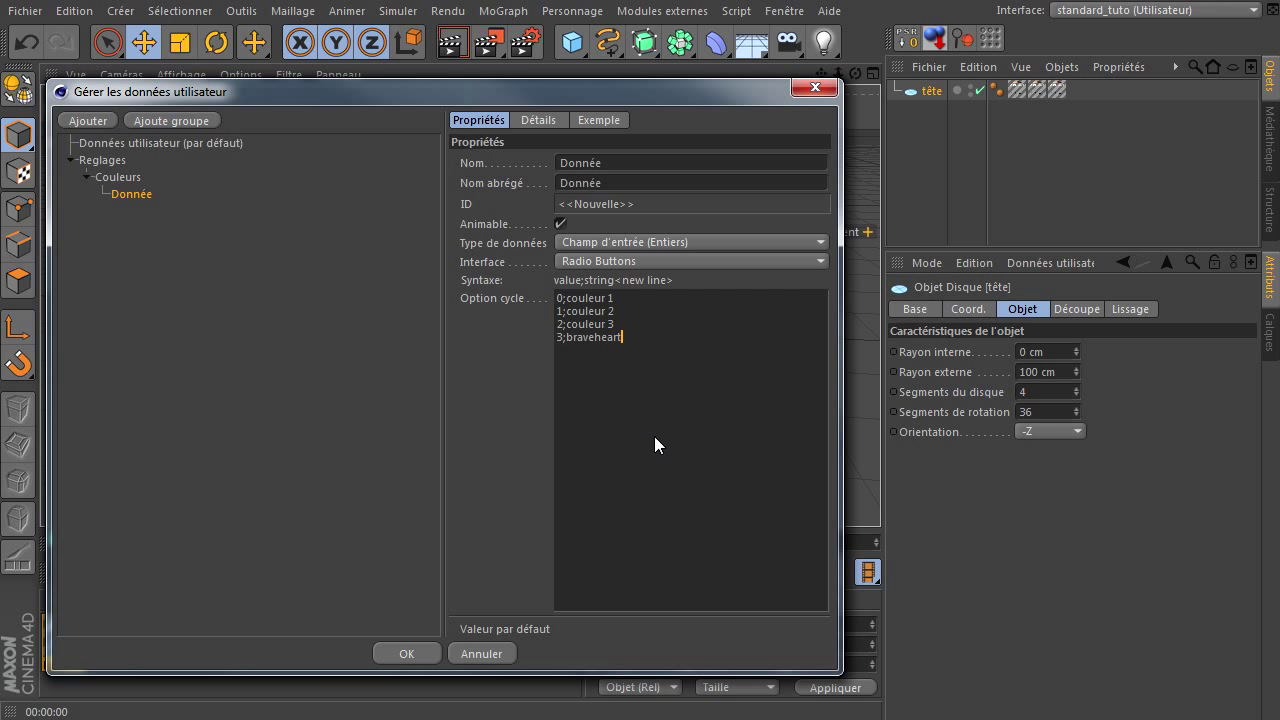
{"action": "left_click", "coordinate": [298, 259]}
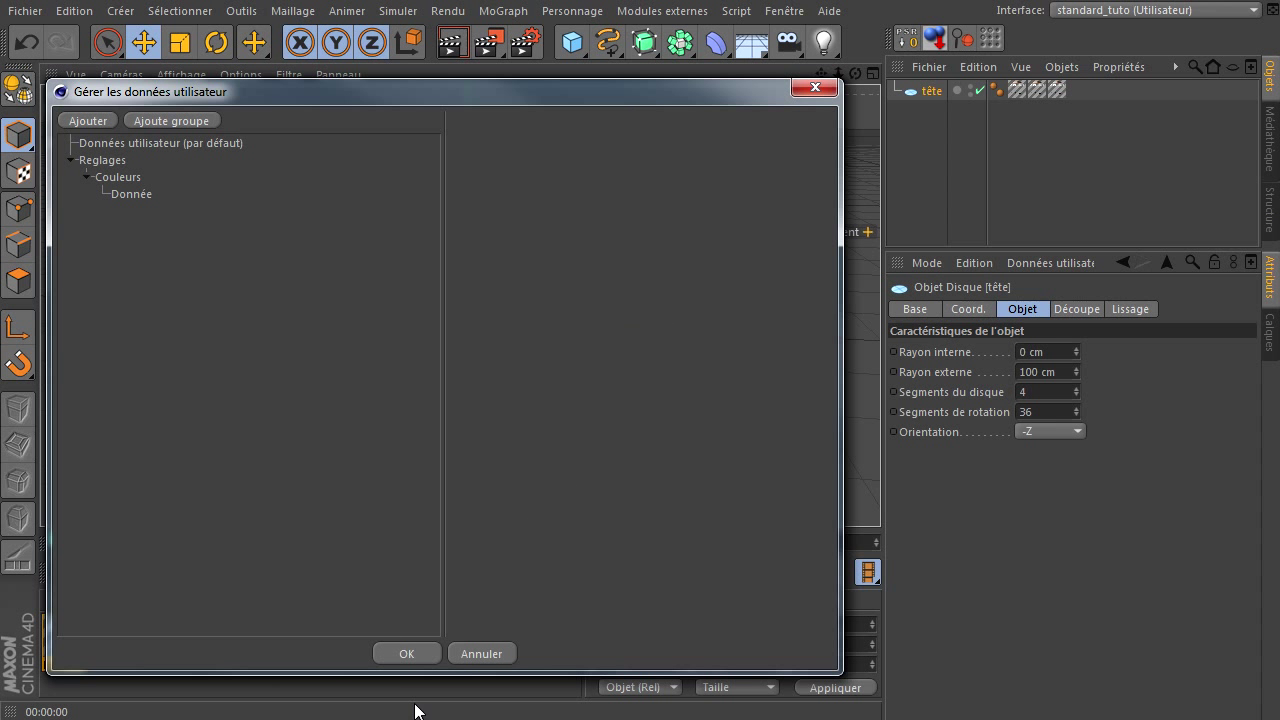
Step: Confirm the user data and set Couleurs to braveheart in the Reglages tab
{"action": "left_click", "coordinate": [408, 655]}
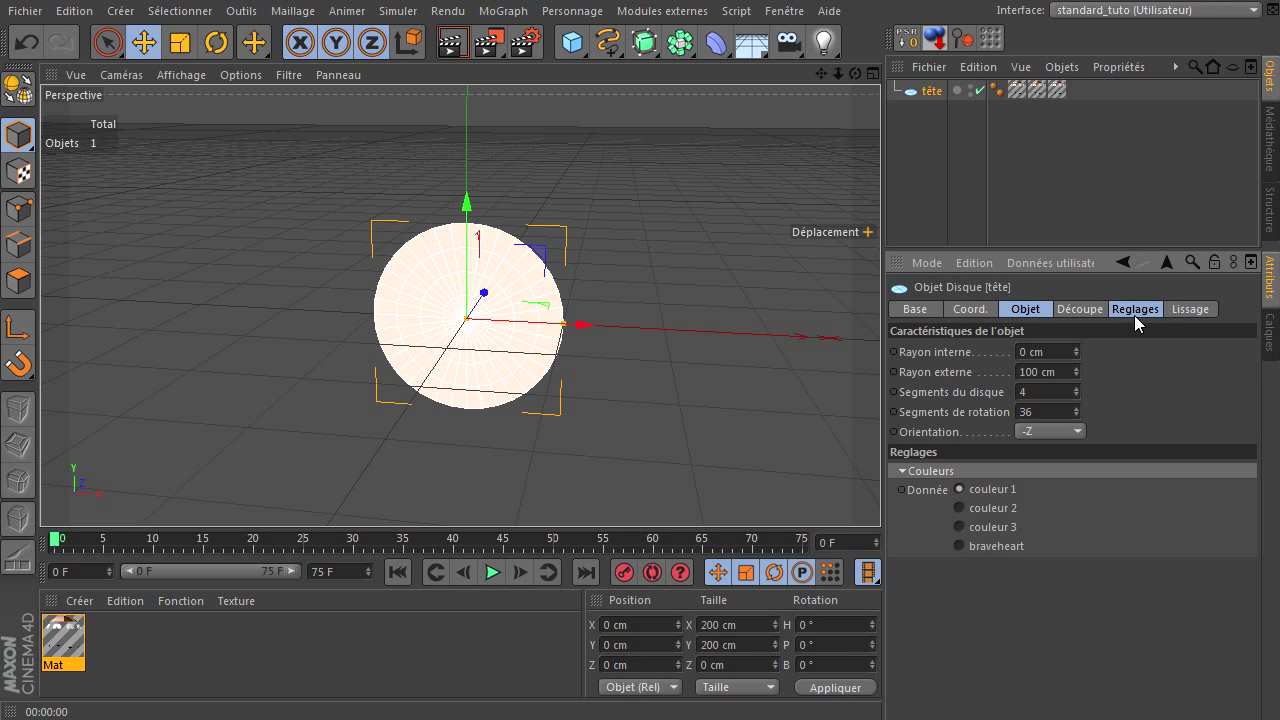
{"action": "left_click", "coordinate": [1135, 310]}
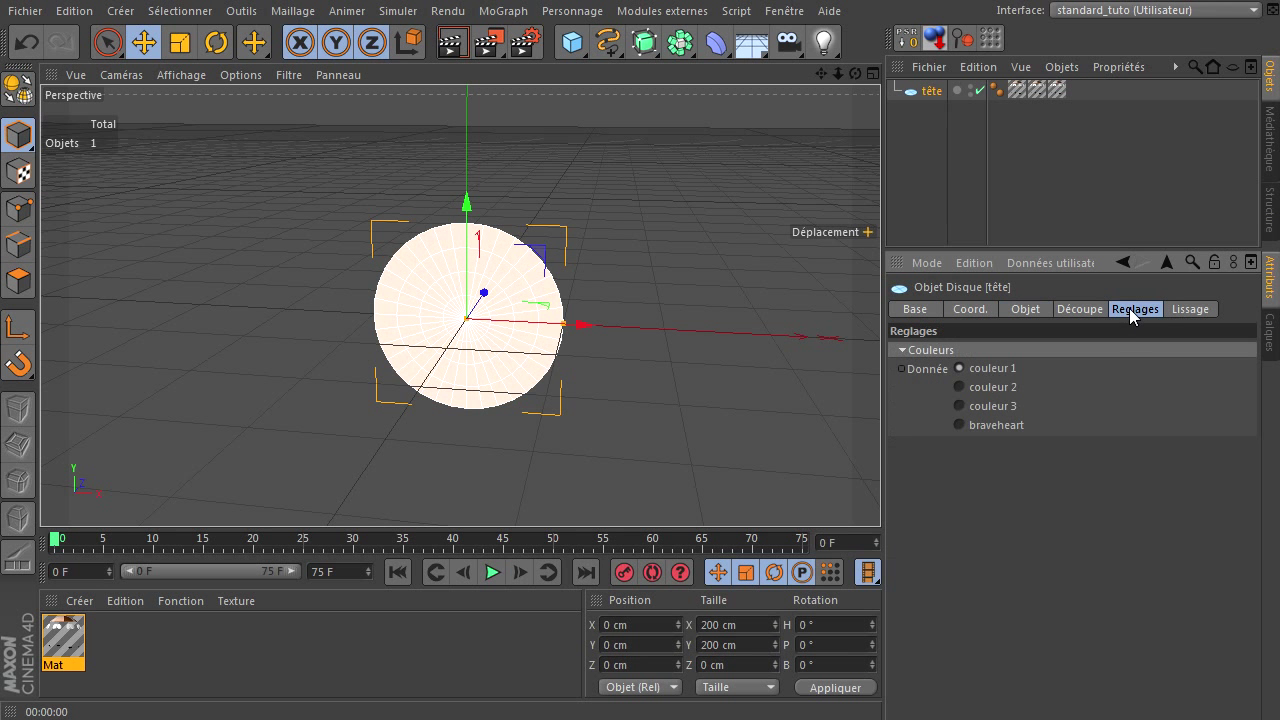
{"action": "left_click", "coordinate": [902, 350]}
{"action": "left_click", "coordinate": [901, 351]}
{"action": "left_click", "coordinate": [980, 395]}
{"action": "left_click", "coordinate": [984, 425]}
Step: Add a Yeux group with a Donnée entry under Reglages, then switch to the texture folder
{"action": "left_click", "coordinate": [1075, 265]}
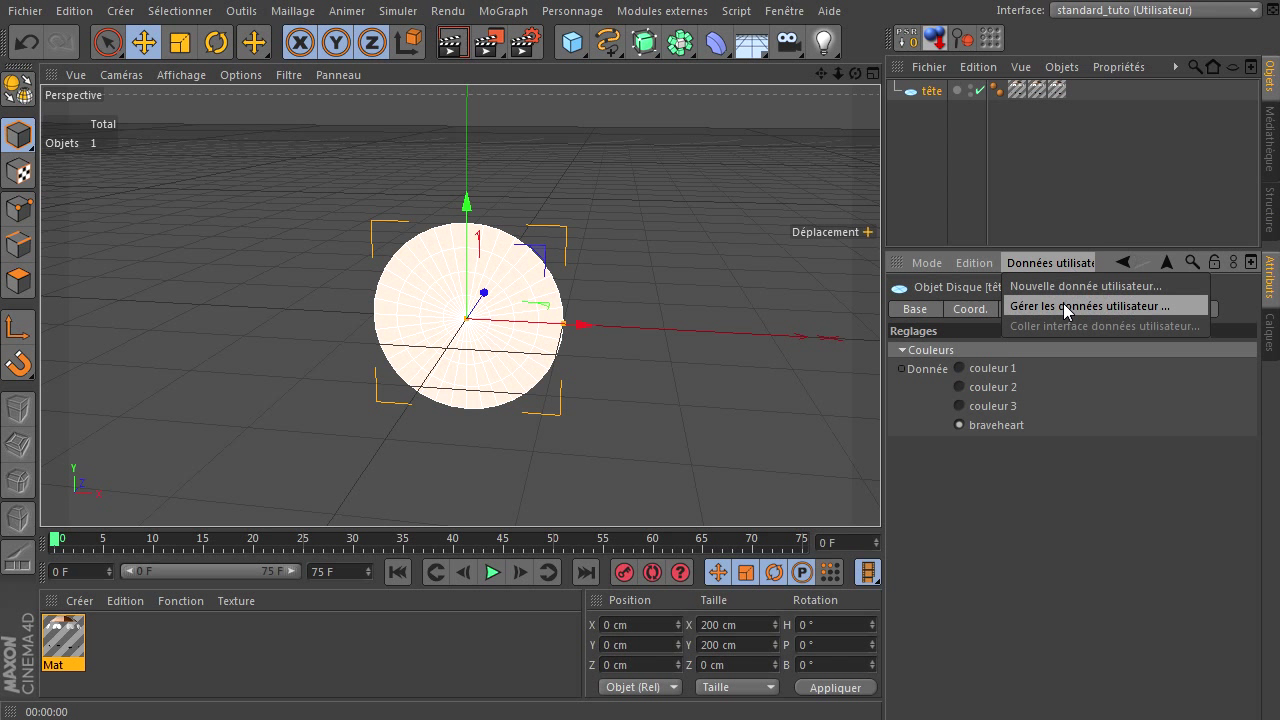
{"action": "left_click", "coordinate": [1063, 303]}
{"action": "left_click_drag", "start_coordinate": [862, 17], "coordinate": [211, 74]}
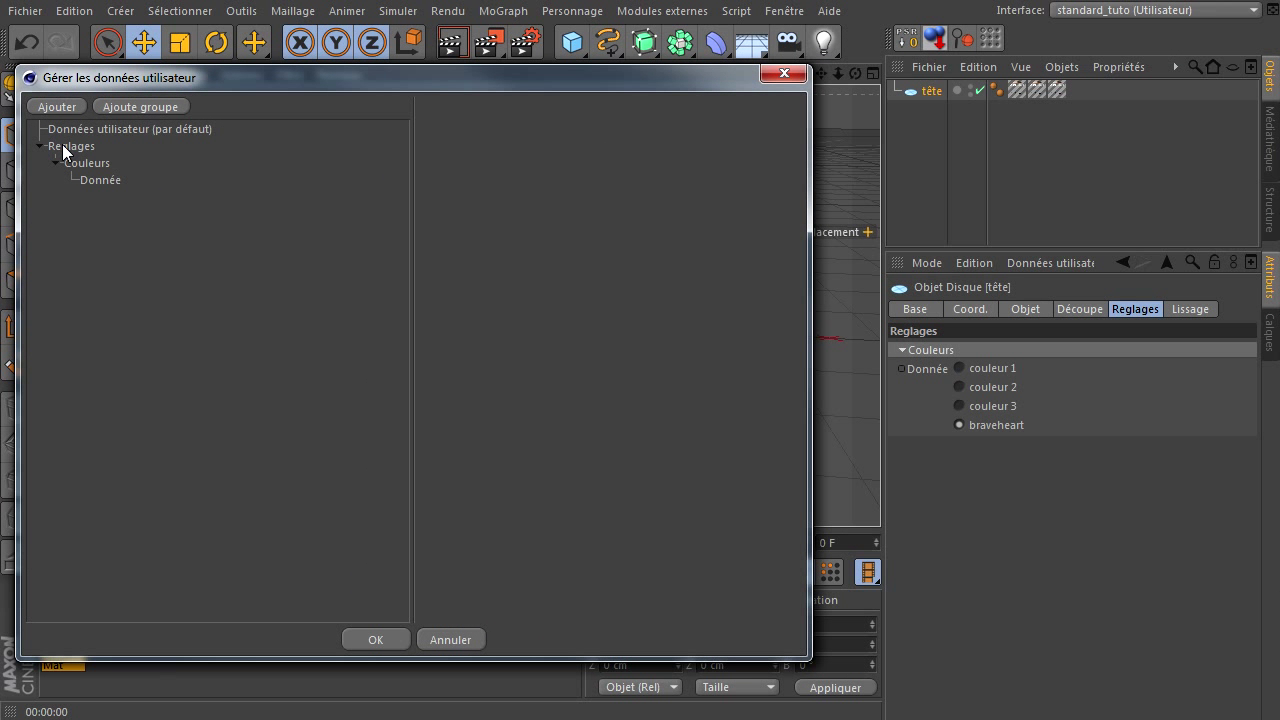
{"action": "left_click", "coordinate": [62, 146]}
{"action": "left_click", "coordinate": [153, 107]}
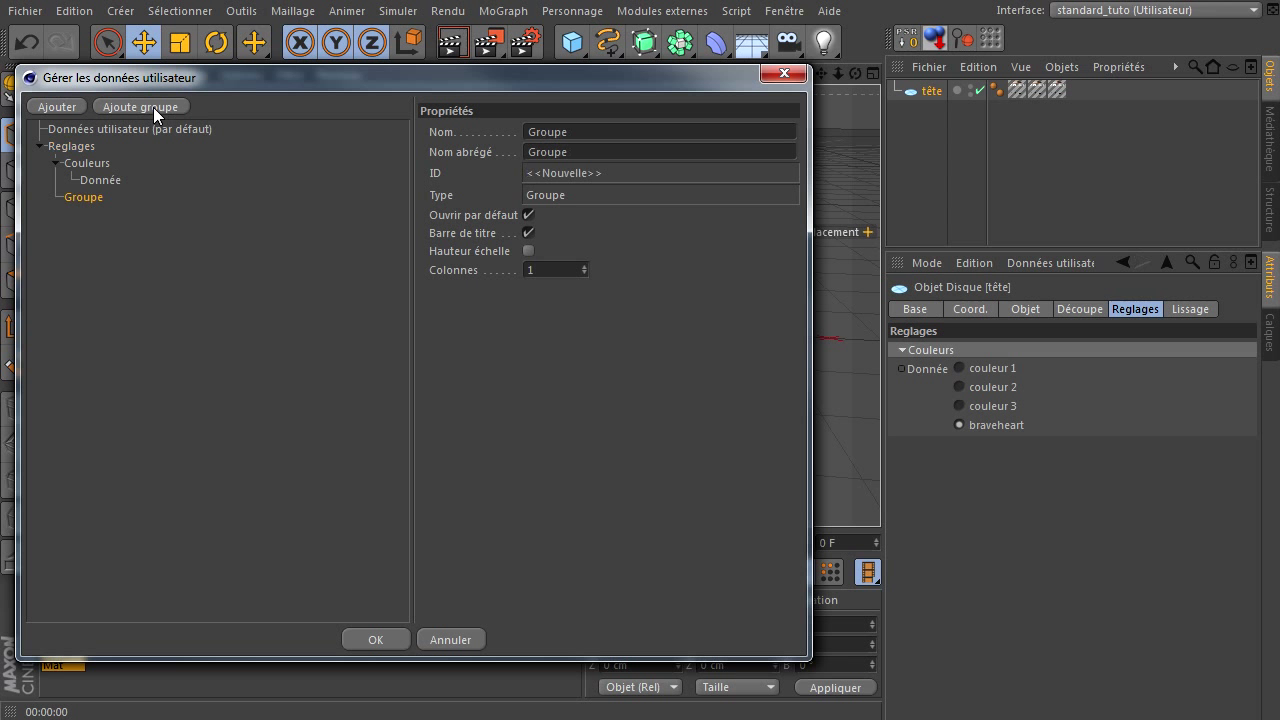
{"action": "left_click", "coordinate": [636, 137]}
{"action": "type", "text": "Yeux"}
{"action": "key", "text": "Return"}
{"action": "left_click", "coordinate": [59, 107]}
{"action": "left_click", "coordinate": [56, 198]}
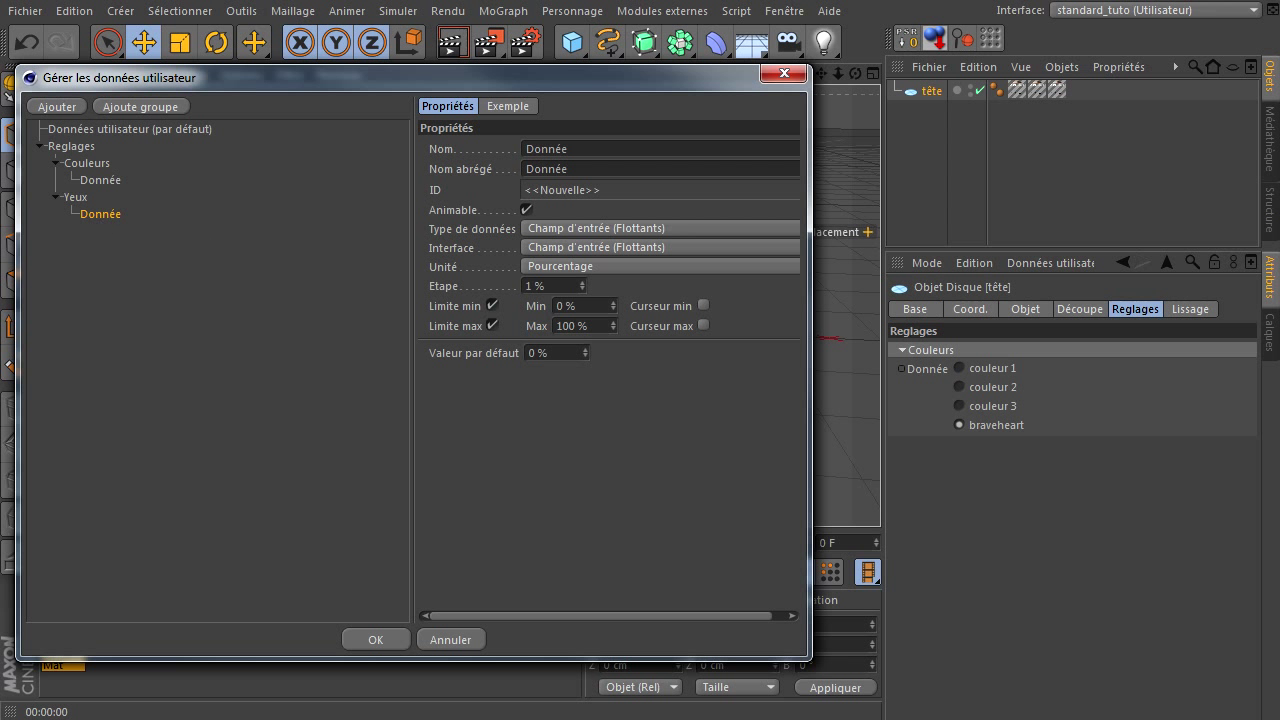
{"action": "key", "text": "alt+Tab"}
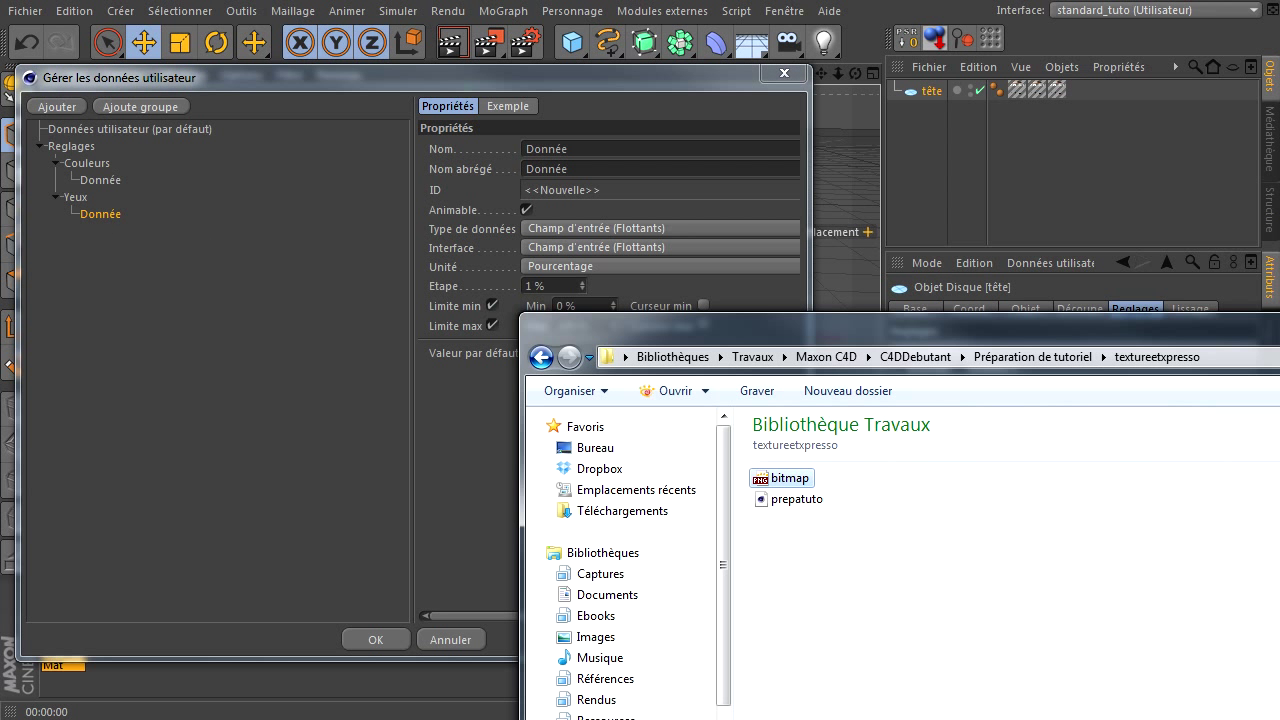
Step: View bitmap.png in XnView, then close it and return to the user data editor
{"action": "double_click", "coordinate": [791, 479]}
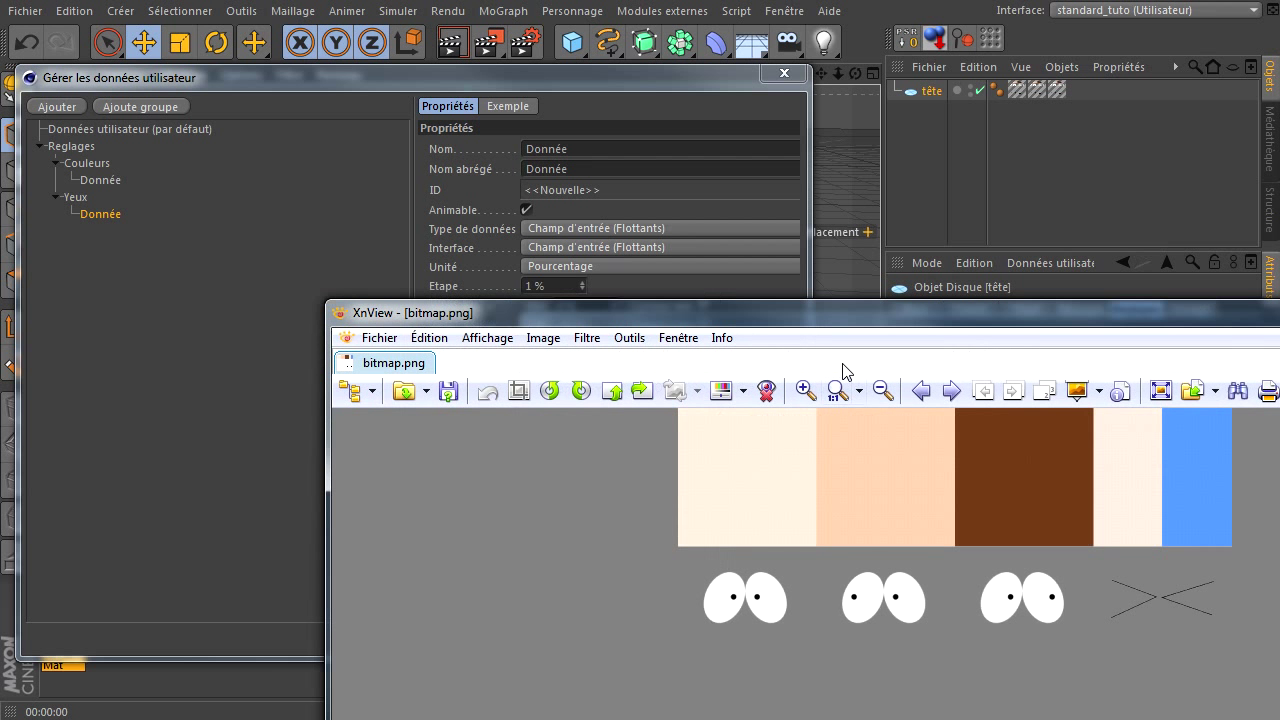
{"action": "left_click_drag", "start_coordinate": [847, 329], "coordinate": [726, 216]}
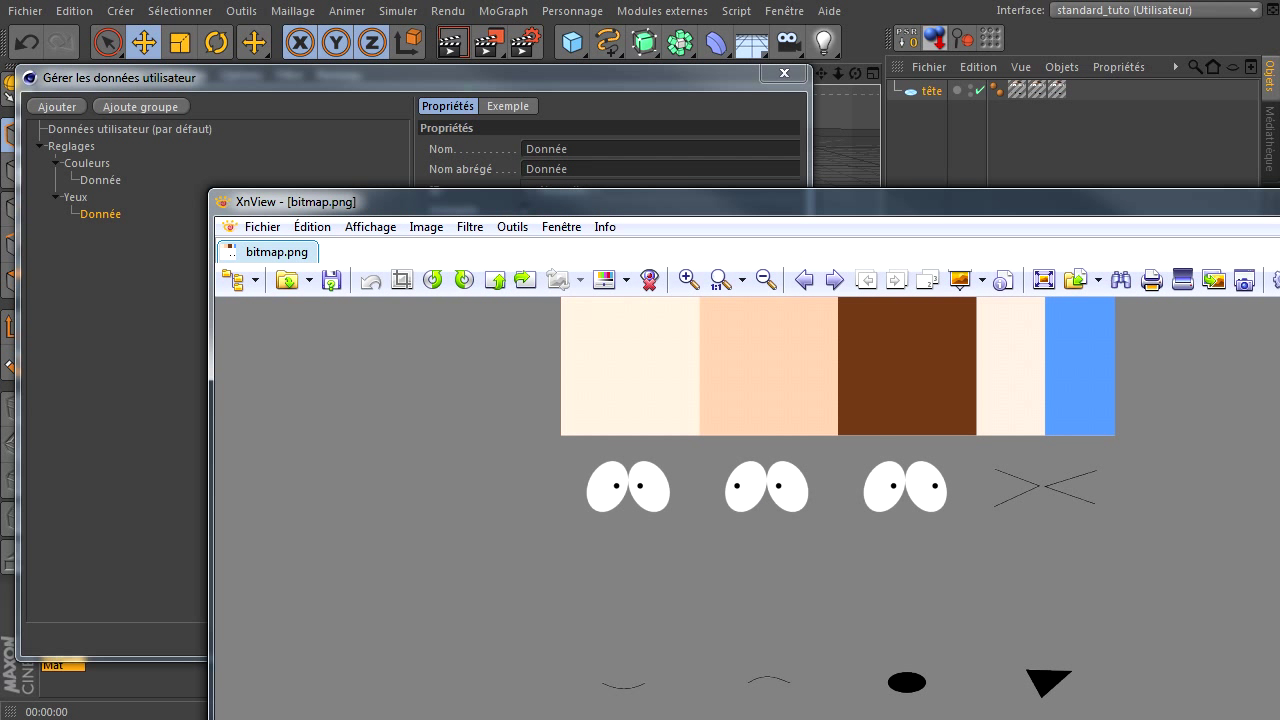
{"action": "key", "text": "Escape"}
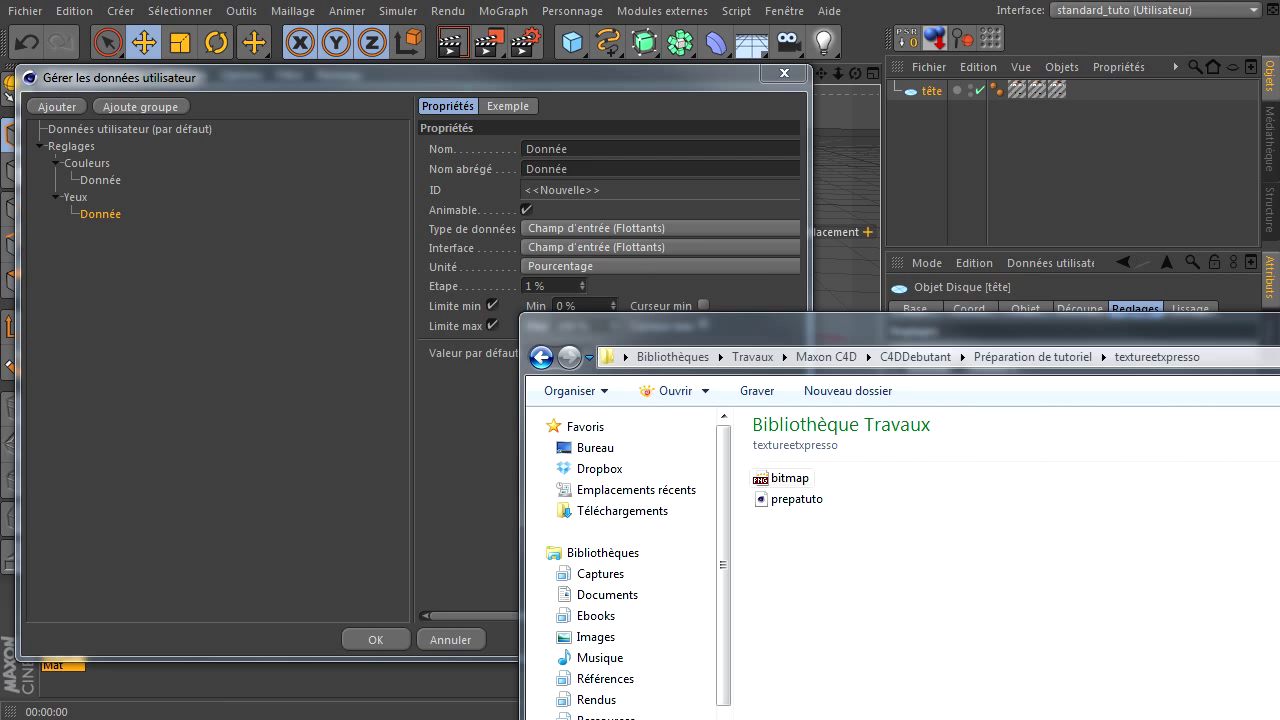
{"action": "left_click", "coordinate": [354, 333]}
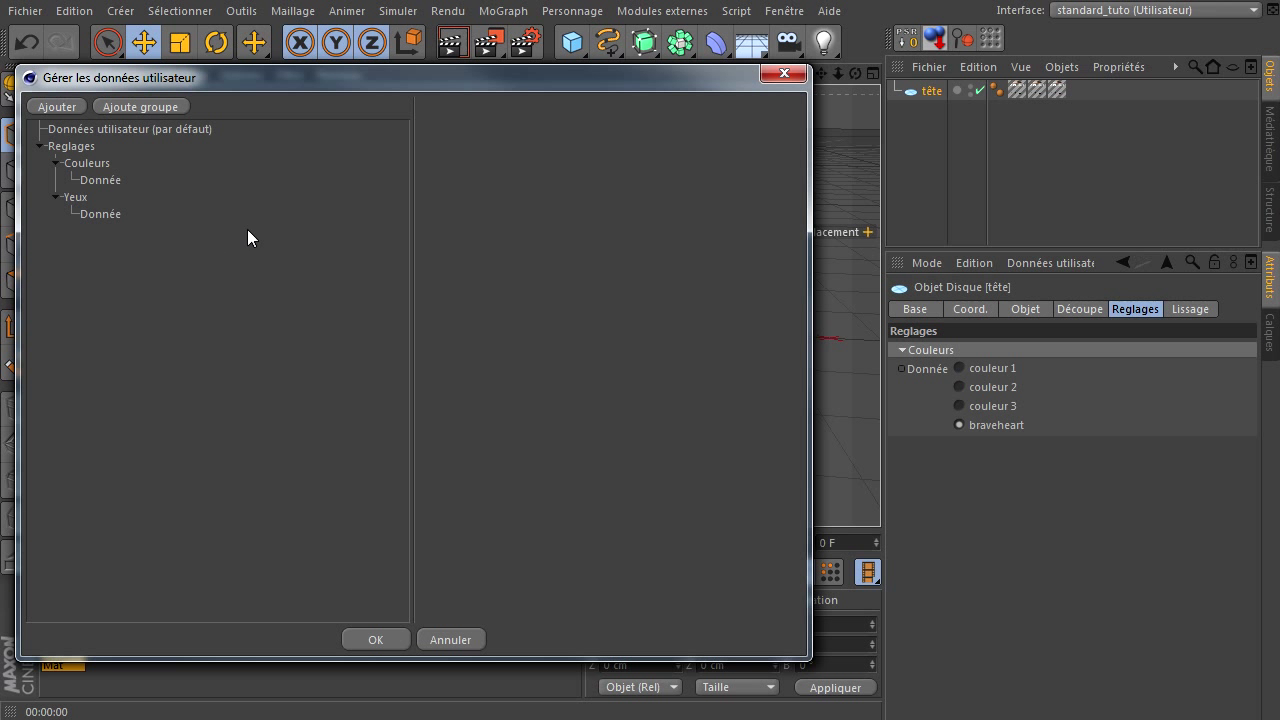
Step: Make Yeux's Donnée an integer radio field with options devant, gauche, droite, fermé
{"action": "left_click", "coordinate": [105, 214]}
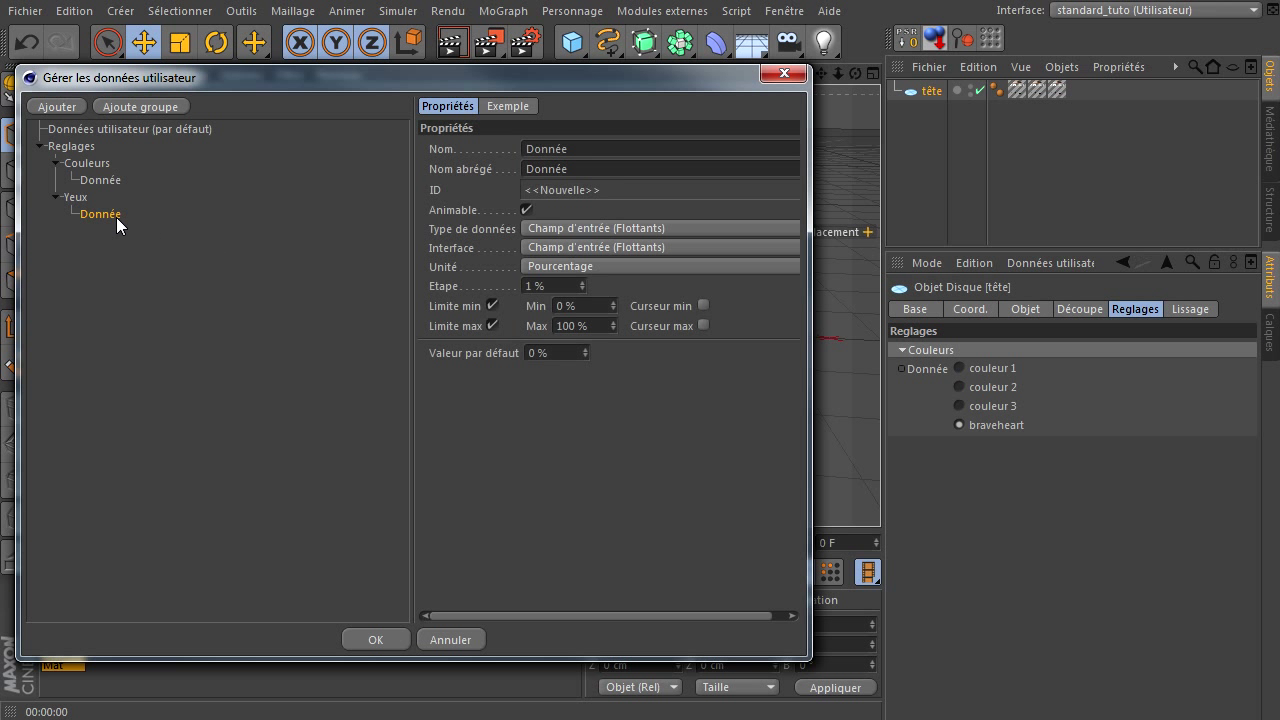
{"action": "left_click", "coordinate": [618, 227]}
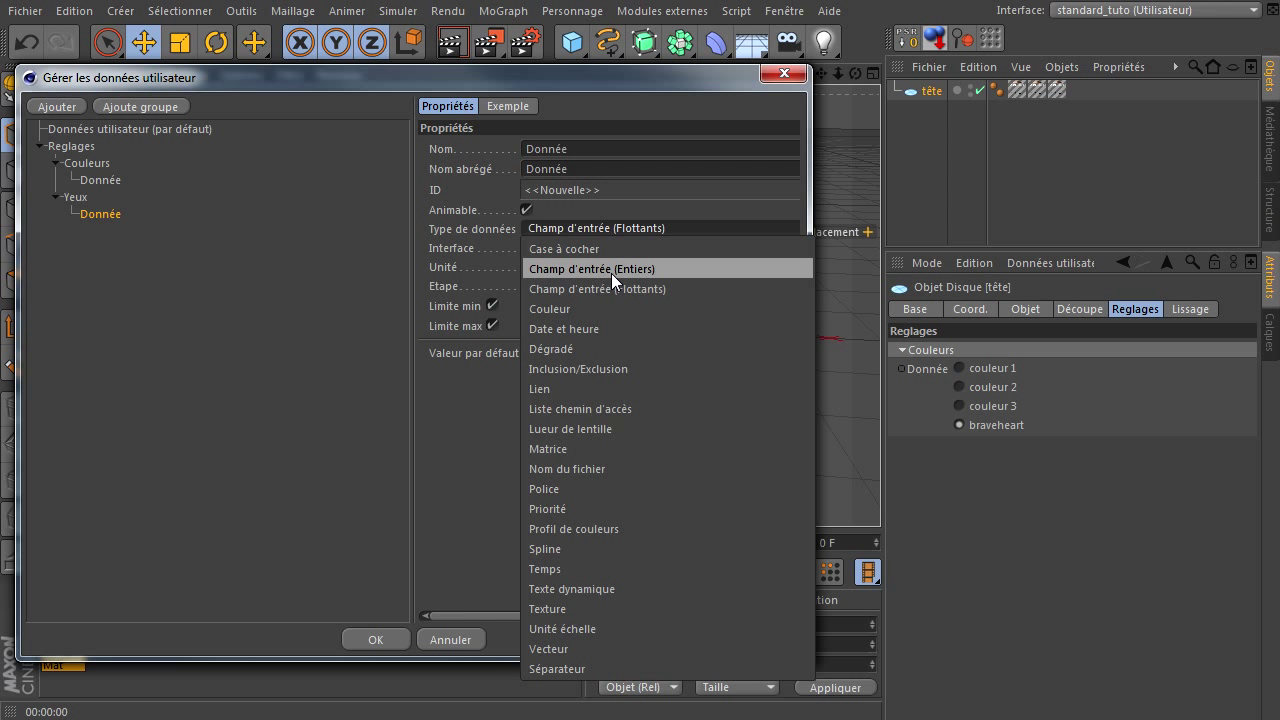
{"action": "left_click", "coordinate": [611, 273]}
{"action": "left_click", "coordinate": [611, 250]}
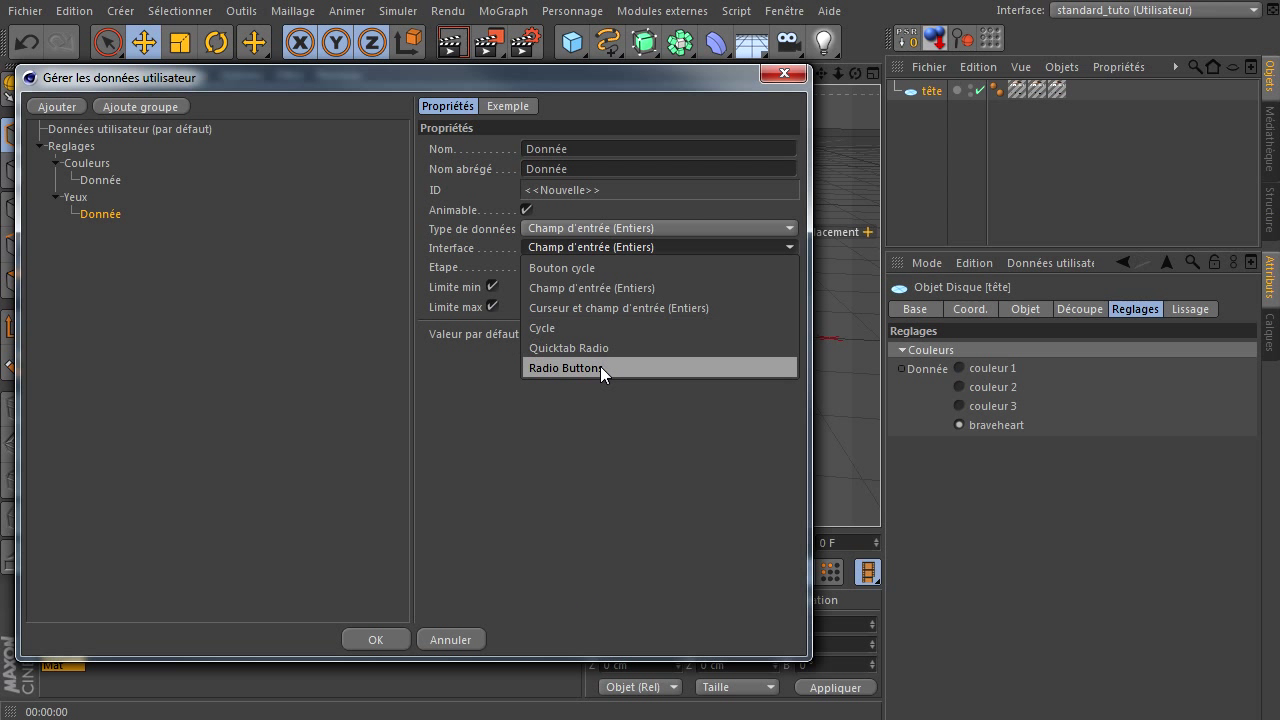
{"action": "left_click", "coordinate": [600, 367]}
{"action": "left_click", "coordinate": [616, 346]}
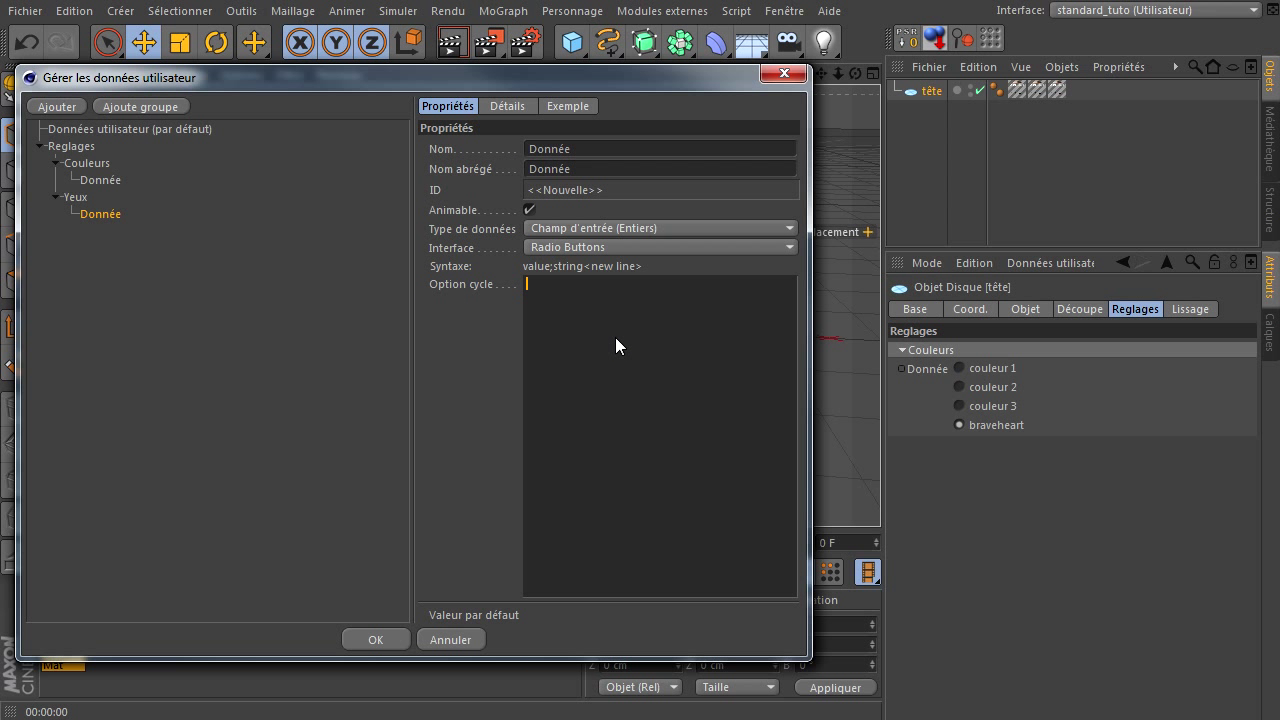
{"action": "type", "text": "0"}
{"action": "type", "text": ";"}
{"action": "type", "text": "droity"}
{"action": "key", "text": "BackSpace"}
{"action": "key", "text": "BackSpace"}
{"action": "key", "text": "BackSpace"}
{"action": "key", "text": "BackSpace"}
{"action": "key", "text": "BackSpace"}
{"action": "key", "text": "BackSpace"}
{"action": "type", "text": "devant"}
{"action": "key", "text": "Return"}
{"action": "type", "text": "1;"}
{"action": "type", "text": "gauche "}
{"action": "type", "text": "2"}
{"action": "type", "text": ";droite "}
{"action": "type", "text": "3"}
{"action": "type", "text": ";"}
{"action": "type", "text": "fermé"}
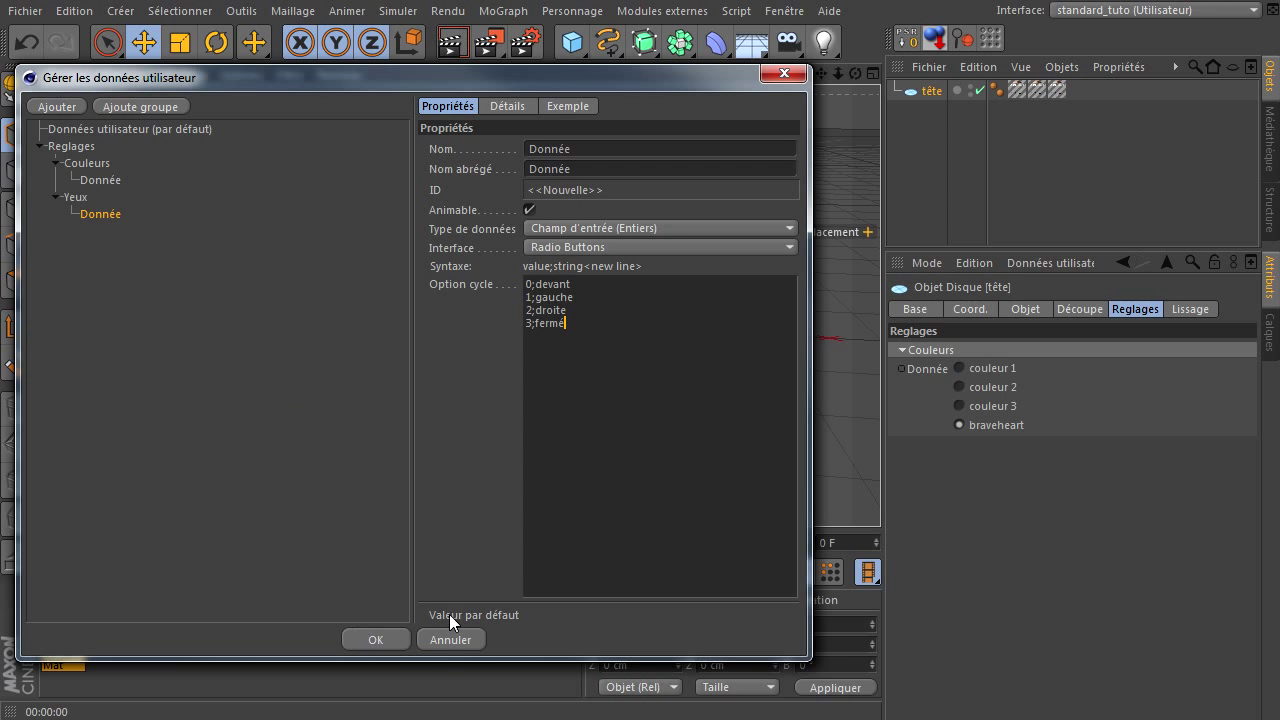
{"action": "left_click", "coordinate": [390, 643]}
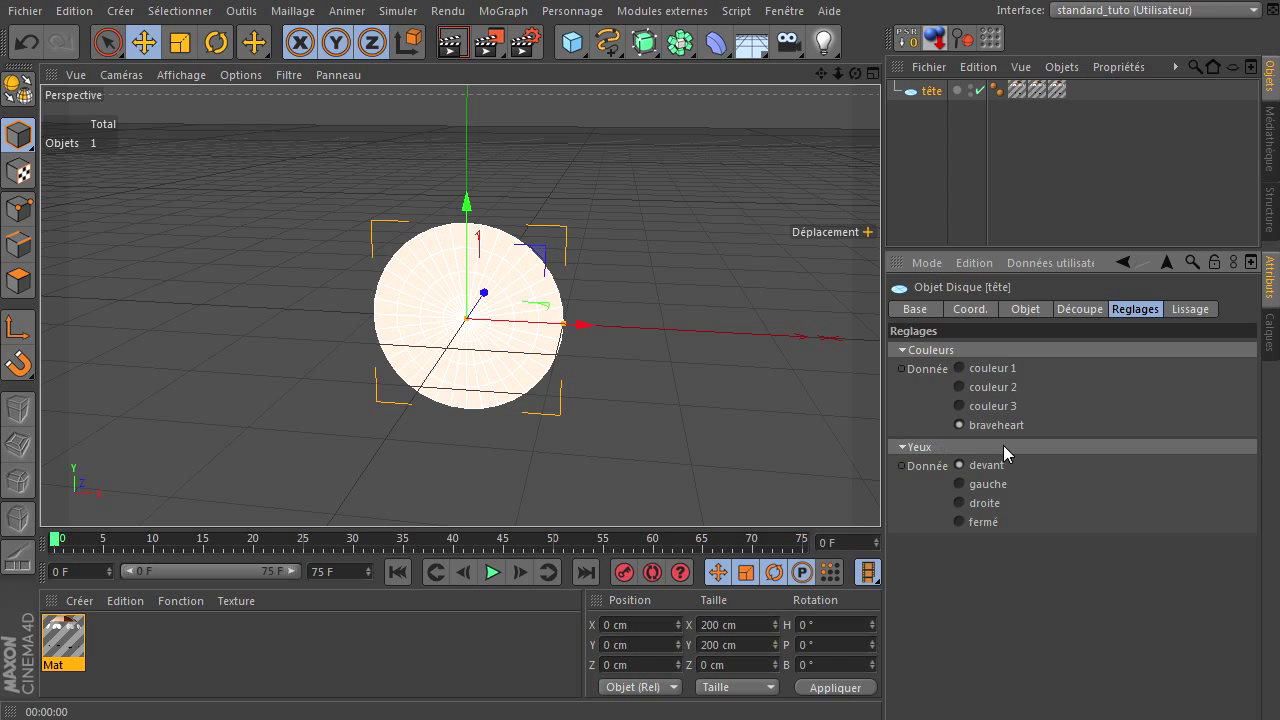
Step: Add a group named Bouche under Reglages in the user data manager
{"action": "left_click", "coordinate": [1050, 264]}
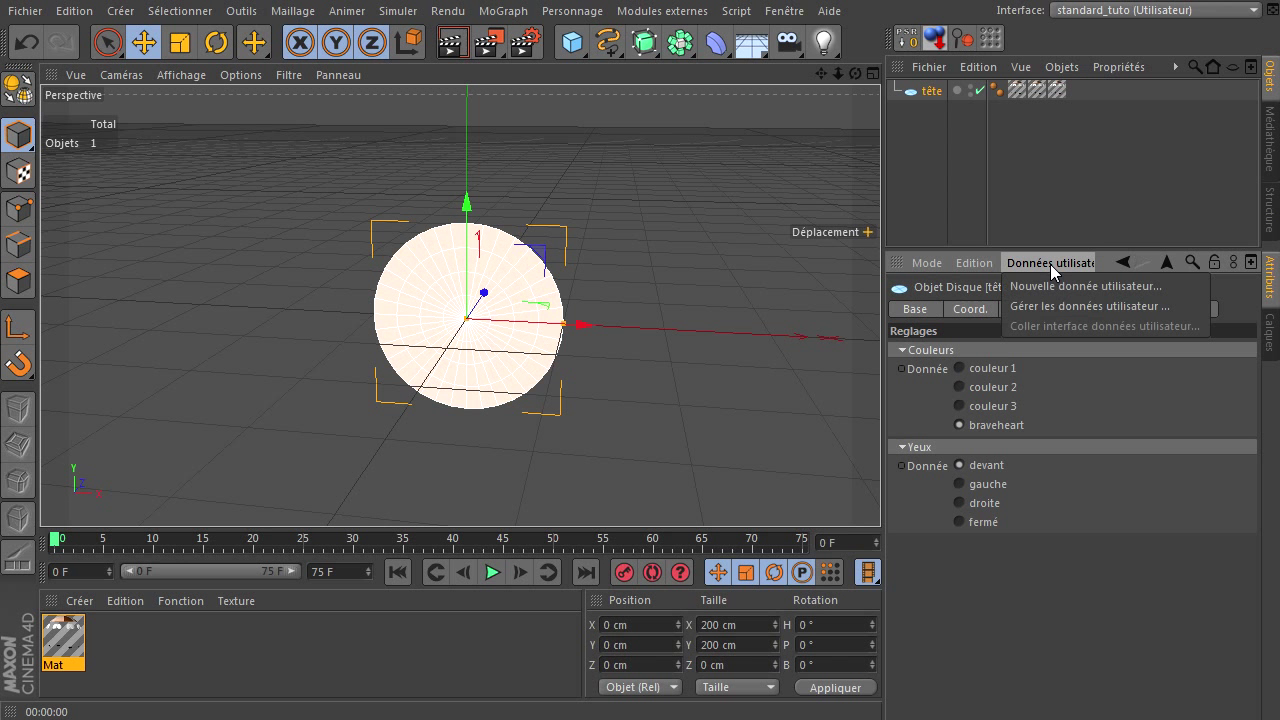
{"action": "left_click", "coordinate": [1046, 309]}
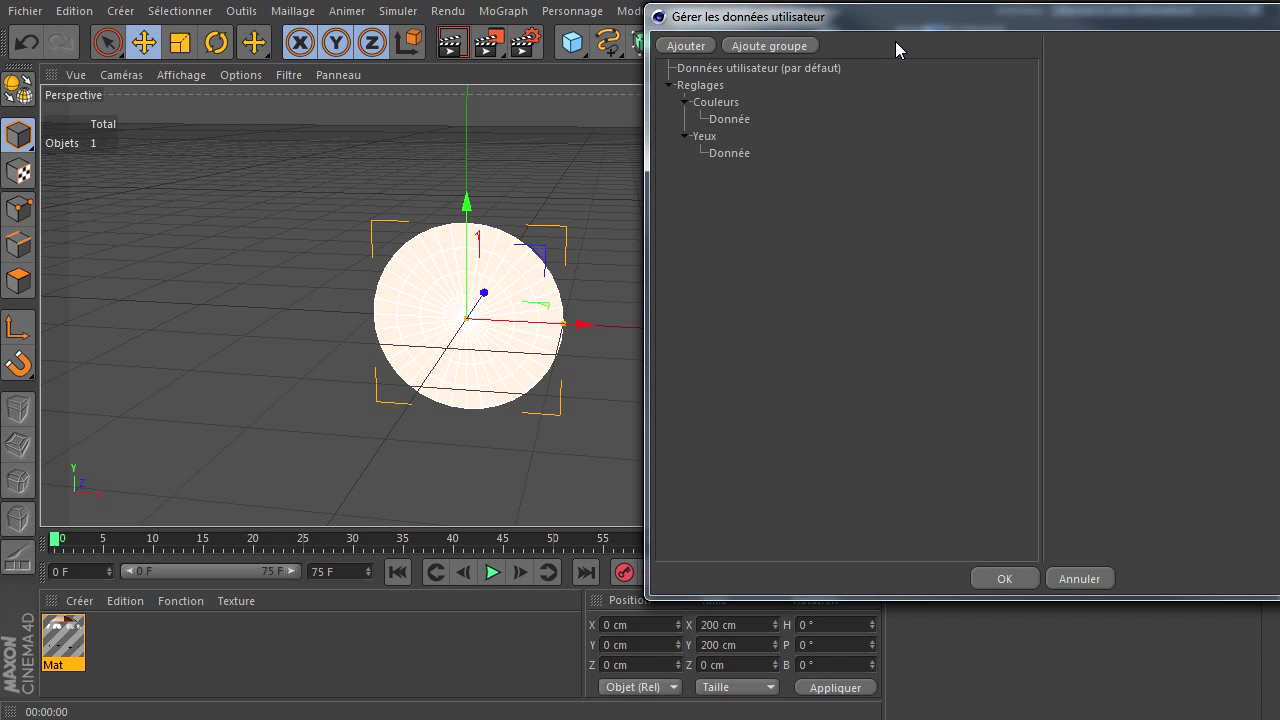
{"action": "left_click", "coordinate": [232, 128]}
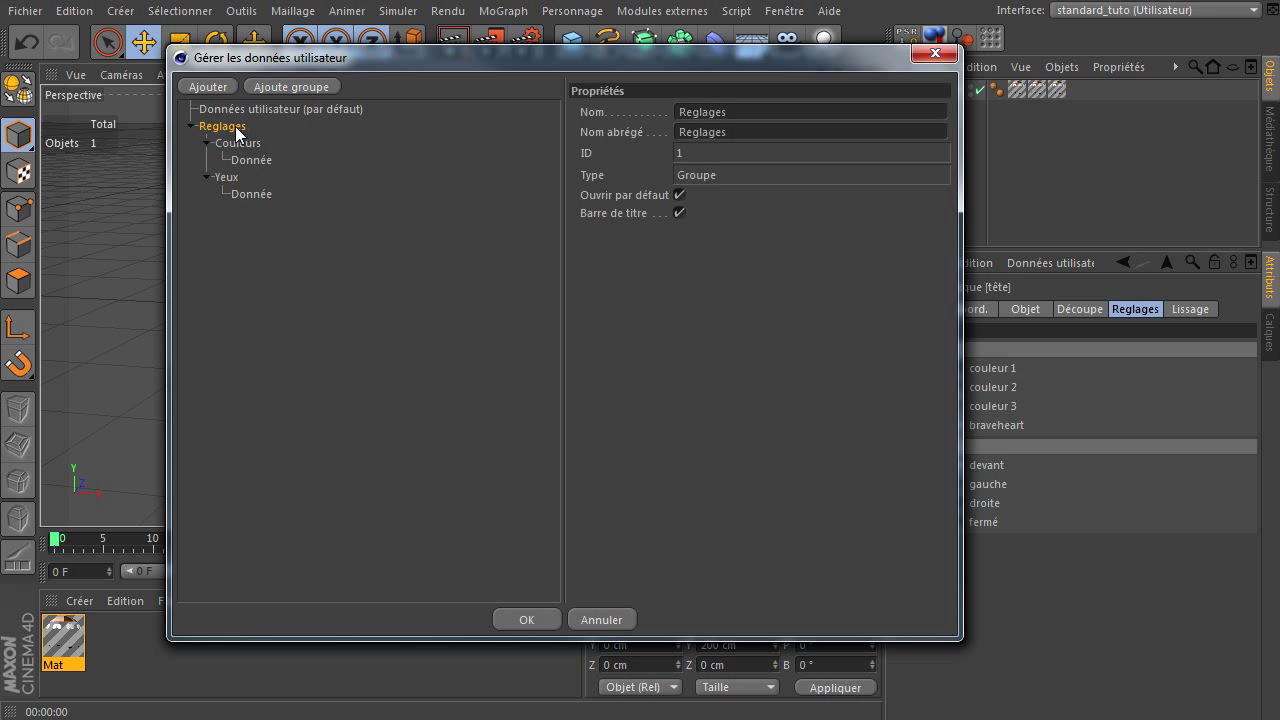
{"action": "left_click", "coordinate": [292, 86]}
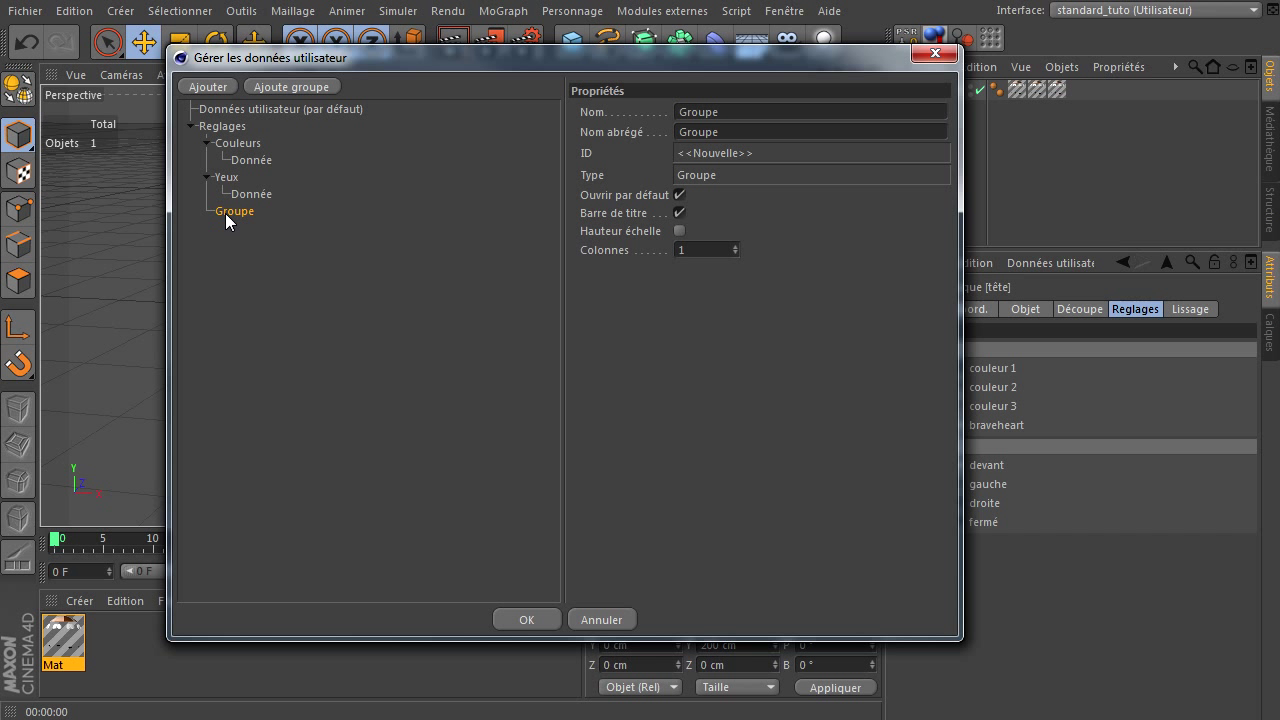
{"action": "left_click_drag", "start_coordinate": [770, 113], "coordinate": [556, 113]}
{"action": "type", "text": "Bouche"}
{"action": "key", "text": "Return"}
Step: Add a Donnée to Bouche as an integer field with Radio Buttons interface
{"action": "left_click", "coordinate": [215, 87]}
{"action": "left_click", "coordinate": [204, 211]}
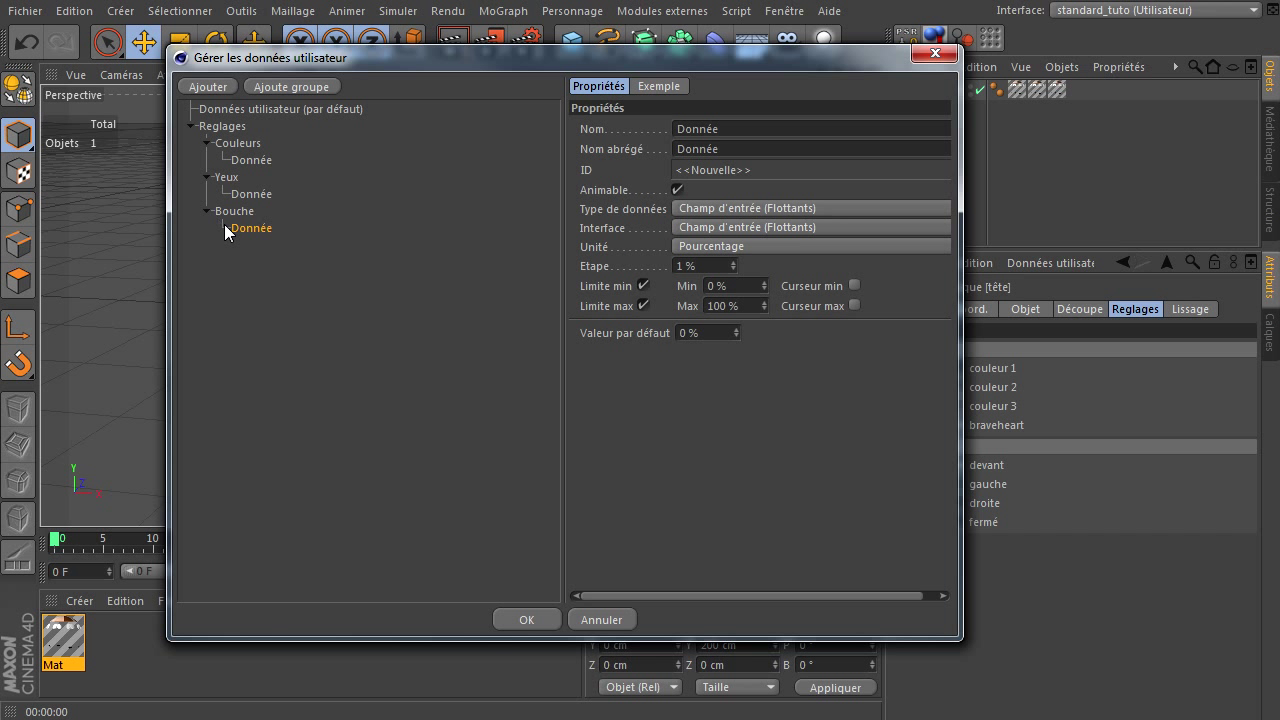
{"action": "left_click", "coordinate": [782, 208]}
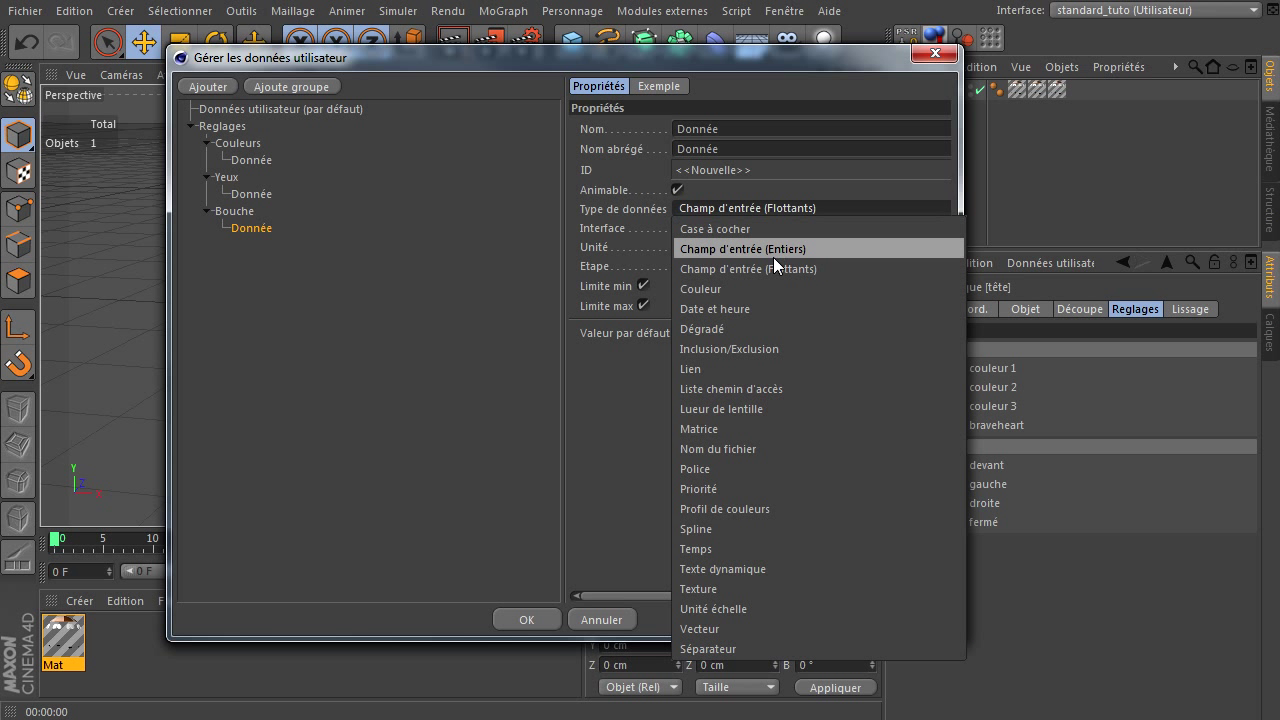
{"action": "left_click", "coordinate": [774, 250]}
{"action": "left_click", "coordinate": [780, 227]}
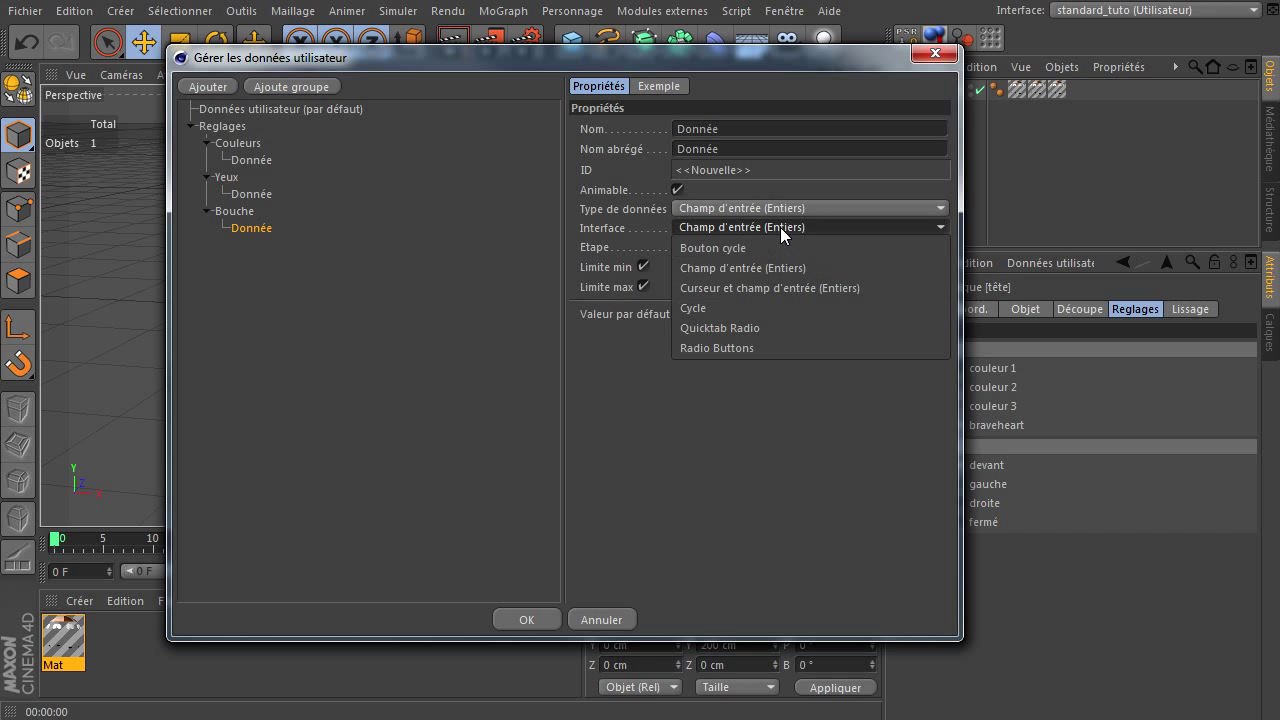
{"action": "left_click", "coordinate": [774, 344]}
Step: Enter the options sourit, triste, ouverte and triangle, then apply with OK
{"action": "left_click", "coordinate": [773, 339]}
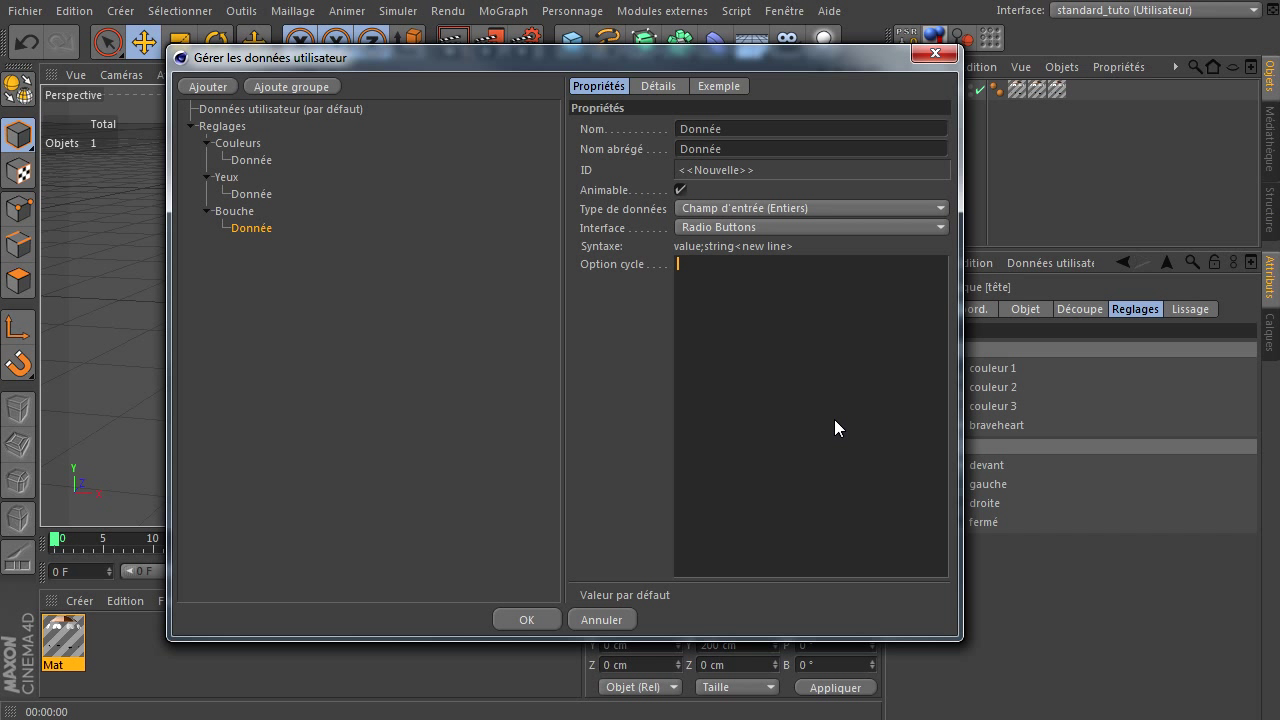
{"action": "type", "text": "0;"}
{"action": "type", "text": "sourir"}
{"action": "key", "text": "BackSpace"}
{"action": "key", "text": "BackSpace"}
{"action": "type", "text": "it"}
{"action": "key", "text": "Return"}
{"action": "type", "text": "1;"}
{"action": "type", "text": "triste"}
{"action": "key", "text": "Return"}
{"action": "type", "text": "2;"}
{"action": "type", "text": "ouverte"}
{"action": "key", "text": "Return"}
{"action": "type", "text": "3;"}
{"action": "type", "text": "triangle"}
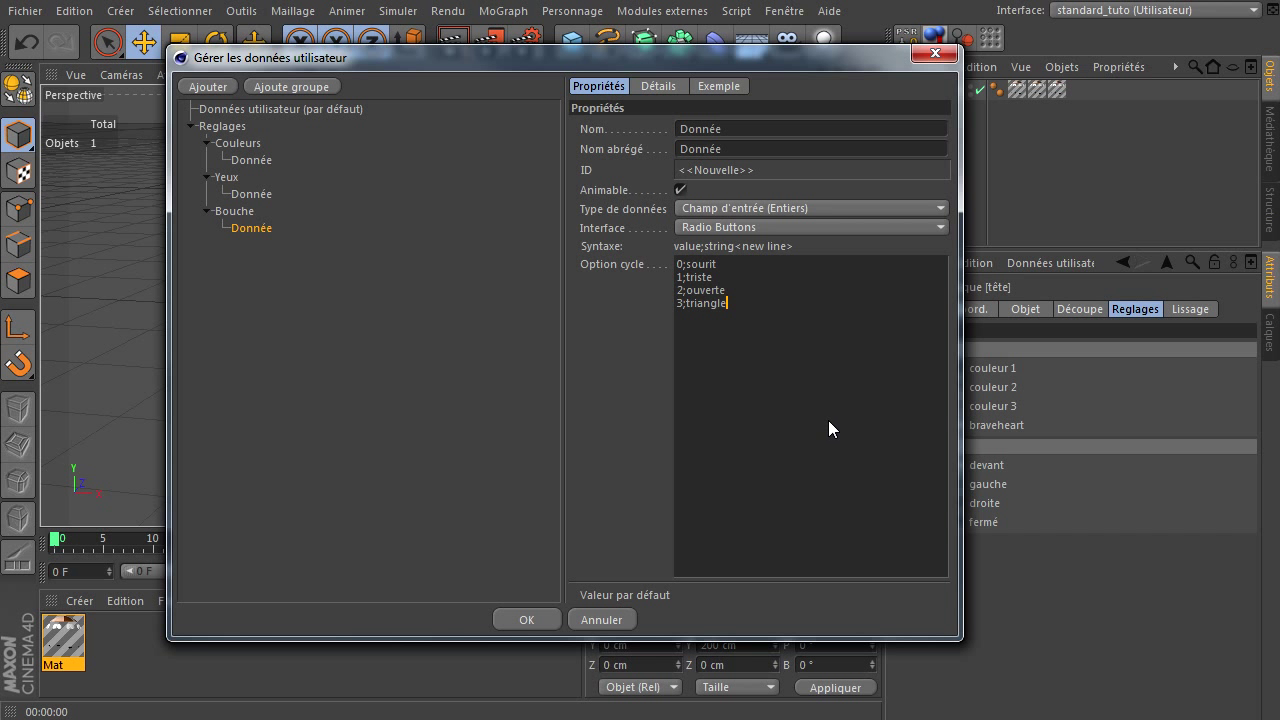
{"action": "left_click", "coordinate": [511, 618]}
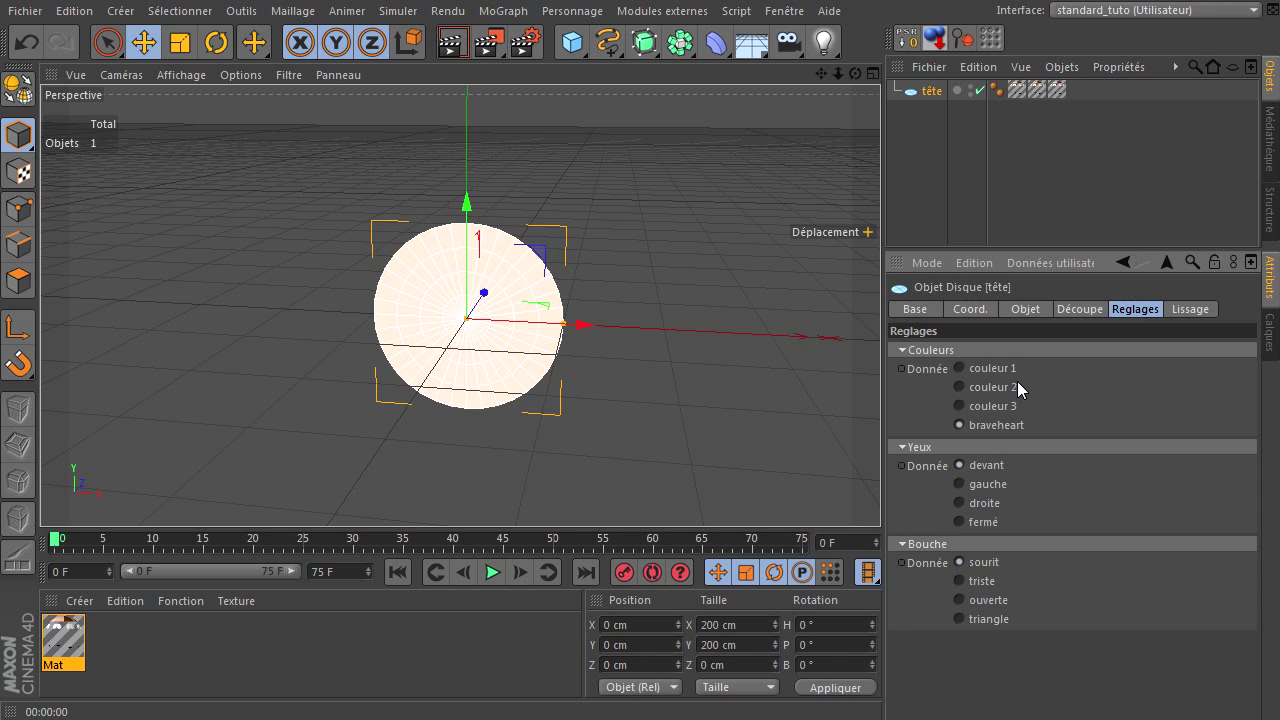
Step: Try out the colour, eye and mouth radio options, ending with the eyes on droite
{"action": "left_click", "coordinate": [995, 372]}
{"action": "left_click", "coordinate": [995, 406]}
{"action": "left_click", "coordinate": [985, 485]}
{"action": "left_click", "coordinate": [980, 503]}
{"action": "left_click", "coordinate": [975, 526]}
{"action": "left_click", "coordinate": [975, 581]}
{"action": "left_click", "coordinate": [968, 602]}
{"action": "left_click", "coordinate": [964, 502]}
Step: In the user data manager, rename the three entries couleurs, Yeux and Bouche and apply
{"action": "left_click", "coordinate": [1060, 264]}
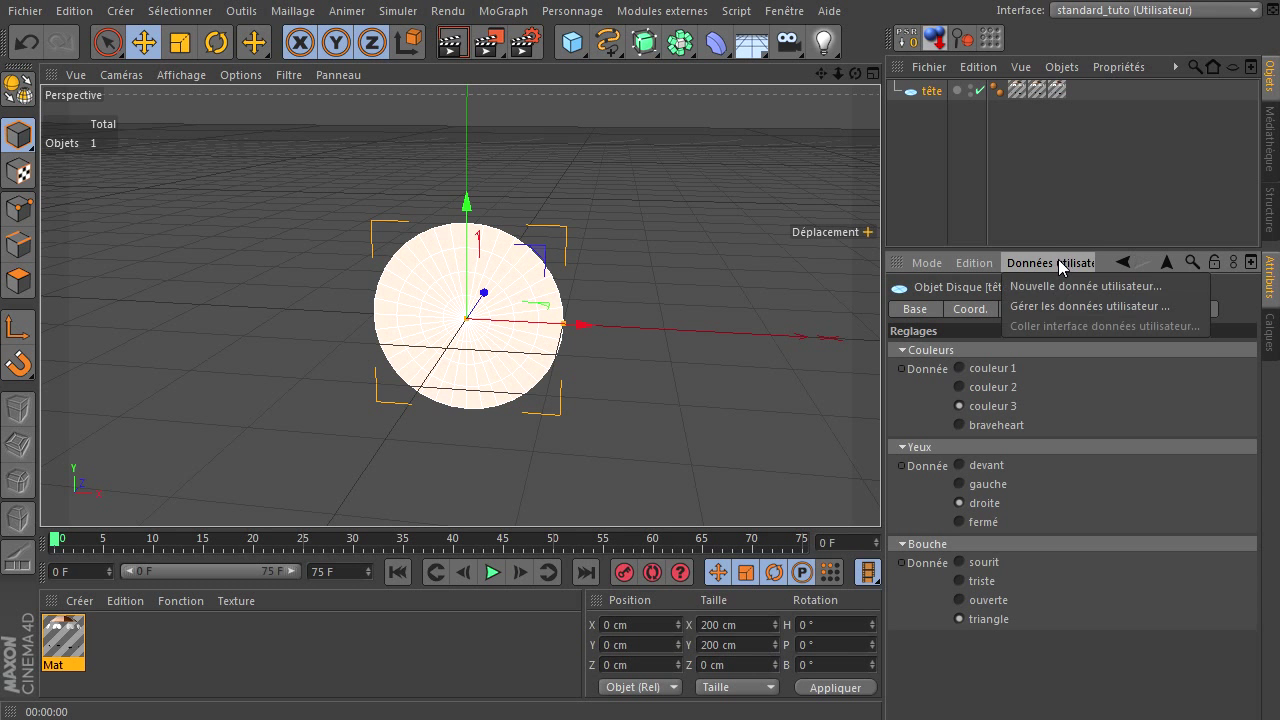
{"action": "left_click", "coordinate": [1047, 297]}
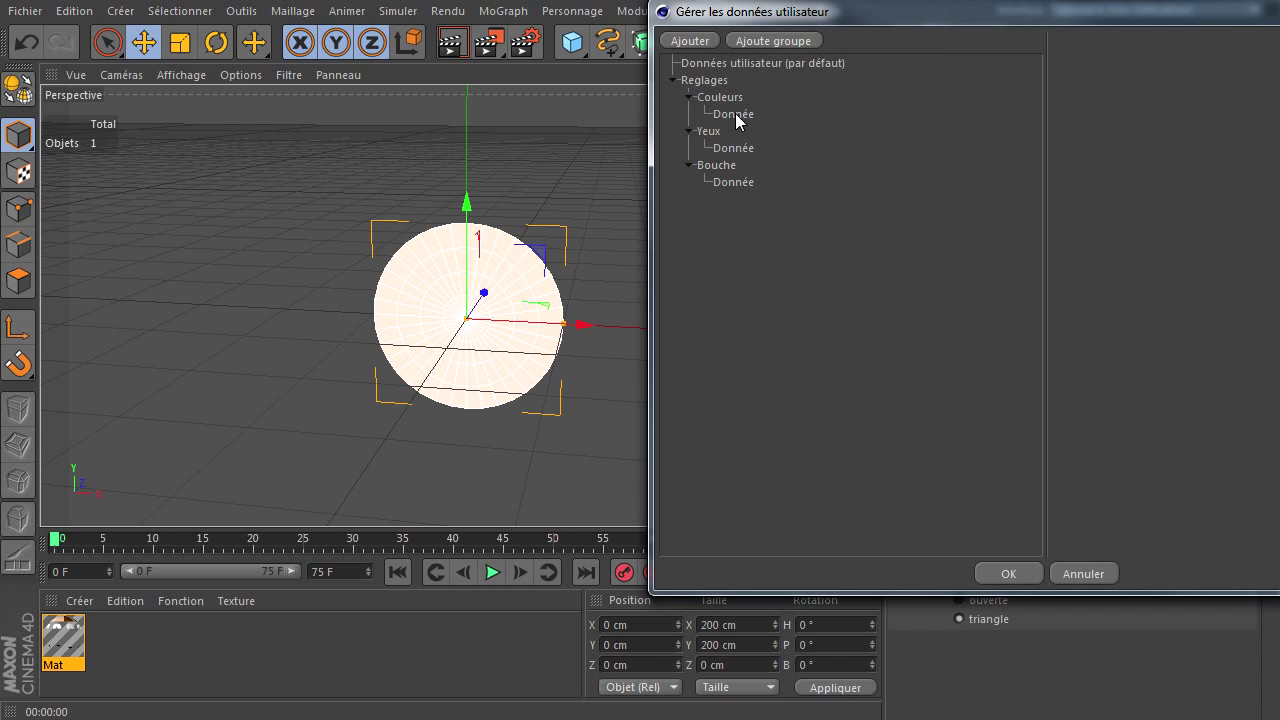
{"action": "left_click", "coordinate": [734, 114]}
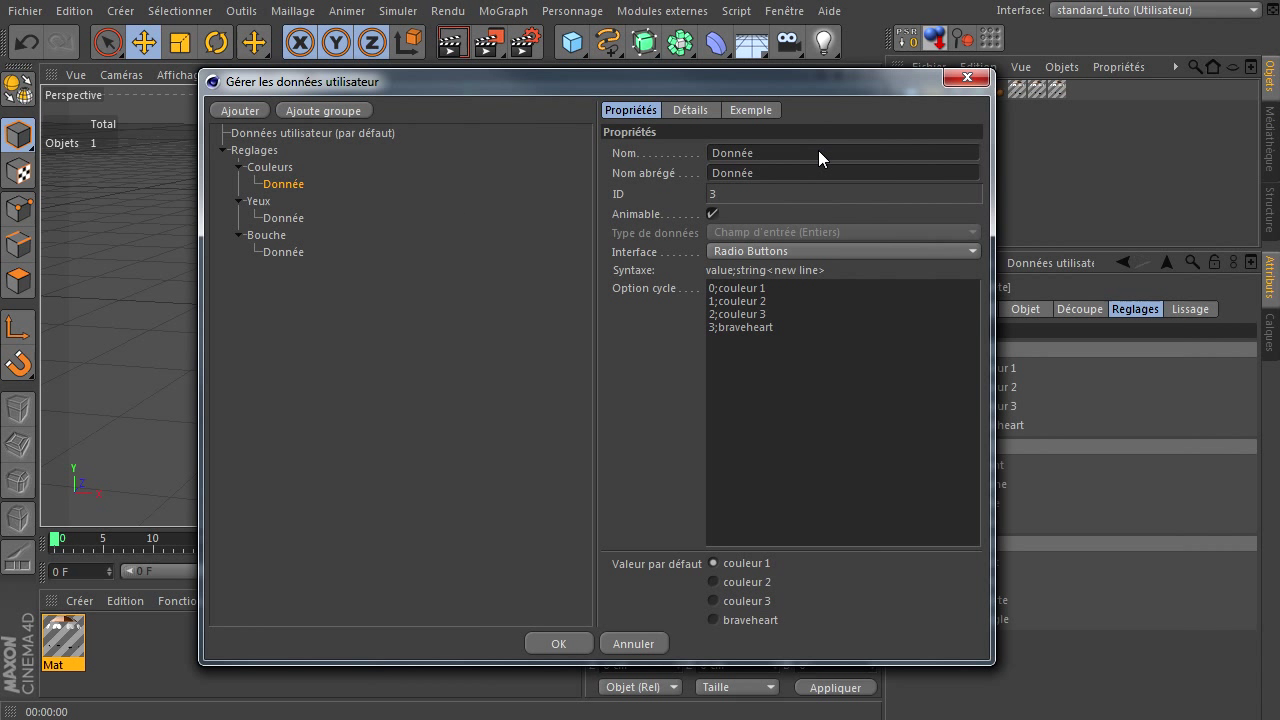
{"action": "left_click", "coordinate": [818, 150]}
{"action": "type", "text": "couleurs"}
{"action": "left_click", "coordinate": [264, 219]}
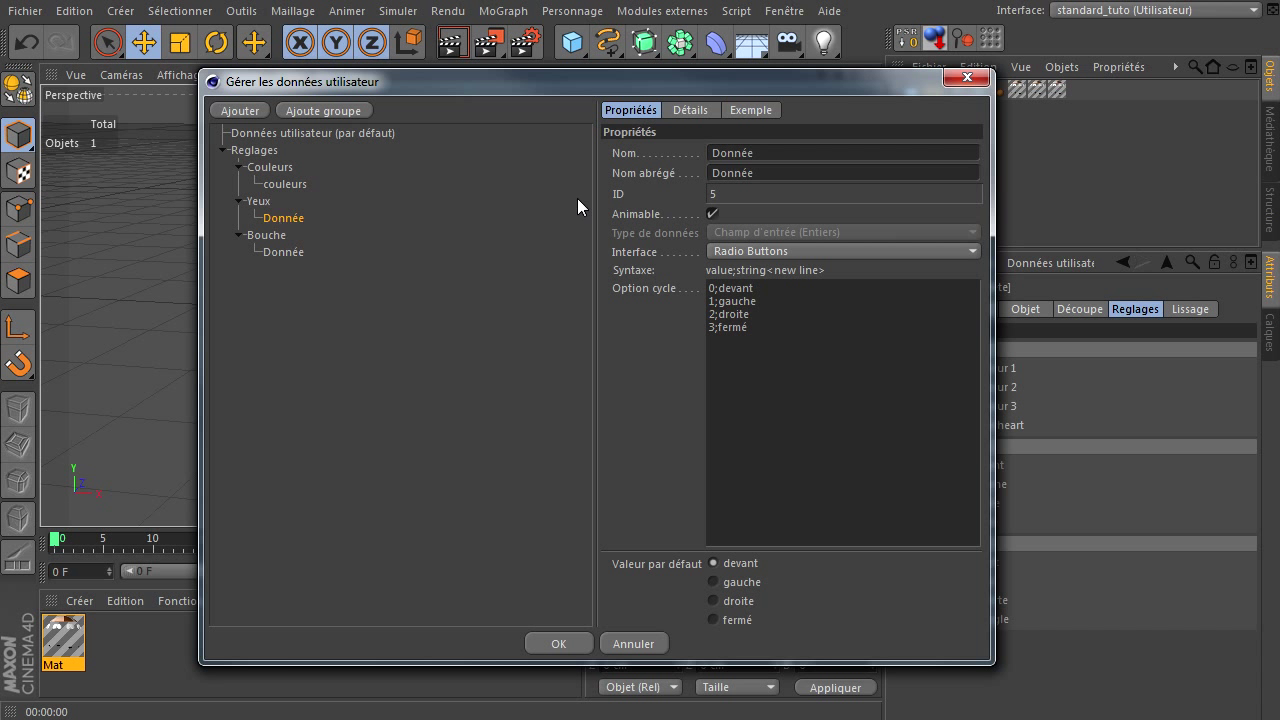
{"action": "left_click", "coordinate": [806, 158]}
{"action": "type", "text": "Yeux"}
{"action": "key", "text": "Tab"}
{"action": "left_click", "coordinate": [283, 252]}
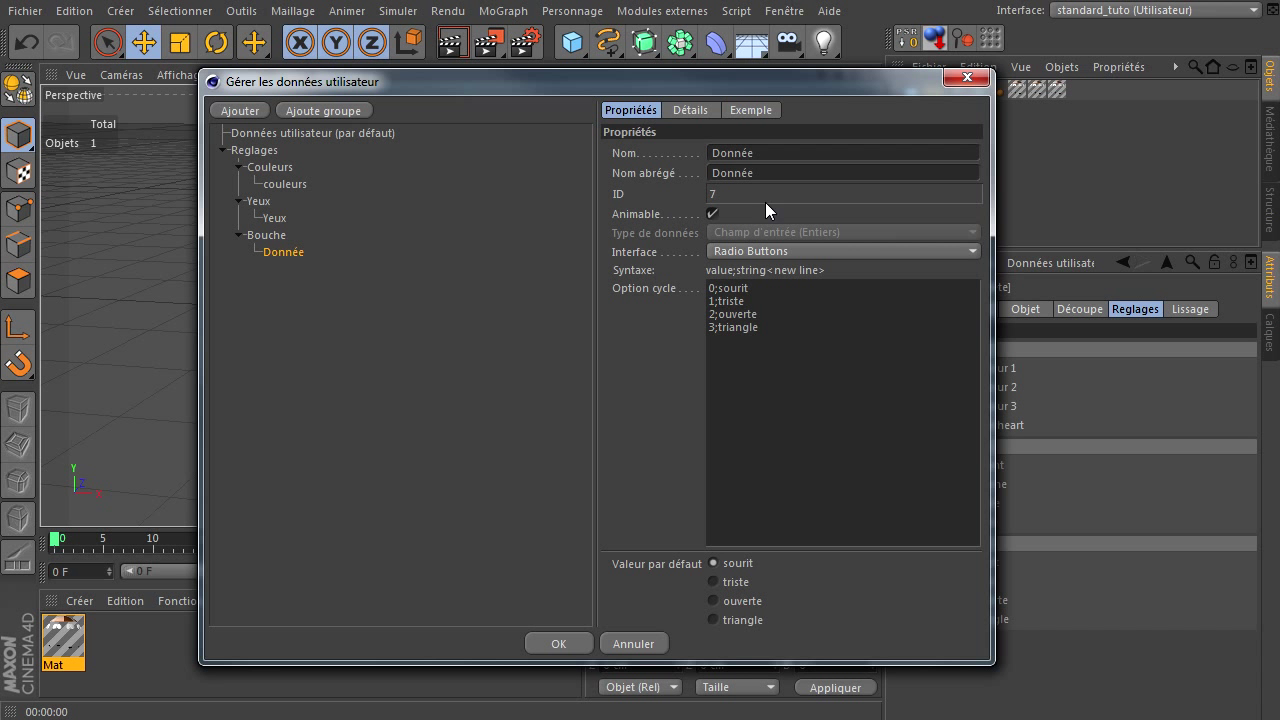
{"action": "left_click", "coordinate": [798, 158]}
{"action": "type", "text": "Bouche"}
{"action": "left_click", "coordinate": [538, 643]}
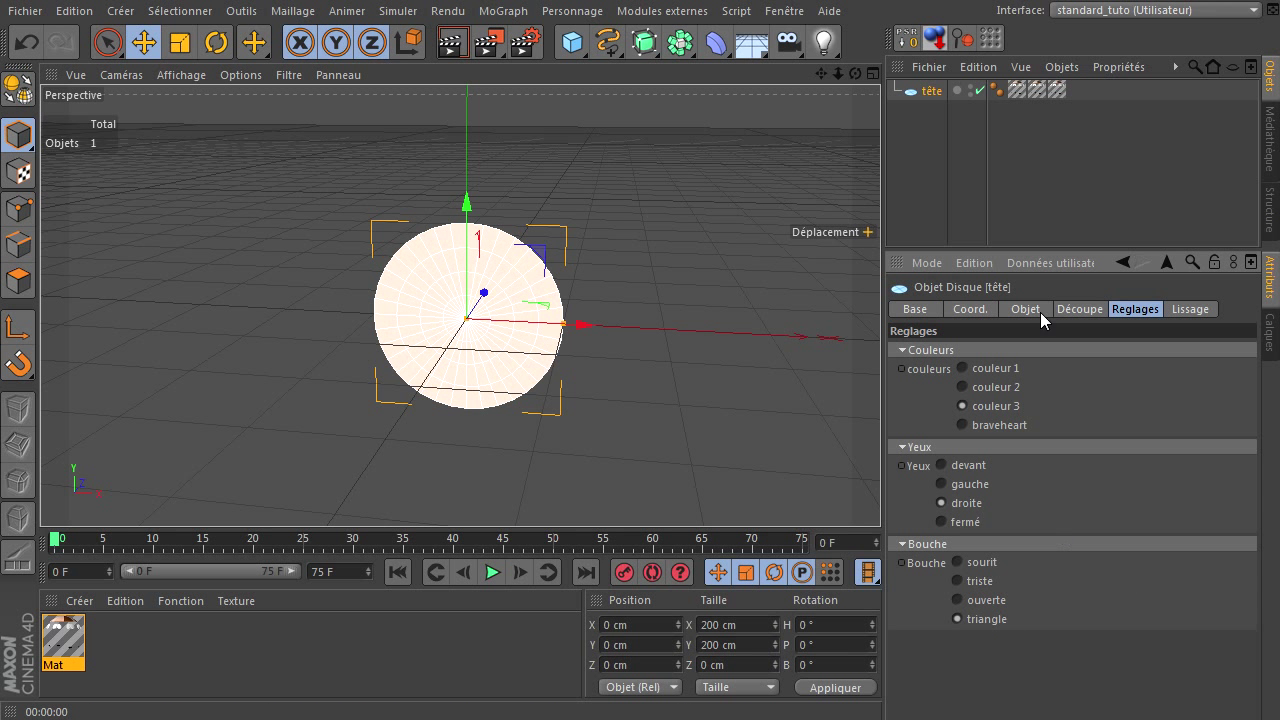
Step: Add an XPresso tag to tête, then enlarge and position its editor showing the X-Pool list
{"action": "left_click_drag", "start_coordinate": [1042, 251], "coordinate": [1039, 226]}
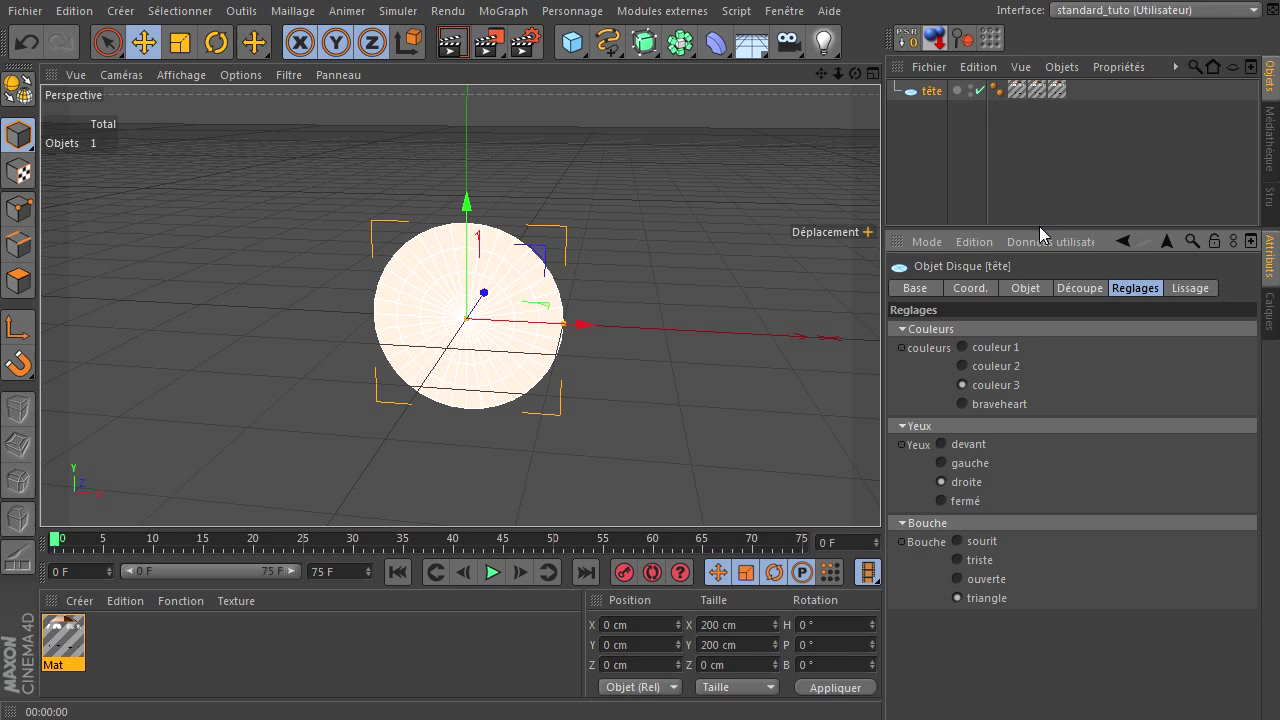
{"action": "right_click", "coordinate": [921, 98]}
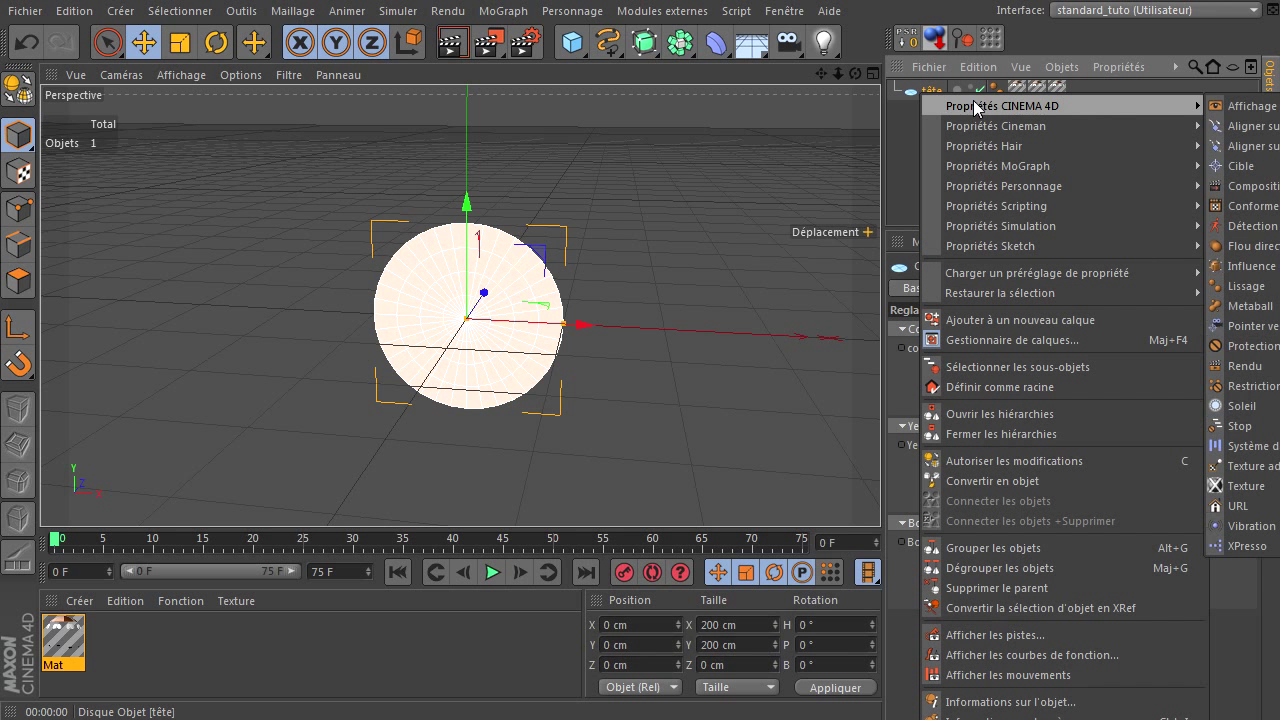
{"action": "mouse_move", "coordinate": [1002, 106]}
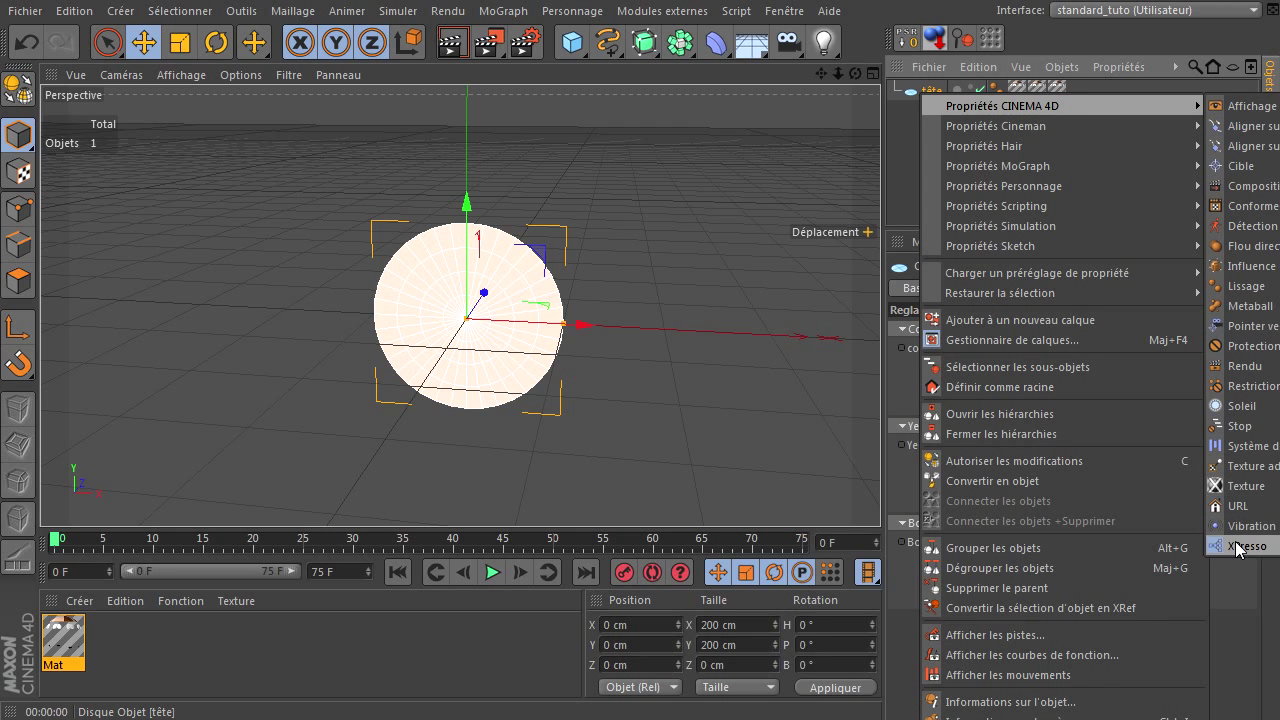
{"action": "left_click", "coordinate": [1240, 546]}
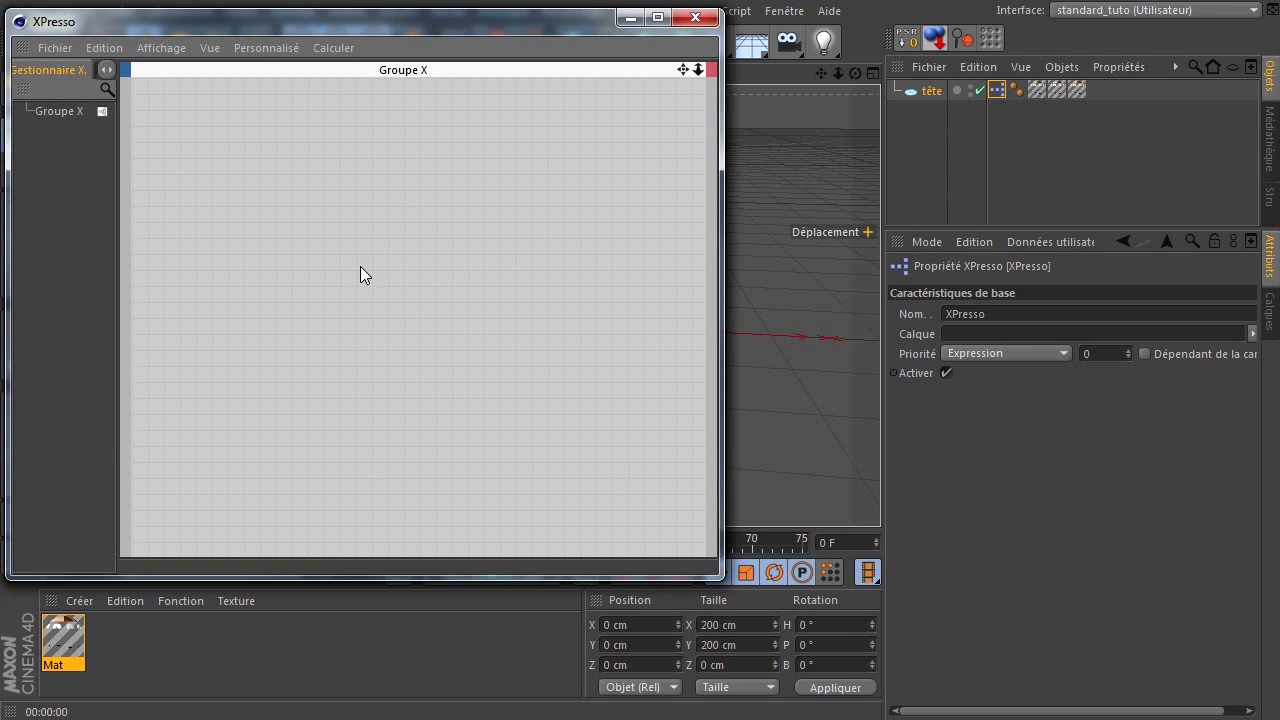
{"action": "left_click_drag", "start_coordinate": [379, 33], "coordinate": [405, 72]}
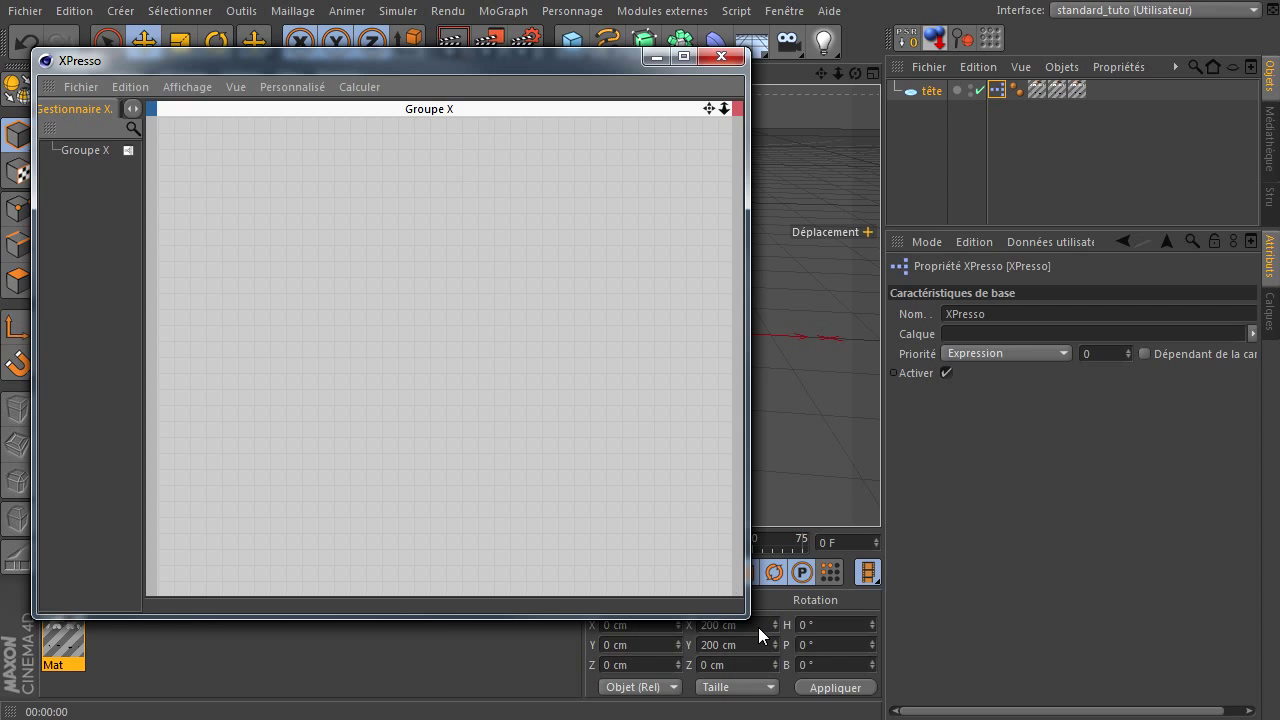
{"action": "left_click_drag", "start_coordinate": [741, 616], "coordinate": [1027, 669]}
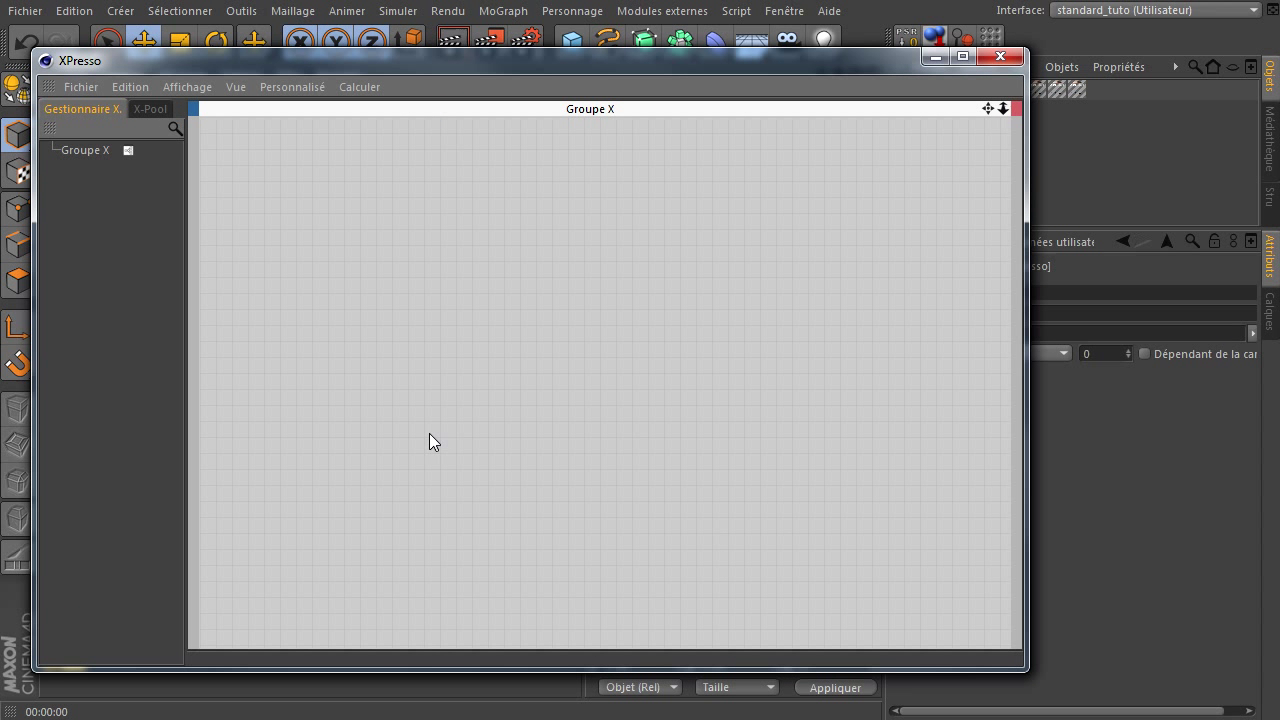
{"action": "left_click", "coordinate": [149, 108]}
{"action": "left_click_drag", "start_coordinate": [271, 70], "coordinate": [261, 76]}
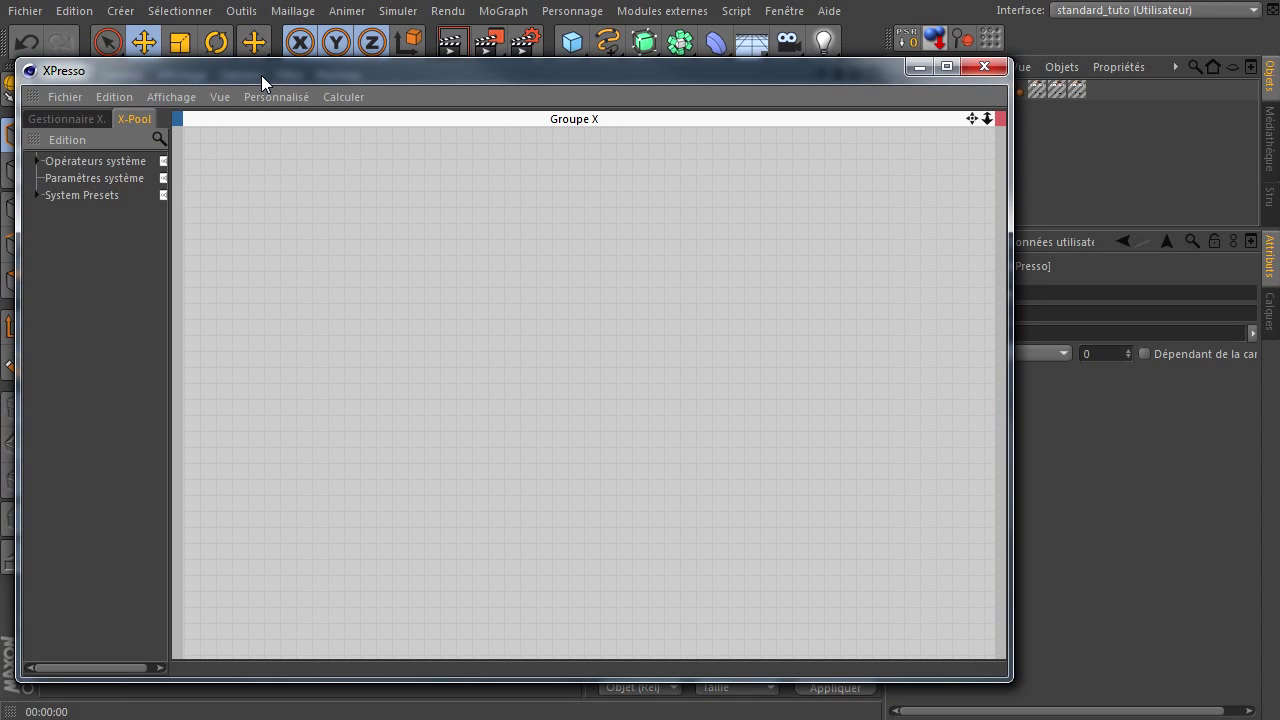
{"action": "mouse_move", "coordinate": [830, 69]}
{"action": "left_mouse_down"}
{"action": "mouse_move", "coordinate": [819, 196]}
{"action": "mouse_move", "coordinate": [794, 180]}
{"action": "left_mouse_up"}
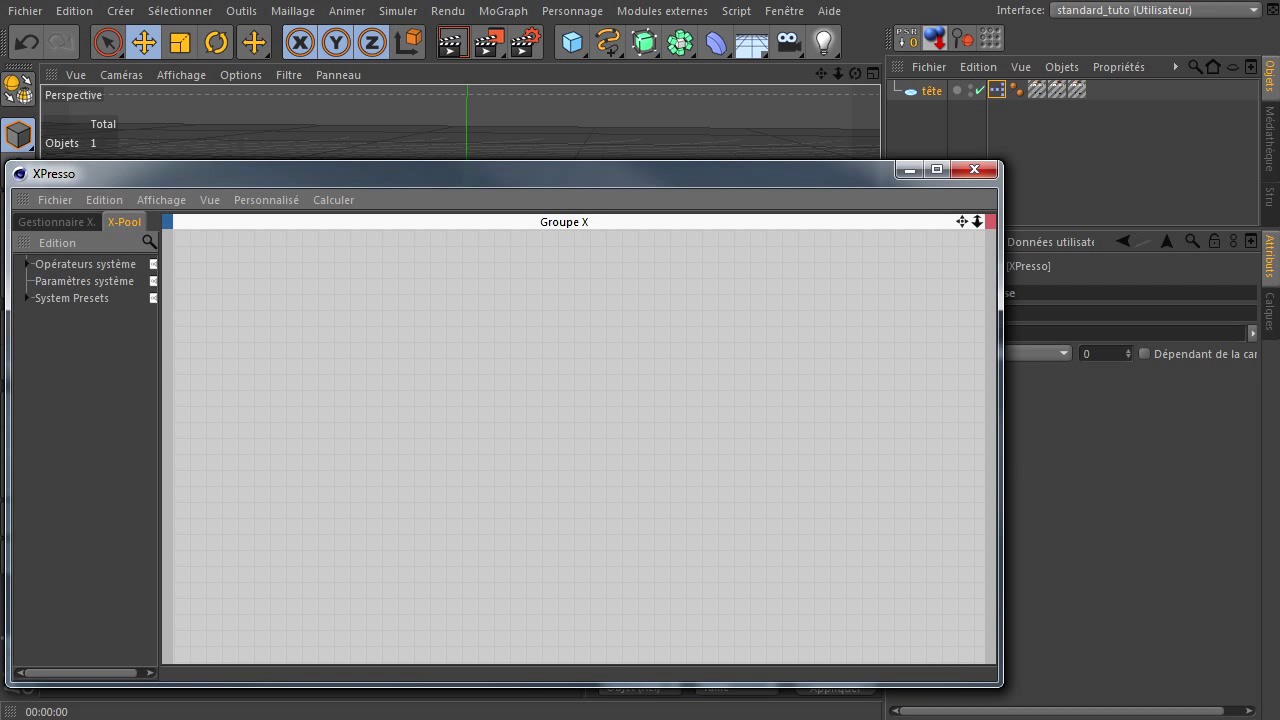
Step: Drop tête into the graph and give its node couleurs, Yeux and Bouche output ports
{"action": "left_click", "coordinate": [922, 93]}
{"action": "left_click_drag", "start_coordinate": [922, 93], "coordinate": [338, 314]}
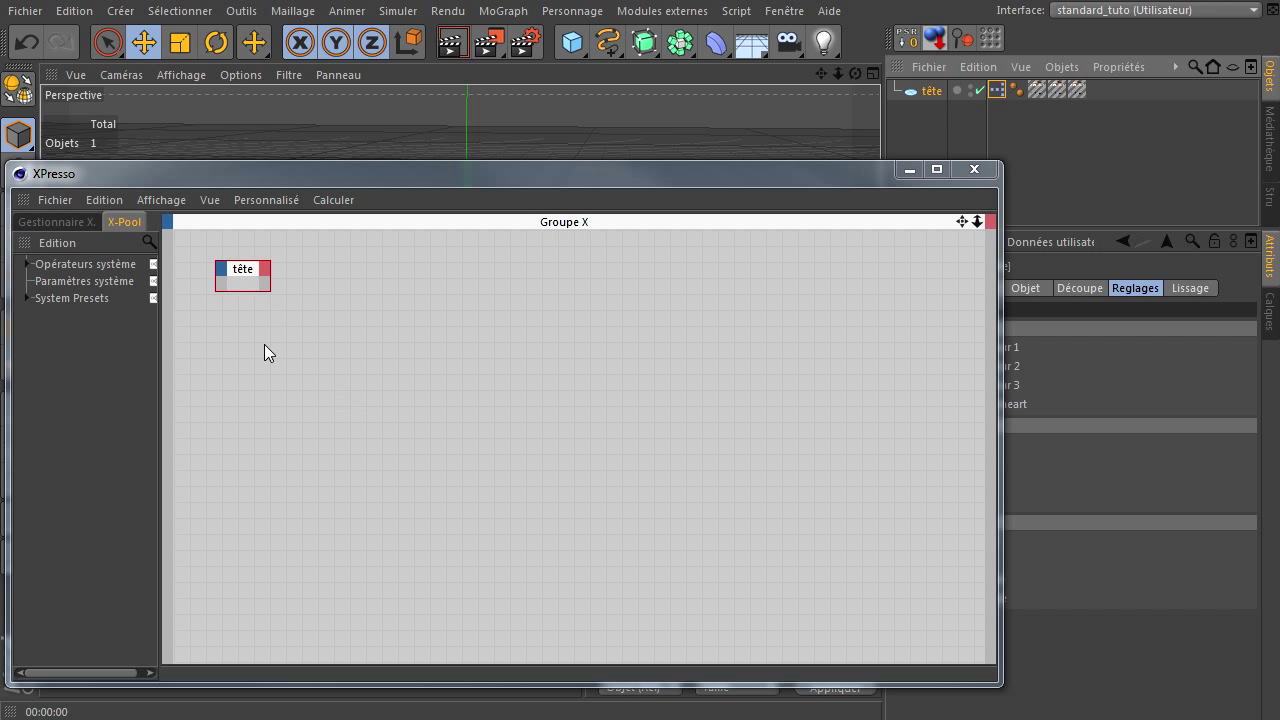
{"action": "mouse_move", "coordinate": [269, 289]}
{"action": "left_mouse_down"}
{"action": "mouse_move", "coordinate": [325, 512]}
{"action": "mouse_move", "coordinate": [343, 513]}
{"action": "left_mouse_up"}
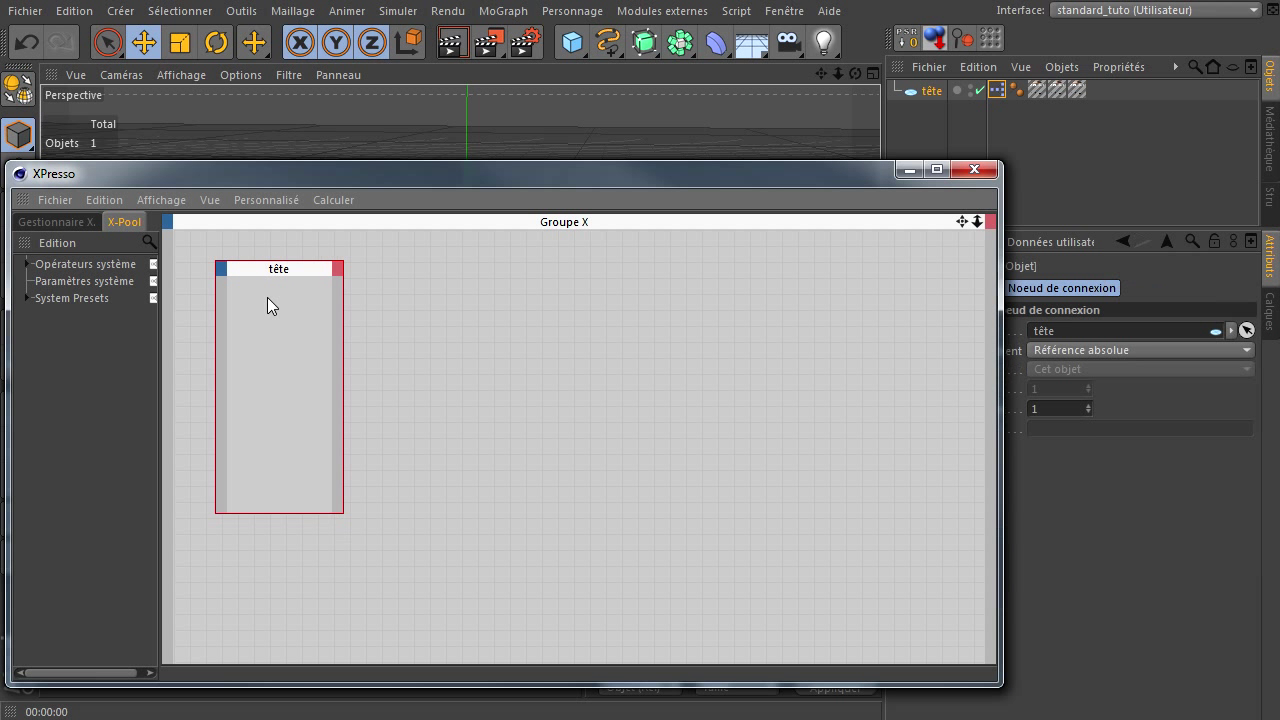
{"action": "left_click", "coordinate": [337, 268]}
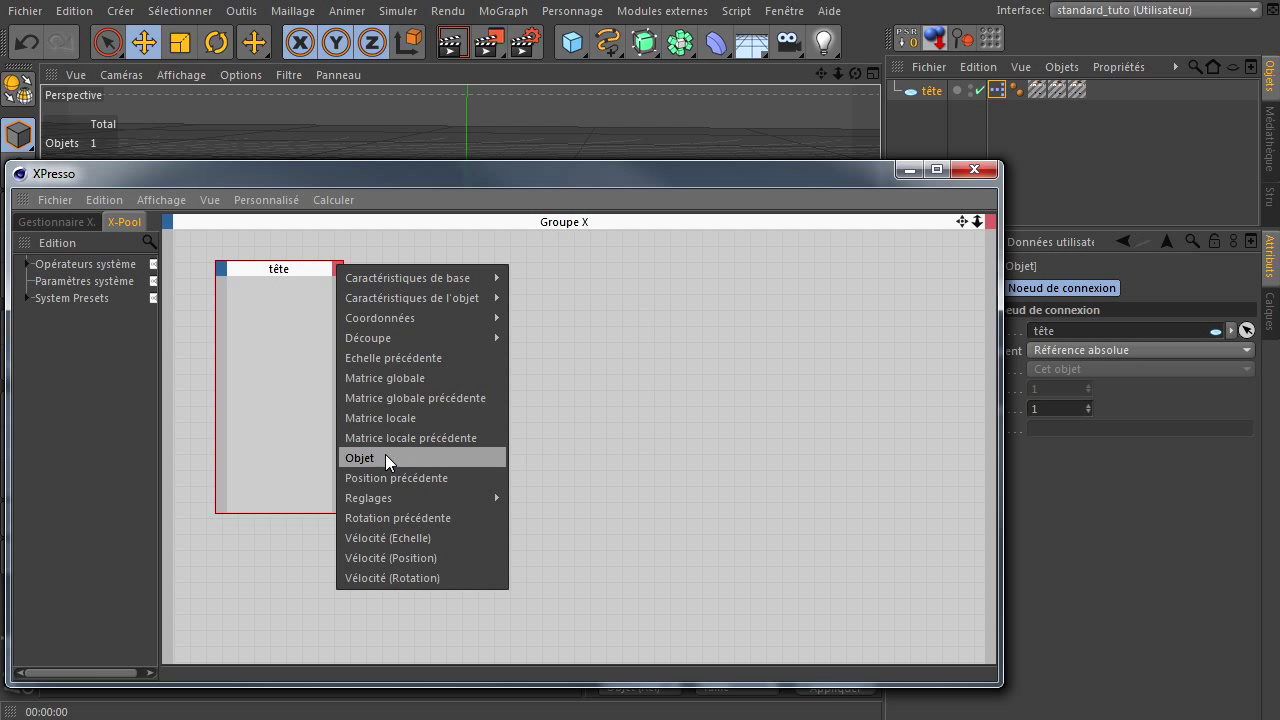
{"action": "mouse_move", "coordinate": [369, 498]}
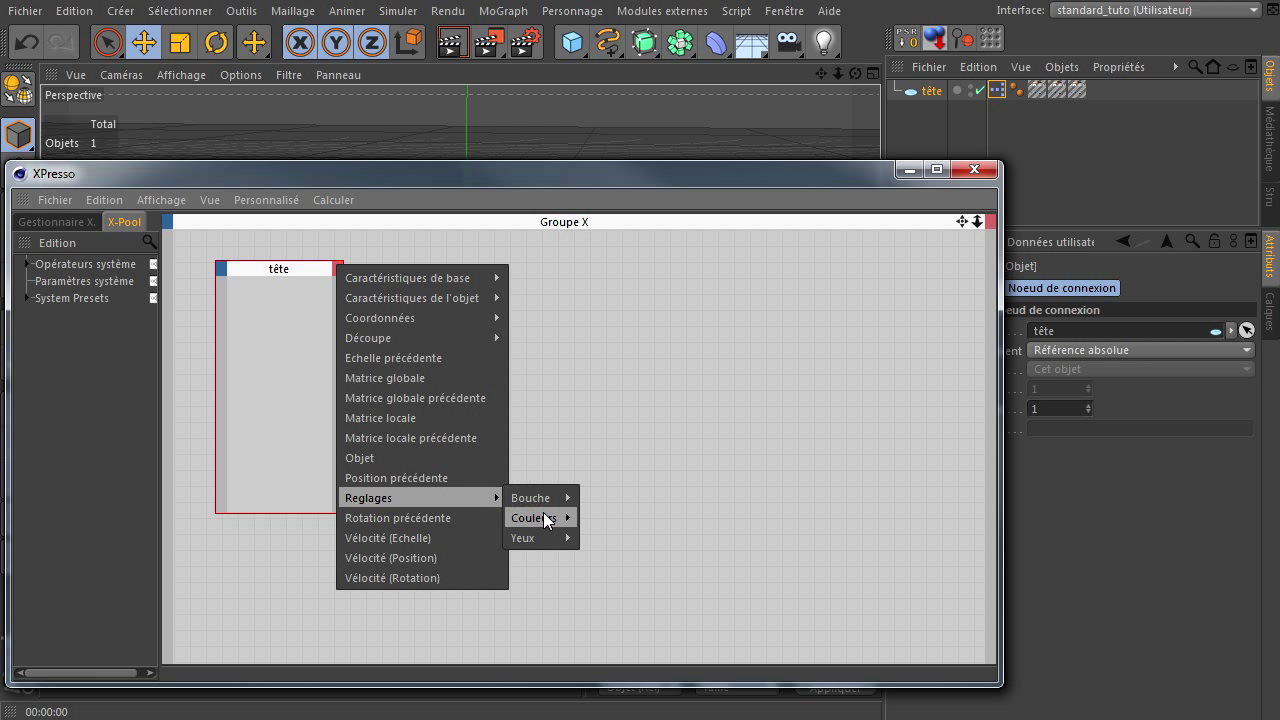
{"action": "mouse_move", "coordinate": [534, 518]}
{"action": "left_click", "coordinate": [610, 520]}
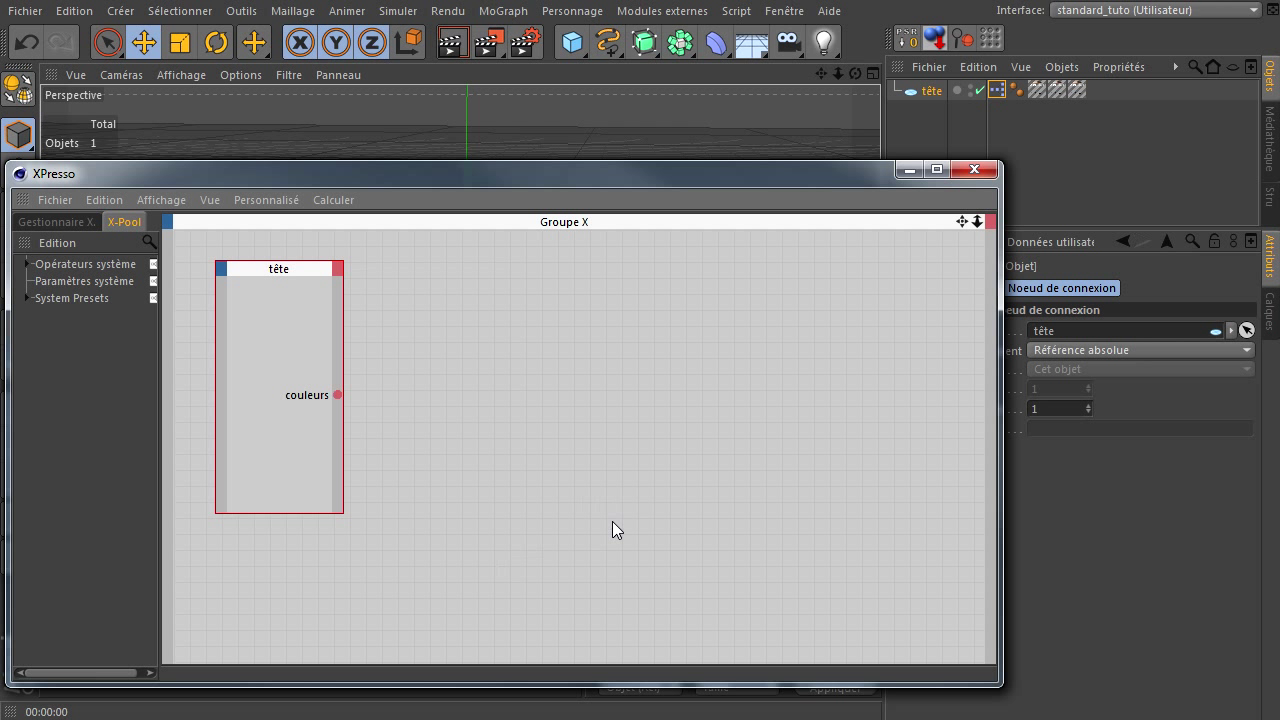
{"action": "left_click", "coordinate": [337, 268]}
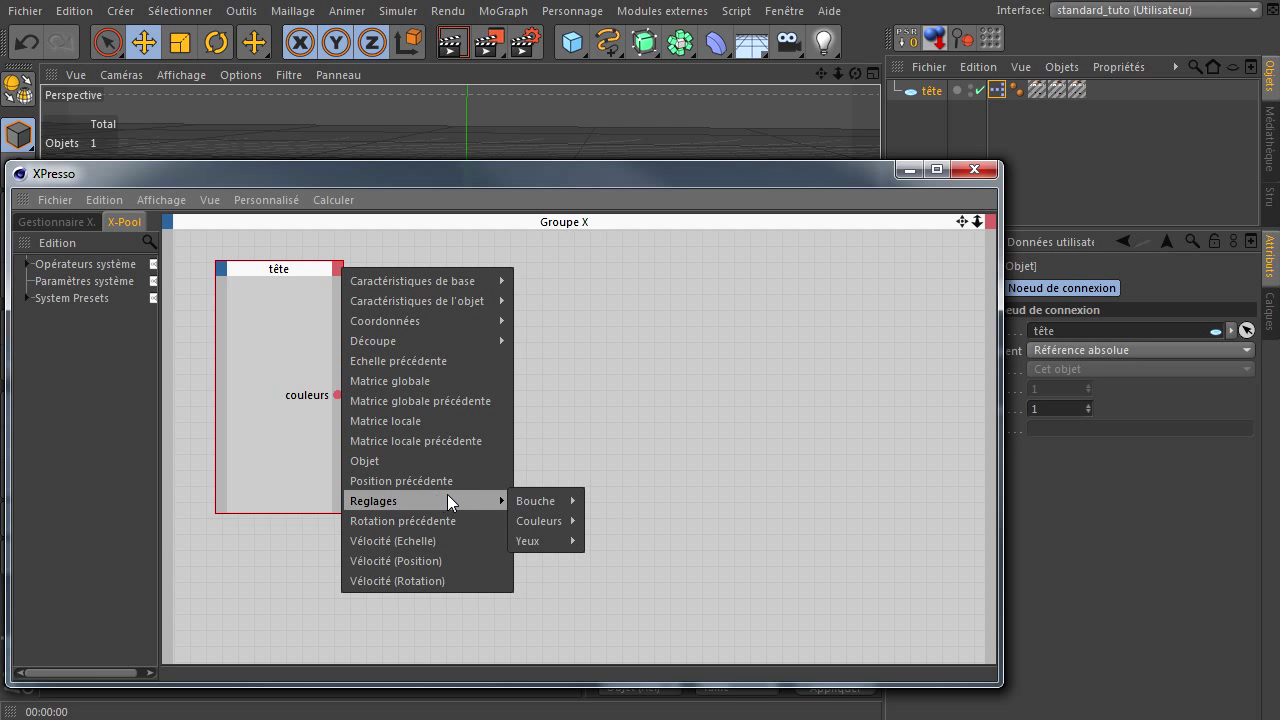
{"action": "mouse_move", "coordinate": [541, 541]}
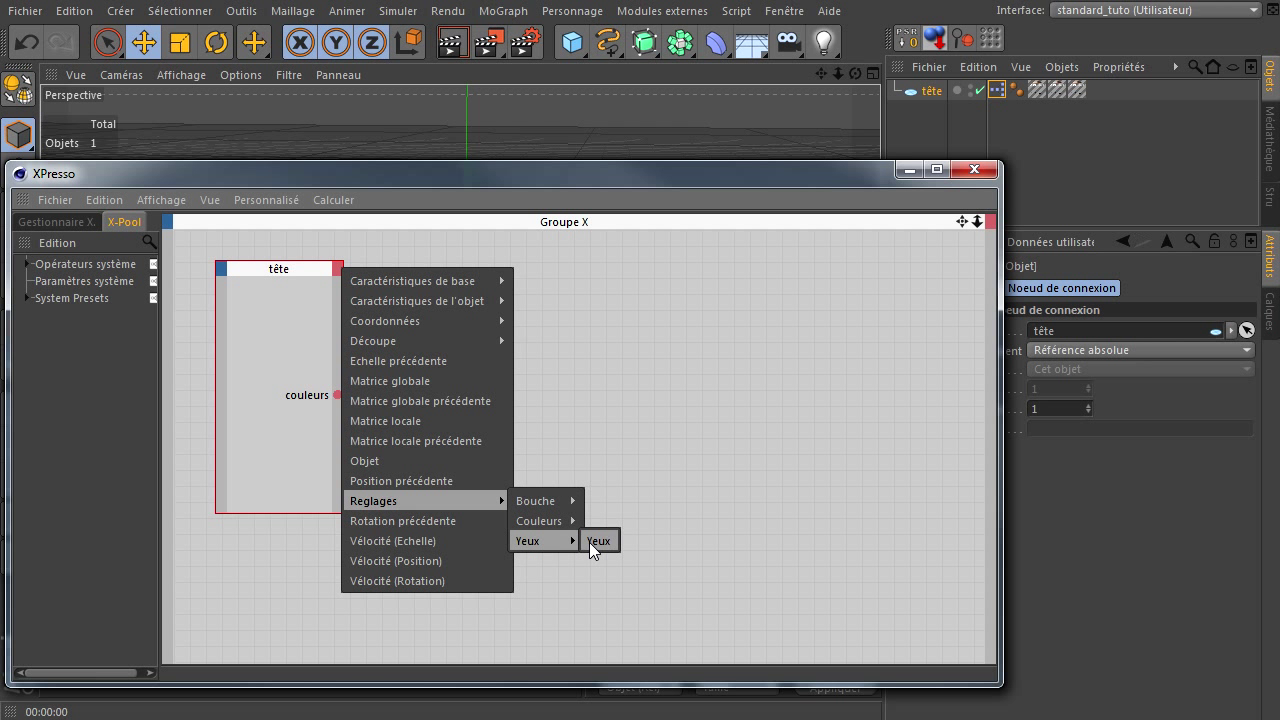
{"action": "left_click", "coordinate": [597, 541]}
{"action": "left_click", "coordinate": [341, 268]}
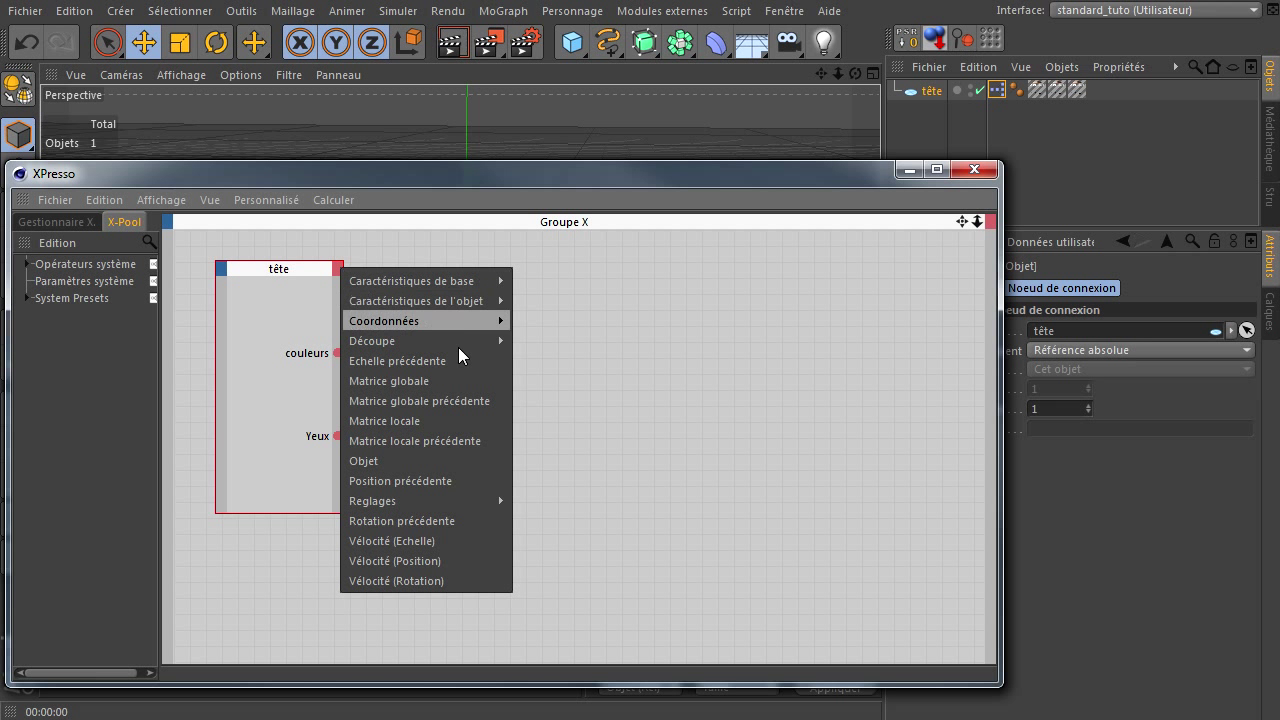
{"action": "mouse_move", "coordinate": [540, 501]}
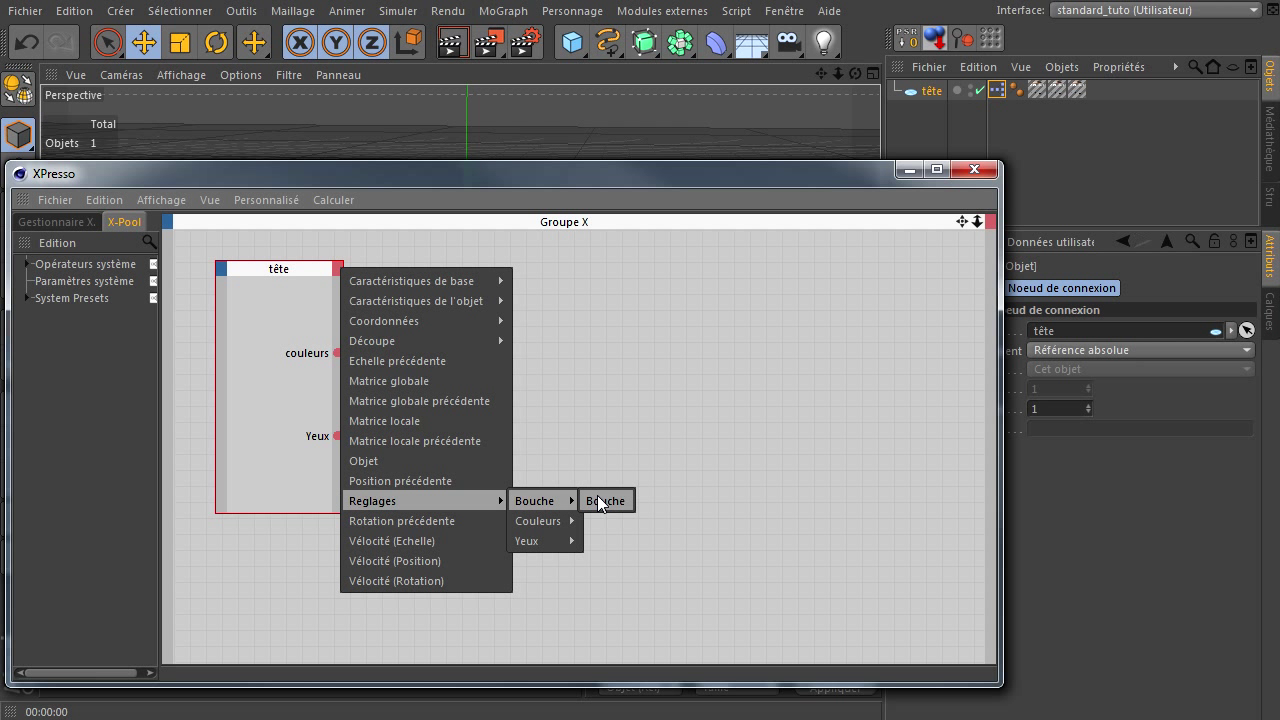
{"action": "left_click", "coordinate": [600, 501]}
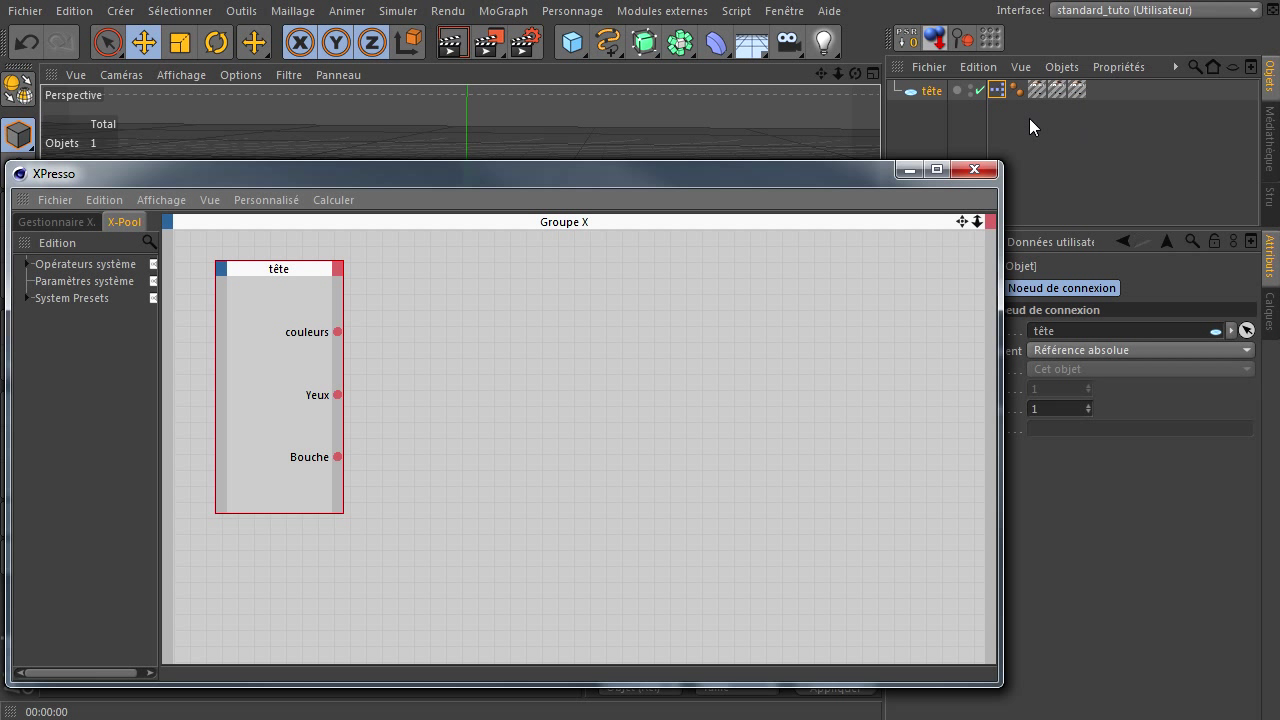
Step: Add the three texture tags as Texture nodes, widen each, and lower the XPresso window
{"action": "left_click_drag", "start_coordinate": [1034, 86], "coordinate": [827, 288]}
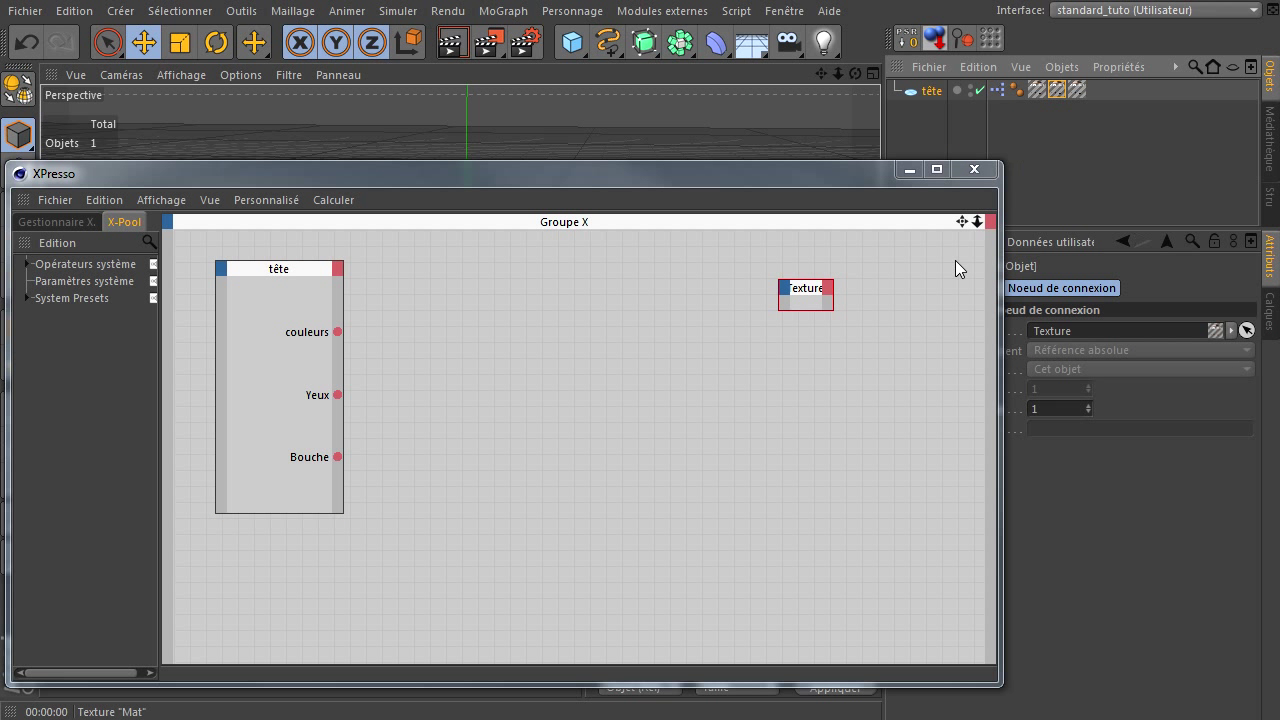
{"action": "left_click_drag", "start_coordinate": [795, 361], "coordinate": [800, 358]}
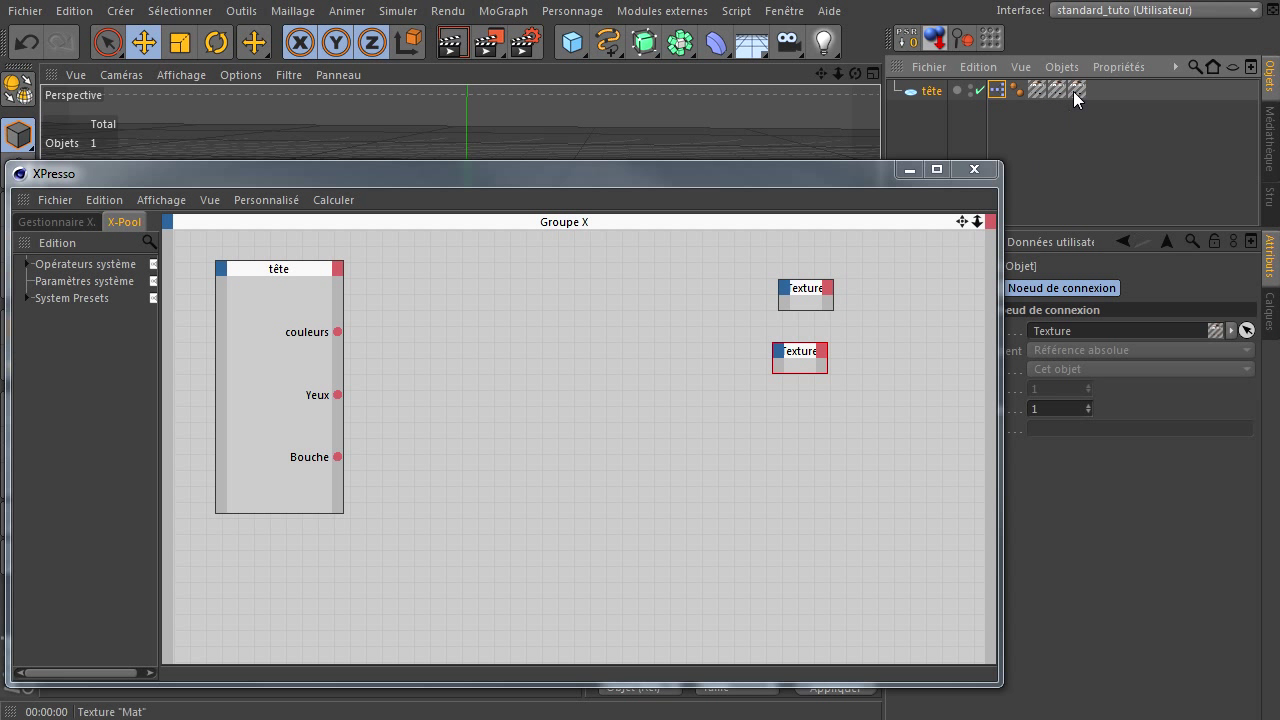
{"action": "left_click_drag", "start_coordinate": [1077, 89], "coordinate": [809, 448]}
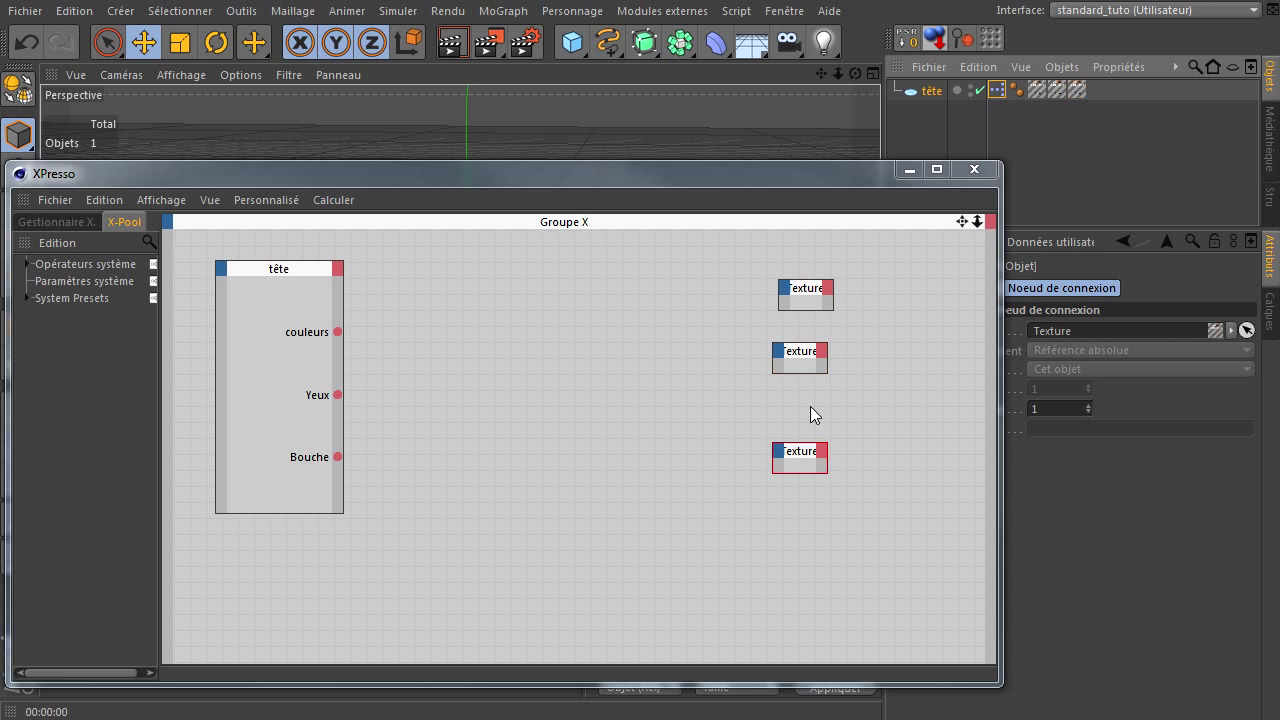
{"action": "left_click_drag", "start_coordinate": [833, 294], "coordinate": [875, 300]}
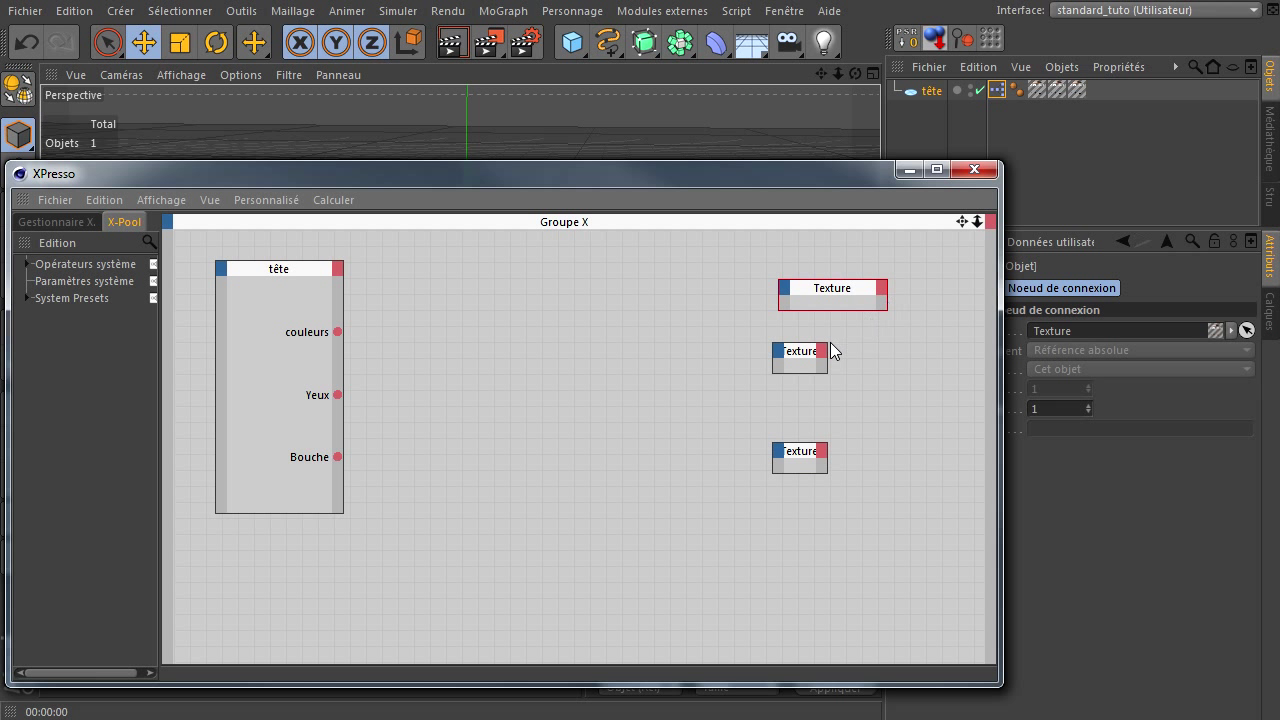
{"action": "left_click_drag", "start_coordinate": [826, 359], "coordinate": [886, 367]}
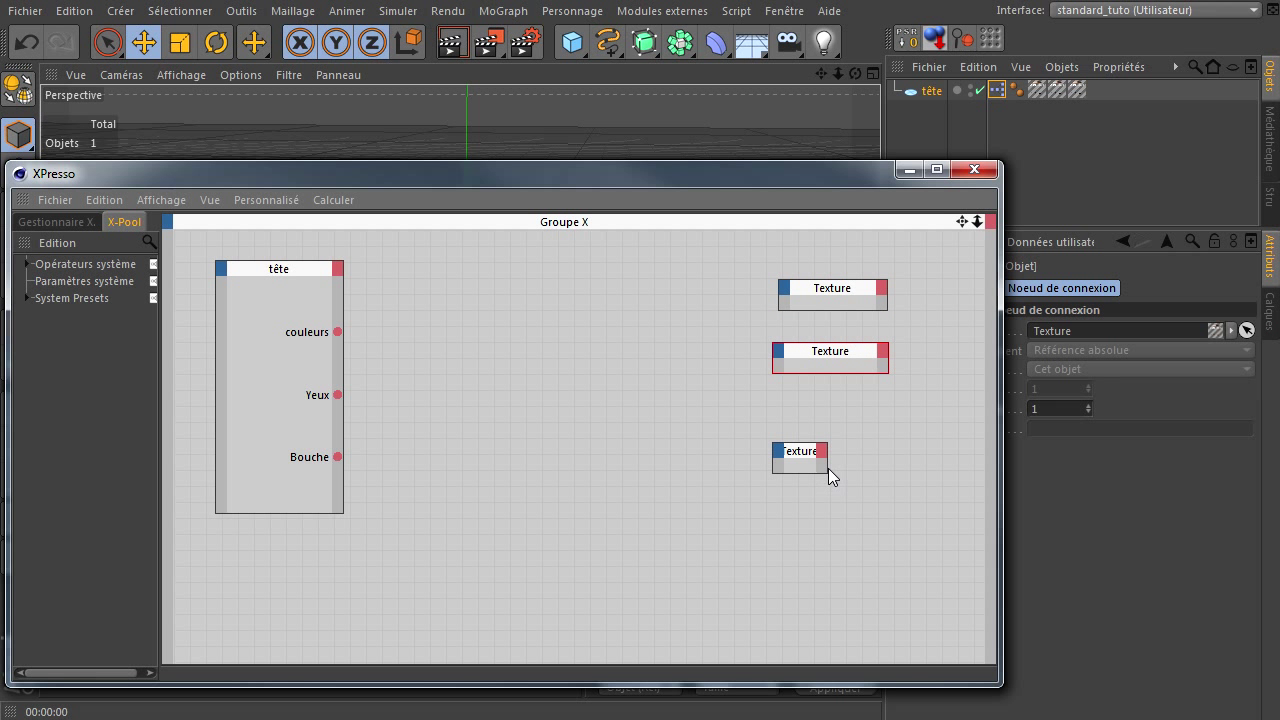
{"action": "left_click_drag", "start_coordinate": [827, 465], "coordinate": [887, 462]}
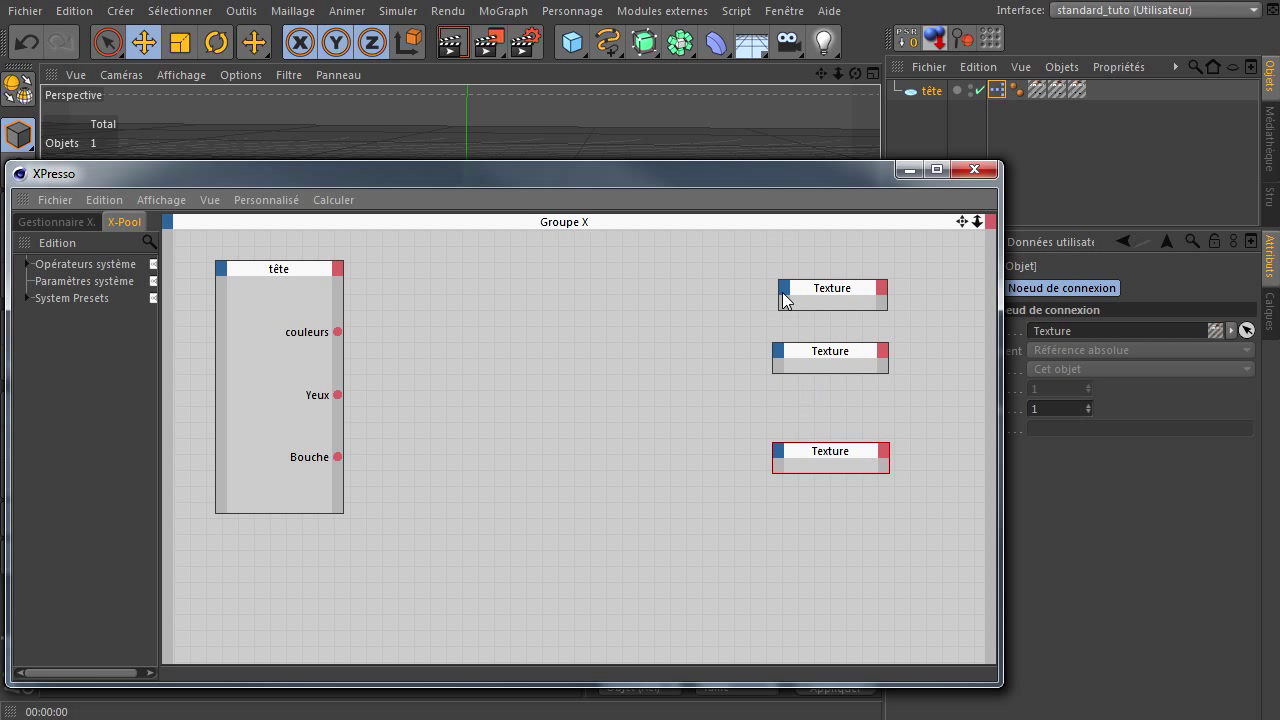
{"action": "left_click_drag", "start_coordinate": [780, 174], "coordinate": [732, 525]}
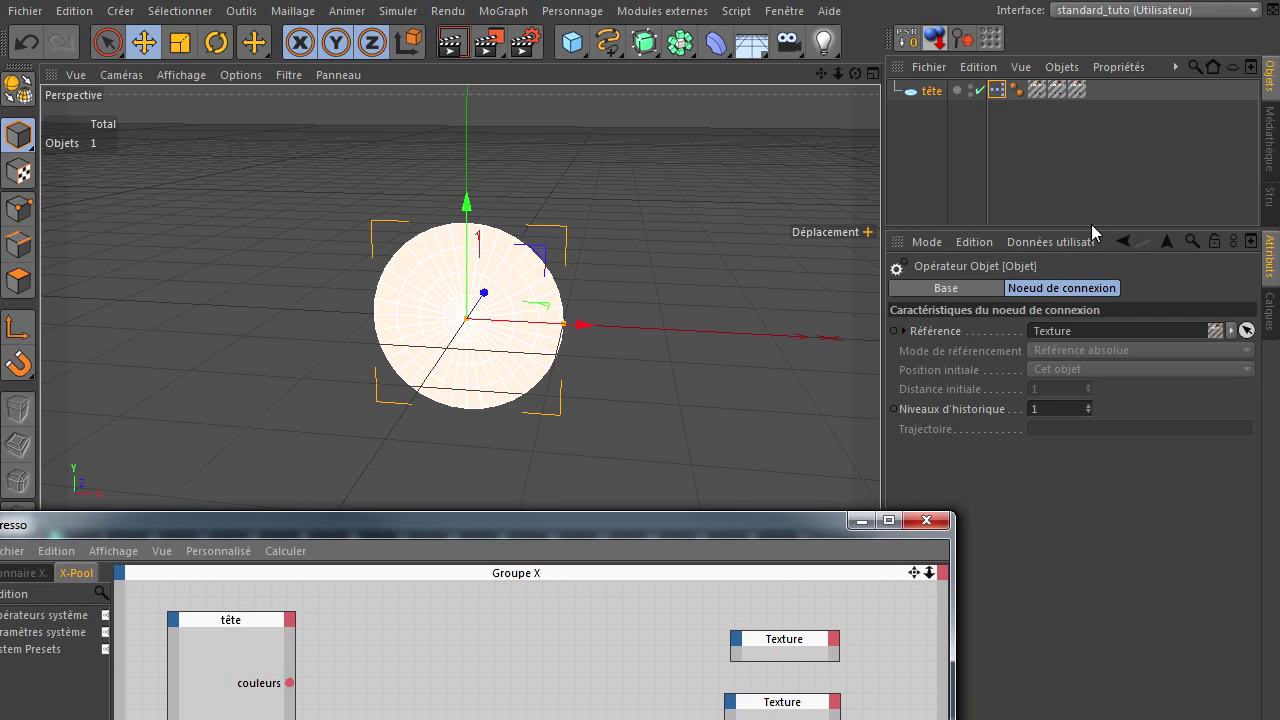
Step: Check the texture tag's coordinates and give the top Texture node Position . X and Position . Y inputs
{"action": "left_click", "coordinate": [1038, 91]}
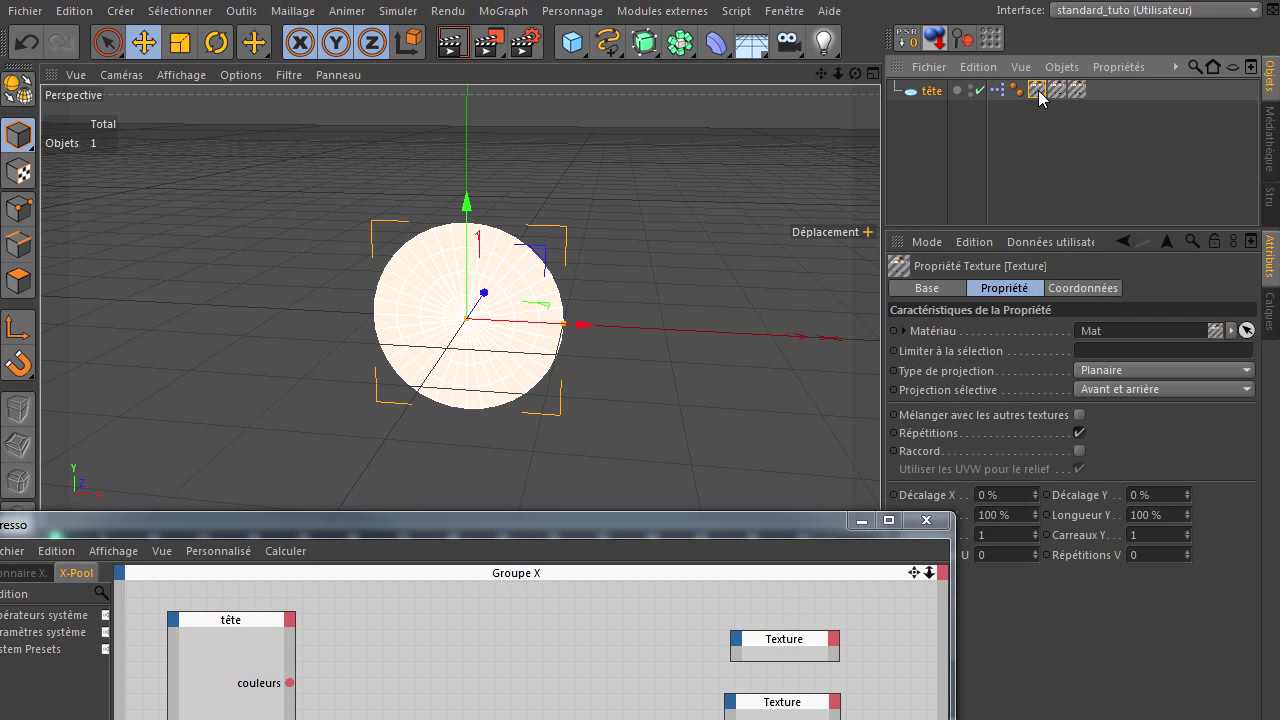
{"action": "left_click", "coordinate": [1088, 288]}
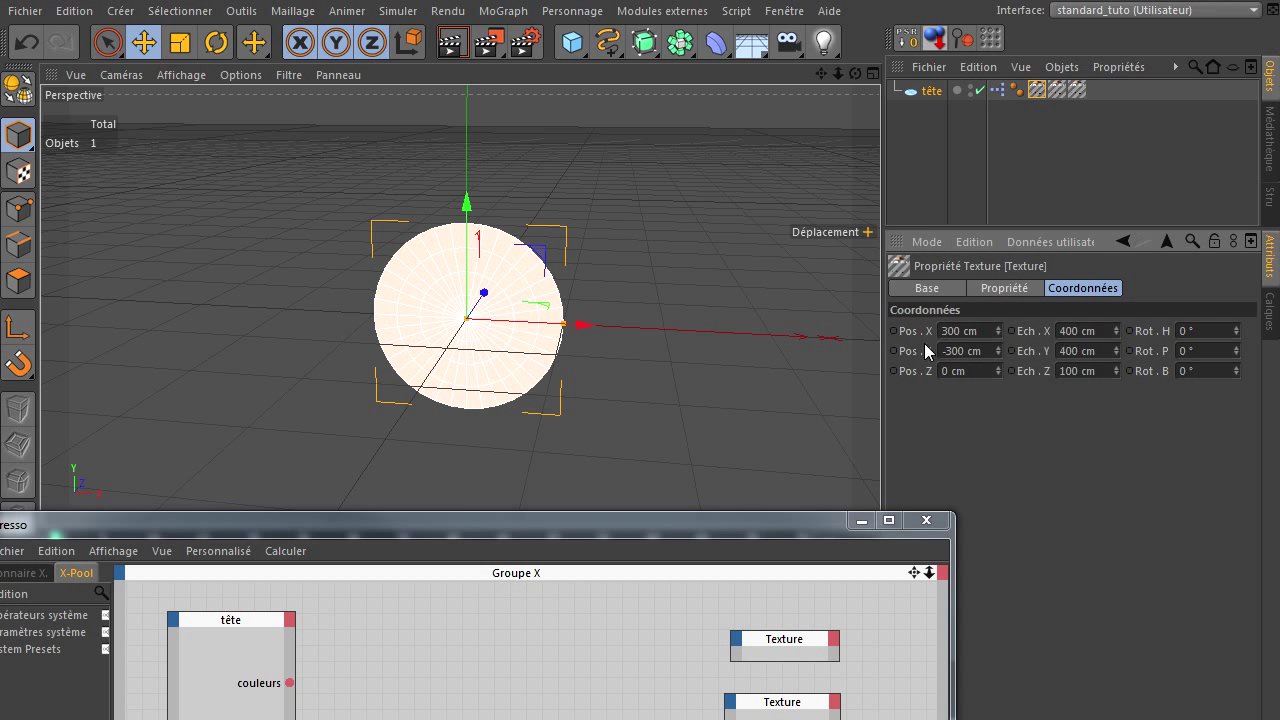
{"action": "mouse_move", "coordinate": [730, 527]}
{"action": "left_mouse_down"}
{"action": "mouse_move", "coordinate": [810, 170]}
{"action": "mouse_move", "coordinate": [792, 128]}
{"action": "left_mouse_up"}
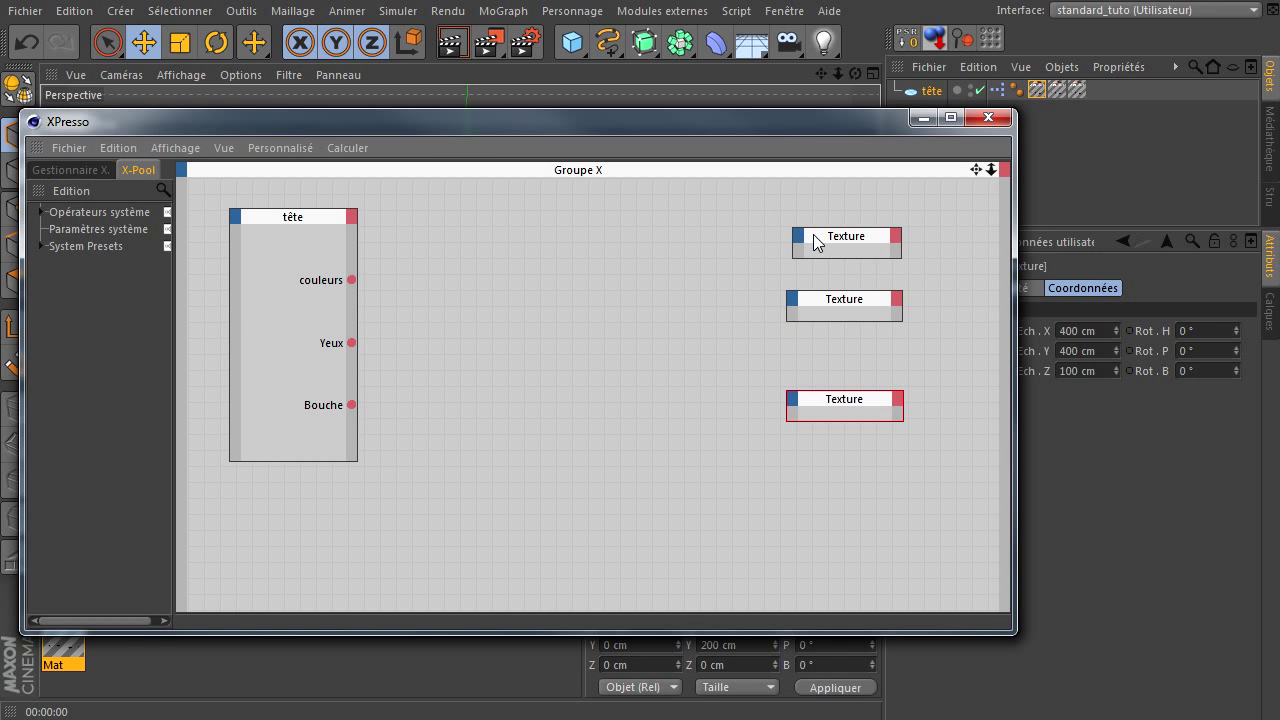
{"action": "left_click", "coordinate": [815, 243]}
{"action": "left_click", "coordinate": [839, 308]}
{"action": "left_click", "coordinate": [843, 404]}
{"action": "left_click", "coordinate": [798, 236]}
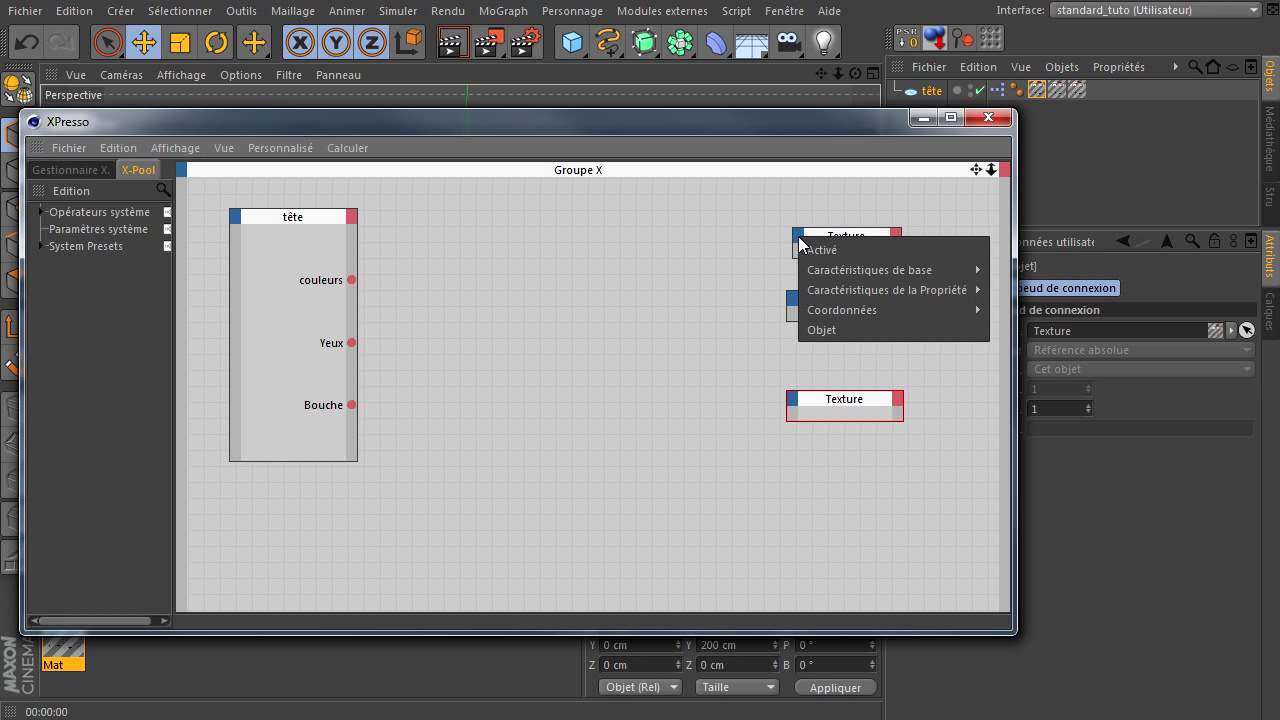
{"action": "mouse_move", "coordinate": [860, 310]}
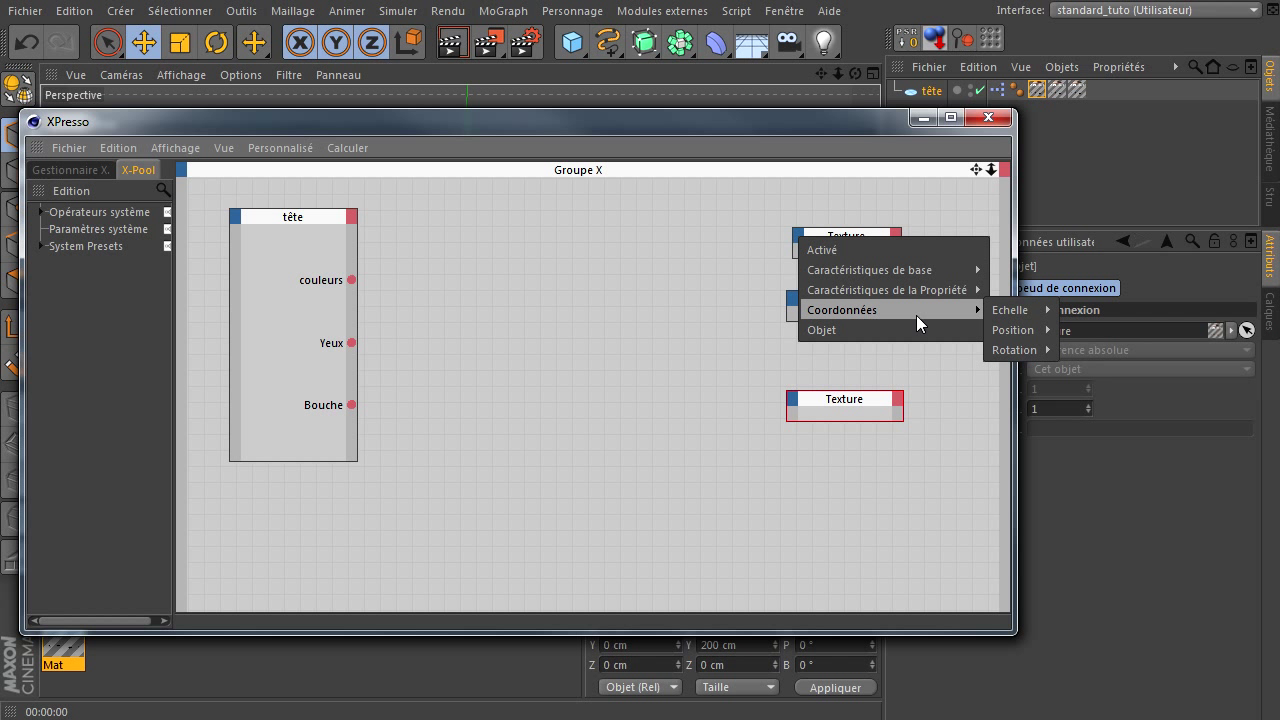
{"action": "mouse_move", "coordinate": [1018, 330]}
{"action": "left_click", "coordinate": [1094, 349]}
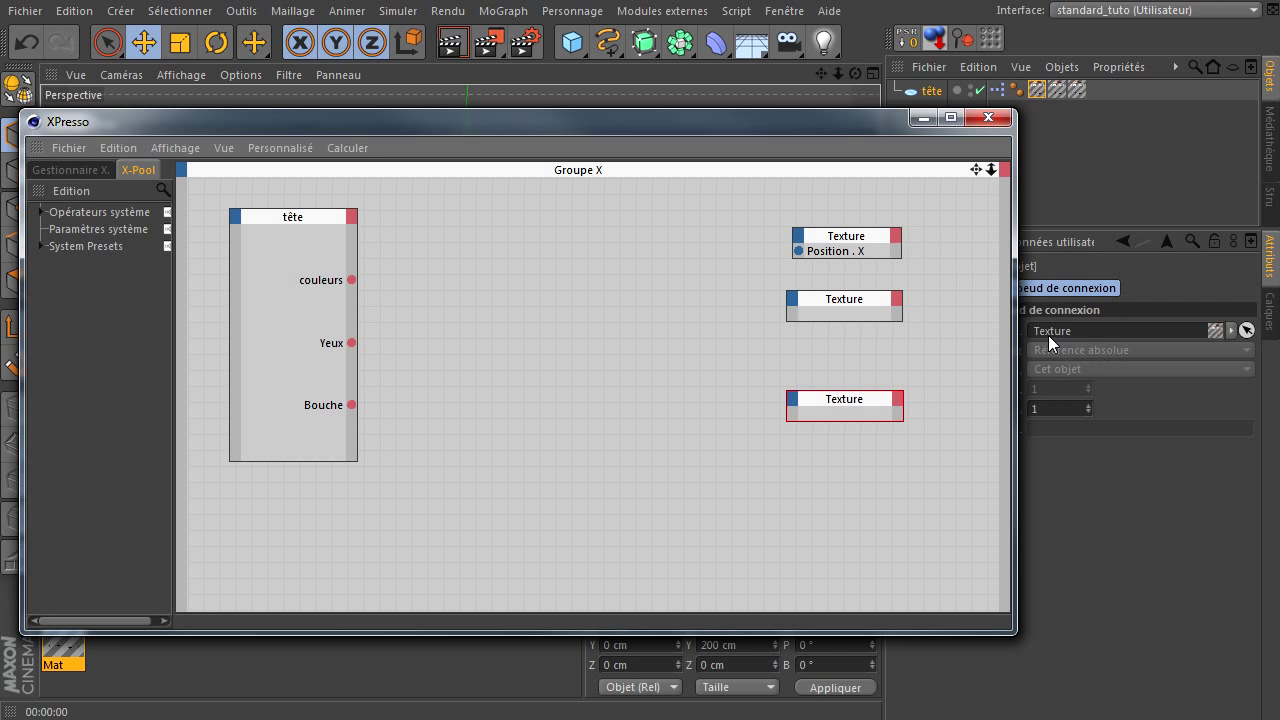
{"action": "left_click", "coordinate": [803, 237]}
{"action": "mouse_move", "coordinate": [845, 308]}
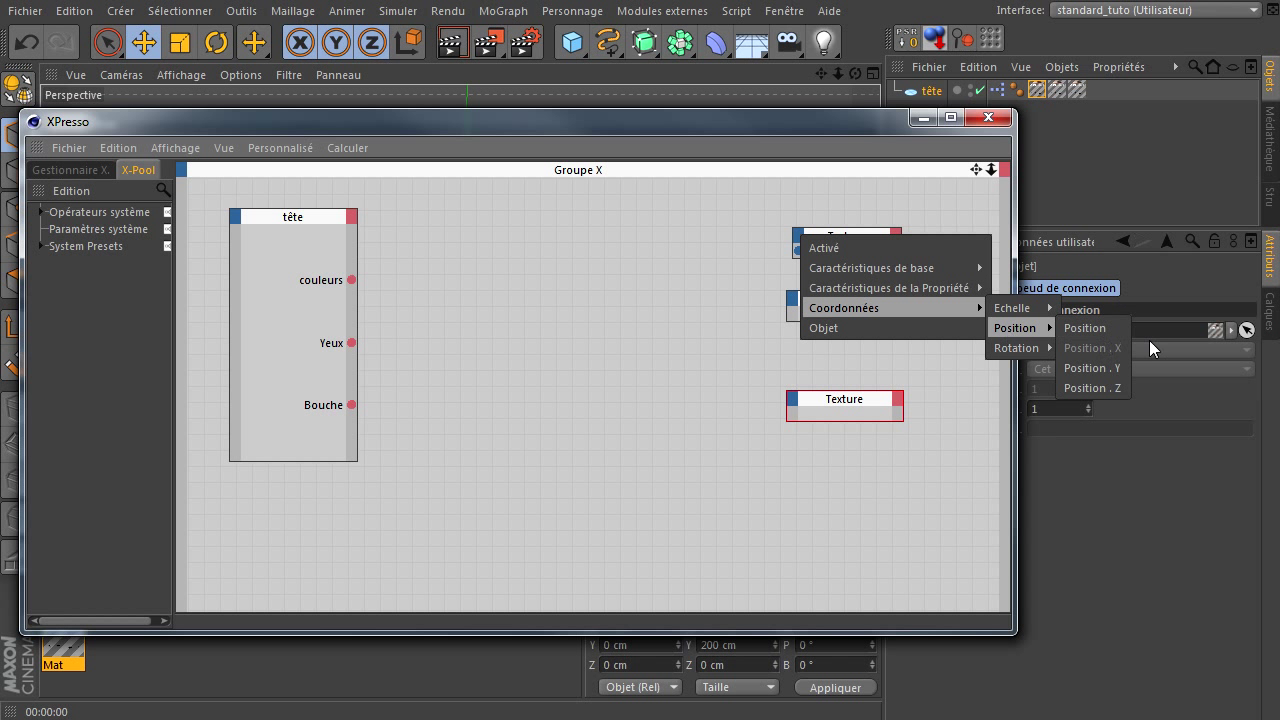
{"action": "left_click", "coordinate": [1120, 369]}
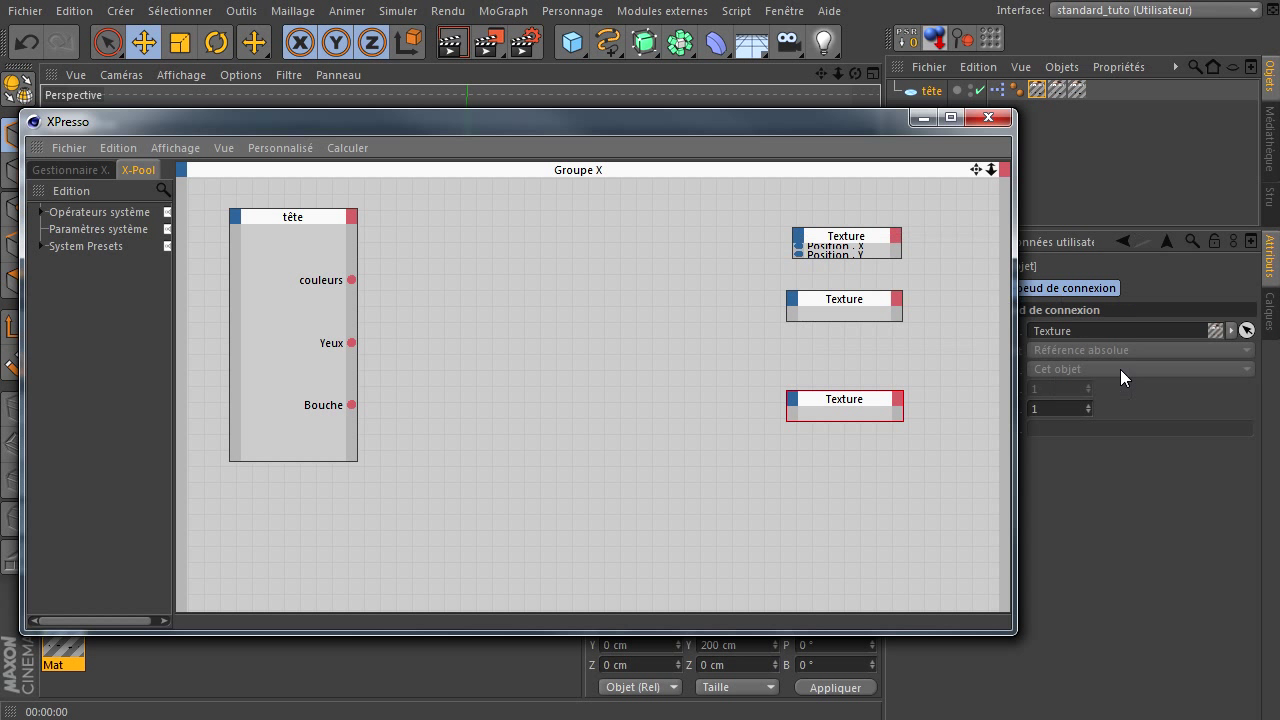
{"action": "left_click", "coordinate": [855, 246]}
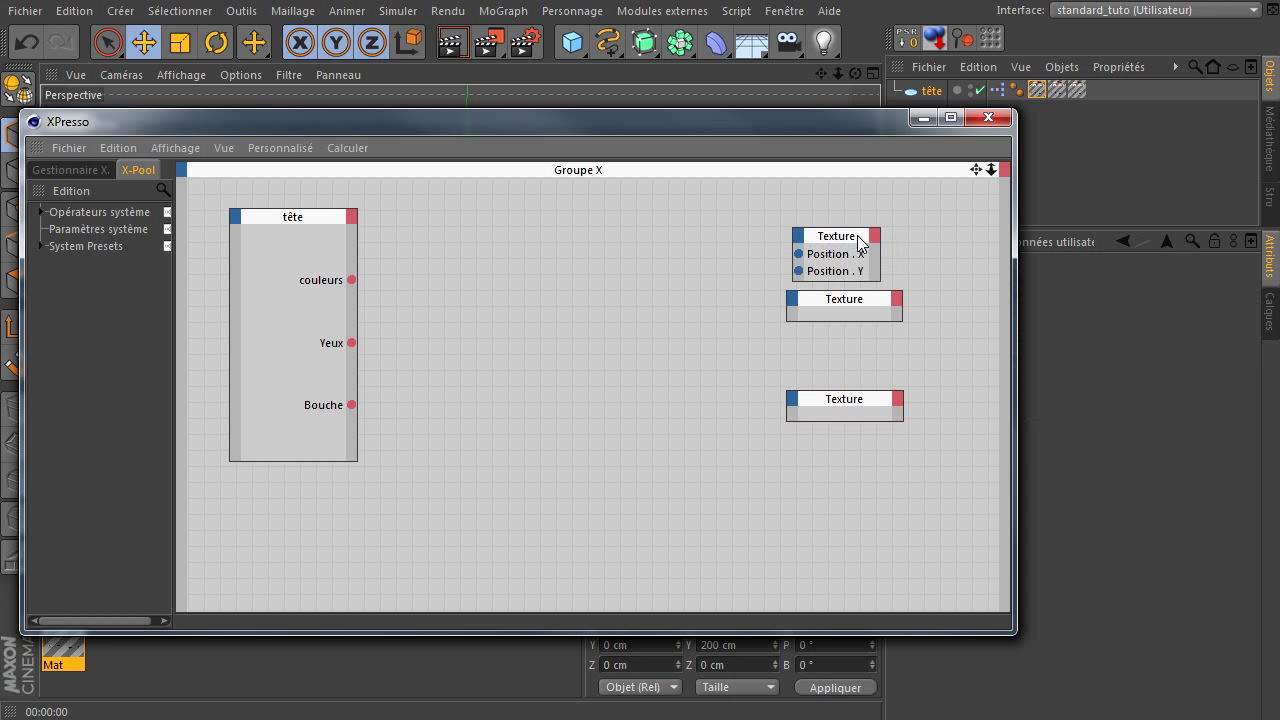
Step: Add Position . X and Position . Y inputs to the middle and bottom Texture nodes
{"action": "left_click", "coordinate": [793, 299]}
{"action": "mouse_move", "coordinate": [833, 373]}
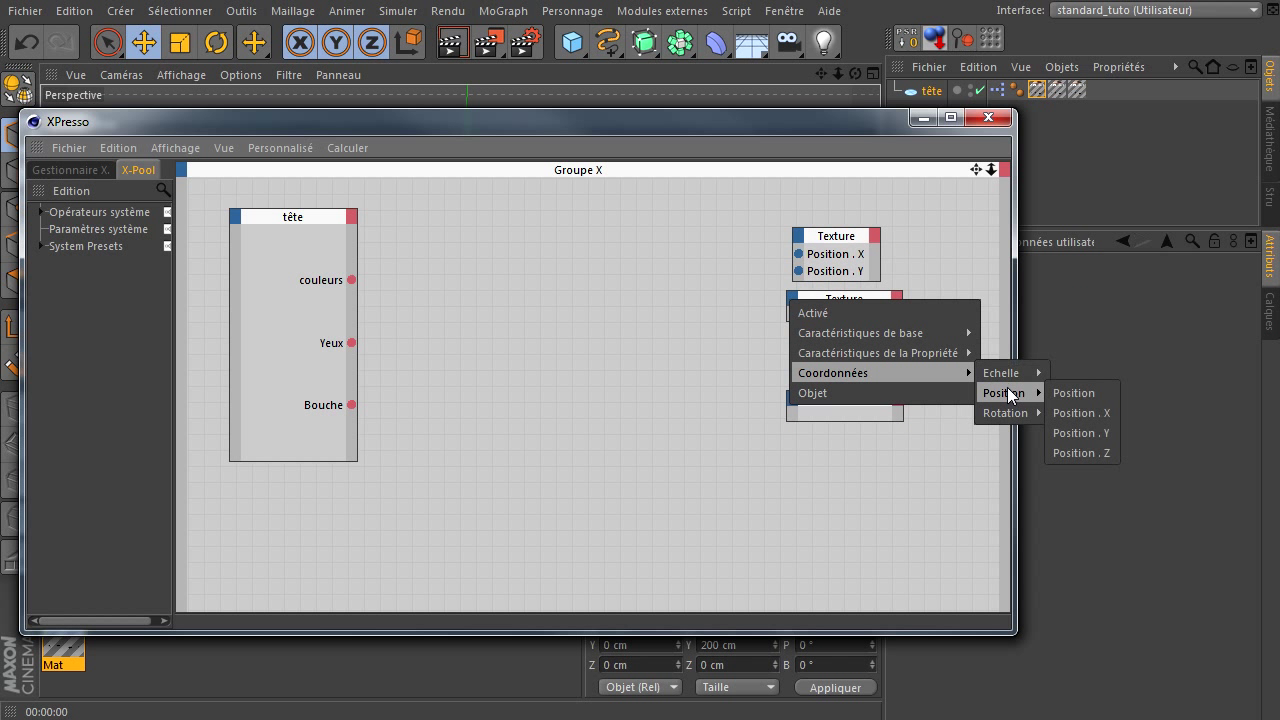
{"action": "left_click", "coordinate": [1069, 412]}
{"action": "left_click", "coordinate": [791, 299]}
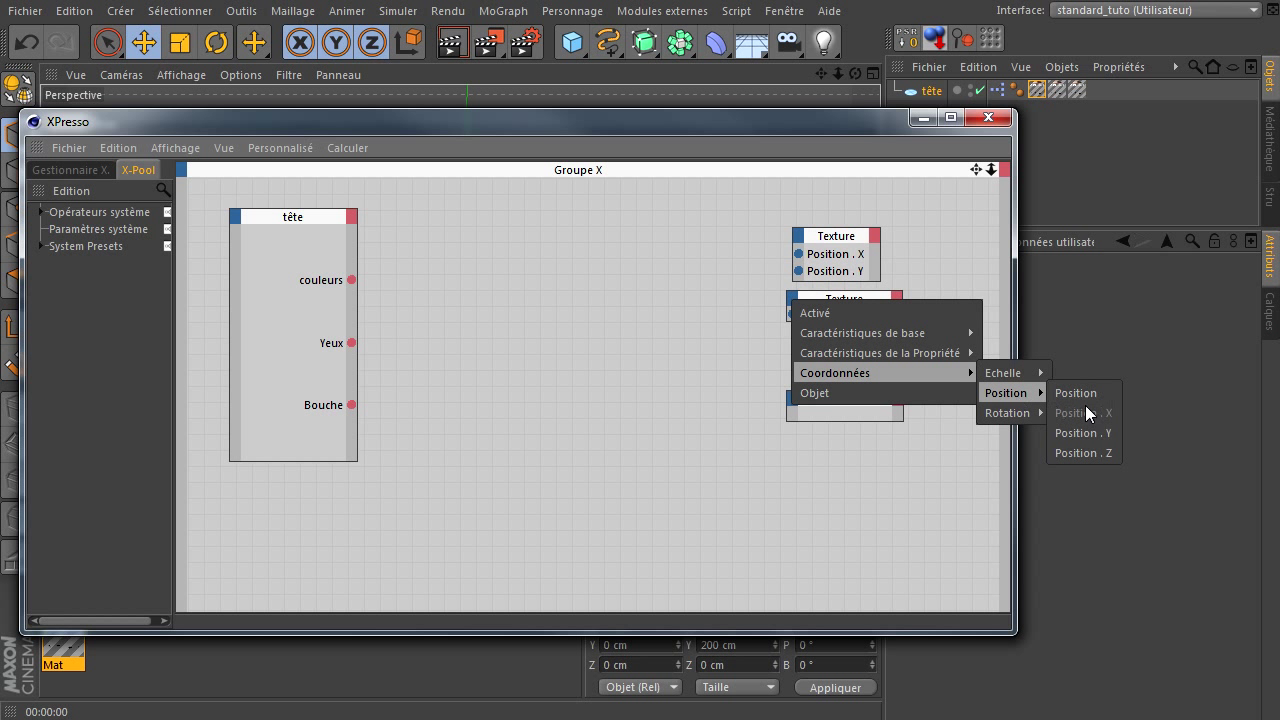
{"action": "left_click", "coordinate": [1080, 430]}
{"action": "left_click", "coordinate": [792, 403]}
{"action": "mouse_move", "coordinate": [1004, 495]}
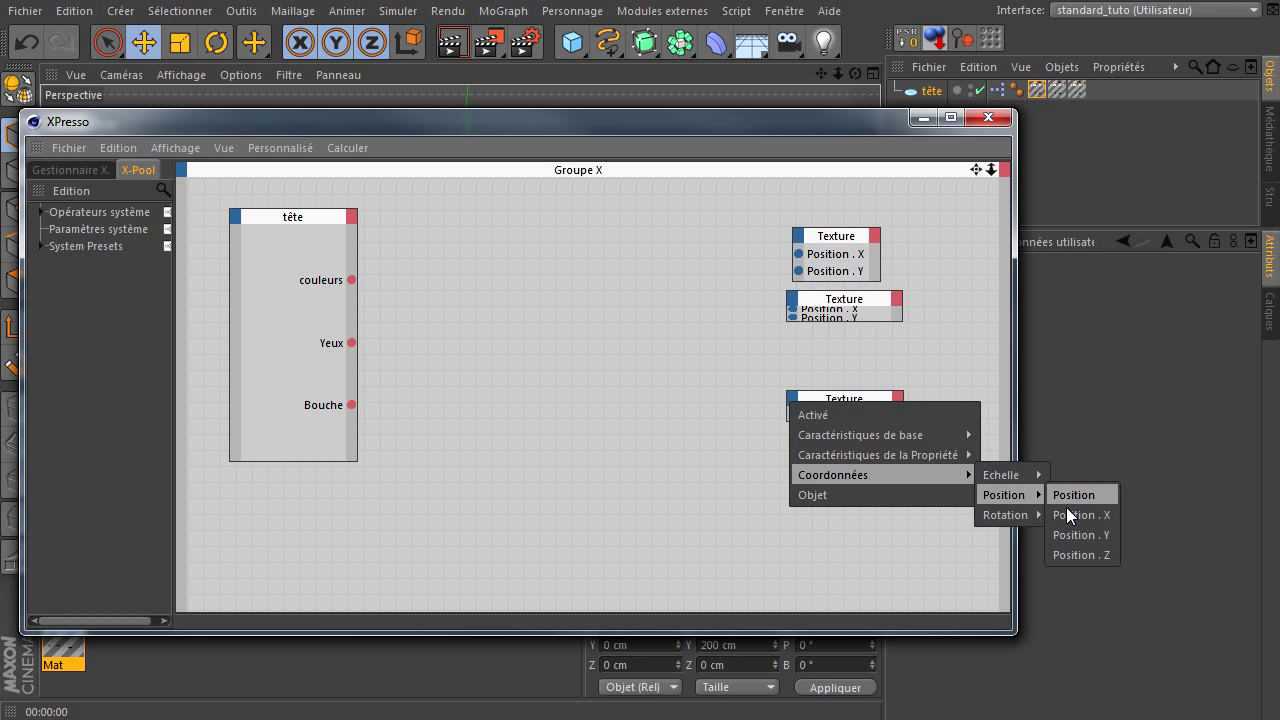
{"action": "left_click", "coordinate": [1068, 514]}
{"action": "left_click", "coordinate": [792, 405]}
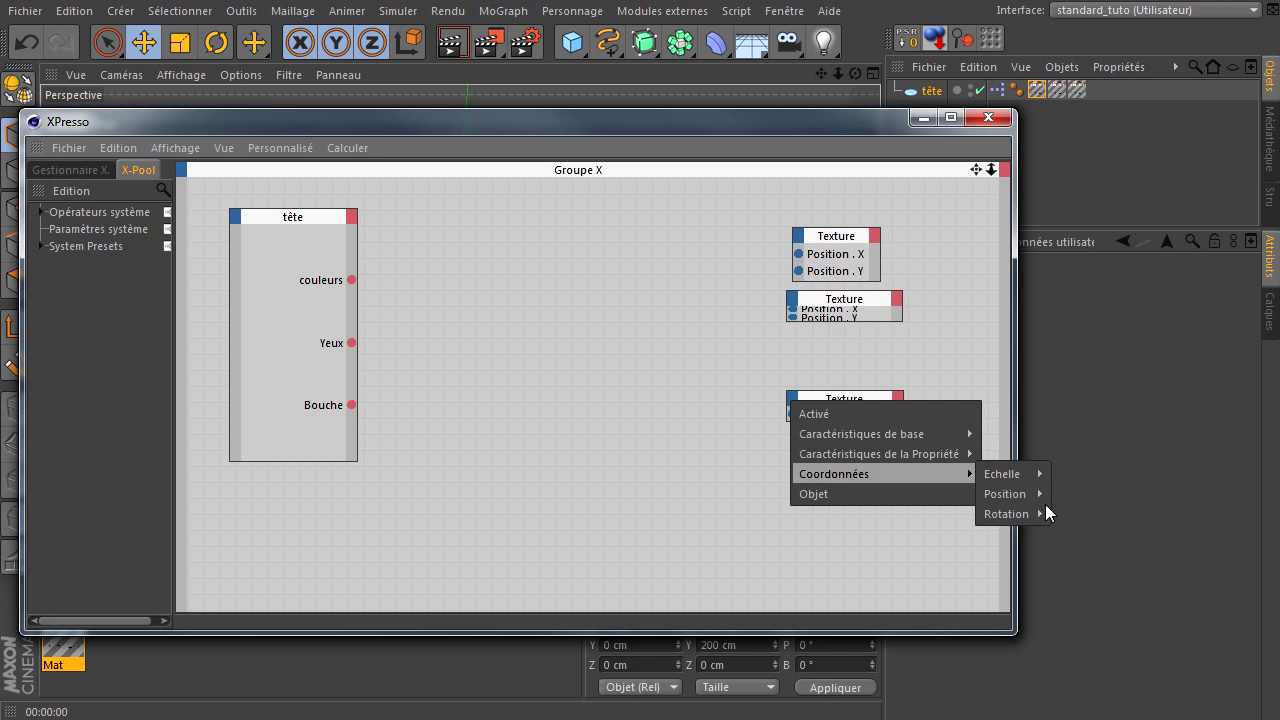
{"action": "left_click", "coordinate": [1084, 535]}
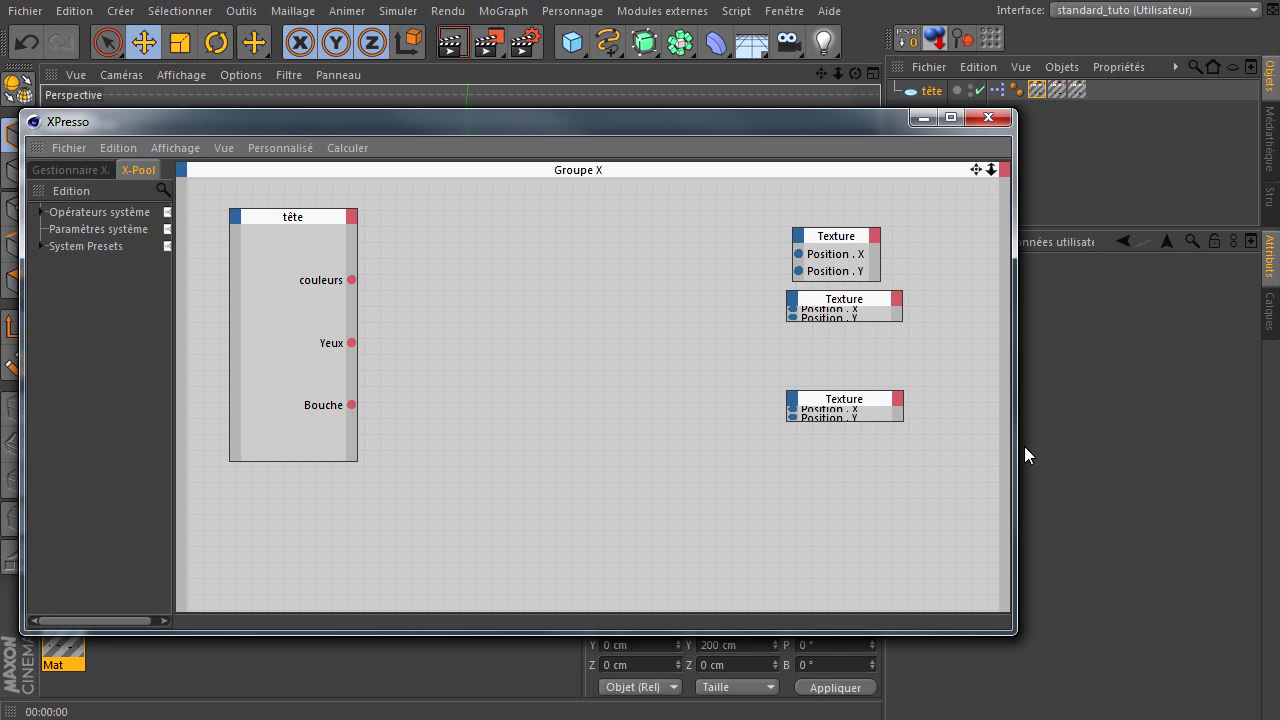
Step: Stack and align the three Texture nodes together on the right of the graph
{"action": "left_click", "coordinate": [875, 301]}
{"action": "left_click", "coordinate": [870, 399]}
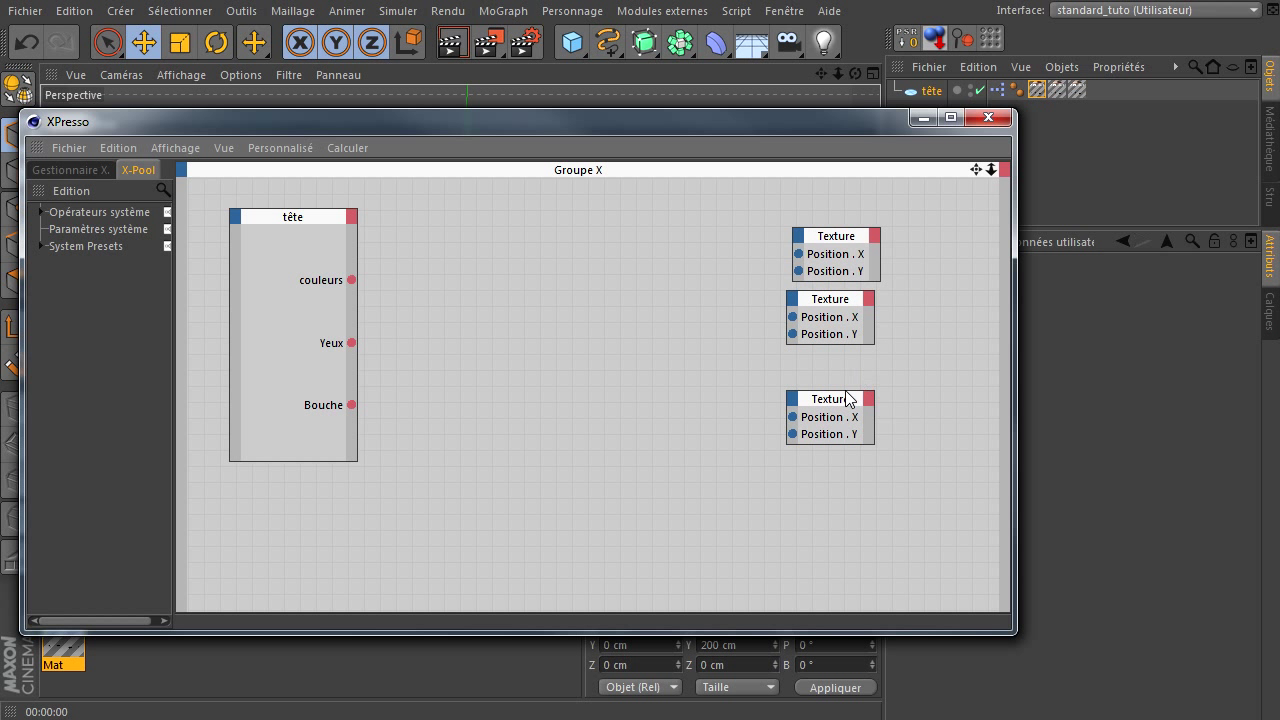
{"action": "left_click_drag", "start_coordinate": [846, 398], "coordinate": [847, 358]}
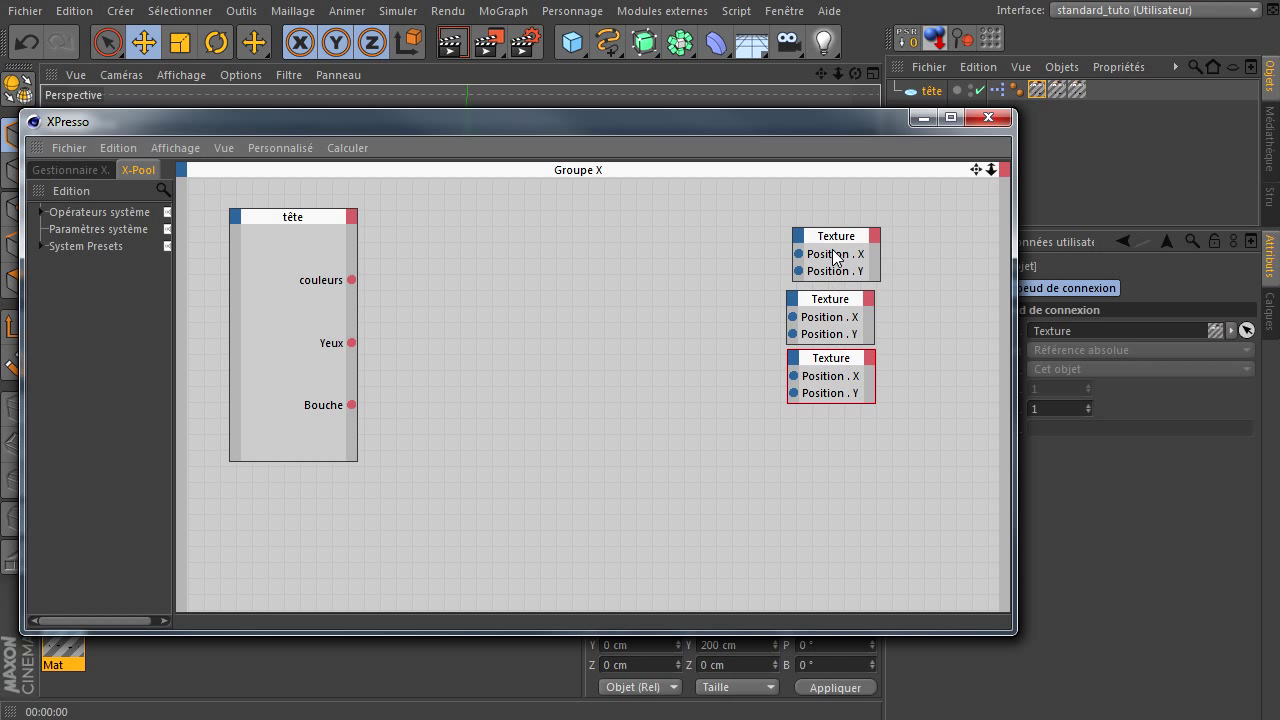
{"action": "left_click_drag", "start_coordinate": [835, 240], "coordinate": [829, 240]}
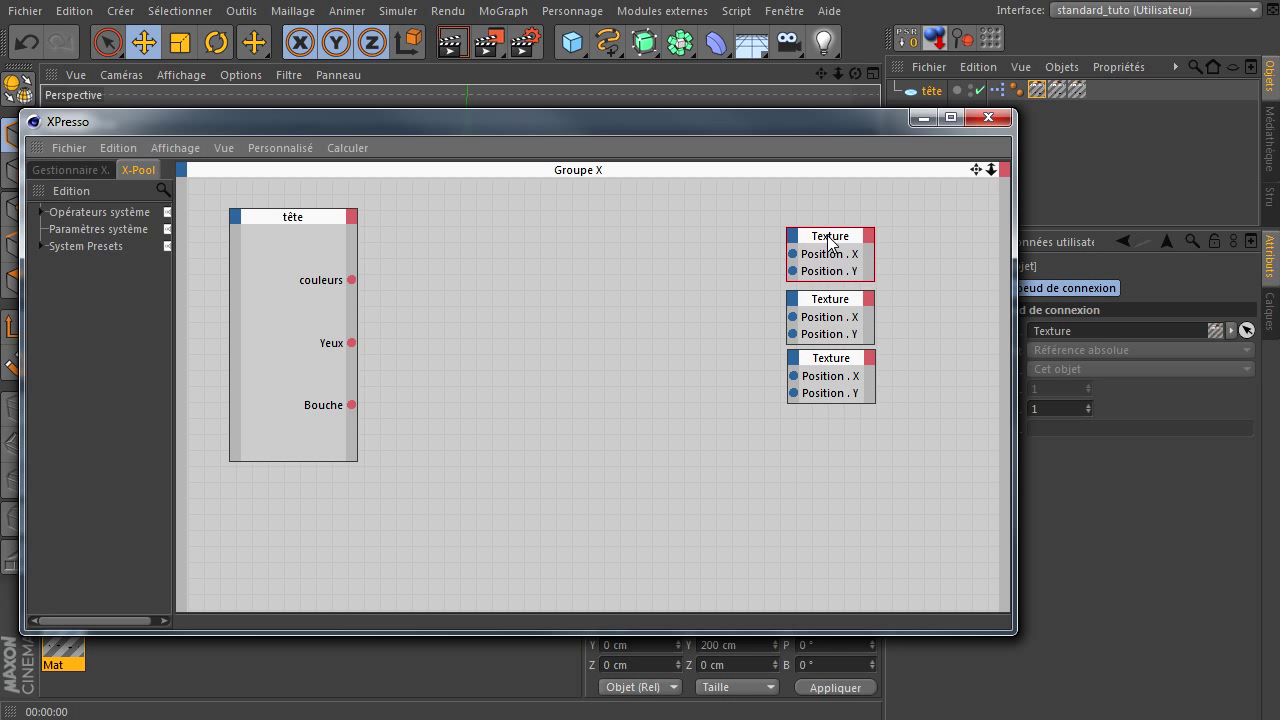
{"action": "left_click_drag", "start_coordinate": [840, 362], "coordinate": [840, 368]}
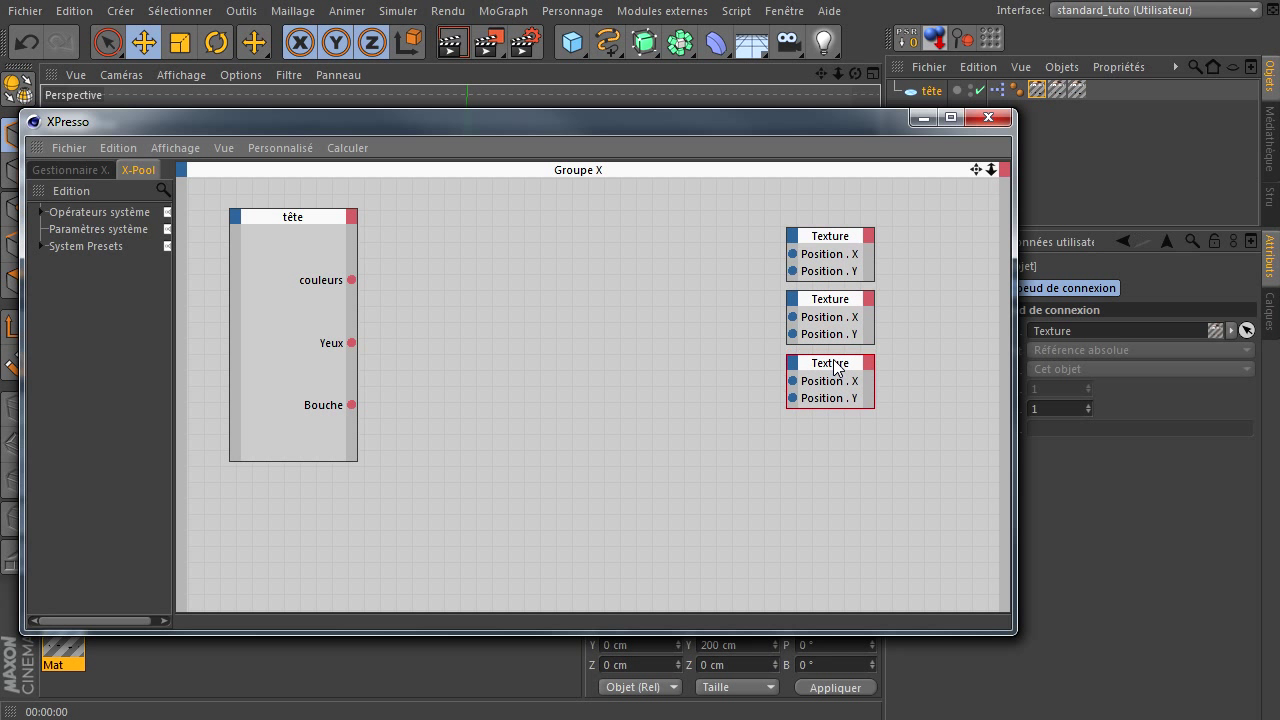
{"action": "left_click", "coordinate": [896, 360]}
{"action": "left_click_drag", "start_coordinate": [744, 206], "coordinate": [896, 411]}
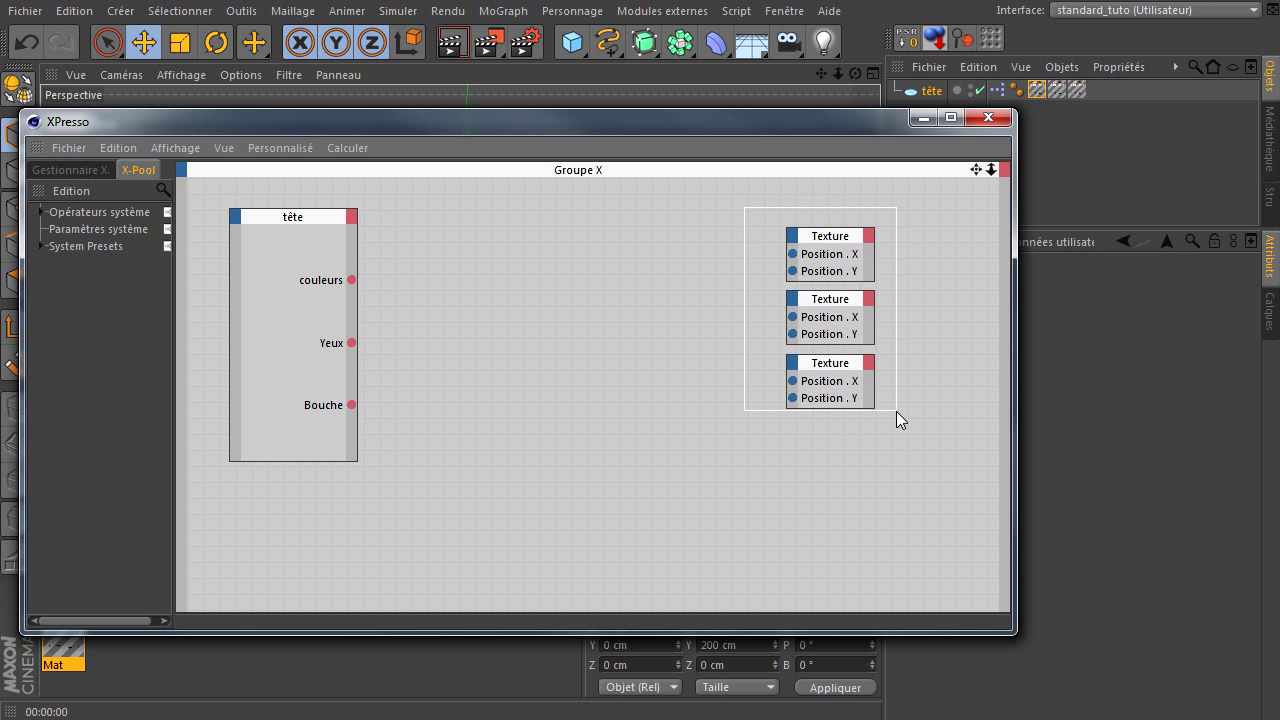
{"action": "mouse_move", "coordinate": [828, 240]}
{"action": "left_mouse_down"}
{"action": "mouse_move", "coordinate": [846, 283]}
{"action": "mouse_move", "coordinate": [838, 276]}
{"action": "left_mouse_up"}
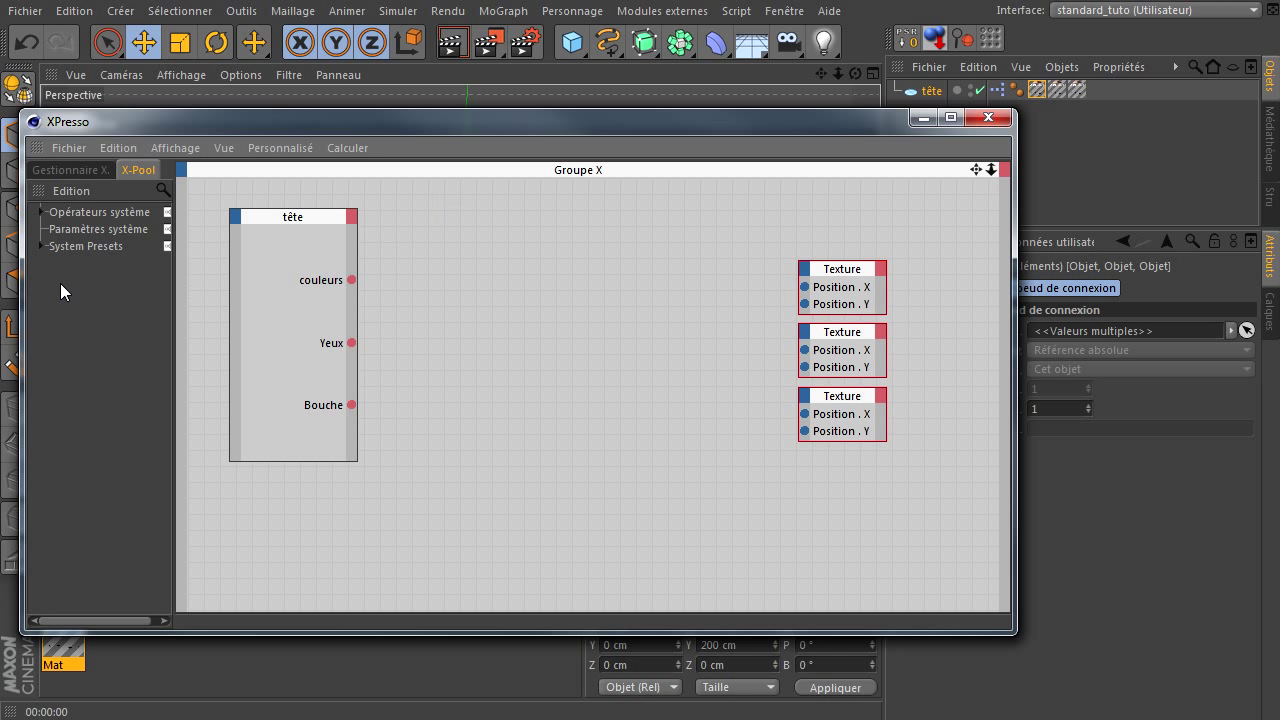
Step: Add a Python node from the X-Pool Script operators between tête and the Texture nodes
{"action": "left_click", "coordinate": [43, 211]}
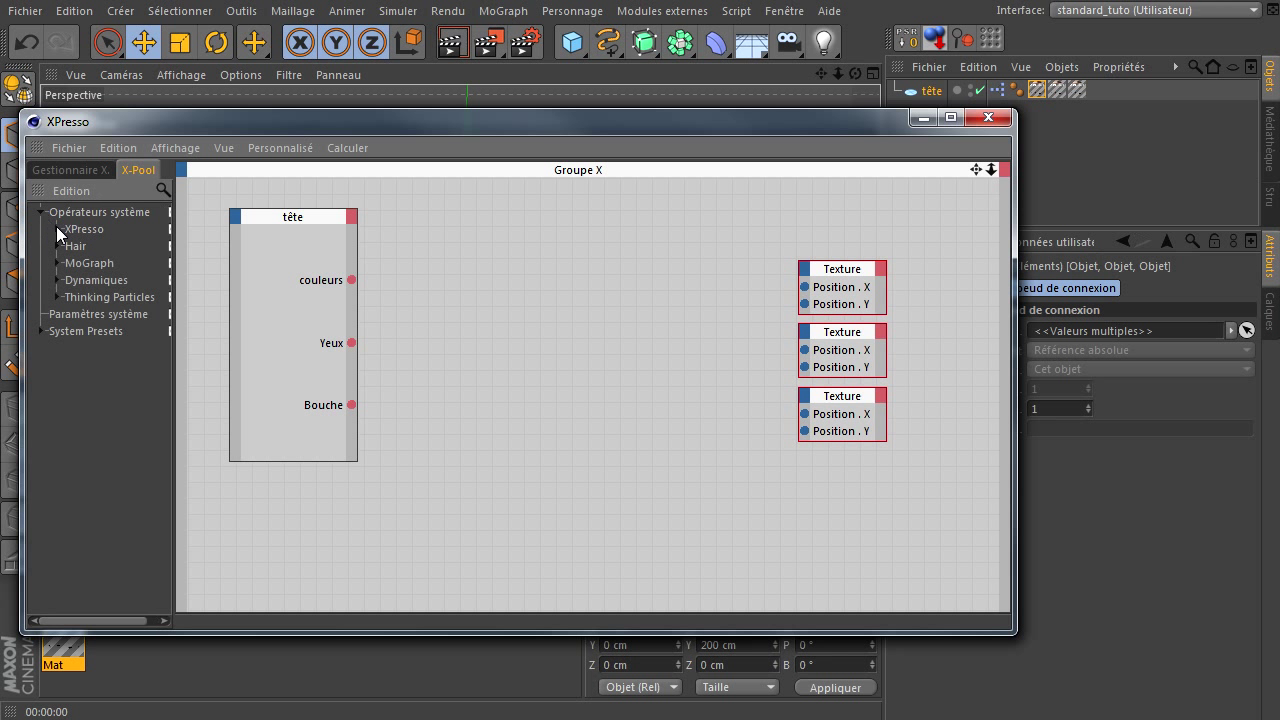
{"action": "left_click", "coordinate": [56, 229]}
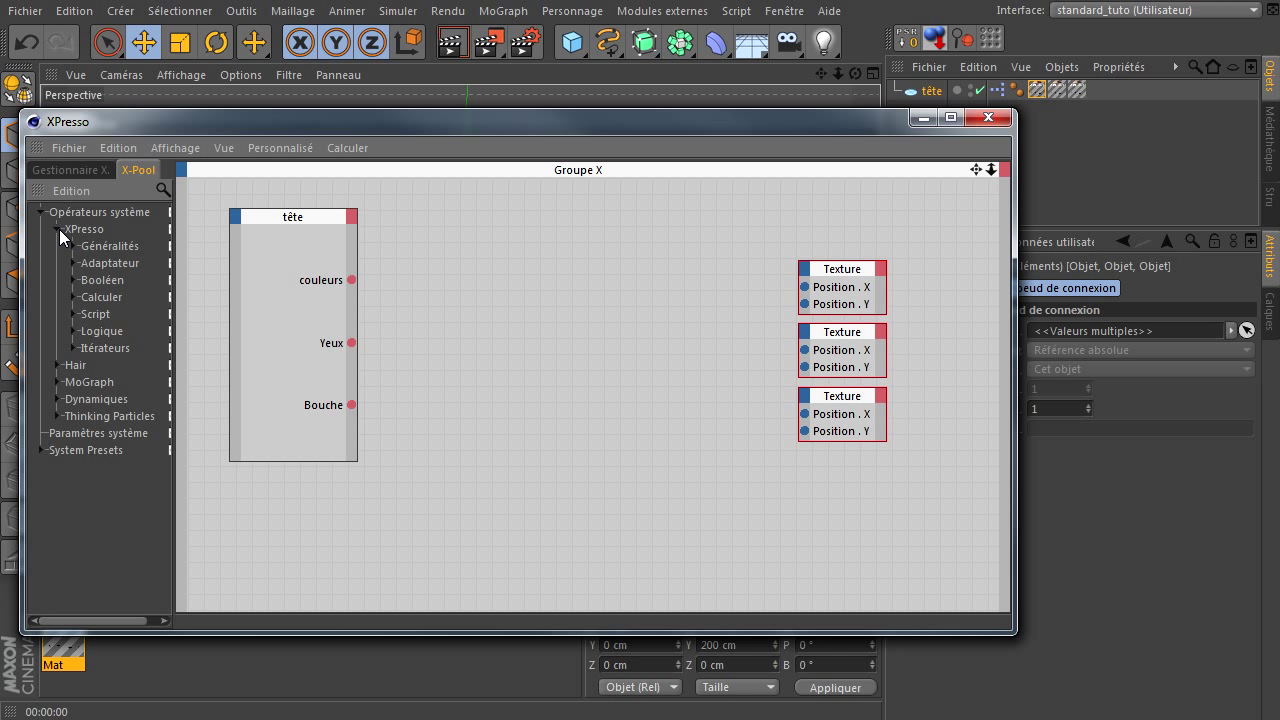
{"action": "left_click", "coordinate": [71, 314]}
{"action": "left_click", "coordinate": [104, 347]}
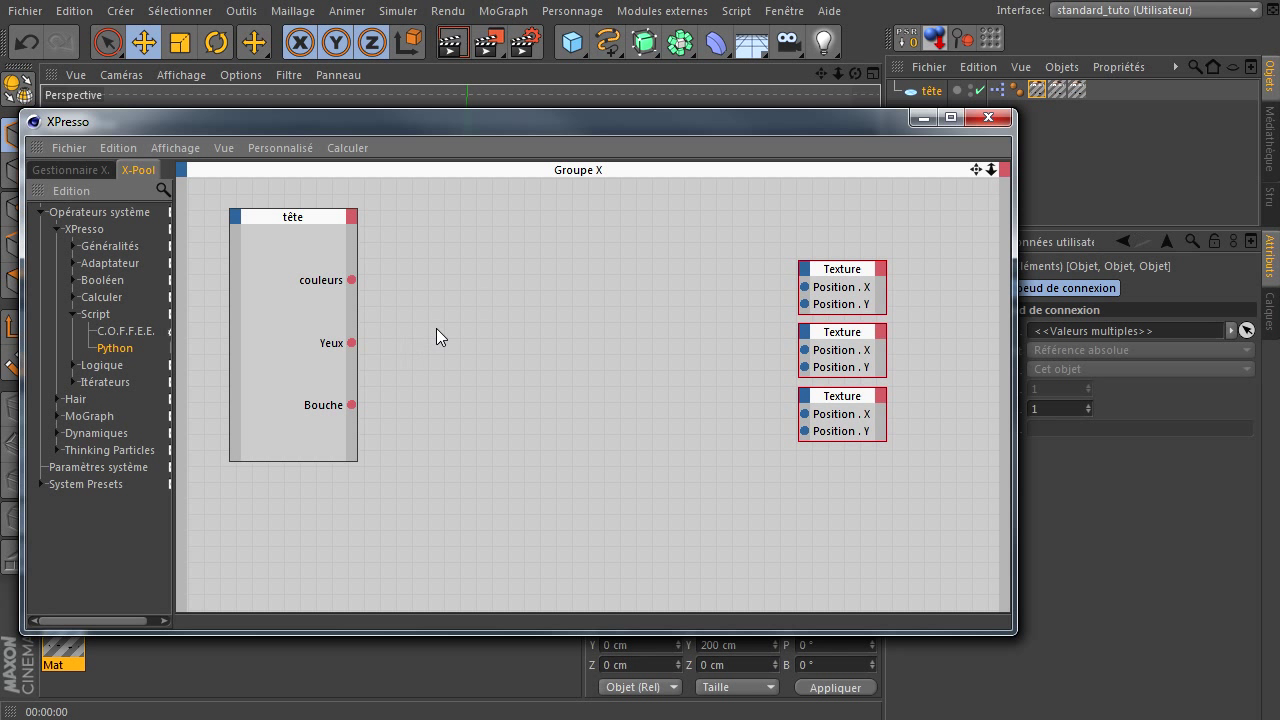
{"action": "left_click_drag", "start_coordinate": [551, 262], "coordinate": [551, 262]}
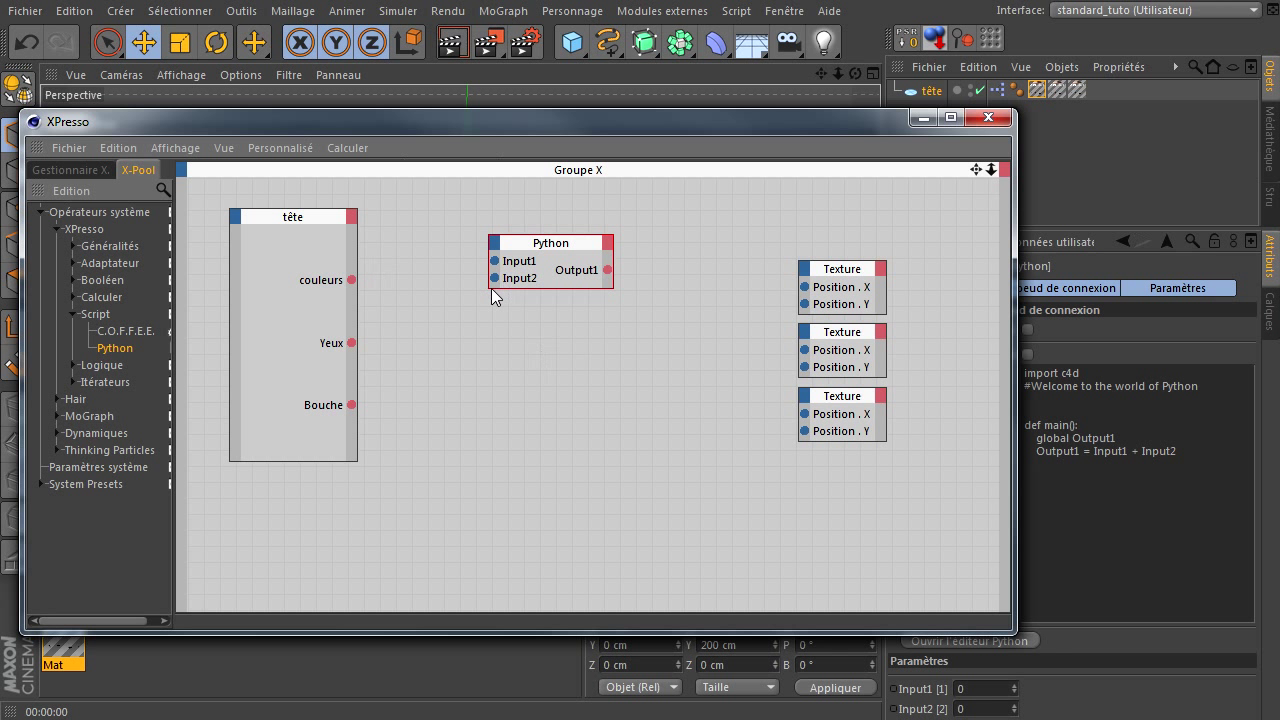
{"action": "left_click_drag", "start_coordinate": [555, 248], "coordinate": [570, 247]}
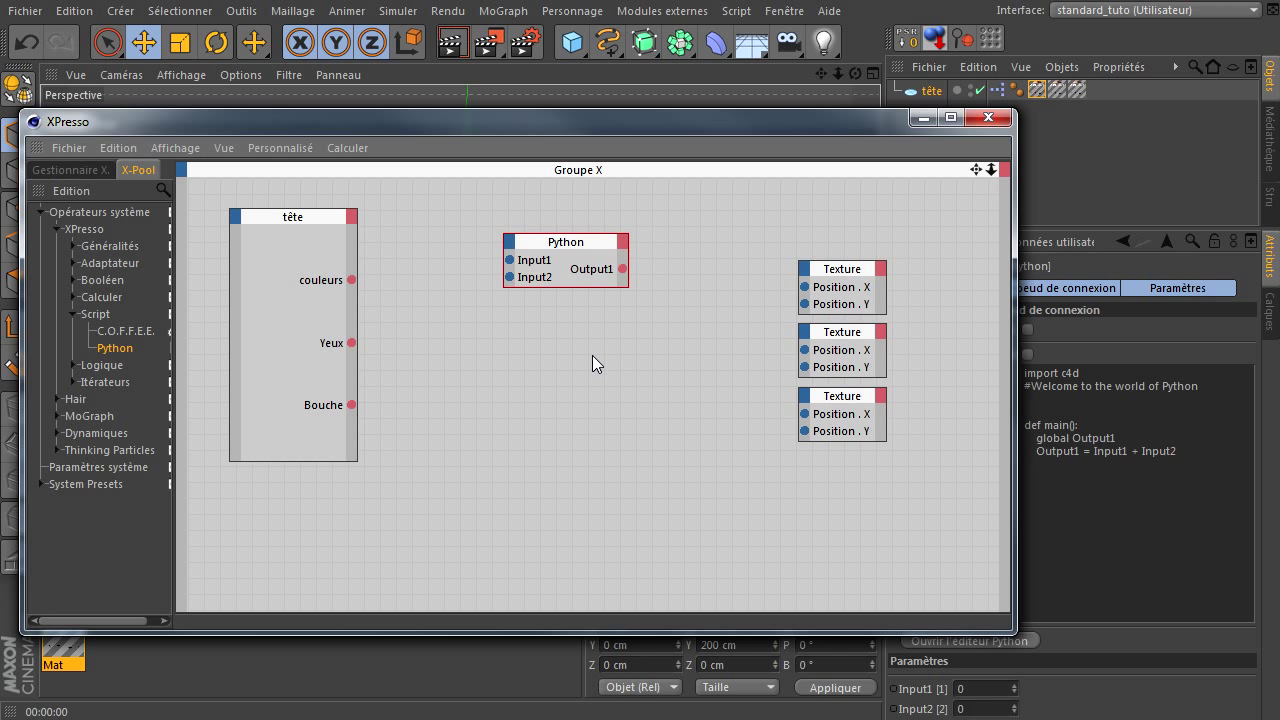
Step: Delete the Python node's default Output1, Input1 and Input2 ports
{"action": "right_click", "coordinate": [600, 269]}
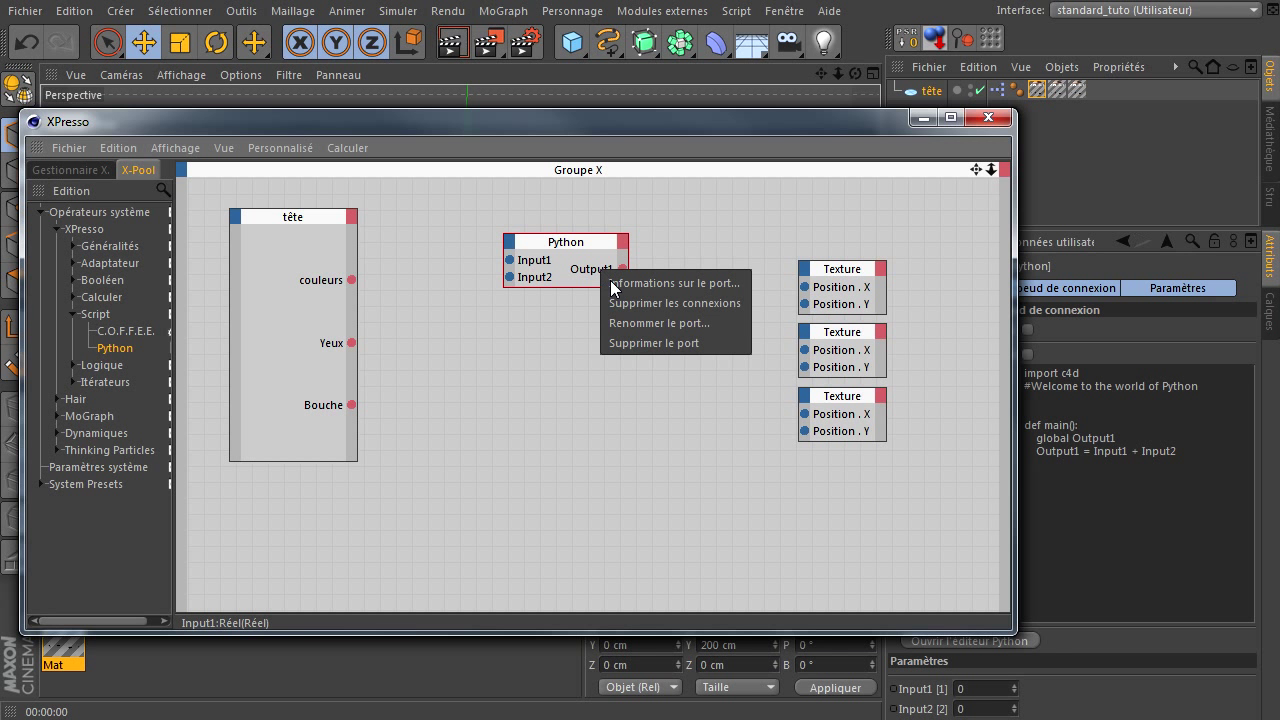
{"action": "left_click", "coordinate": [626, 343]}
{"action": "right_click", "coordinate": [534, 262]}
{"action": "left_click", "coordinate": [554, 334]}
{"action": "right_click", "coordinate": [537, 268]}
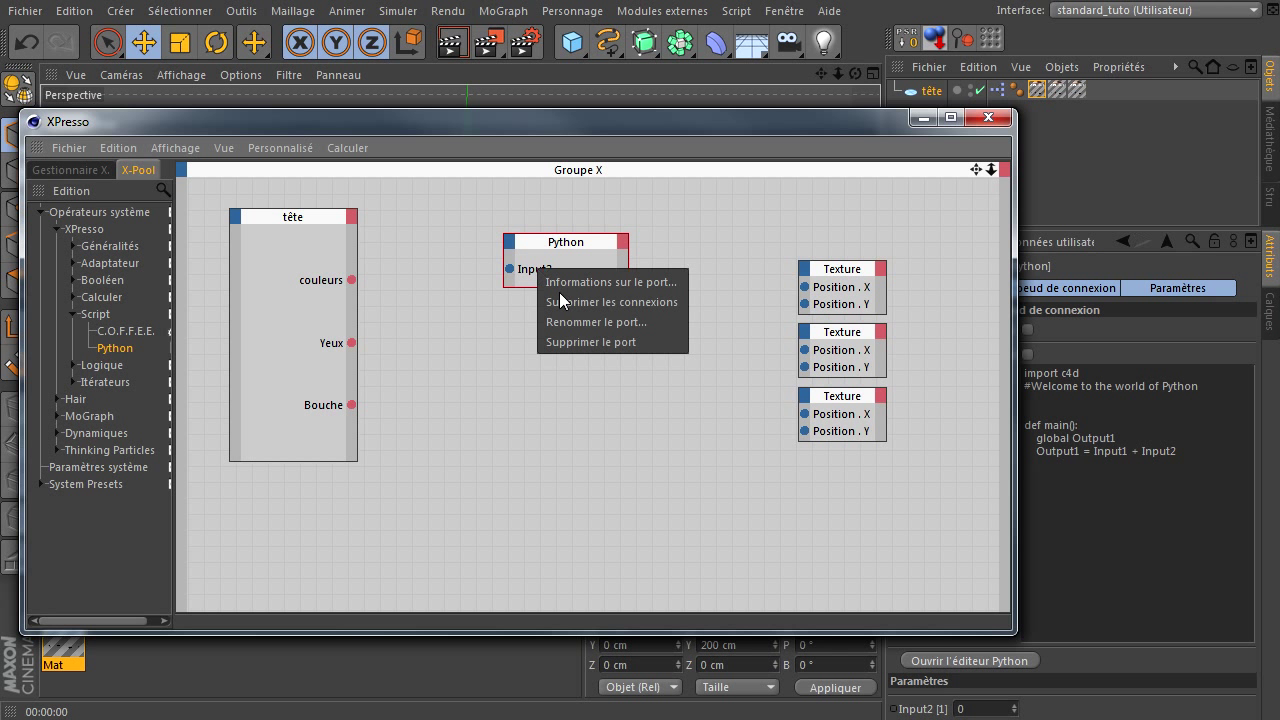
{"action": "left_click", "coordinate": [579, 342]}
{"action": "left_click_drag", "start_coordinate": [586, 245], "coordinate": [603, 234]}
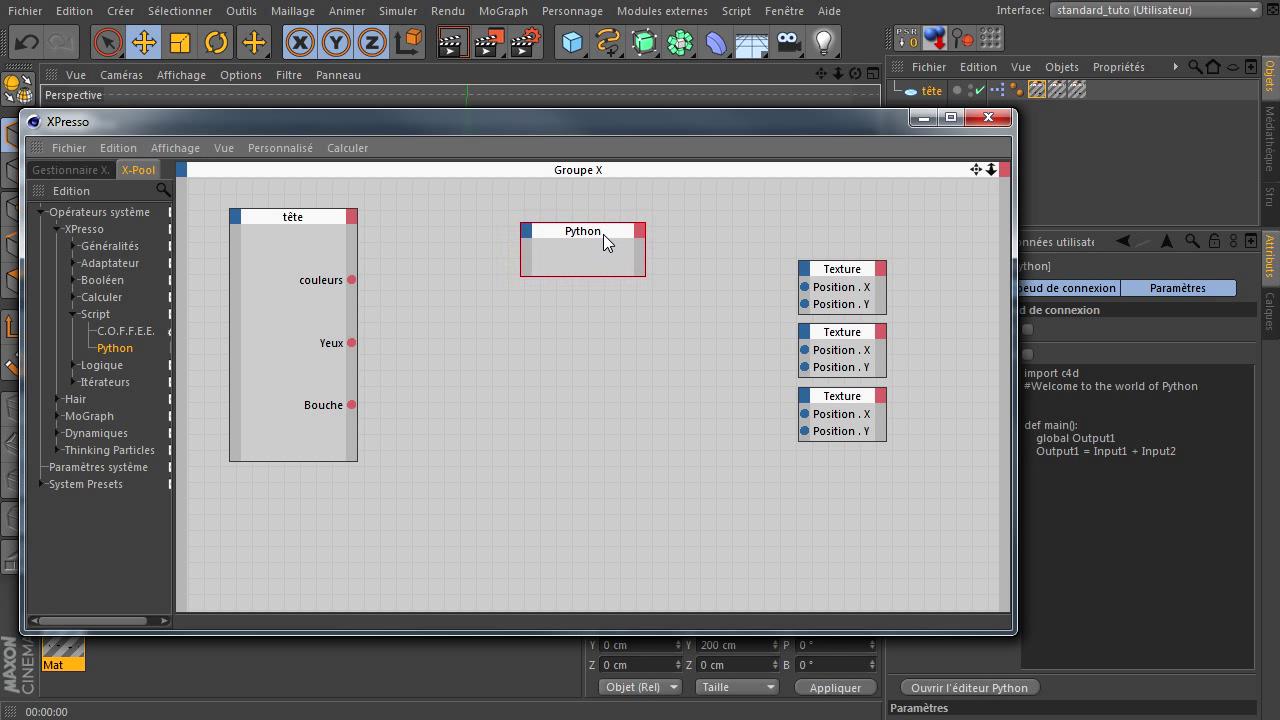
Step: Add a new input port to the Python node and rename it Couleur
{"action": "left_click", "coordinate": [527, 236]}
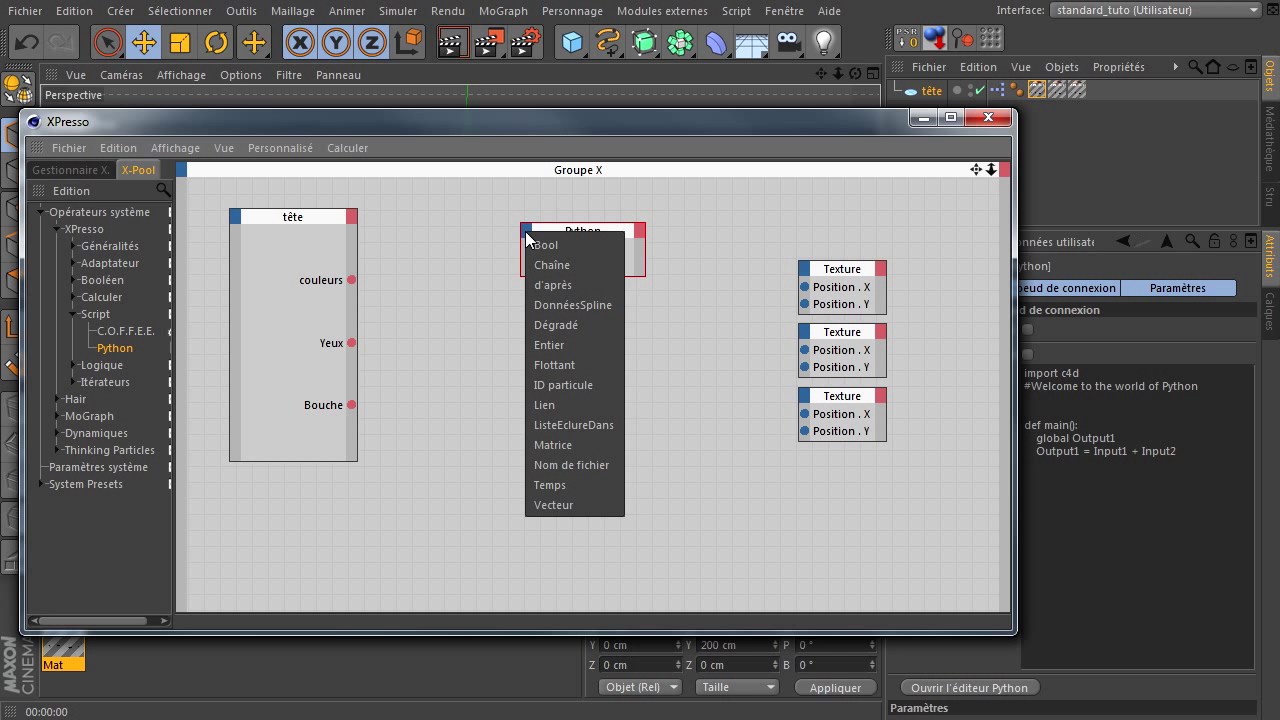
{"action": "left_click", "coordinate": [554, 344]}
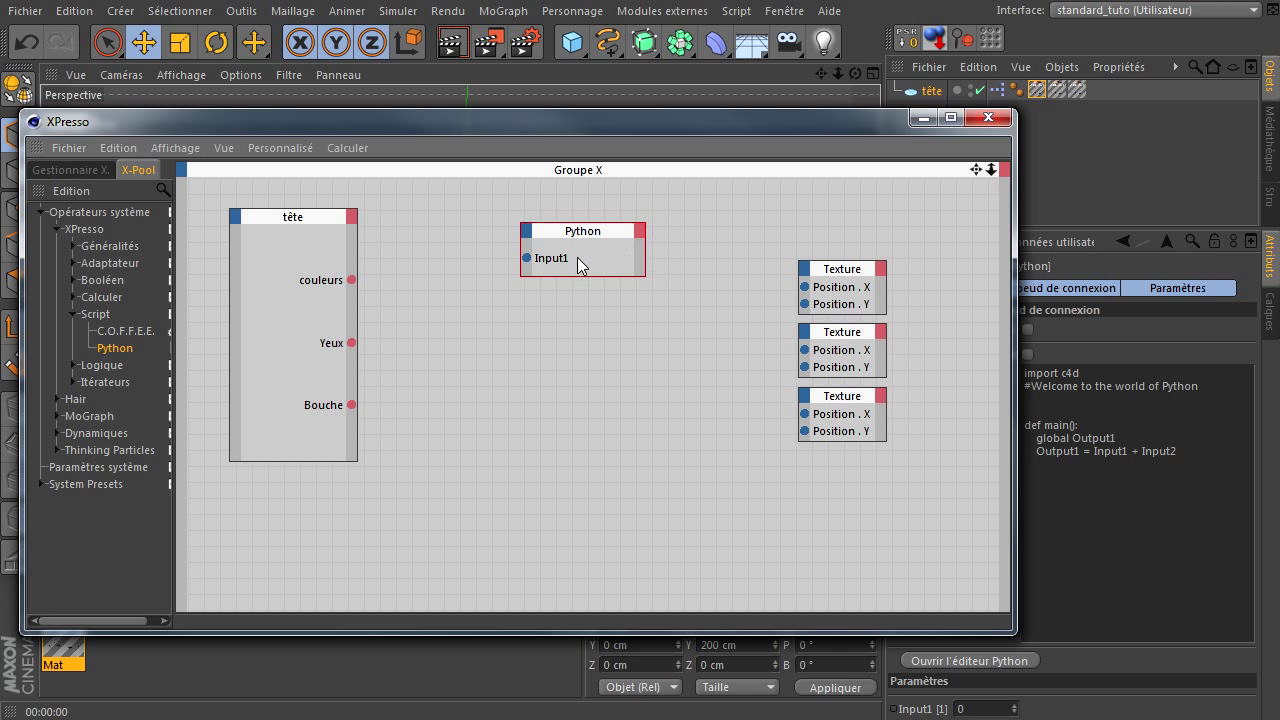
{"action": "right_click", "coordinate": [558, 259]}
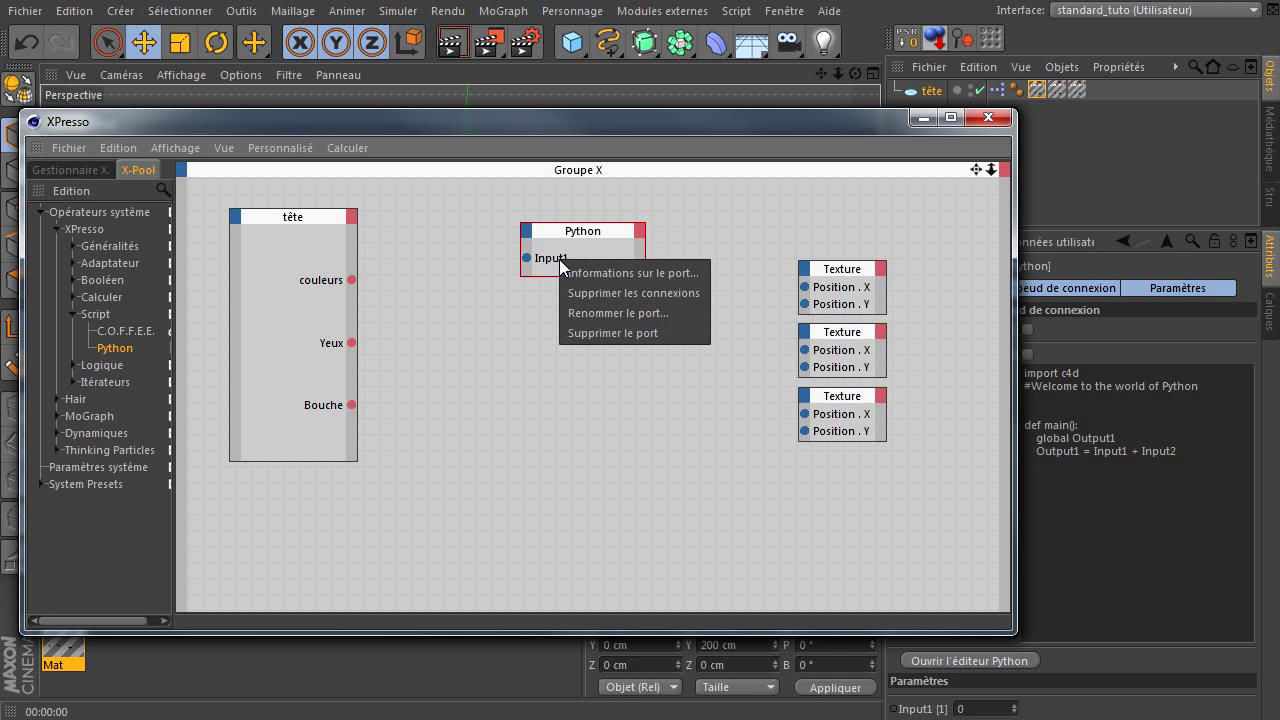
{"action": "left_click", "coordinate": [592, 314]}
{"action": "type", "text": "couleur"}
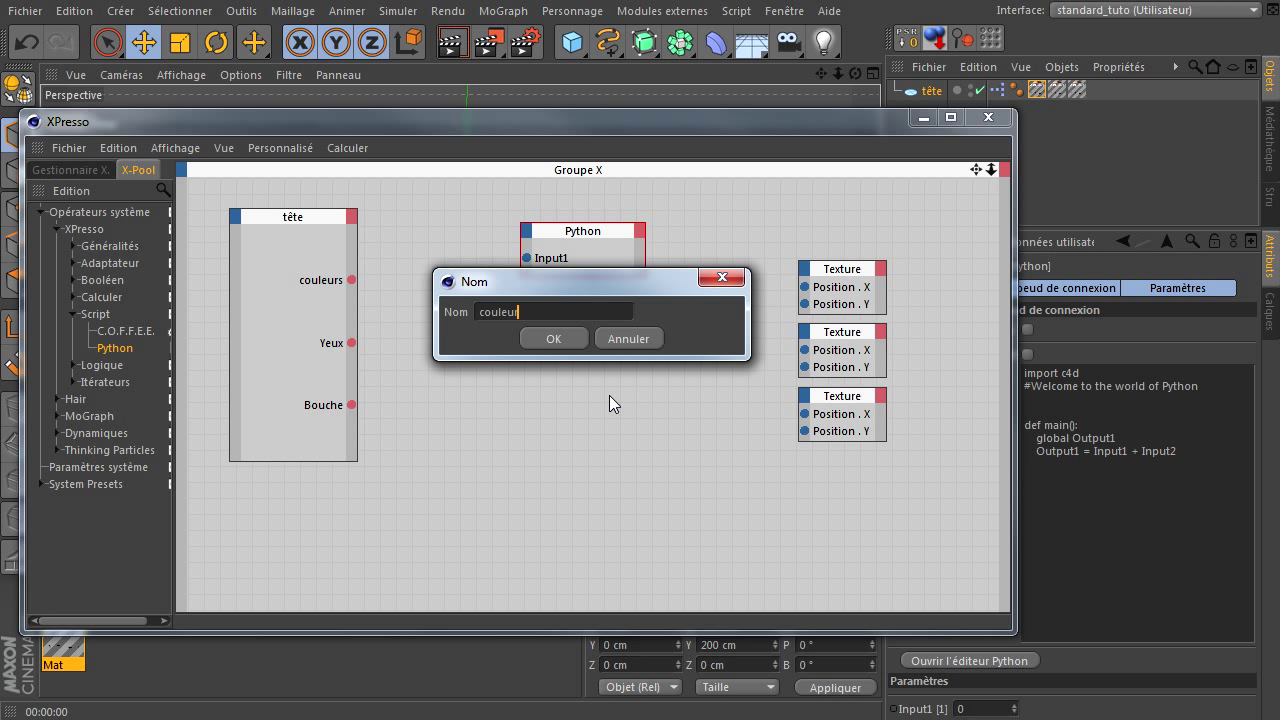
{"action": "left_click", "coordinate": [556, 339]}
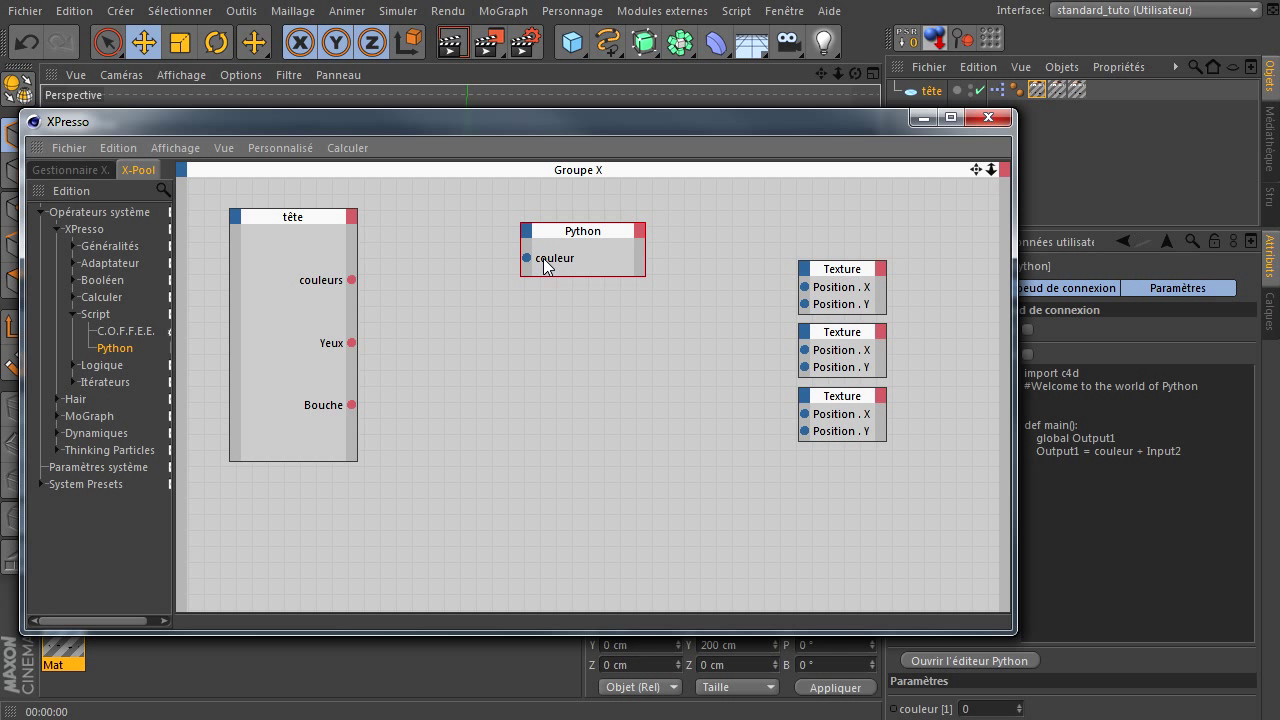
{"action": "right_click", "coordinate": [543, 258]}
{"action": "left_click", "coordinate": [569, 312]}
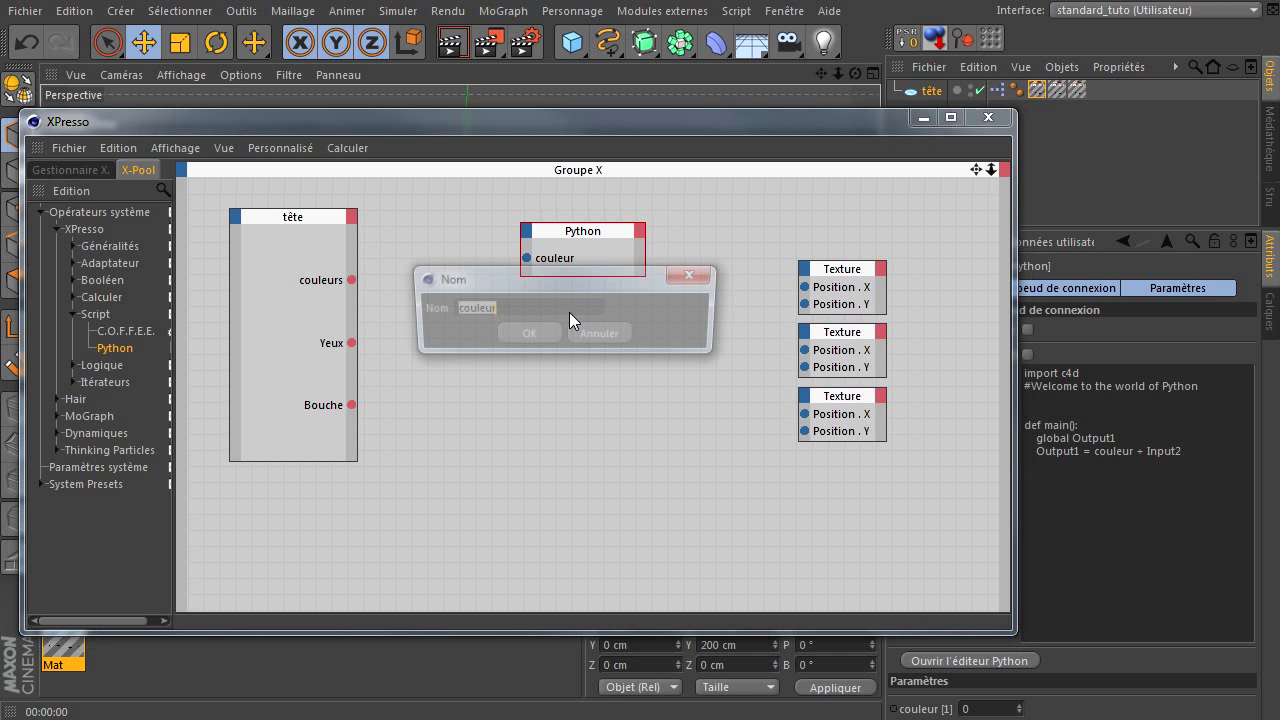
{"action": "key", "text": "Home"}
{"action": "key", "text": "shift+Right"}
{"action": "type", "text": "C"}
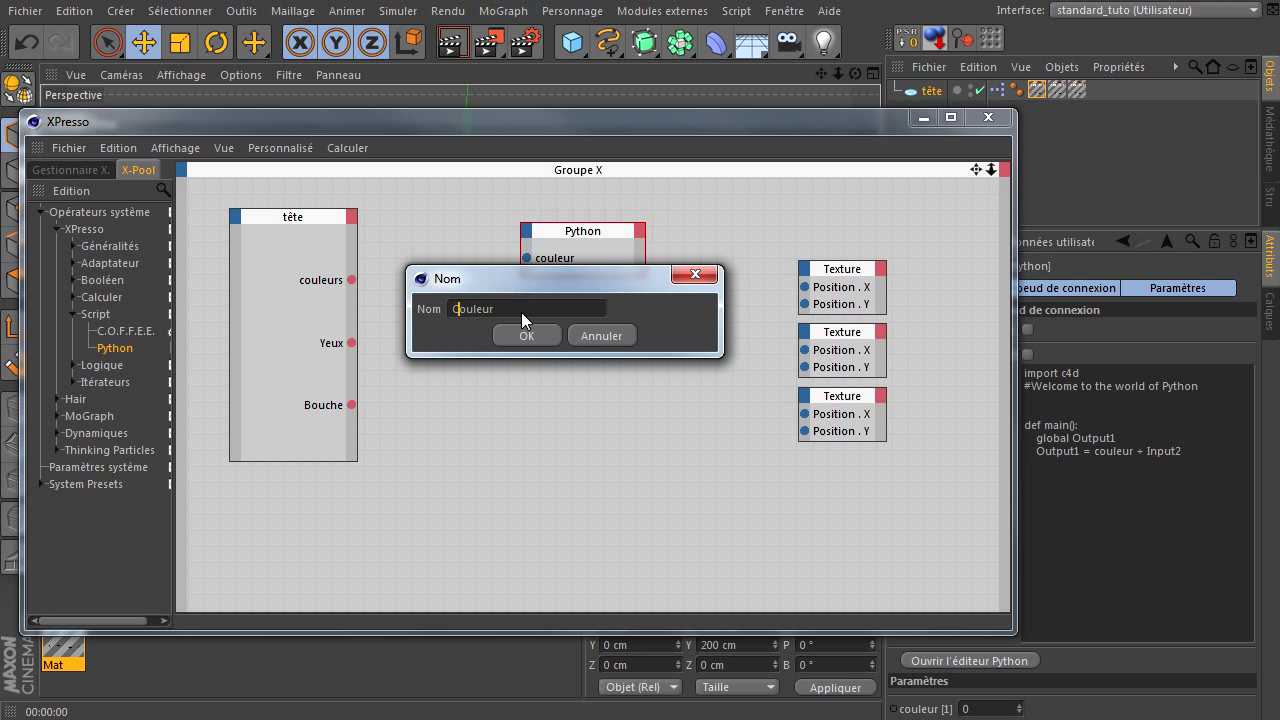
{"action": "left_click", "coordinate": [535, 335]}
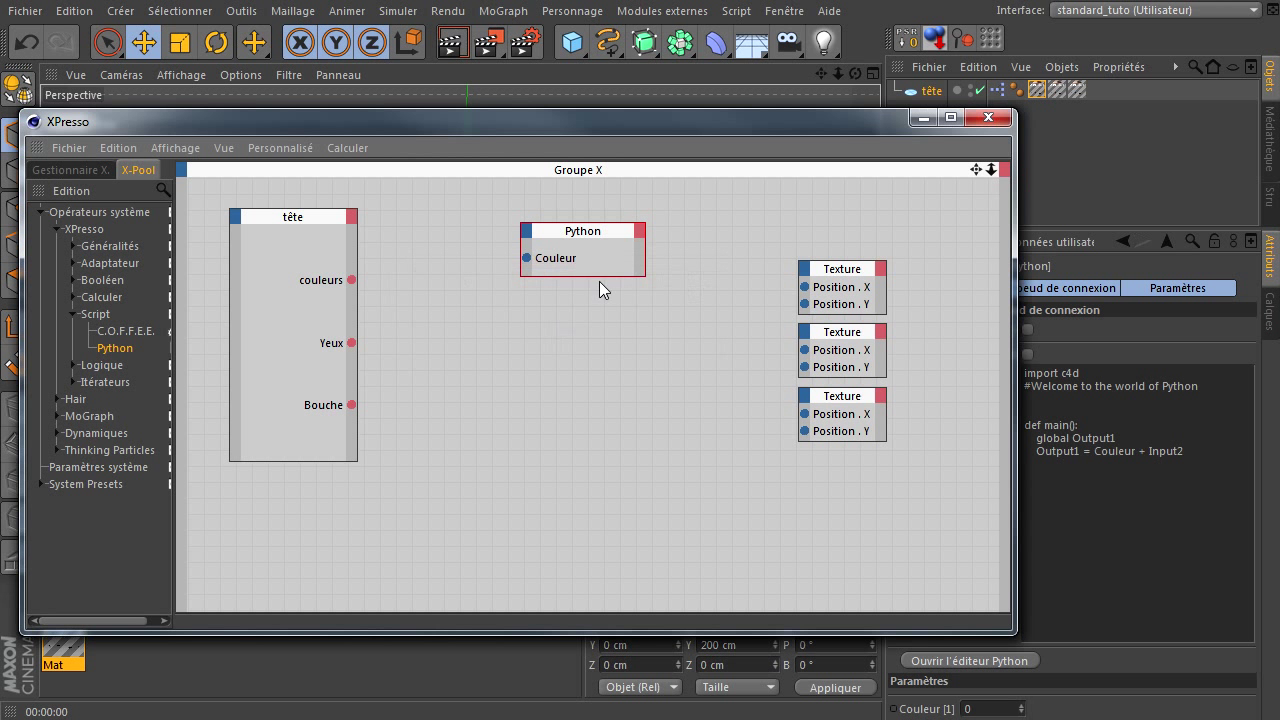
Step: Add two integer (Entier) output ports, Output1 and Output2, to the Python node
{"action": "left_click", "coordinate": [641, 230]}
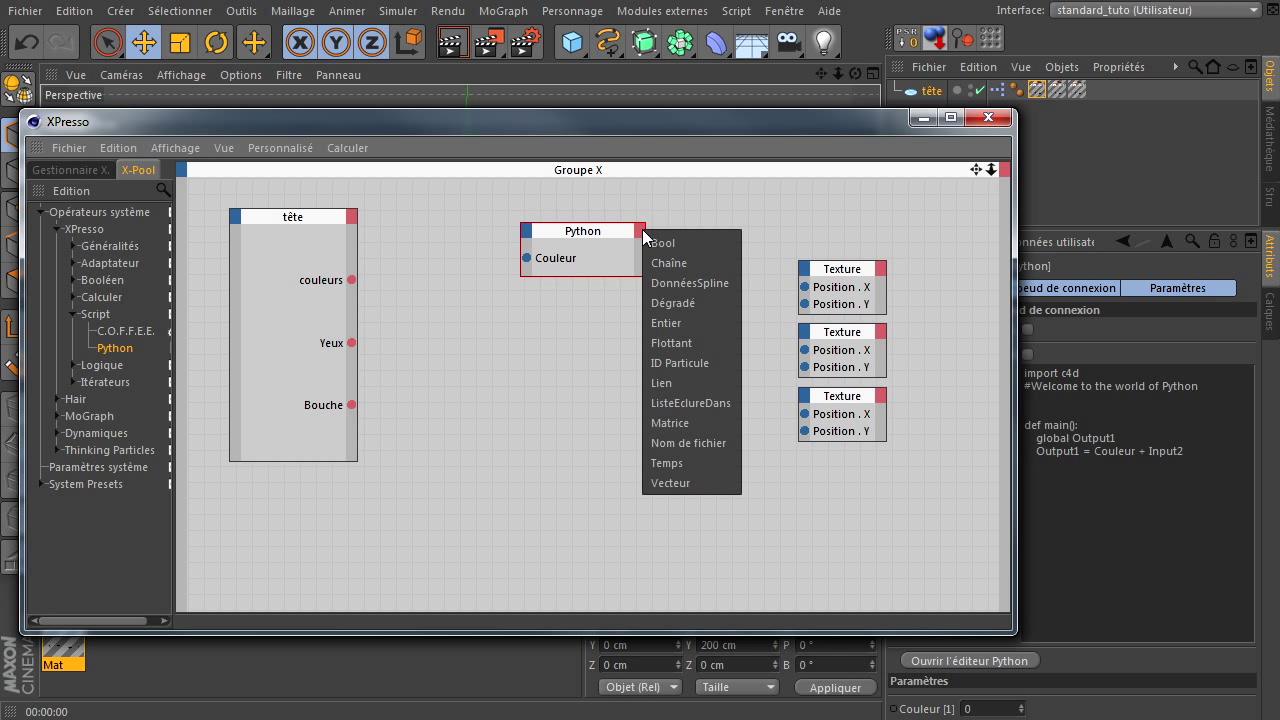
{"action": "left_click", "coordinate": [669, 322]}
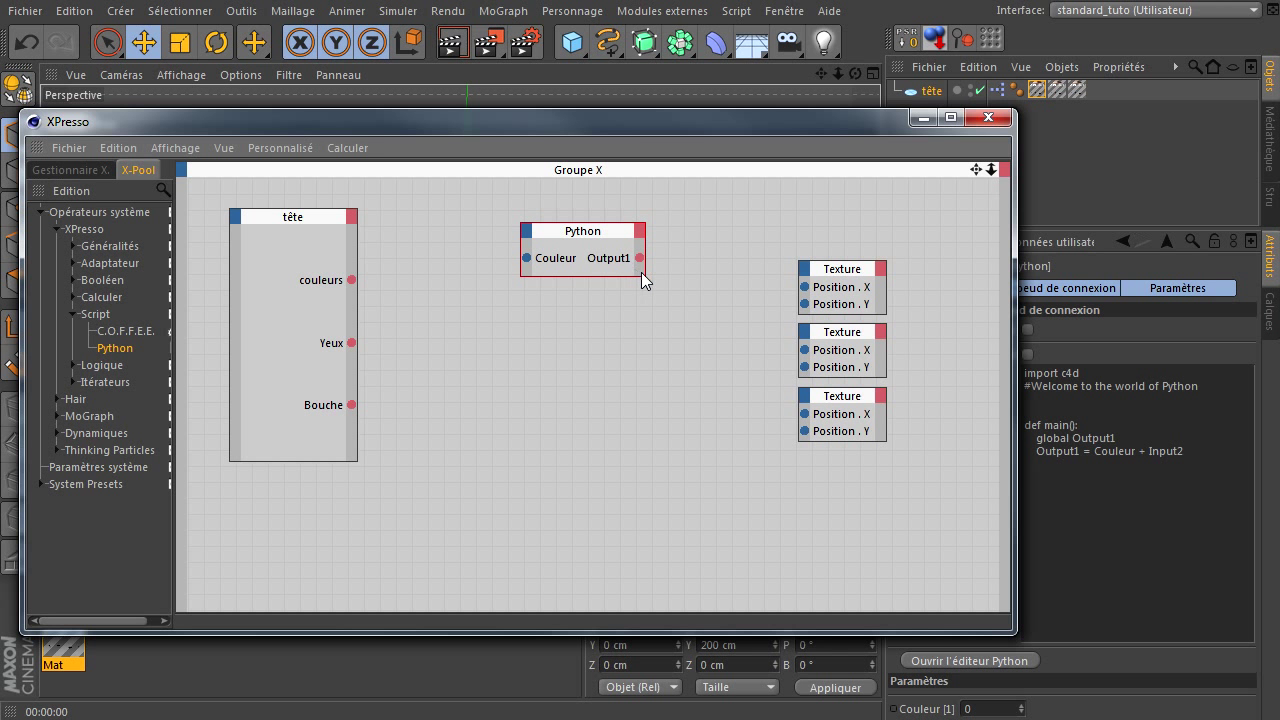
{"action": "left_click_drag", "start_coordinate": [643, 274], "coordinate": [678, 276]}
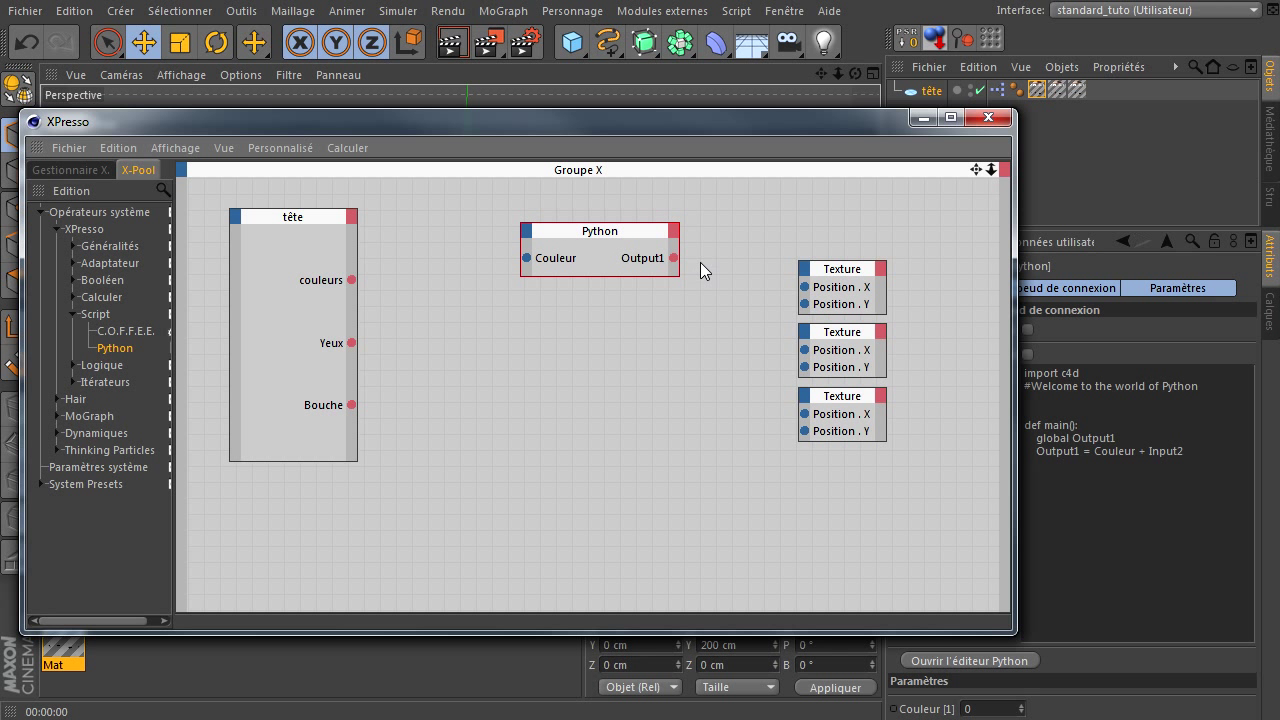
{"action": "left_click", "coordinate": [674, 227]}
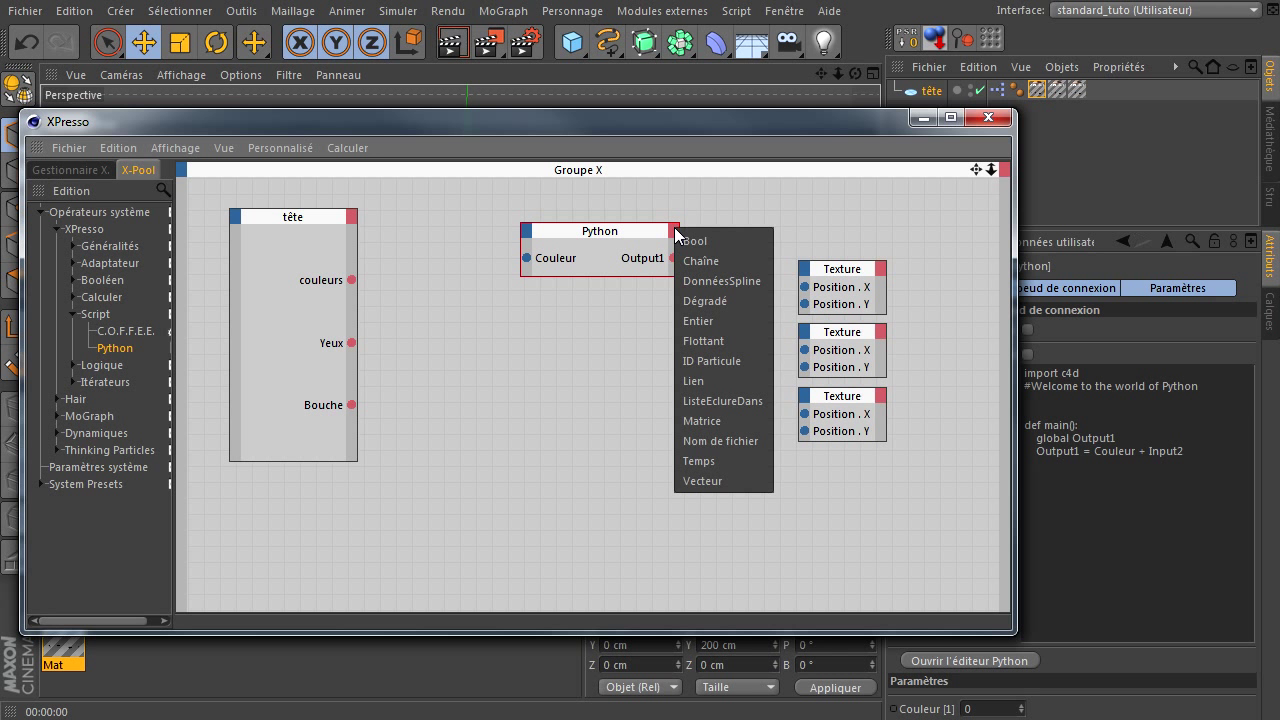
{"action": "left_click", "coordinate": [695, 316]}
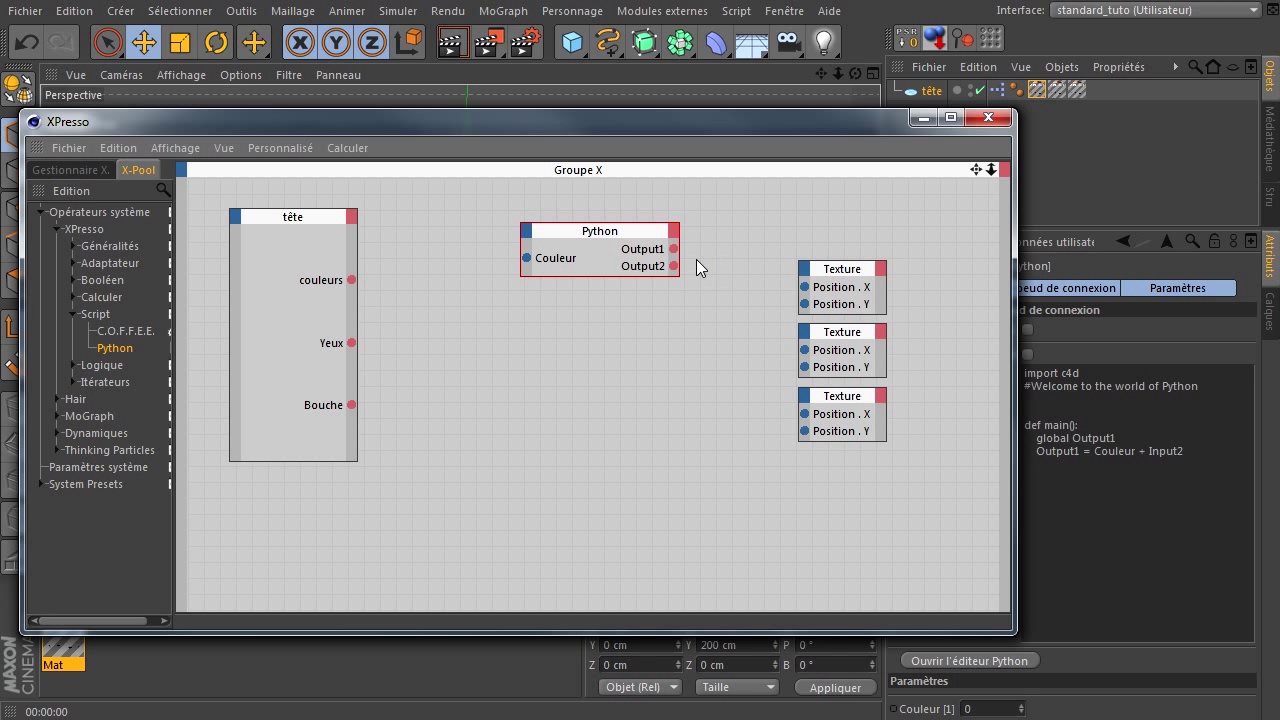
Step: Rearrange the Python and tête nodes and narrow the XPresso window
{"action": "left_click_drag", "start_coordinate": [600, 238], "coordinate": [555, 243]}
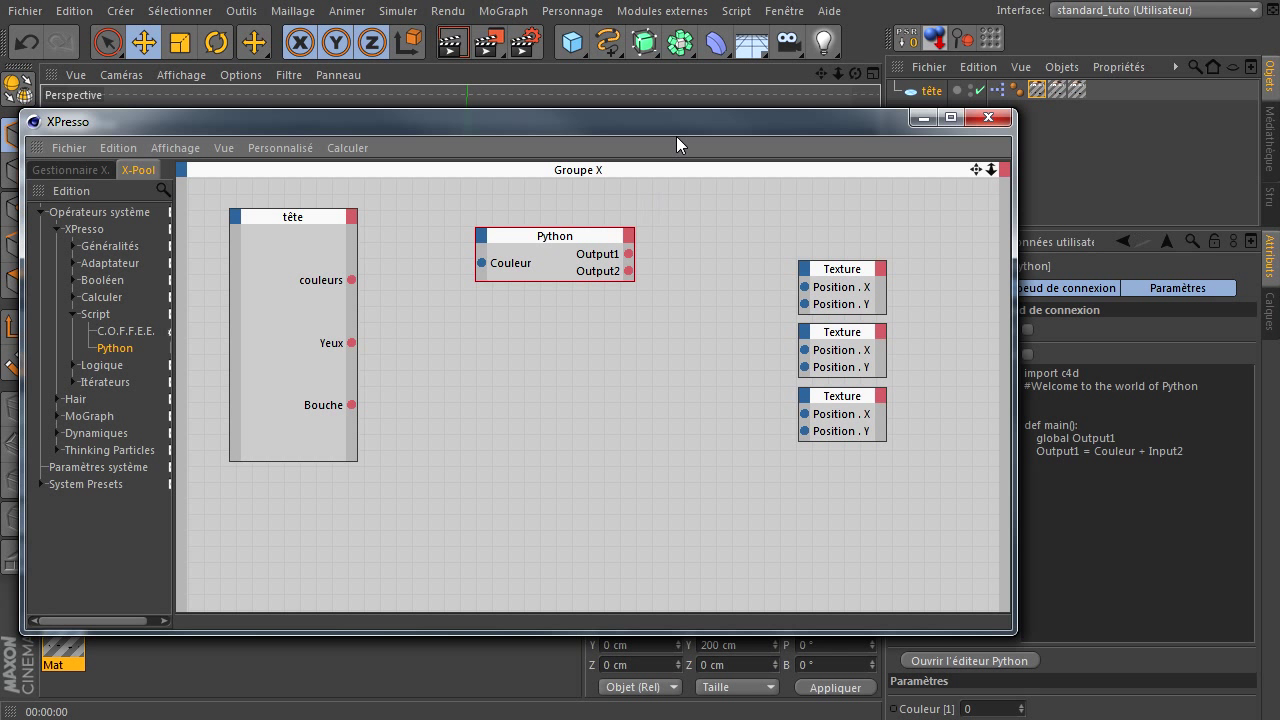
{"action": "left_click_drag", "start_coordinate": [682, 122], "coordinate": [600, 84]}
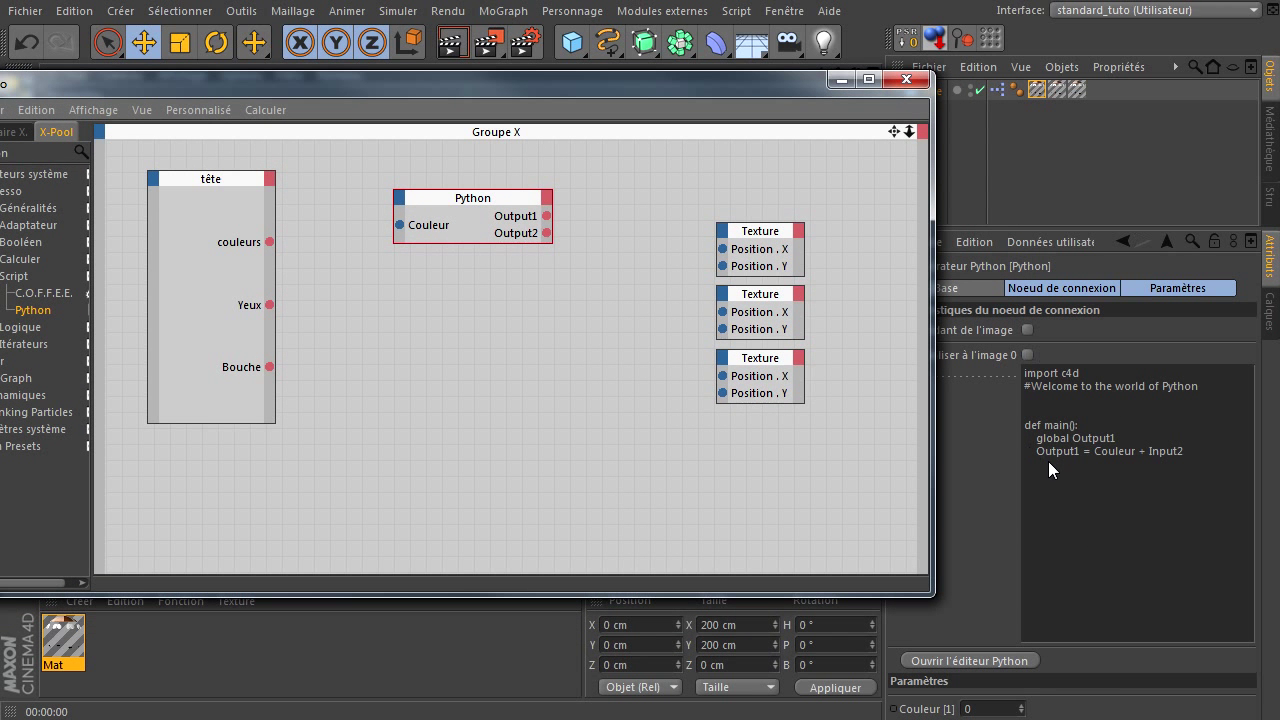
{"action": "left_click_drag", "start_coordinate": [933, 183], "coordinate": [801, 214]}
{"action": "left_click_drag", "start_coordinate": [135, 180], "coordinate": [177, 183]}
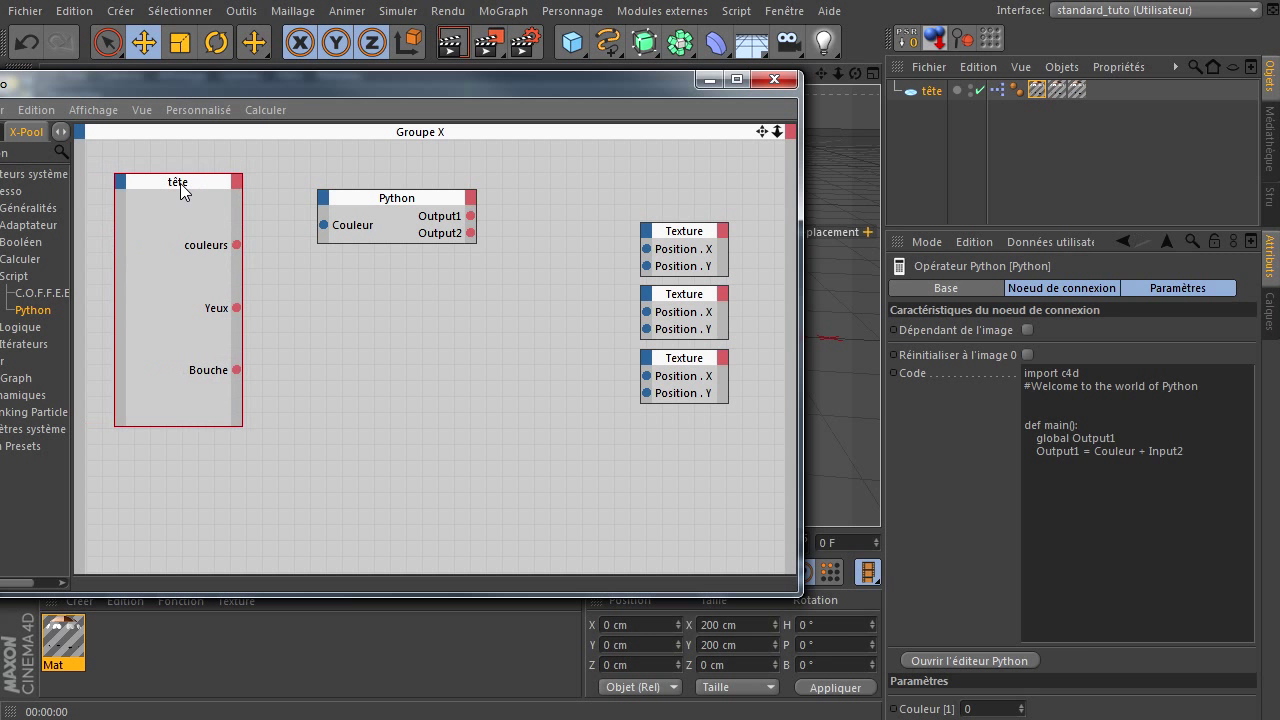
{"action": "left_click", "coordinate": [388, 209]}
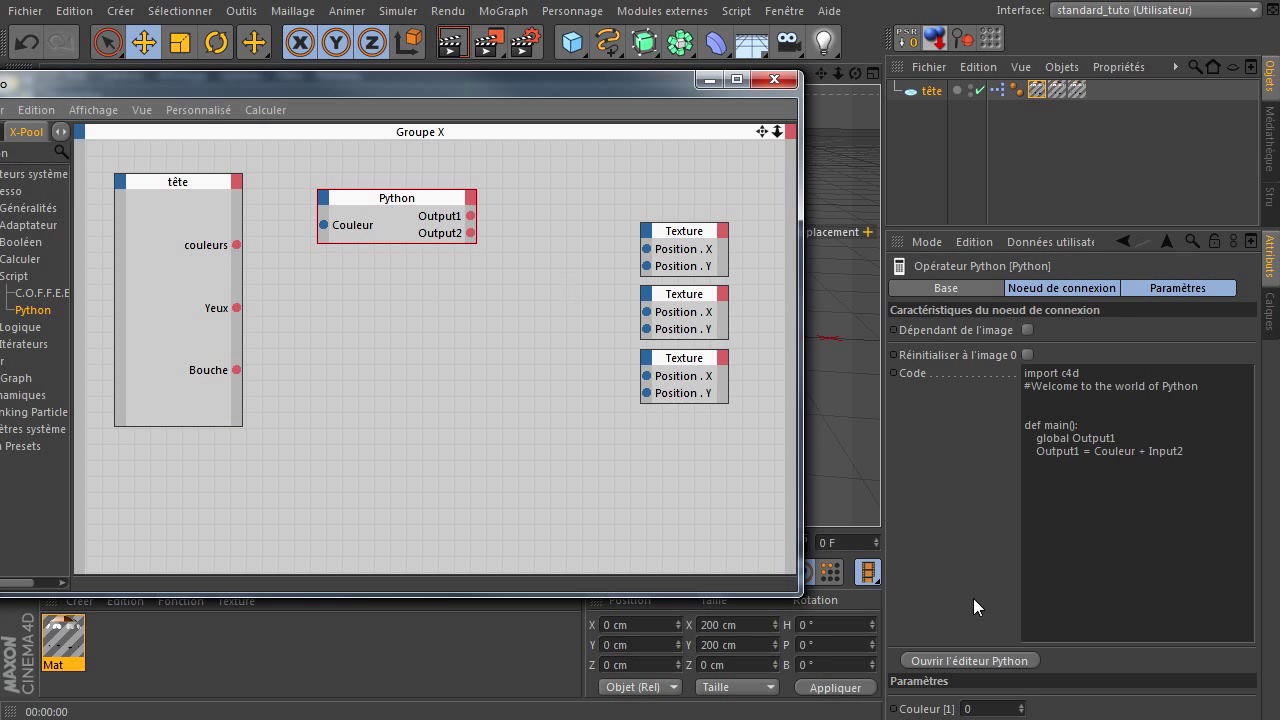
Step: Open the Python script in the expression editor and delete one of the blank lines
{"action": "left_click", "coordinate": [973, 662]}
{"action": "mouse_move", "coordinate": [970, 111]}
{"action": "left_mouse_down"}
{"action": "mouse_move", "coordinate": [774, 117]}
{"action": "mouse_move", "coordinate": [693, 146]}
{"action": "left_mouse_up"}
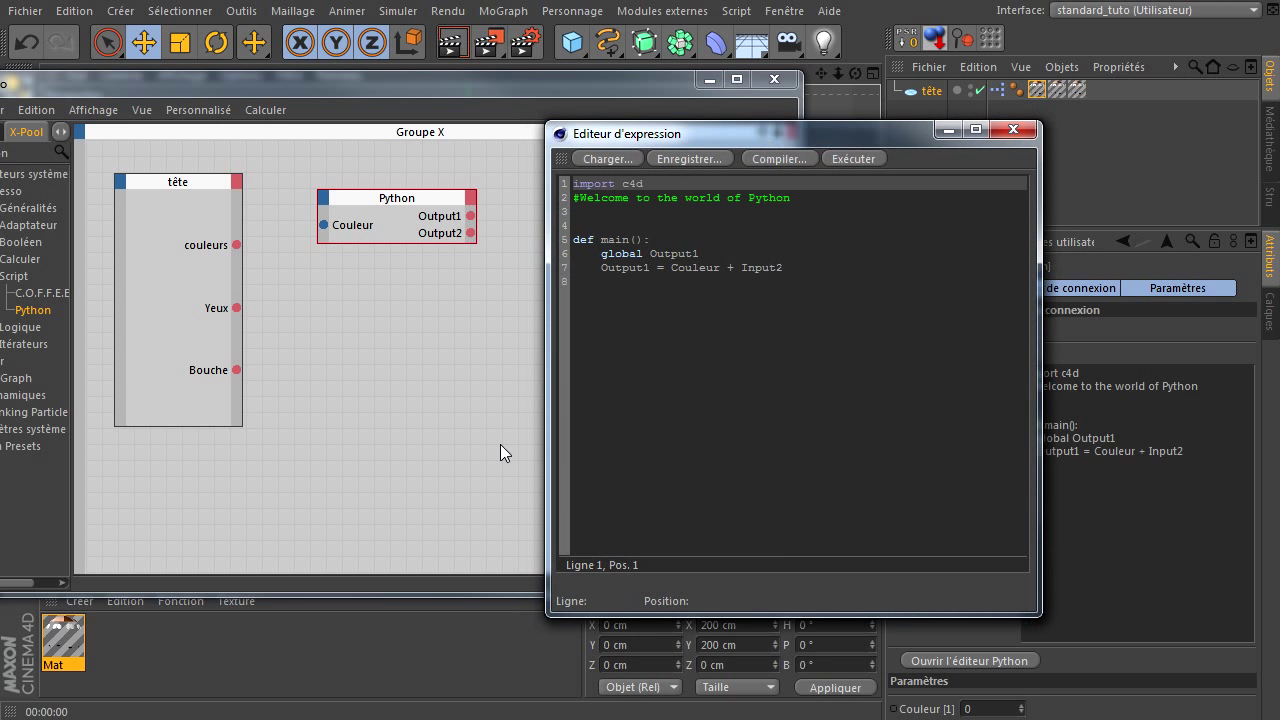
{"action": "left_click", "coordinate": [777, 255]}
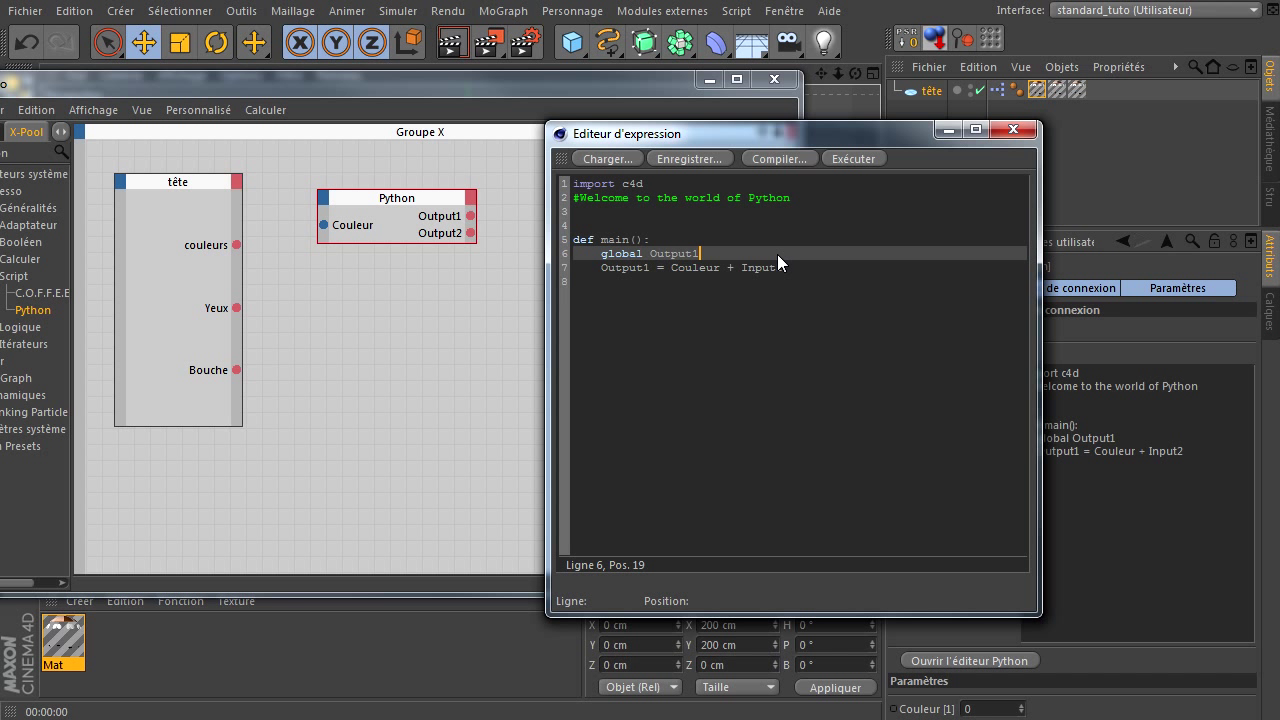
{"action": "key", "text": "Up"}
{"action": "key", "text": "Up"}
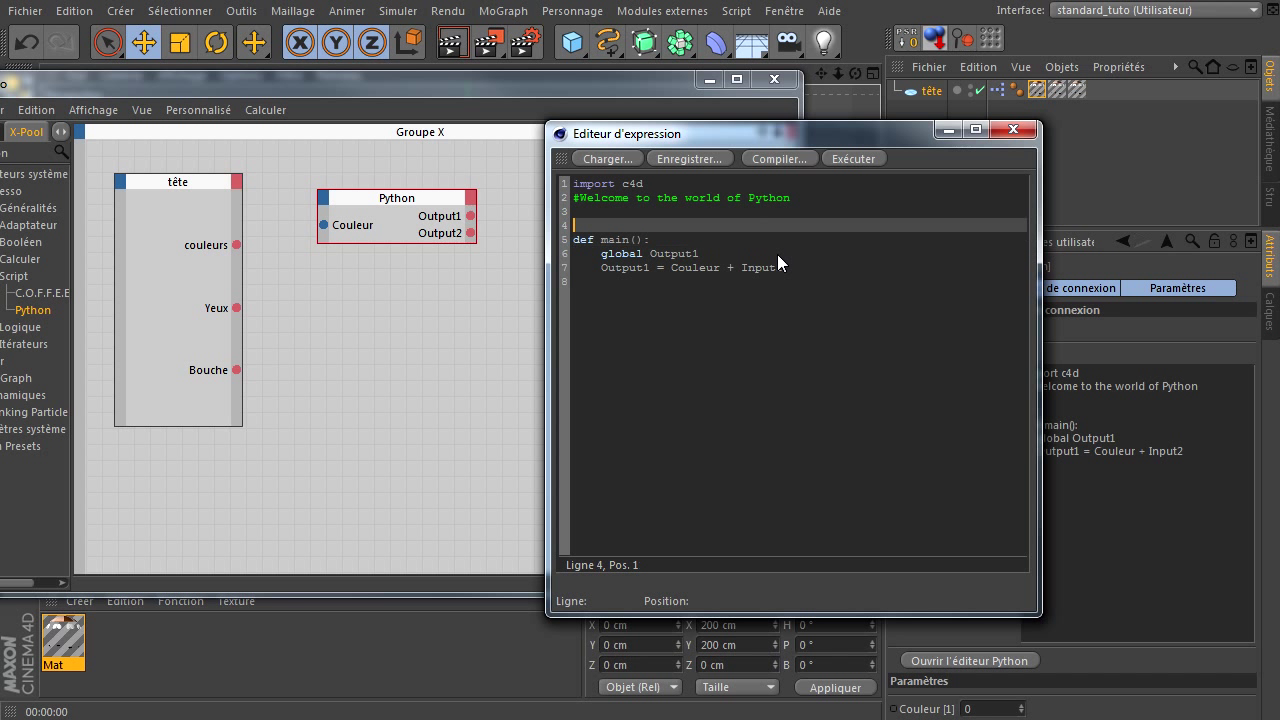
{"action": "key", "text": "Up"}
{"action": "key", "text": "Delete"}
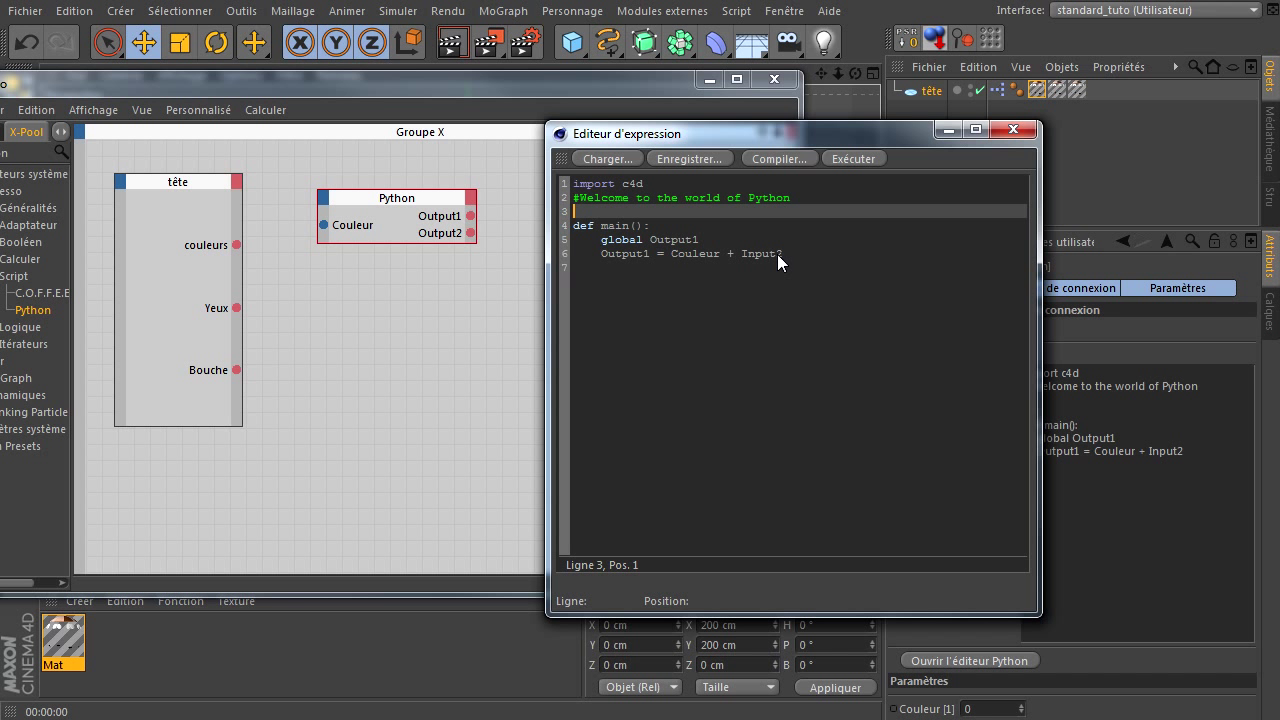
{"action": "key", "text": "Up"}
{"action": "key", "text": "Up"}
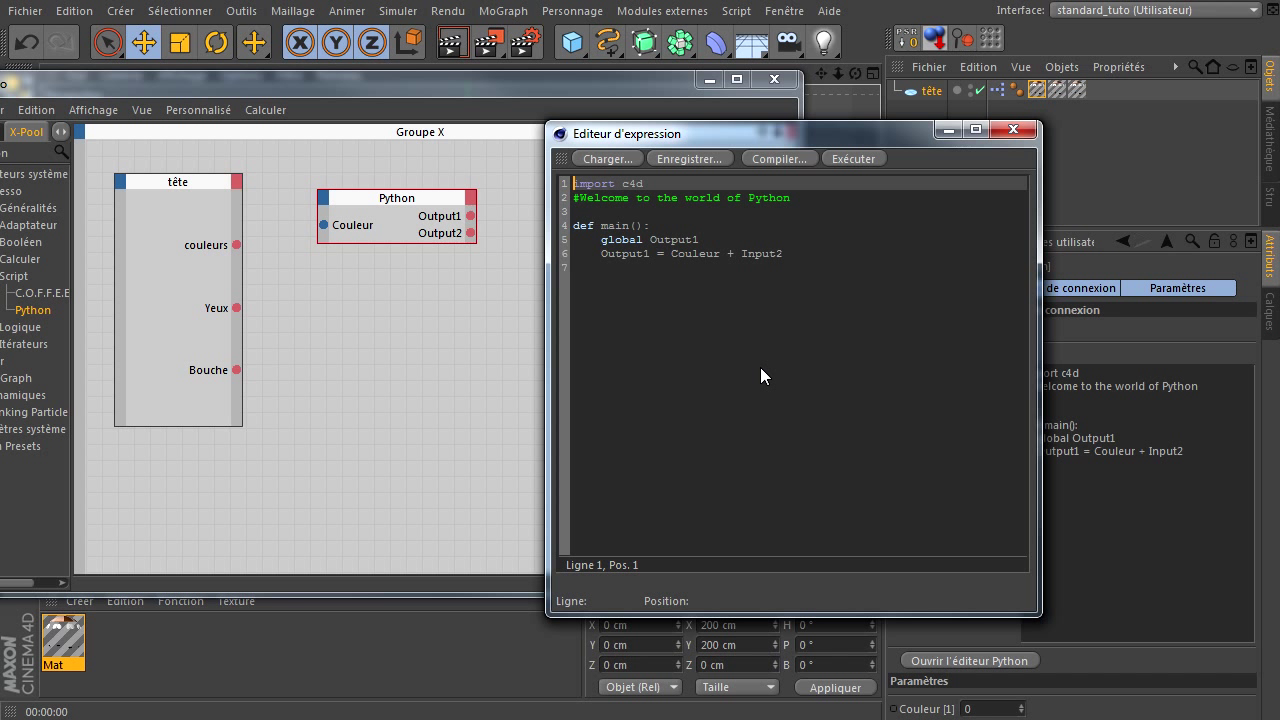
Step: Delete the '#Welcome to the world of Python' comment and the empty line after it
{"action": "left_click_drag", "start_coordinate": [490, 80], "coordinate": [574, 95]}
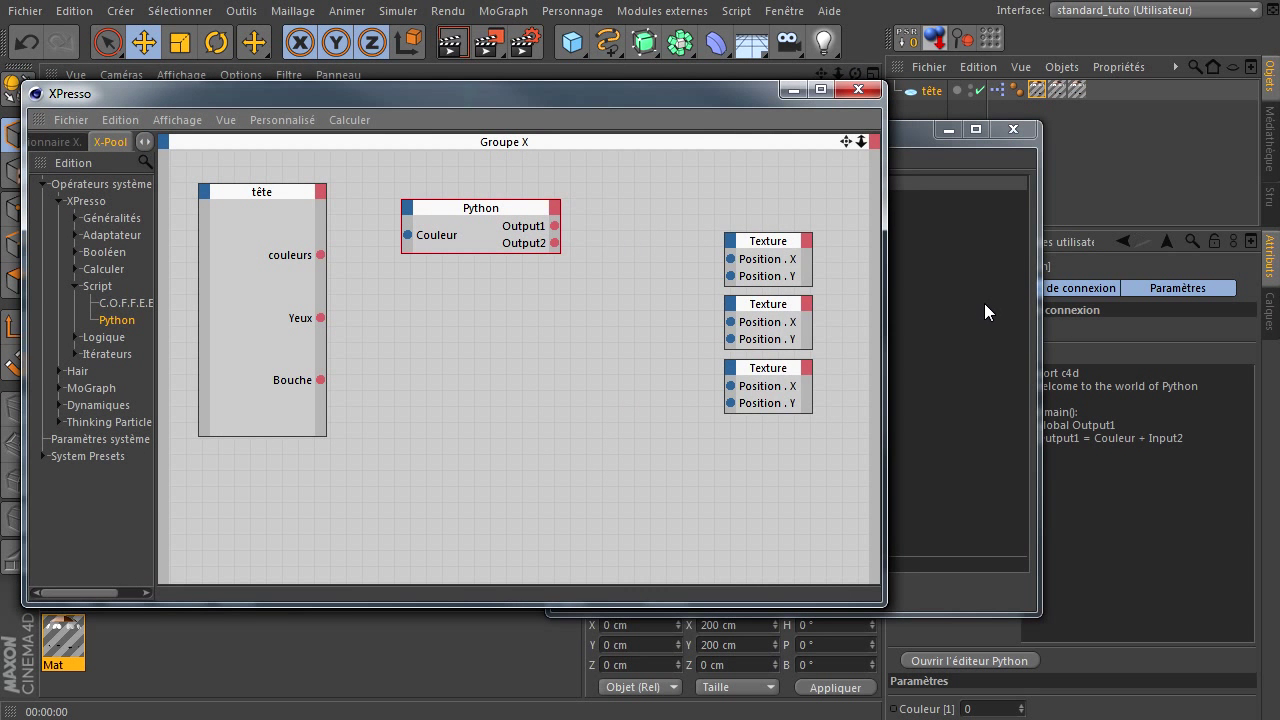
{"action": "left_click", "coordinate": [864, 300]}
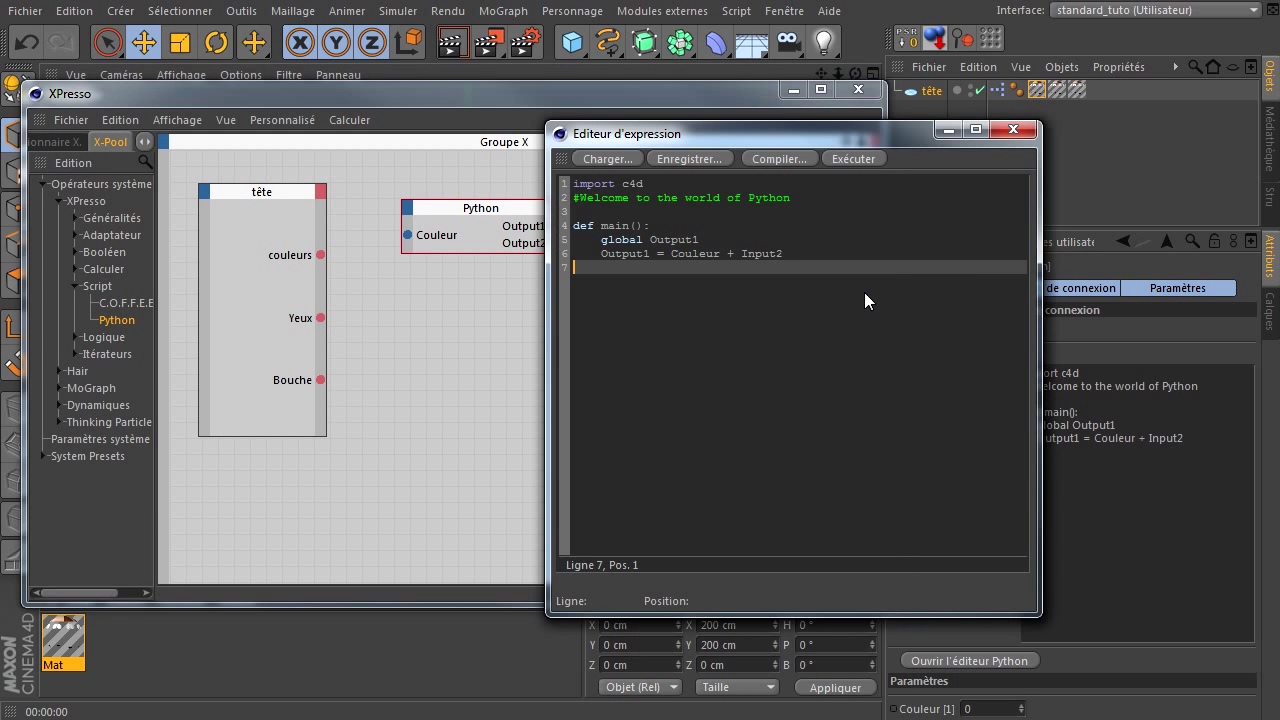
{"action": "left_click", "coordinate": [853, 195]}
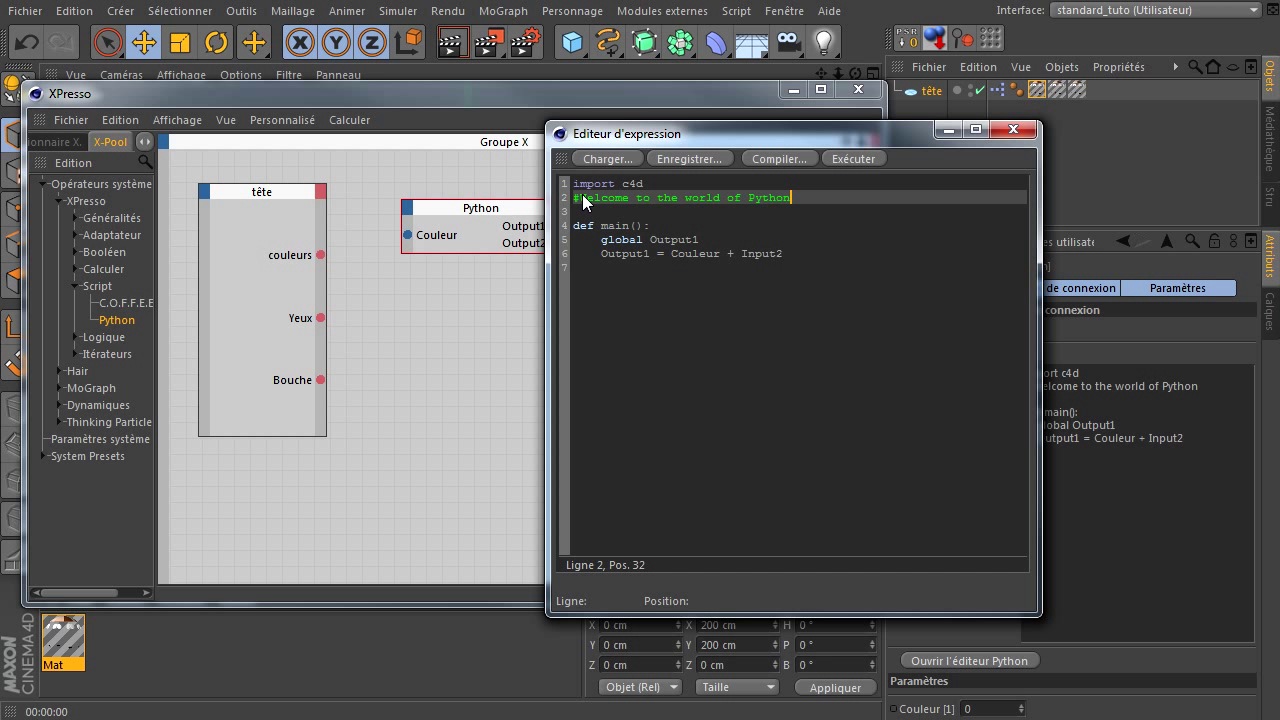
{"action": "left_click", "coordinate": [644, 182]}
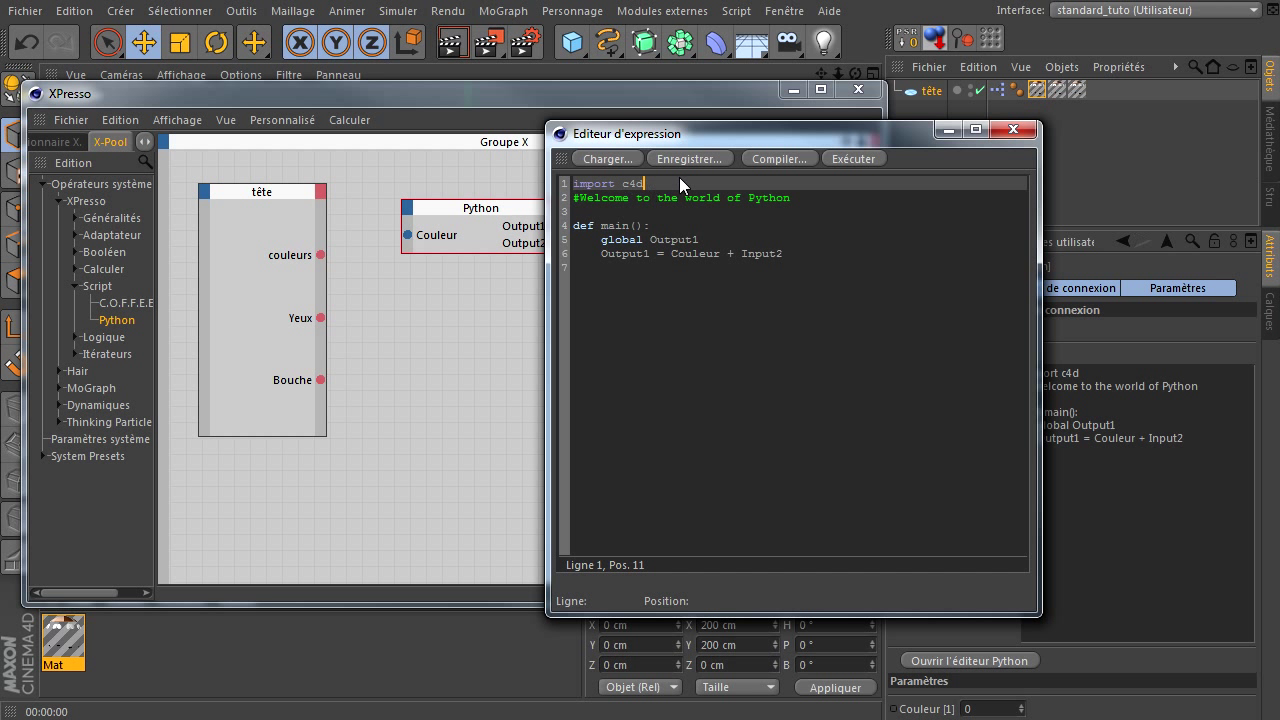
{"action": "left_click", "coordinate": [833, 193]}
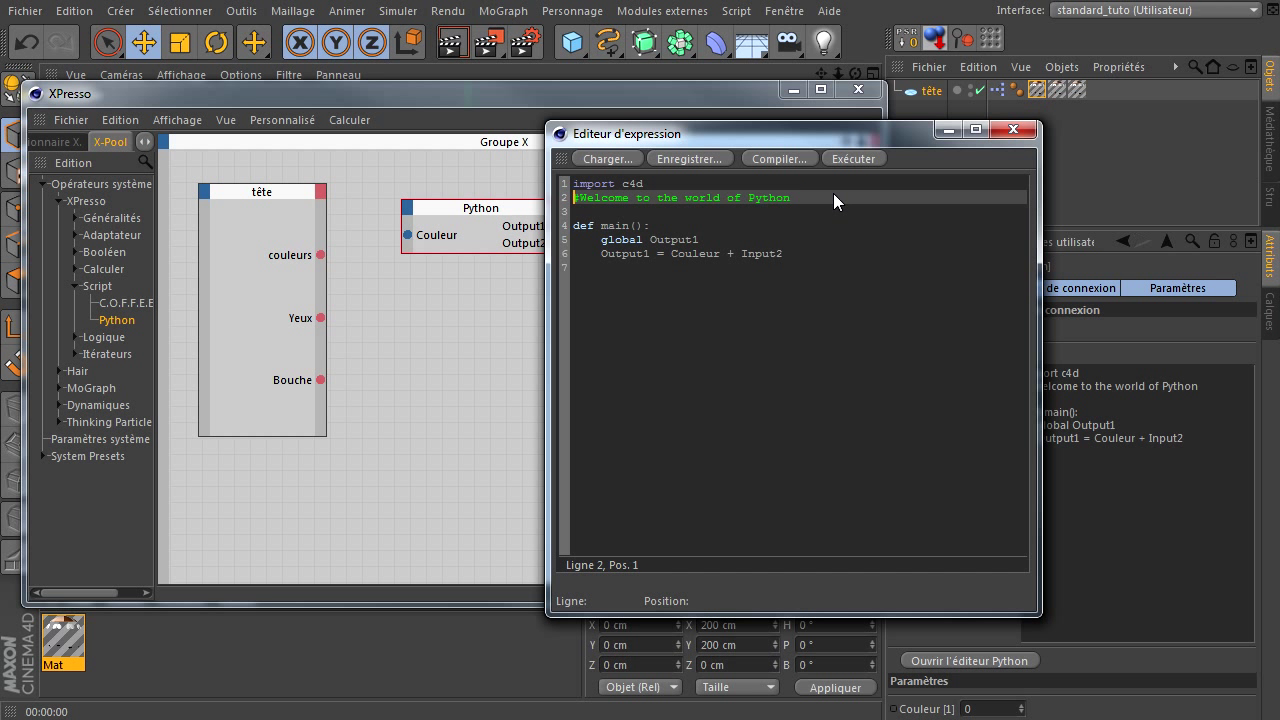
{"action": "key", "text": "shift+Home"}
{"action": "key", "text": "BackSpace"}
{"action": "key", "text": "Delete"}
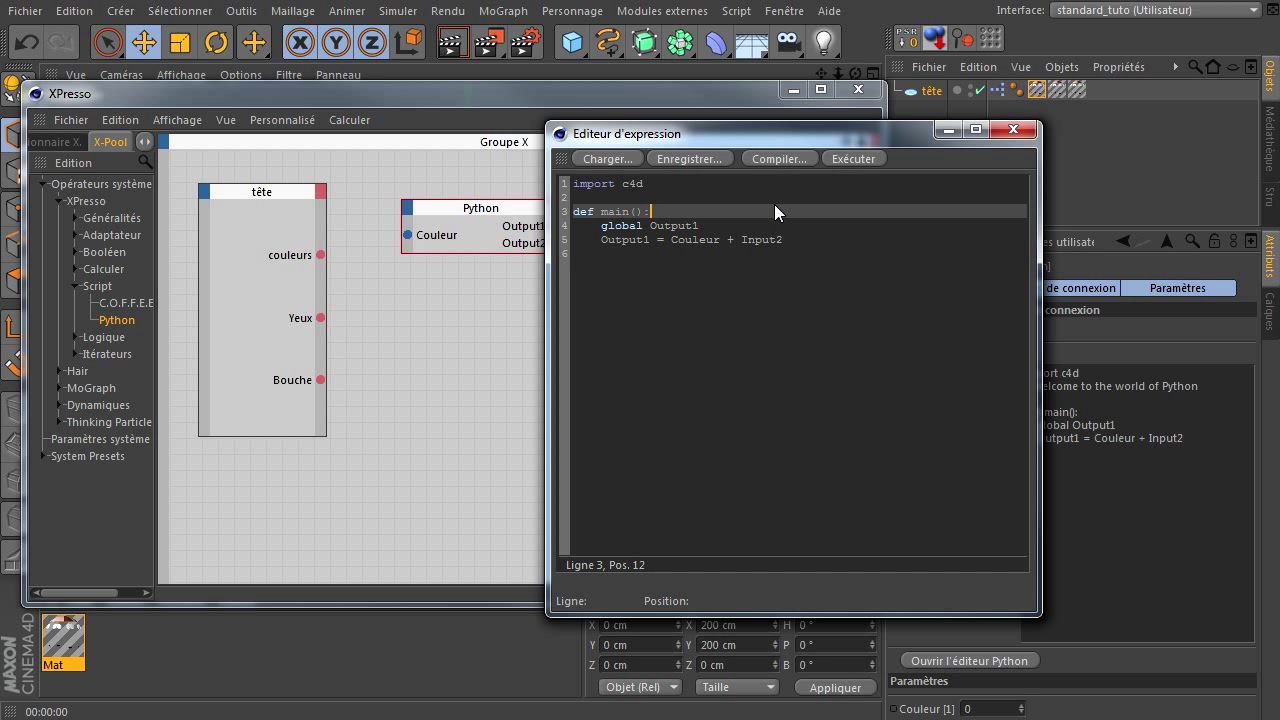
Step: Move the cursor to the end of Output1 on the global declaration line
{"action": "key", "text": "Down"}
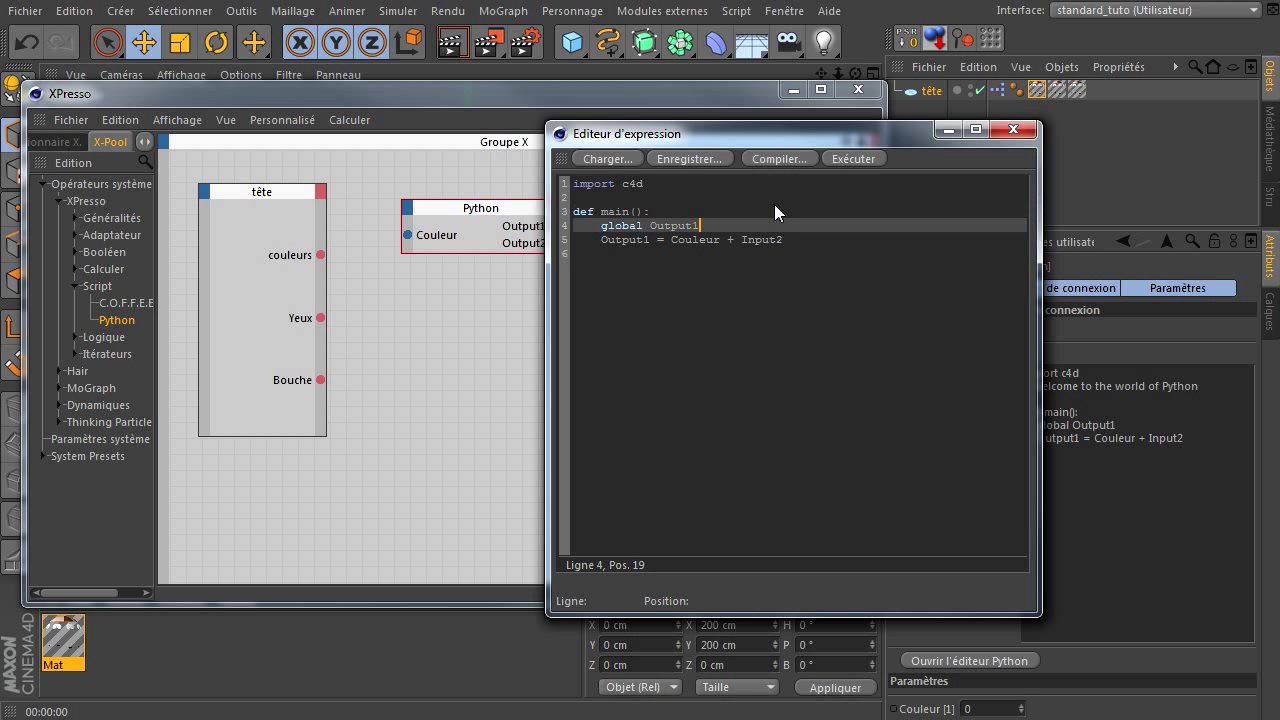
{"action": "key", "text": "Home"}
{"action": "key", "text": "Down"}
{"action": "key", "text": "Right"}
{"action": "key", "text": "Right"}
{"action": "key", "text": "Right"}
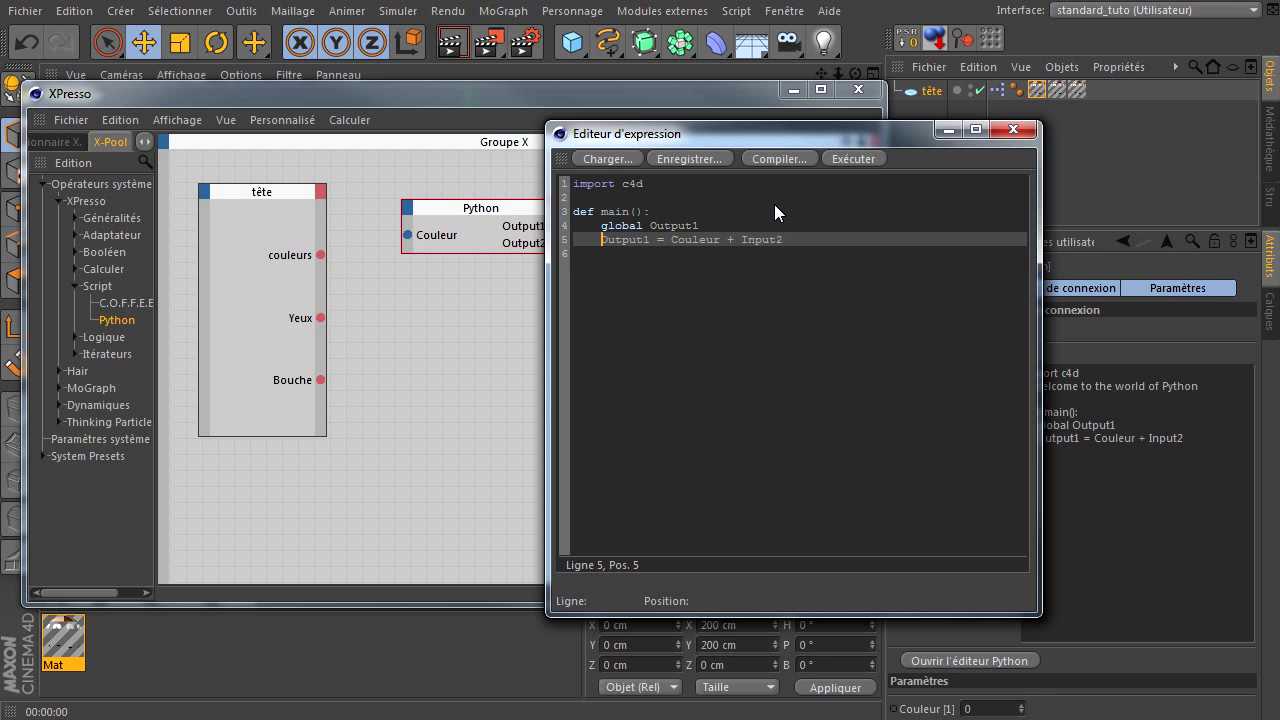
{"action": "key", "text": "Up"}
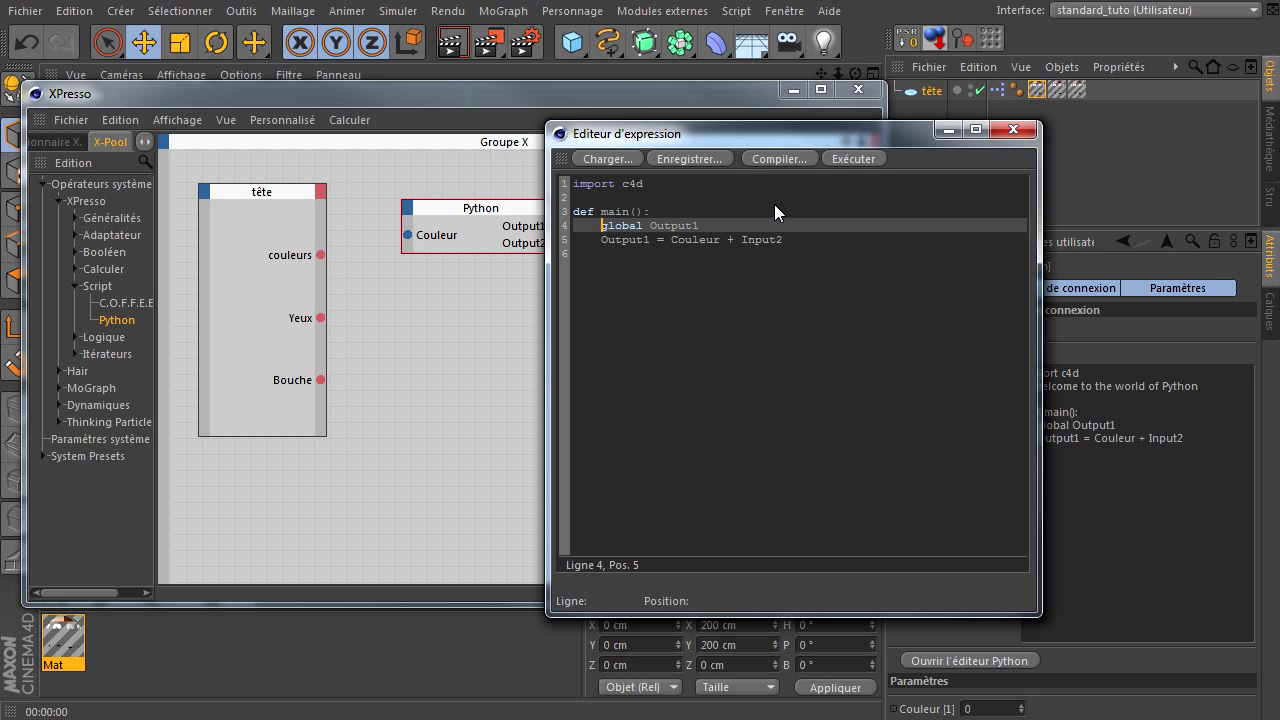
{"action": "key", "text": "Right"}
{"action": "key", "text": "Right"}
{"action": "key", "text": "Right"}
{"action": "left_click_drag", "start_coordinate": [757, 133], "coordinate": [815, 139]}
{"action": "left_click", "coordinate": [838, 231]}
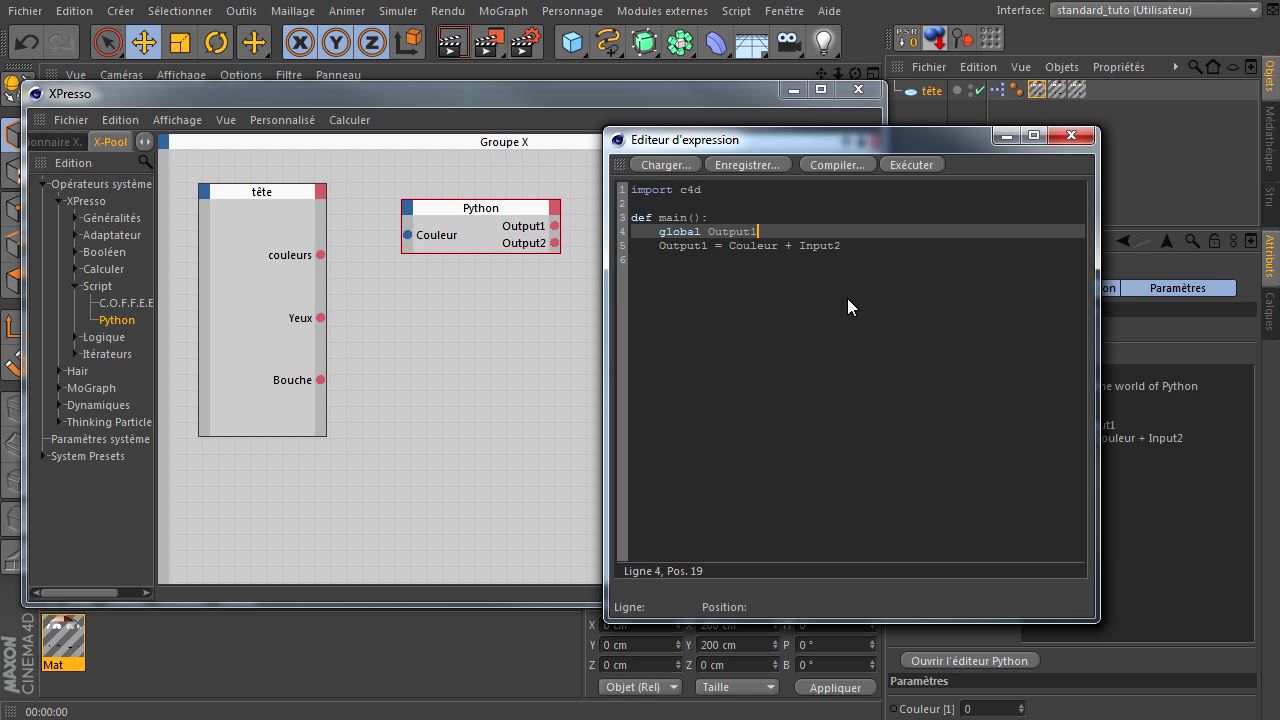
Step: Add ', Output2' to the global line and delete the old 'Output1 = Couleur + Input2' line
{"action": "type", "text": ","}
{"action": "type", "text": " Output2"}
{"action": "left_click", "coordinate": [859, 247]}
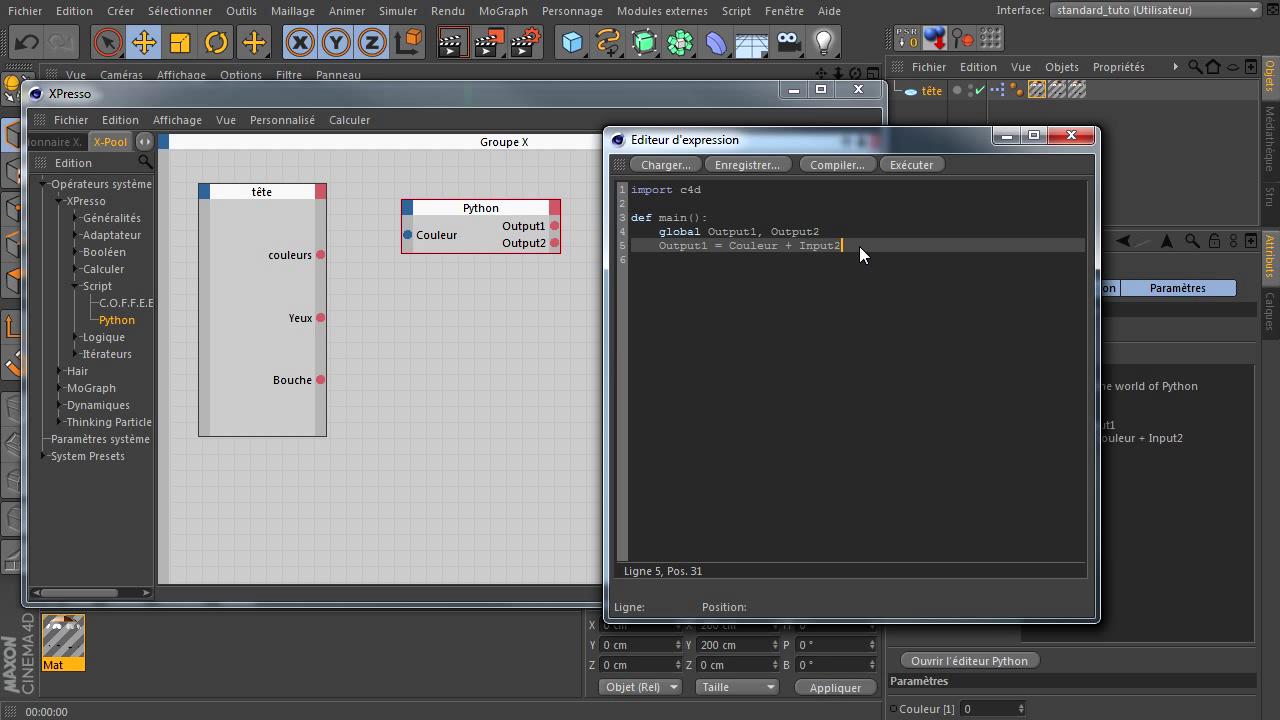
{"action": "key", "text": "shift+Home"}
{"action": "key", "text": "BackSpace"}
Step: Write 'if Couleur == 0:' with 'Output1 = 300' and 'Output2 = -300' beneath it
{"action": "key", "text": "Tab"}
{"action": "type", "text": "if"}
{"action": "type", "text": " Couleur"}
{"action": "type", "text": " =="}
{"action": "type", "text": " 0"}
{"action": "type", "text": ":"}
{"action": "key", "text": "Return"}
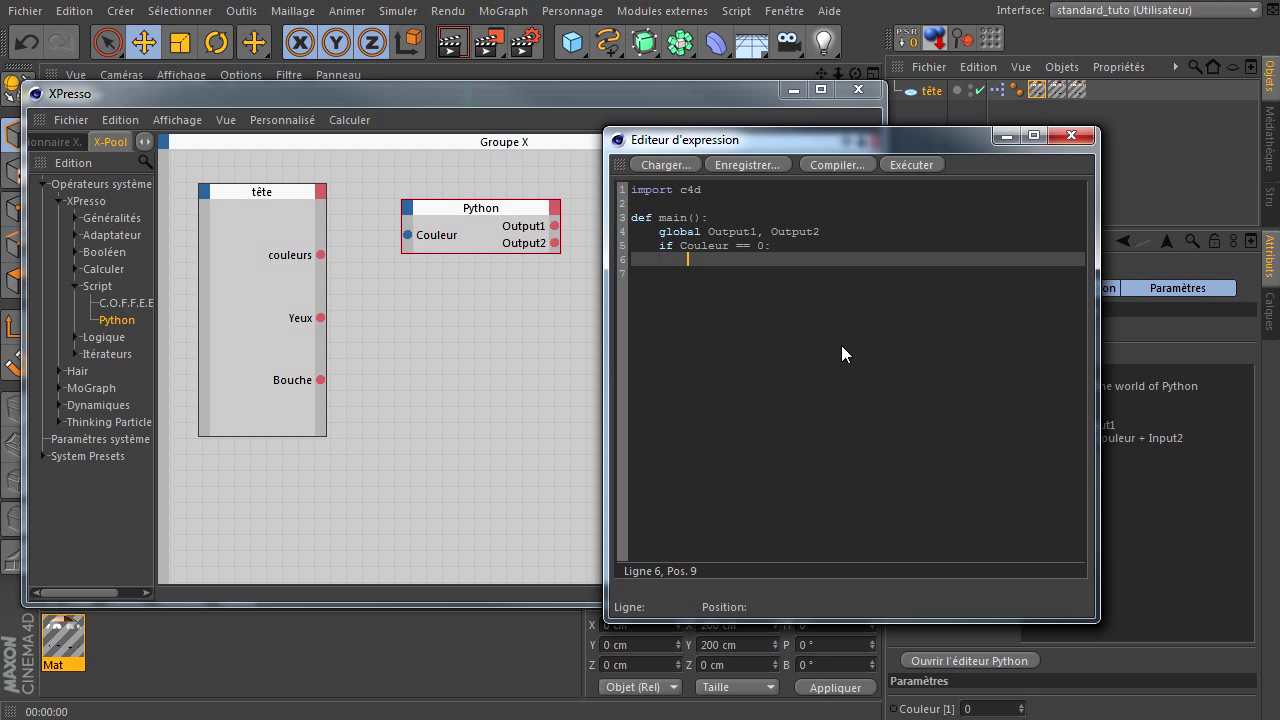
{"action": "type", "text": "Output1 "}
{"action": "type", "text": "= 3"}
{"action": "type", "text": "00"}
{"action": "key", "text": "Return"}
{"action": "type", "text": "Output2 = -300"}
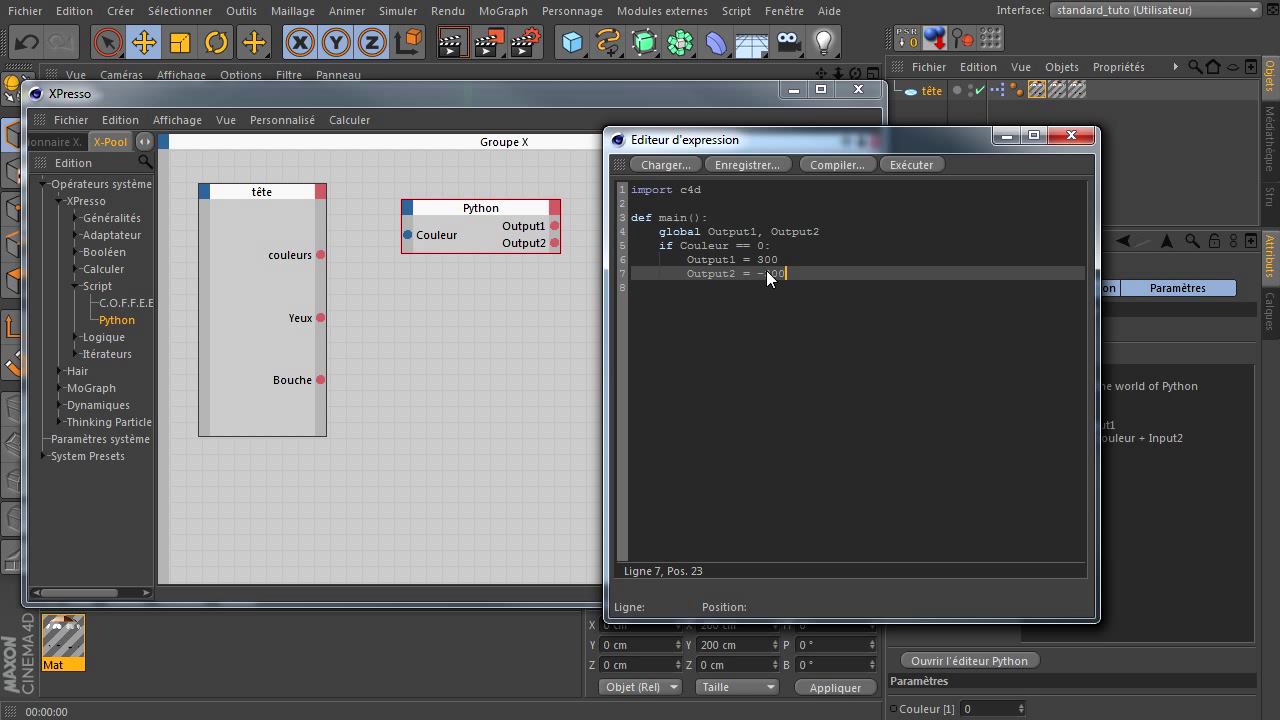
{"action": "left_click_drag", "start_coordinate": [850, 141], "coordinate": [602, 218]}
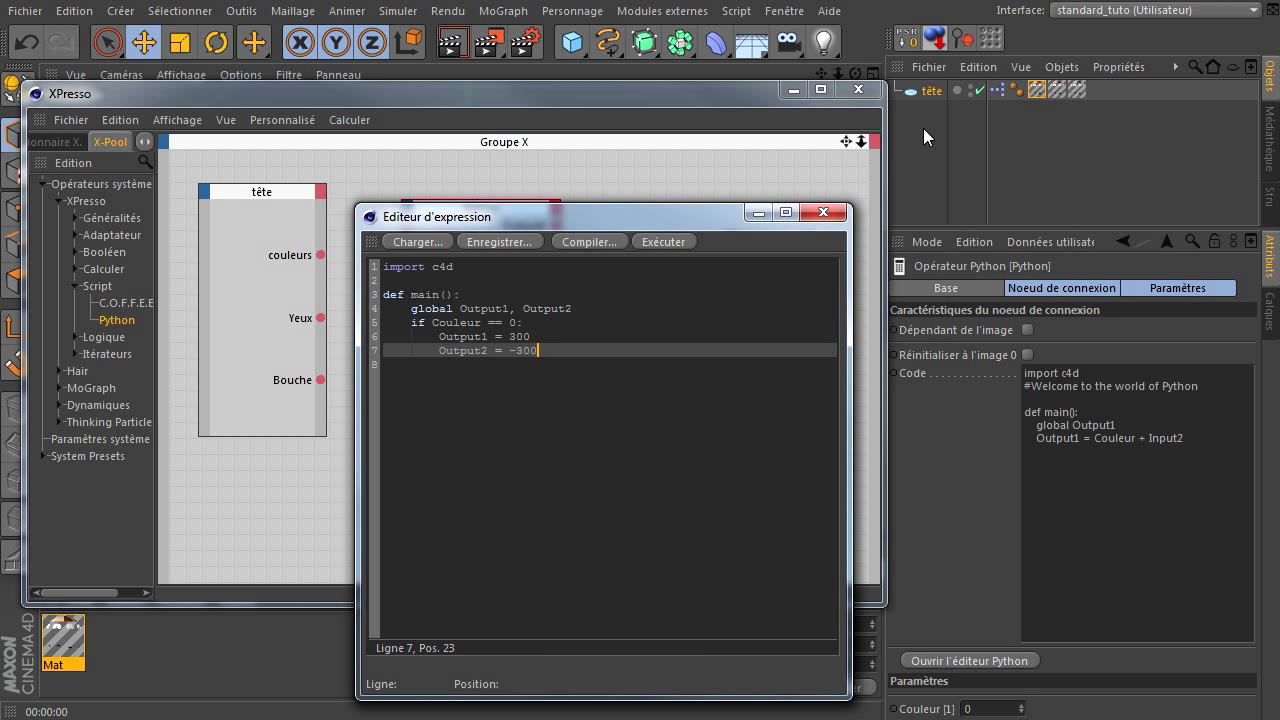
{"action": "left_click", "coordinate": [1036, 90]}
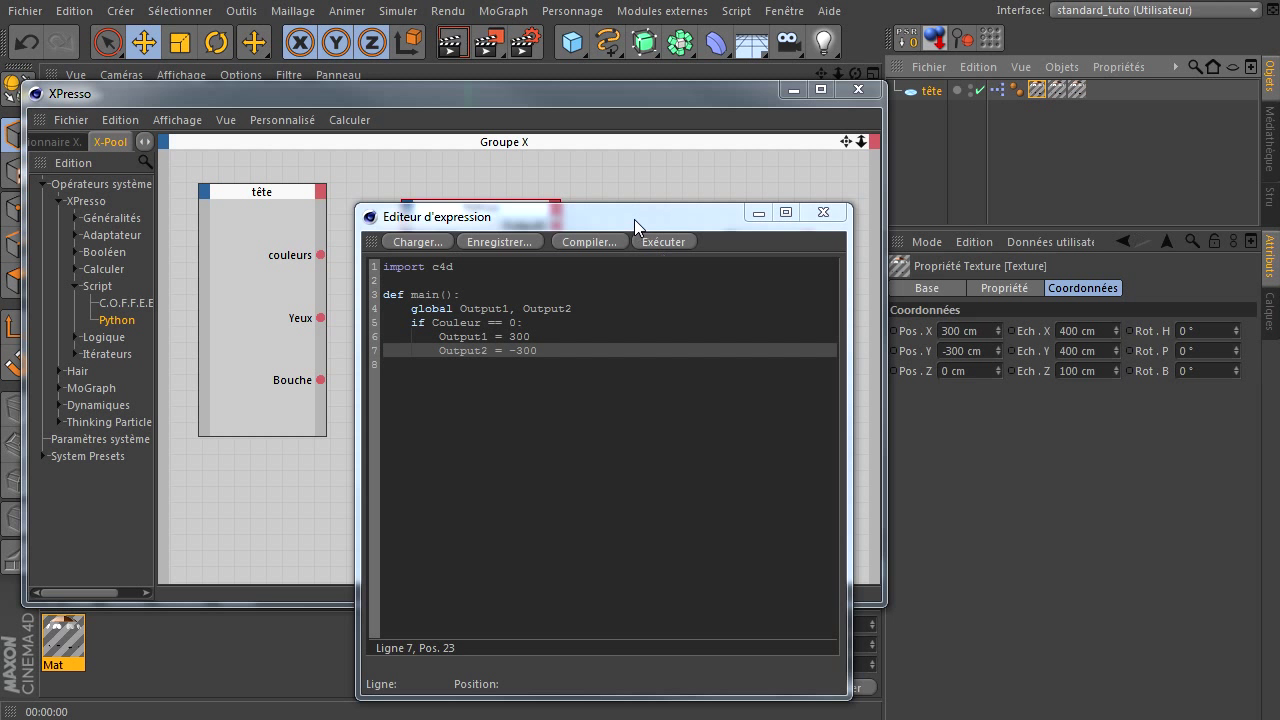
{"action": "left_click_drag", "start_coordinate": [634, 219], "coordinate": [838, 219]}
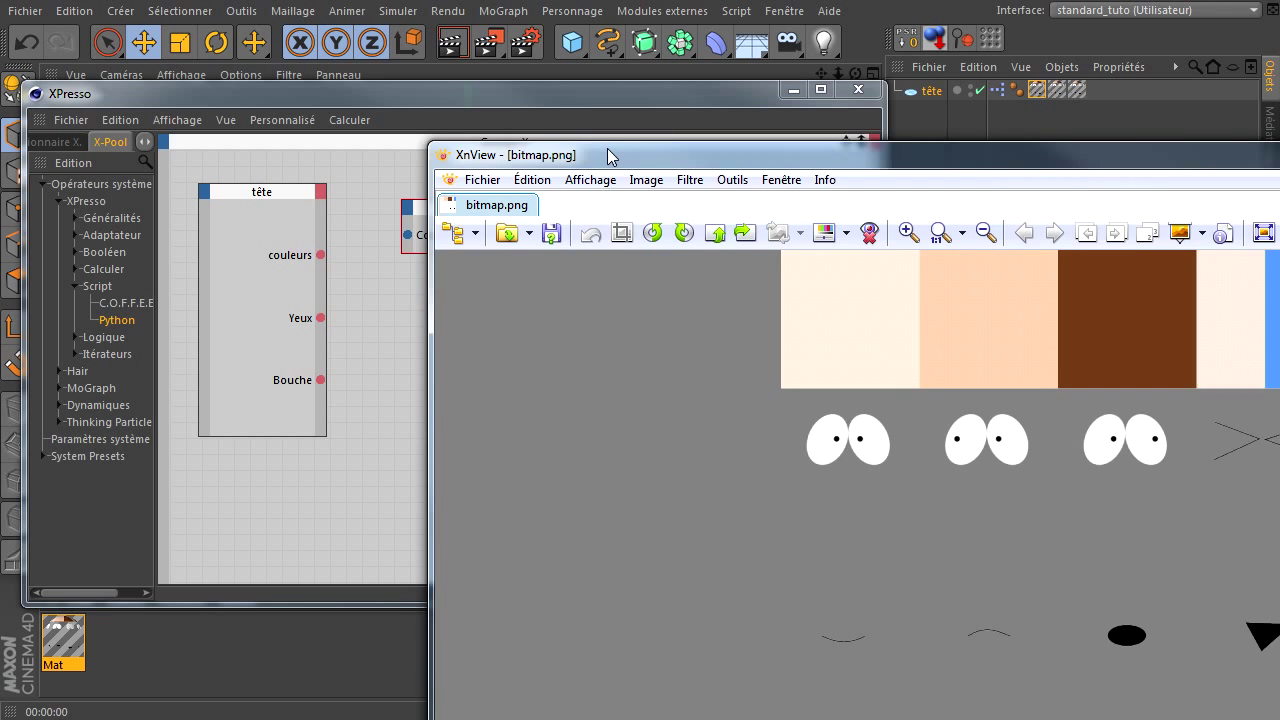
{"action": "left_click_drag", "start_coordinate": [607, 148], "coordinate": [363, 91]}
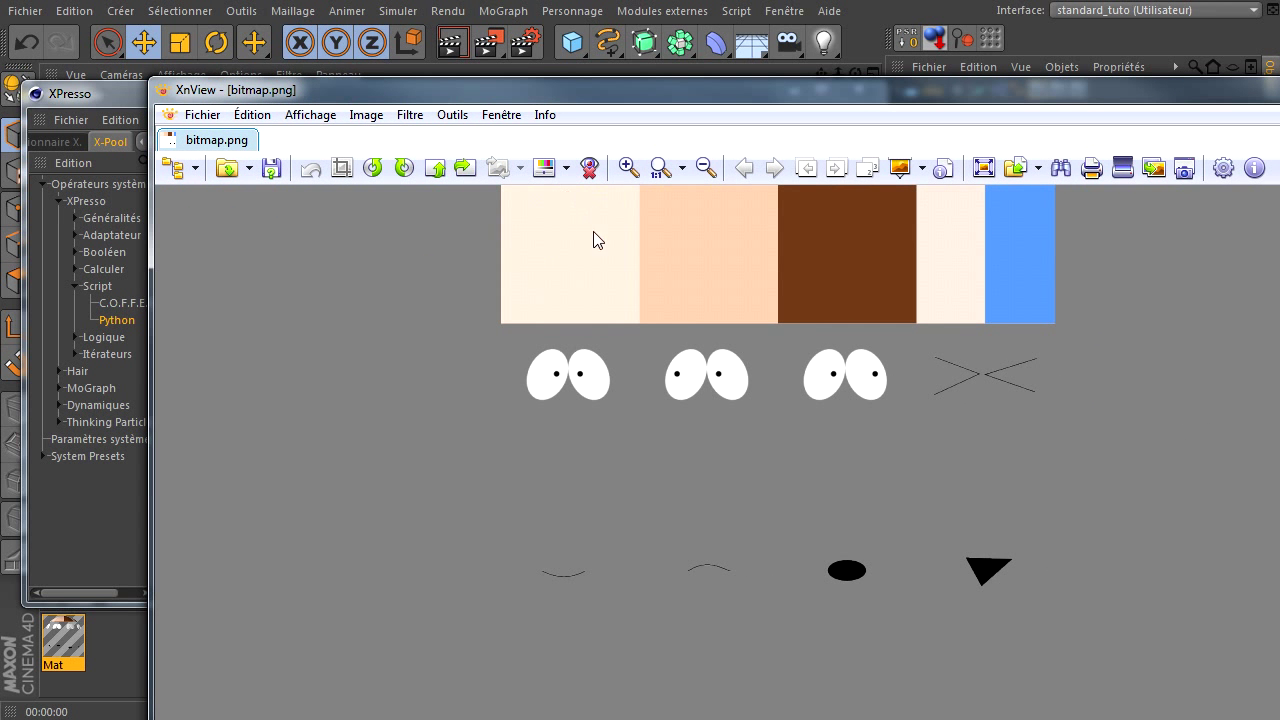
{"action": "key", "text": "alt+Tab"}
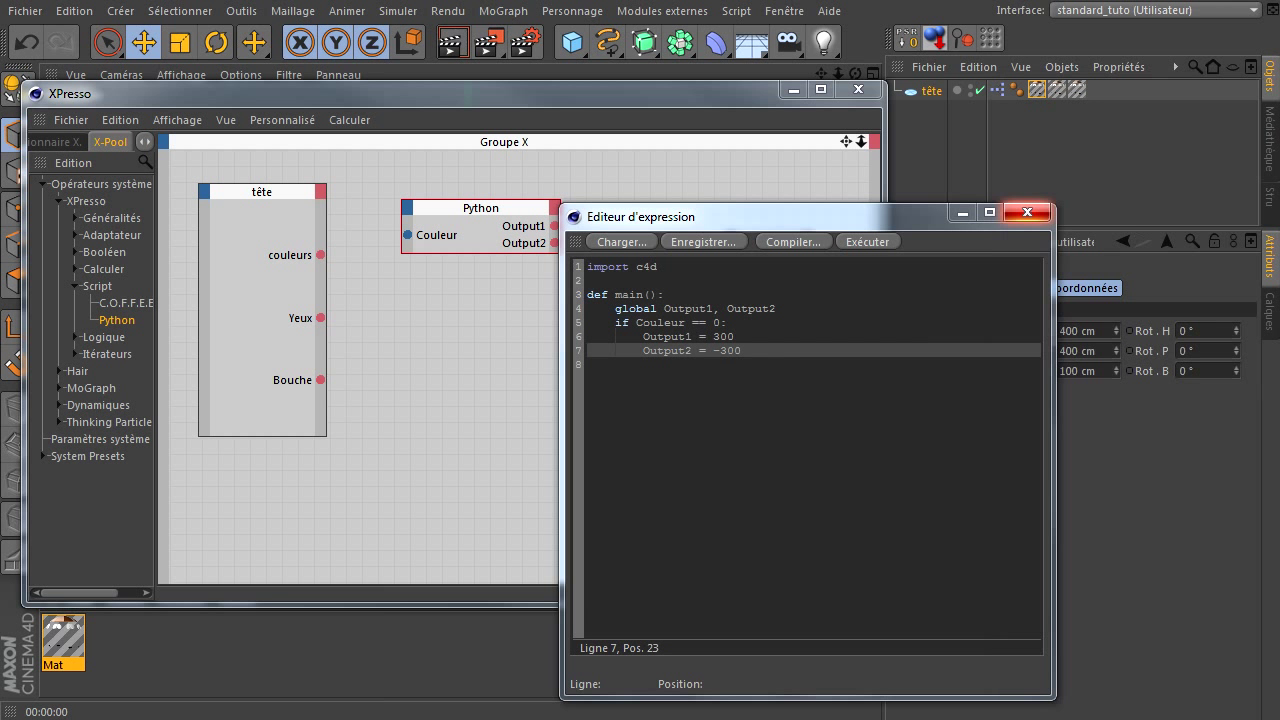
Step: Wire tête's couleurs to Python Couleur, and Output1/Output2 to the Texture's Position.X and Position.Y
{"action": "left_click_drag", "start_coordinate": [735, 216], "coordinate": [848, 200]}
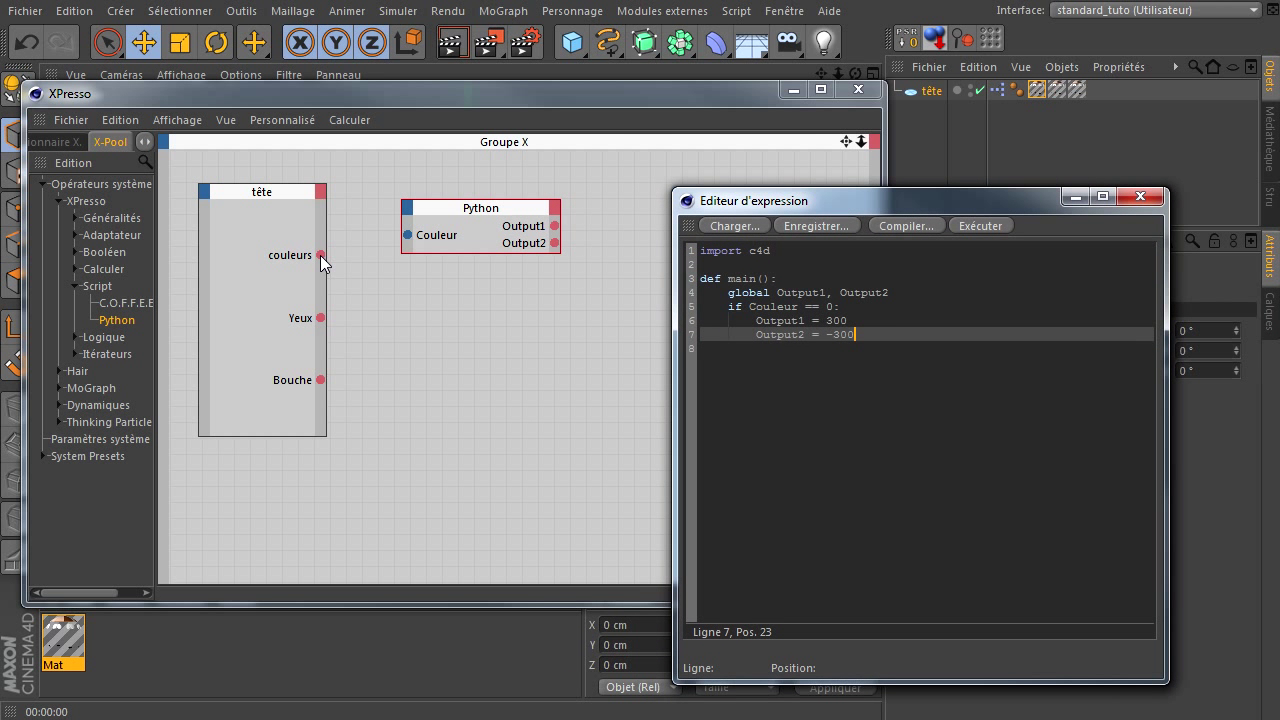
{"action": "left_click_drag", "start_coordinate": [320, 256], "coordinate": [407, 235]}
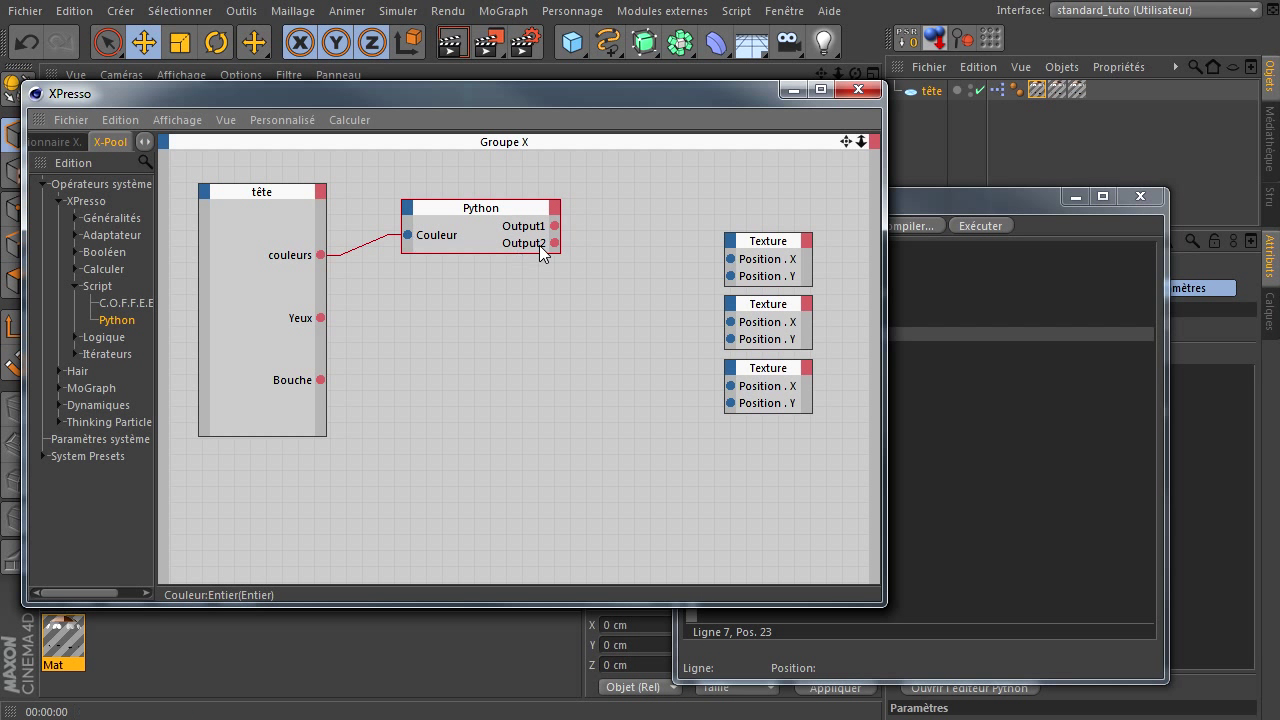
{"action": "left_click_drag", "start_coordinate": [554, 228], "coordinate": [731, 259]}
{"action": "left_click_drag", "start_coordinate": [552, 243], "coordinate": [732, 274]}
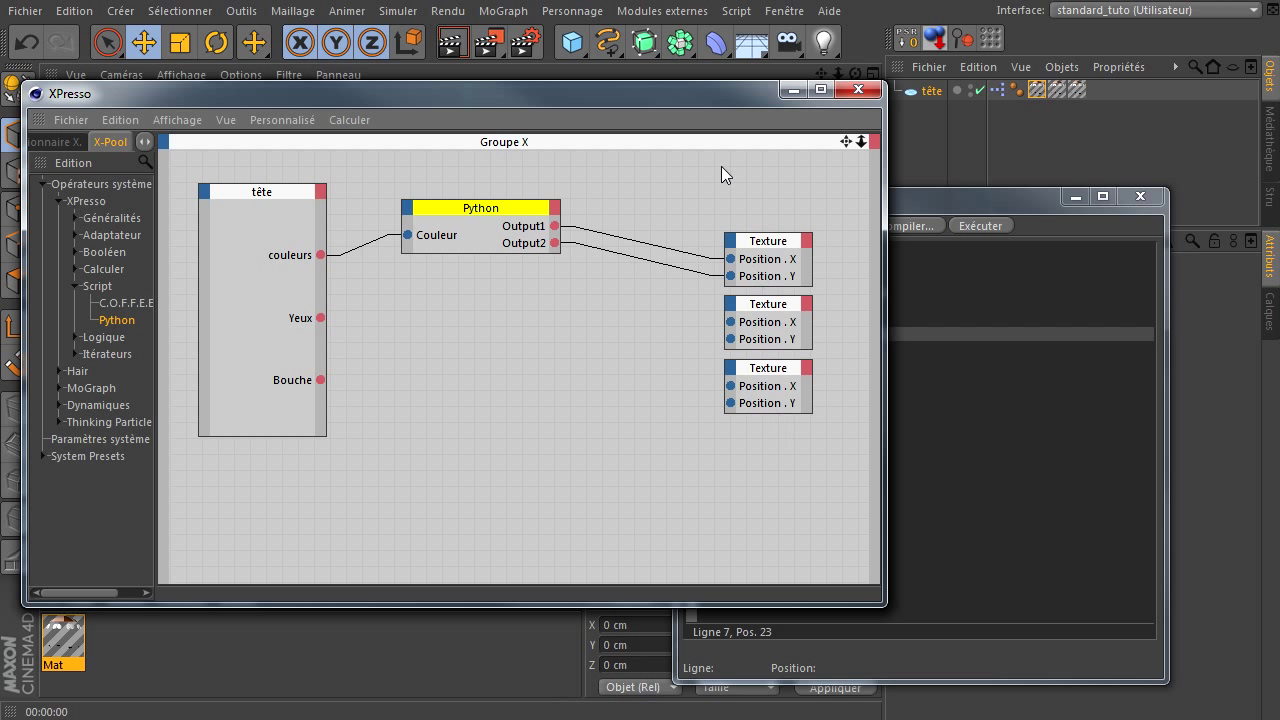
{"action": "mouse_move", "coordinate": [672, 86]}
{"action": "left_mouse_down"}
{"action": "mouse_move", "coordinate": [675, 196]}
{"action": "mouse_move", "coordinate": [684, 80]}
{"action": "left_mouse_up"}
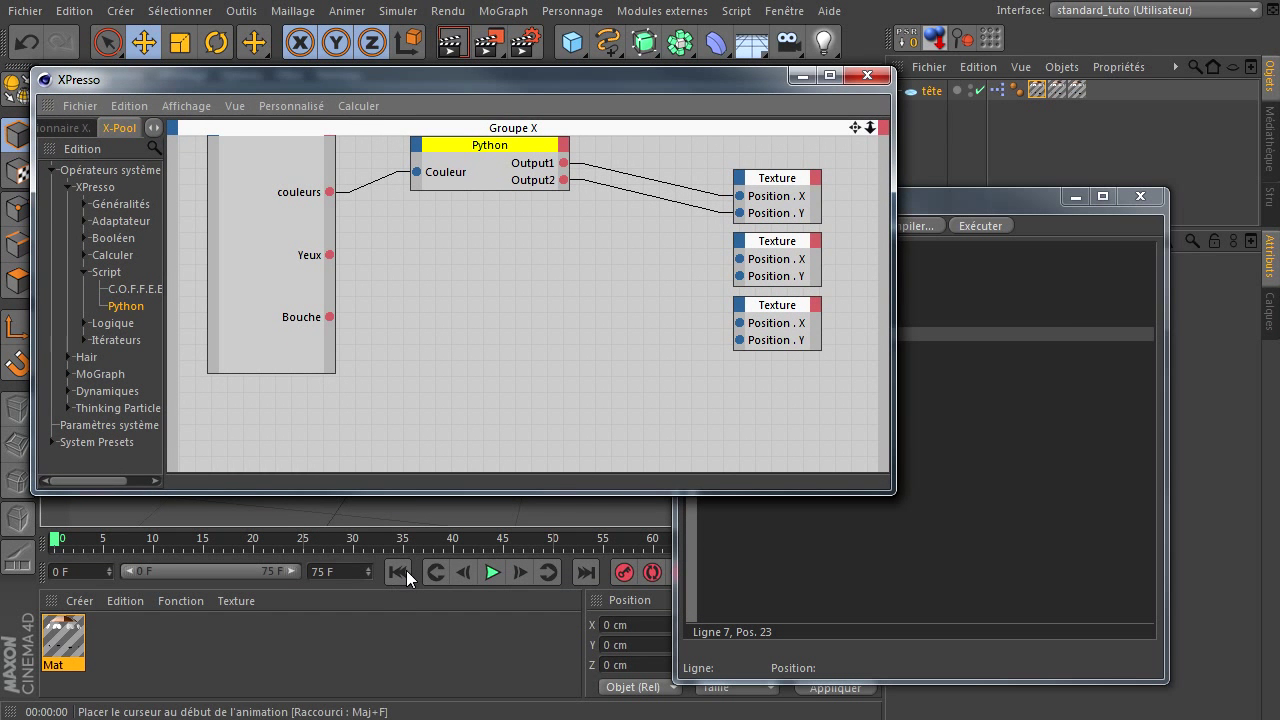
{"action": "left_click_drag", "start_coordinate": [1025, 204], "coordinate": [1144, 354]}
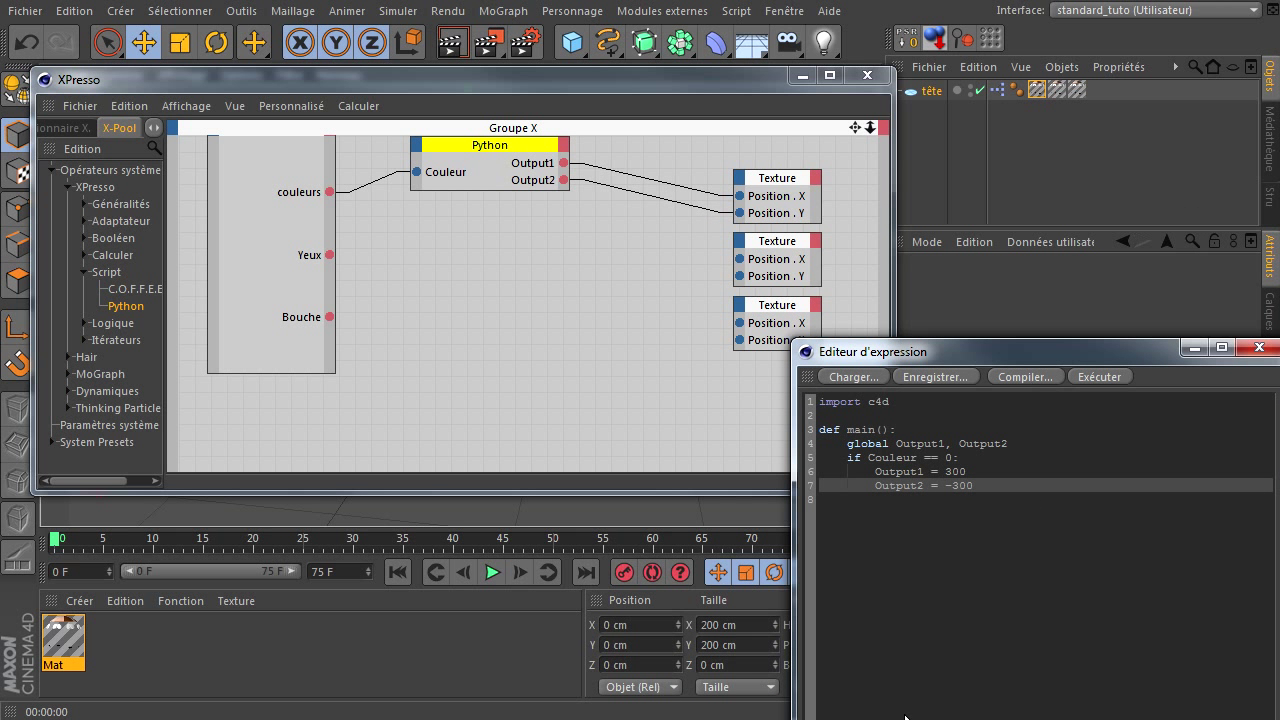
{"action": "left_click_drag", "start_coordinate": [1024, 360], "coordinate": [1275, 408]}
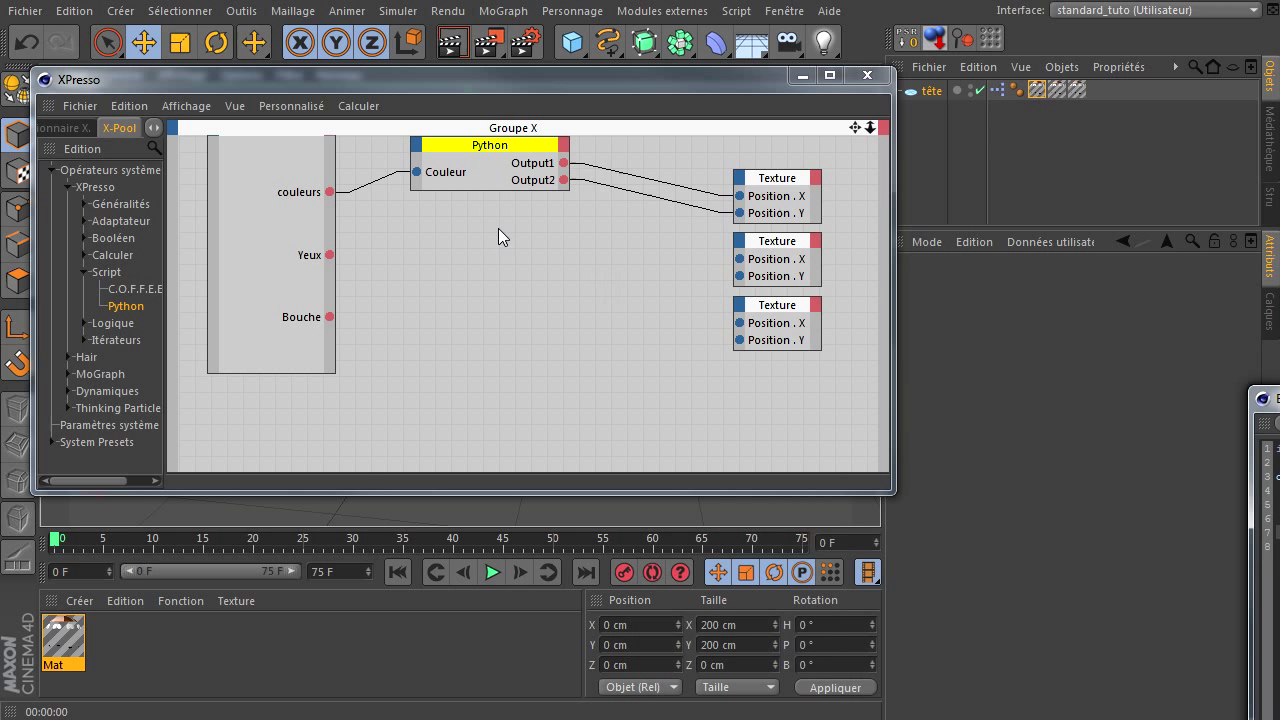
Step: In tête's user data settings, change the couleurs option from couleur 3 to couleur 1
{"action": "left_click", "coordinate": [489, 171]}
{"action": "left_click_drag", "start_coordinate": [493, 147], "coordinate": [503, 157]}
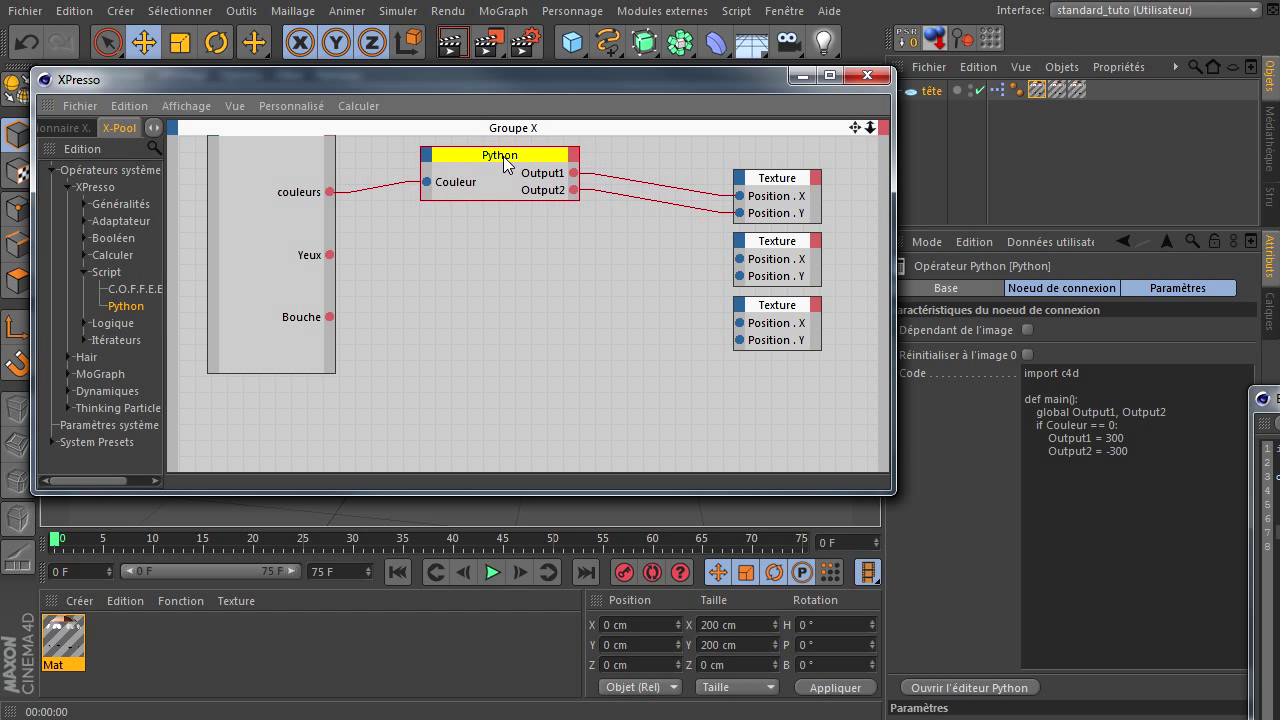
{"action": "left_click", "coordinate": [770, 180]}
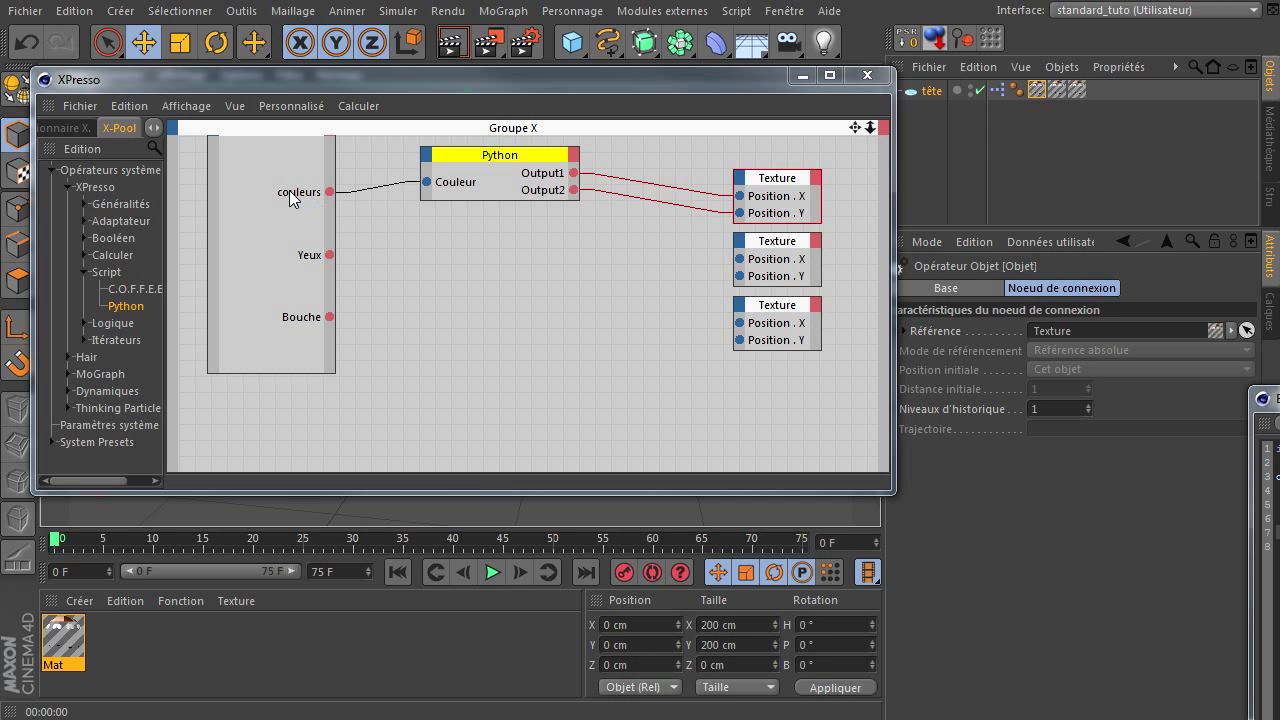
{"action": "left_click", "coordinate": [920, 91]}
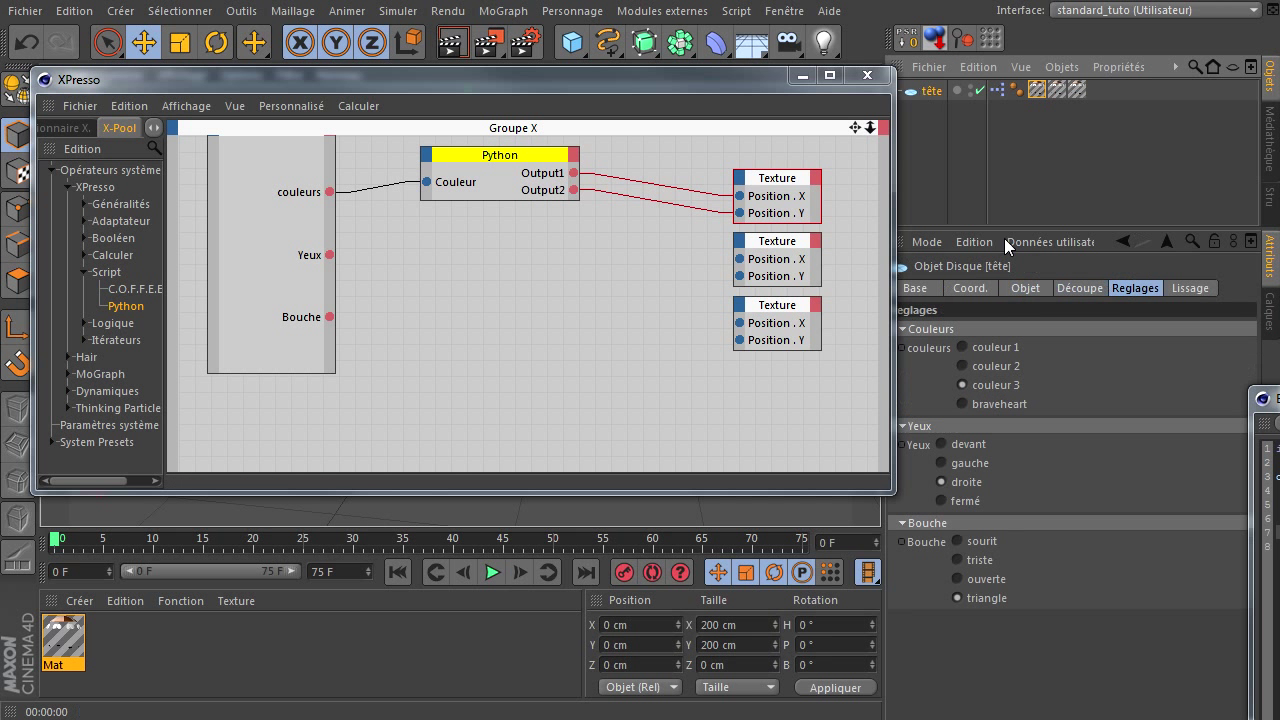
{"action": "left_click", "coordinate": [969, 346]}
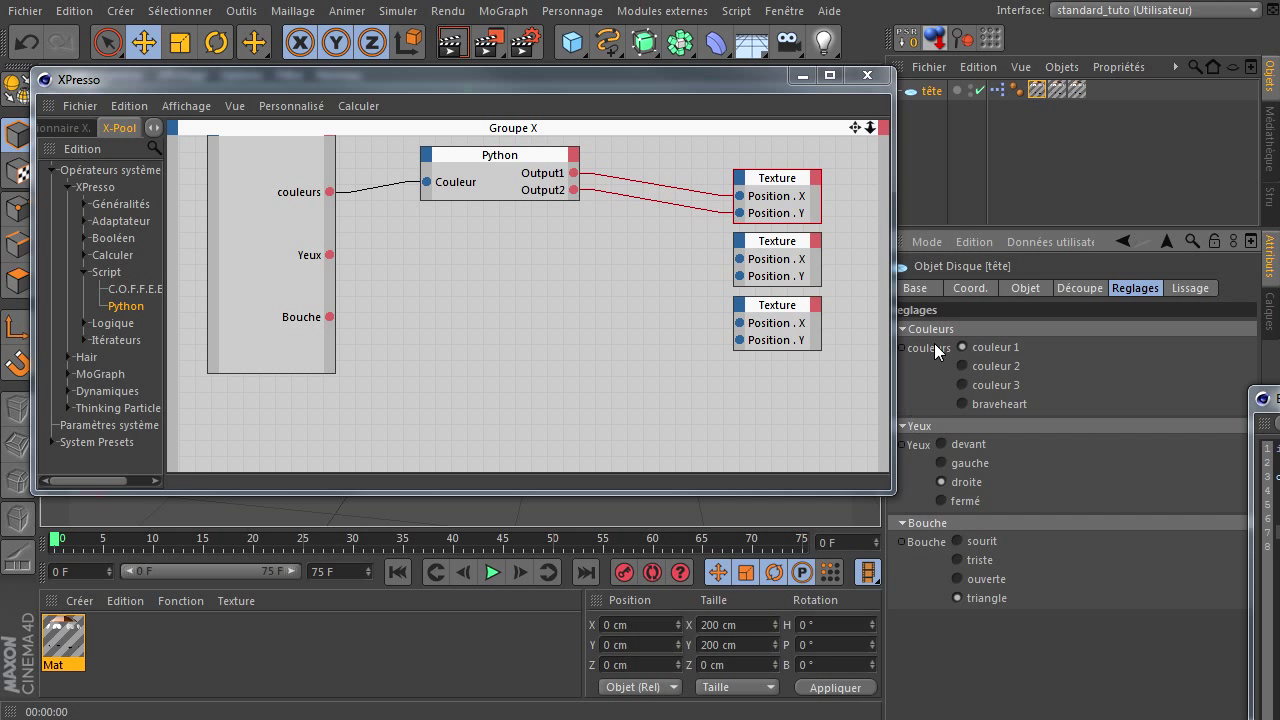
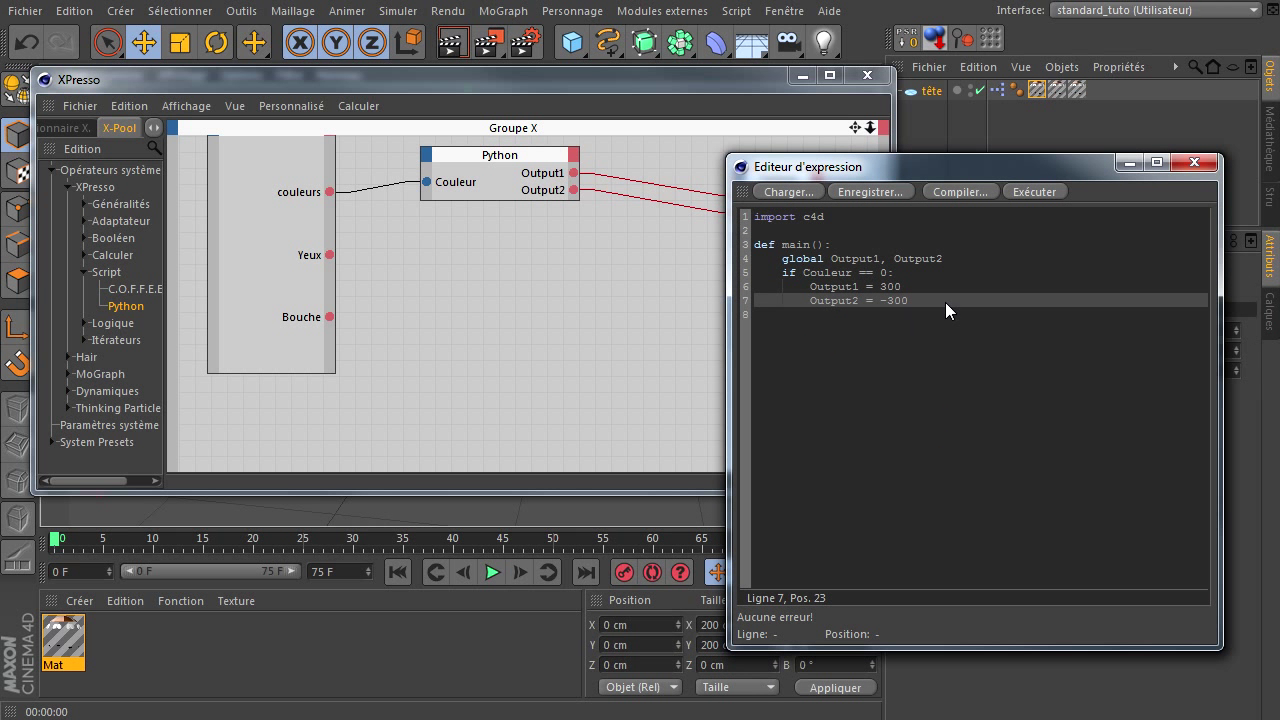
Step: Add an 'if Couleur == 1:' condition below the first branch of the Python script
{"action": "left_click", "coordinate": [473, 159]}
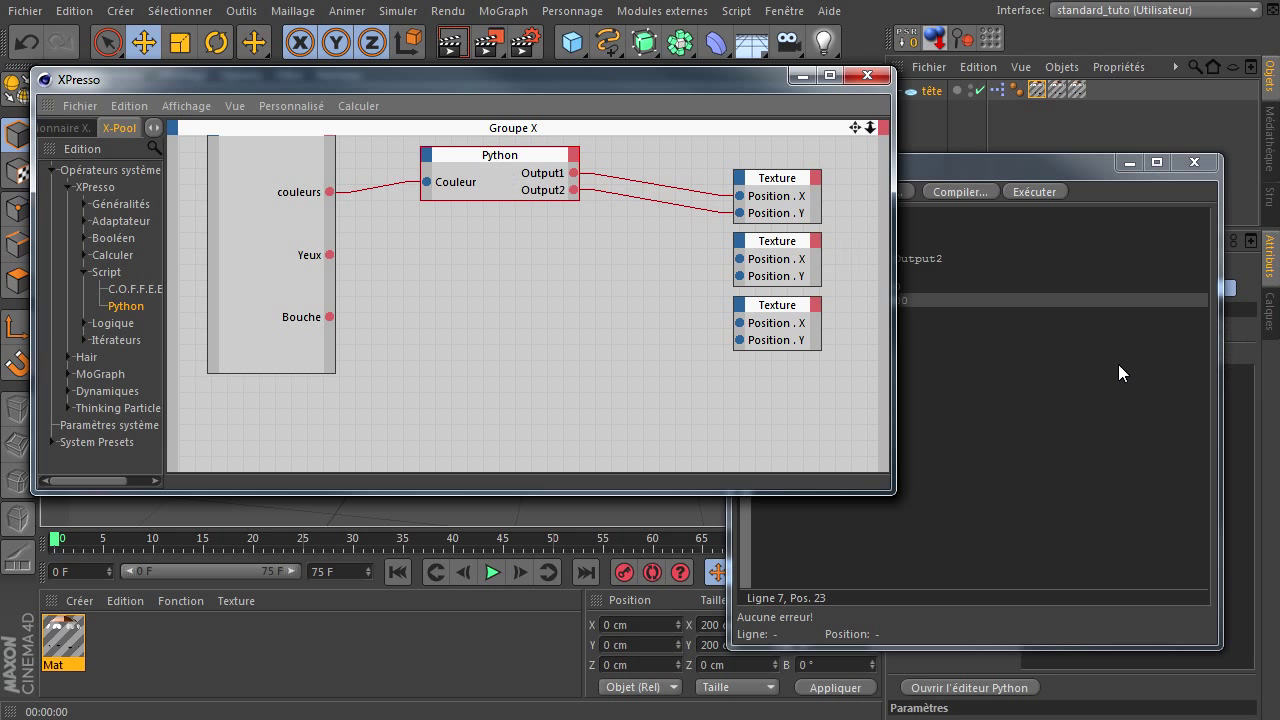
{"action": "left_click", "coordinate": [1119, 365]}
{"action": "left_click", "coordinate": [982, 304]}
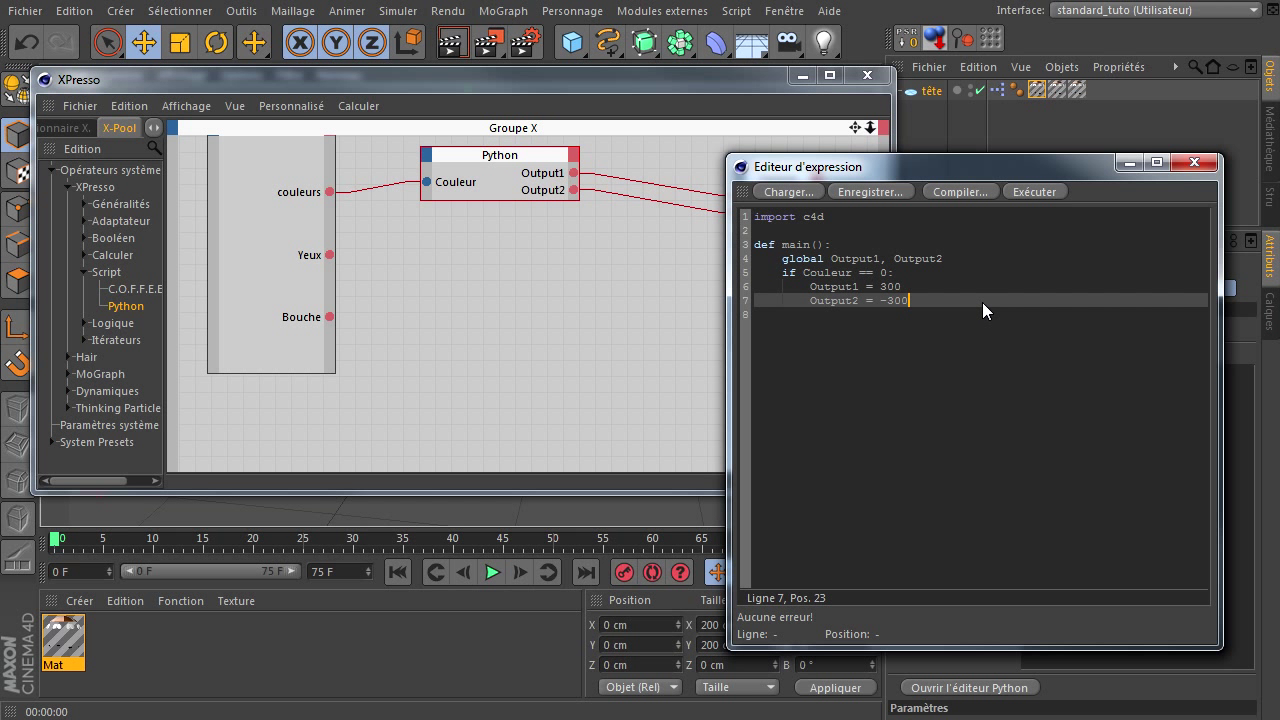
{"action": "key", "text": "Return"}
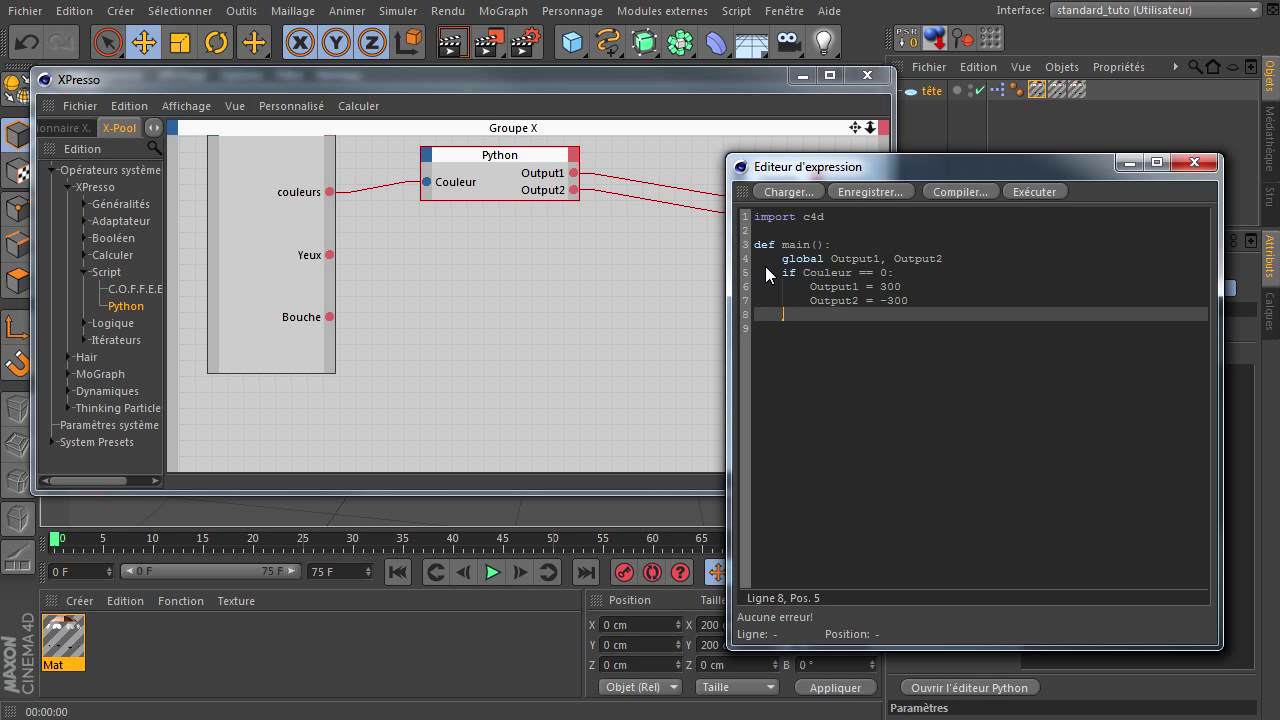
{"action": "type", "text": "if Couleur "}
{"action": "type", "text": "== 1:"}
{"action": "key", "text": "Return"}
Step: Set Output1 = 100 and Output2 = -300 in the new branch, compile, and close the editor
{"action": "type", "text": "Outp"}
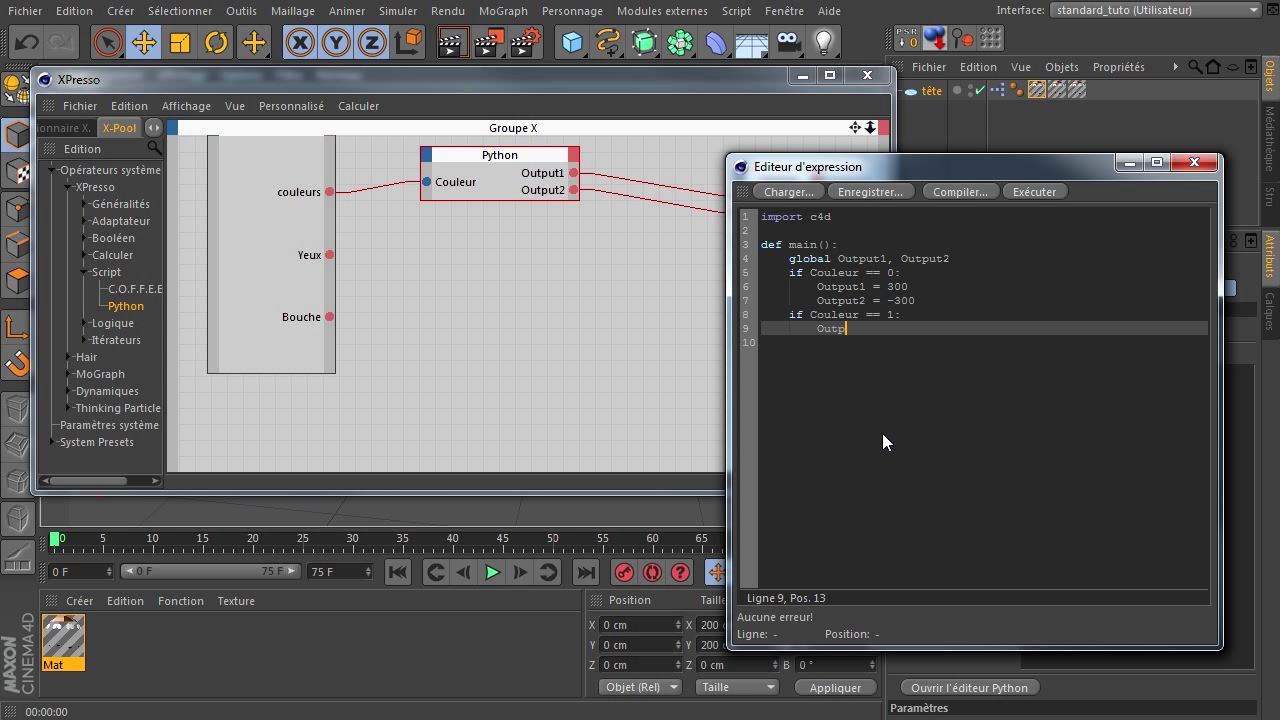
{"action": "type", "text": "ut1"}
{"action": "type", "text": " ="}
{"action": "type", "text": "100"}
{"action": "key", "text": "Left"}
{"action": "key", "text": "Left"}
{"action": "key", "text": "End"}
{"action": "key", "text": "Return"}
{"action": "type", "text": "Output2"}
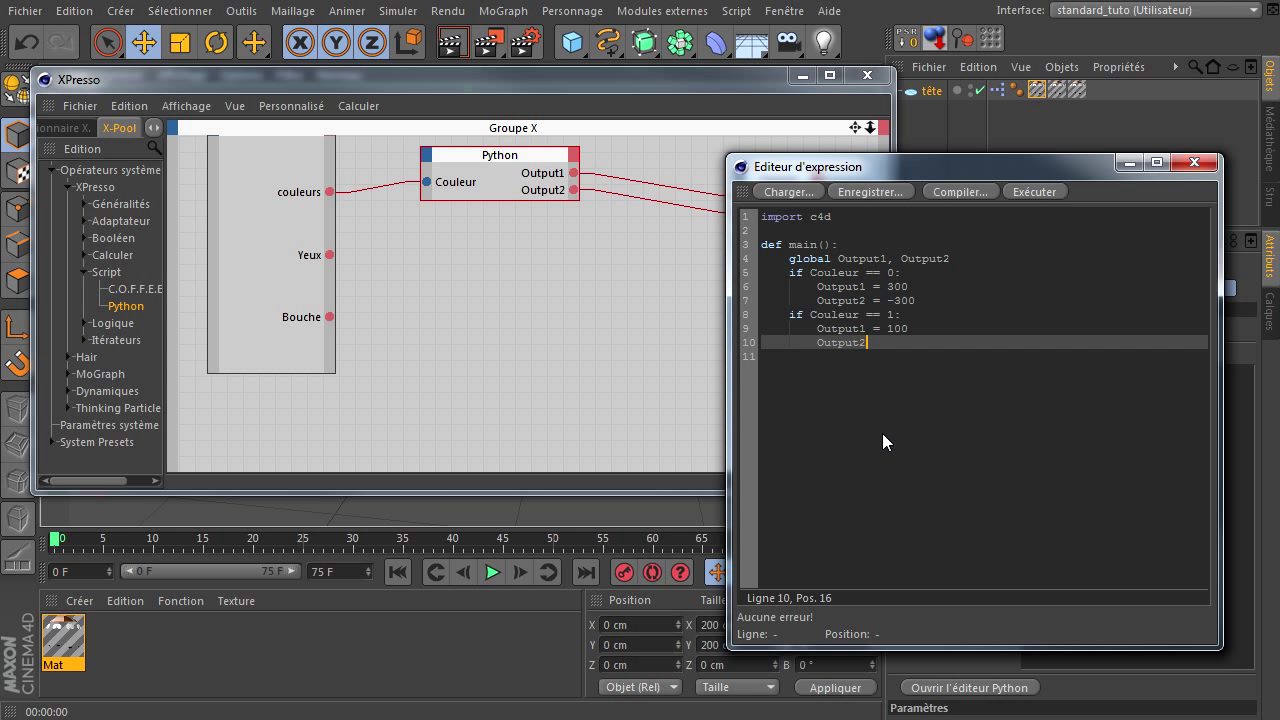
{"action": "type", "text": " ="}
{"action": "type", "text": " -300"}
{"action": "left_click", "coordinate": [962, 191]}
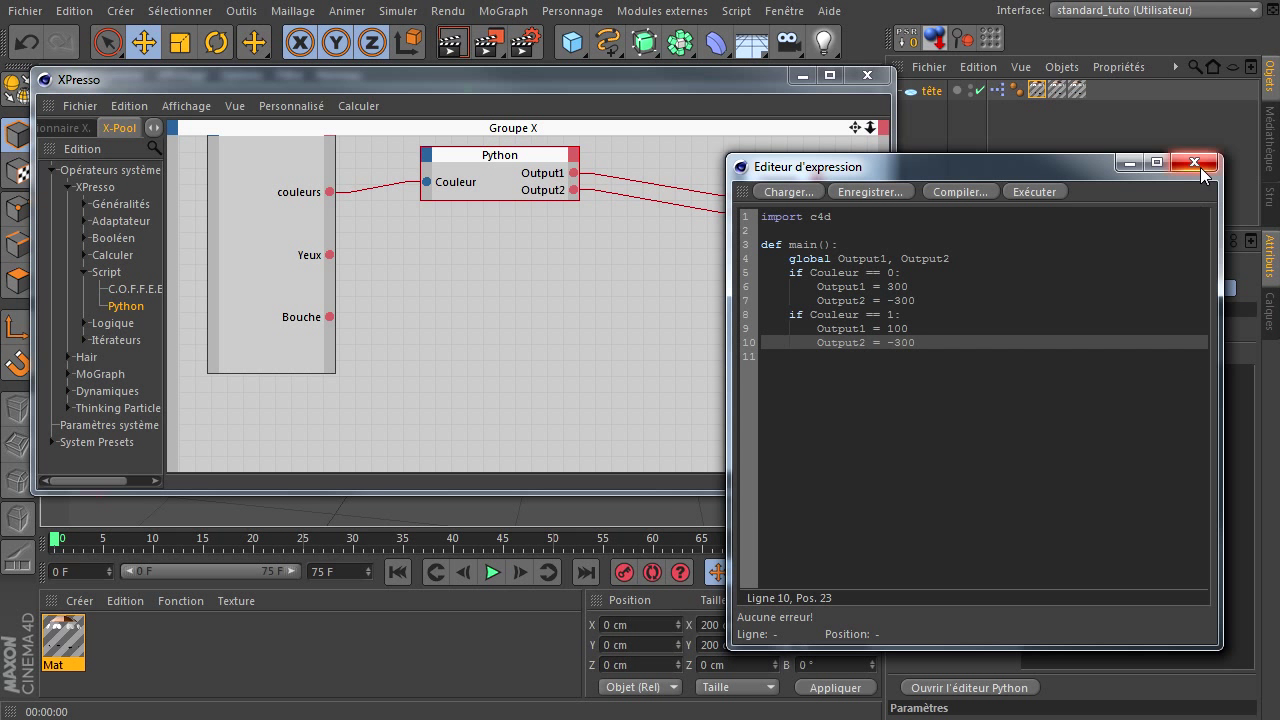
{"action": "left_click", "coordinate": [1194, 163]}
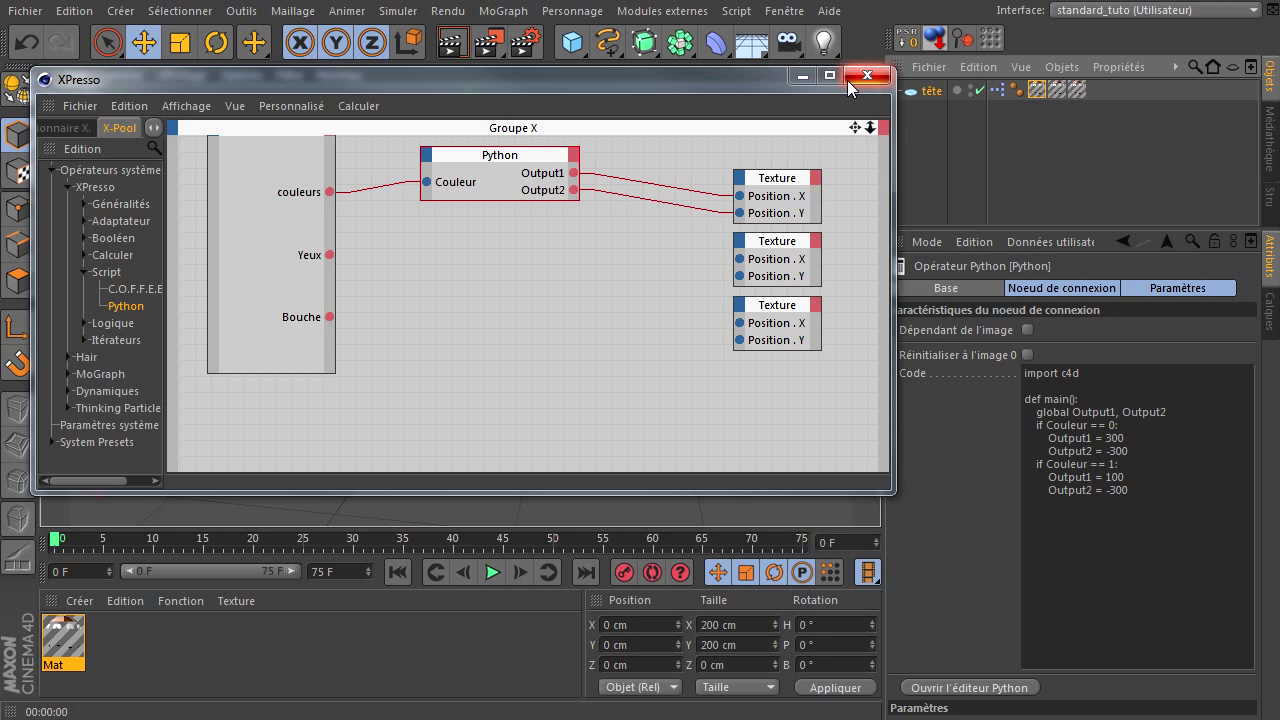
Step: Drag the XPresso graph down to reveal the viewport, then switch tête to couleur 2
{"action": "mouse_move", "coordinate": [733, 83]}
{"action": "left_mouse_down"}
{"action": "mouse_move", "coordinate": [827, 439]}
{"action": "mouse_move", "coordinate": [754, 531]}
{"action": "left_mouse_up"}
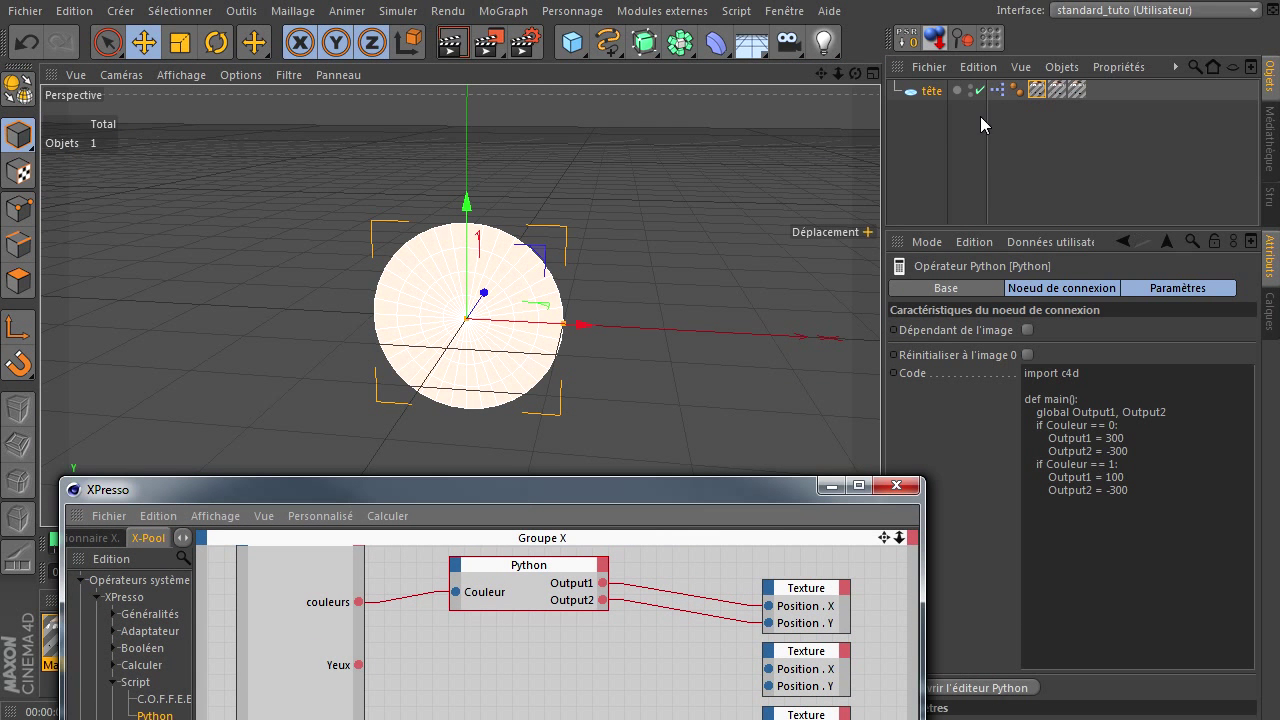
{"action": "left_click", "coordinate": [925, 92]}
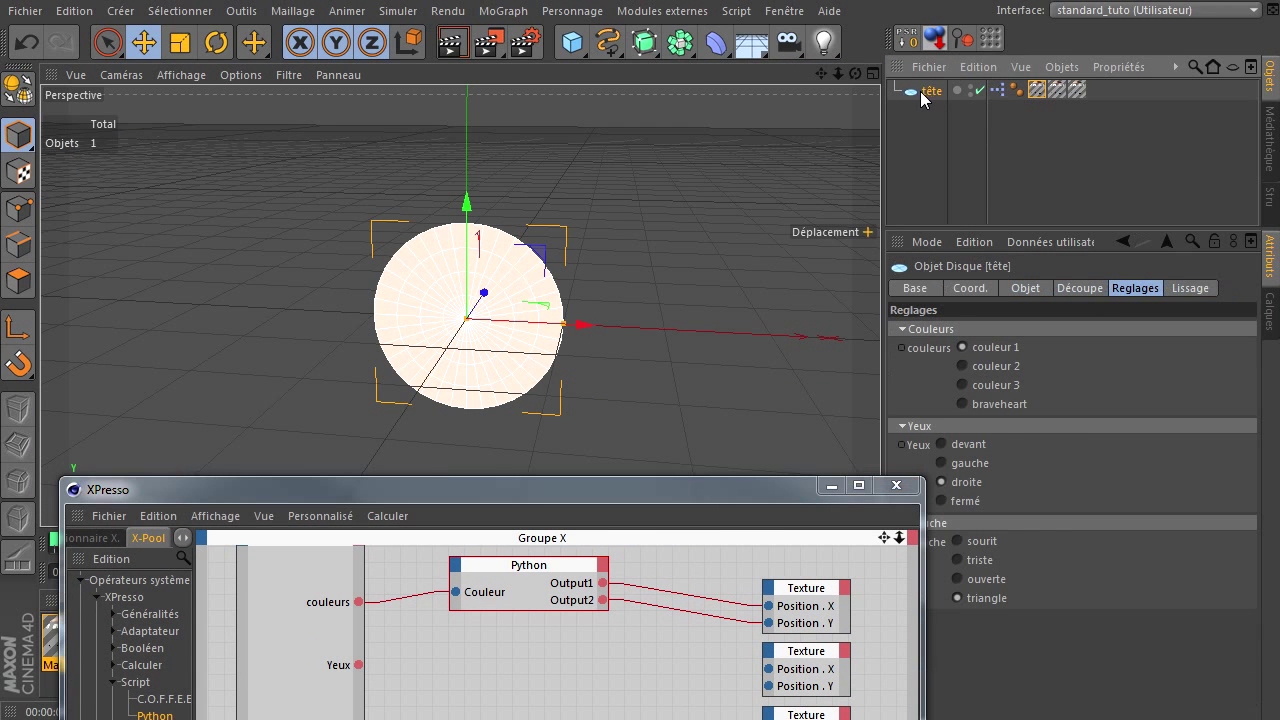
{"action": "left_click", "coordinate": [986, 368]}
{"action": "left_click", "coordinate": [977, 348]}
{"action": "left_click", "coordinate": [978, 367]}
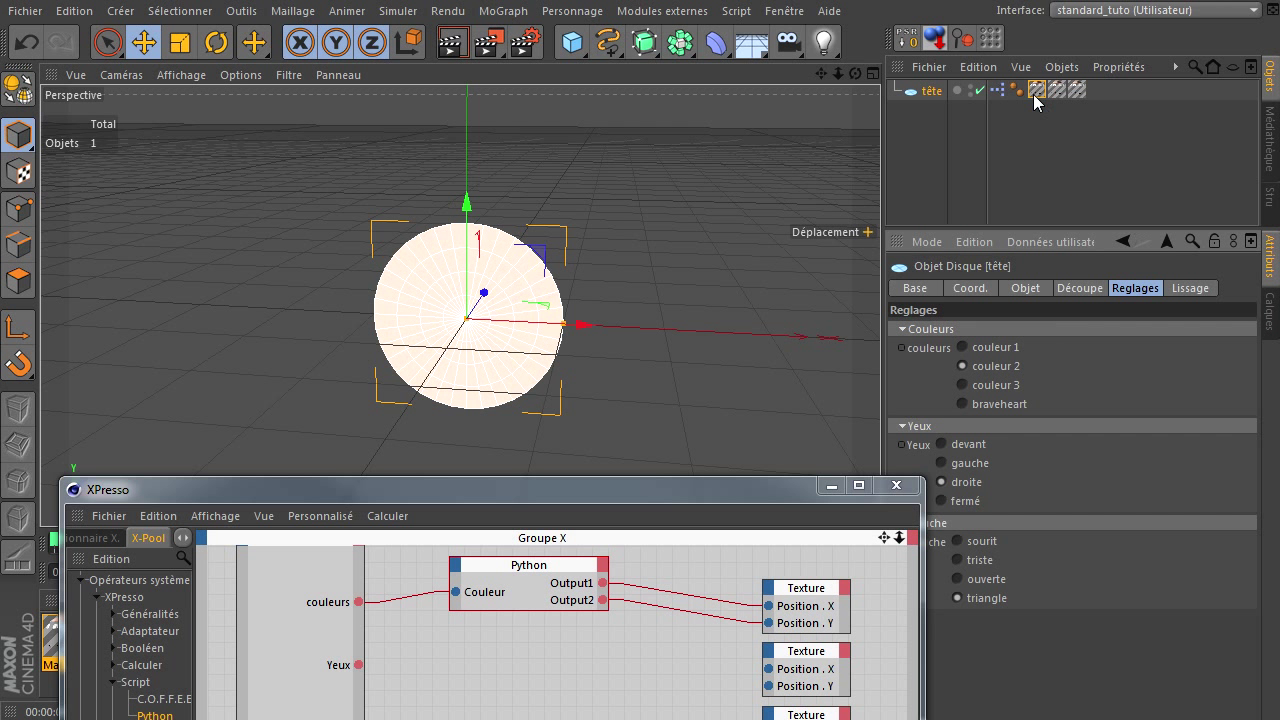
Step: Check the first texture's coordinates and render the view to compare the colour choices
{"action": "left_click", "coordinate": [1036, 91]}
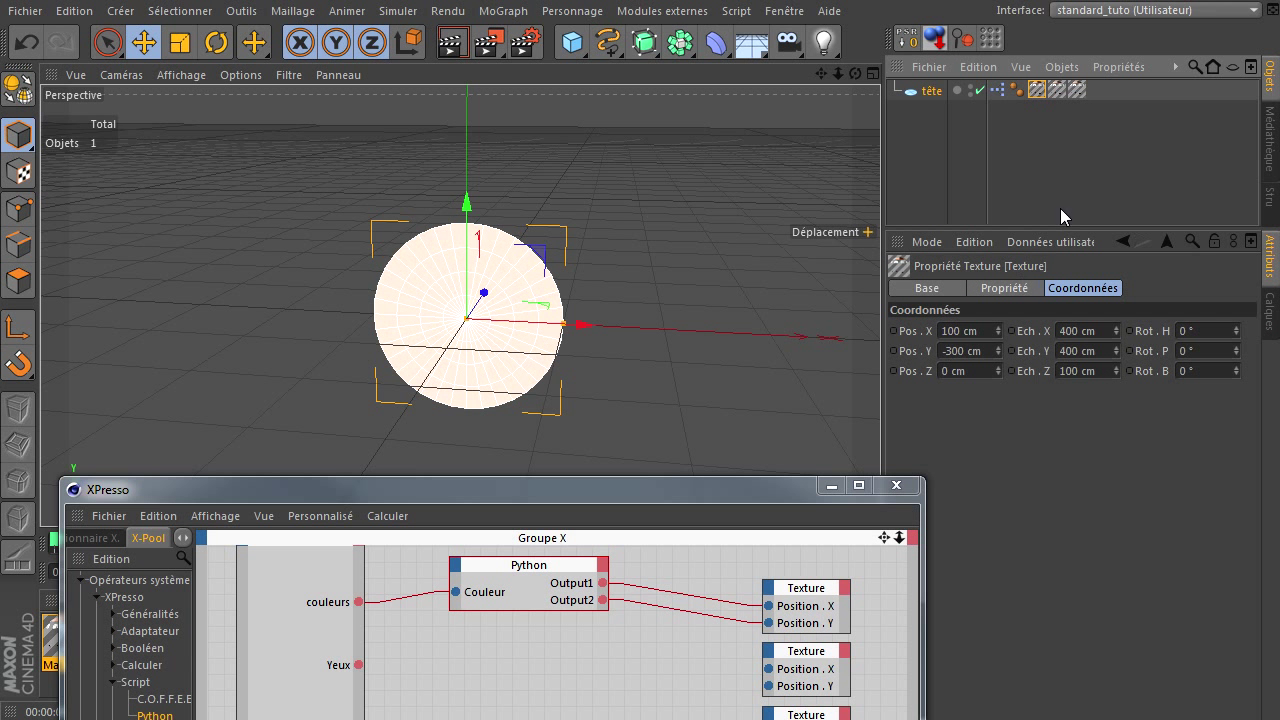
{"action": "left_click", "coordinate": [925, 96]}
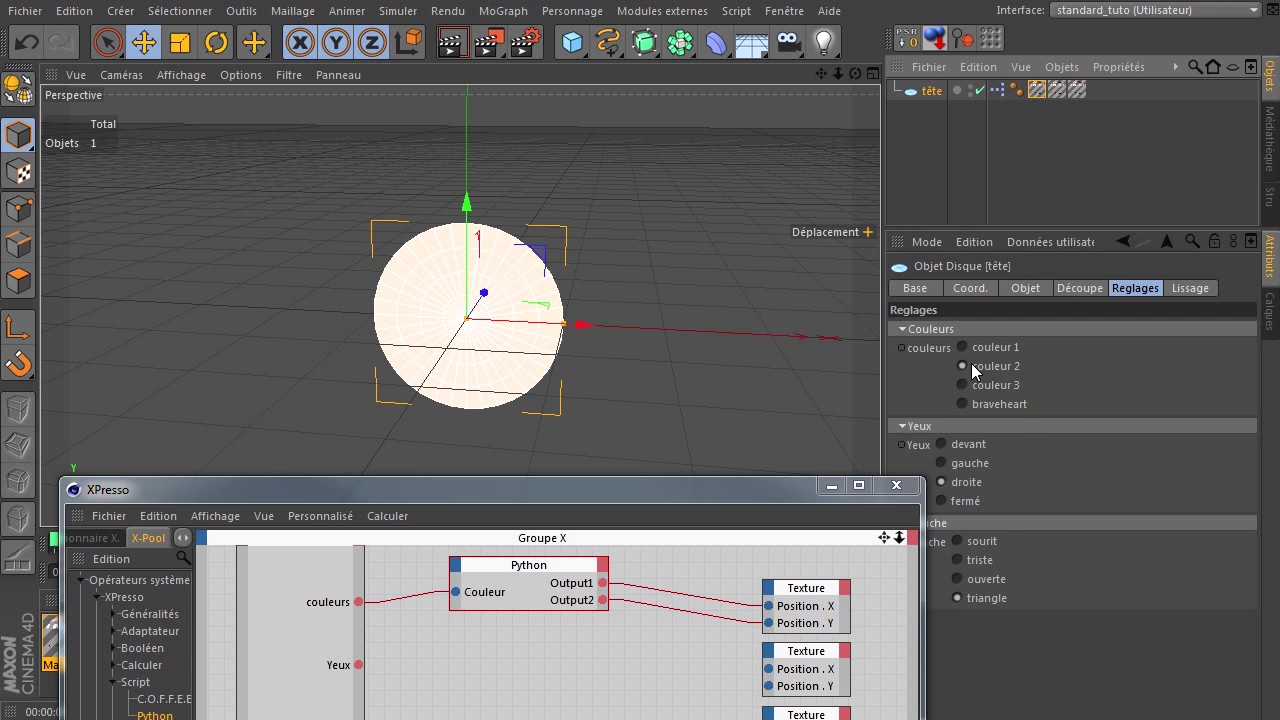
{"action": "left_click", "coordinate": [974, 352]}
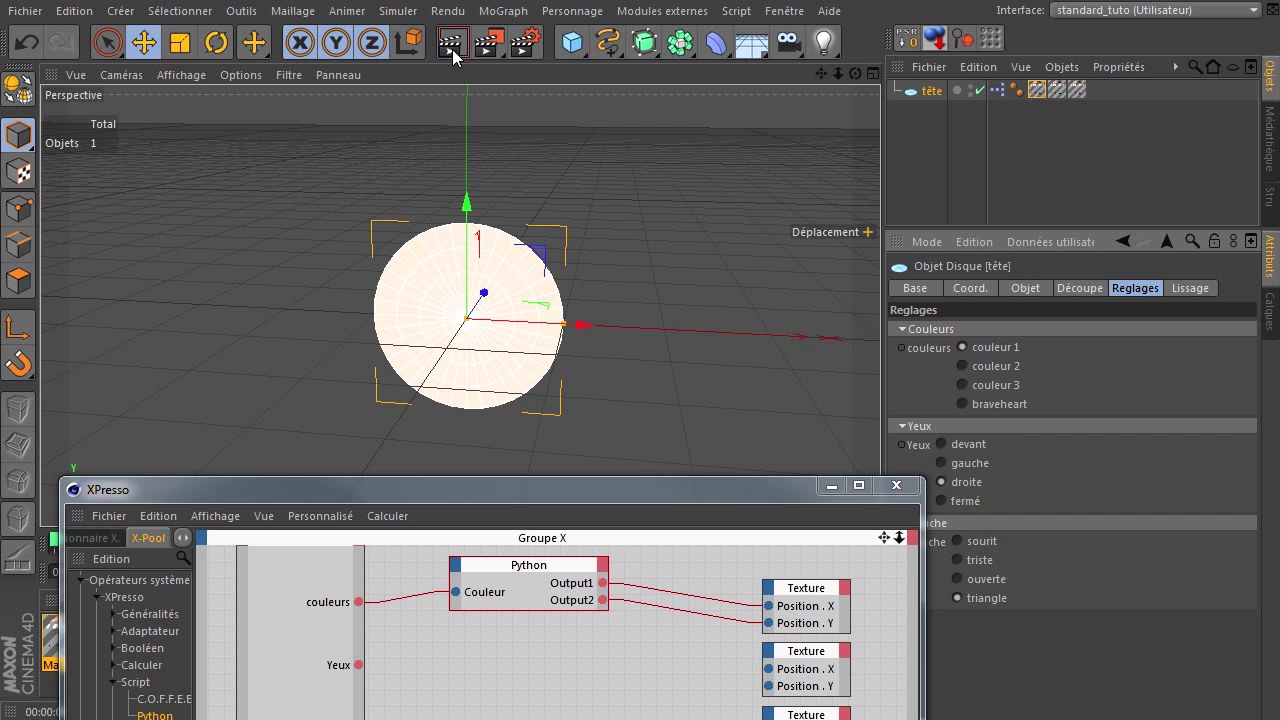
{"action": "left_click", "coordinate": [453, 48]}
{"action": "left_click", "coordinate": [967, 366]}
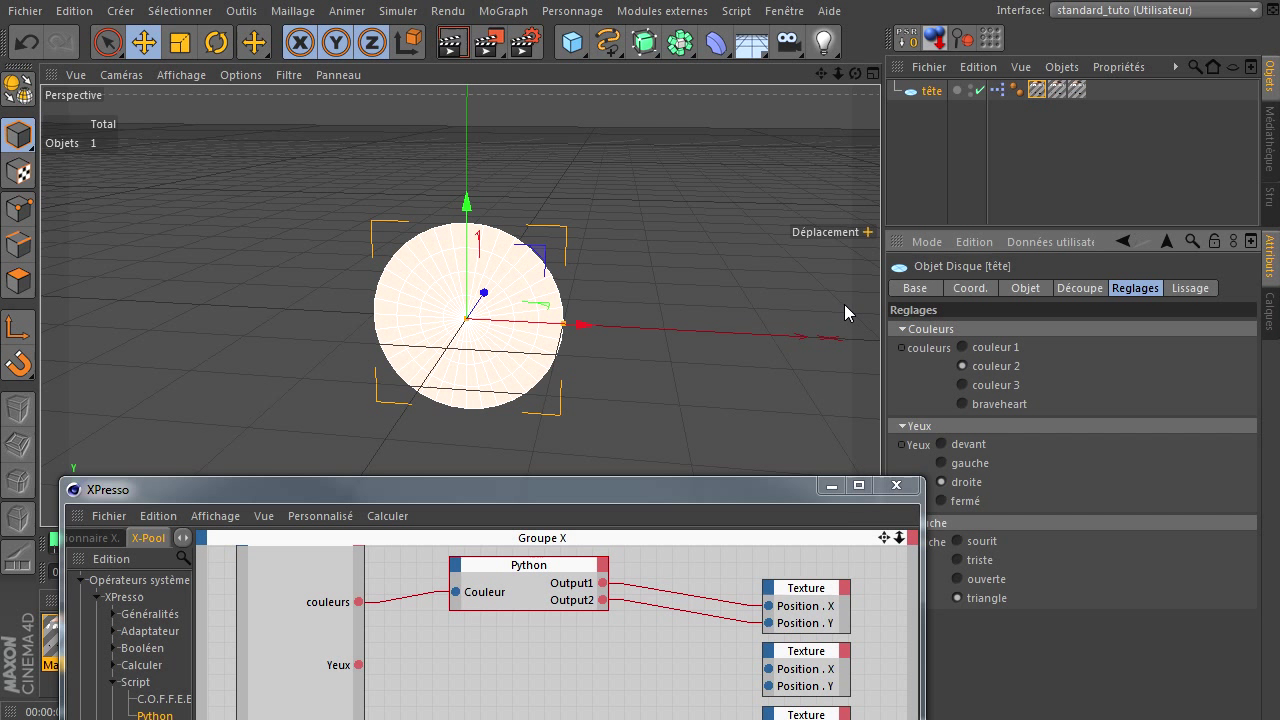
{"action": "left_click", "coordinate": [451, 48]}
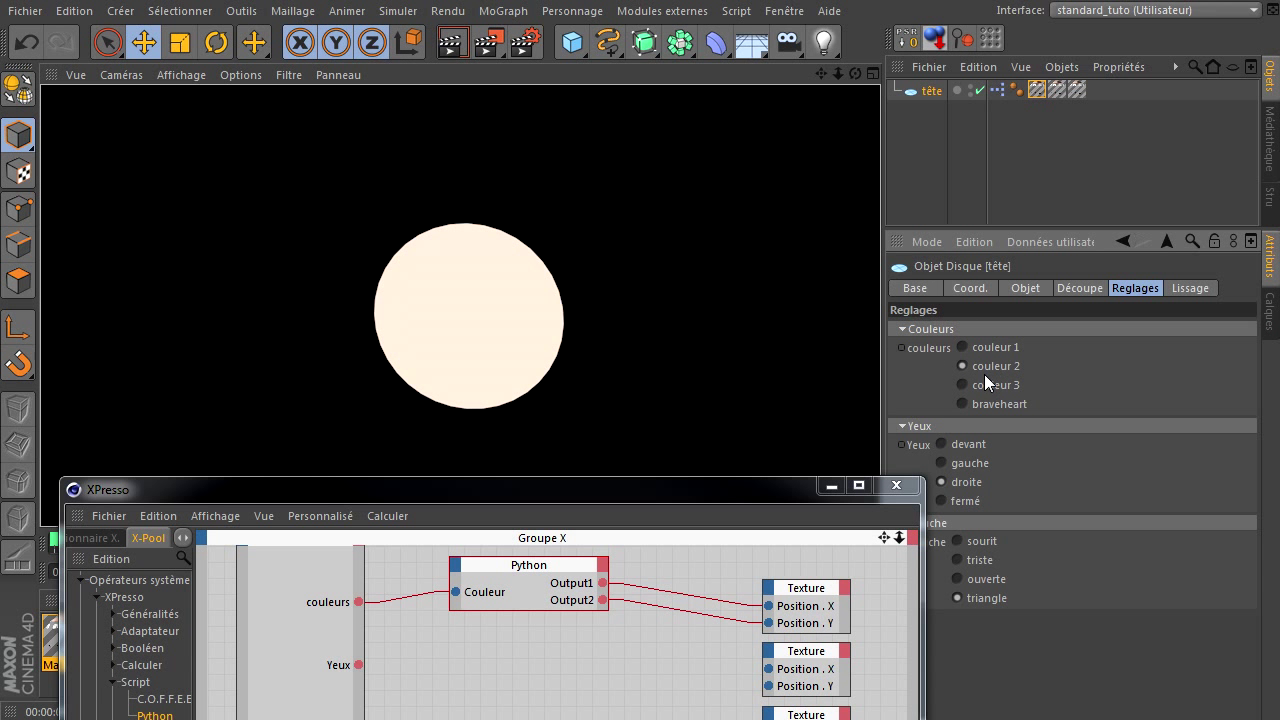
Step: Return to couleur 1 and test the first texture's X offset, leaving it at 300 cm
{"action": "left_click", "coordinate": [986, 347]}
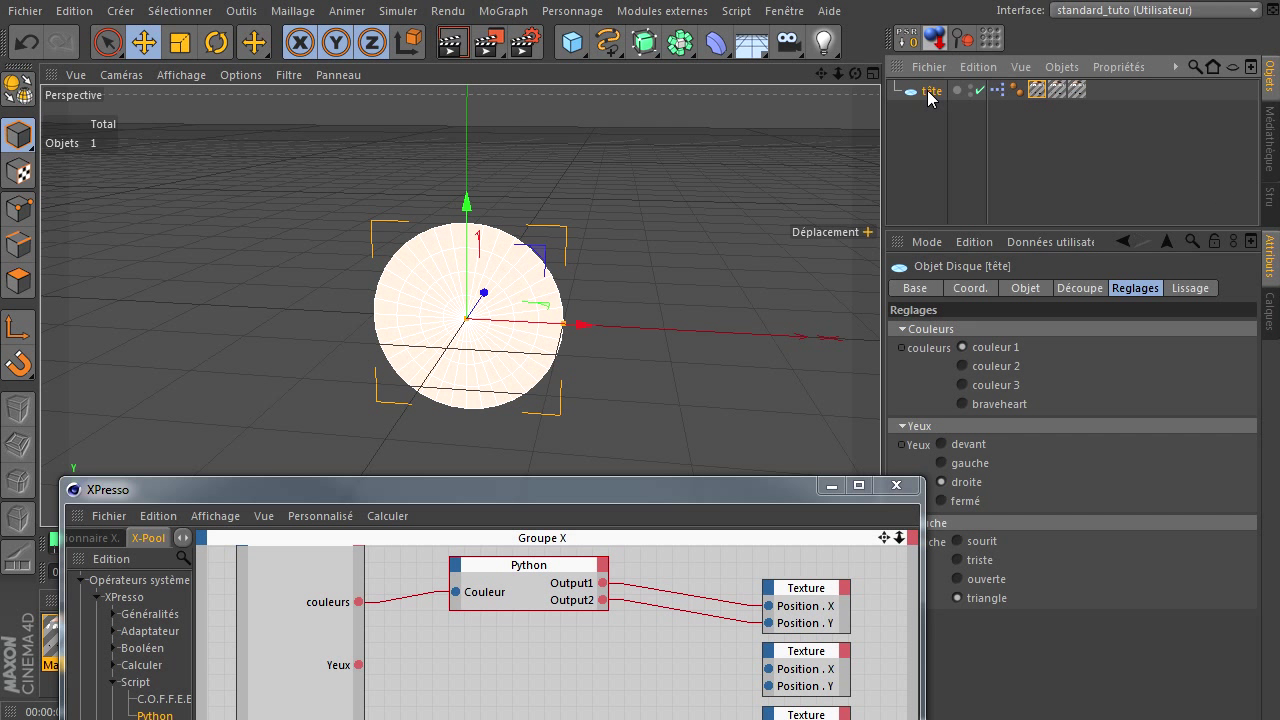
{"action": "left_click", "coordinate": [1037, 90]}
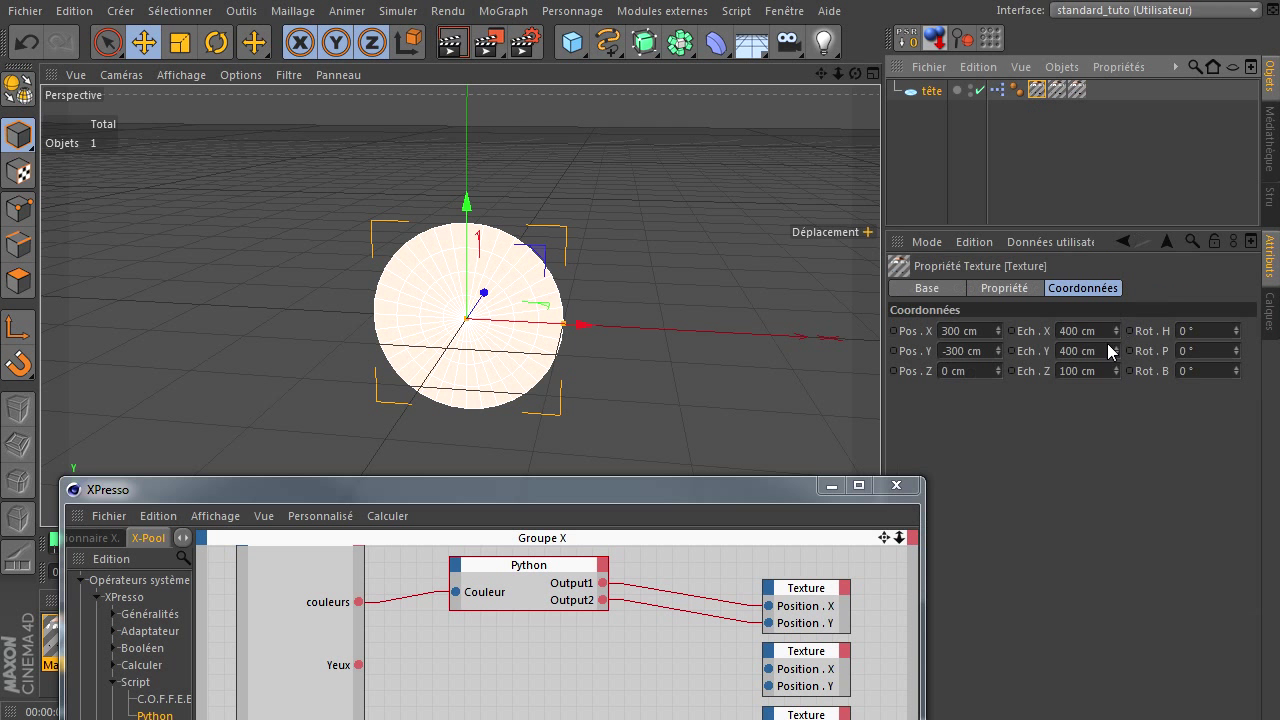
{"action": "left_click_drag", "start_coordinate": [999, 328], "coordinate": [999, 328]}
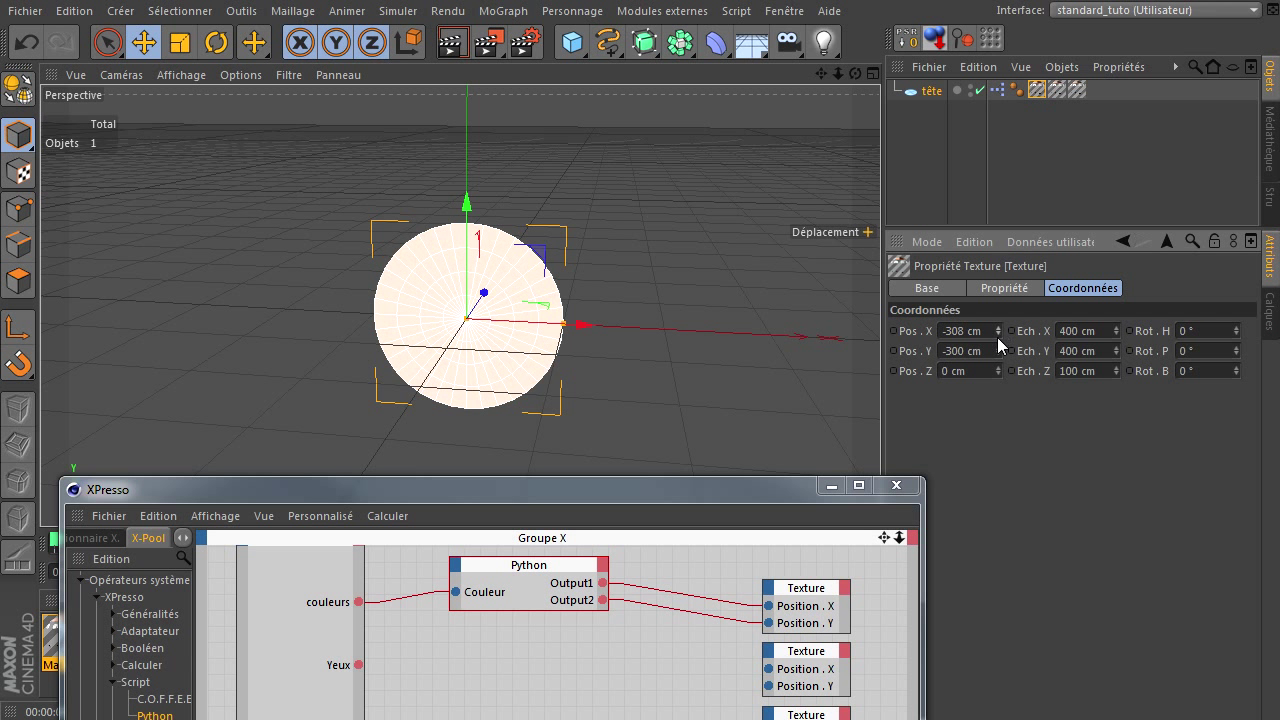
{"action": "left_click_drag", "start_coordinate": [999, 328], "coordinate": [977, 325]}
Step: Set the first texture's Position X to 100 cm
{"action": "left_click", "coordinate": [430, 598]}
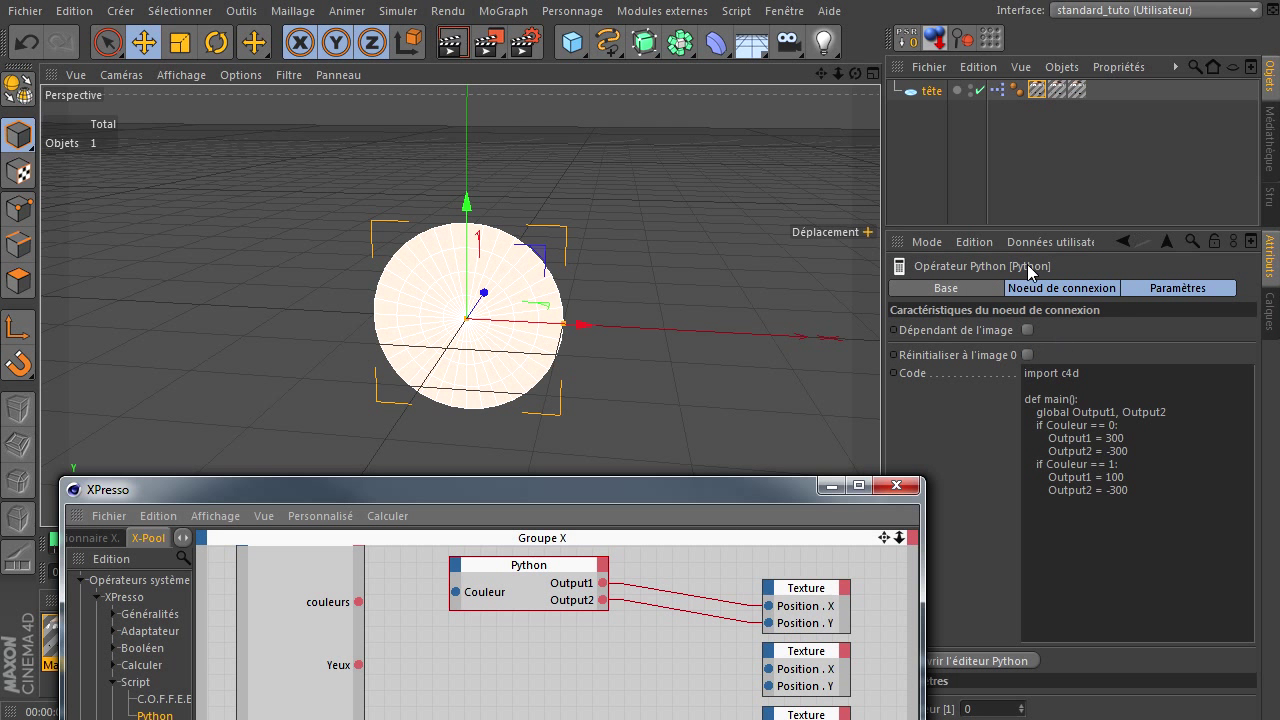
{"action": "left_click", "coordinate": [1037, 90]}
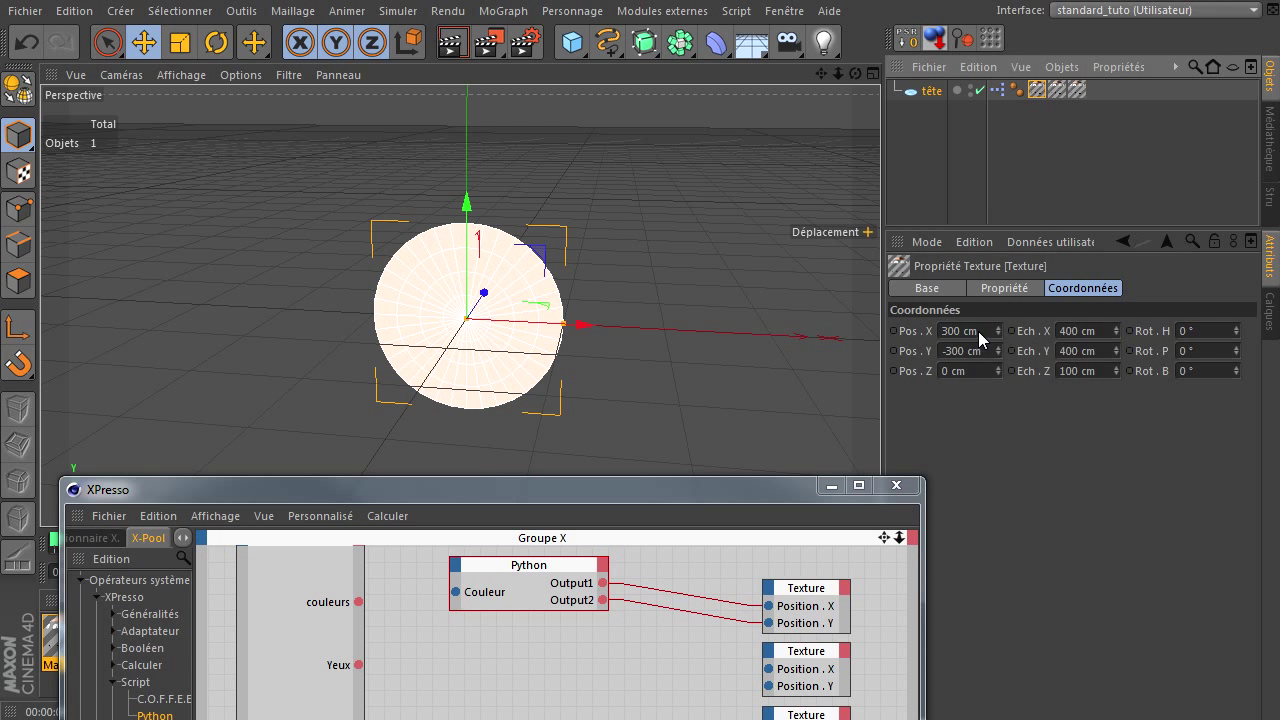
{"action": "left_click", "coordinate": [978, 331]}
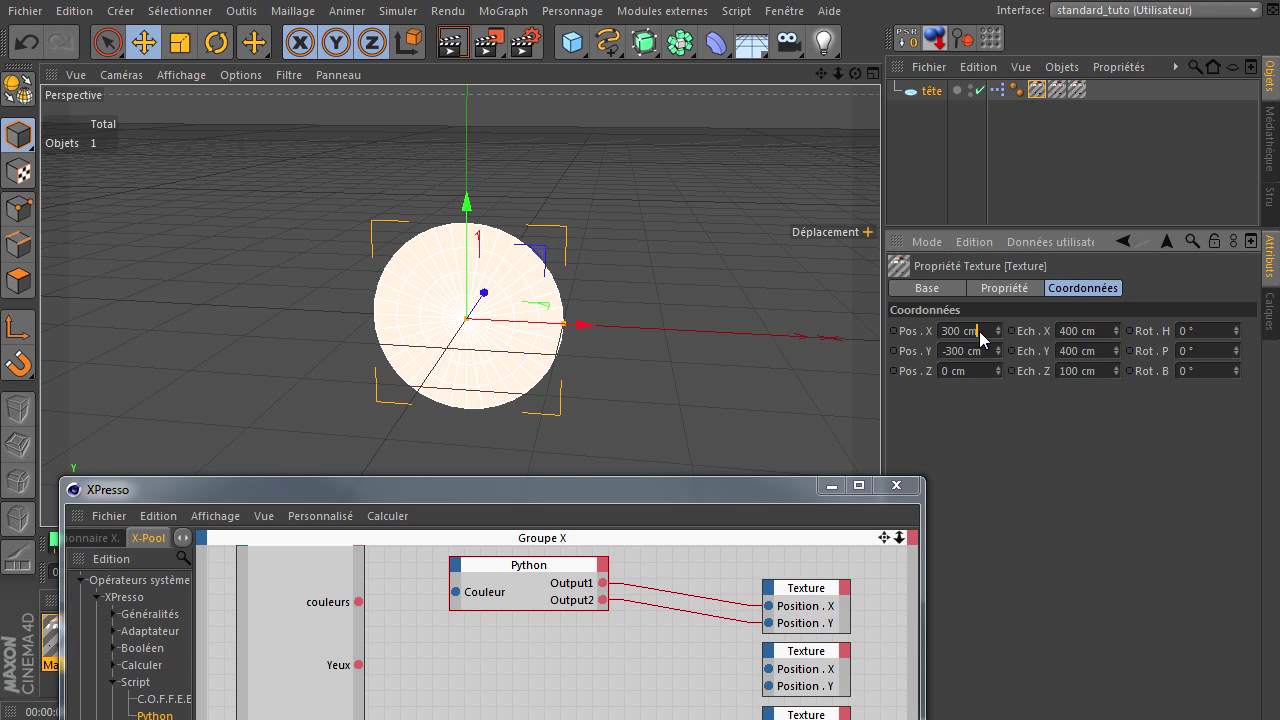
{"action": "key", "text": "Home"}
{"action": "left_click", "coordinate": [680, 582]}
{"action": "left_click", "coordinate": [976, 95]}
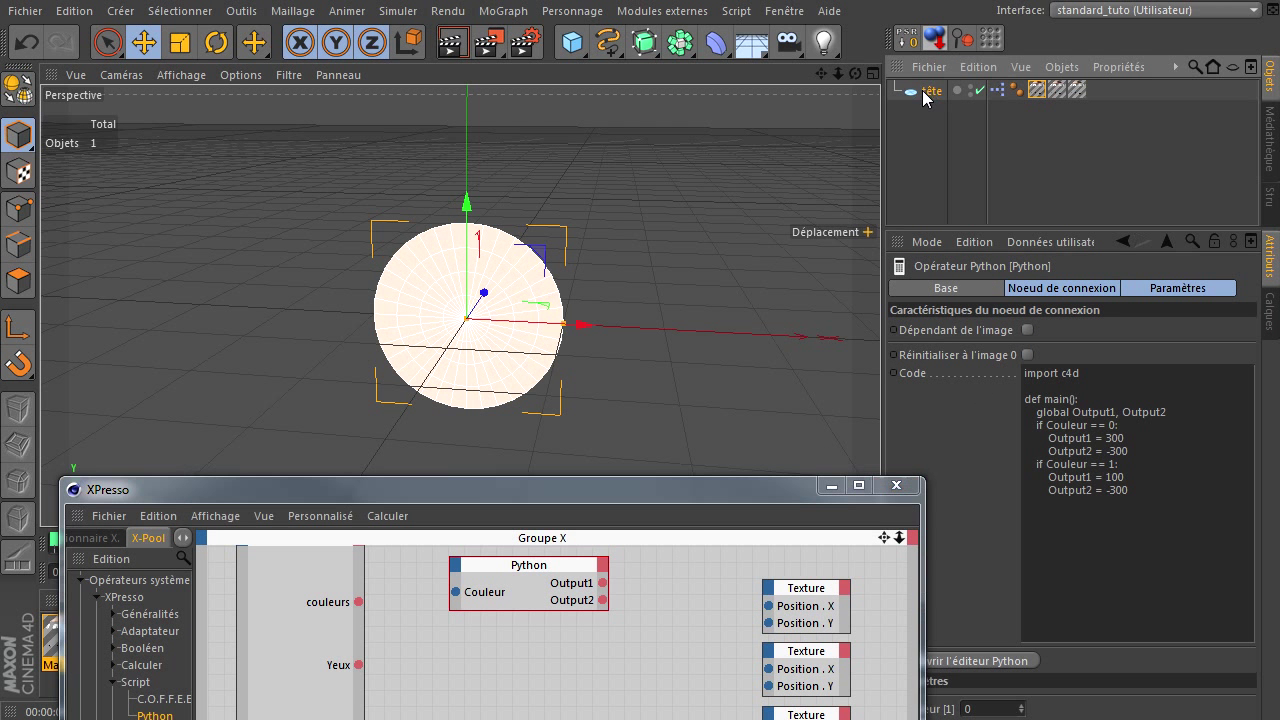
{"action": "left_click", "coordinate": [1037, 90]}
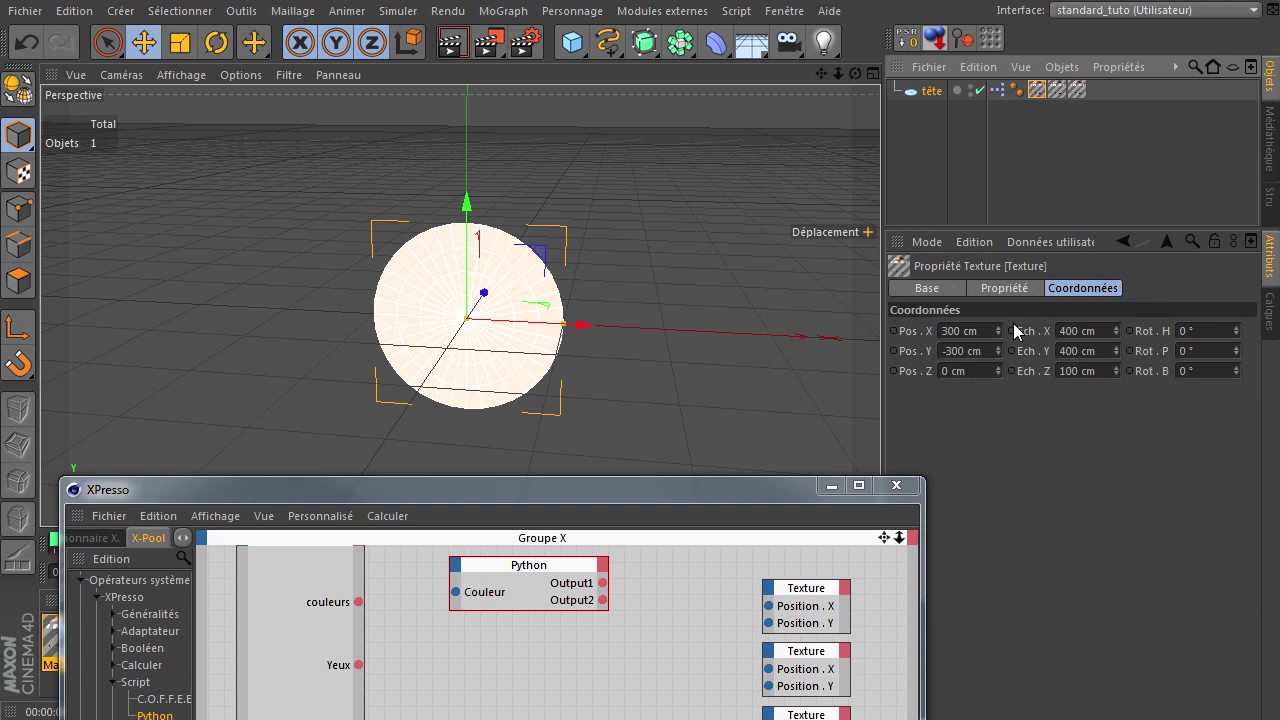
{"action": "left_click", "coordinate": [997, 335]}
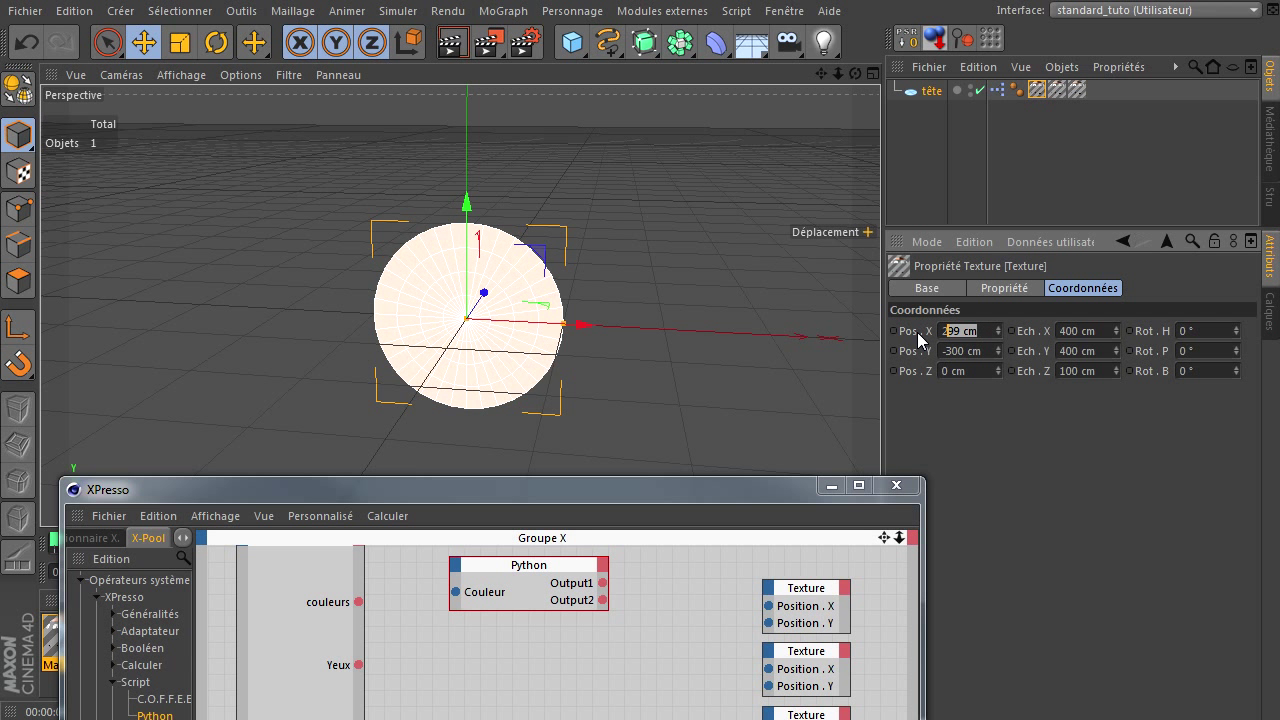
{"action": "type", "text": "100"}
{"action": "key", "text": "Return"}
Step: Rewire Output2 to texture Position Y and couleurs to the Couleur port, then move XPresso up
{"action": "left_click", "coordinate": [1055, 90]}
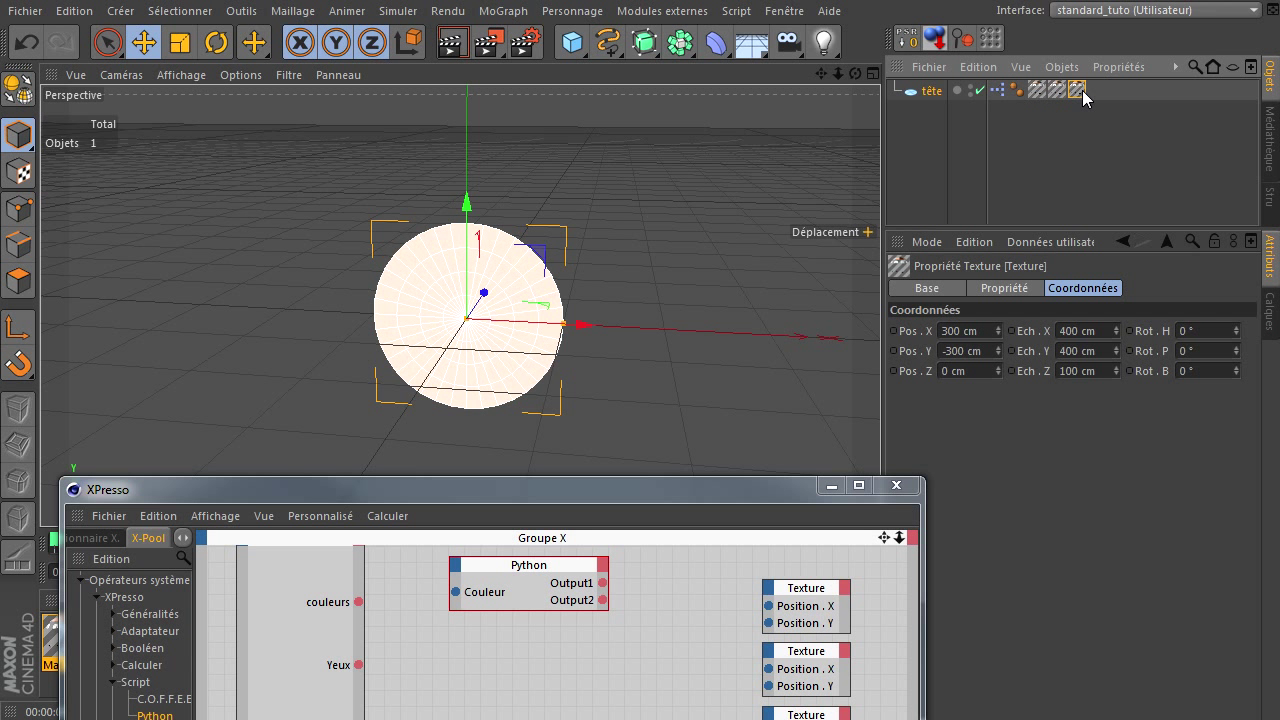
{"action": "left_click", "coordinate": [1077, 90]}
{"action": "mouse_move", "coordinate": [603, 583]}
{"action": "left_mouse_down"}
{"action": "mouse_move", "coordinate": [768, 606]}
{"action": "mouse_move", "coordinate": [603, 600]}
{"action": "left_mouse_up"}
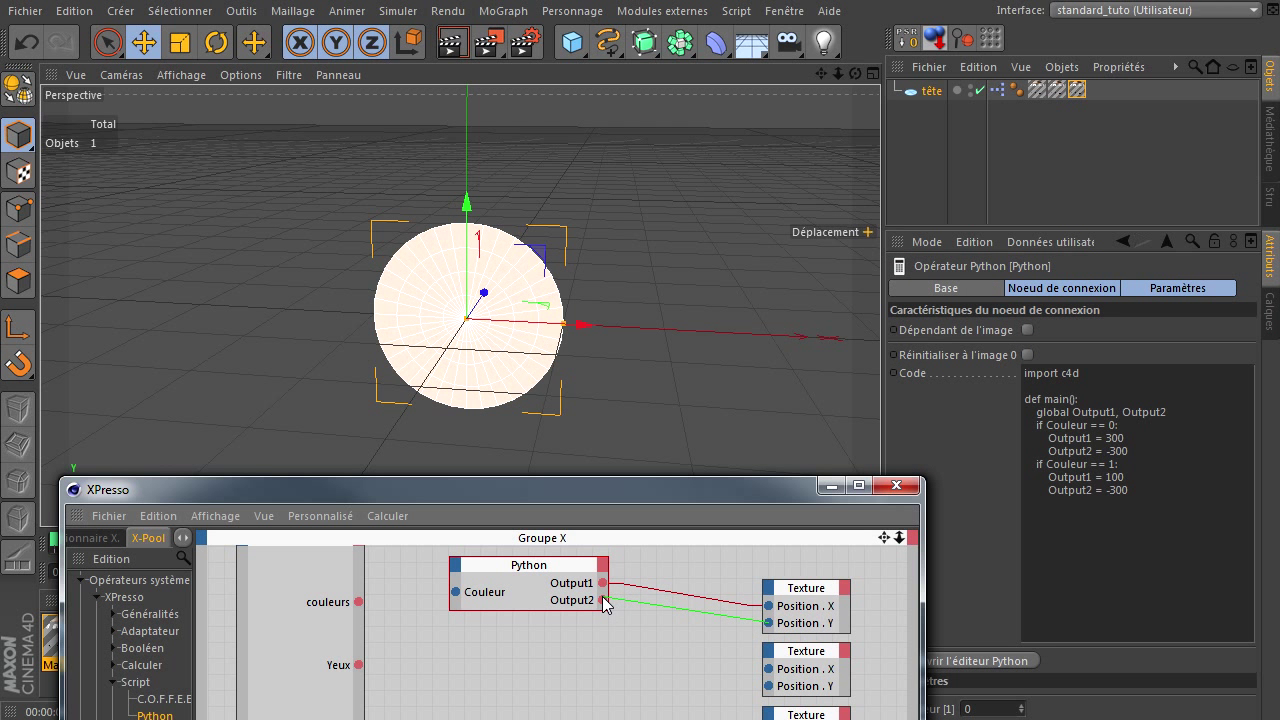
{"action": "mouse_move", "coordinate": [359, 603]}
{"action": "left_mouse_down"}
{"action": "mouse_move", "coordinate": [420, 609]}
{"action": "mouse_move", "coordinate": [455, 592]}
{"action": "left_mouse_up"}
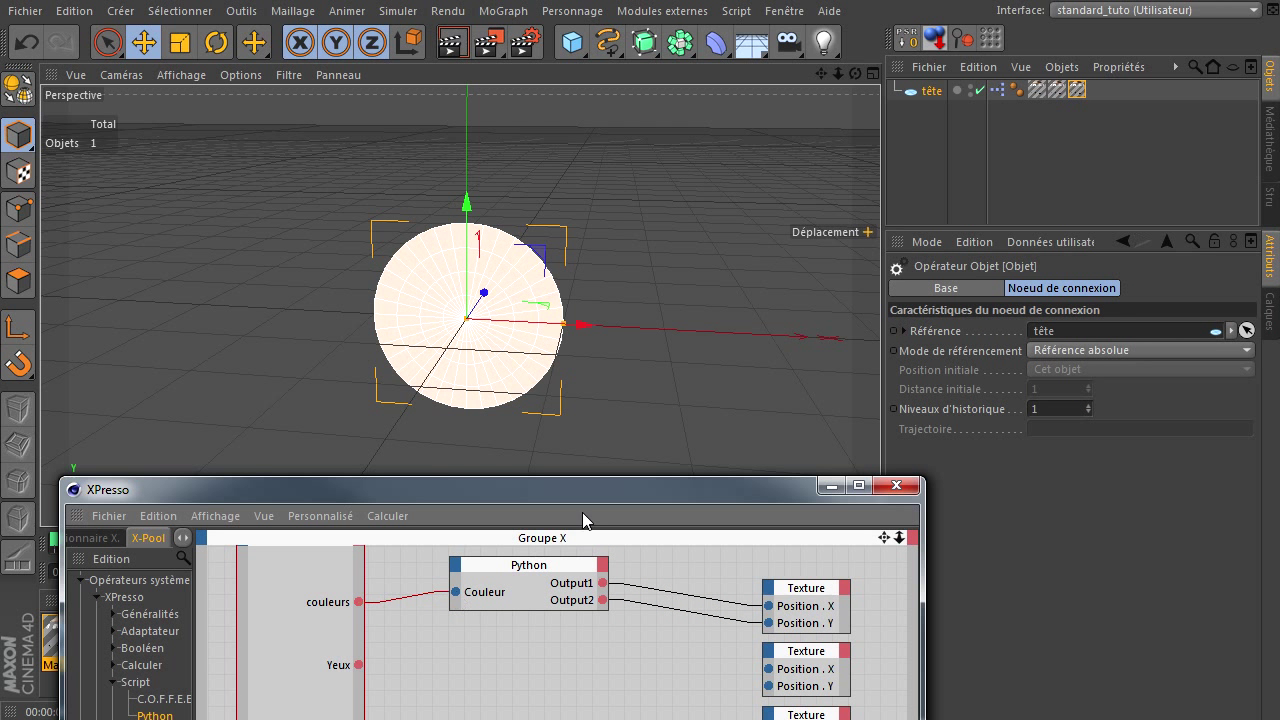
{"action": "left_click", "coordinate": [1057, 91]}
{"action": "left_click", "coordinate": [1040, 91]}
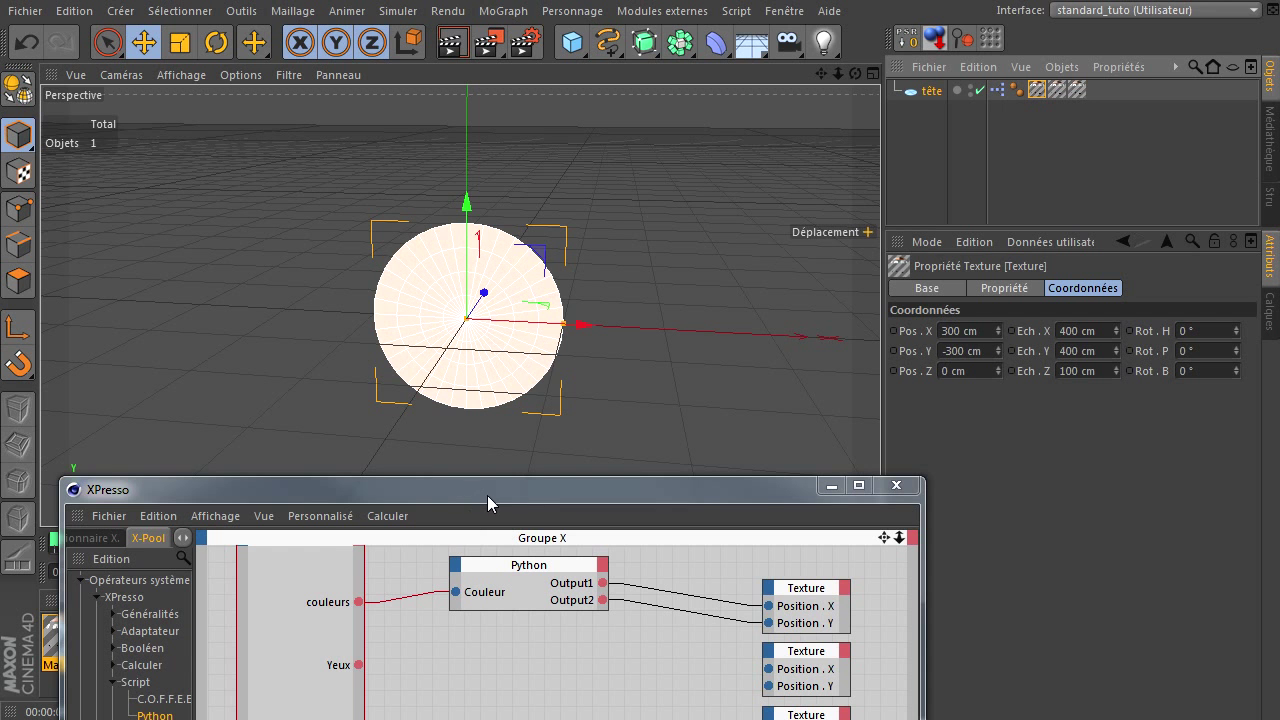
{"action": "left_click_drag", "start_coordinate": [492, 499], "coordinate": [539, 204]}
{"action": "left_click", "coordinate": [563, 267]}
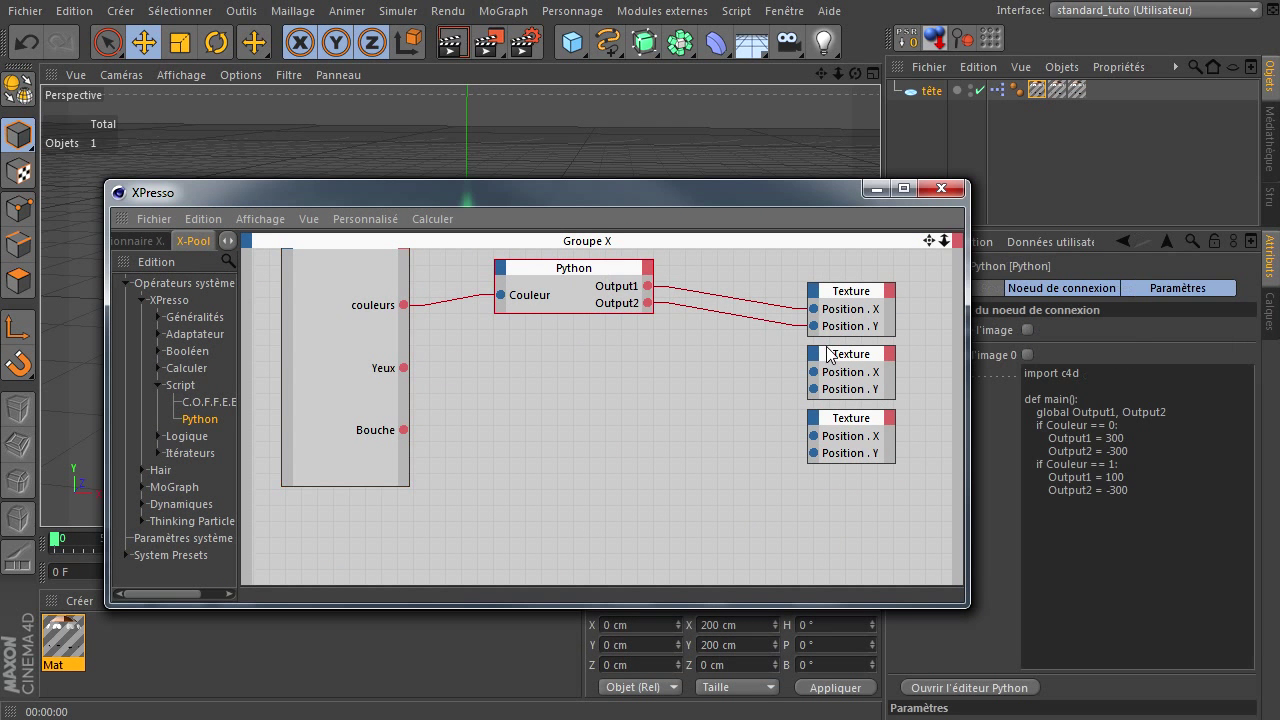
Step: Add an 'if Couleur == 2:' branch with Output1 = -100 and Output2 = -300
{"action": "left_click", "coordinate": [960, 688]}
{"action": "left_click_drag", "start_coordinate": [911, 180], "coordinate": [806, 137]}
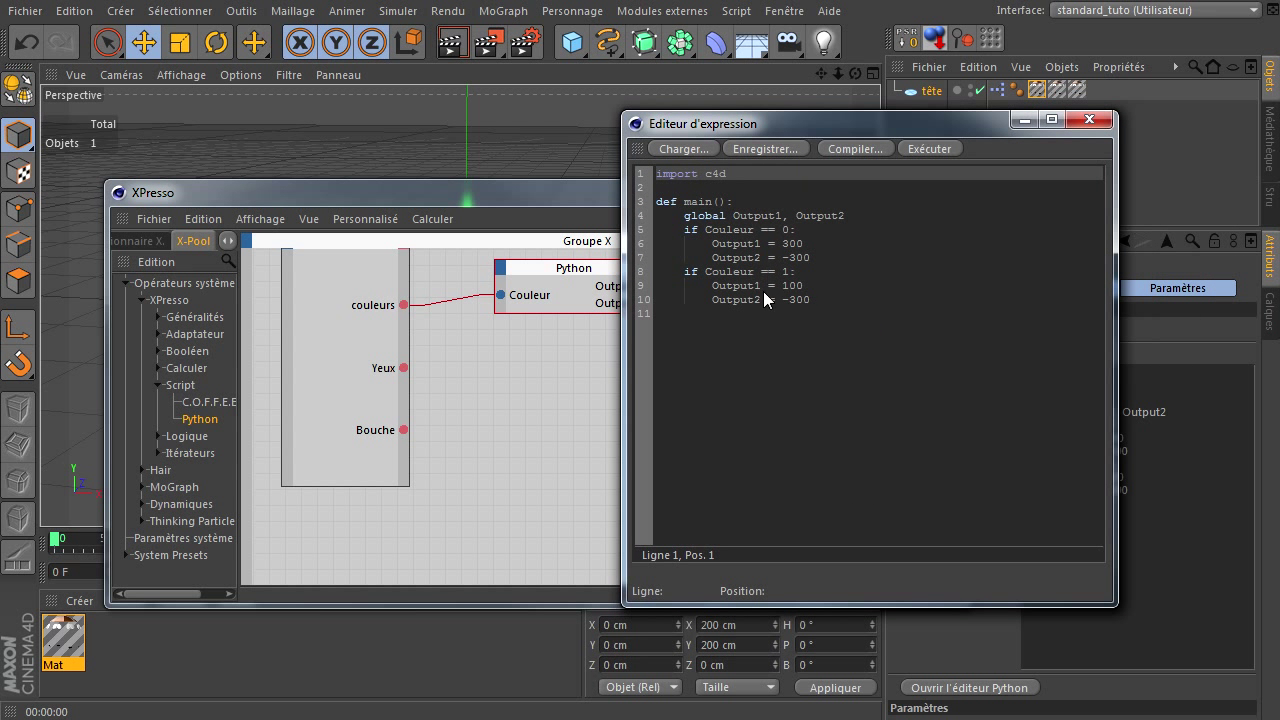
{"action": "left_click", "coordinate": [823, 270]}
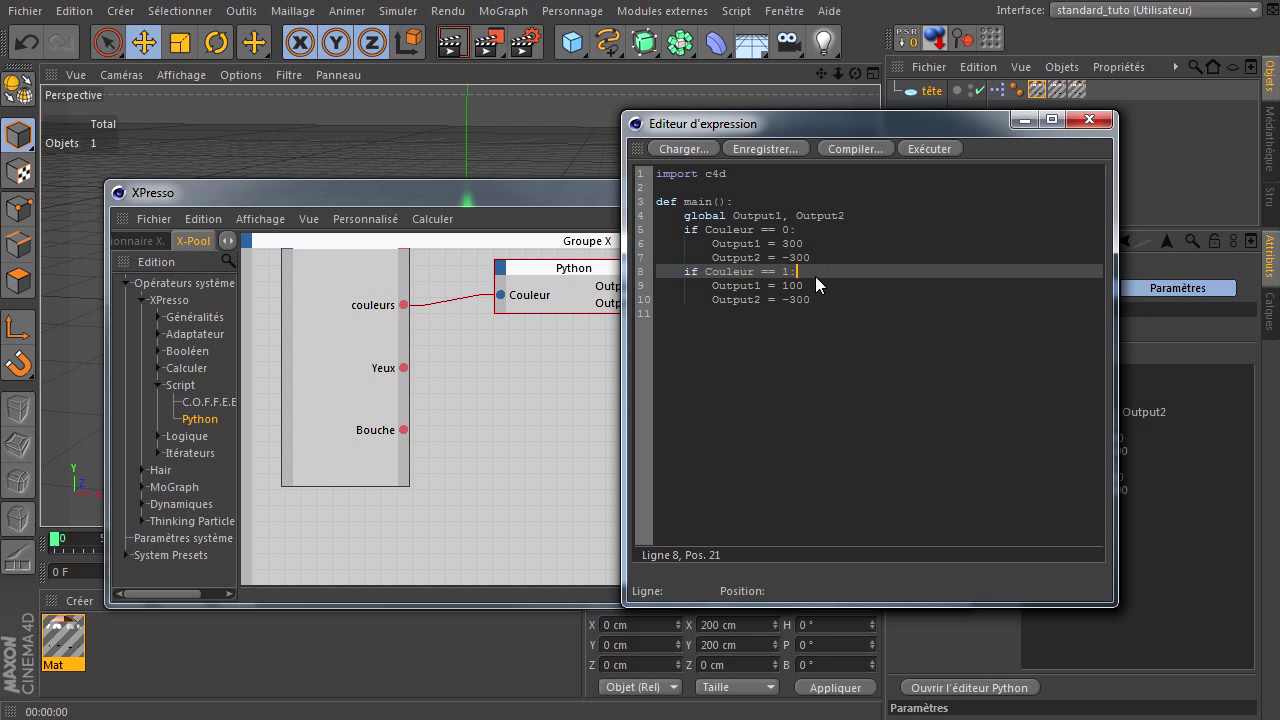
{"action": "left_click", "coordinate": [816, 284]}
{"action": "left_click", "coordinate": [827, 294]}
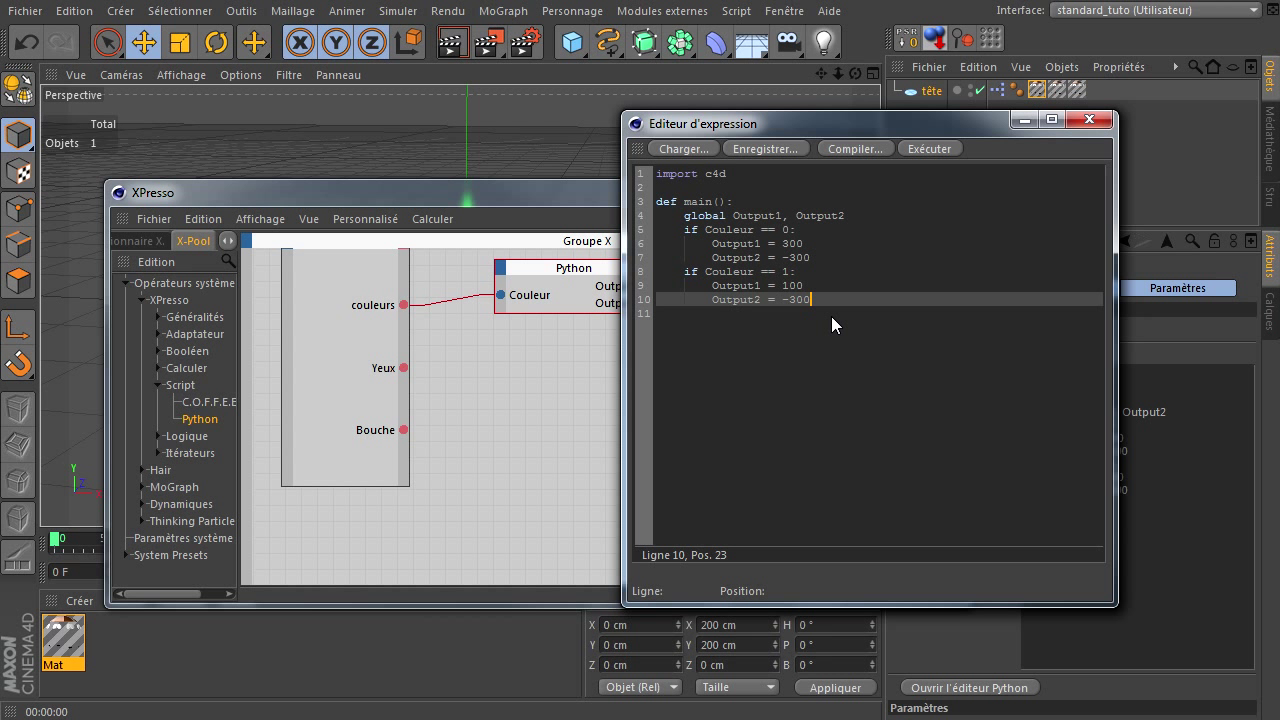
{"action": "key", "text": "Return"}
{"action": "type", "text": "if"}
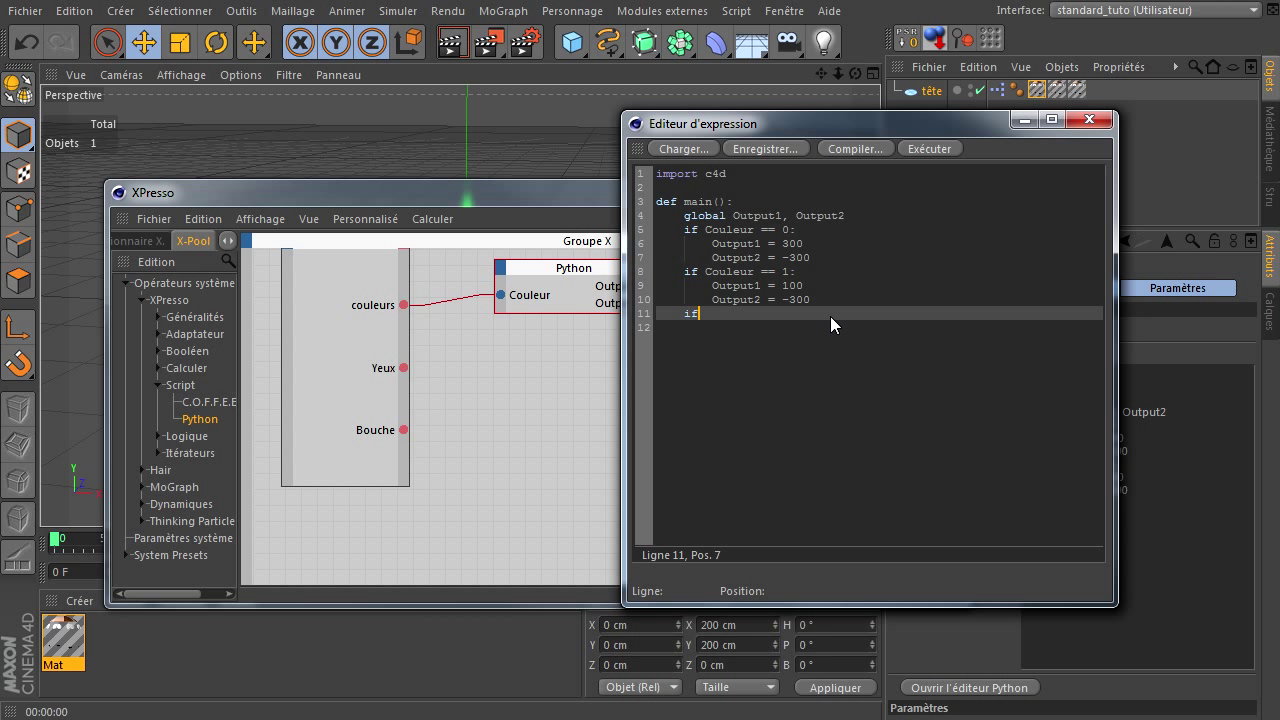
{"action": "type", "text": " Couleur == 2:"}
{"action": "key", "text": "Return"}
{"action": "type", "text": "Outpiu"}
{"action": "key", "text": "BackSpace"}
{"action": "key", "text": "BackSpace"}
{"action": "type", "text": "ut1 = "}
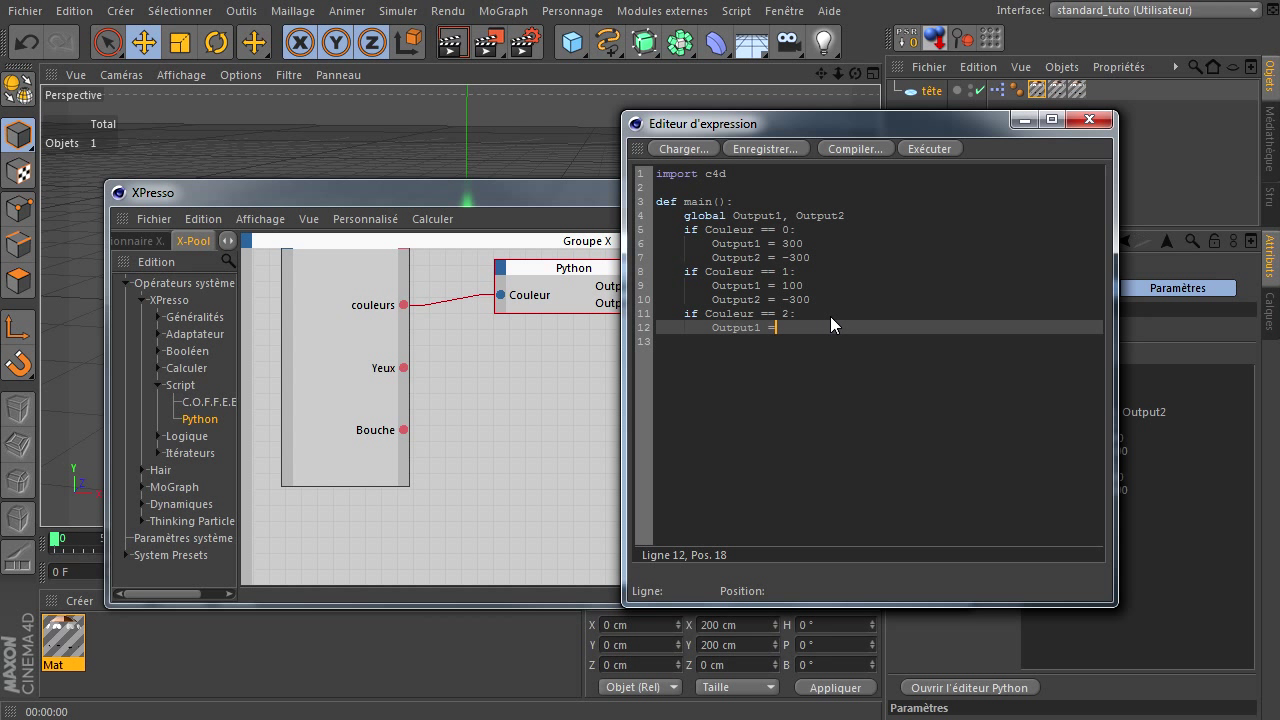
{"action": "type", "text": "-1"}
{"action": "type", "text": "00"}
{"action": "key", "text": "Return"}
{"action": "type", "text": "Output2 = "}
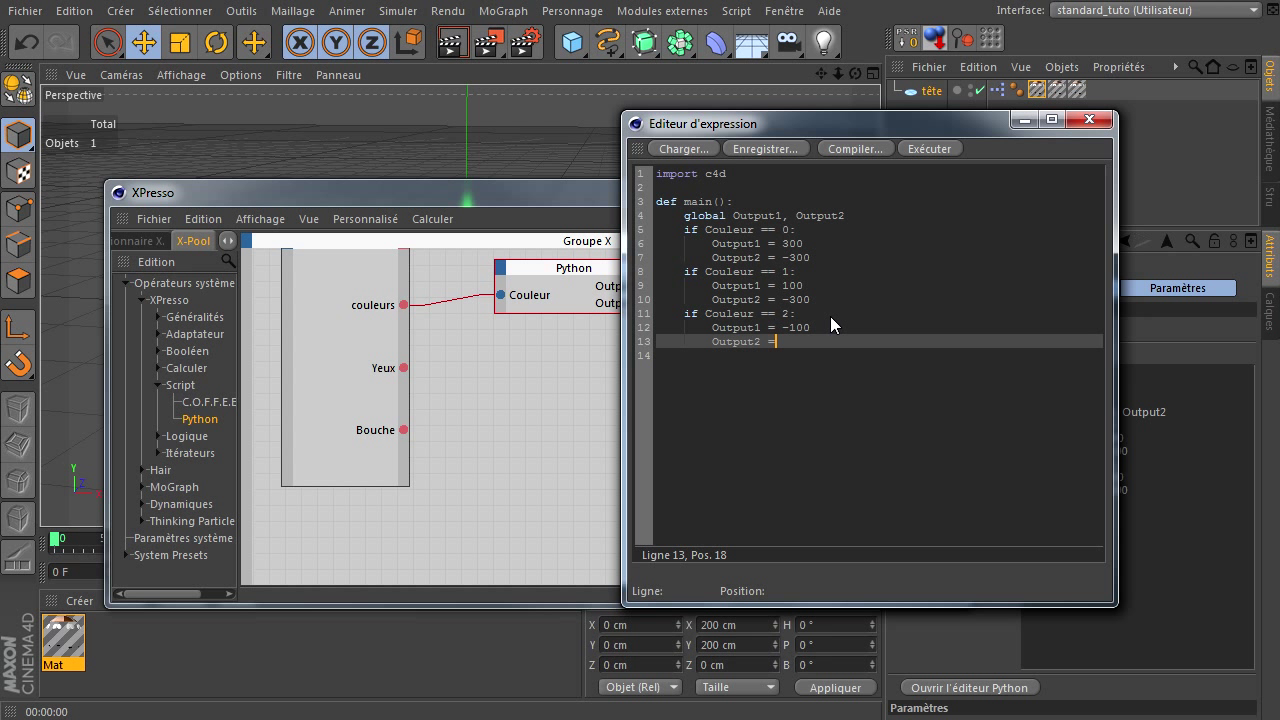
{"action": "type", "text": "-300"}
Step: Add an 'if Couleur == 3:' branch with Output1 = -300 and Output2 = -300
{"action": "key", "text": "Return"}
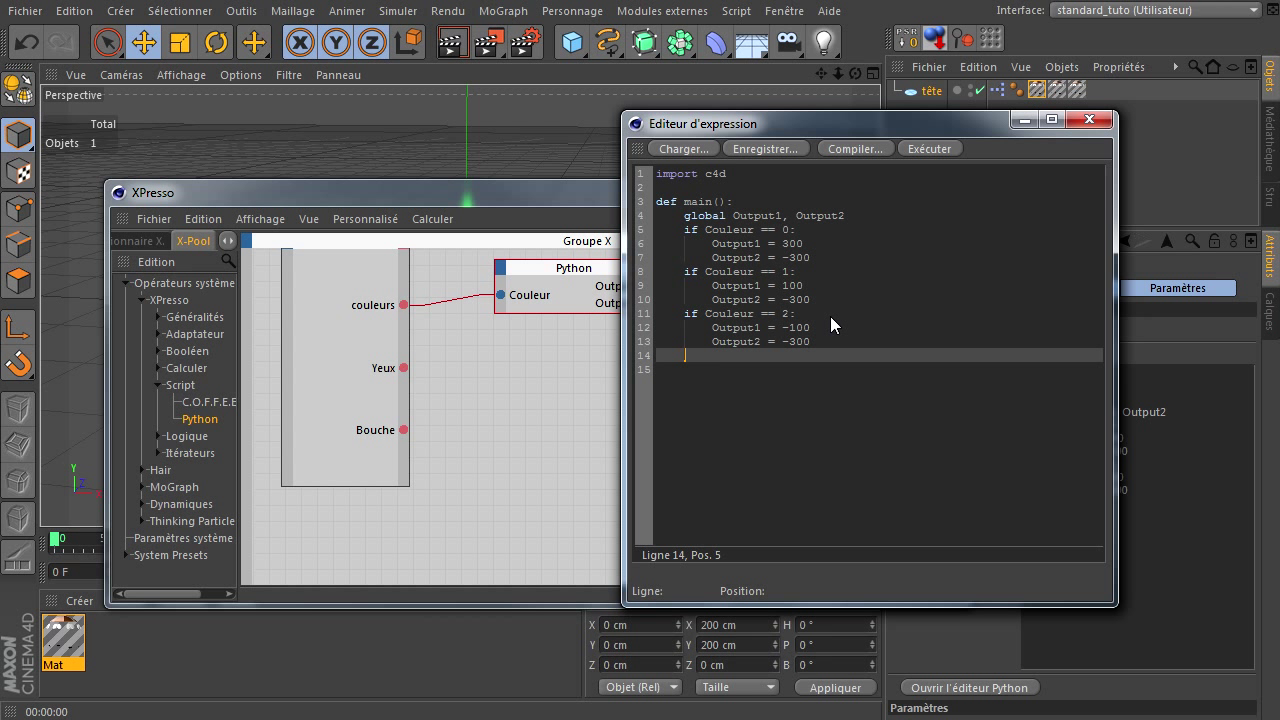
{"action": "type", "text": "if Couleur"}
{"action": "type", "text": " =="}
{"action": "type", "text": " 3:"}
{"action": "key", "text": "Return"}
{"action": "type", "text": "Output"}
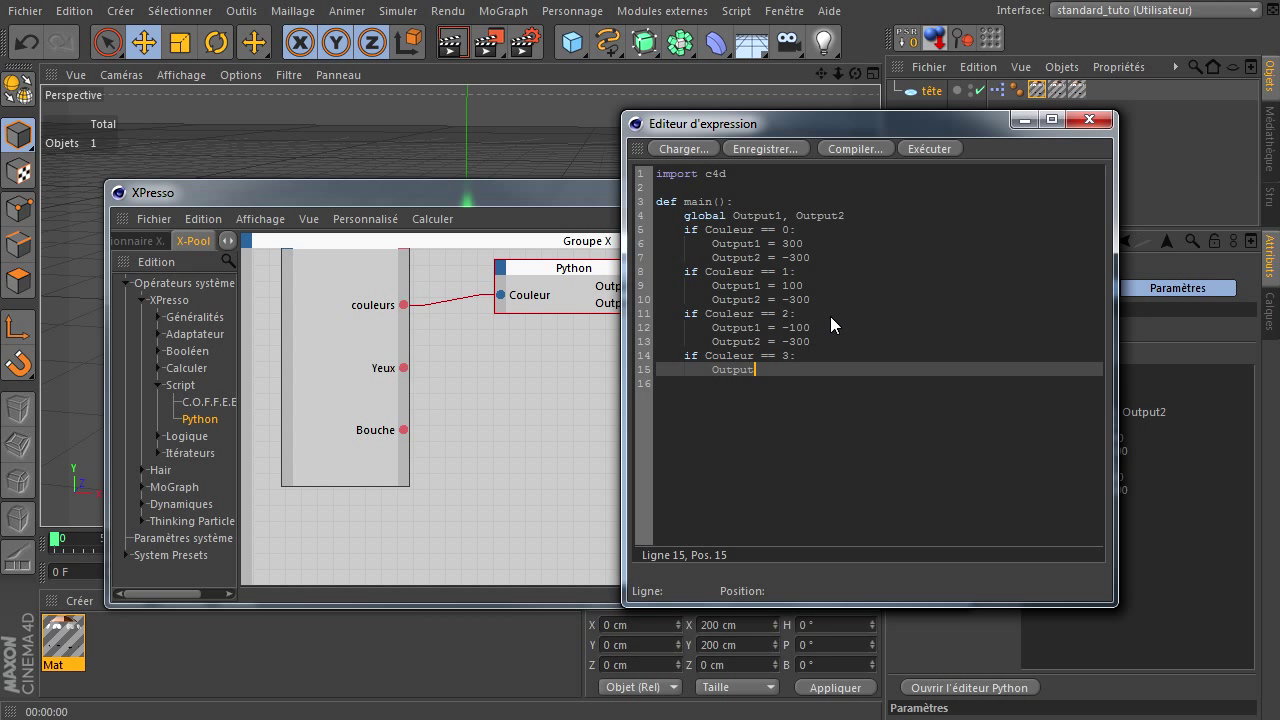
{"action": "type", "text": "1 = -3"}
{"action": "type", "text": "00"}
{"action": "key", "text": "Return"}
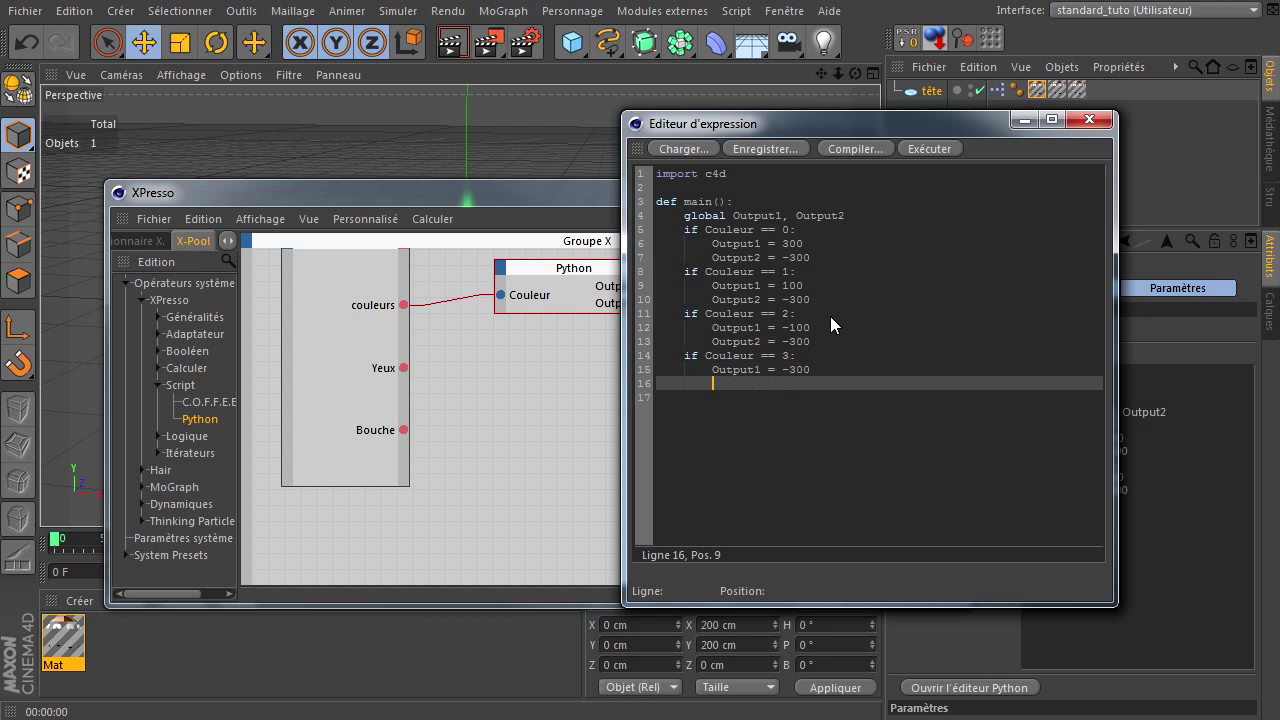
{"action": "type", "text": "Output2 "}
{"action": "type", "text": "= -300"}
Step: Close the code editor and nudge the Python node in the XPresso graph
{"action": "left_click", "coordinate": [858, 438]}
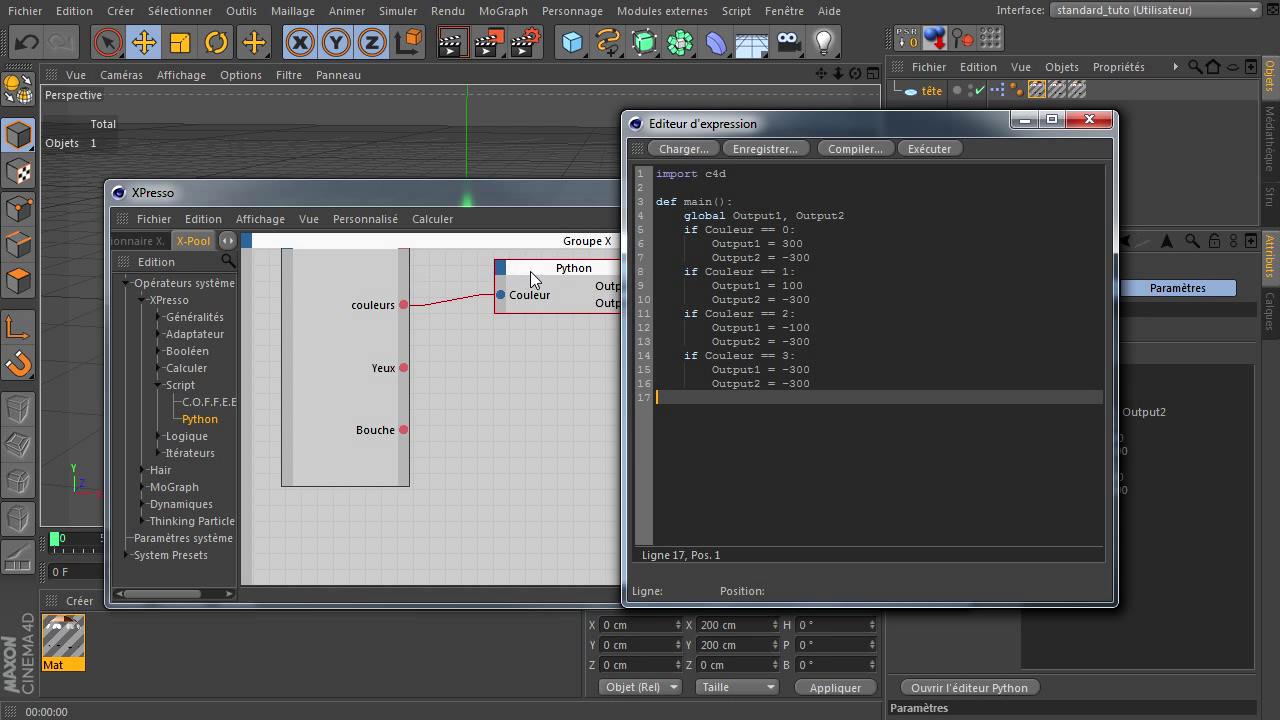
{"action": "left_click", "coordinate": [1103, 124]}
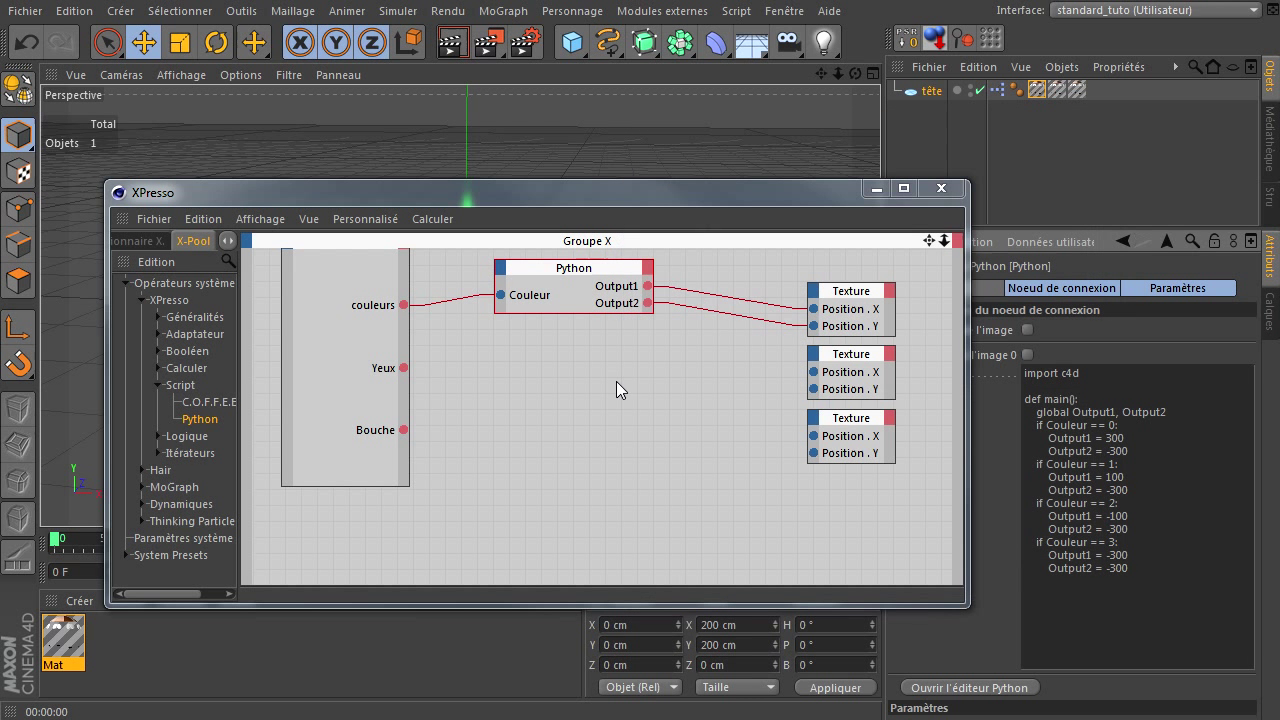
{"action": "left_click", "coordinate": [508, 276]}
{"action": "mouse_move", "coordinate": [578, 271]}
{"action": "left_mouse_down"}
{"action": "mouse_move", "coordinate": [591, 263]}
{"action": "mouse_move", "coordinate": [619, 386]}
{"action": "mouse_move", "coordinate": [603, 351]}
{"action": "left_mouse_up"}
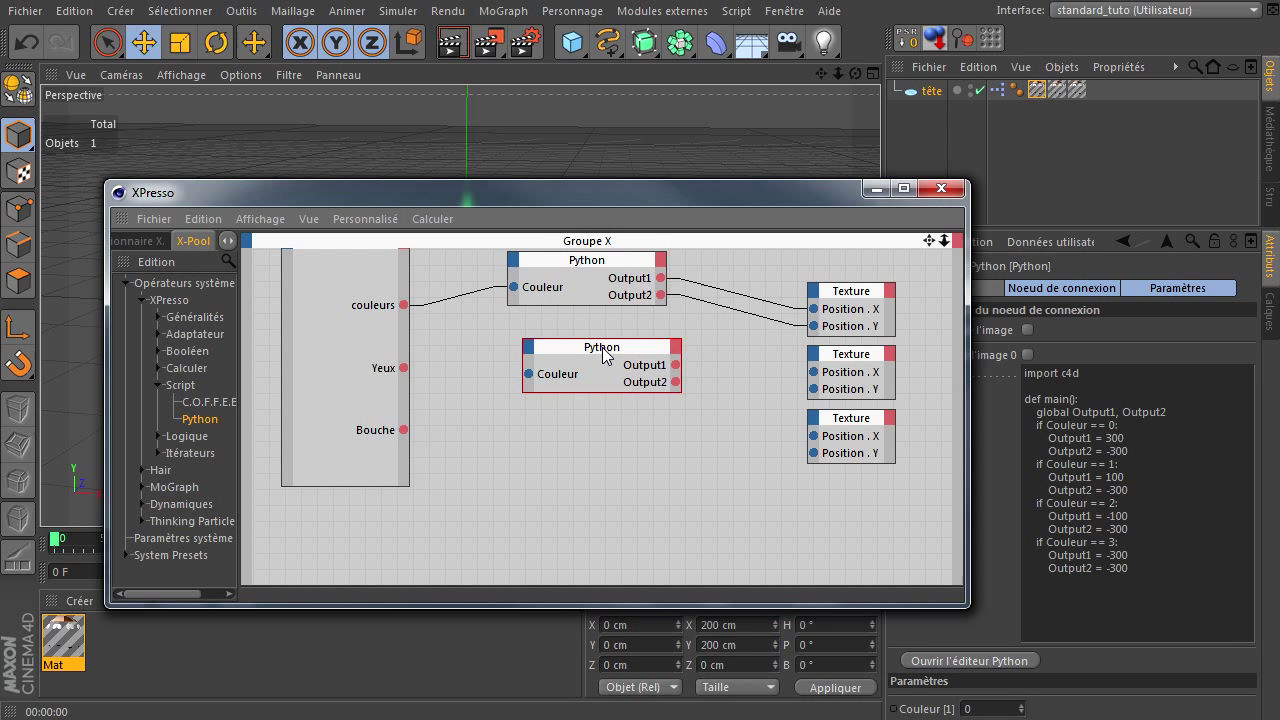
Step: Rename the duplicated Python node's Couleur input port to Yeux
{"action": "right_click", "coordinate": [557, 383]}
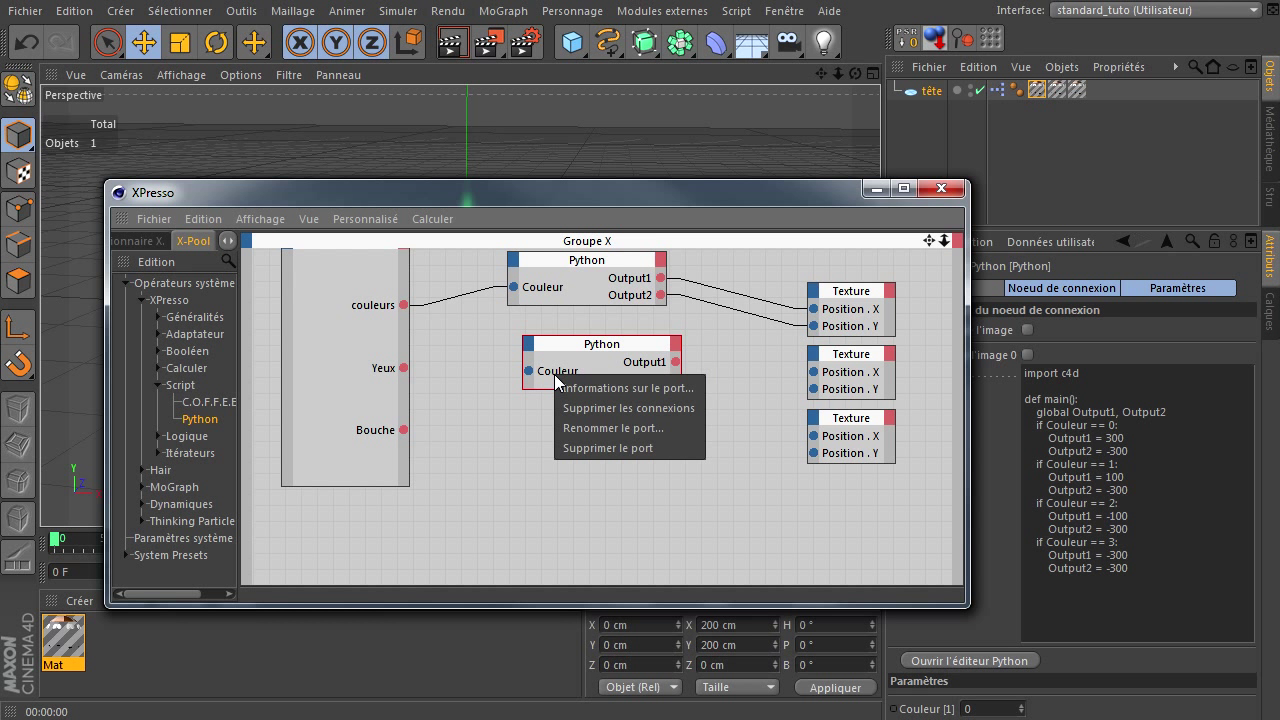
{"action": "left_click", "coordinate": [570, 422]}
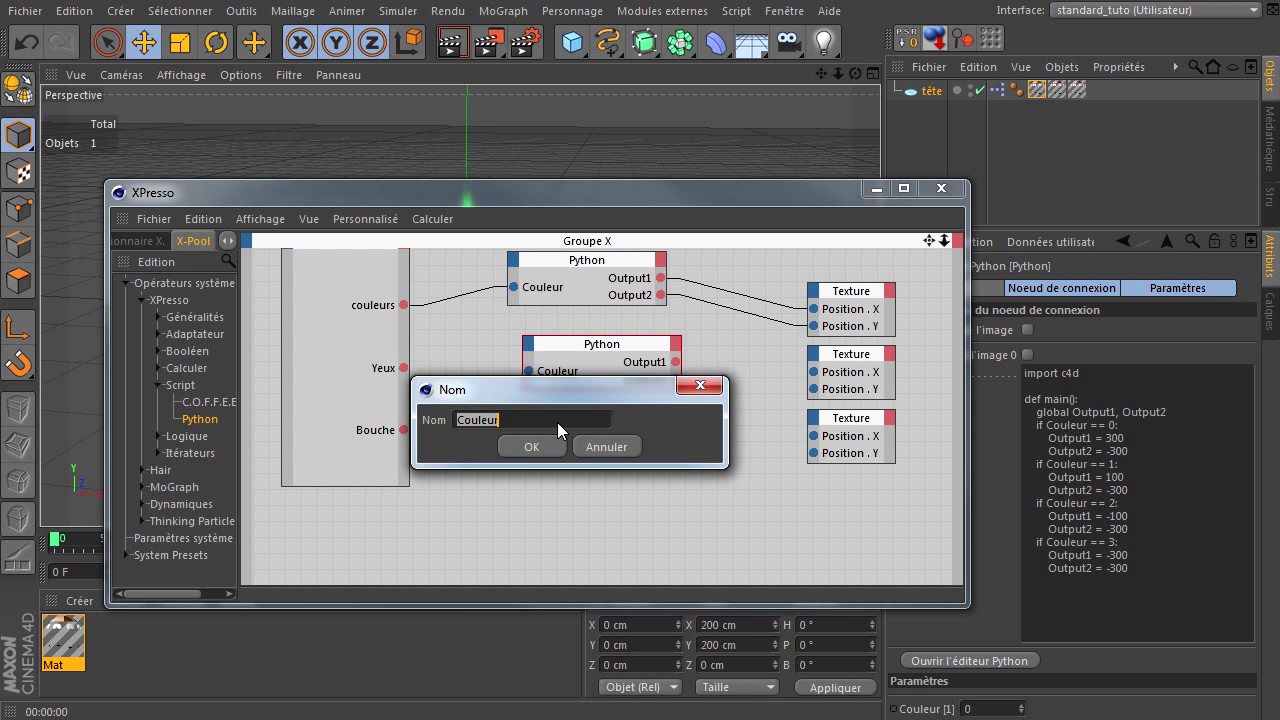
{"action": "type", "text": "Yeux"}
{"action": "left_click", "coordinate": [533, 445]}
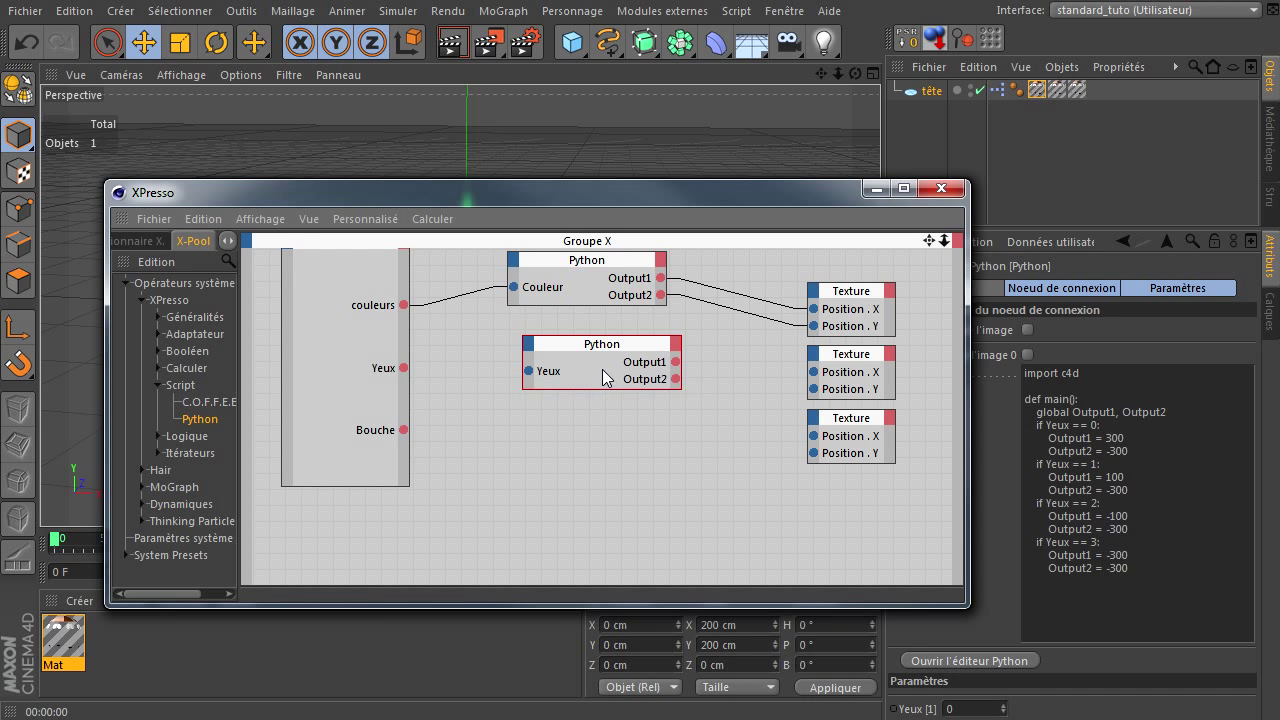
Step: In the new node's script, make every condition test the Yeux variable
{"action": "left_click", "coordinate": [1010, 661]}
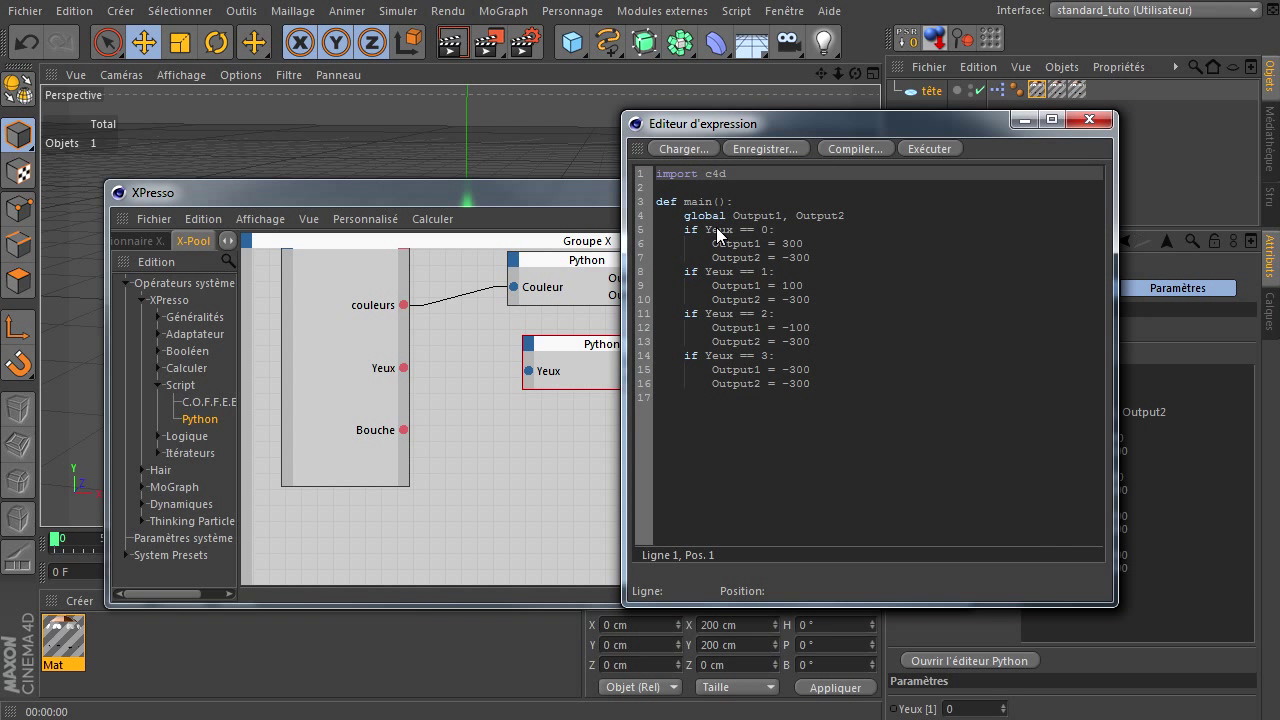
{"action": "double_click", "coordinate": [717, 231]}
{"action": "left_click", "coordinate": [725, 276]}
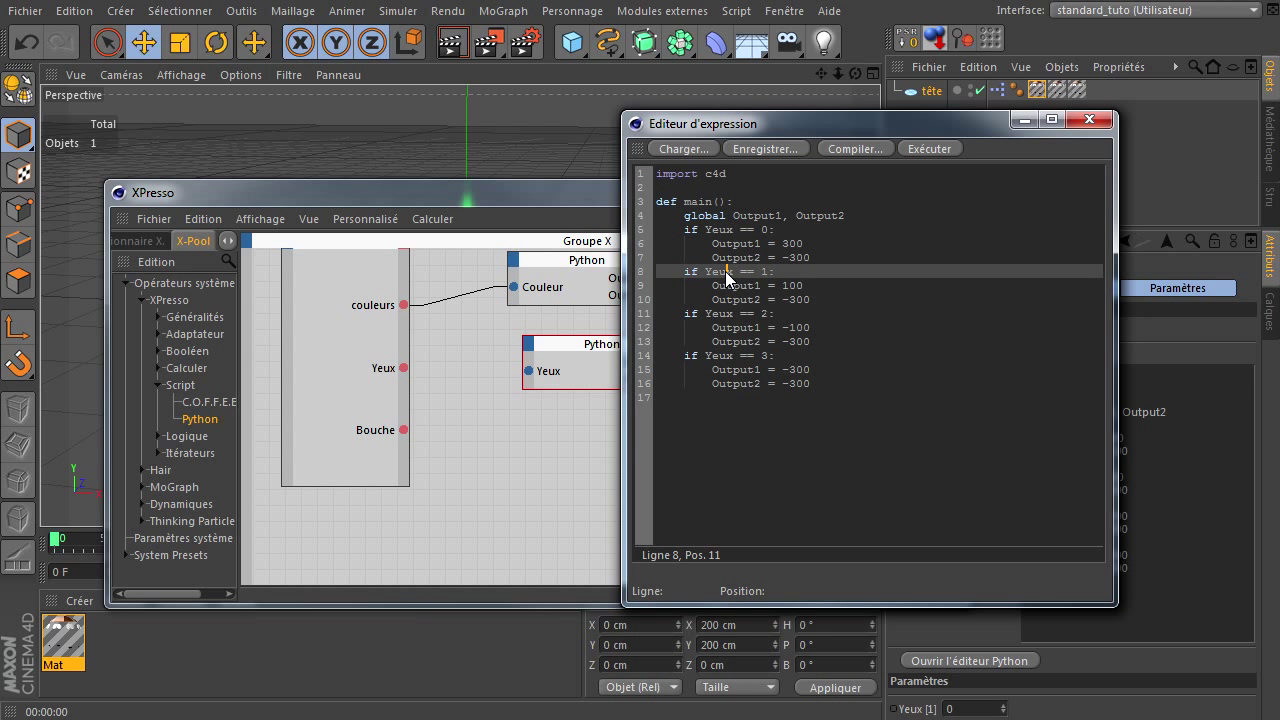
{"action": "left_click", "coordinate": [722, 313]}
{"action": "double_click", "coordinate": [721, 356]}
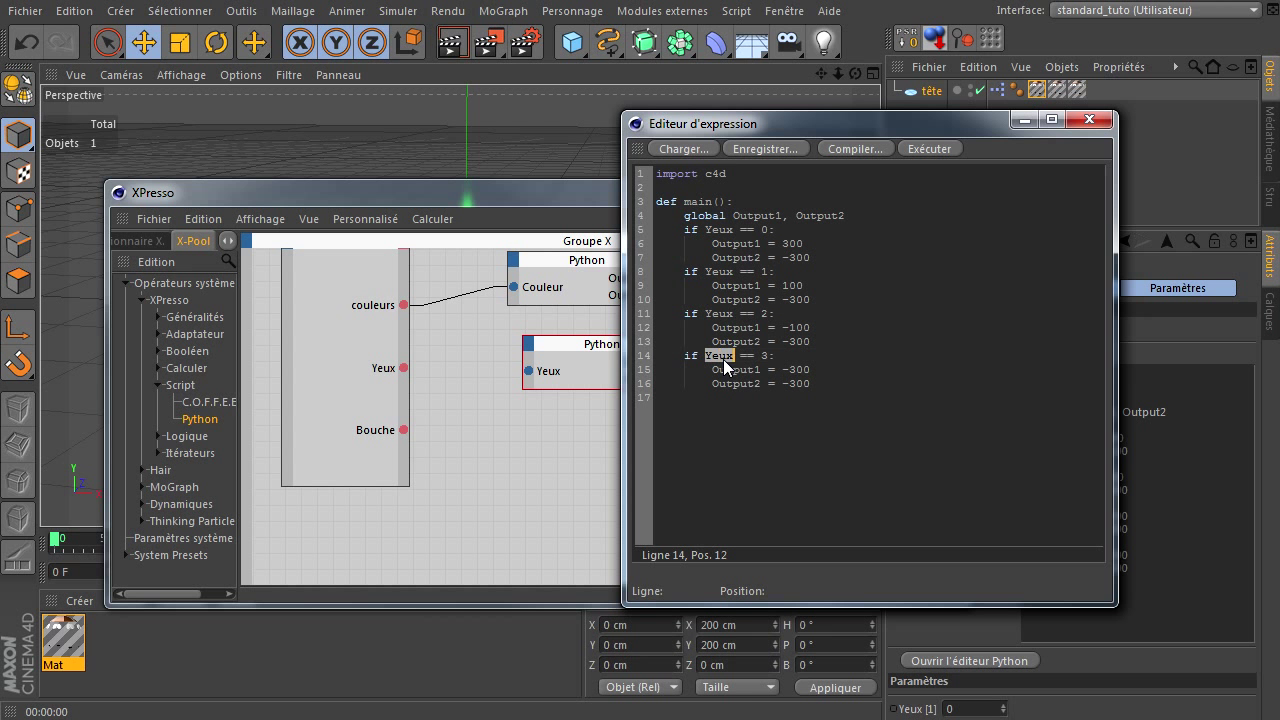
{"action": "left_click_drag", "start_coordinate": [863, 127], "coordinate": [869, 106]}
{"action": "left_click", "coordinate": [745, 411]}
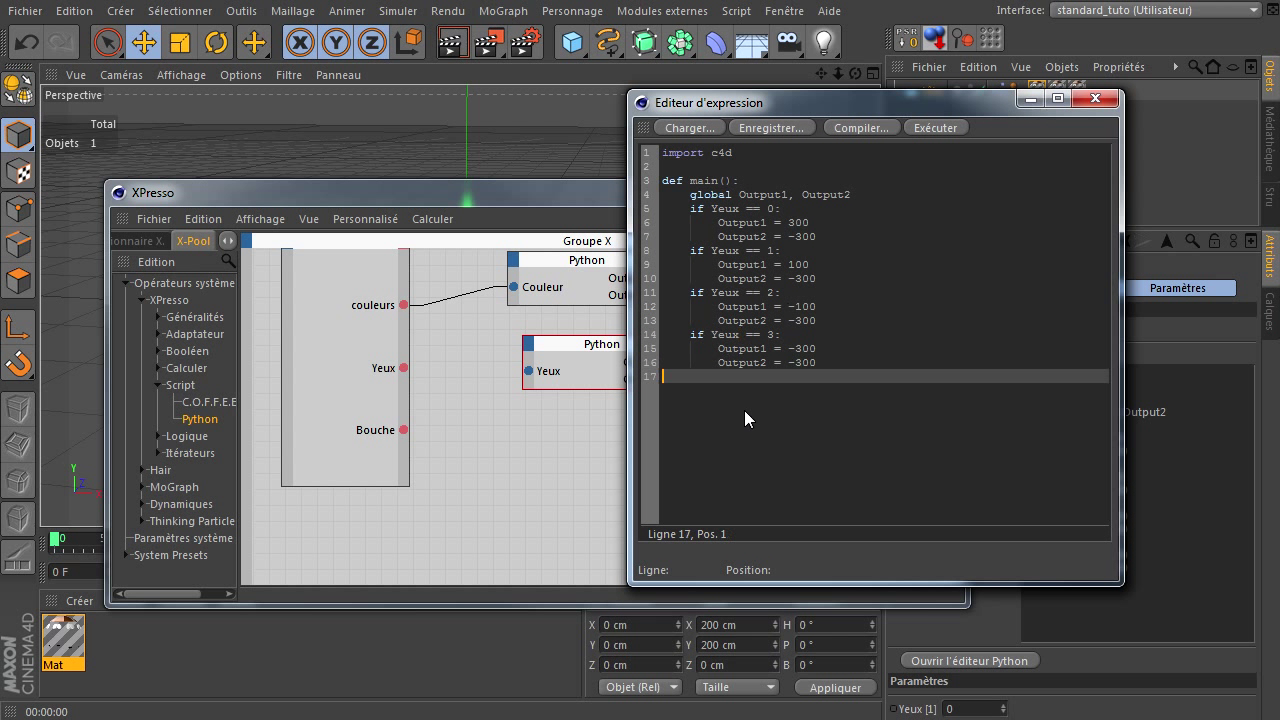
{"action": "left_click", "coordinate": [823, 235]}
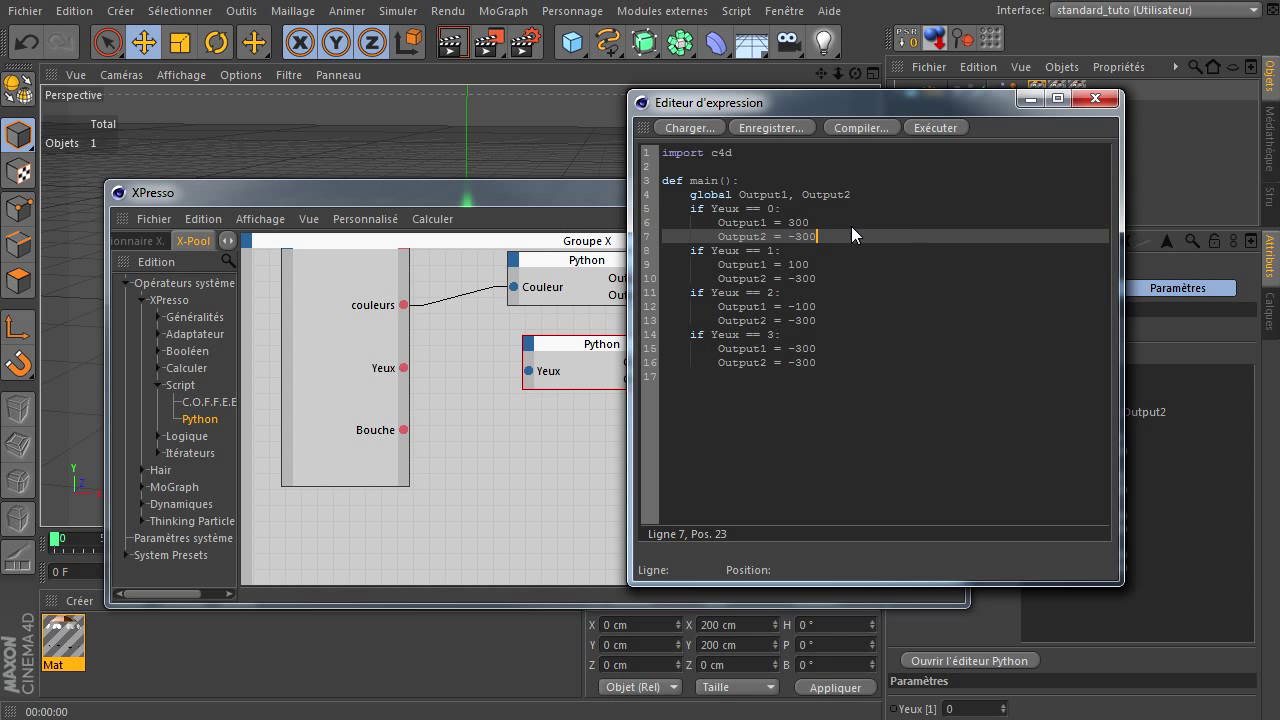
{"action": "left_click", "coordinate": [824, 220]}
{"action": "left_click", "coordinate": [824, 263]}
{"action": "left_click", "coordinate": [826, 293]}
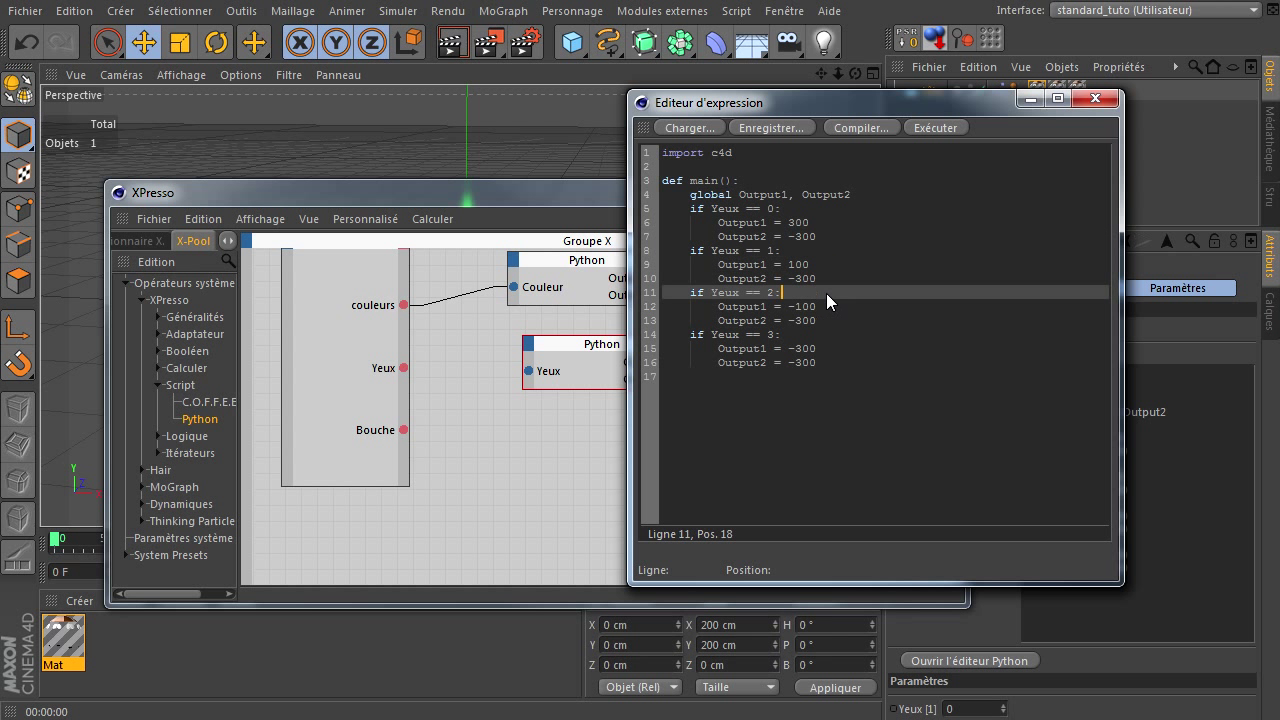
{"action": "left_click", "coordinate": [825, 306]}
{"action": "left_click", "coordinate": [815, 346]}
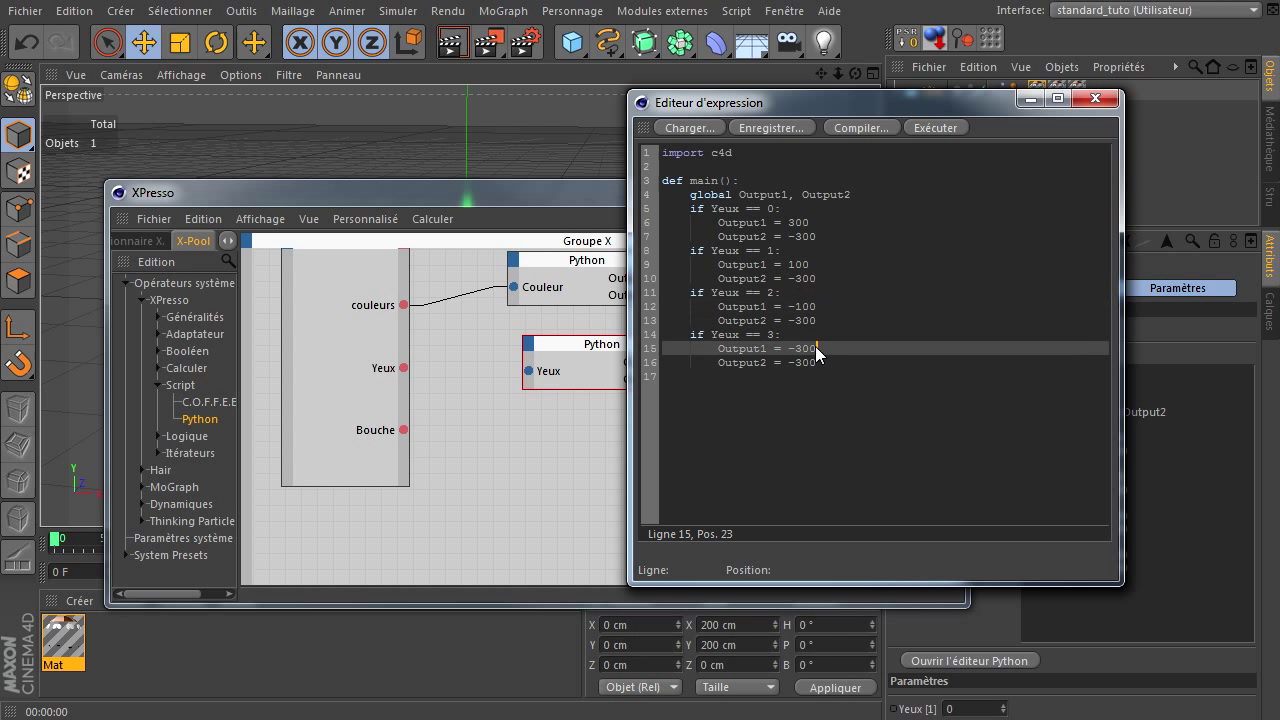
{"action": "left_click", "coordinate": [824, 240]}
Step: Change each case's Output2 from -300 to -100 and close the code editor
{"action": "key", "text": "Left"}
{"action": "key", "text": "Left"}
{"action": "key", "text": "shift+Left"}
{"action": "type", "text": "1"}
{"action": "key", "text": "Down"}
{"action": "key", "text": "Down"}
{"action": "key", "text": "Down"}
{"action": "key", "text": "BackSpace"}
{"action": "type", "text": "1"}
{"action": "key", "text": "Down"}
{"action": "key", "text": "Down"}
{"action": "key", "text": "Down"}
{"action": "key", "text": "BackSpace"}
{"action": "type", "text": "1"}
{"action": "key", "text": "Down"}
{"action": "key", "text": "Down"}
{"action": "key", "text": "Down"}
{"action": "key", "text": "BackSpace"}
{"action": "type", "text": "1"}
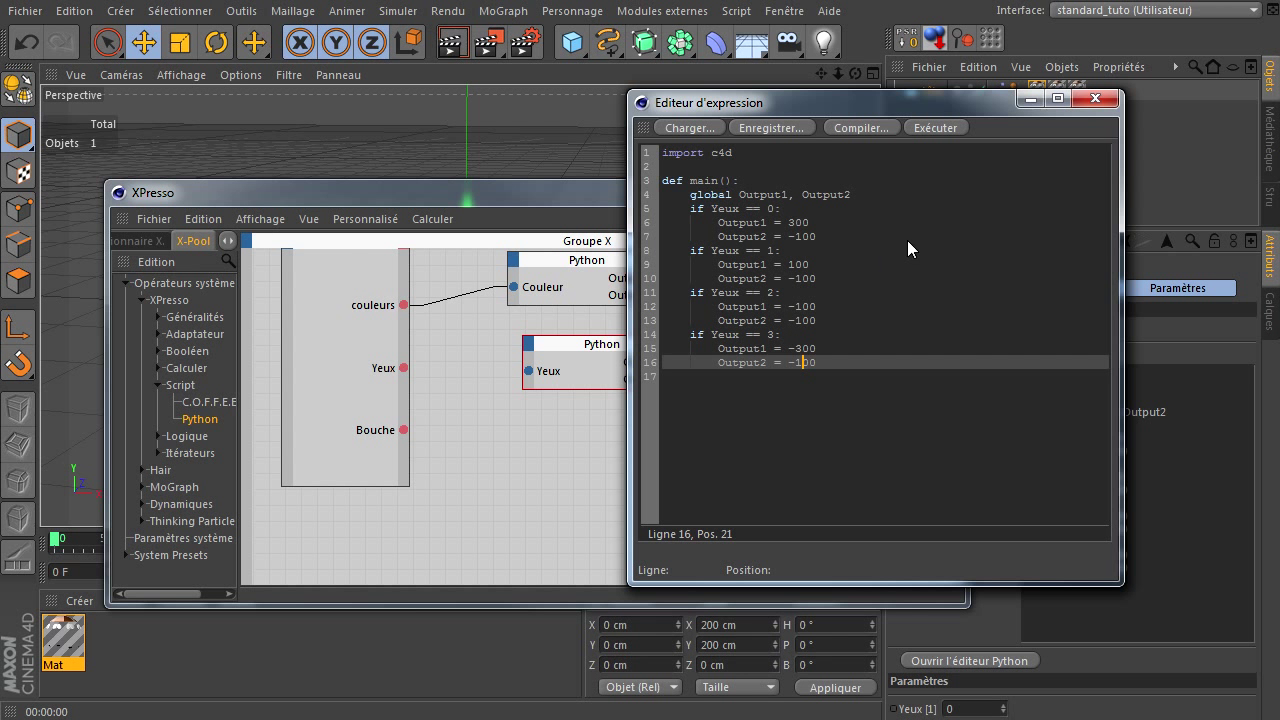
{"action": "left_click", "coordinate": [1095, 98]}
Step: Wire the Yeux node's outputs to the middle Texture's Position X and Y, and feed Yeux in
{"action": "left_click_drag", "start_coordinate": [676, 362], "coordinate": [813, 372]}
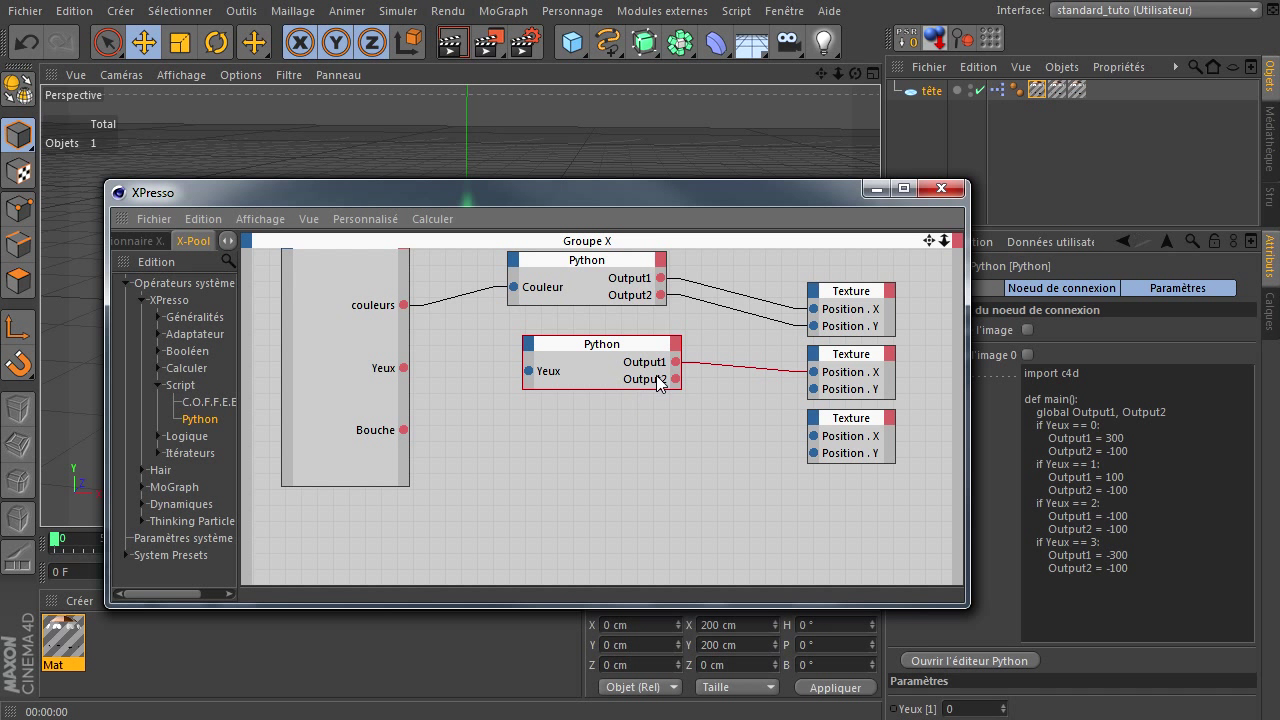
{"action": "left_click_drag", "start_coordinate": [673, 378], "coordinate": [812, 390]}
{"action": "mouse_move", "coordinate": [403, 368]}
{"action": "left_mouse_down"}
{"action": "mouse_move", "coordinate": [528, 371]}
{"action": "mouse_move", "coordinate": [600, 433]}
{"action": "left_mouse_up"}
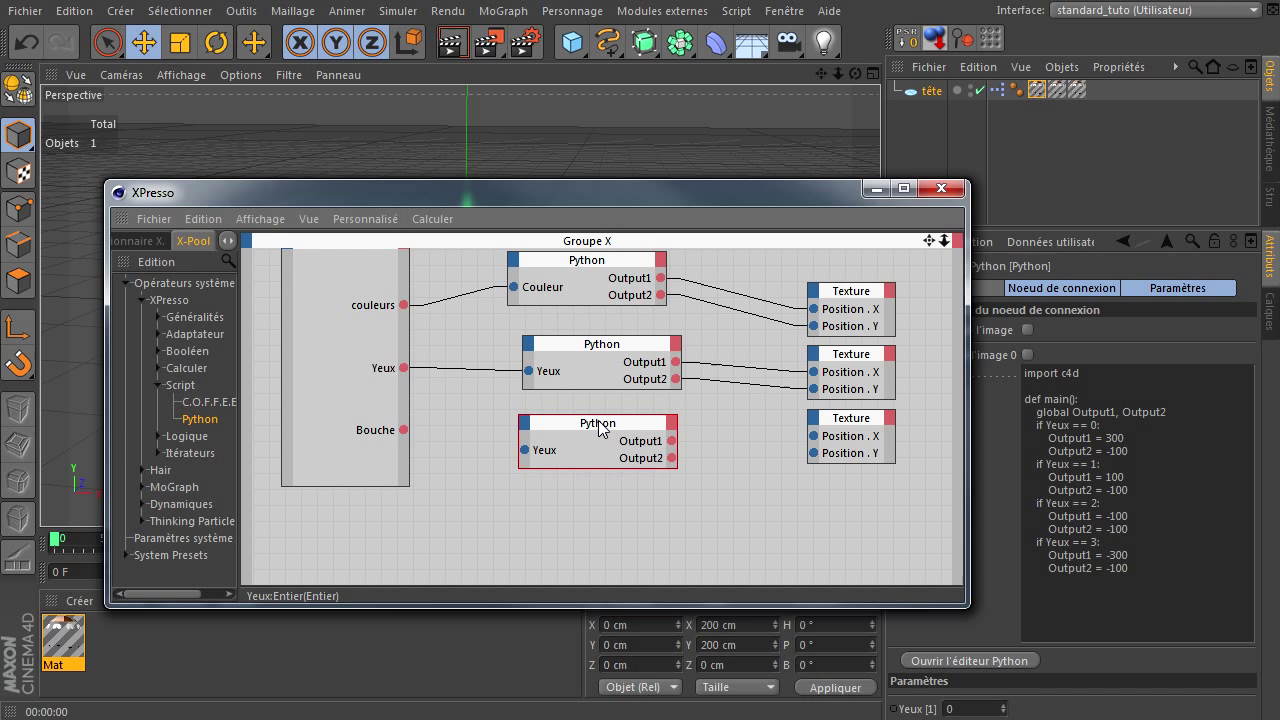
Step: Rename the third node's input to Bouche and wire its outputs to the bottom Texture's Position X/Y
{"action": "right_click", "coordinate": [545, 450]}
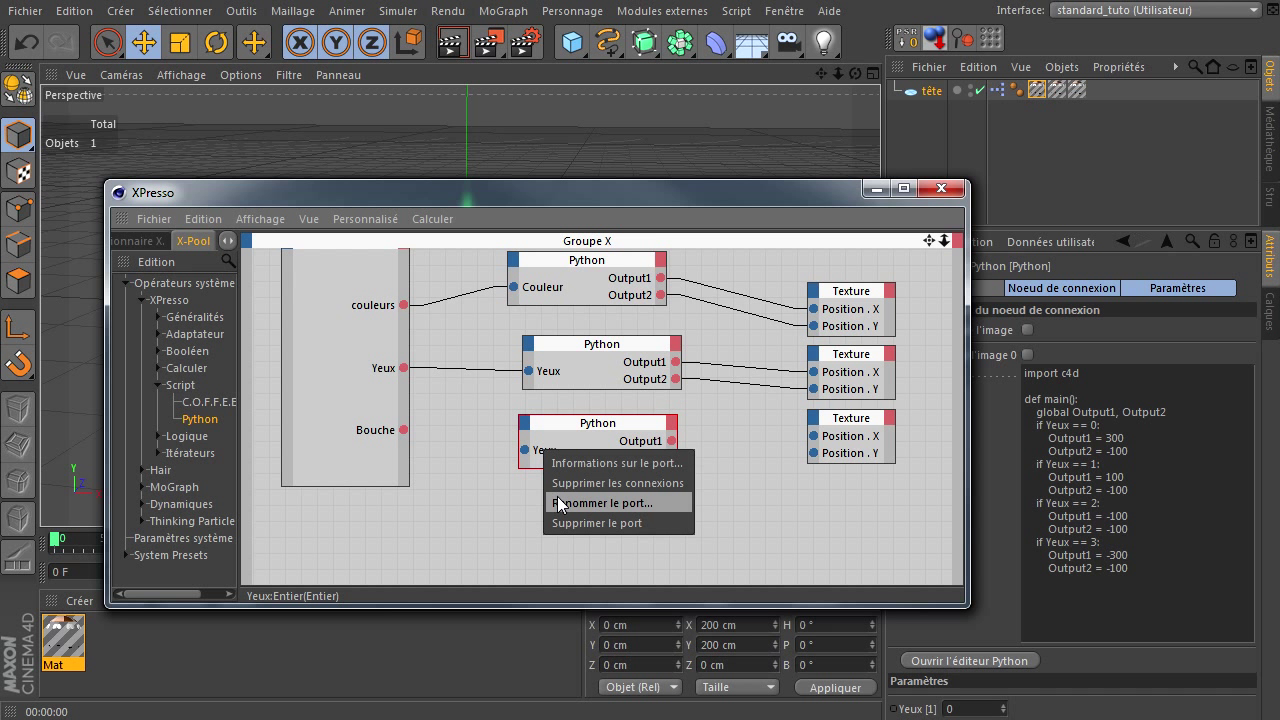
{"action": "left_click", "coordinate": [557, 503]}
{"action": "type", "text": "Bouche"}
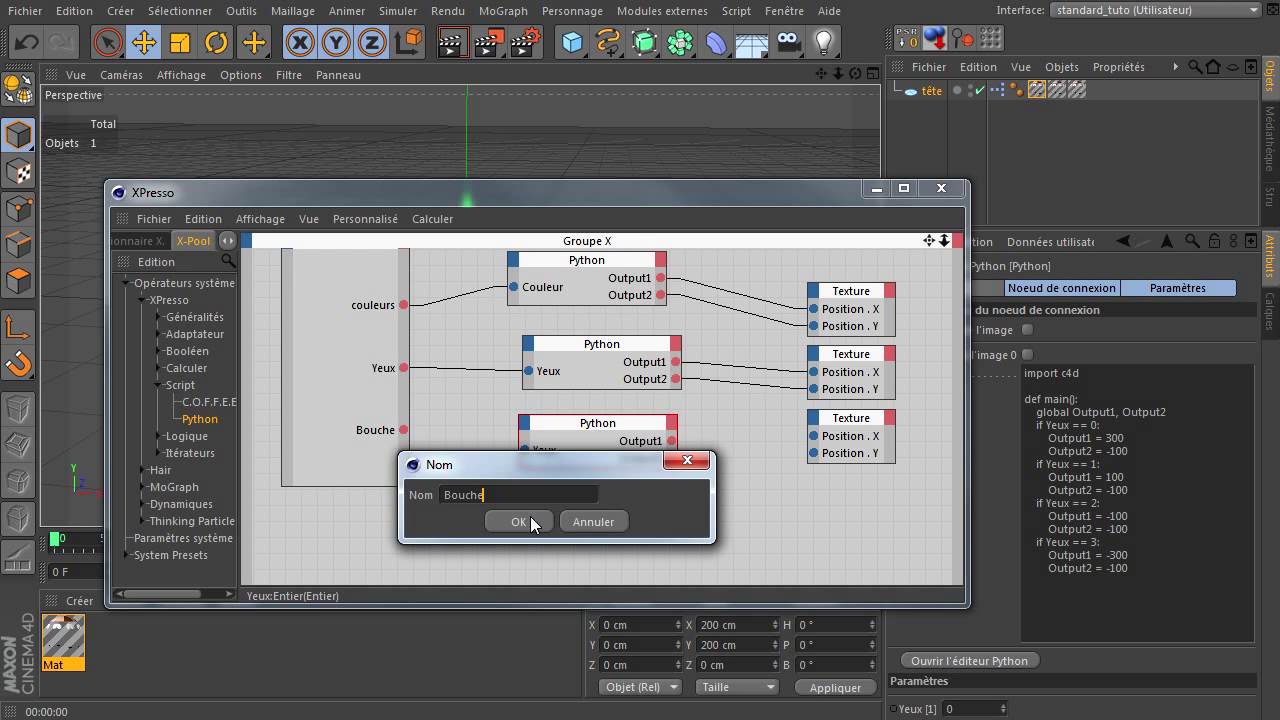
{"action": "left_click", "coordinate": [527, 520]}
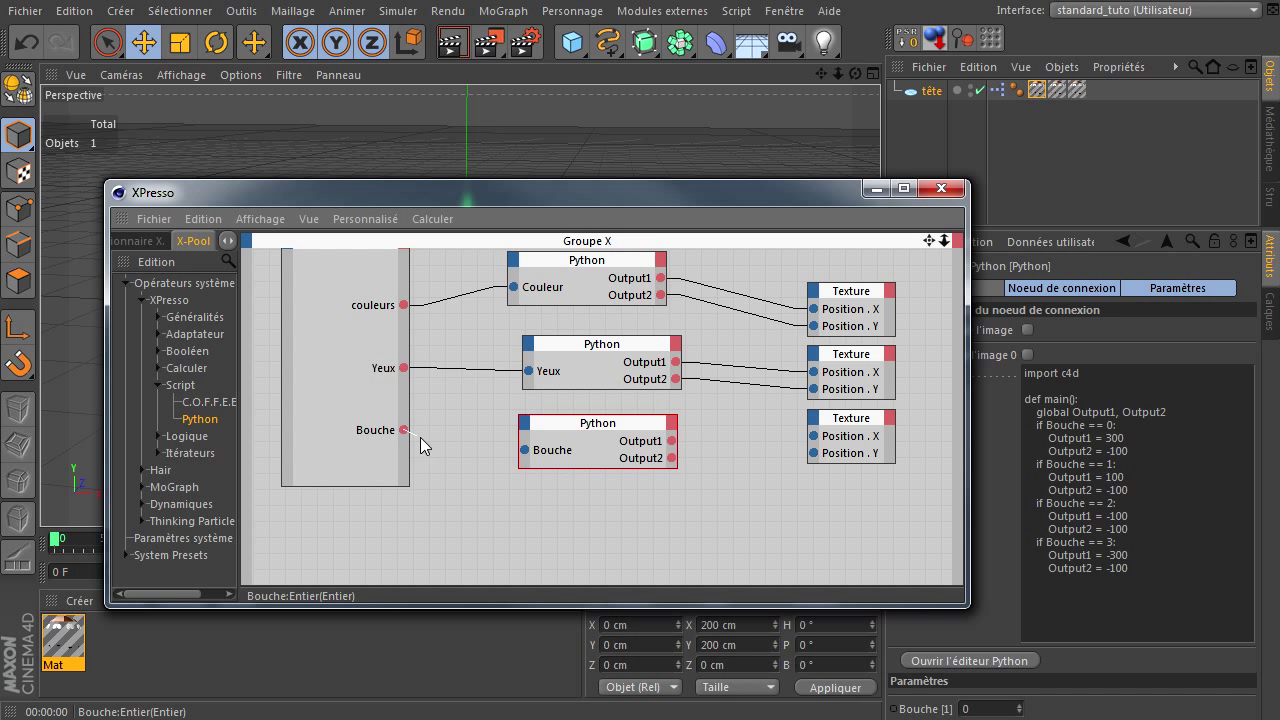
{"action": "left_click_drag", "start_coordinate": [516, 454], "coordinate": [526, 452]}
{"action": "left_click_drag", "start_coordinate": [671, 441], "coordinate": [812, 436]}
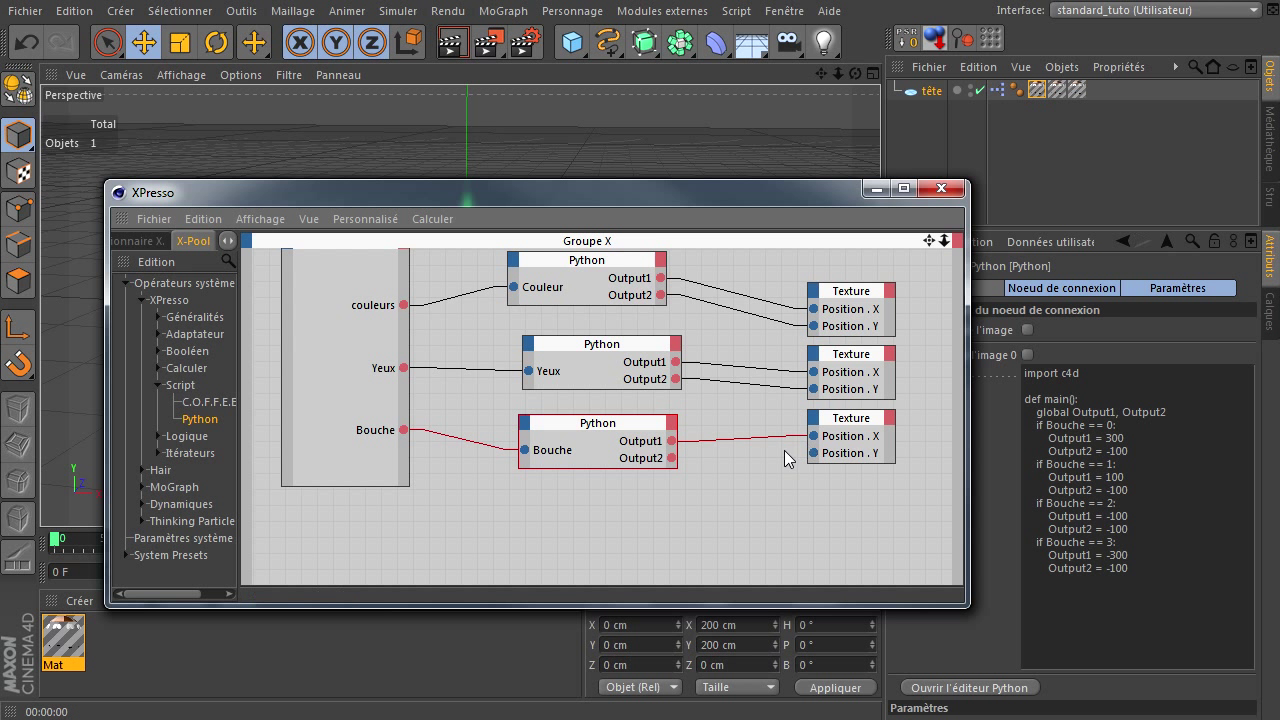
{"action": "left_click_drag", "start_coordinate": [670, 457], "coordinate": [812, 452]}
Step: In the Bouche node's script, remove the minus signs so every Output2 reads 100
{"action": "left_click", "coordinate": [965, 688]}
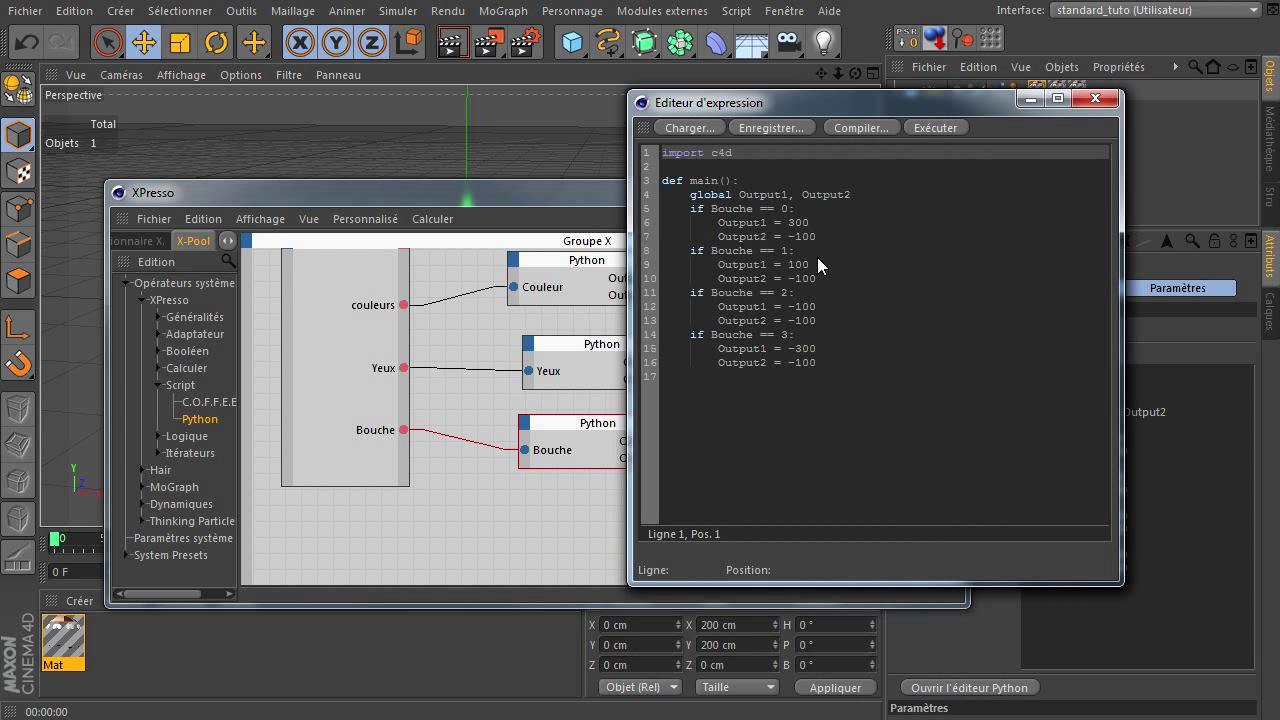
{"action": "left_click", "coordinate": [849, 235]}
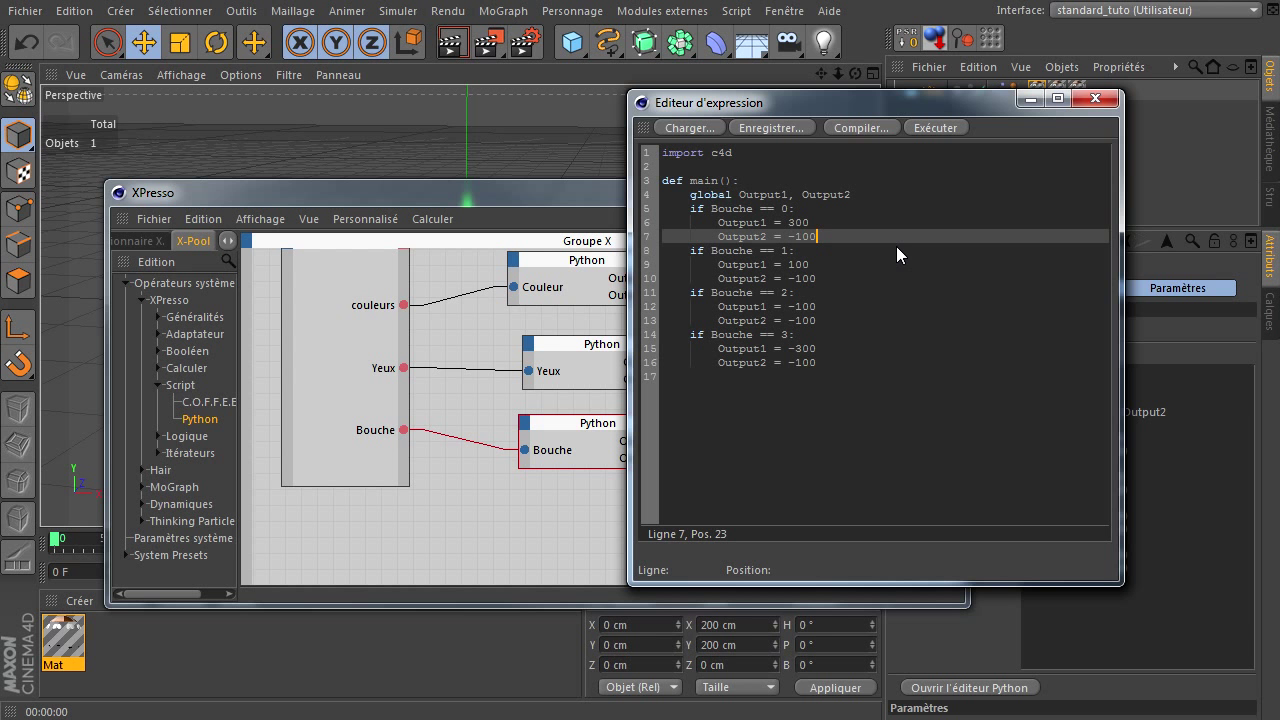
{"action": "key", "text": "Left"}
{"action": "key", "text": "Left"}
{"action": "key", "text": "Left"}
{"action": "key", "text": "Down"}
{"action": "key", "text": "Down"}
{"action": "key", "text": "Down"}
{"action": "key", "text": "Delete"}
{"action": "key", "text": "Down"}
{"action": "key", "text": "Down"}
{"action": "key", "text": "Down"}
{"action": "key", "text": "Delete"}
{"action": "key", "text": "Down"}
{"action": "key", "text": "Down"}
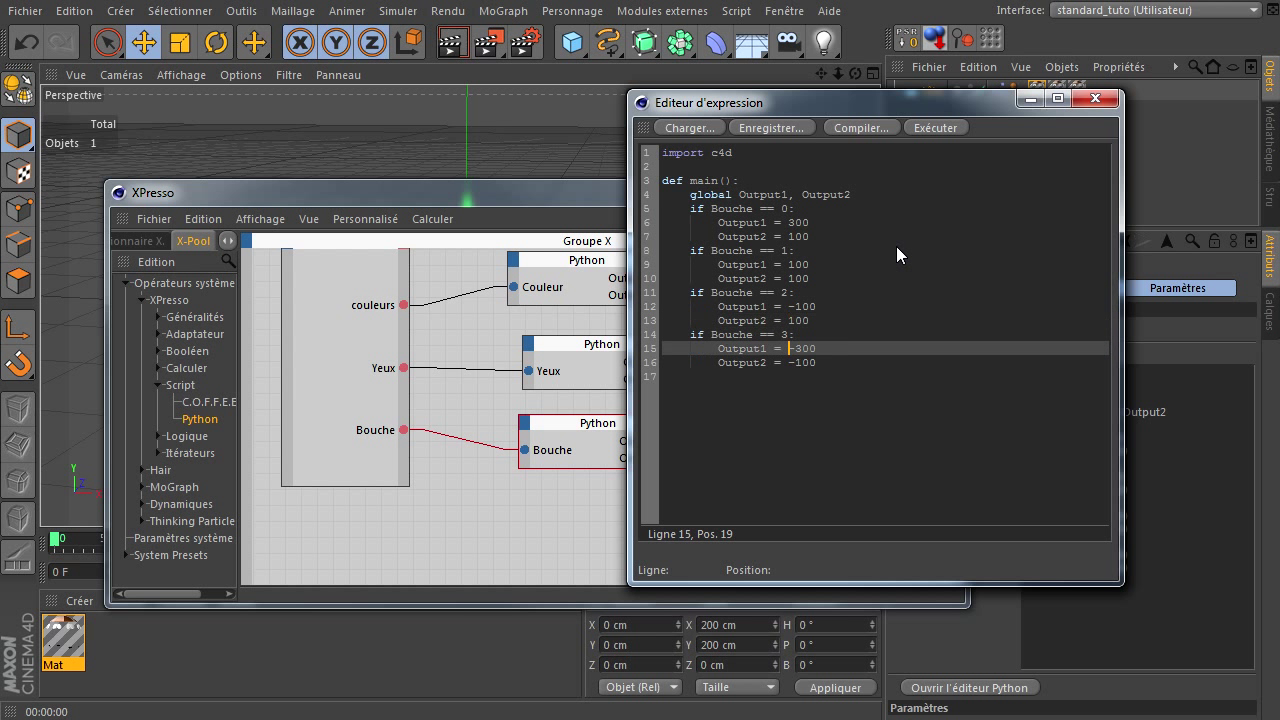
{"action": "key", "text": "Down"}
{"action": "left_click", "coordinate": [792, 398]}
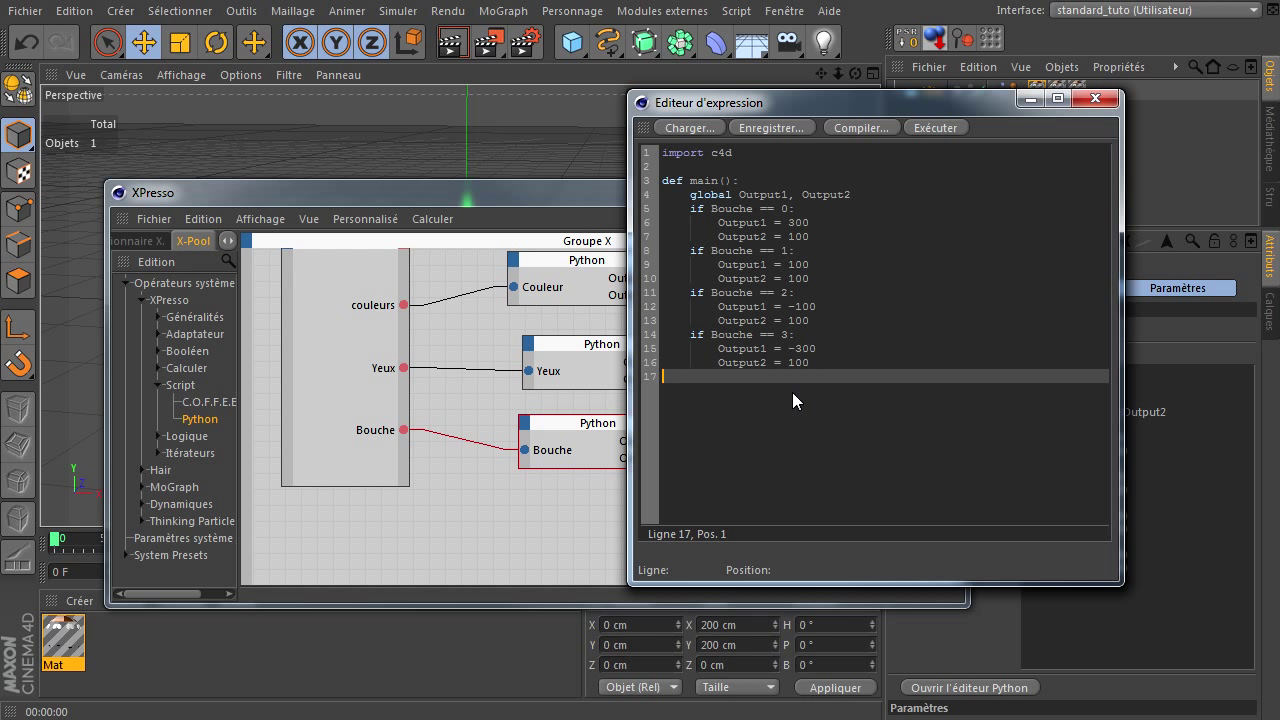
Step: Close the expression editor and the XPresso window, and deselect tête
{"action": "left_click", "coordinate": [1095, 98]}
{"action": "left_click", "coordinate": [933, 191]}
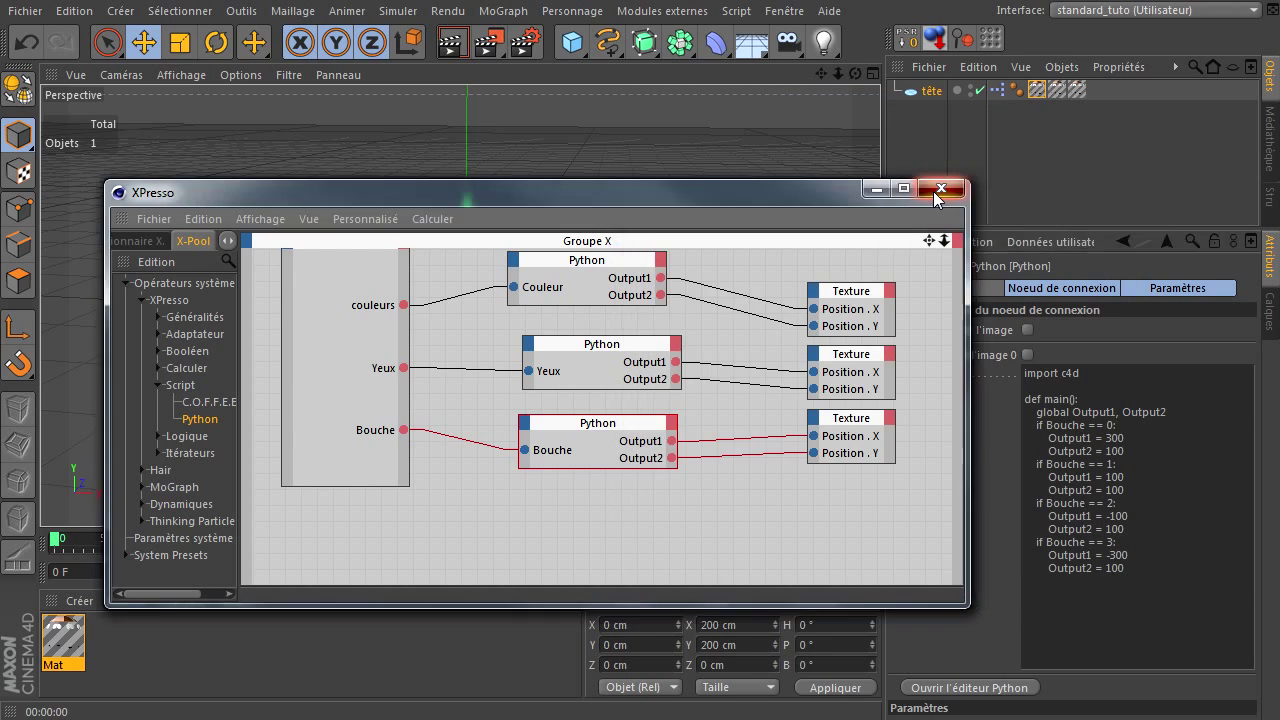
{"action": "left_click", "coordinate": [912, 172]}
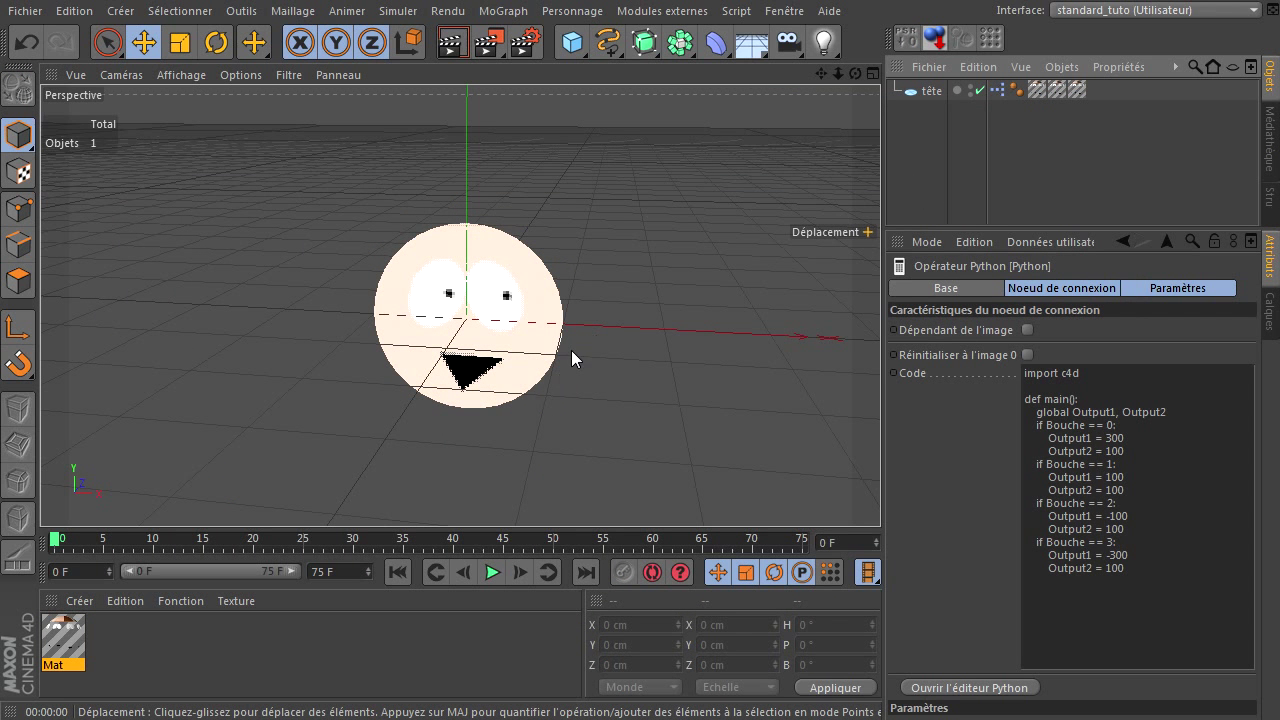
Step: Hide the viewport grid via the Filtre > Grille display filter
{"action": "left_click_drag", "start_coordinate": [856, 73], "coordinate": [880, 497]}
{"action": "key", "text": "ctrl+shift+z"}
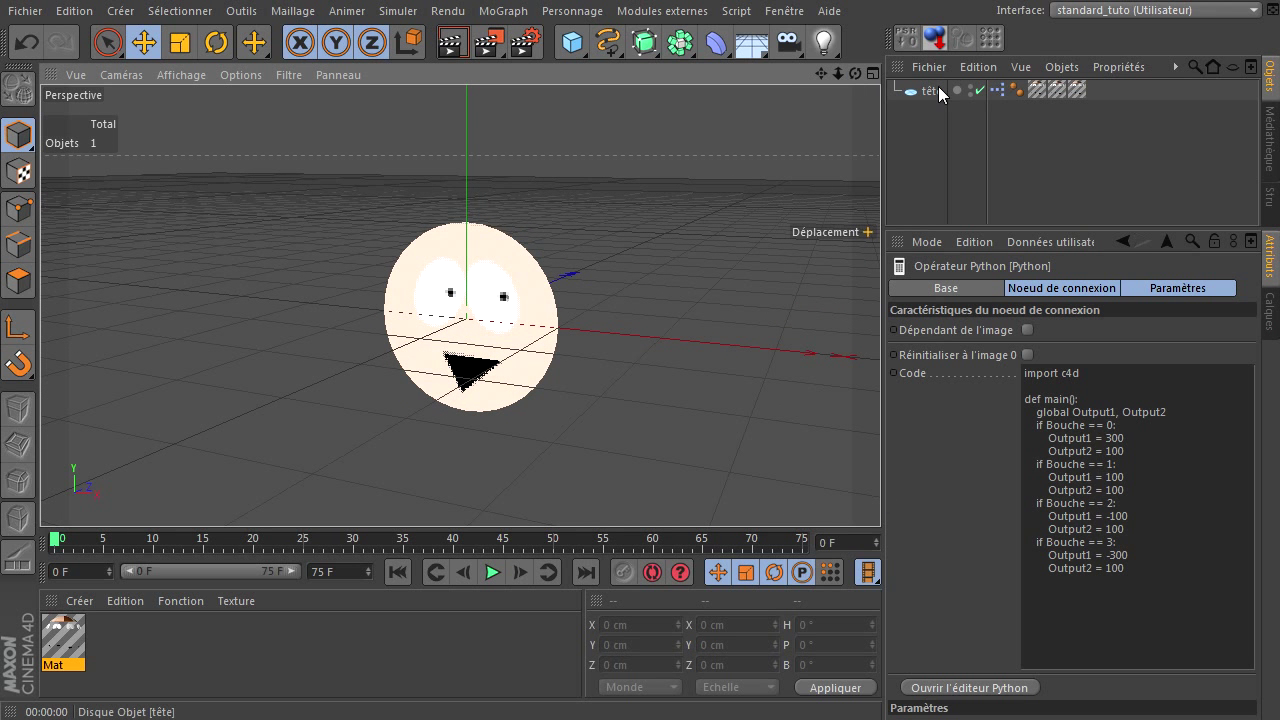
{"action": "left_click", "coordinate": [290, 76]}
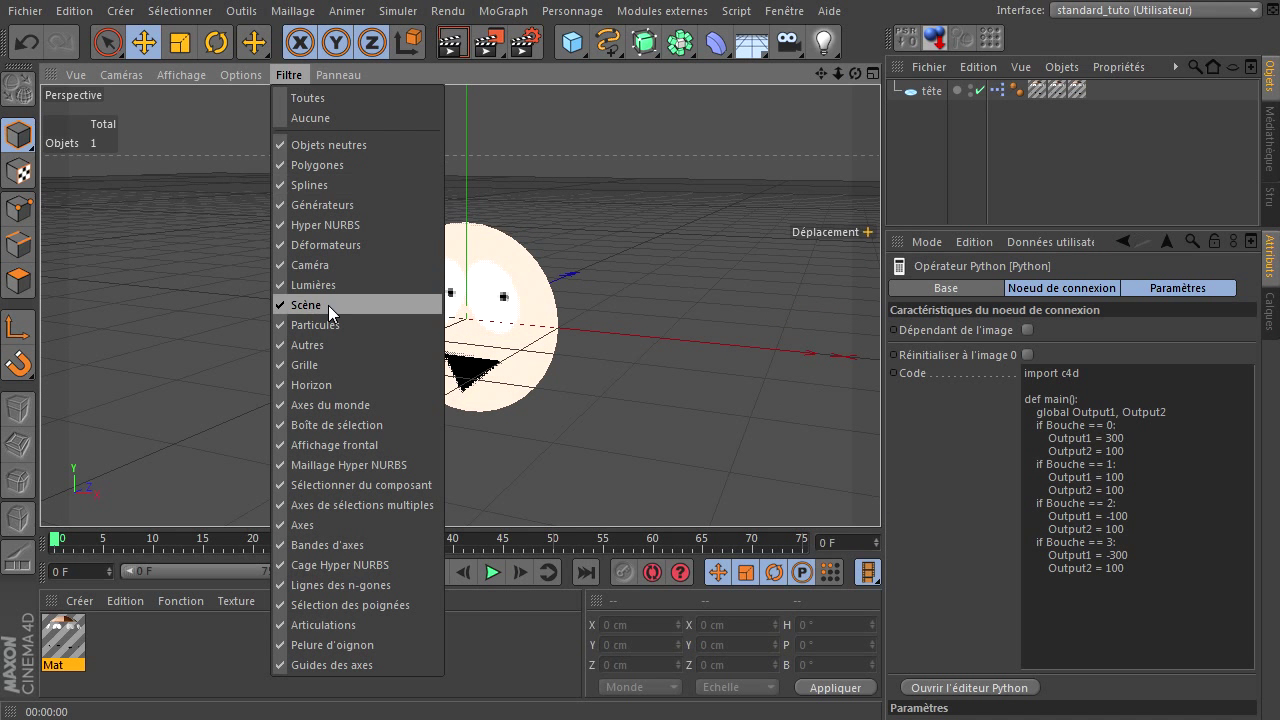
{"action": "left_click", "coordinate": [313, 364]}
Step: Select tête and cycle its colour through couleur 2, couleur 3 and braveheart, back to couleur 1
{"action": "left_click", "coordinate": [925, 97]}
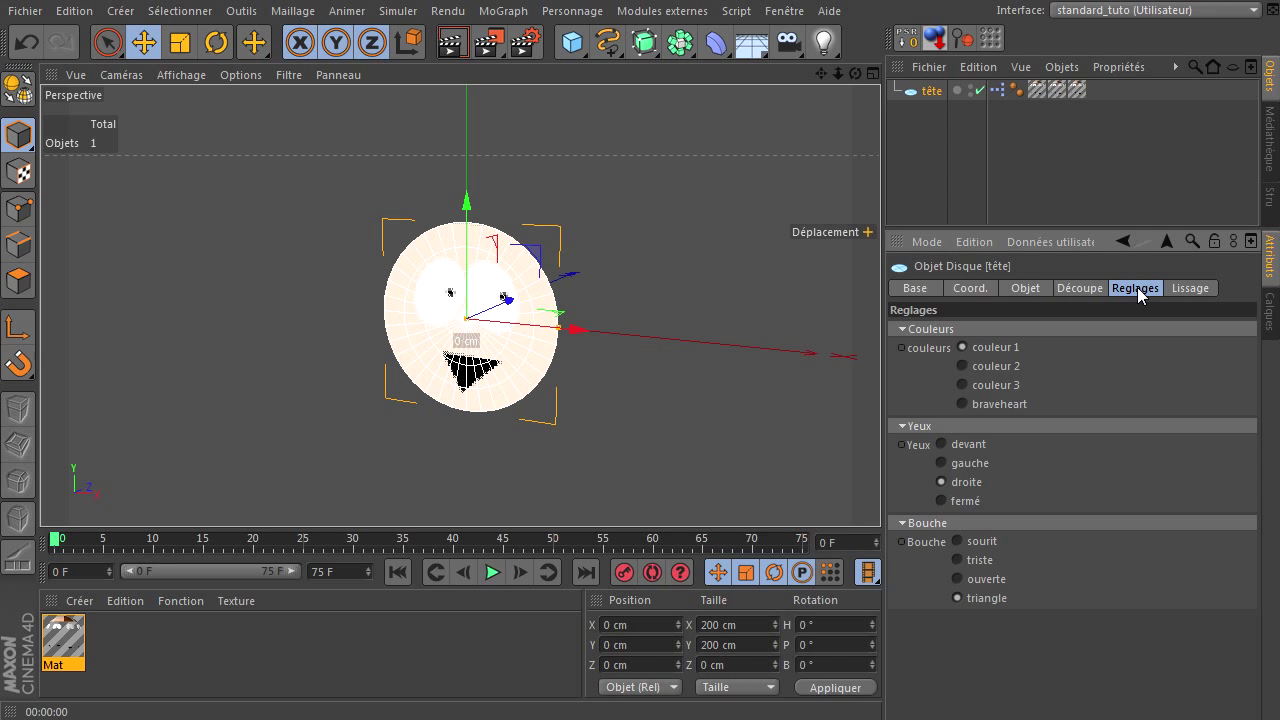
{"action": "left_click", "coordinate": [985, 368]}
{"action": "left_click", "coordinate": [985, 387]}
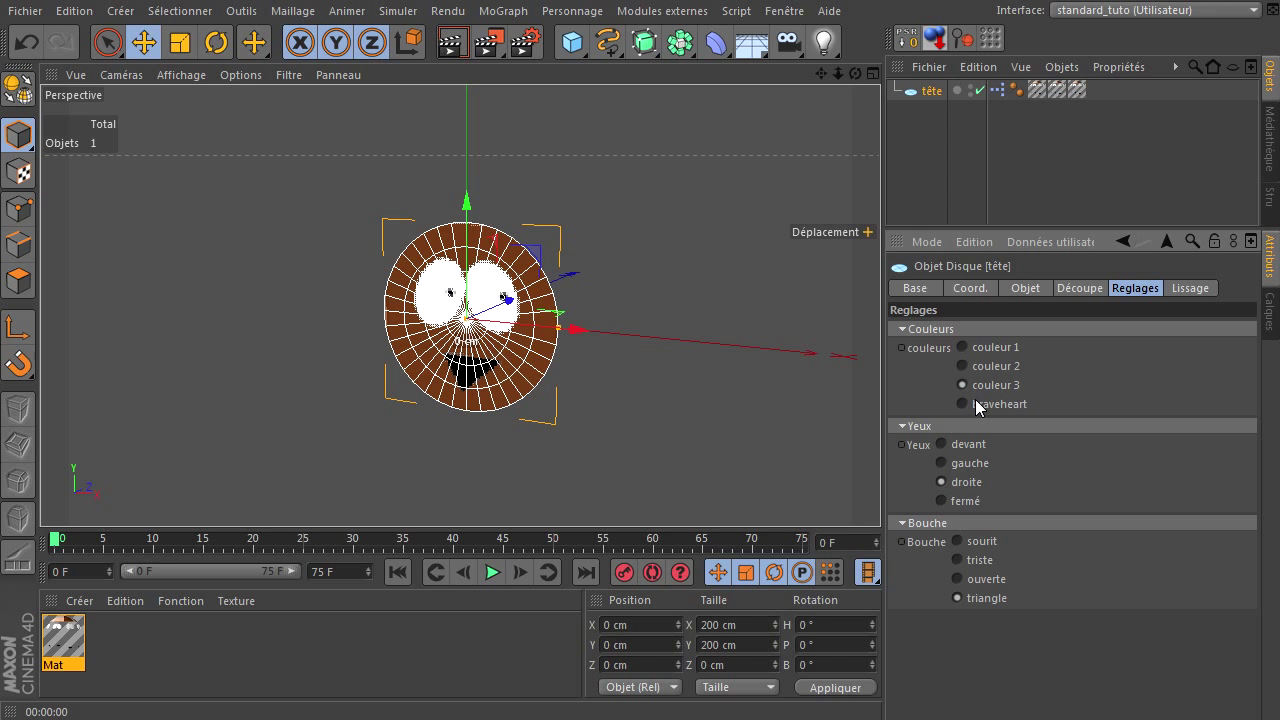
{"action": "left_click", "coordinate": [978, 405]}
{"action": "left_click", "coordinate": [980, 349]}
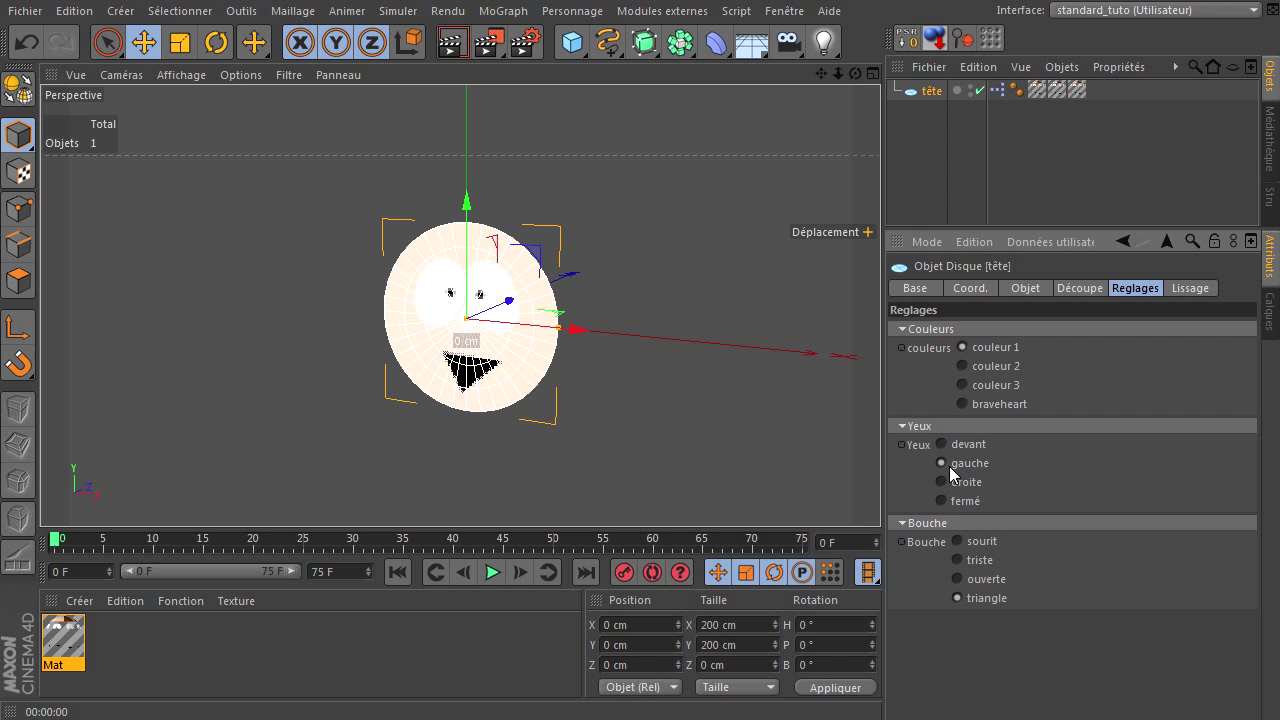
Step: Test eyes droite, fermé, devant and mouths sourit, triste, ouverte, triangle, then render with triste
{"action": "left_click", "coordinate": [946, 482]}
{"action": "left_click", "coordinate": [941, 501]}
{"action": "left_click", "coordinate": [960, 445]}
{"action": "left_click", "coordinate": [984, 544]}
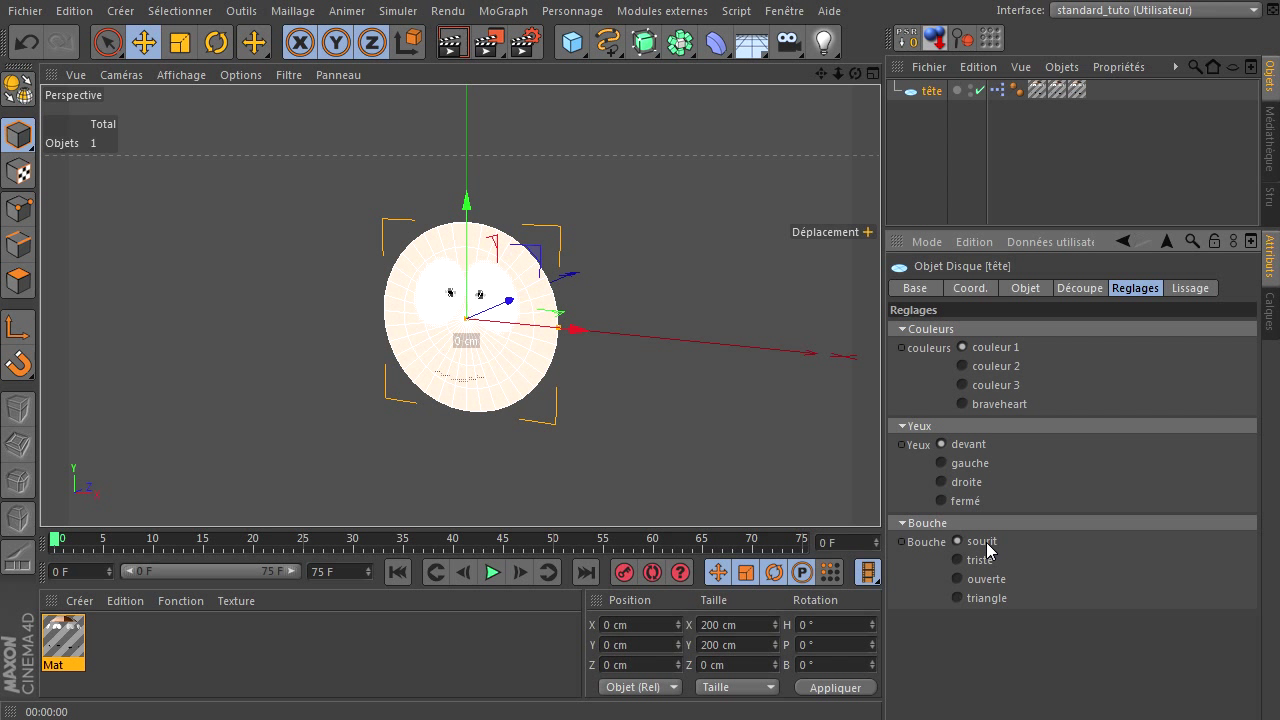
{"action": "left_click", "coordinate": [982, 563]}
{"action": "left_click", "coordinate": [983, 580]}
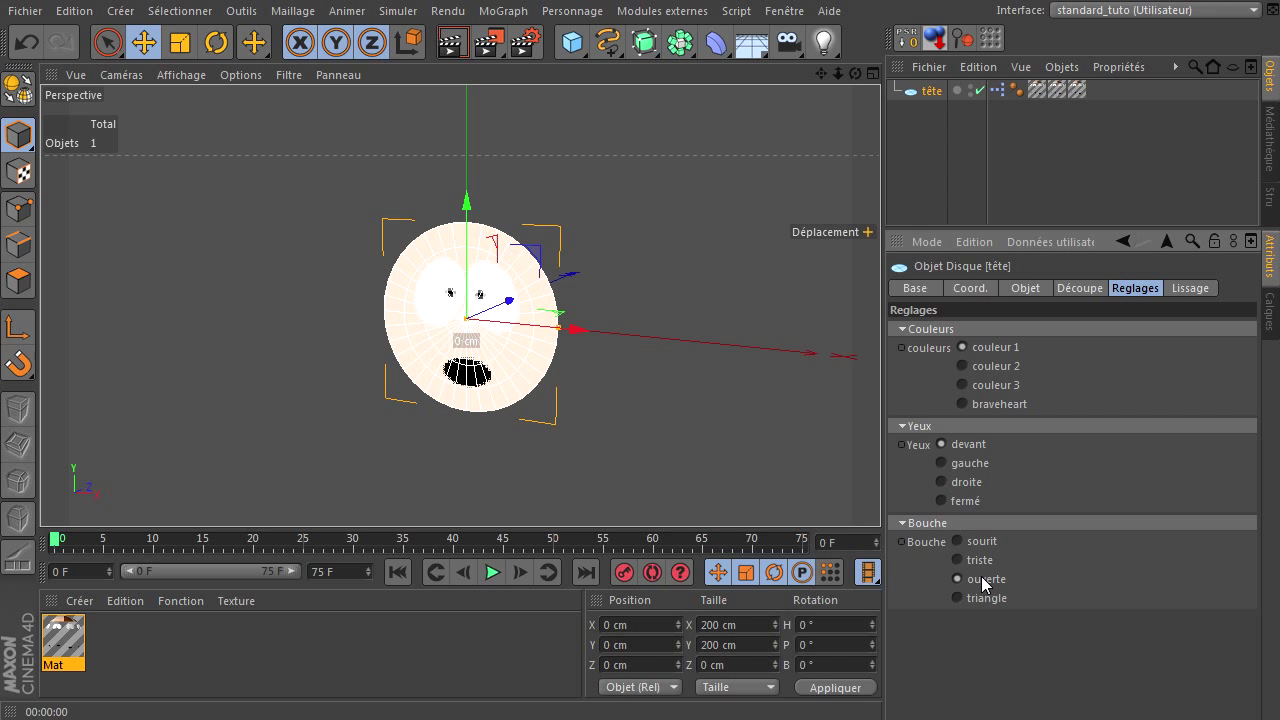
{"action": "left_click", "coordinate": [982, 600]}
{"action": "left_click", "coordinate": [982, 562]}
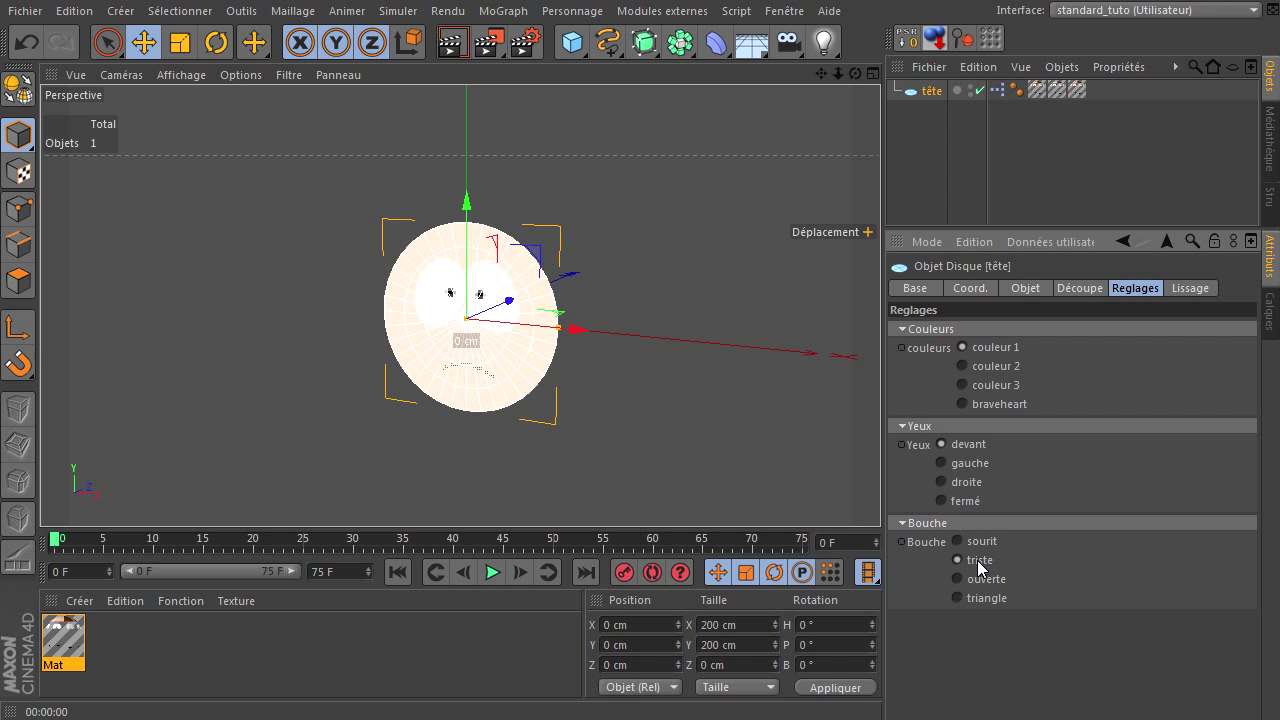
{"action": "left_click", "coordinate": [452, 52]}
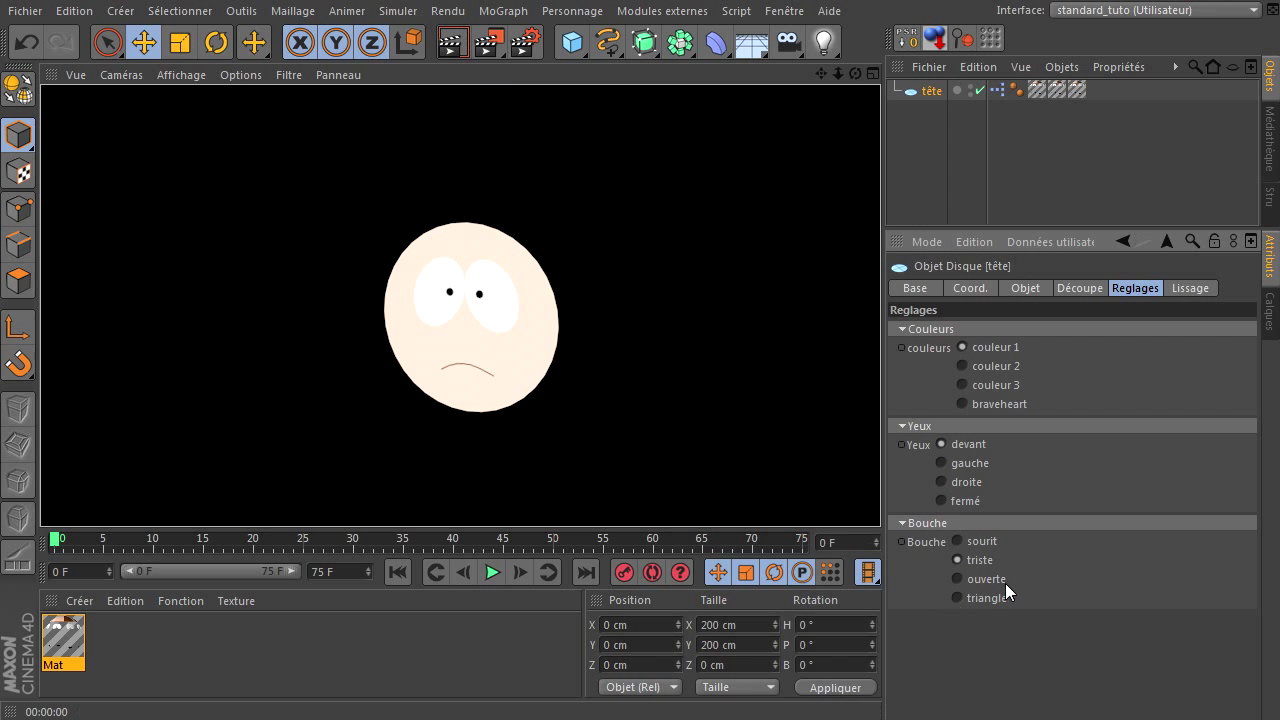
Step: Render the face with braveheart colour, fermé eyes and a sourit mouth
{"action": "left_click", "coordinate": [981, 541]}
{"action": "left_click", "coordinate": [962, 501]}
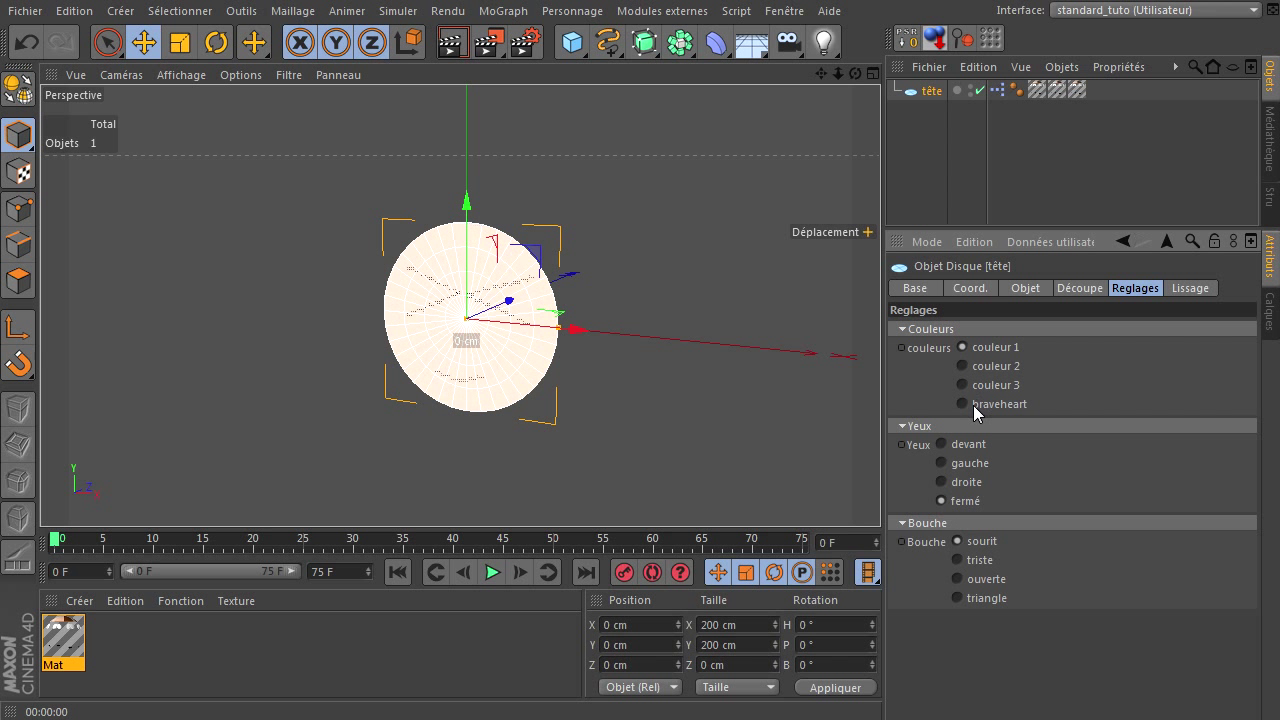
{"action": "left_click", "coordinate": [973, 405]}
{"action": "left_click", "coordinate": [452, 43]}
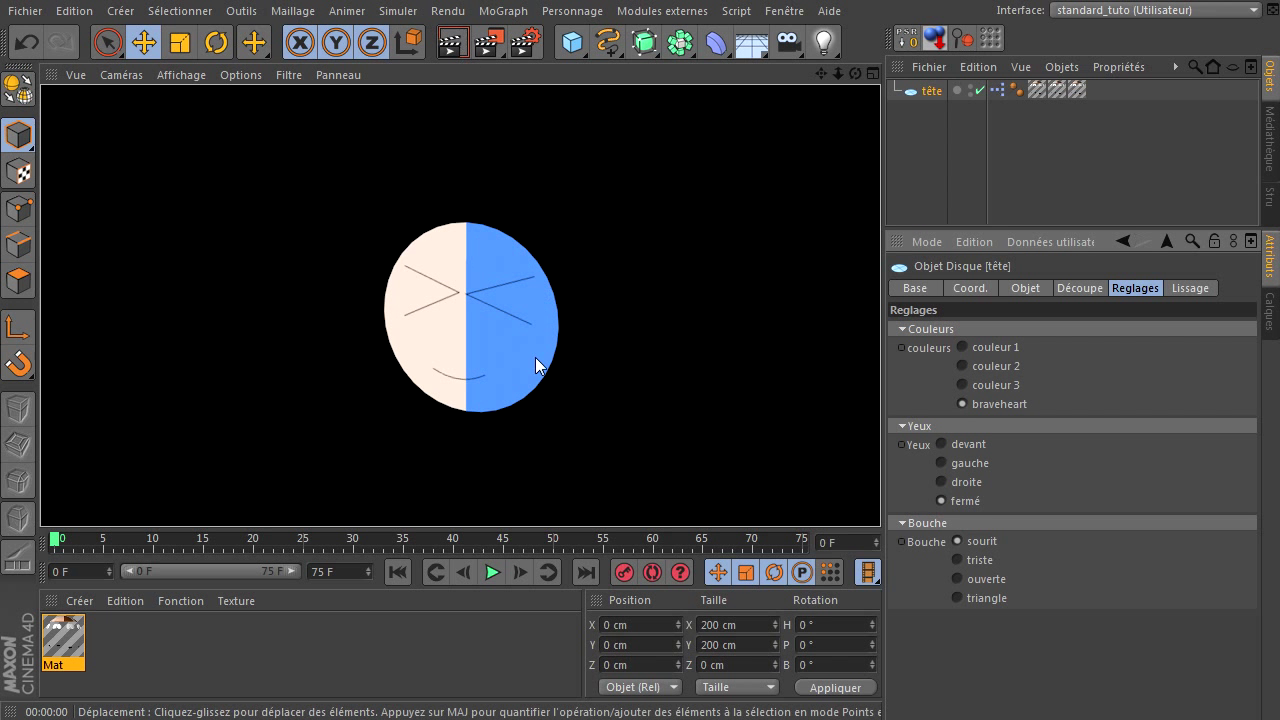
Step: Render the head with couleur 1, gauche eyes and the ouverte mouth, then clear the render
{"action": "left_click", "coordinate": [982, 346]}
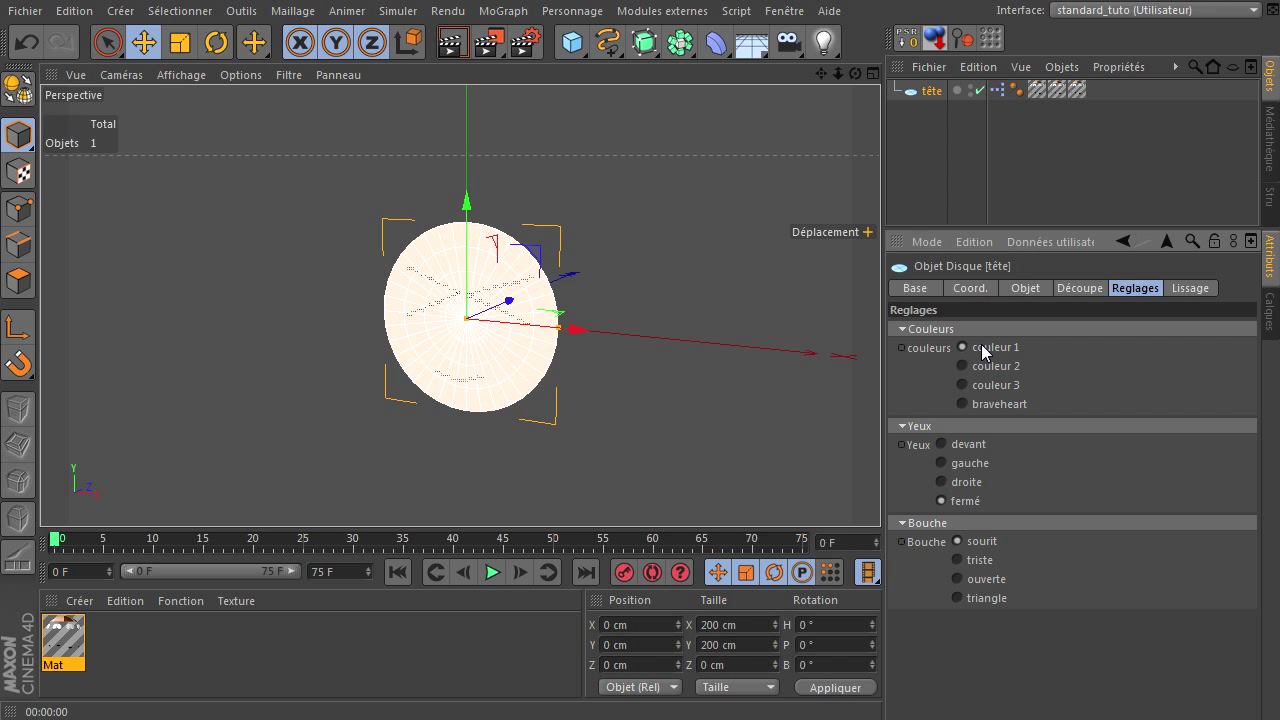
{"action": "left_click", "coordinate": [941, 463]}
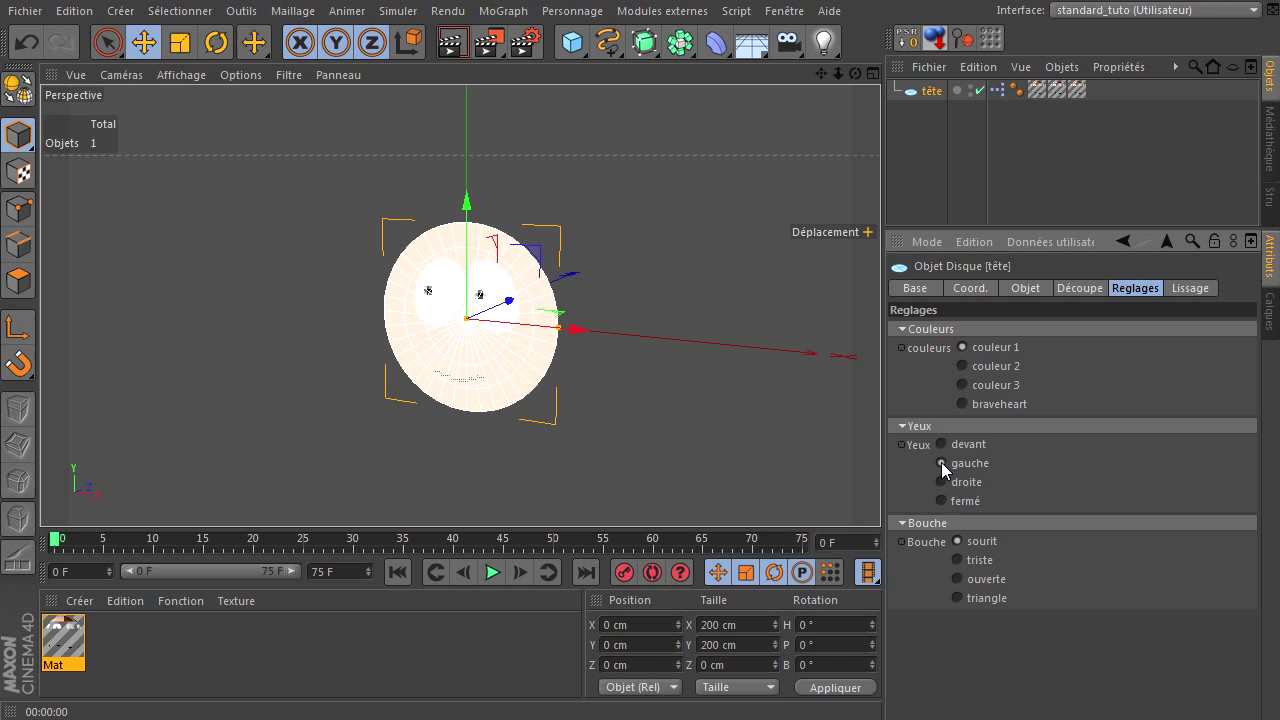
{"action": "left_click", "coordinate": [957, 578]}
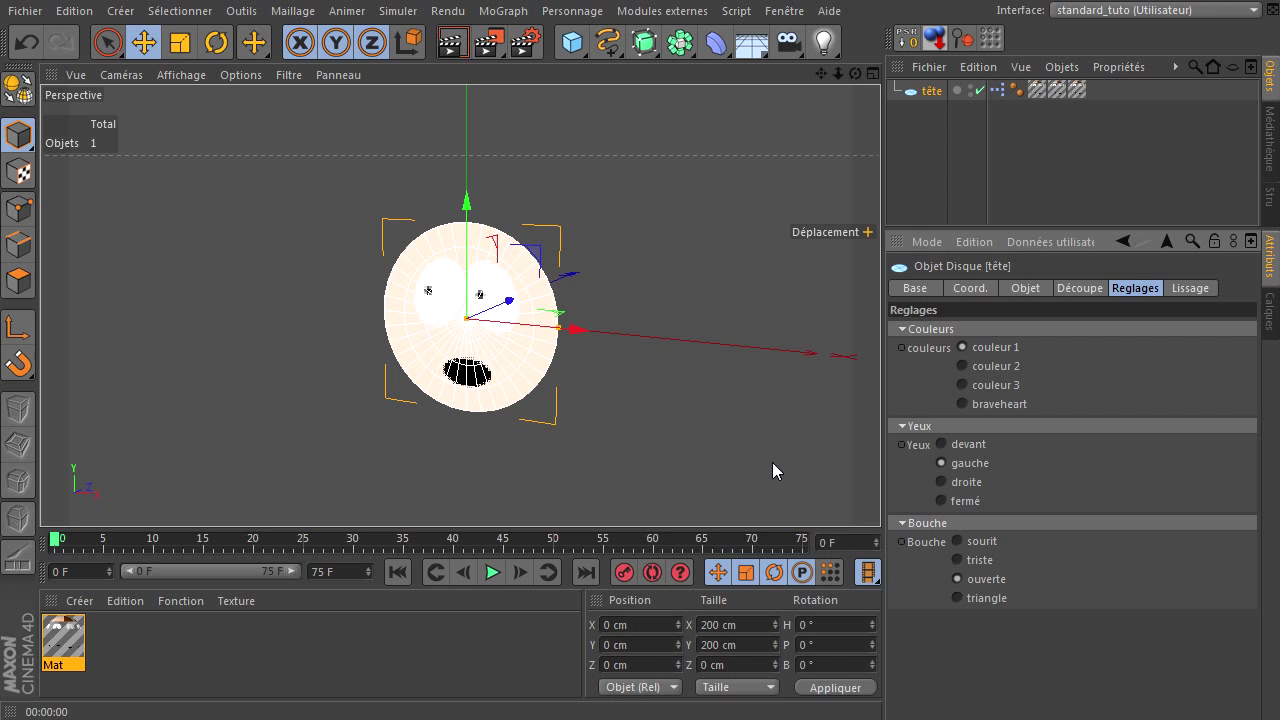
{"action": "left_click", "coordinate": [452, 42]}
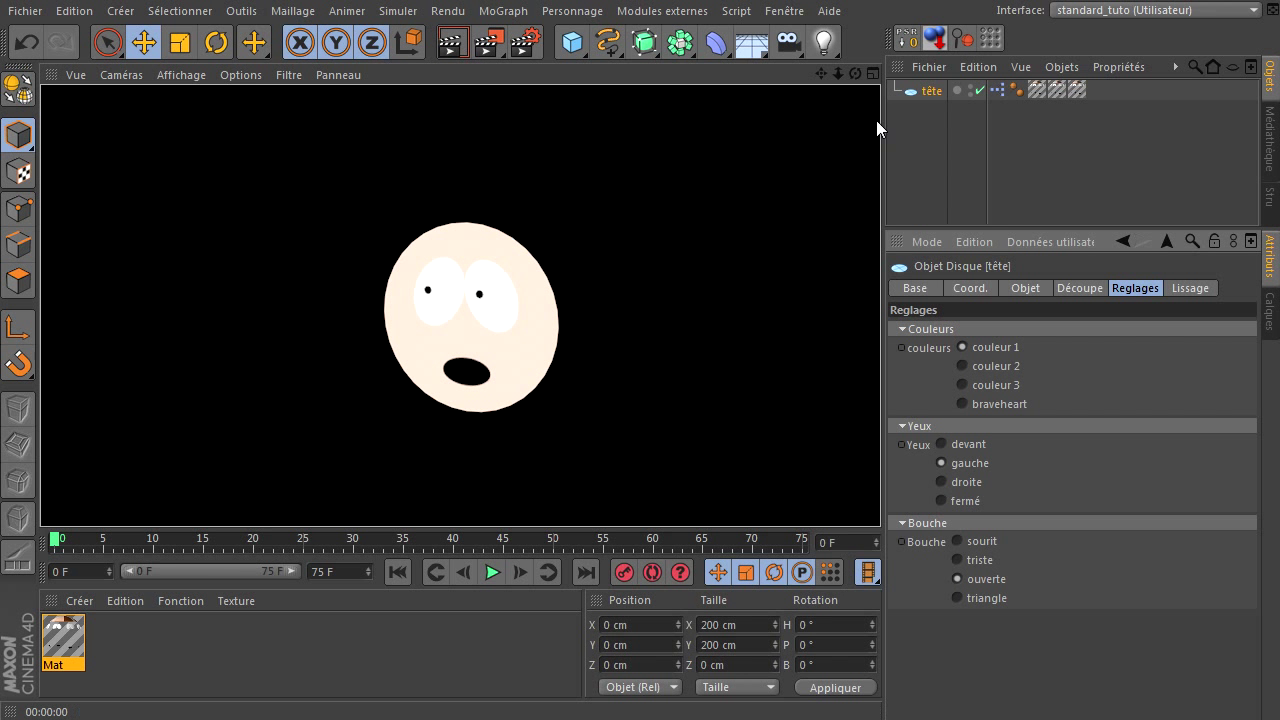
{"action": "left_click", "coordinate": [854, 76]}
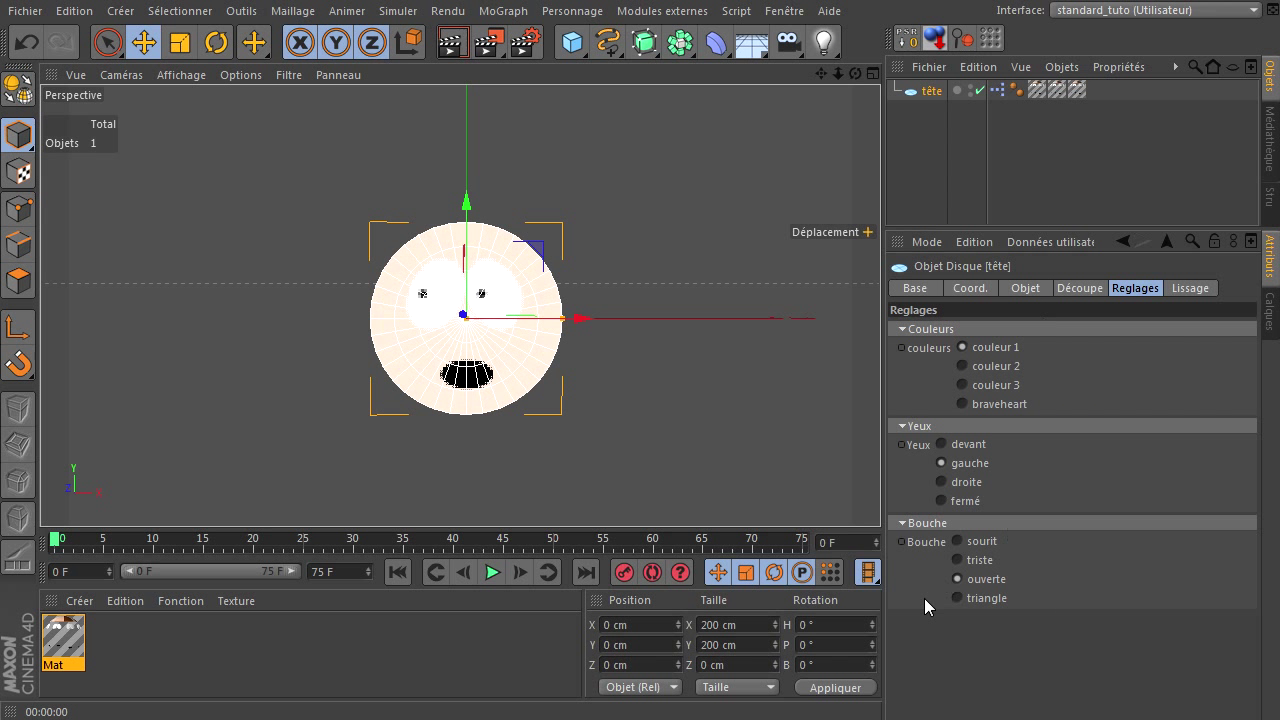
Step: Collapse and re-expand the Couleurs and Yeux groups, then inspect a texture tag's position offsets
{"action": "left_click", "coordinate": [899, 329]}
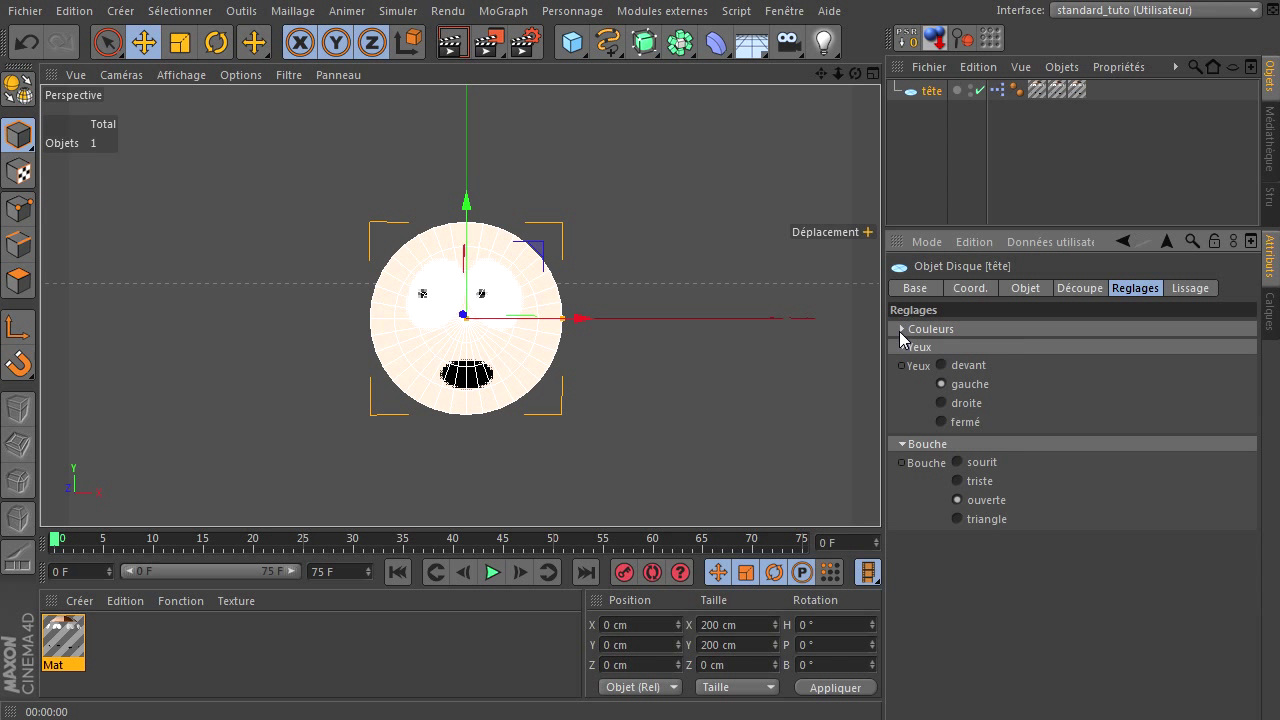
{"action": "left_click", "coordinate": [901, 347]}
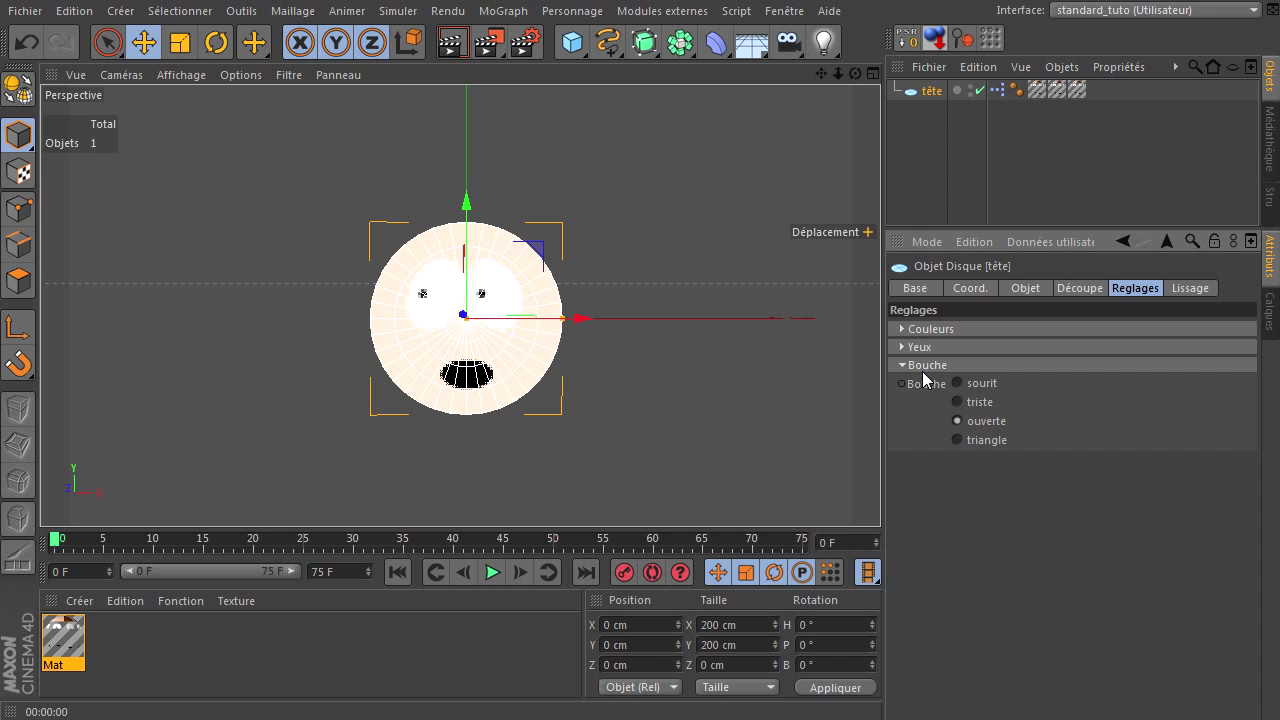
{"action": "left_click", "coordinate": [902, 346]}
{"action": "left_click", "coordinate": [899, 329]}
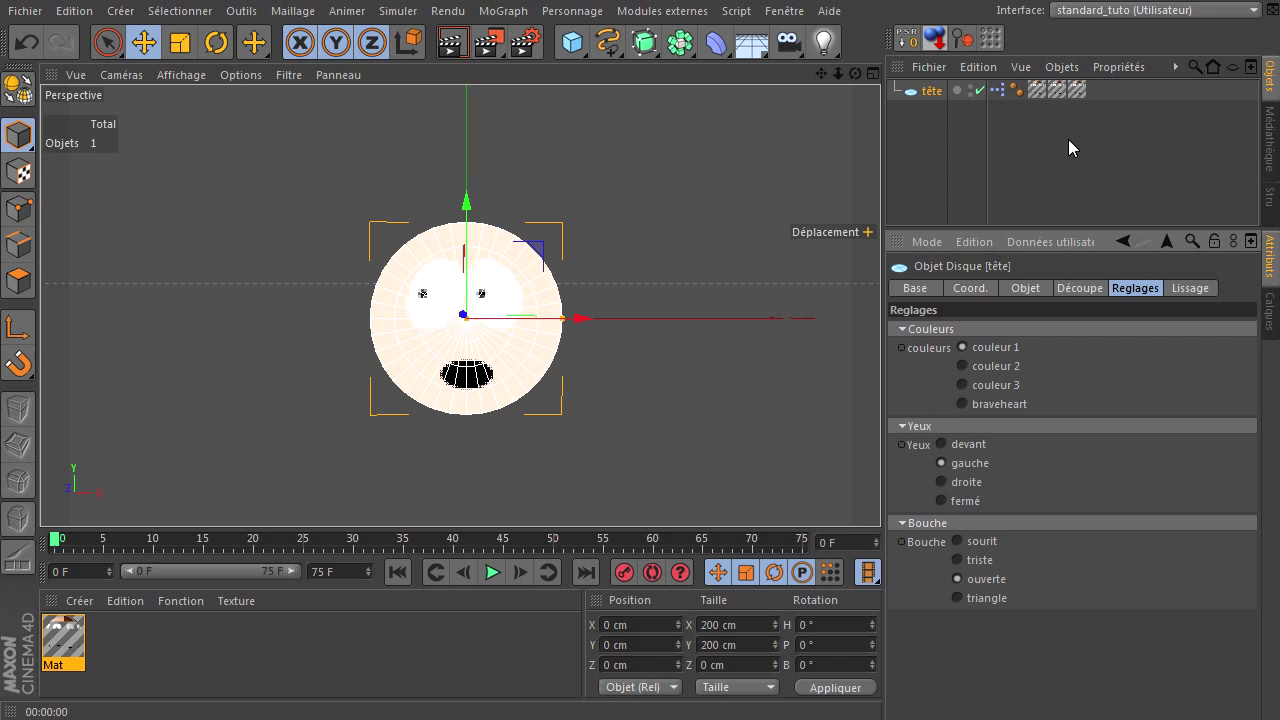
{"action": "left_click", "coordinate": [1038, 88]}
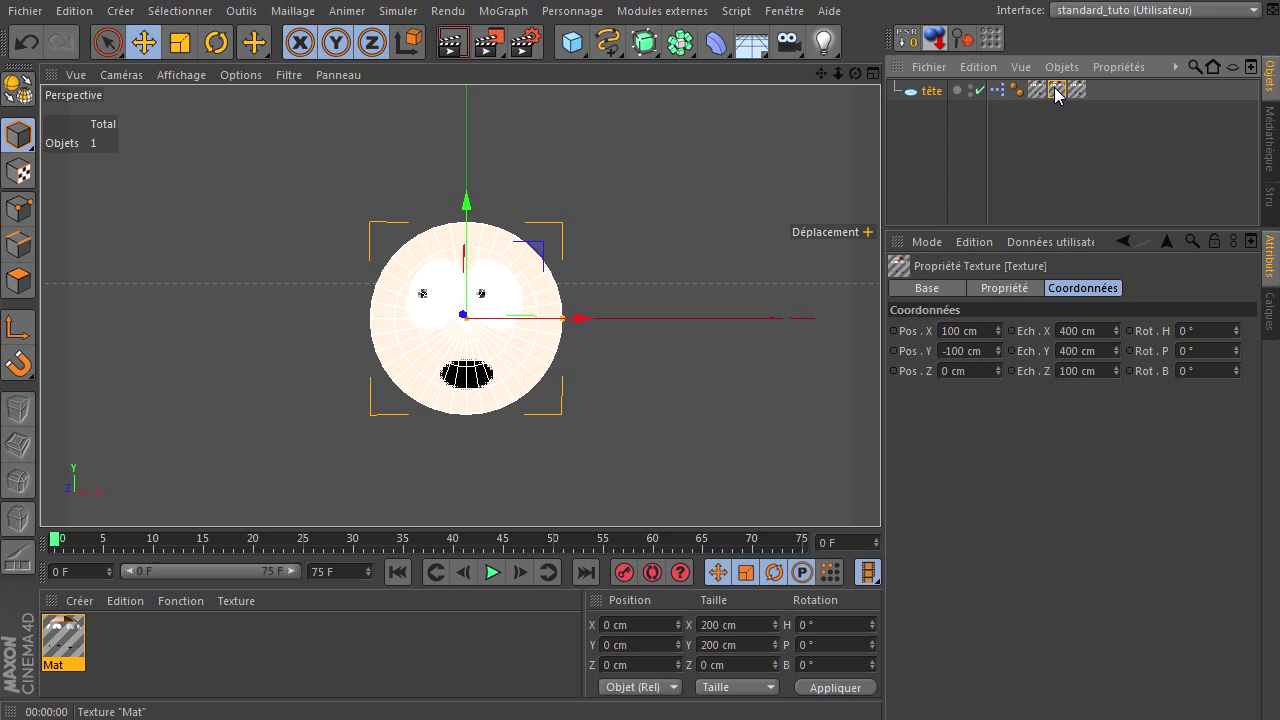
Step: Compare Pos X/Y of the first and third texture tags, then reselect tête's Reglages
{"action": "left_click", "coordinate": [1076, 90]}
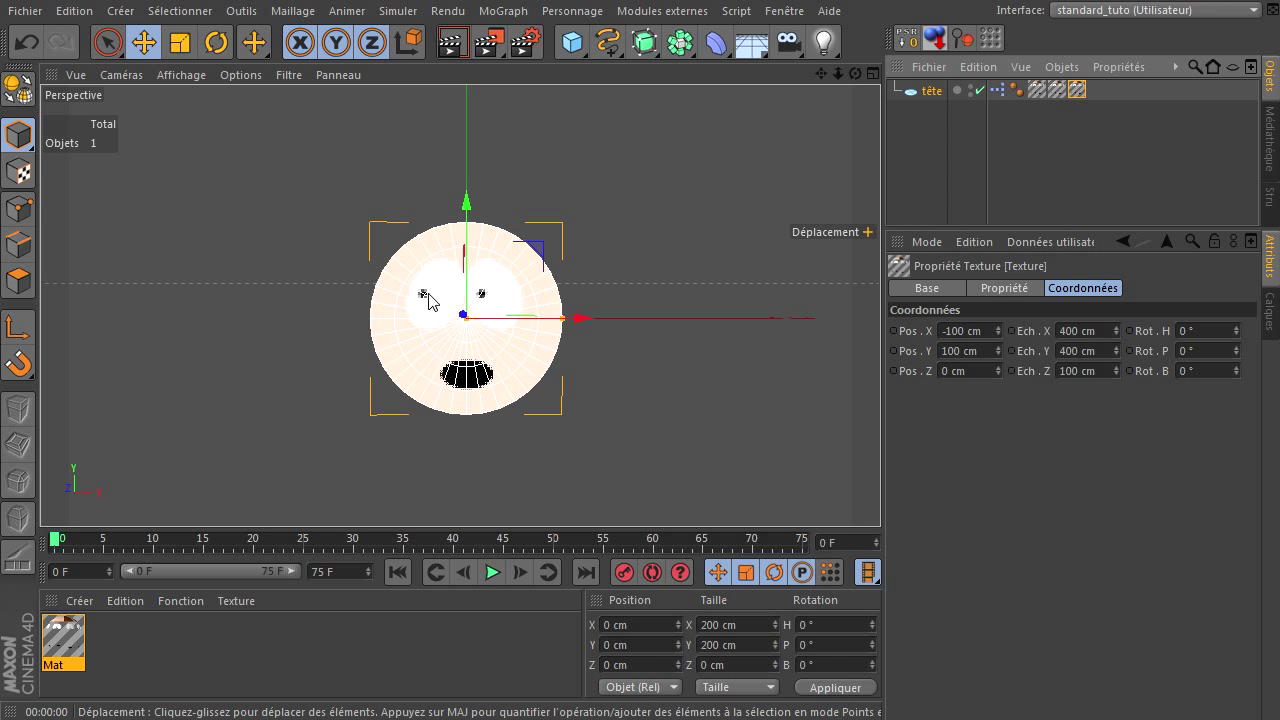
{"action": "left_click", "coordinate": [1033, 92]}
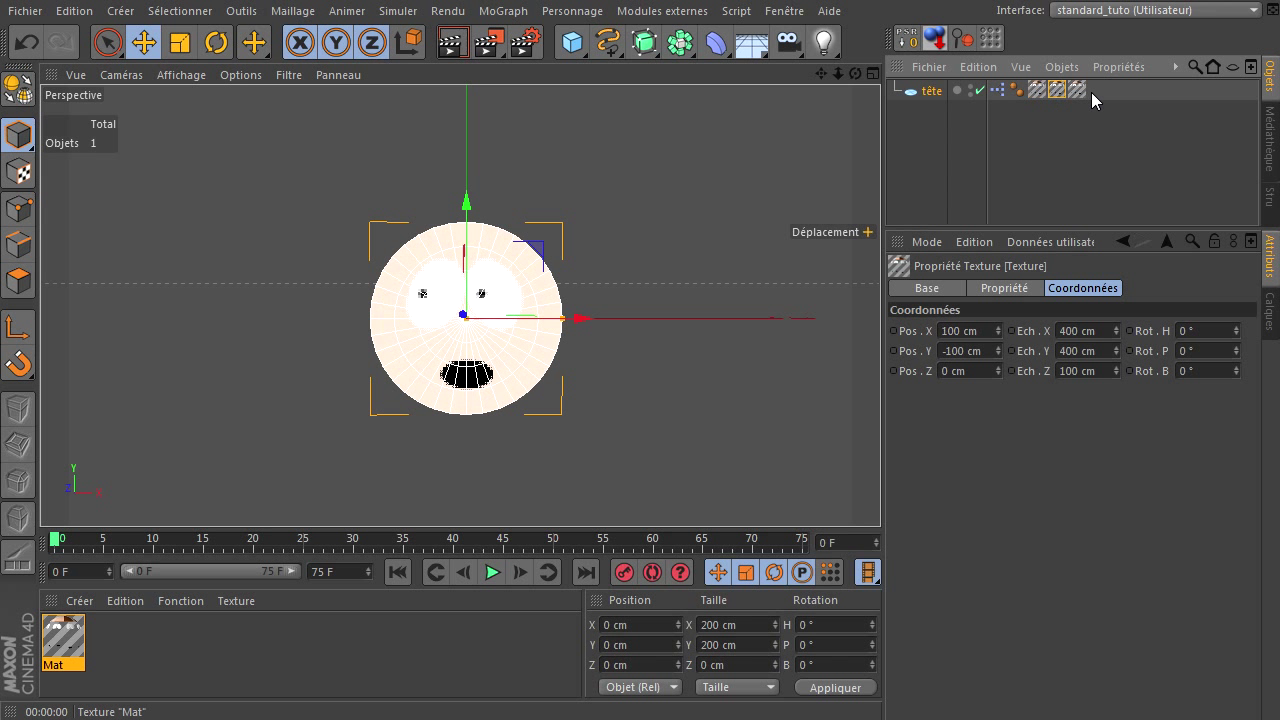
{"action": "left_click", "coordinate": [1078, 91]}
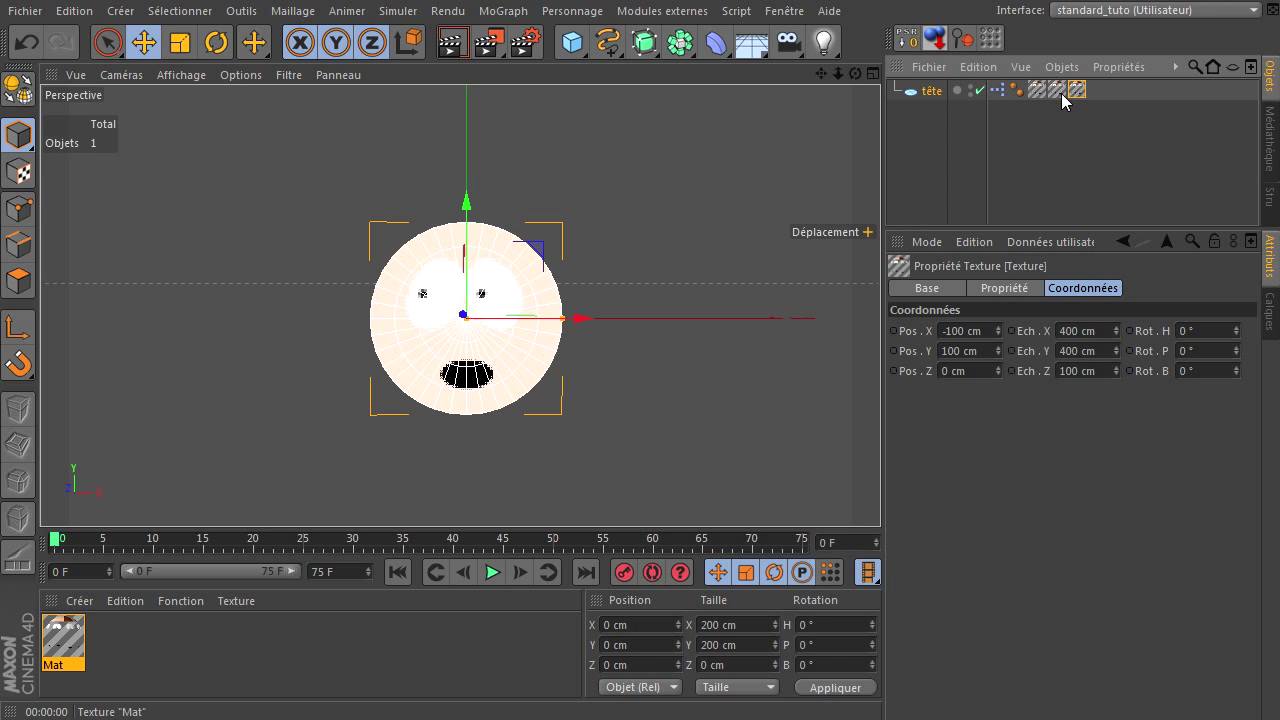
{"action": "left_click", "coordinate": [928, 92]}
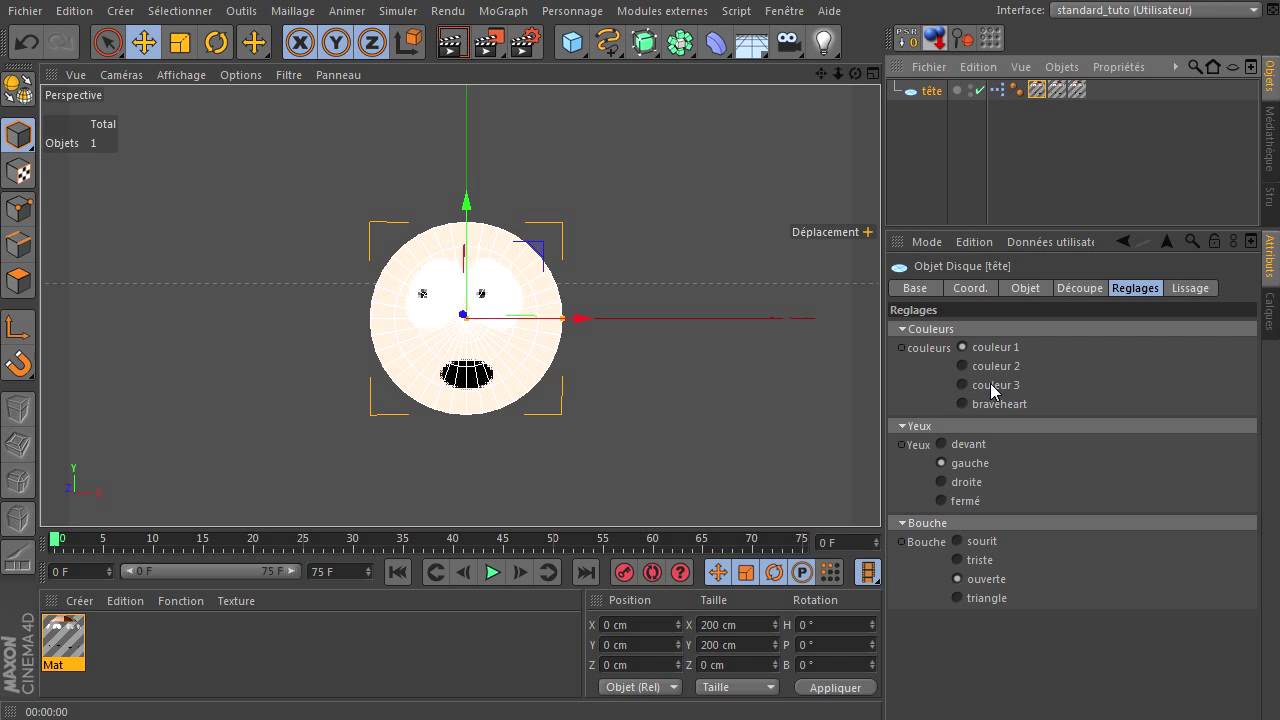
Step: Set the mouth to sourit and key couleurs, Yeux and Bouche at the starting frame
{"action": "left_click", "coordinate": [984, 542]}
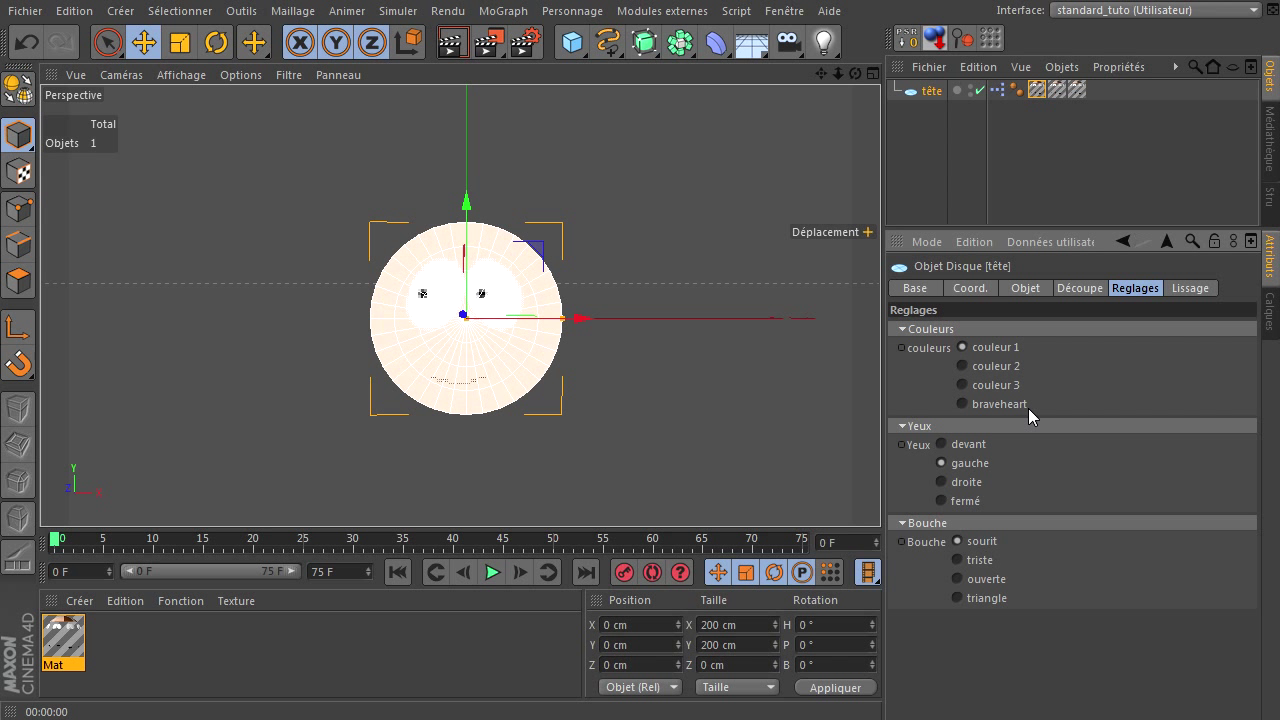
{"action": "left_click", "coordinate": [901, 348]}
{"action": "left_click", "coordinate": [901, 444]}
{"action": "left_click", "coordinate": [901, 542]}
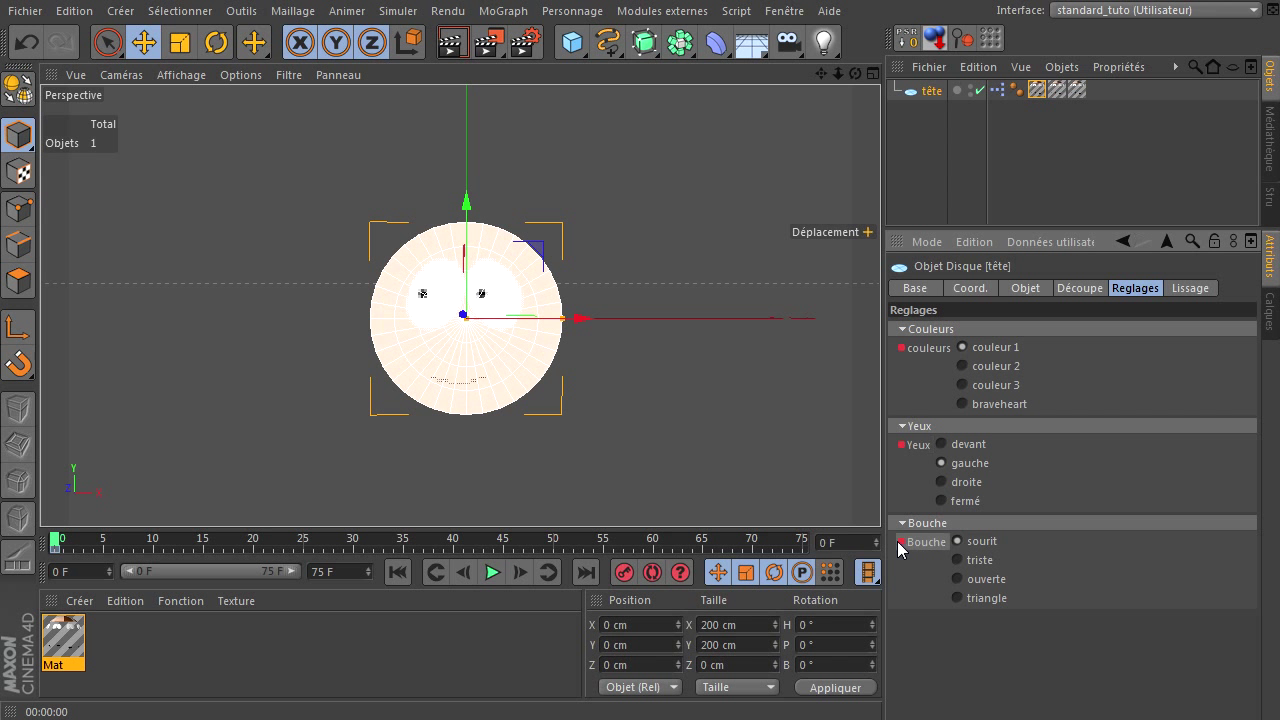
Step: At frame 15, key the eyes as droite and the mouth as ouverte
{"action": "left_click", "coordinate": [203, 541]}
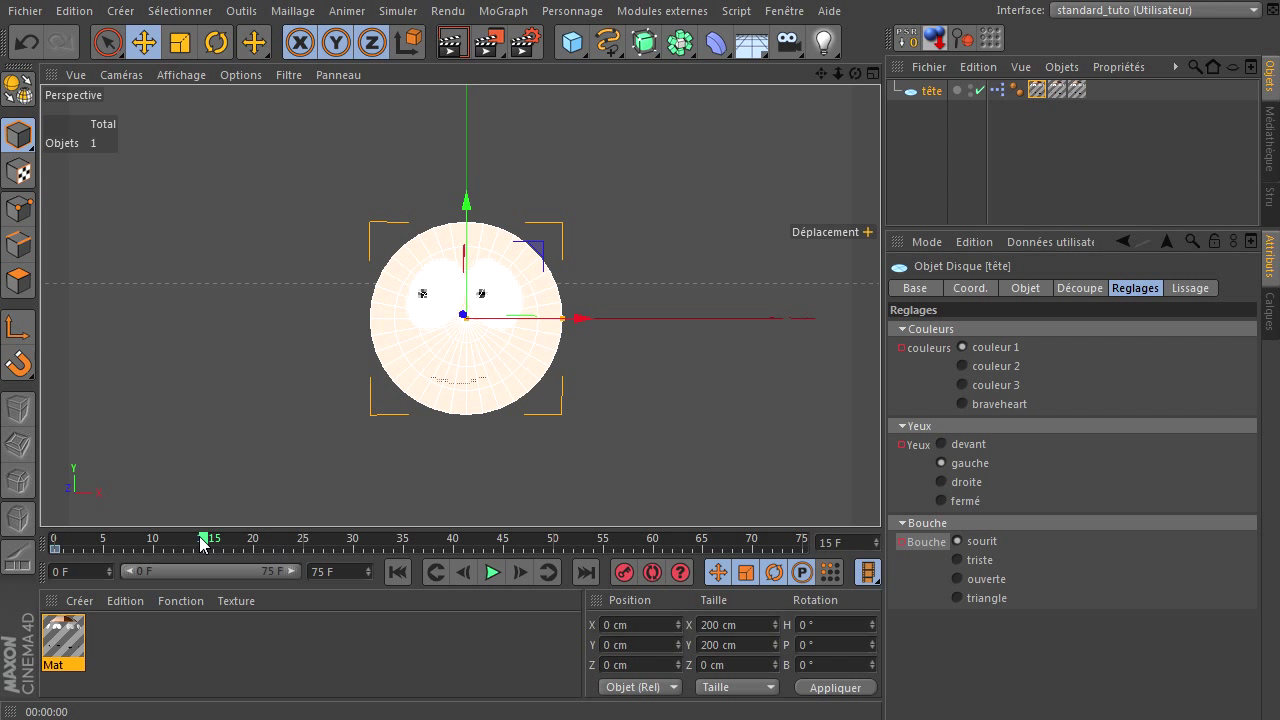
{"action": "left_click", "coordinate": [940, 483]}
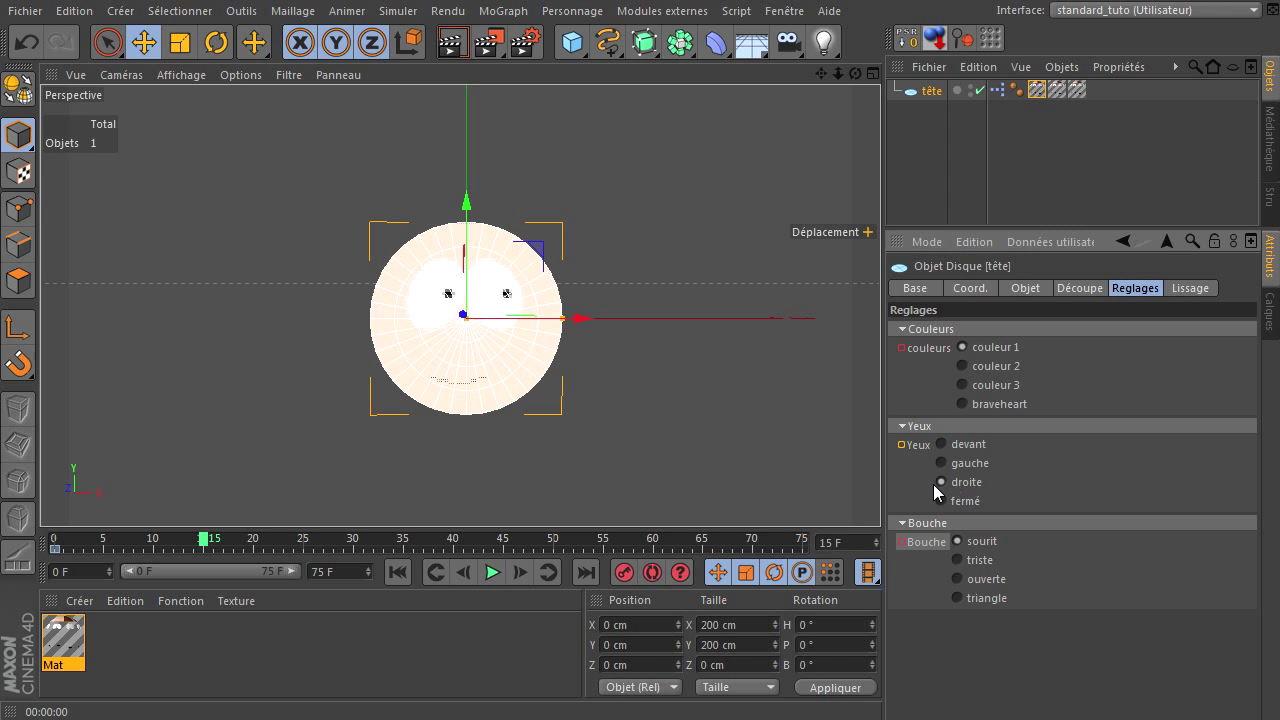
{"action": "left_click", "coordinate": [900, 442]}
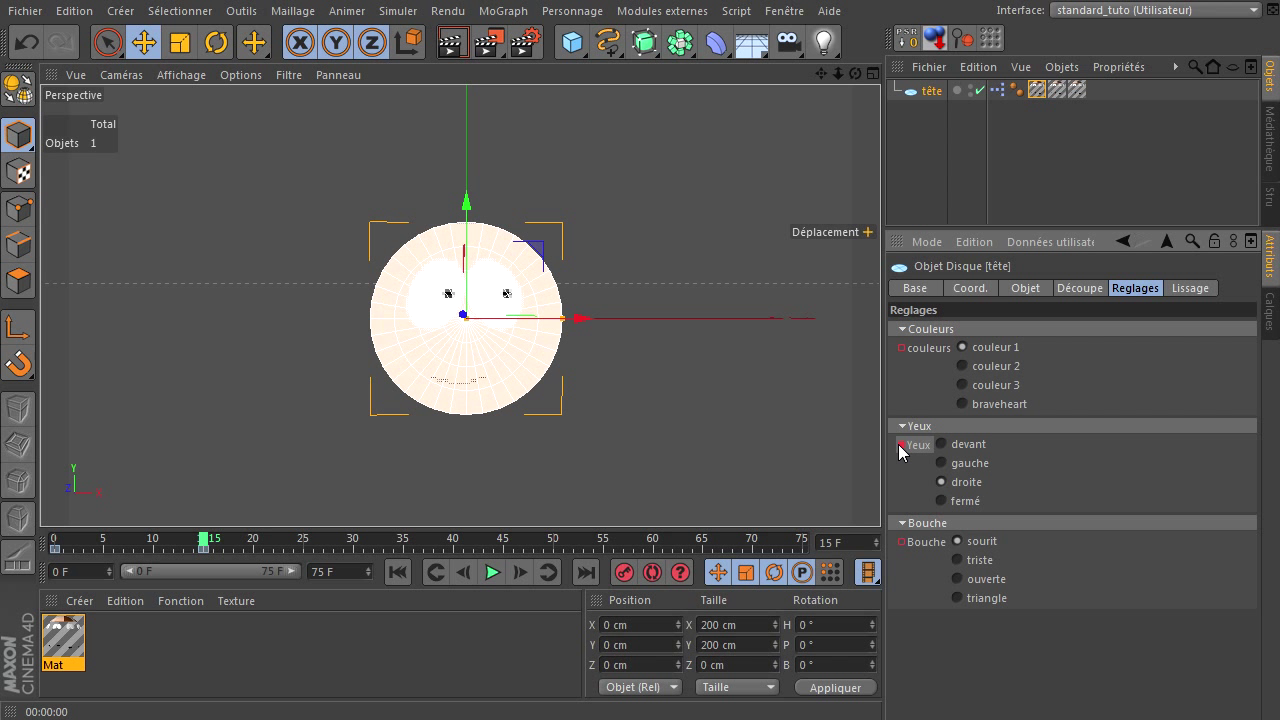
{"action": "left_click", "coordinate": [960, 579]}
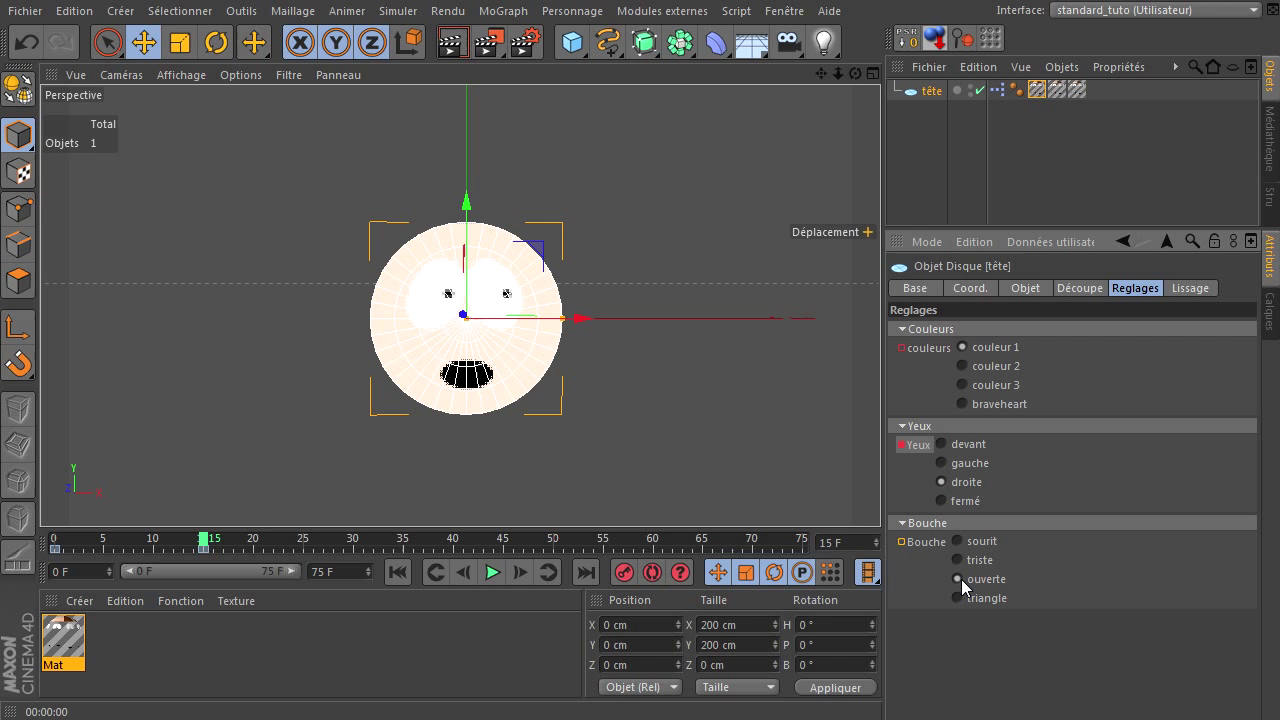
{"action": "left_click", "coordinate": [903, 542]}
Step: At frame 20, key the mouth as triste and the eyes as devant
{"action": "left_click", "coordinate": [253, 540]}
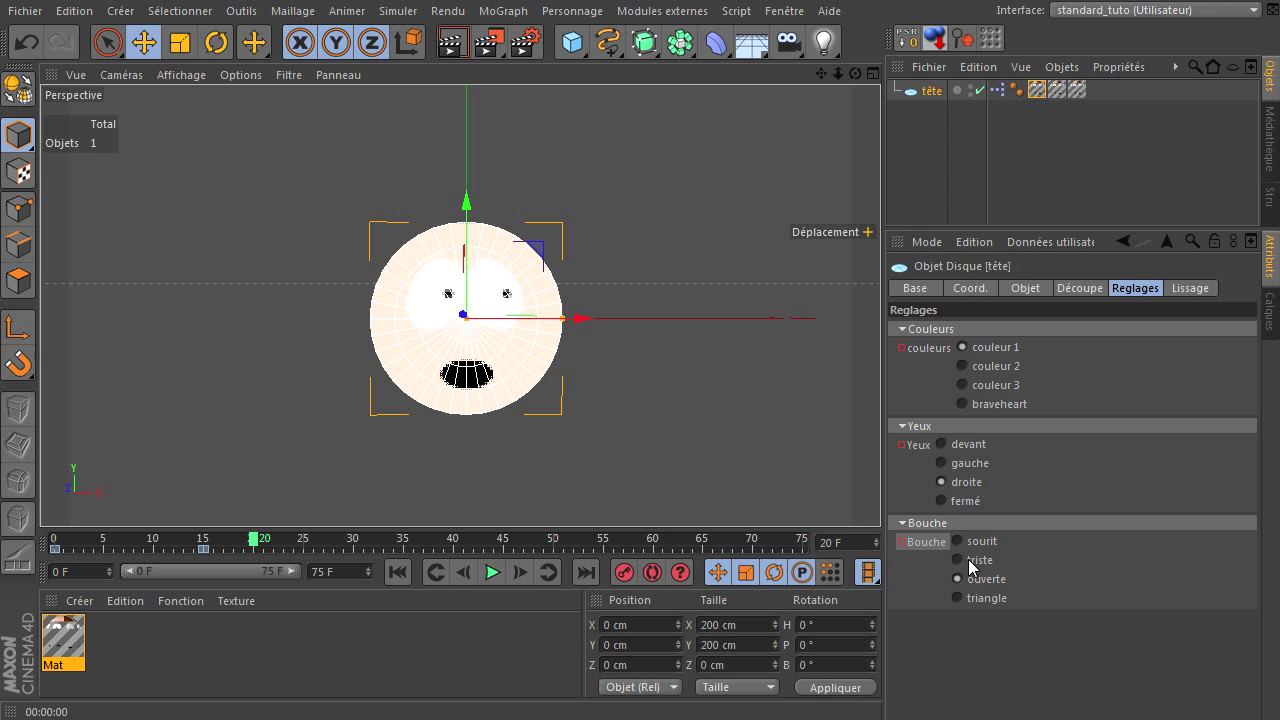
{"action": "left_click", "coordinate": [959, 560]}
{"action": "left_click", "coordinate": [903, 542]}
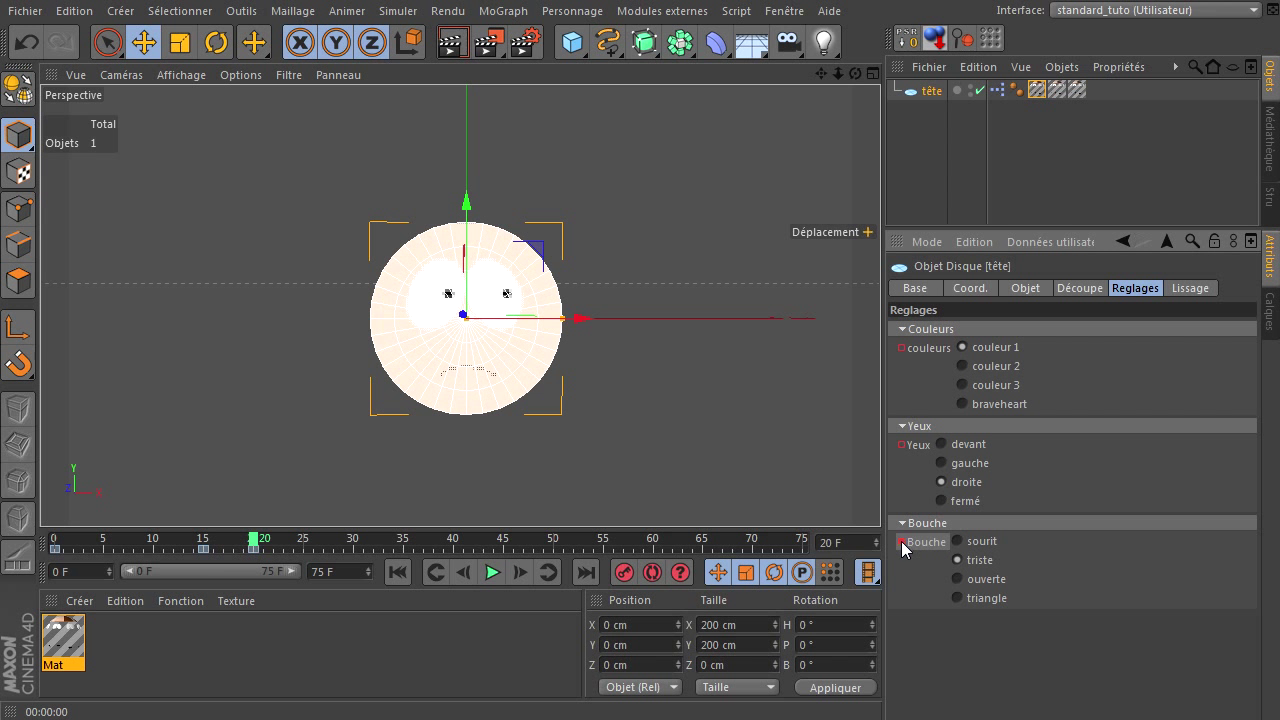
{"action": "left_click", "coordinate": [943, 446]}
{"action": "left_click", "coordinate": [902, 445]}
Step: Play the animation twice from the first frame to check the face changes
{"action": "left_click", "coordinate": [414, 574]}
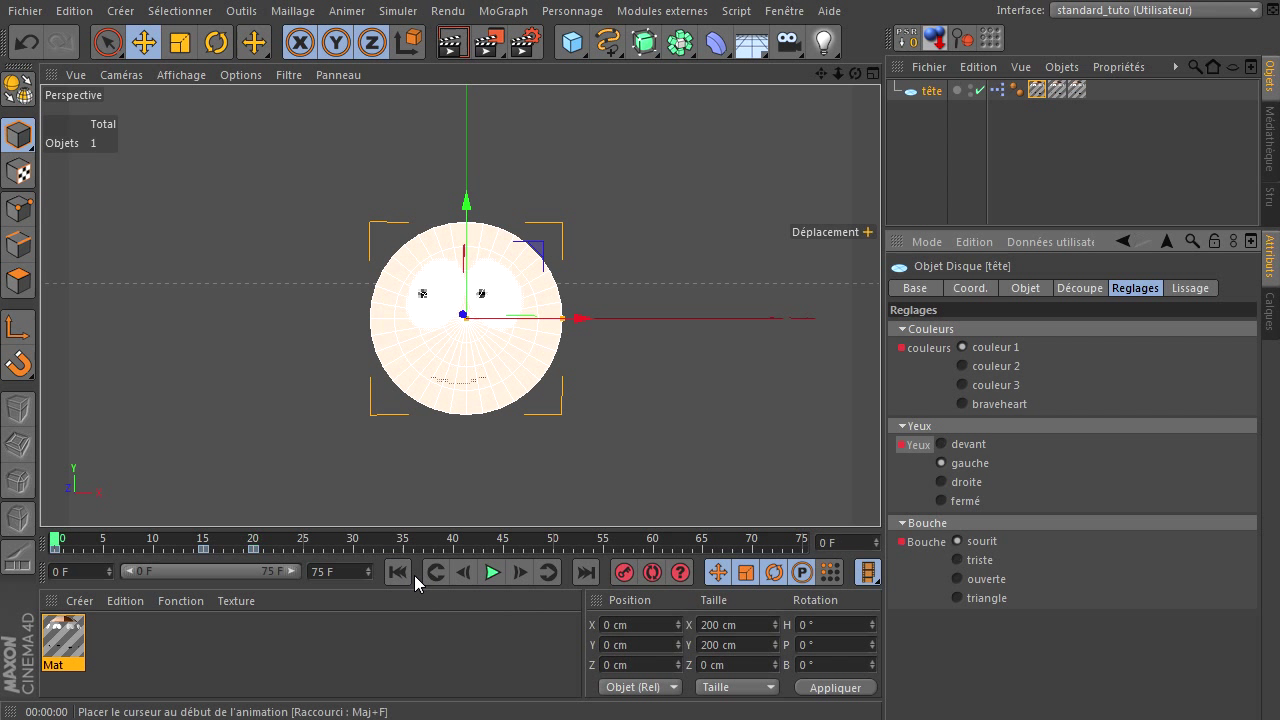
{"action": "left_click", "coordinate": [494, 573]}
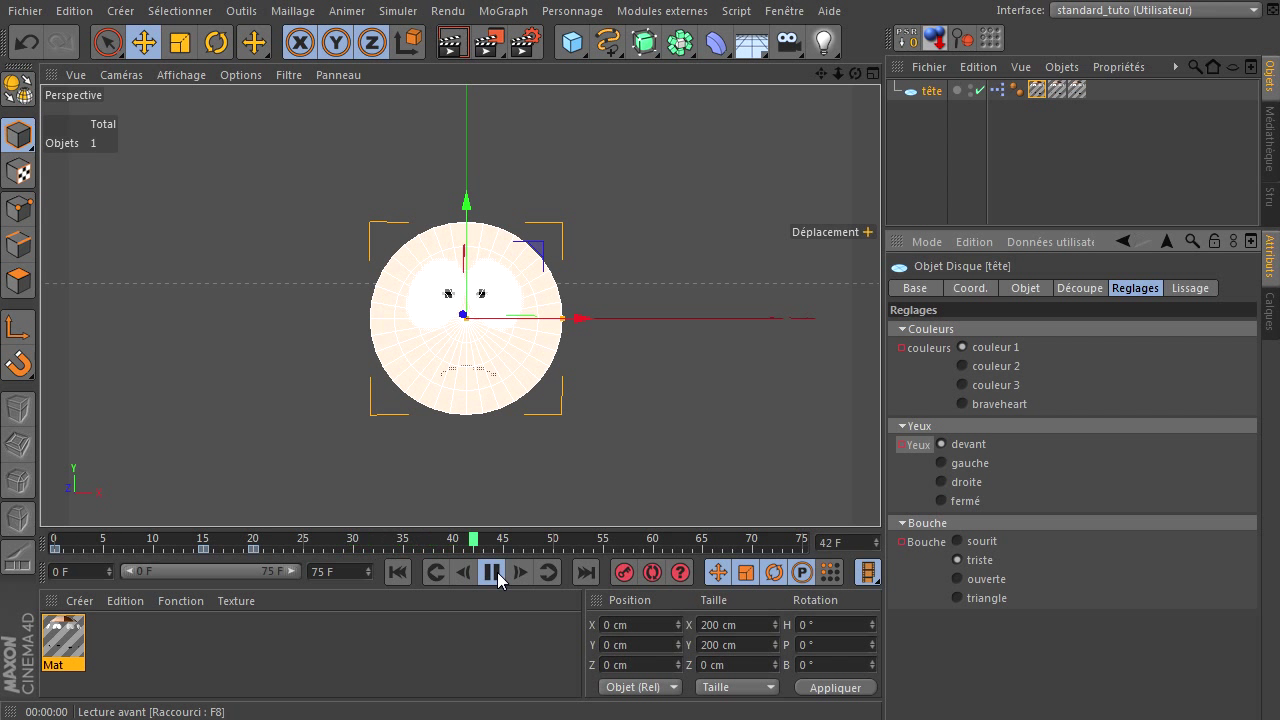
{"action": "left_click", "coordinate": [494, 573]}
{"action": "left_click", "coordinate": [407, 575]}
{"action": "left_click", "coordinate": [492, 573]}
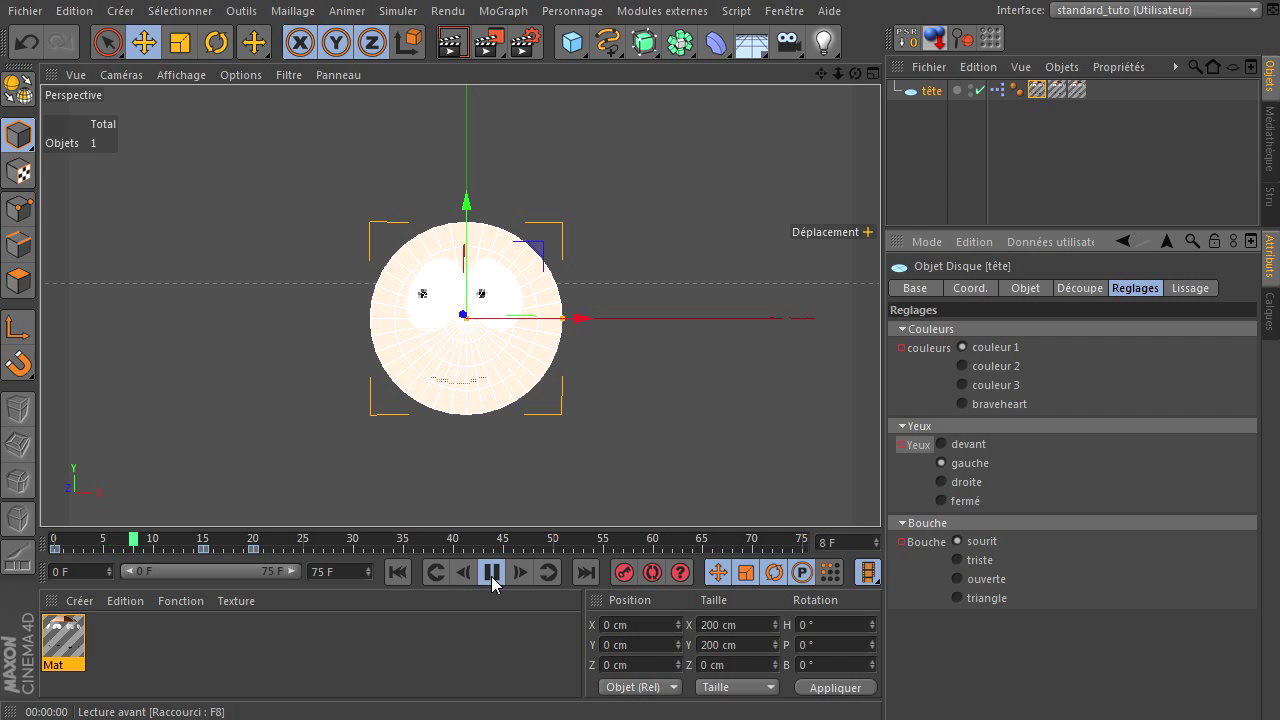
{"action": "left_click", "coordinate": [492, 574]}
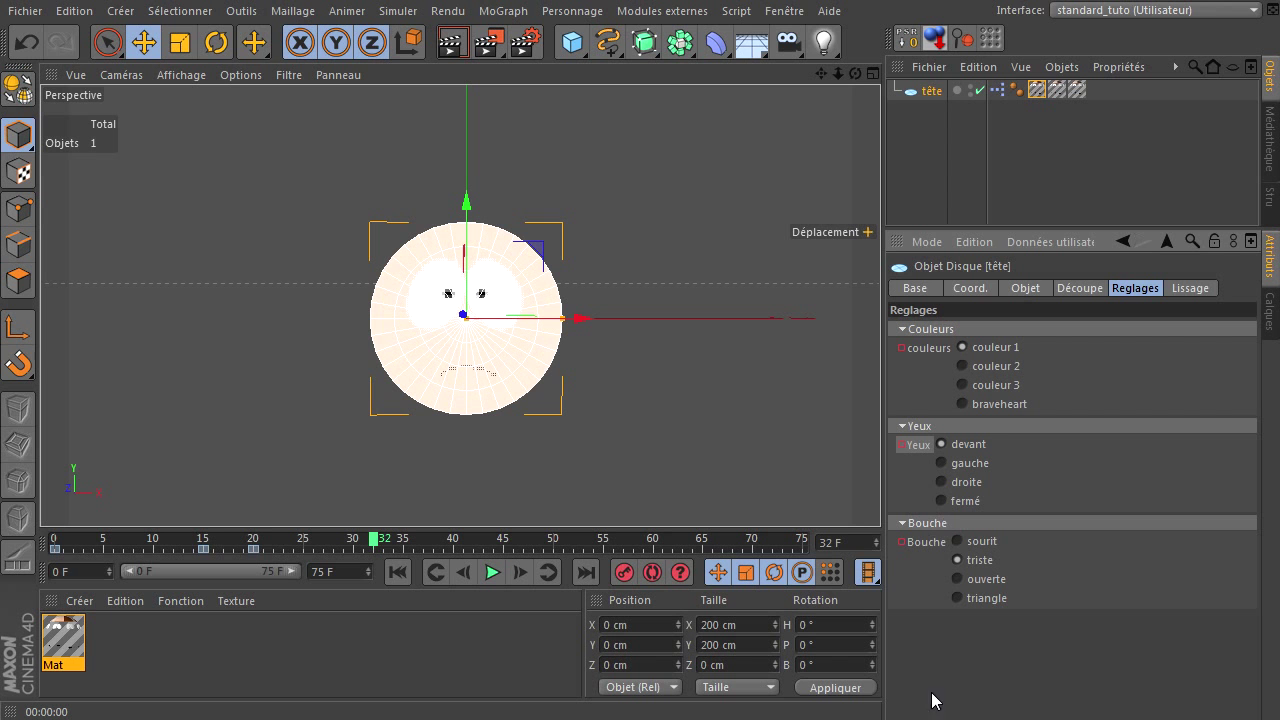
{"action": "double_click", "coordinate": [997, 89]}
{"action": "left_click_drag", "start_coordinate": [529, 212], "coordinate": [487, 90]}
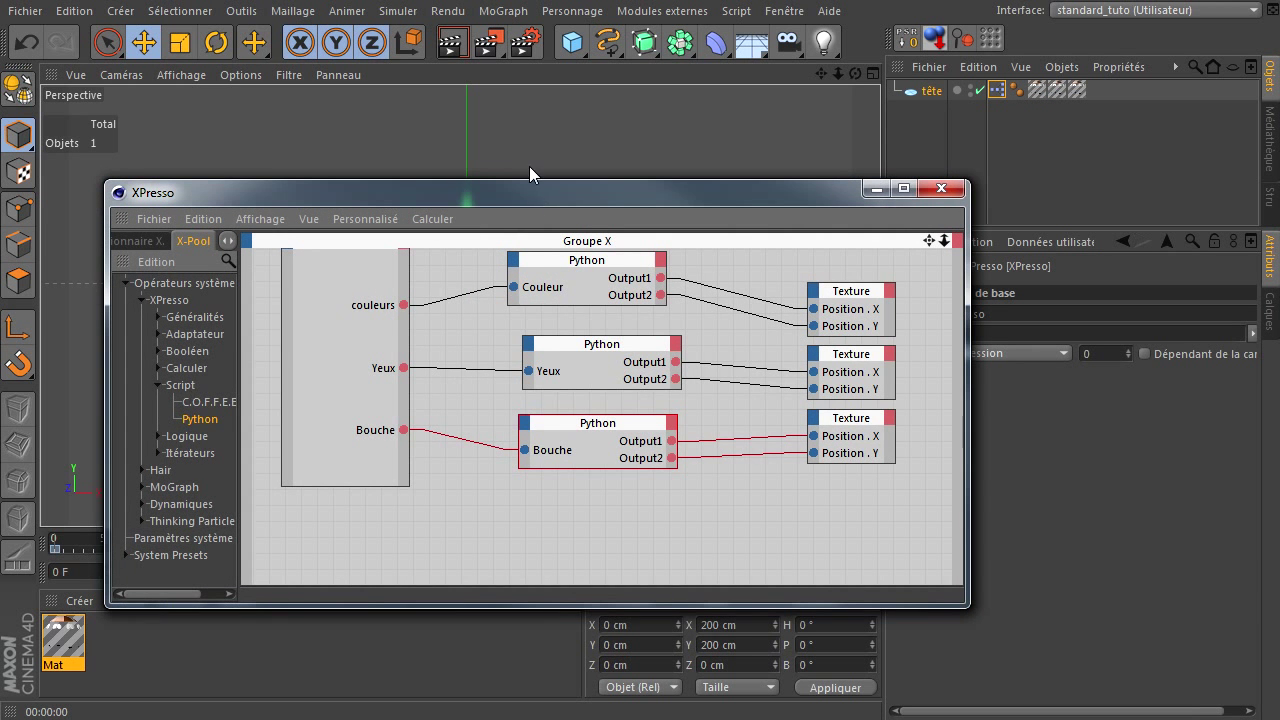
{"action": "left_click_drag", "start_coordinate": [922, 482], "coordinate": [1068, 596]}
{"action": "left_click", "coordinate": [596, 200]}
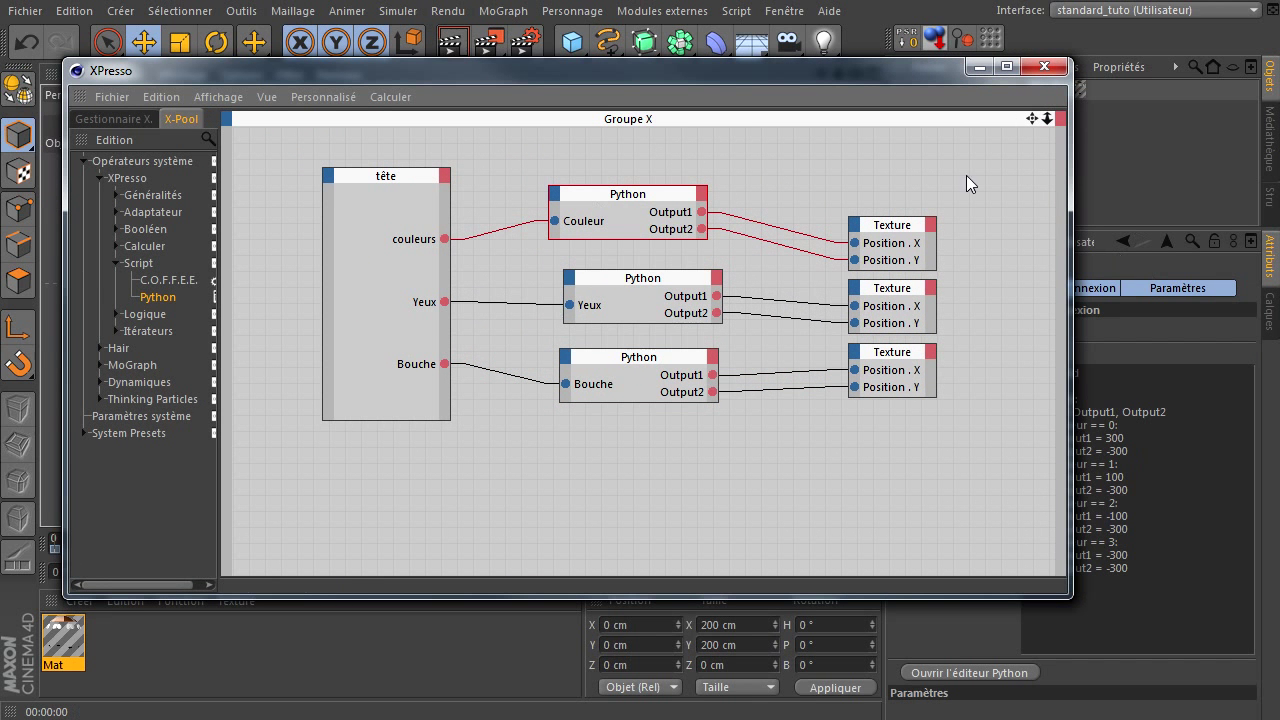
{"action": "left_click_drag", "start_coordinate": [905, 80], "coordinate": [773, 71]}
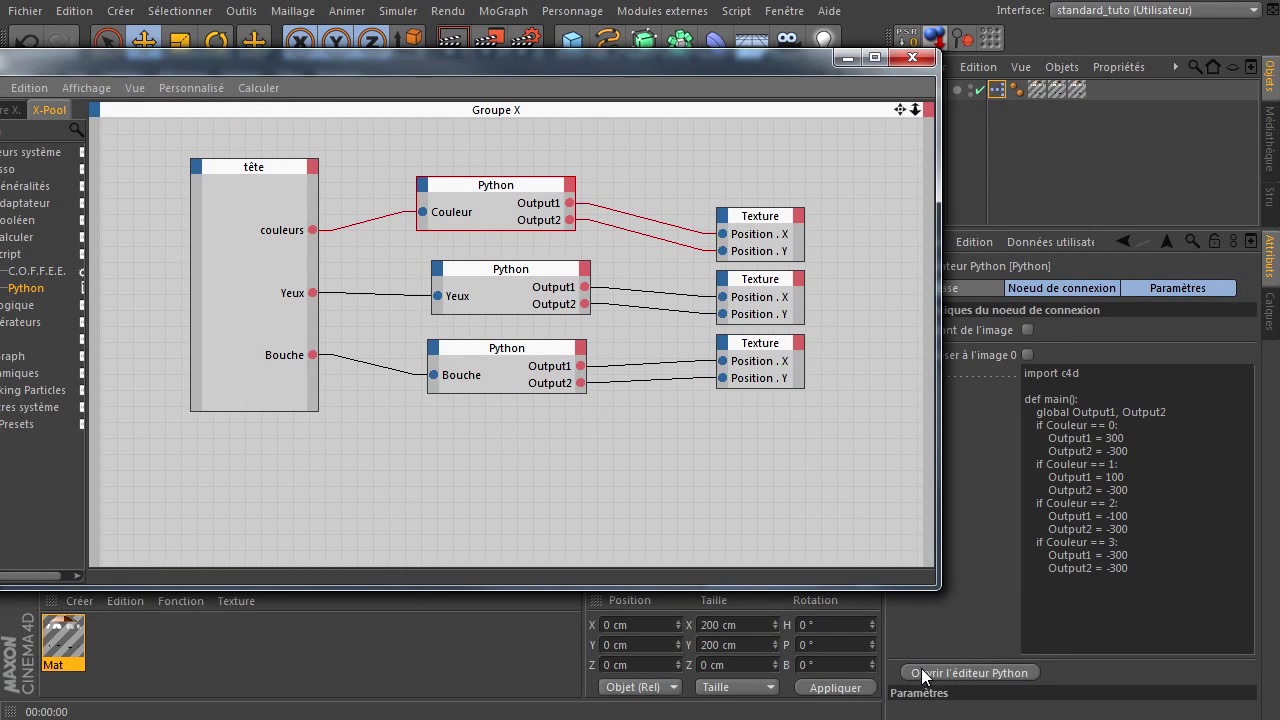
{"action": "left_click", "coordinate": [921, 673]}
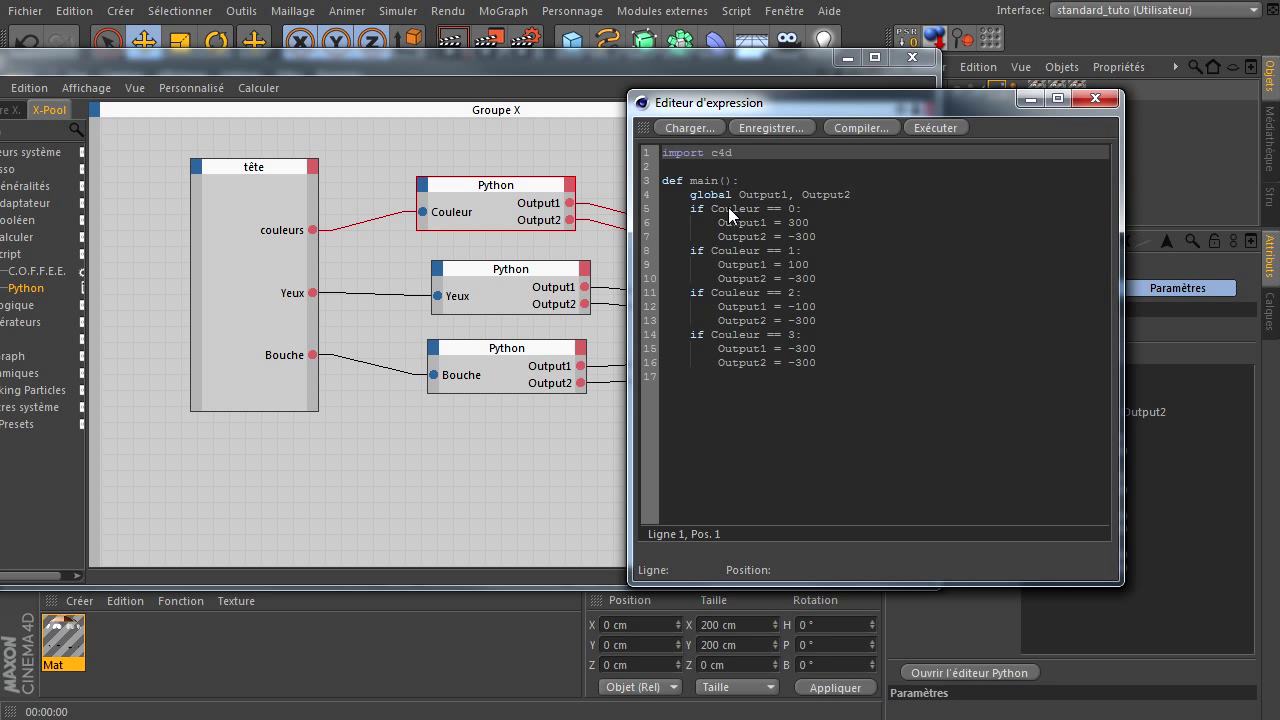
{"action": "left_click", "coordinate": [786, 208]}
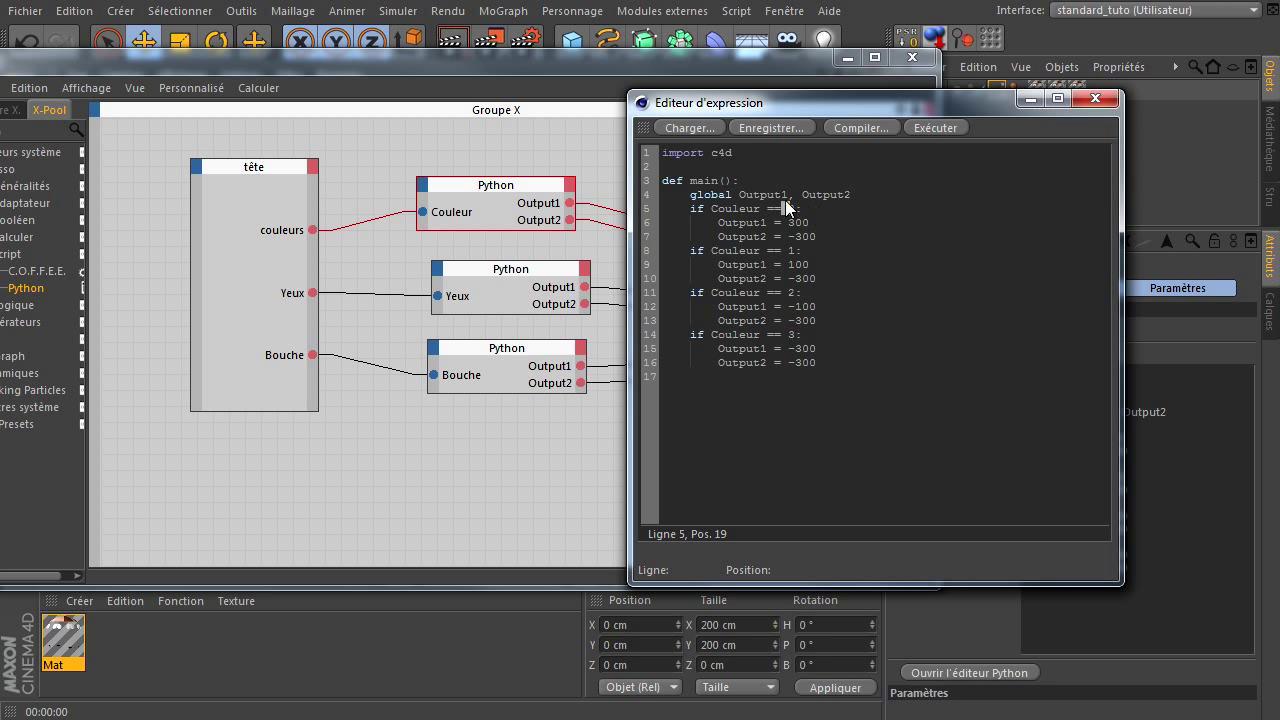
{"action": "left_click", "coordinate": [798, 250]}
{"action": "left_click", "coordinate": [802, 292]}
{"action": "left_click", "coordinate": [809, 334]}
{"action": "left_click", "coordinate": [1095, 98]}
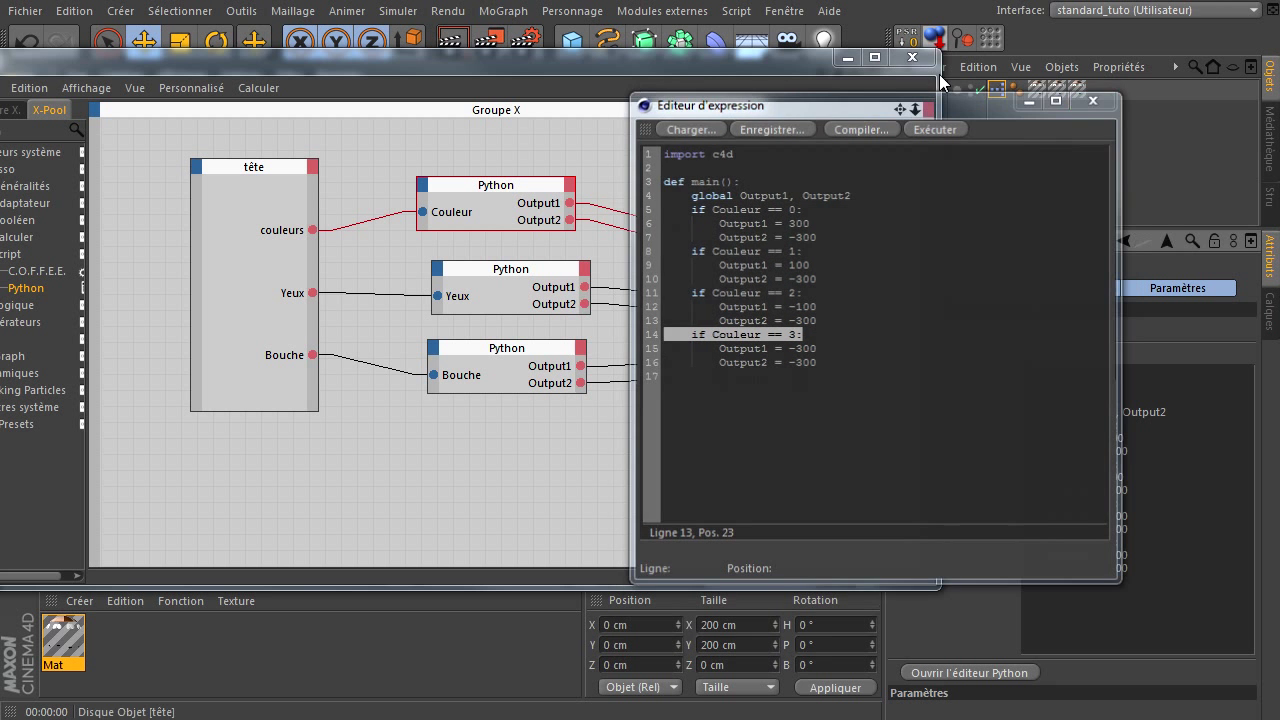
{"action": "left_click", "coordinate": [912, 57]}
{"action": "left_click", "coordinate": [930, 91]}
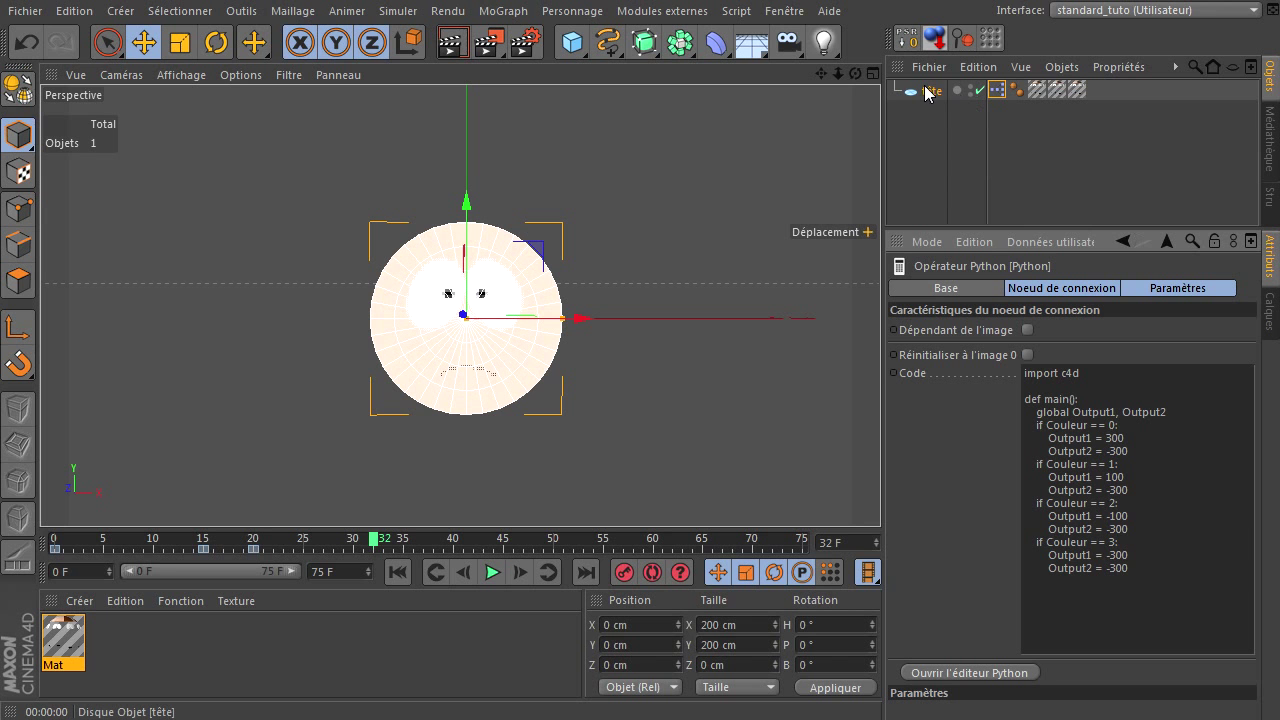
{"action": "left_click", "coordinate": [1055, 241]}
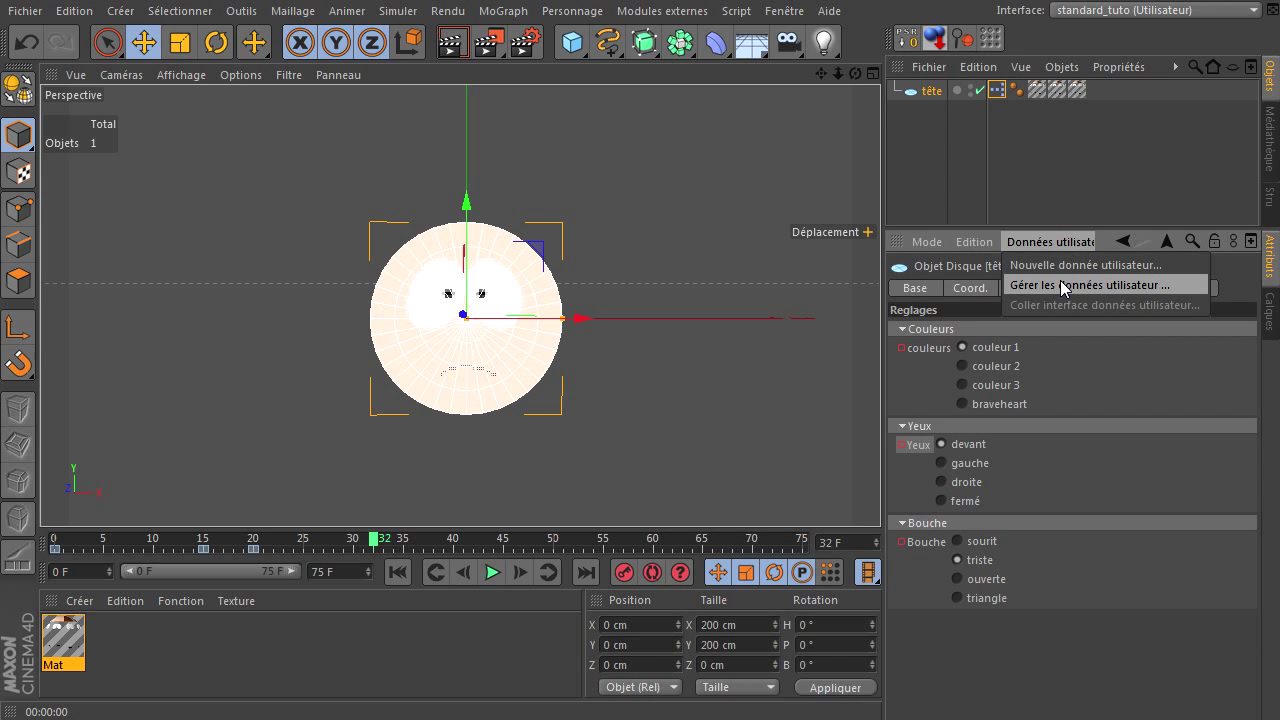
Step: Open Gérer les données utilisateur and view the couleurs entry's options down to braveheart
{"action": "left_click", "coordinate": [1062, 284]}
{"action": "left_click_drag", "start_coordinate": [852, 10], "coordinate": [469, 85]}
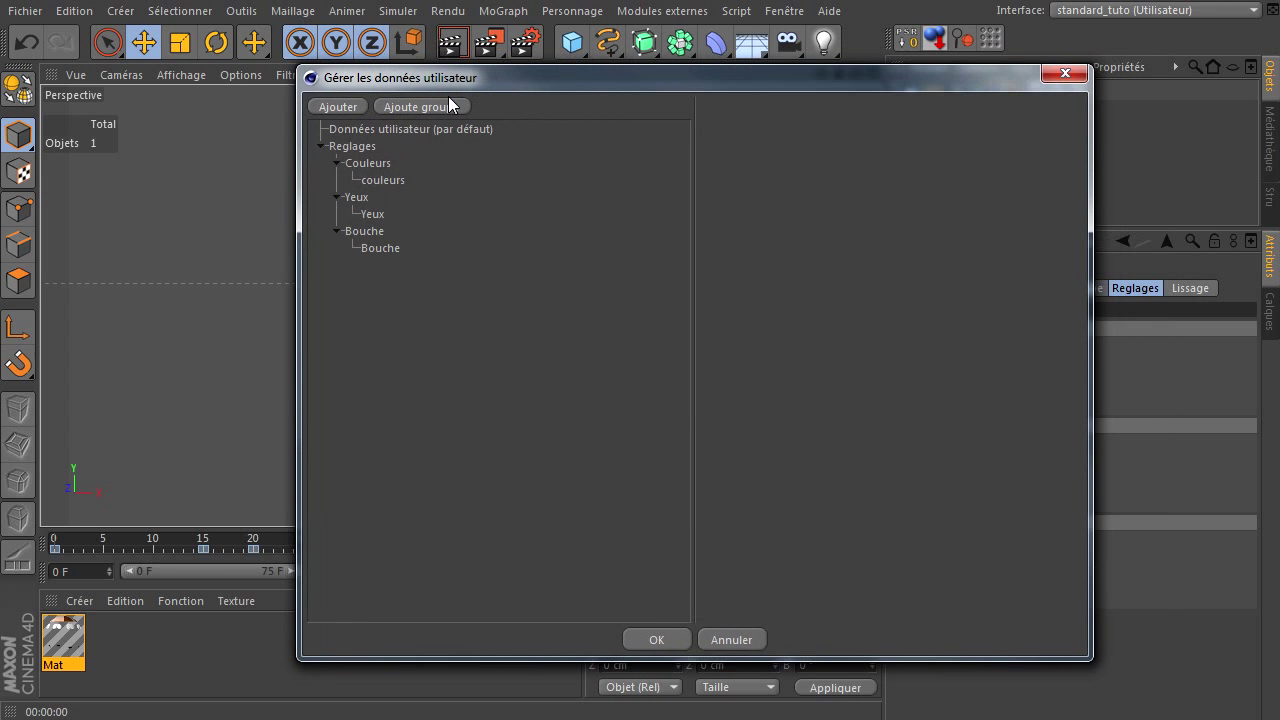
{"action": "left_click", "coordinate": [388, 182]}
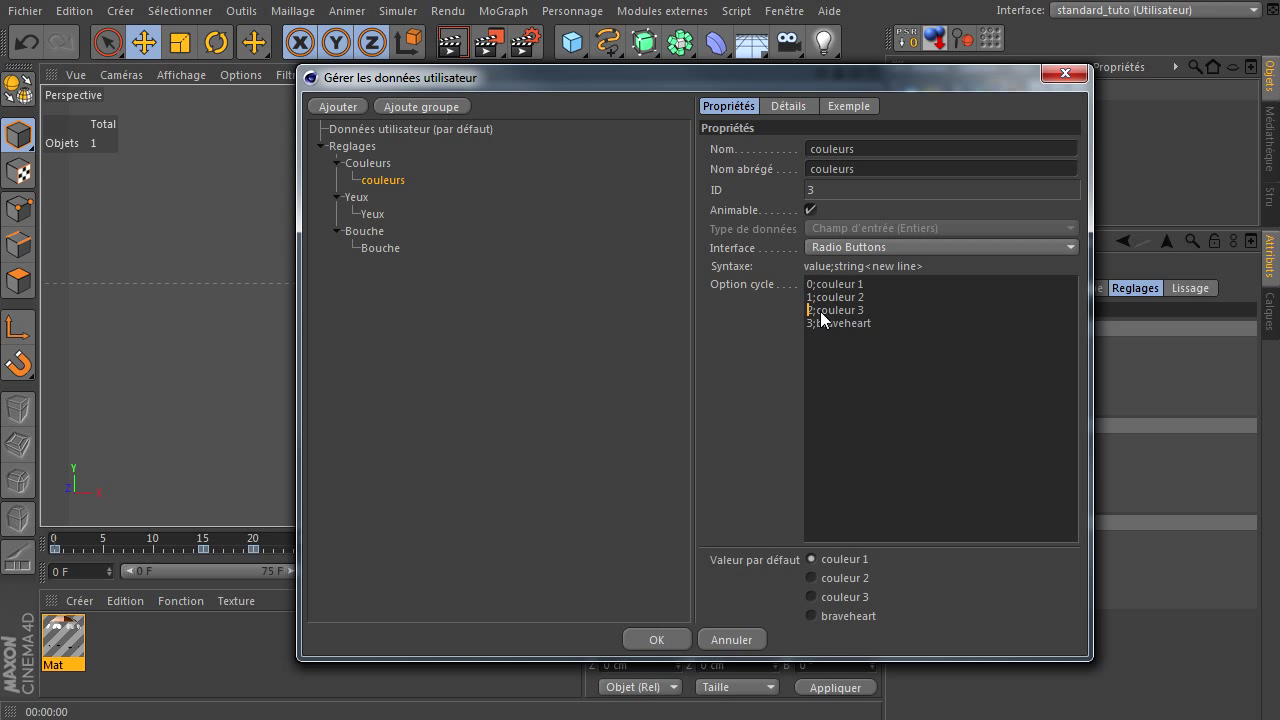
{"action": "left_click", "coordinate": [874, 341]}
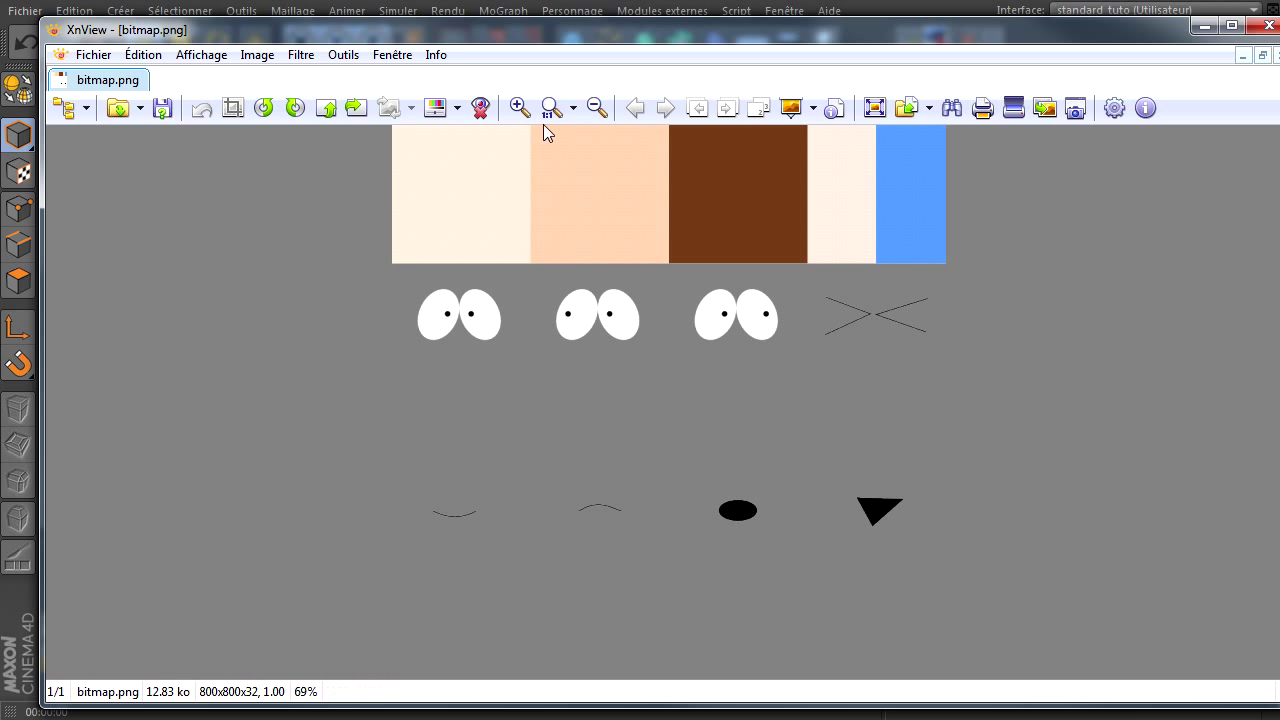
Step: Close the user data manager, then render tête with braveheart colour, droite eyes and triangle mouth
{"action": "left_click", "coordinate": [538, 12]}
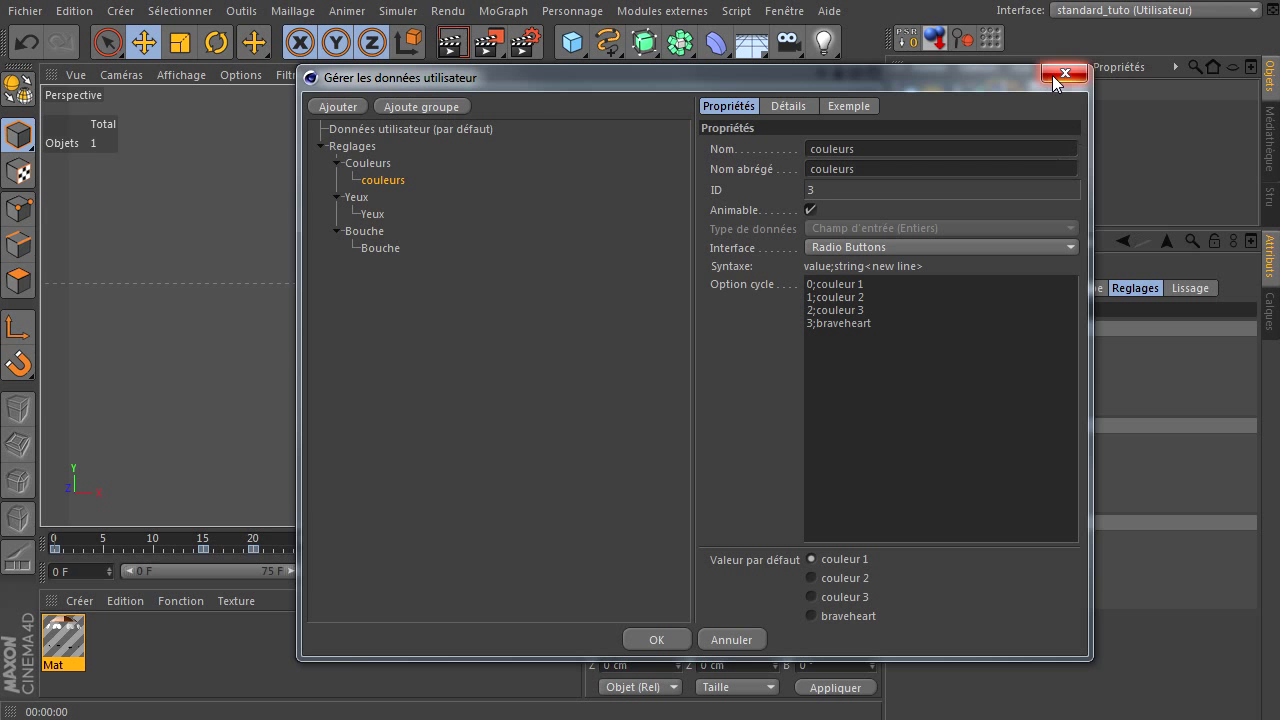
{"action": "left_click", "coordinate": [1065, 73]}
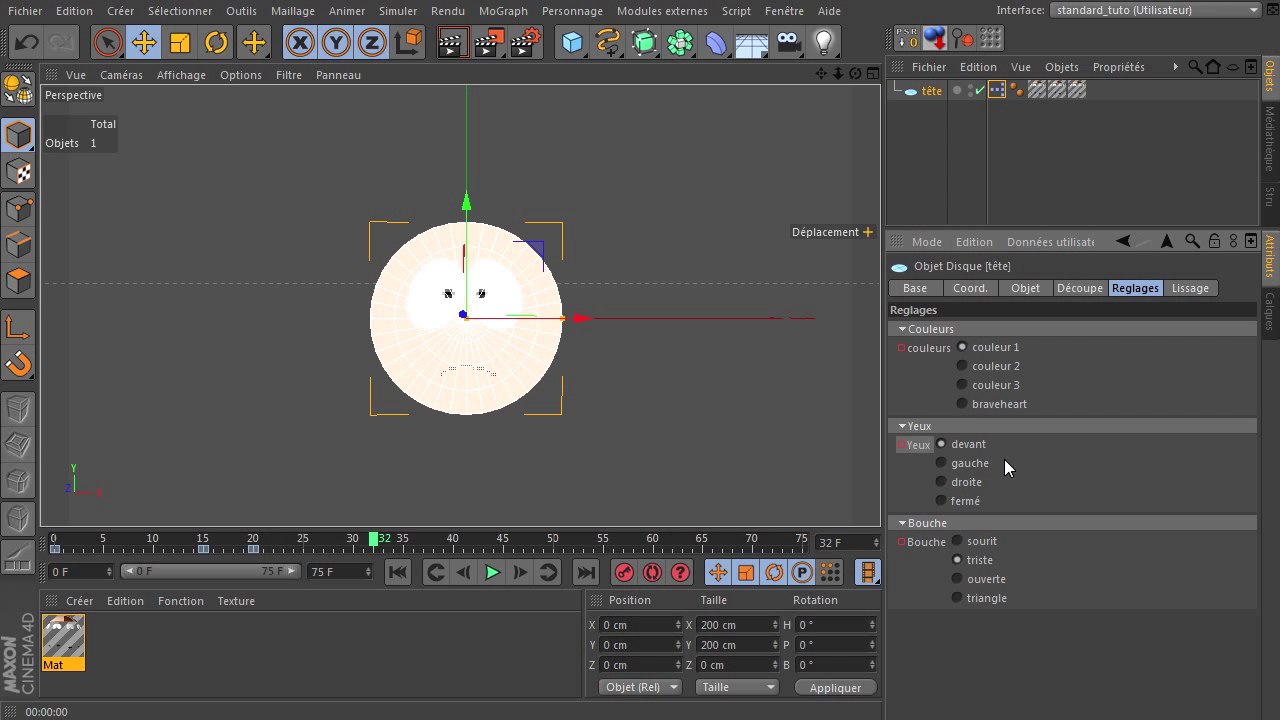
{"action": "left_click", "coordinate": [962, 404]}
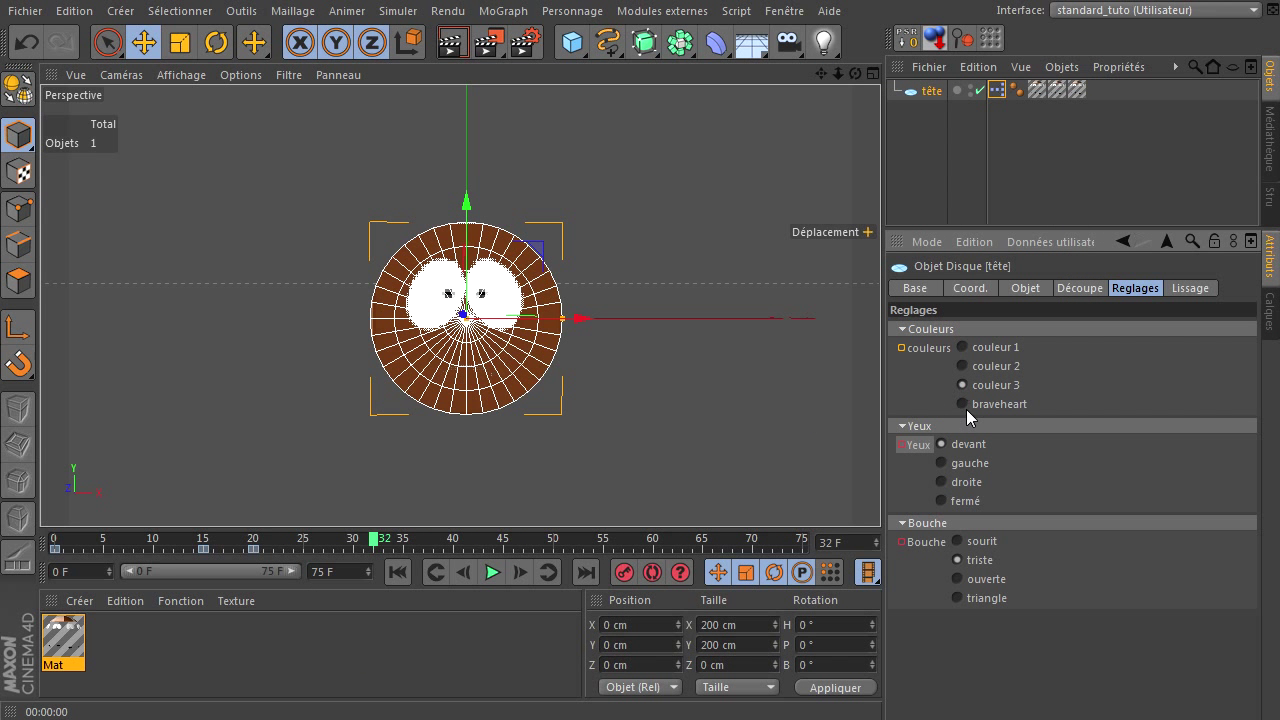
{"action": "left_click", "coordinate": [941, 500]}
{"action": "left_click", "coordinate": [955, 584]}
{"action": "left_click", "coordinate": [958, 597]}
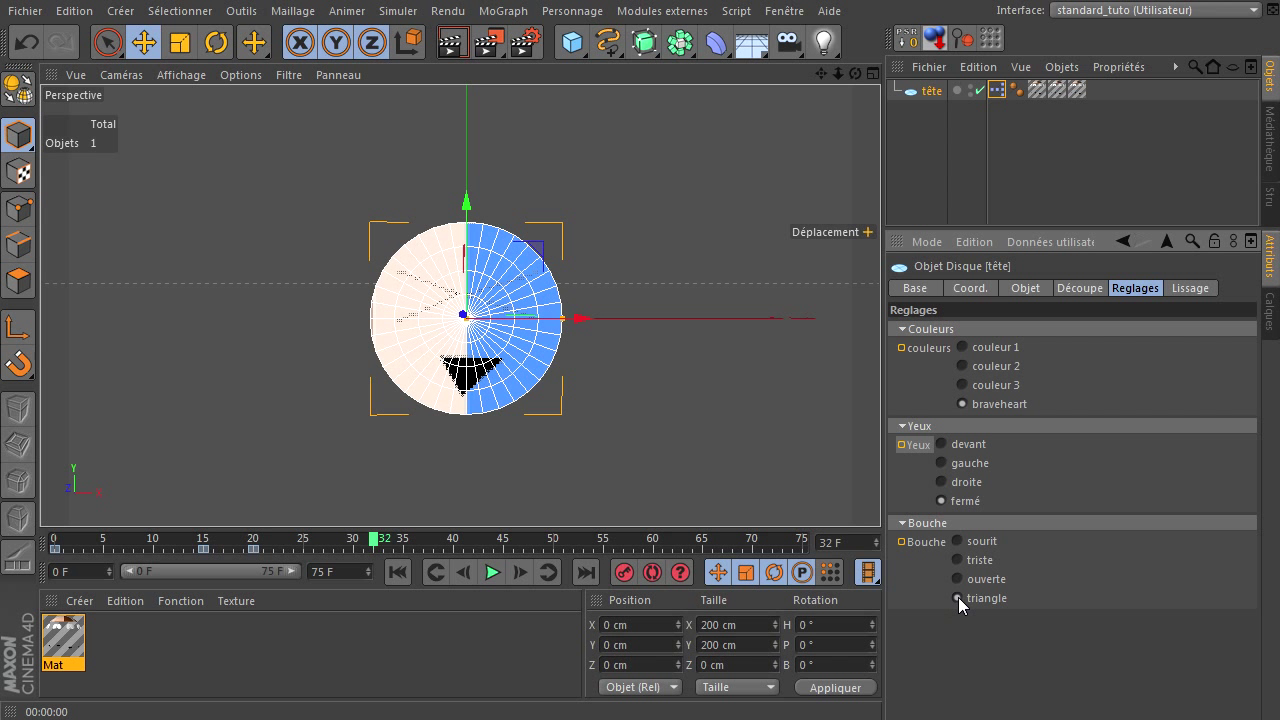
{"action": "left_click", "coordinate": [941, 463]}
{"action": "left_click", "coordinate": [941, 482]}
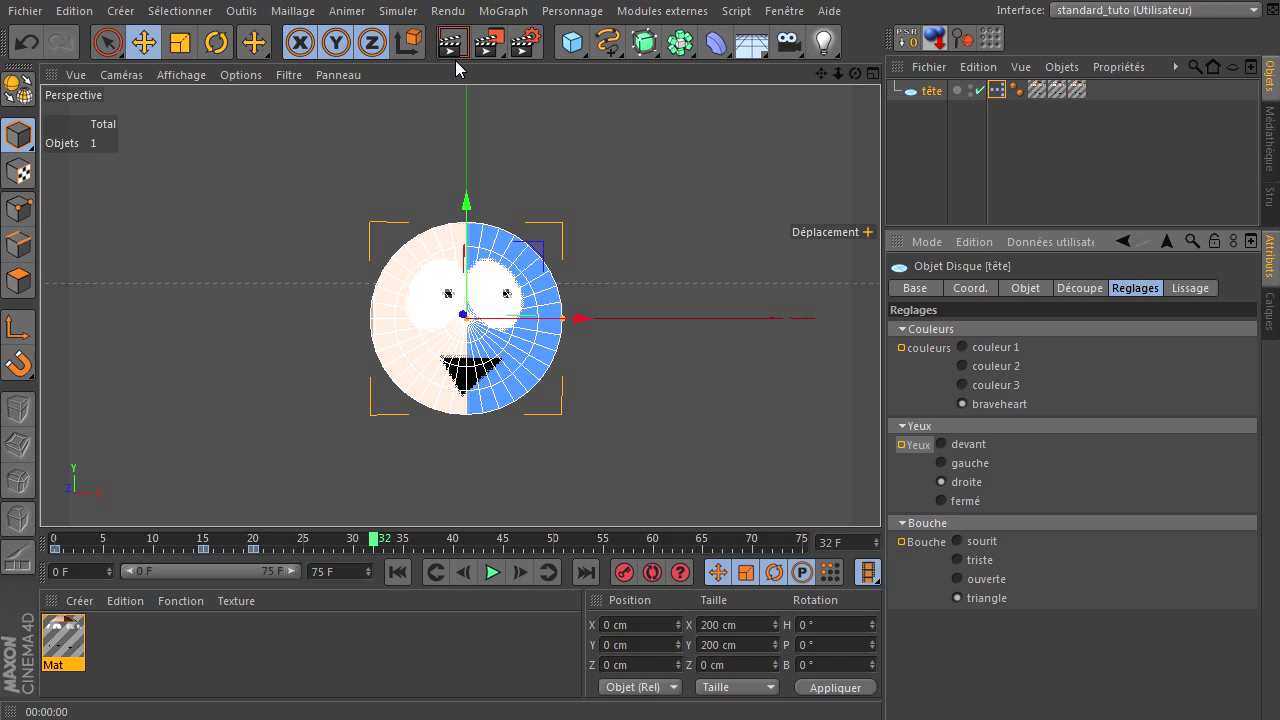
{"action": "left_click", "coordinate": [453, 44]}
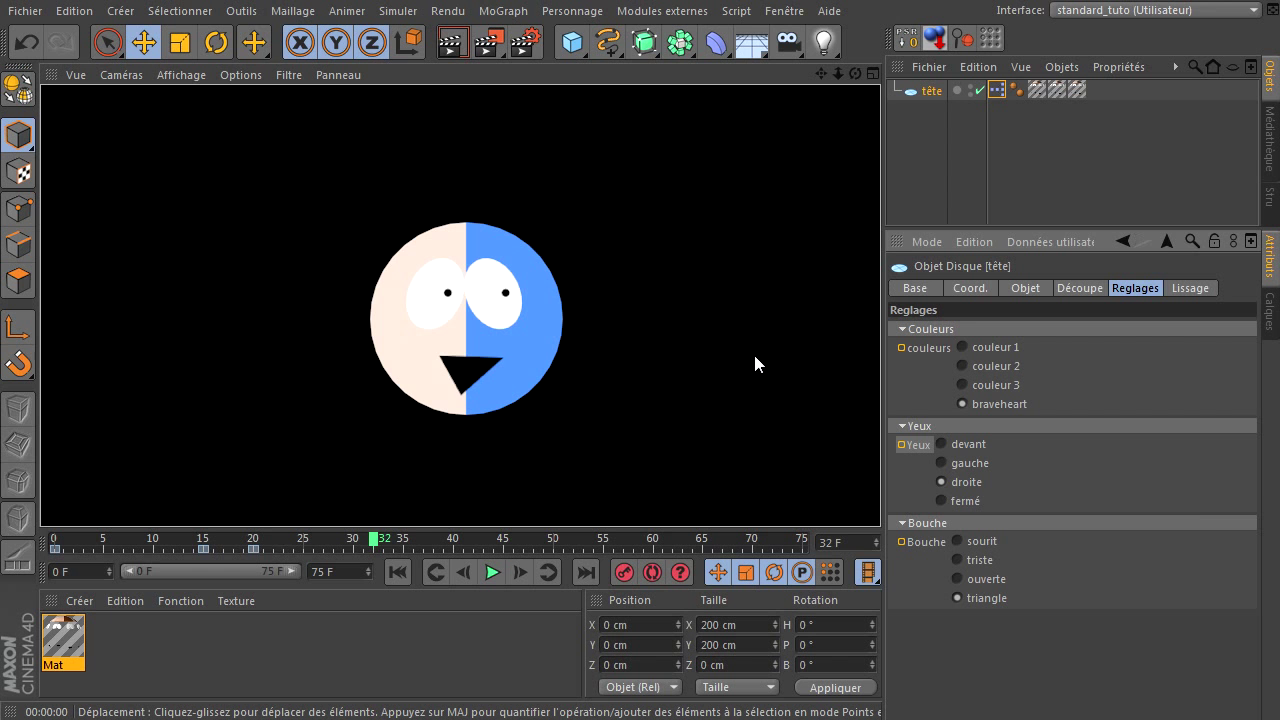
Step: Open tête's XPresso graph and show the Couleur Python node's code in the editor
{"action": "left_click", "coordinate": [996, 92]}
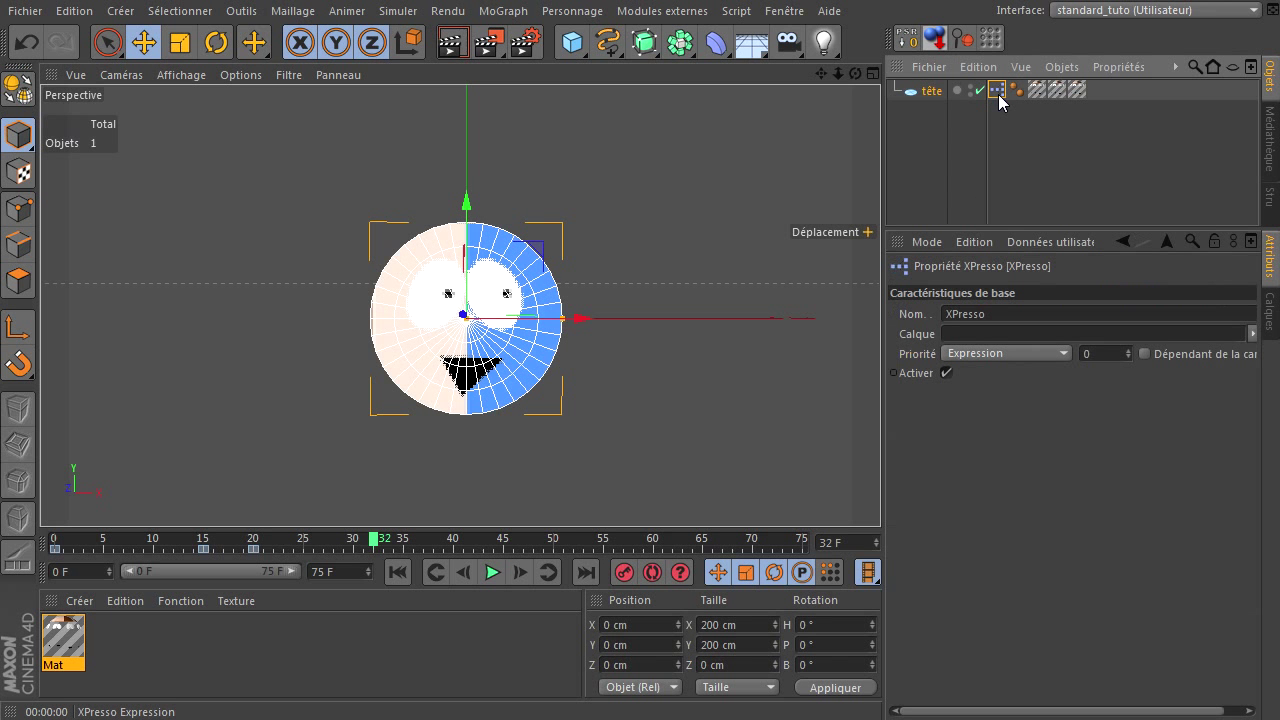
{"action": "double_click", "coordinate": [996, 90]}
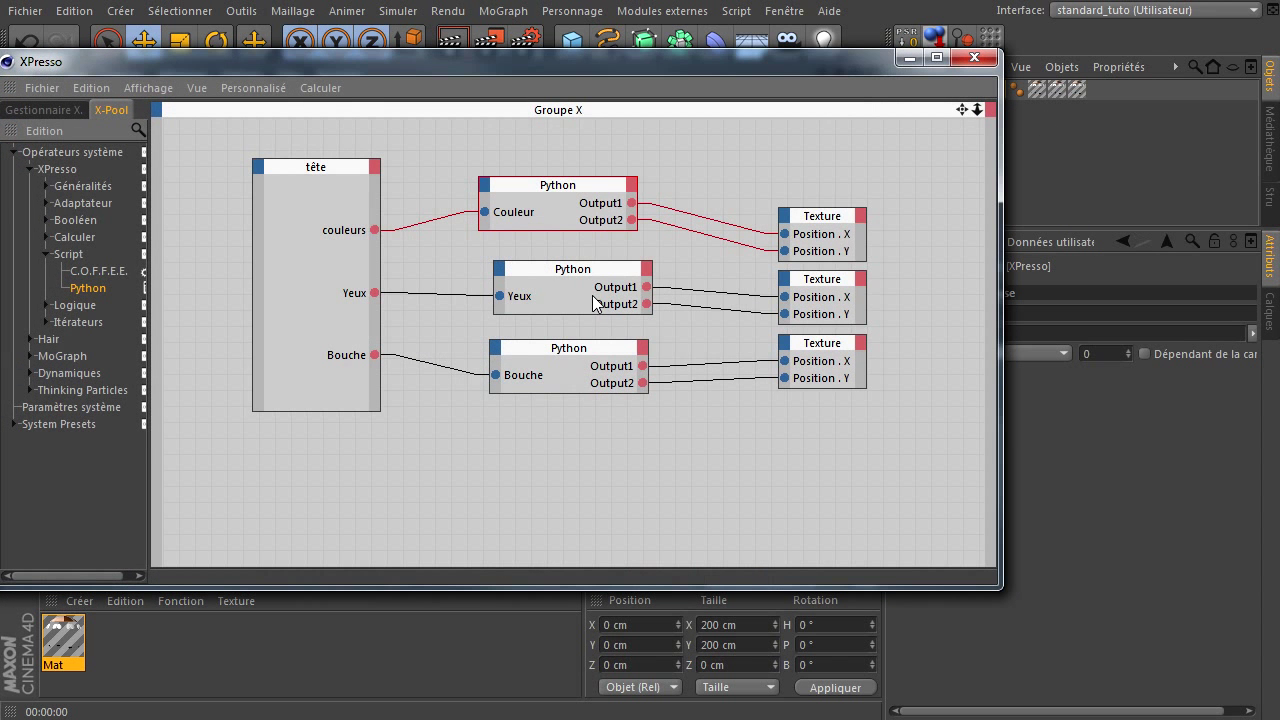
{"action": "left_click", "coordinate": [590, 205]}
{"action": "left_click", "coordinate": [915, 673]}
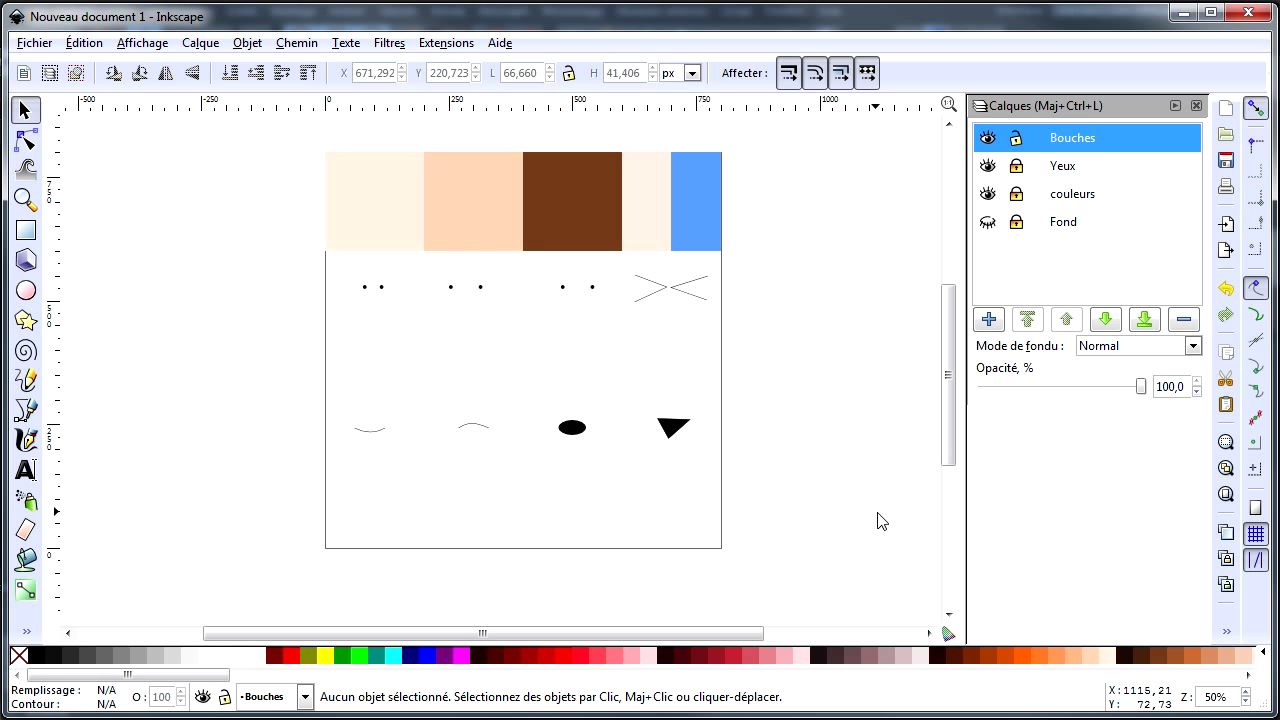
Step: Minimize the Inkscape texture document to return to Cinema 4D
{"action": "left_click", "coordinate": [1180, 14]}
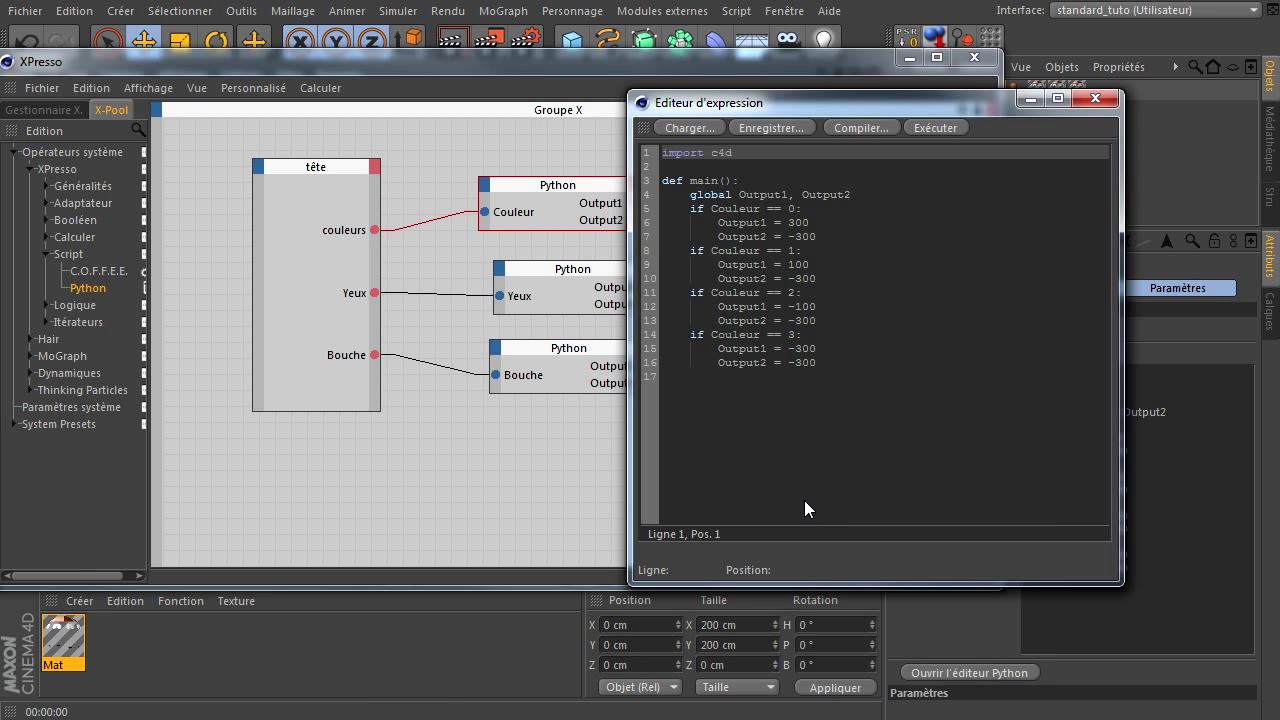
Step: Close the Python code editor and shift the XPresso window right to reveal the three Texture nodes
{"action": "left_click", "coordinate": [1095, 99]}
{"action": "left_click_drag", "start_coordinate": [779, 64], "coordinate": [891, 92]}
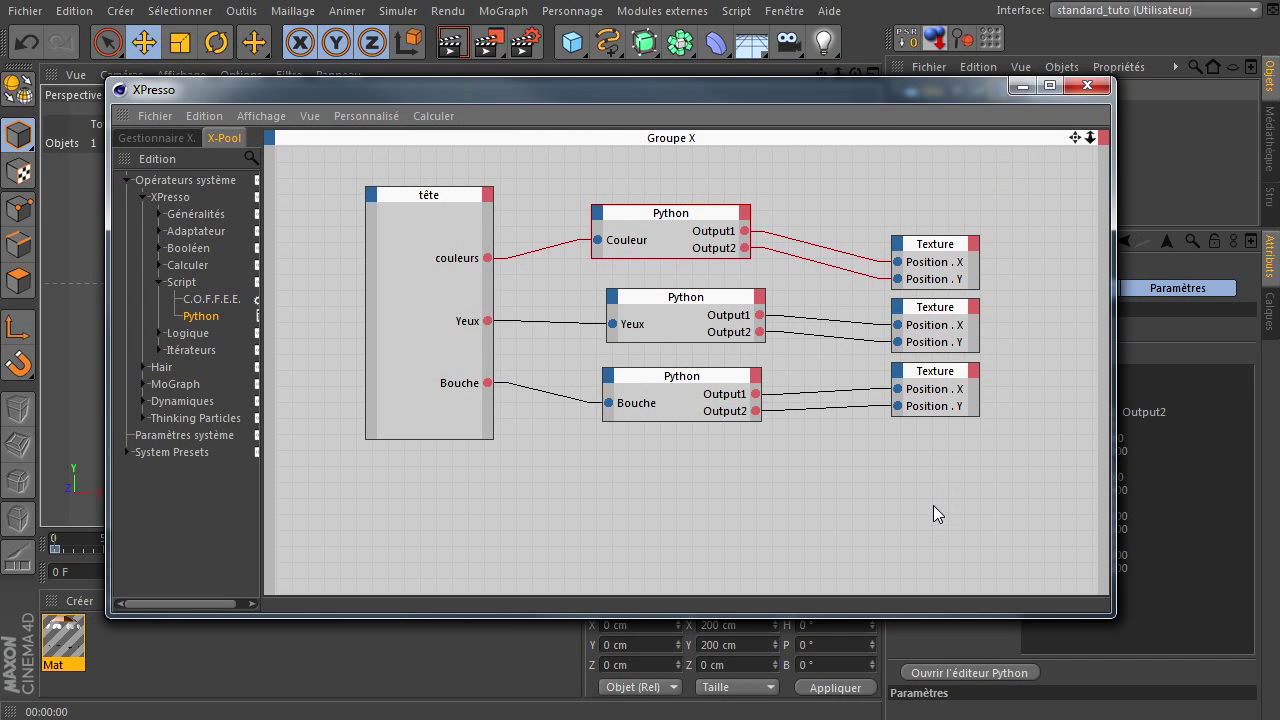